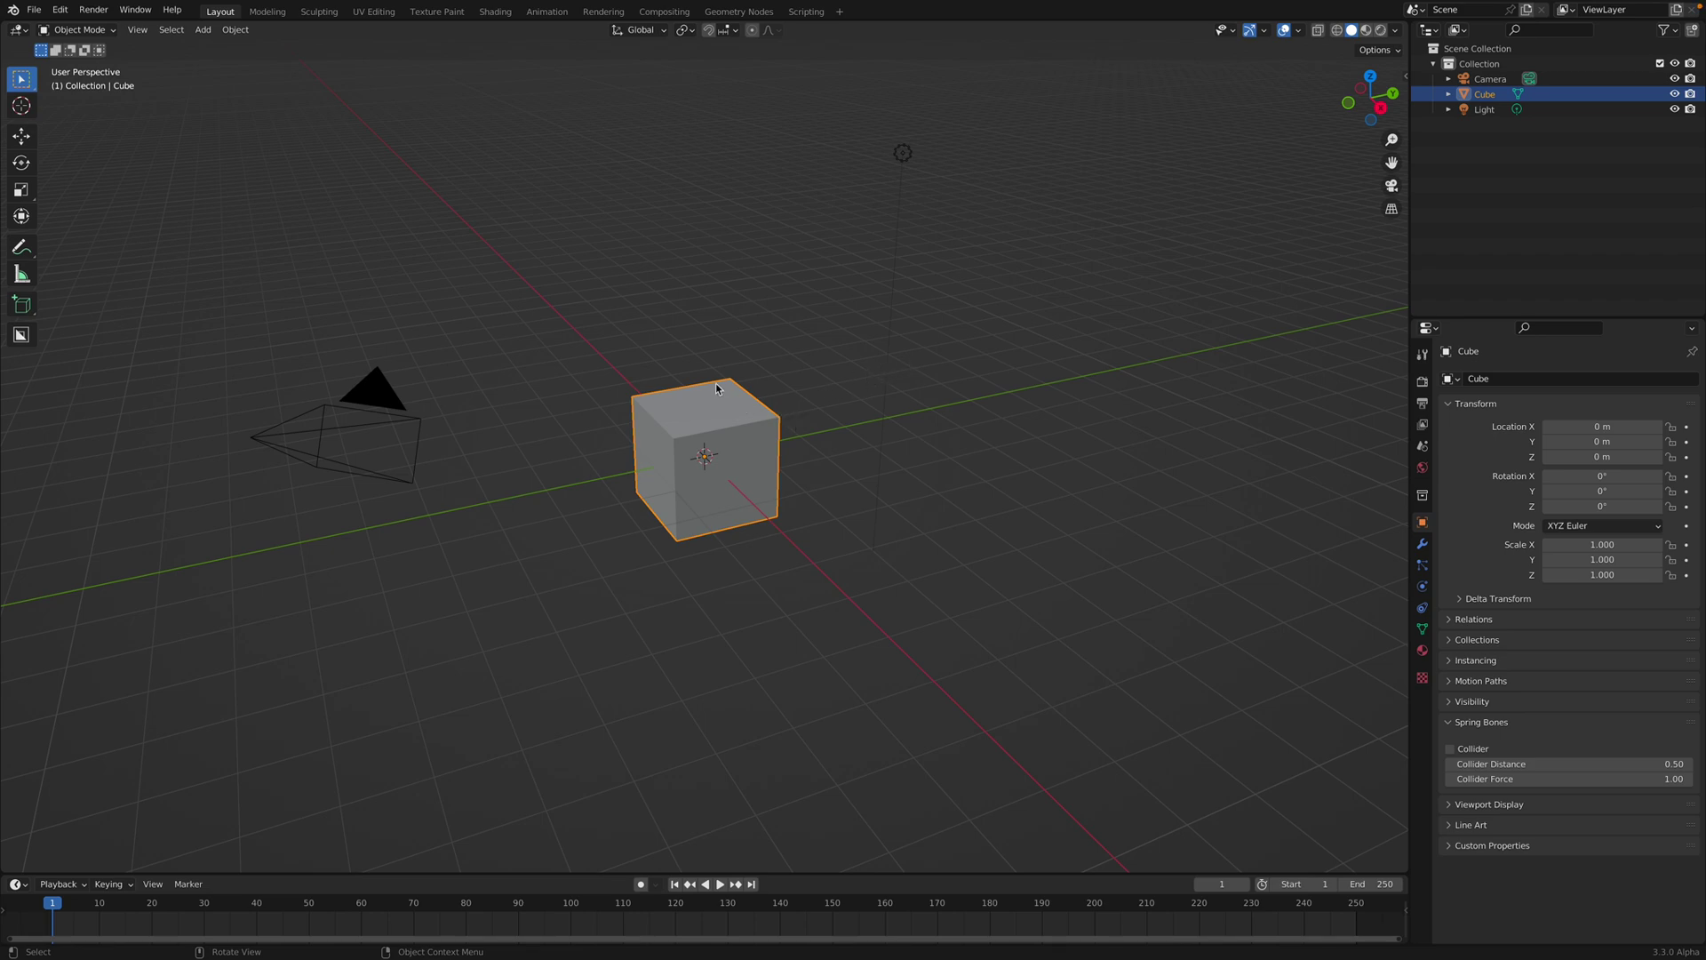
Step: Open the splash screen to check the Blender version, and close it again
left_click(14, 10)
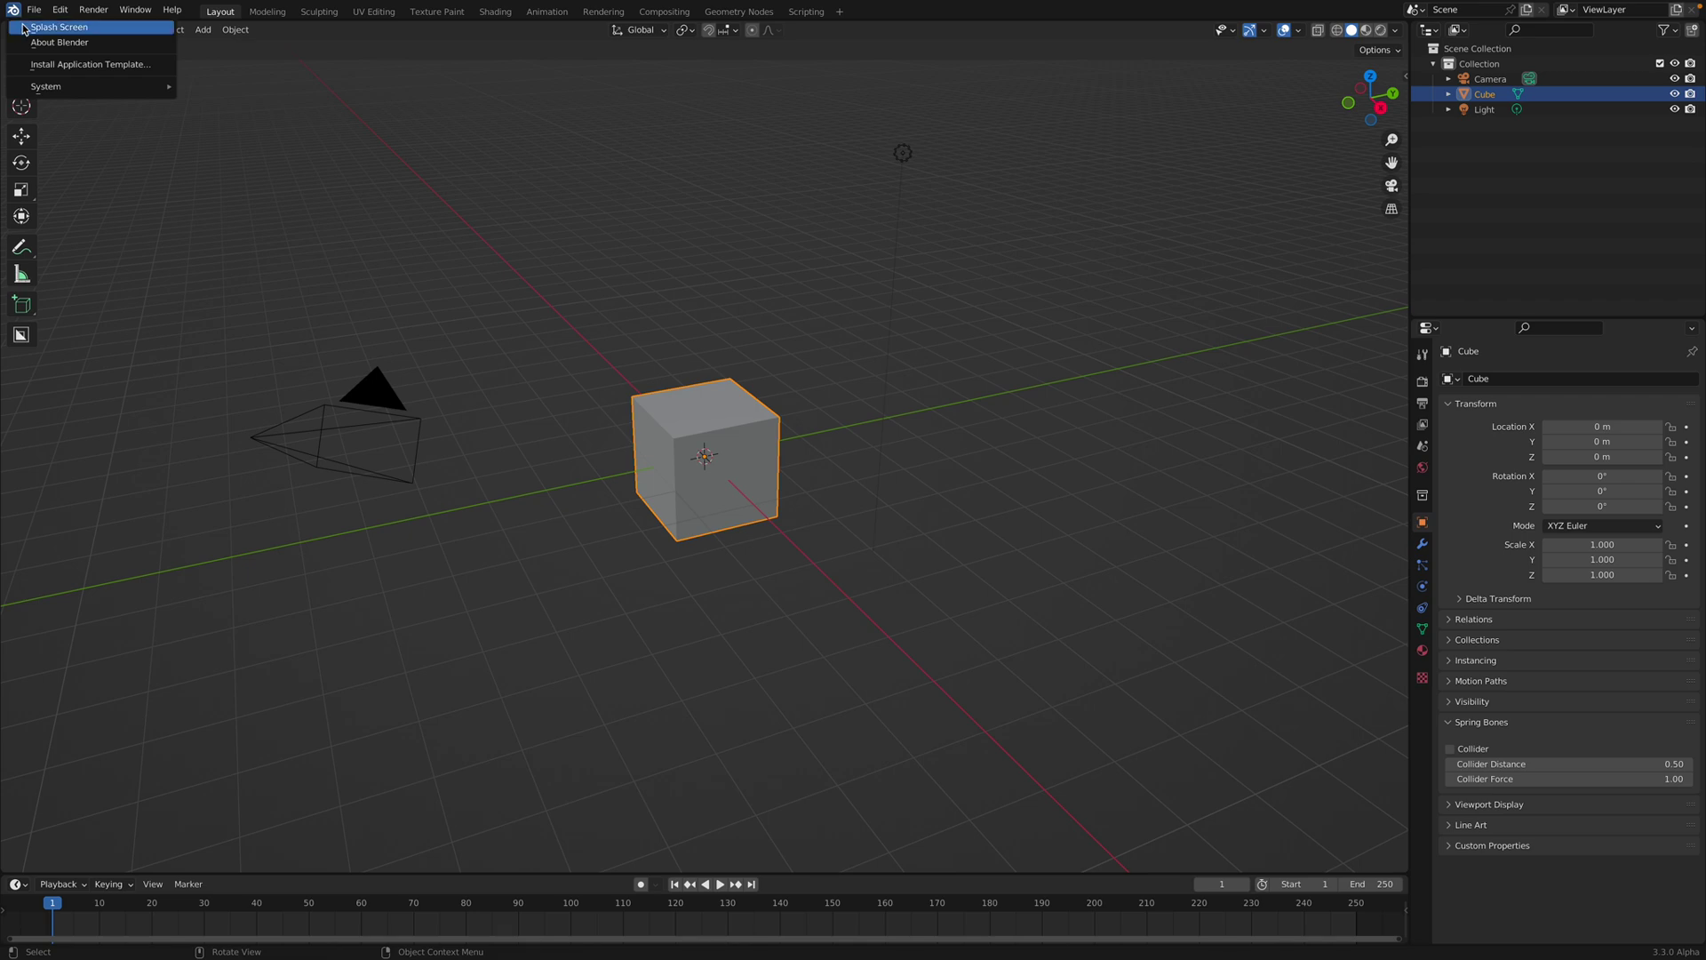
left_click(27, 28)
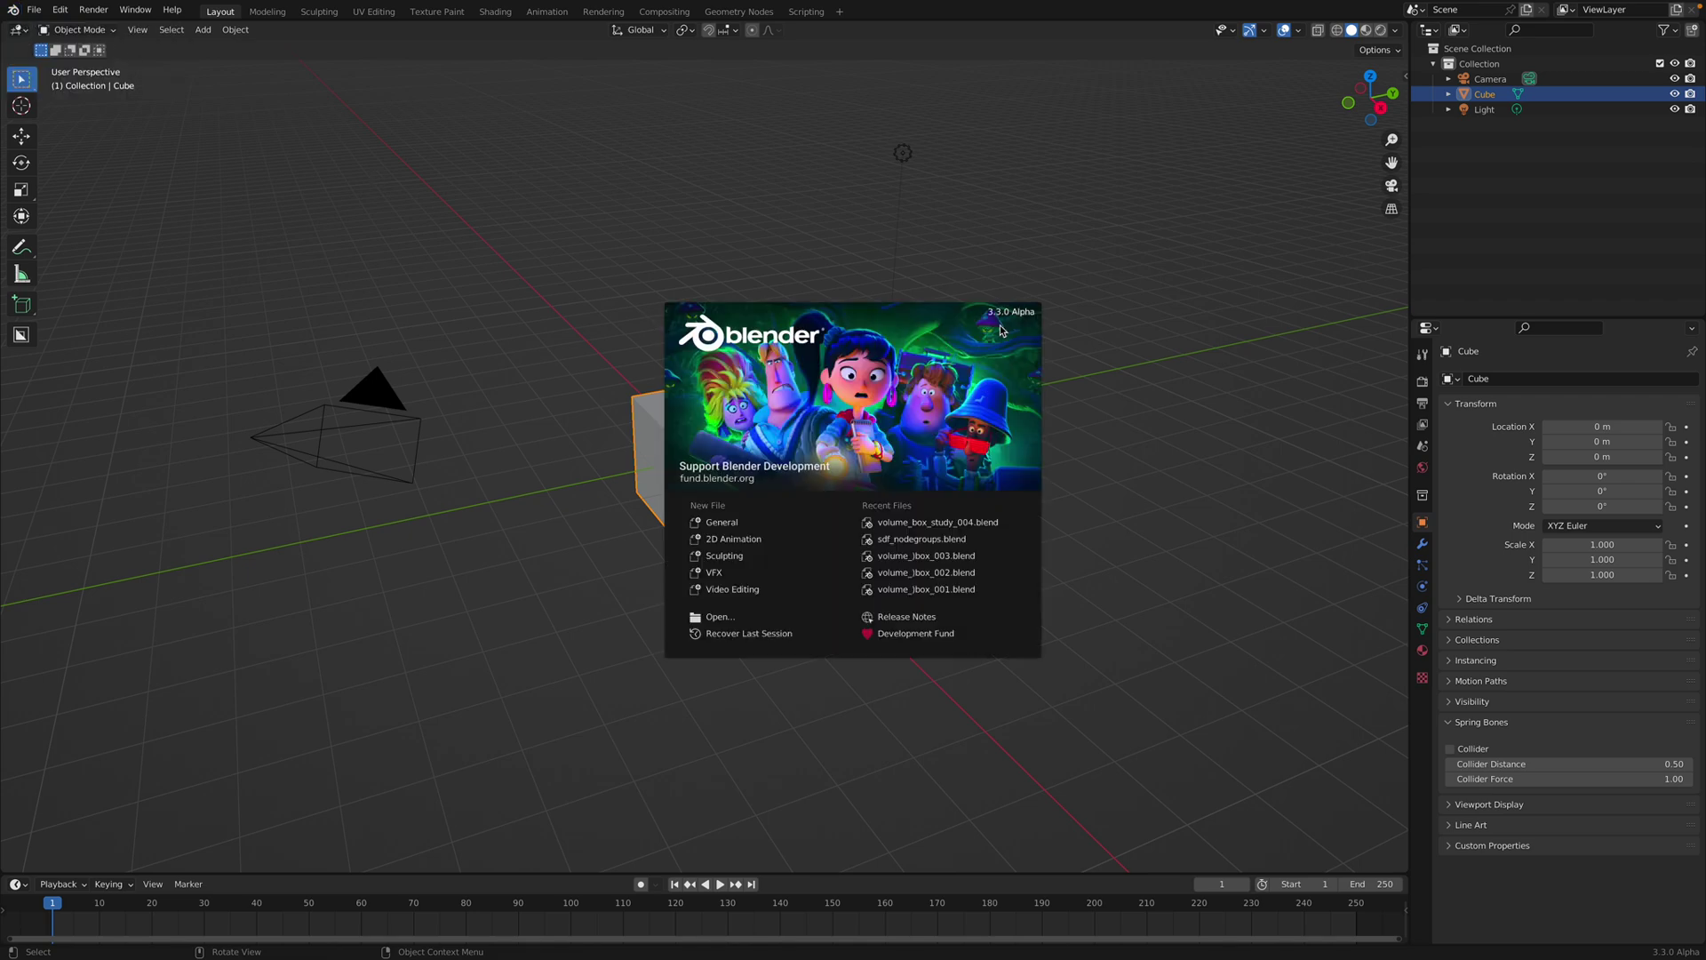
left_click(1025, 262)
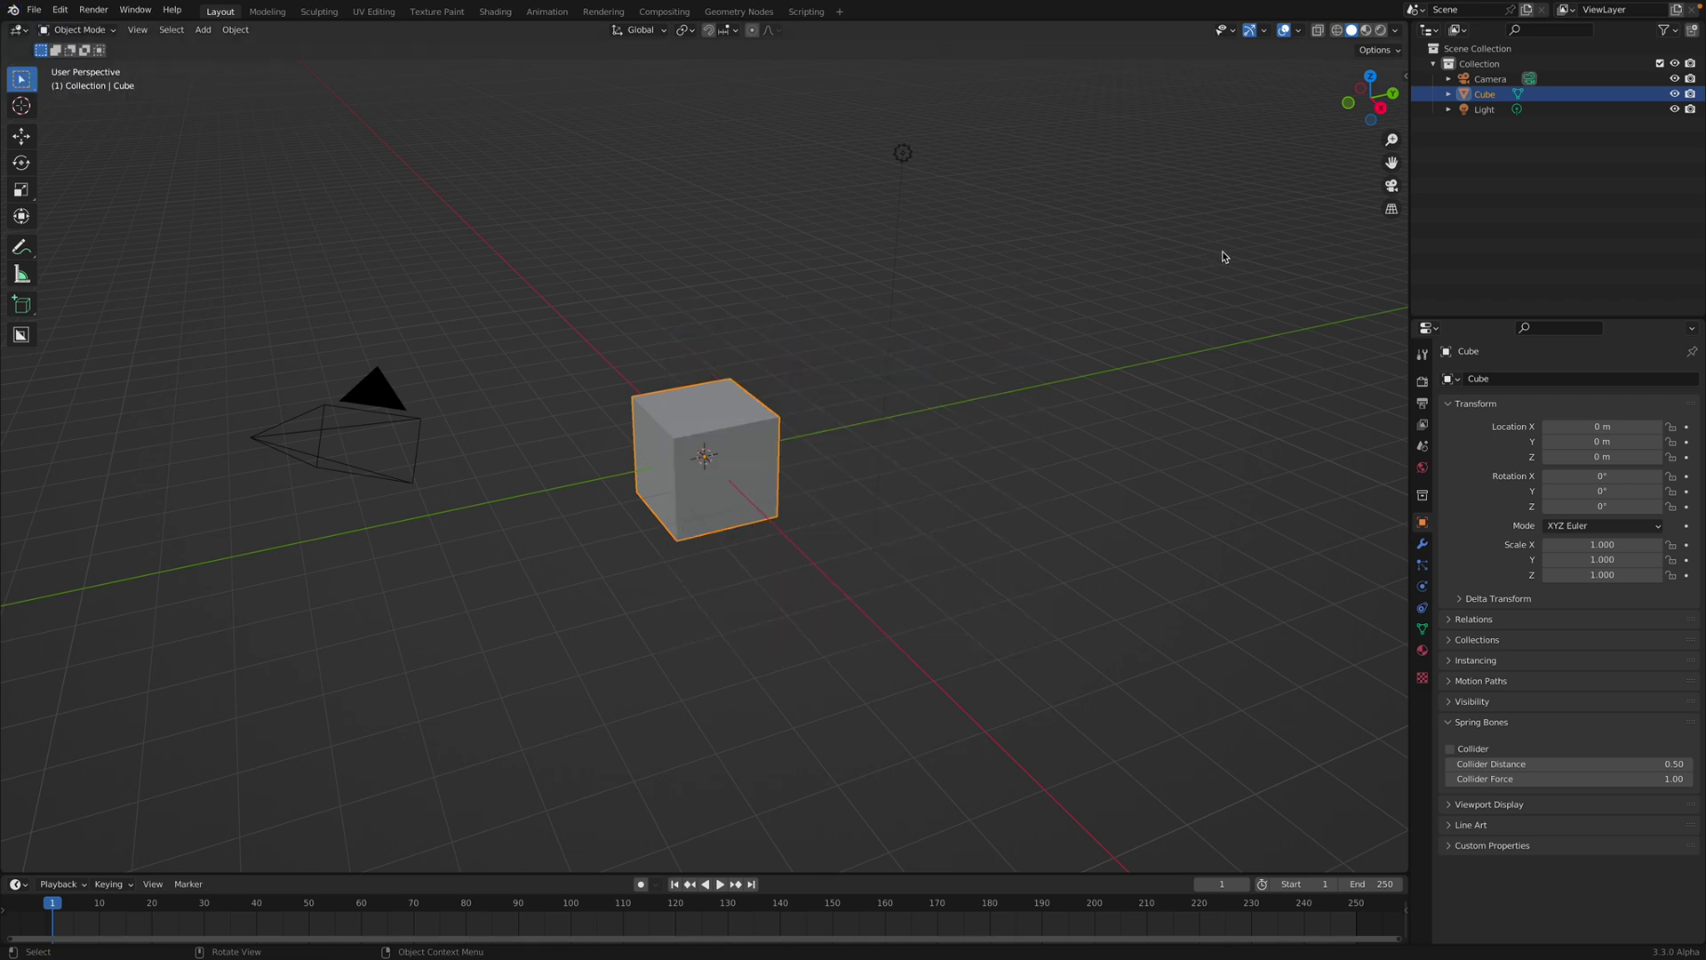
scroll(1223, 257, "up", 2)
key("alt")
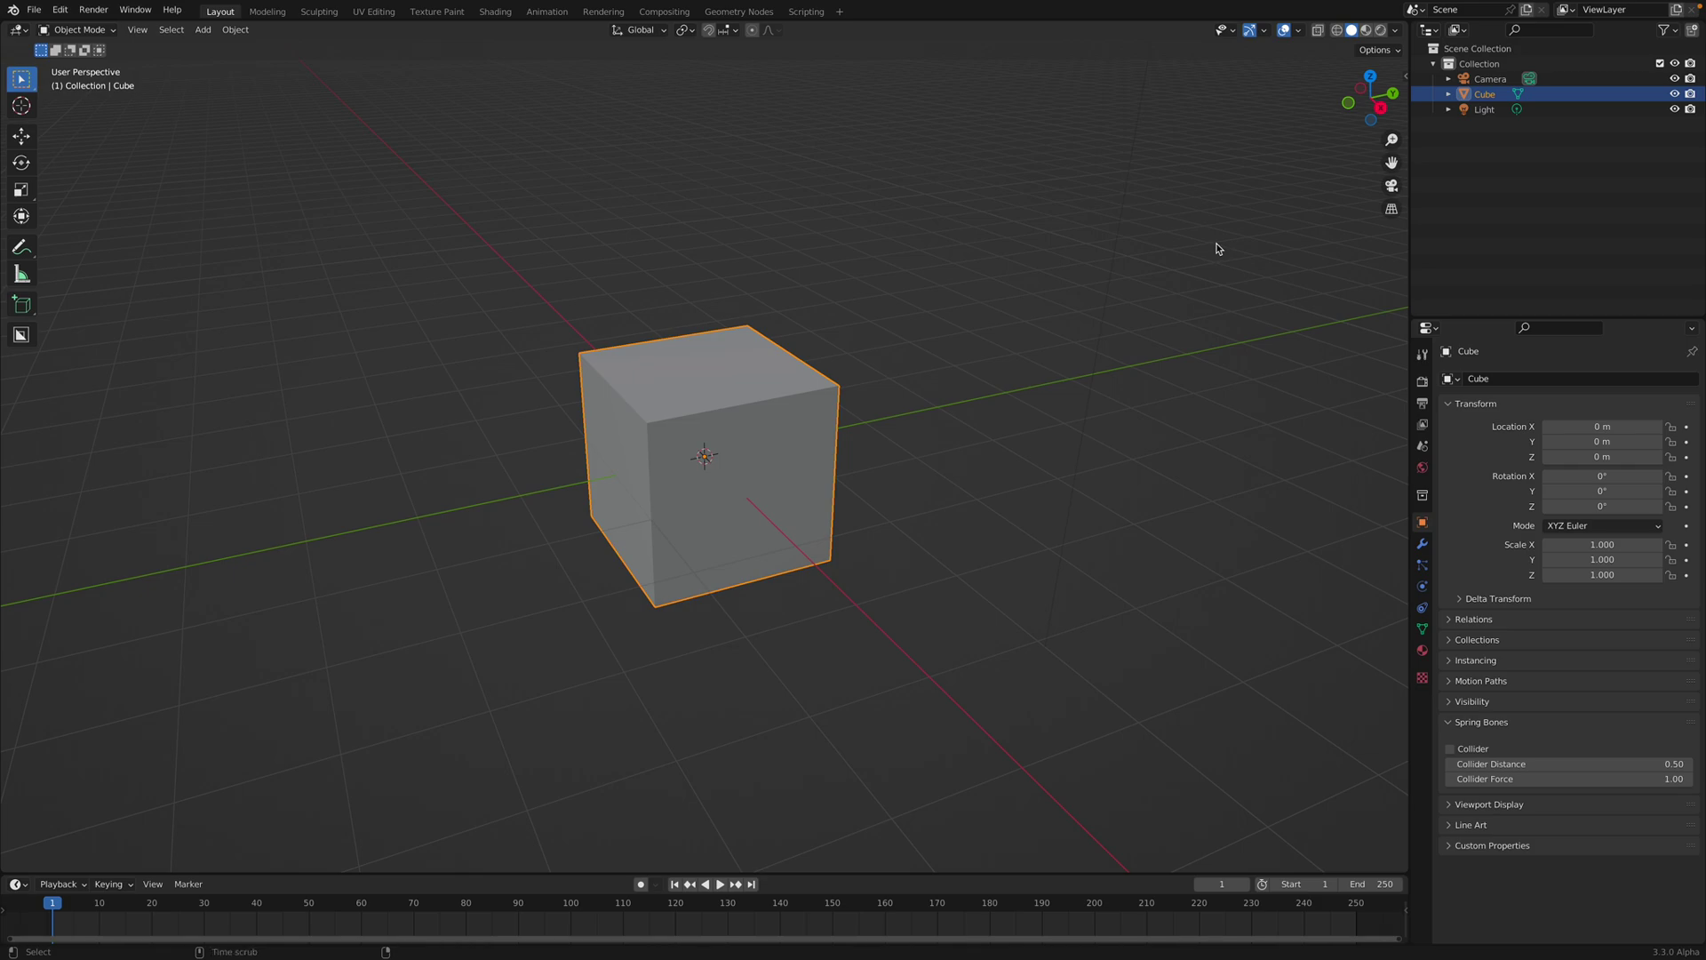
Step: Switch to the web browser and look through the Google results for geometry nodes "volume cube"
key("ctrl+Right")
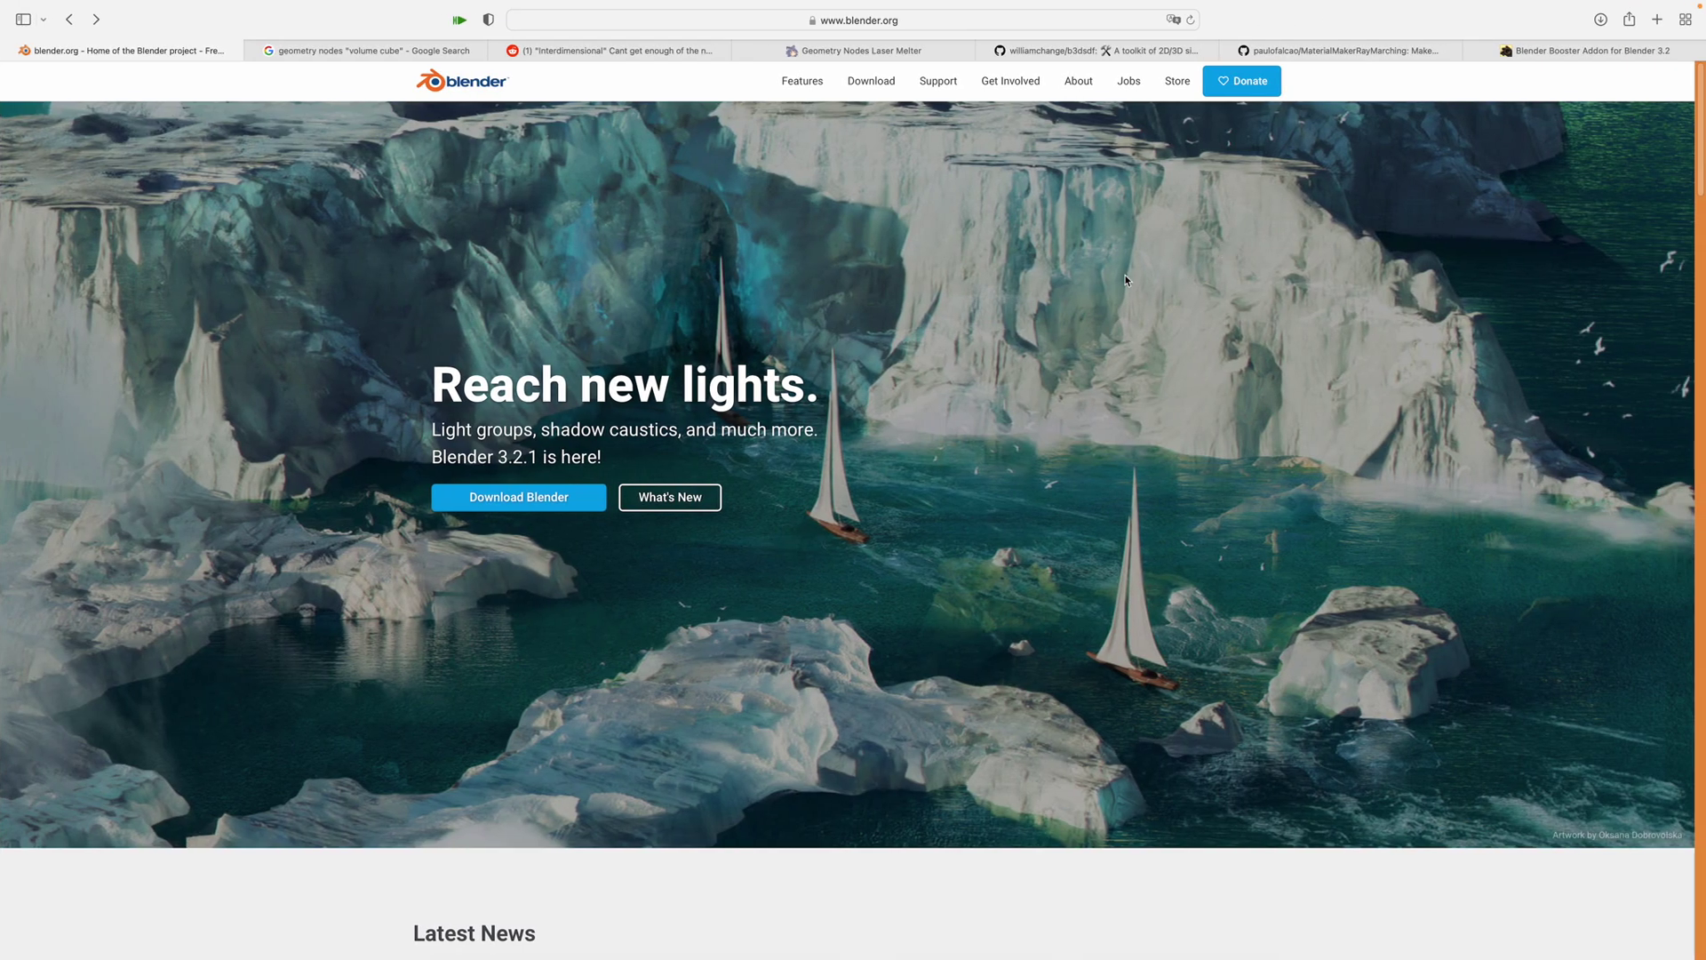
left_click(374, 58)
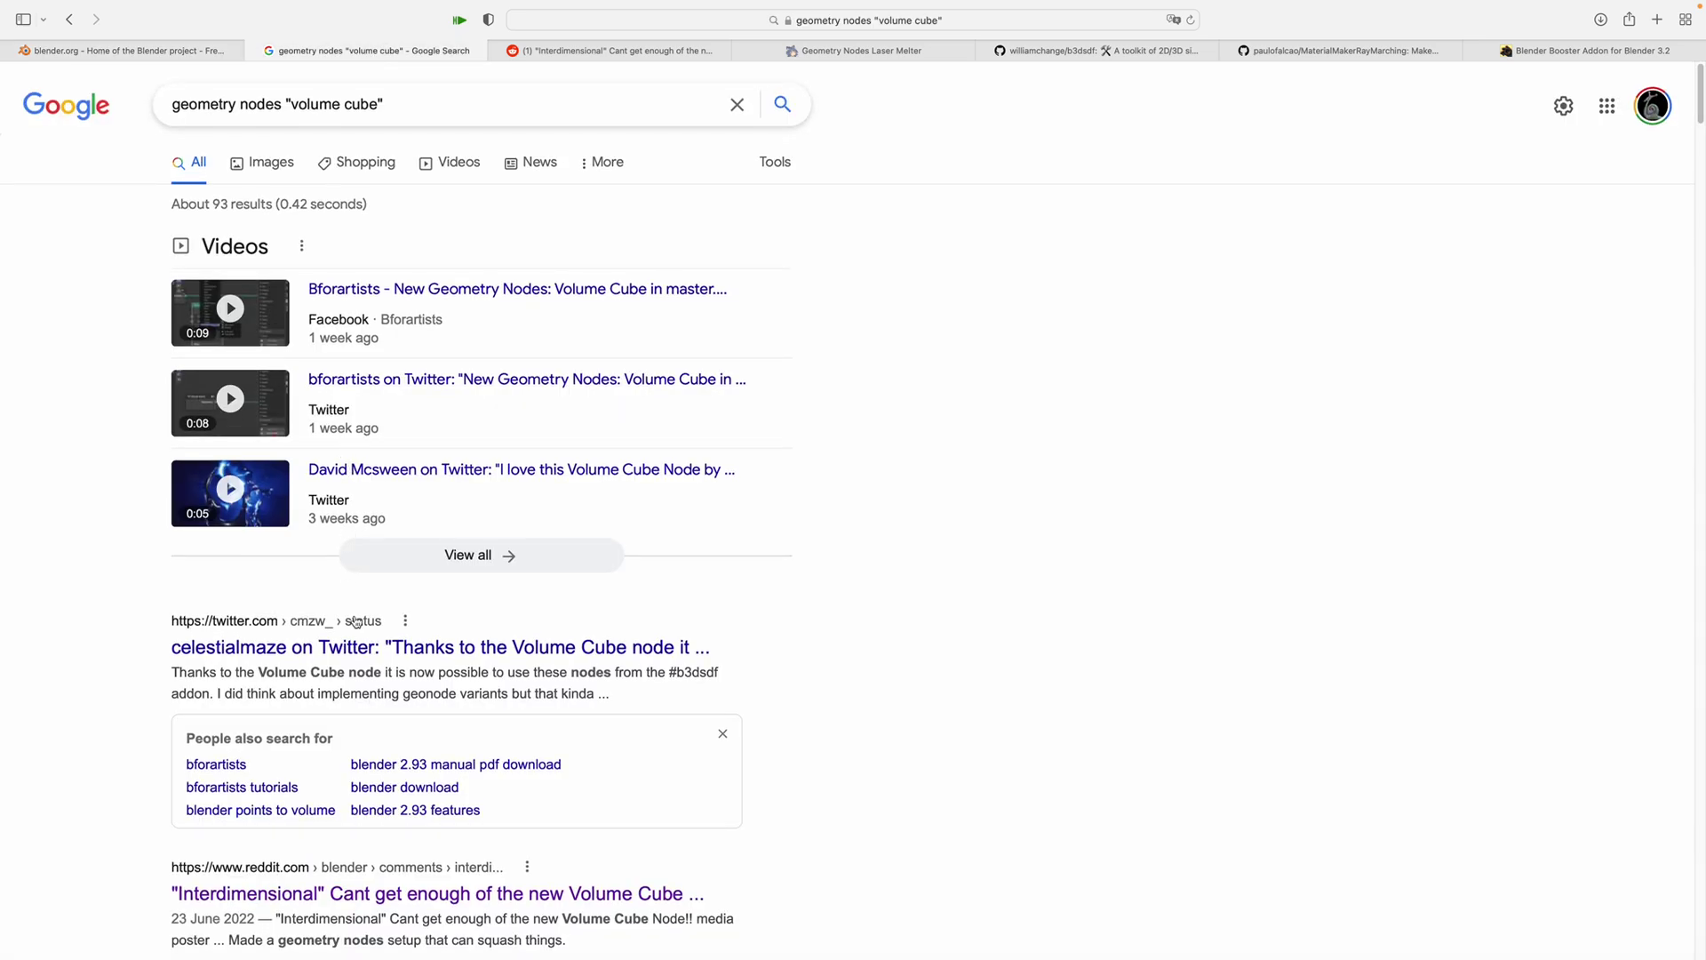
scroll(318, 402, "down", 2)
scroll(318, 402, "down", 2)
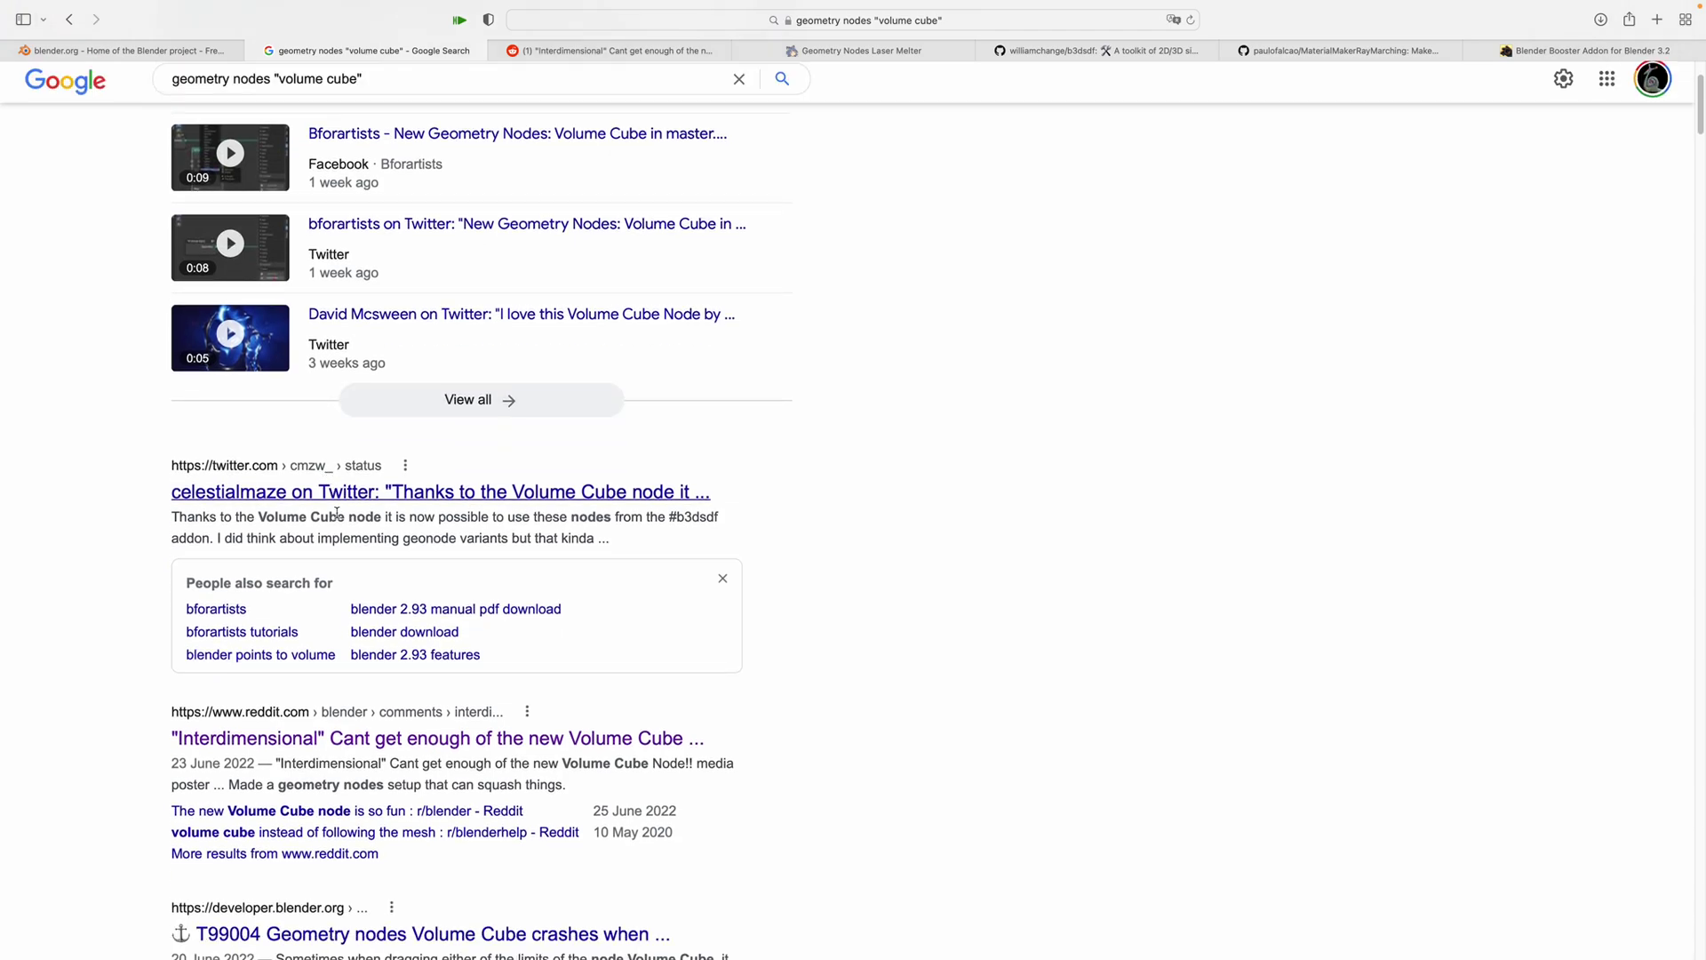
scroll(327, 511, "down", 3)
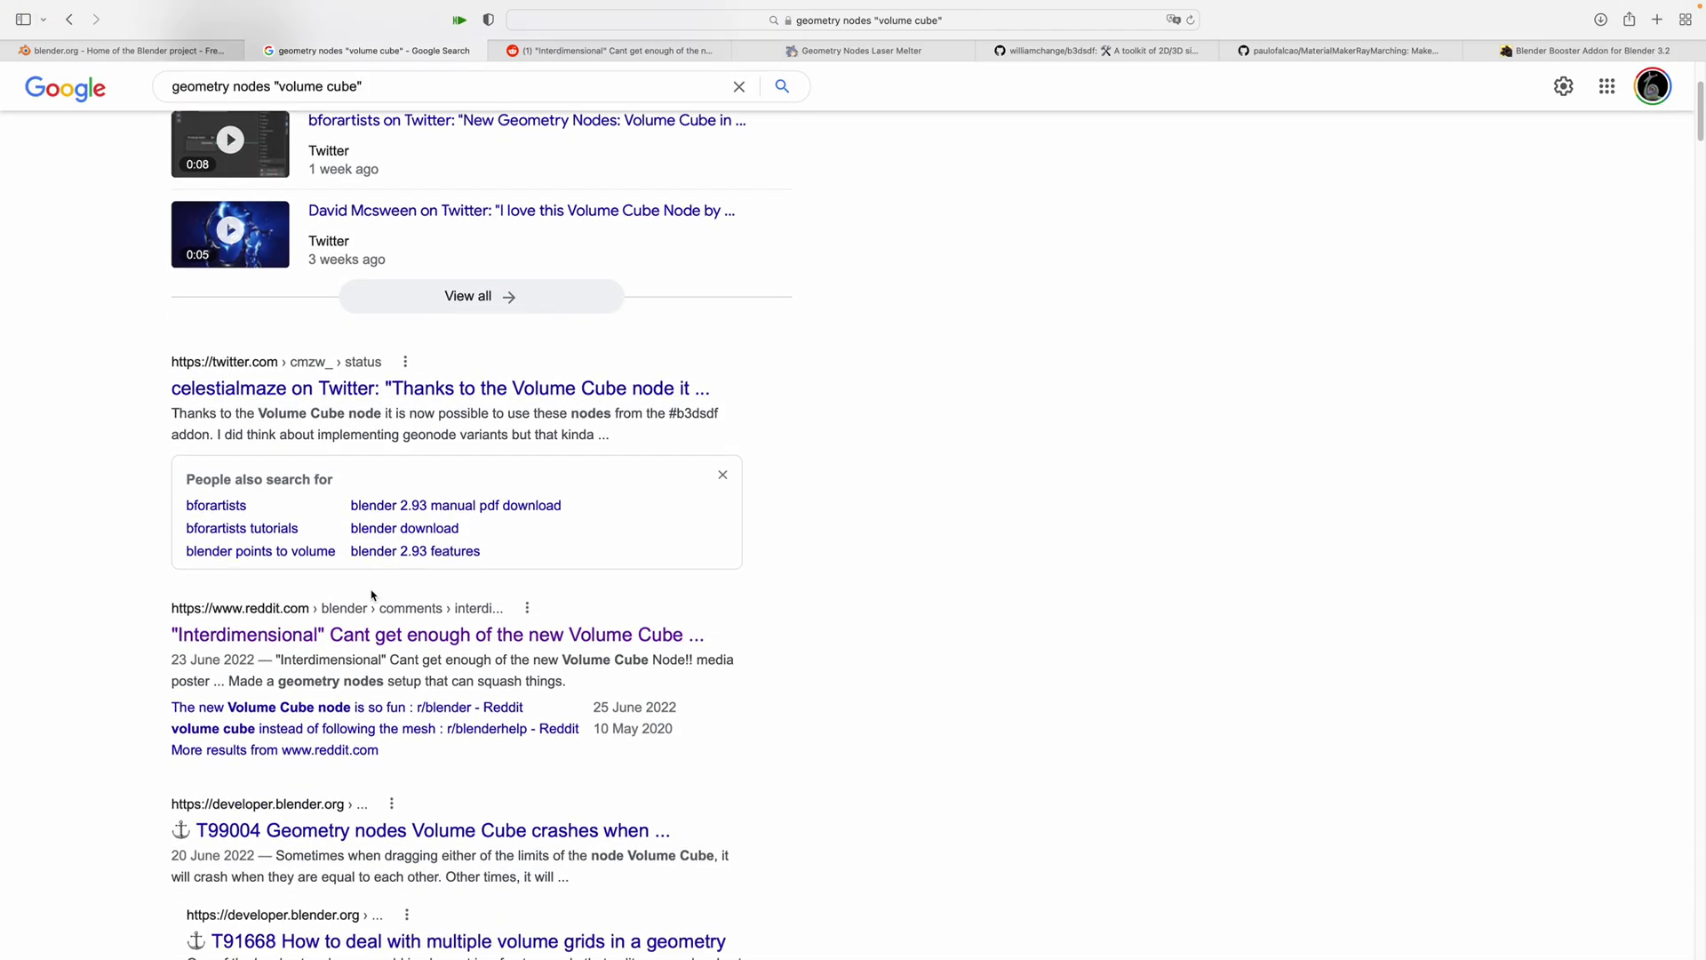
scroll(395, 649, "down", 8)
scroll(392, 662, "up", 9)
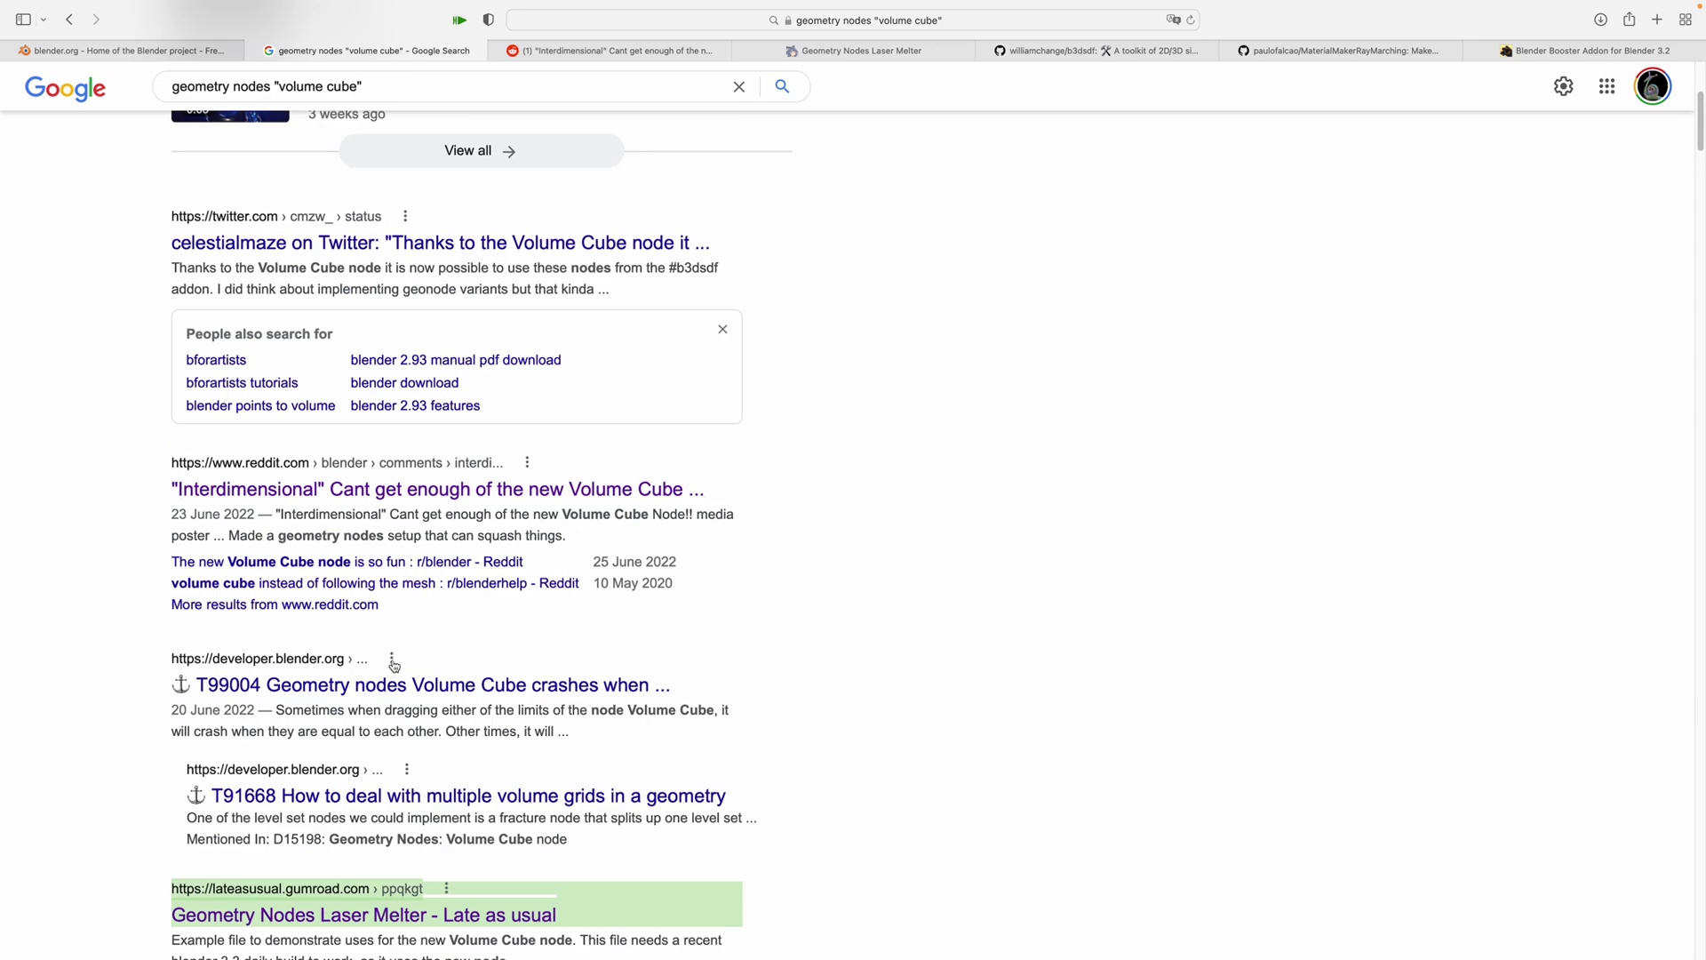
scroll(432, 565, "up", 6)
Step: View the "Interdimensional" Reddit post, the Geometry Nodes Laser Melter page and the b3dsdf GitHub repository, and return to Blender
left_click(635, 53)
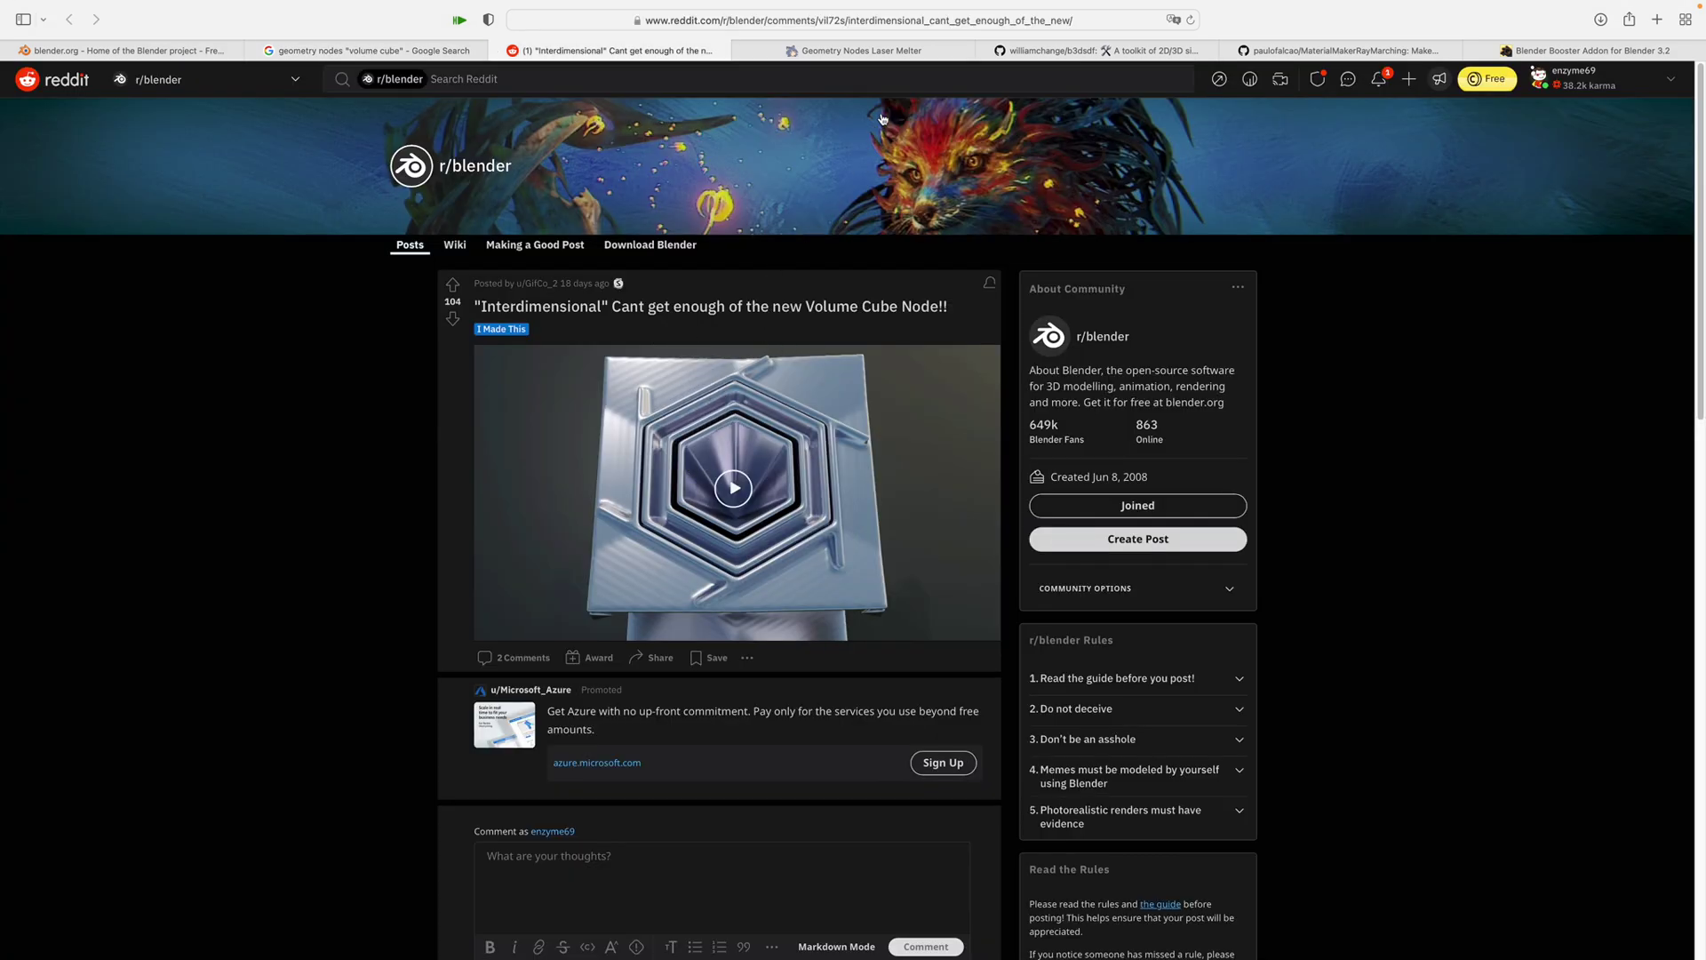
left_click(884, 54)
left_click(1075, 51)
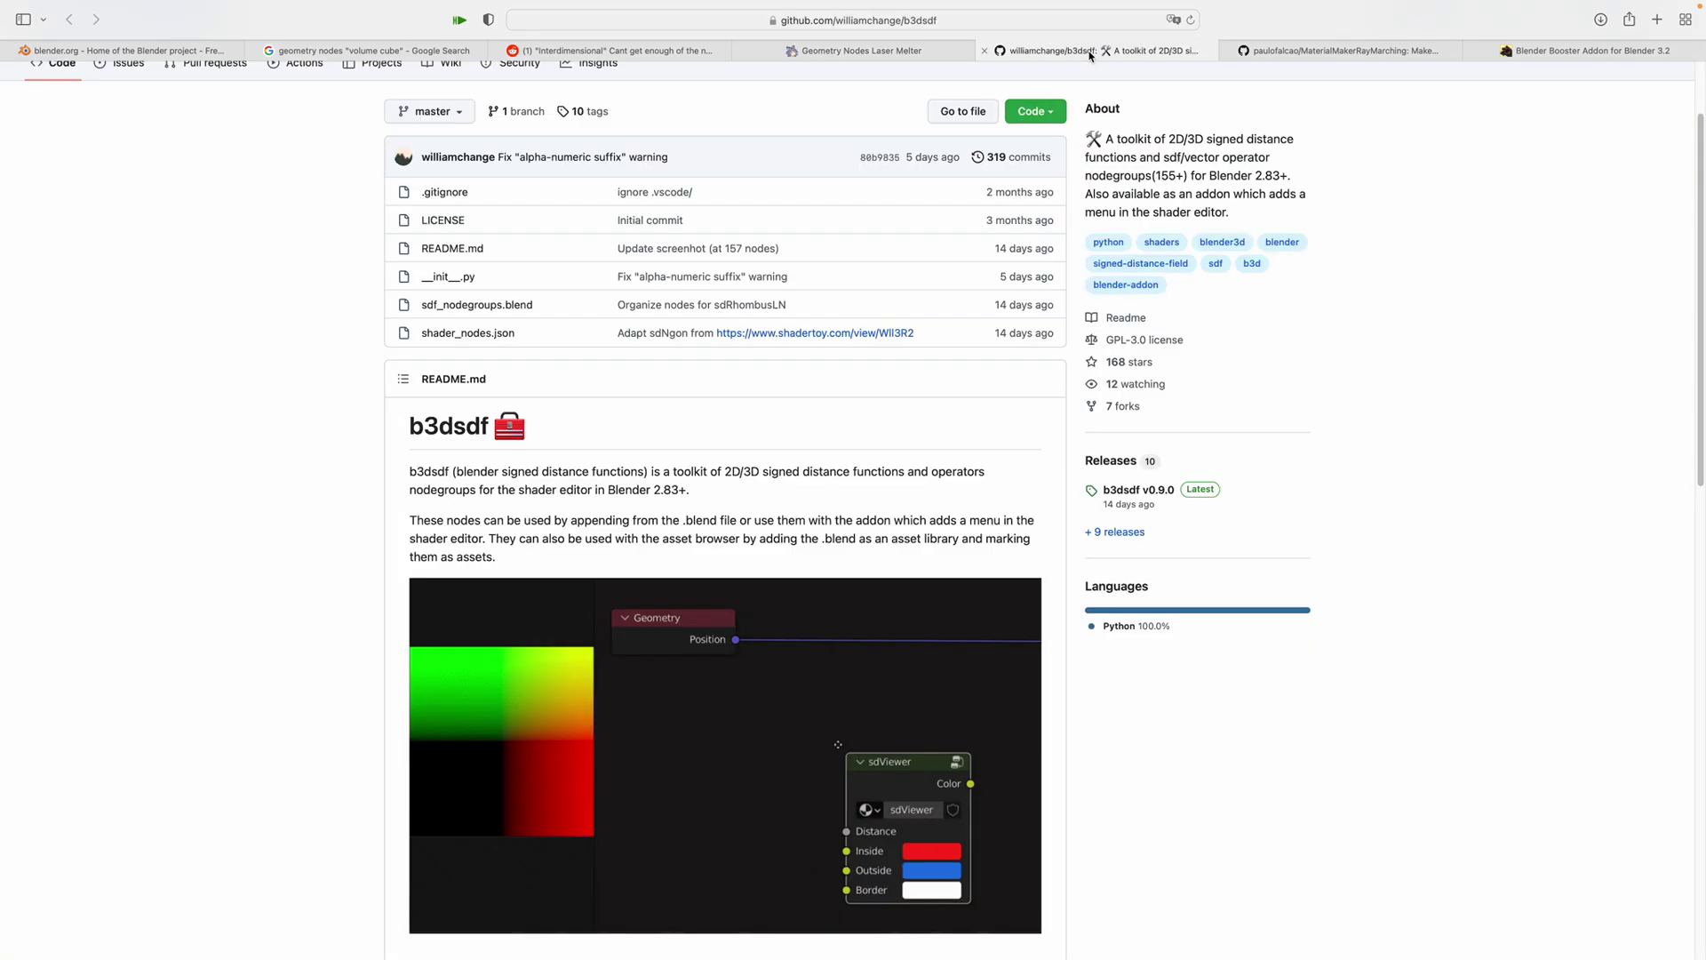
key("ctrl+Left")
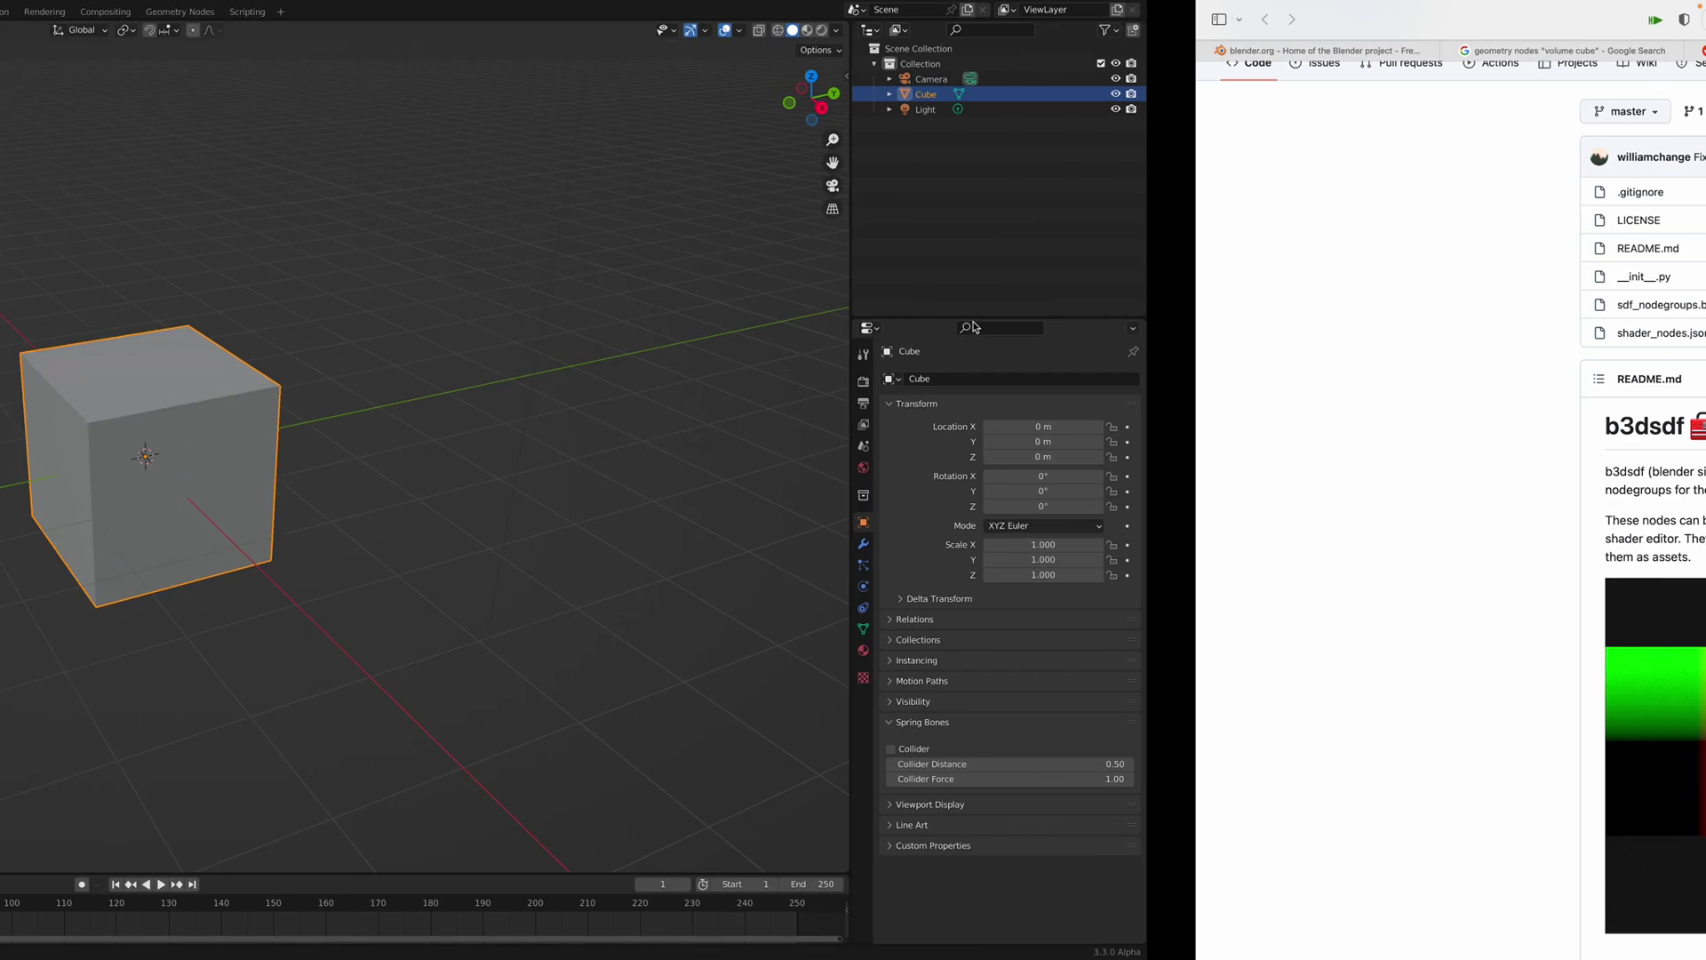
Step: Split the 3D viewport horizontally, make the upper area a Geometry Node Editor and create a new node tree for the cube
middle_click_drag(961, 336, 986, 337)
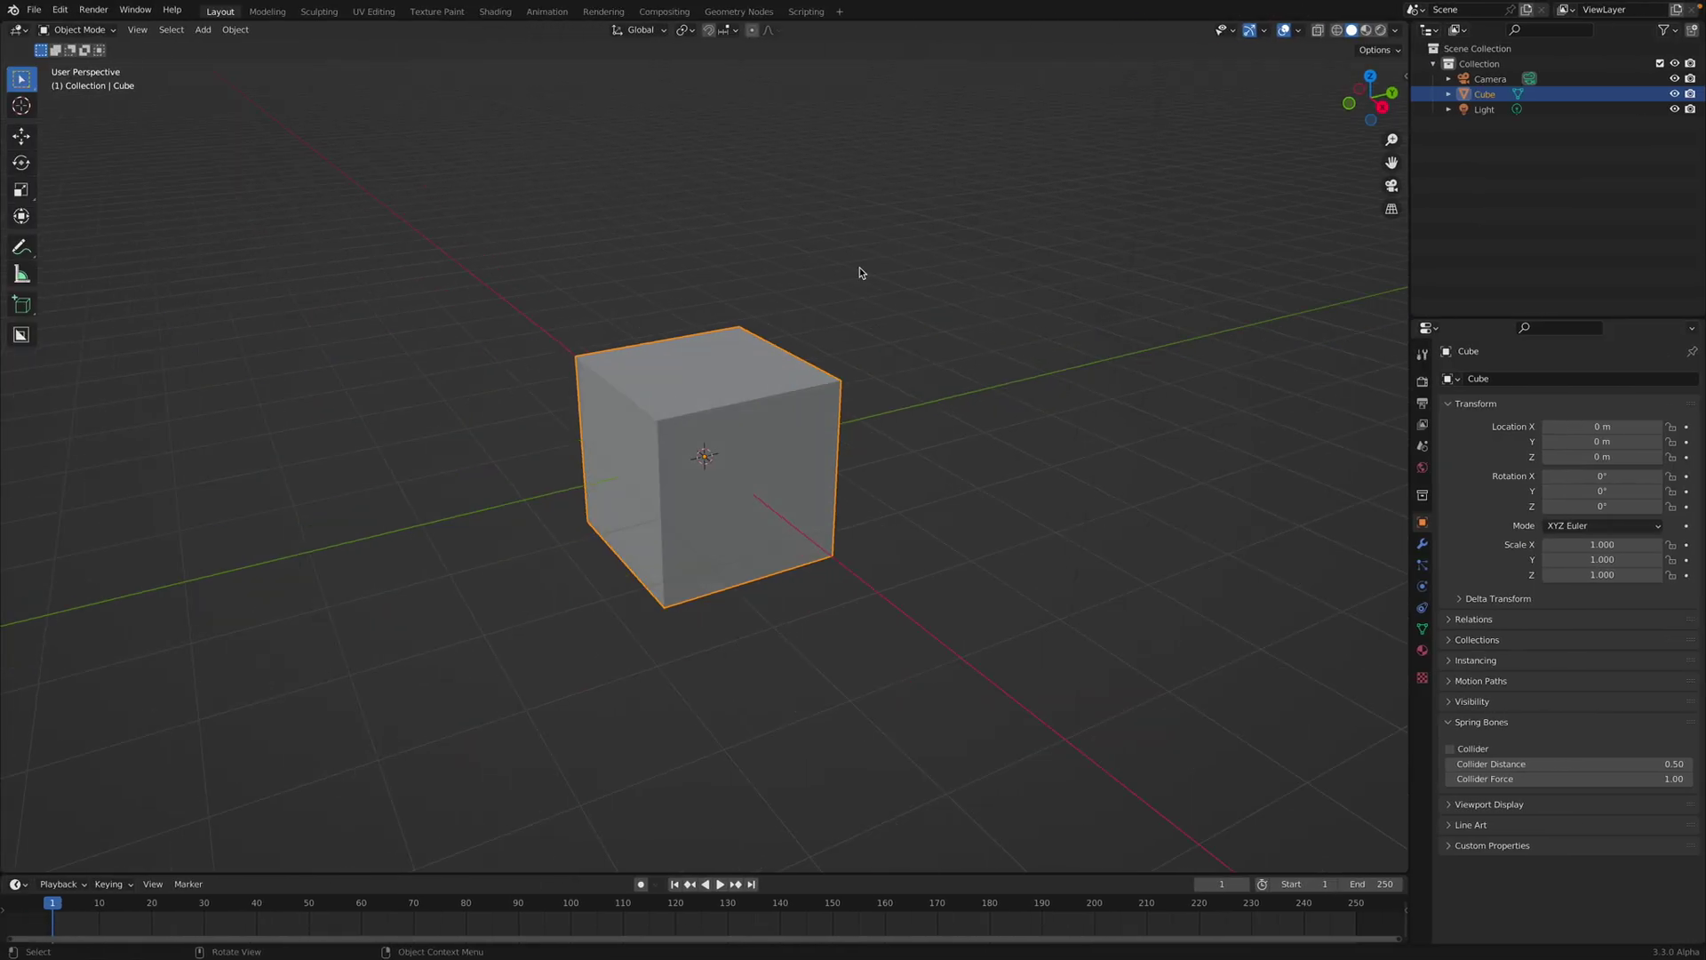
middle_click_drag(708, 426, 1031, 338)
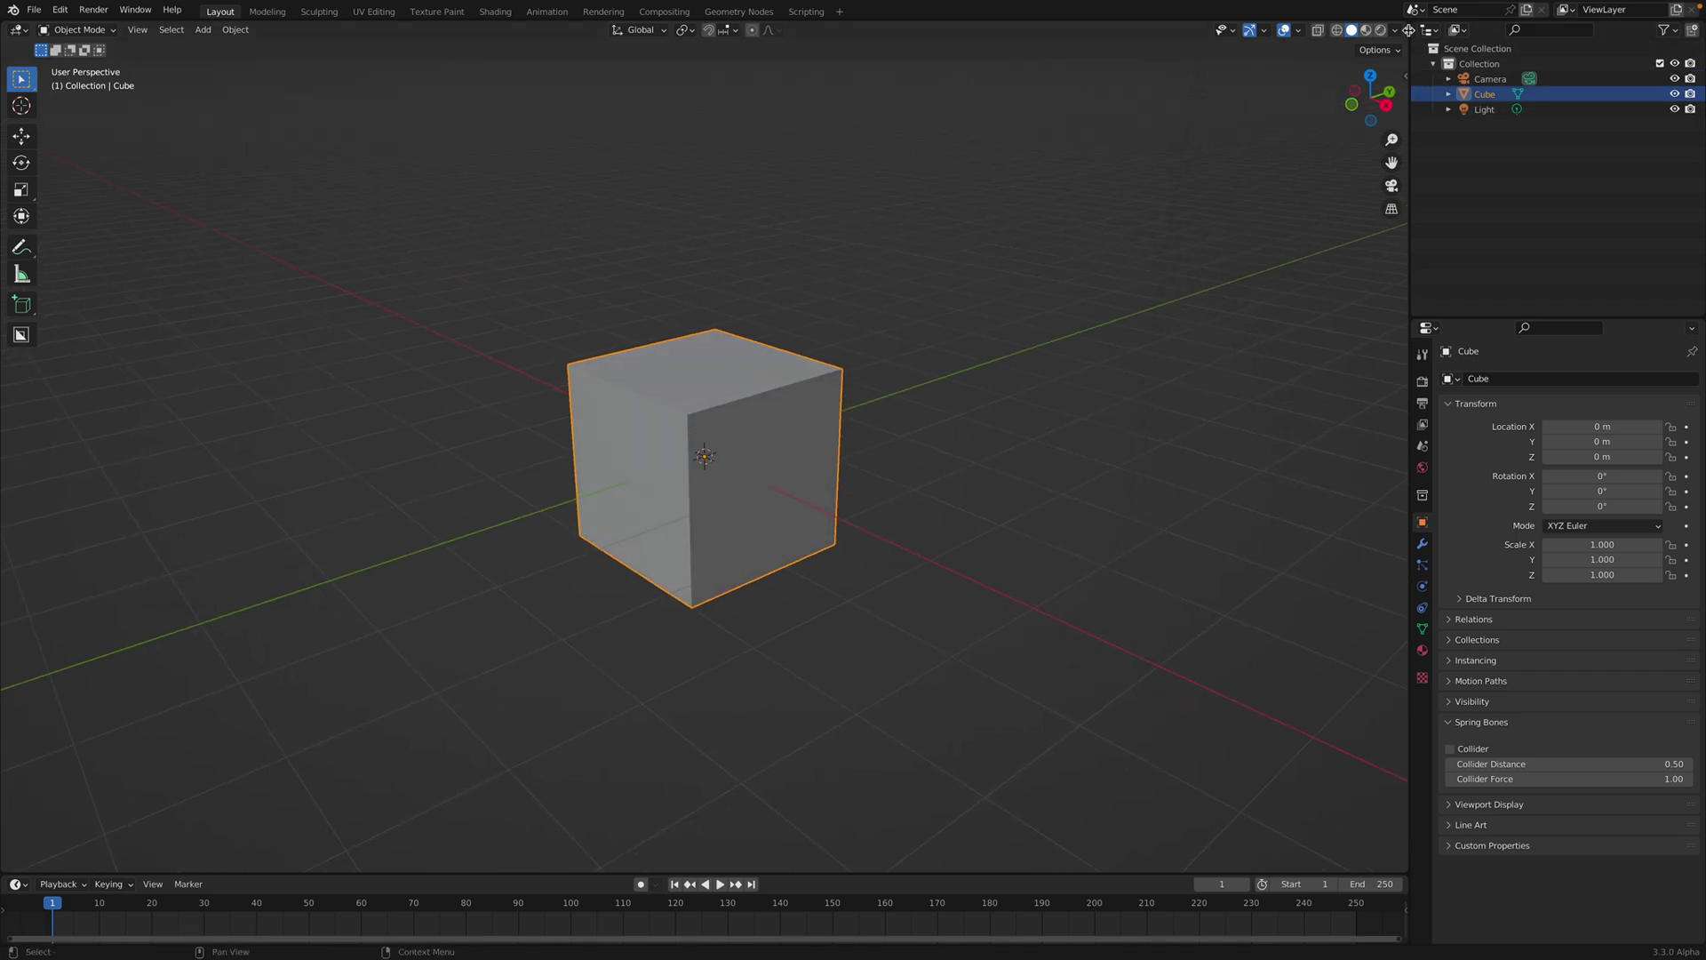
left_click_drag(1405, 27, 1244, 440)
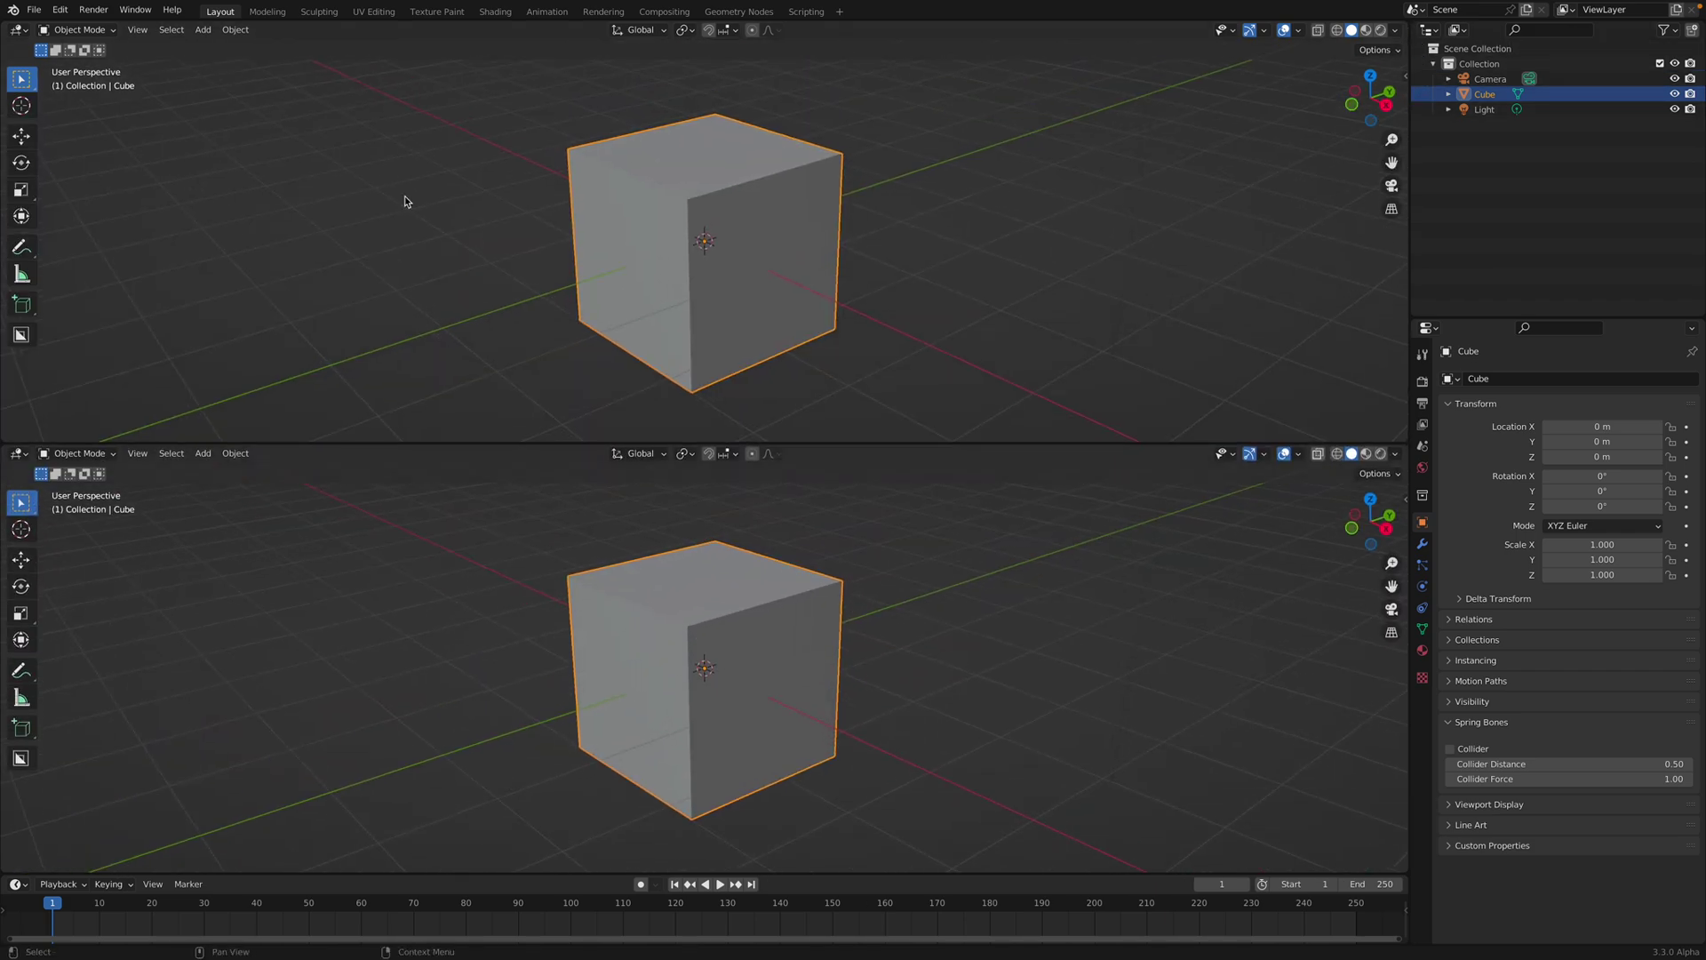
left_click(17, 31)
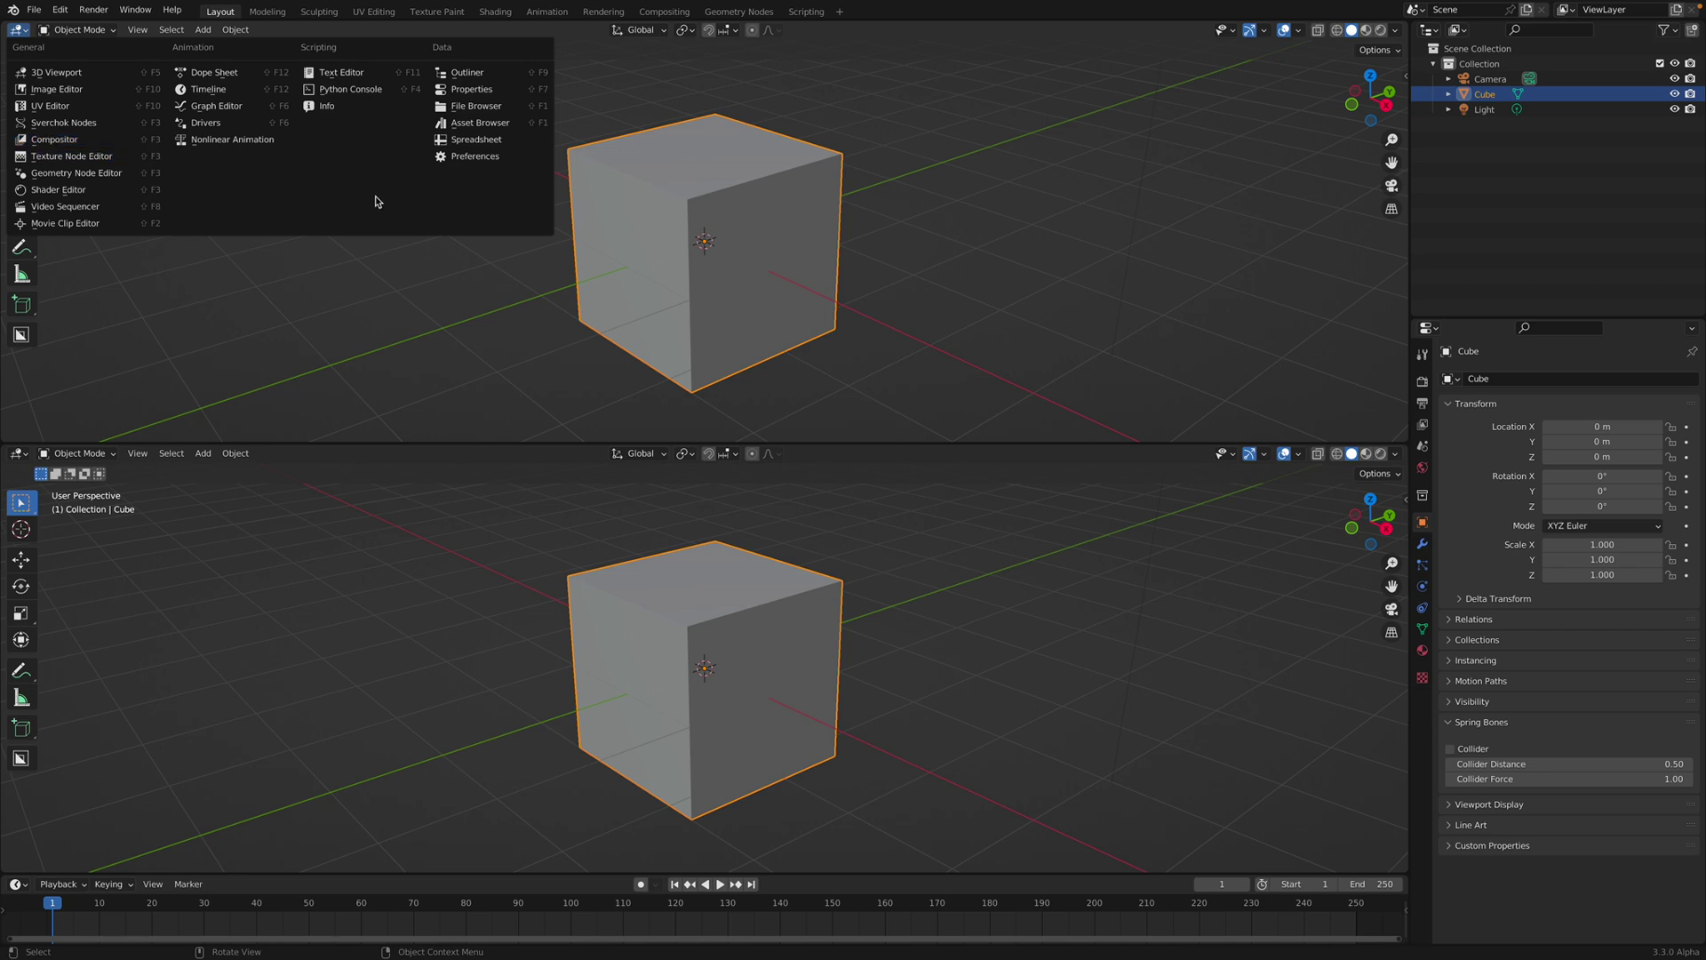
left_click(104, 174)
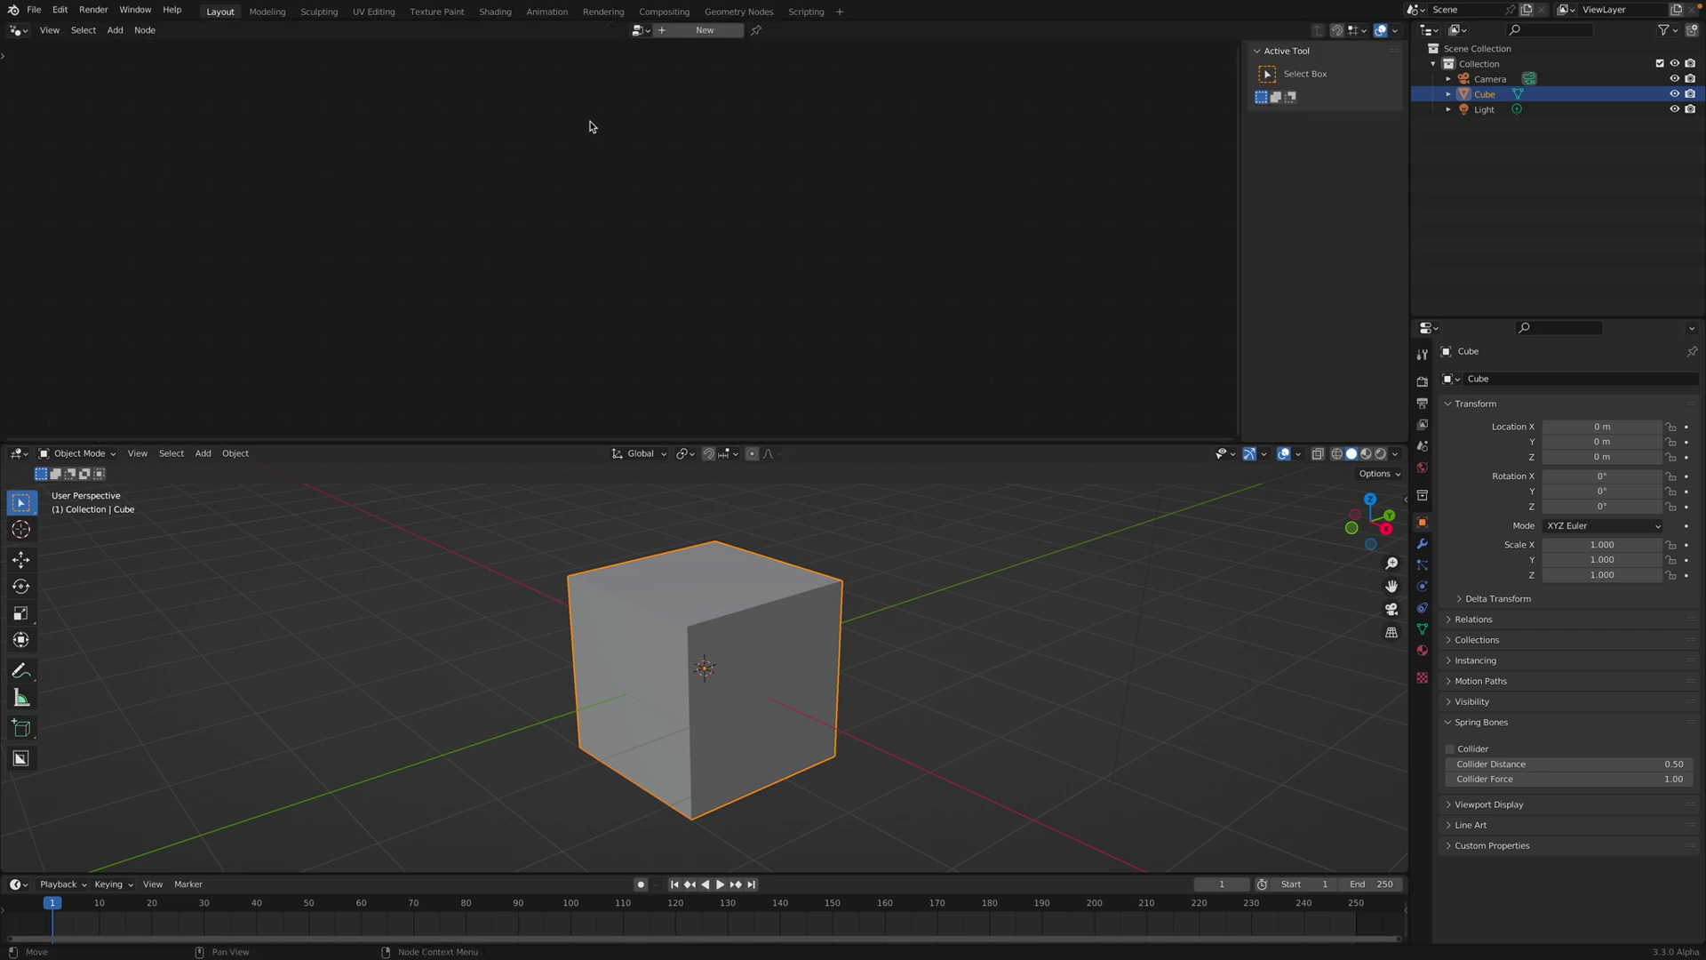
left_click(691, 29)
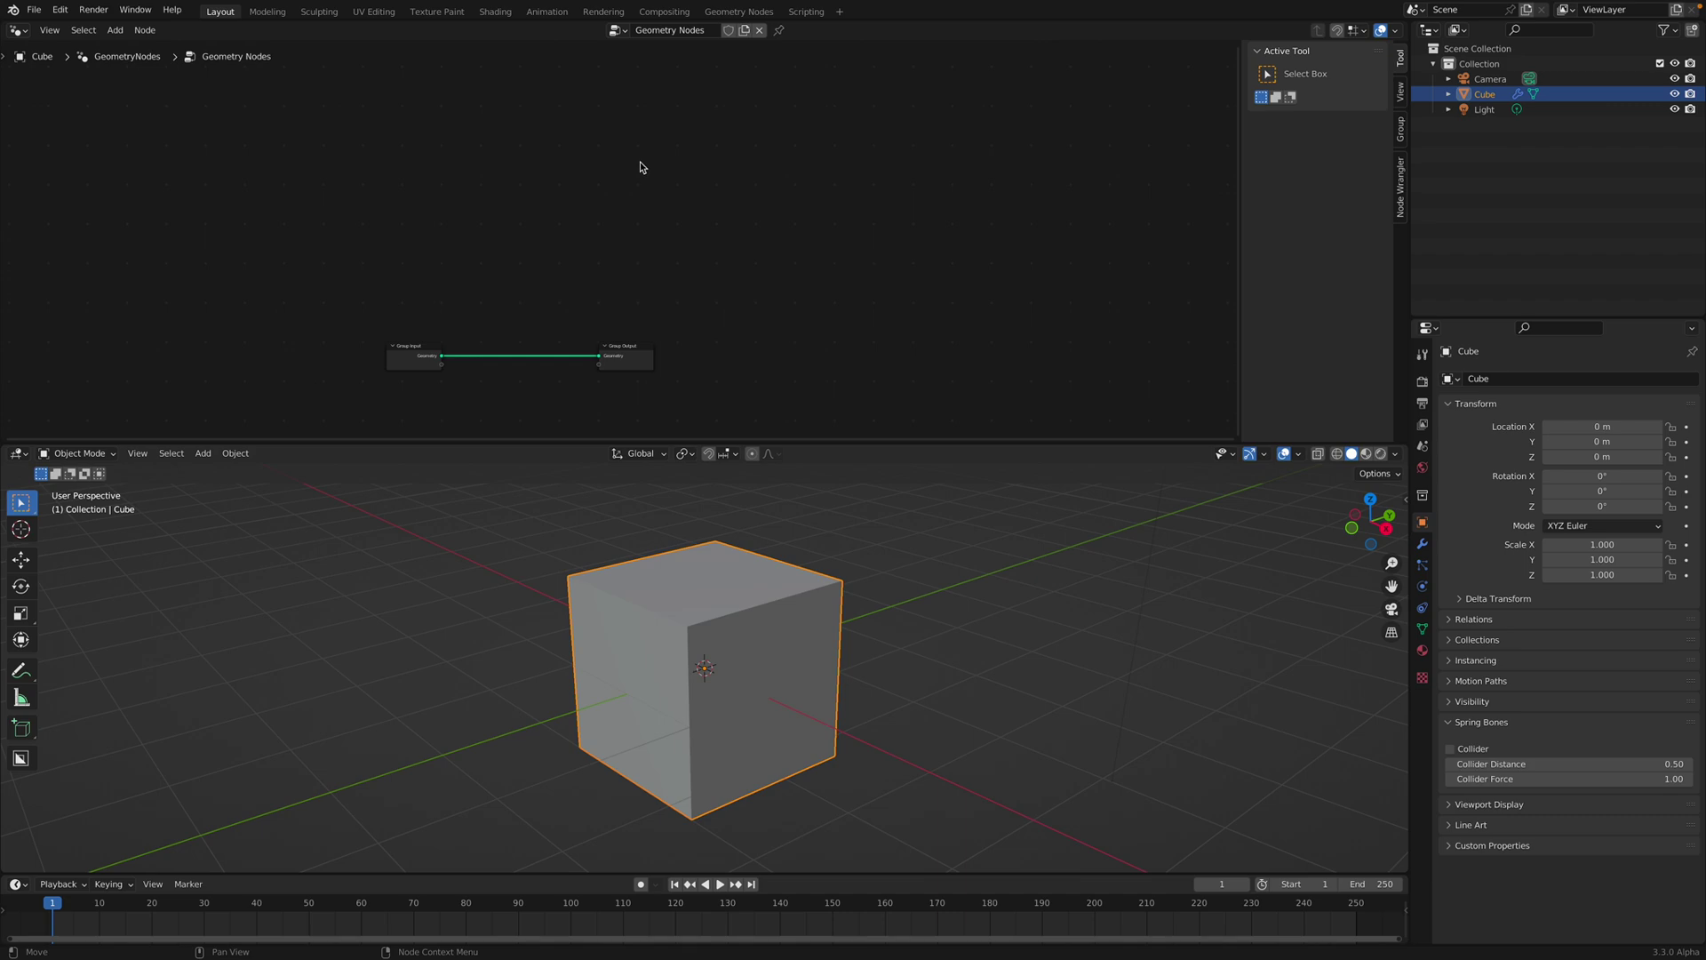
Step: Add a Volume Cube node and feed its Volume output into the Group Output's Geometry
key("shift+a")
left_click(527, 182)
type("volu")
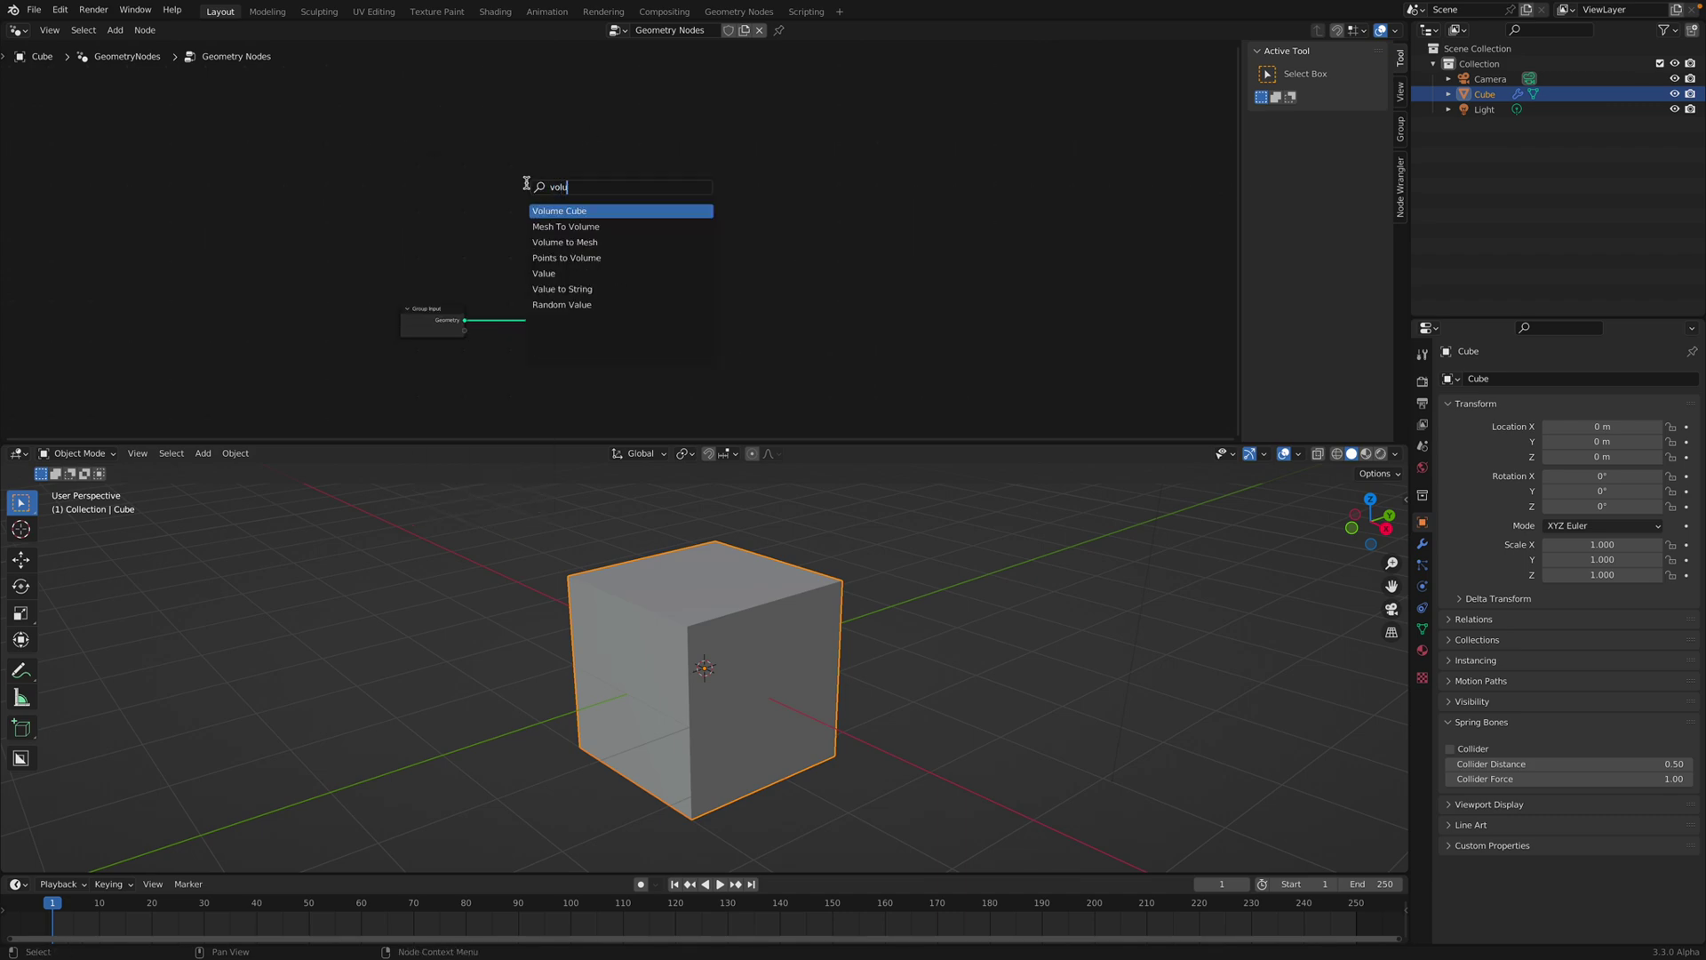
left_click(577, 213)
left_click(576, 212)
middle_click_drag(629, 238, 652, 183)
scroll(653, 183, "up", 3)
middle_click_drag(908, 584, 926, 568)
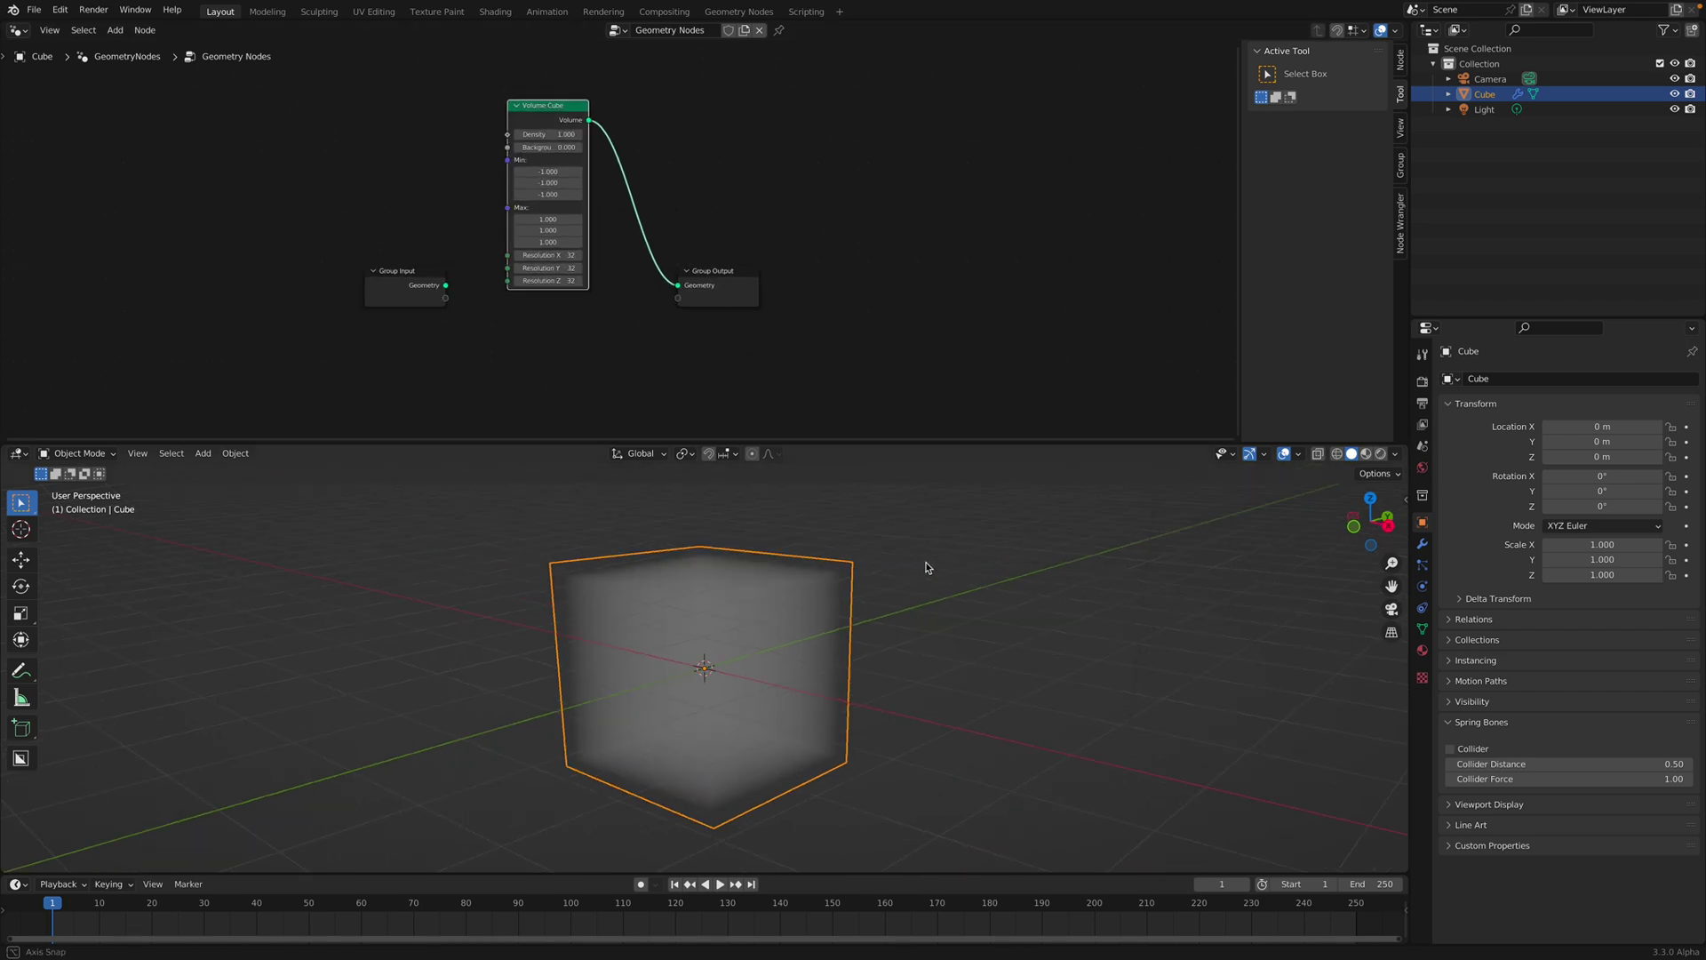
Step: Make room before the Group Output and insert a Volume to Mesh node on the link from Volume Cube
scroll(926, 568, "up", 1)
left_click_drag(739, 273, 964, 271)
scroll(803, 199, "up", 1)
key("shift+a")
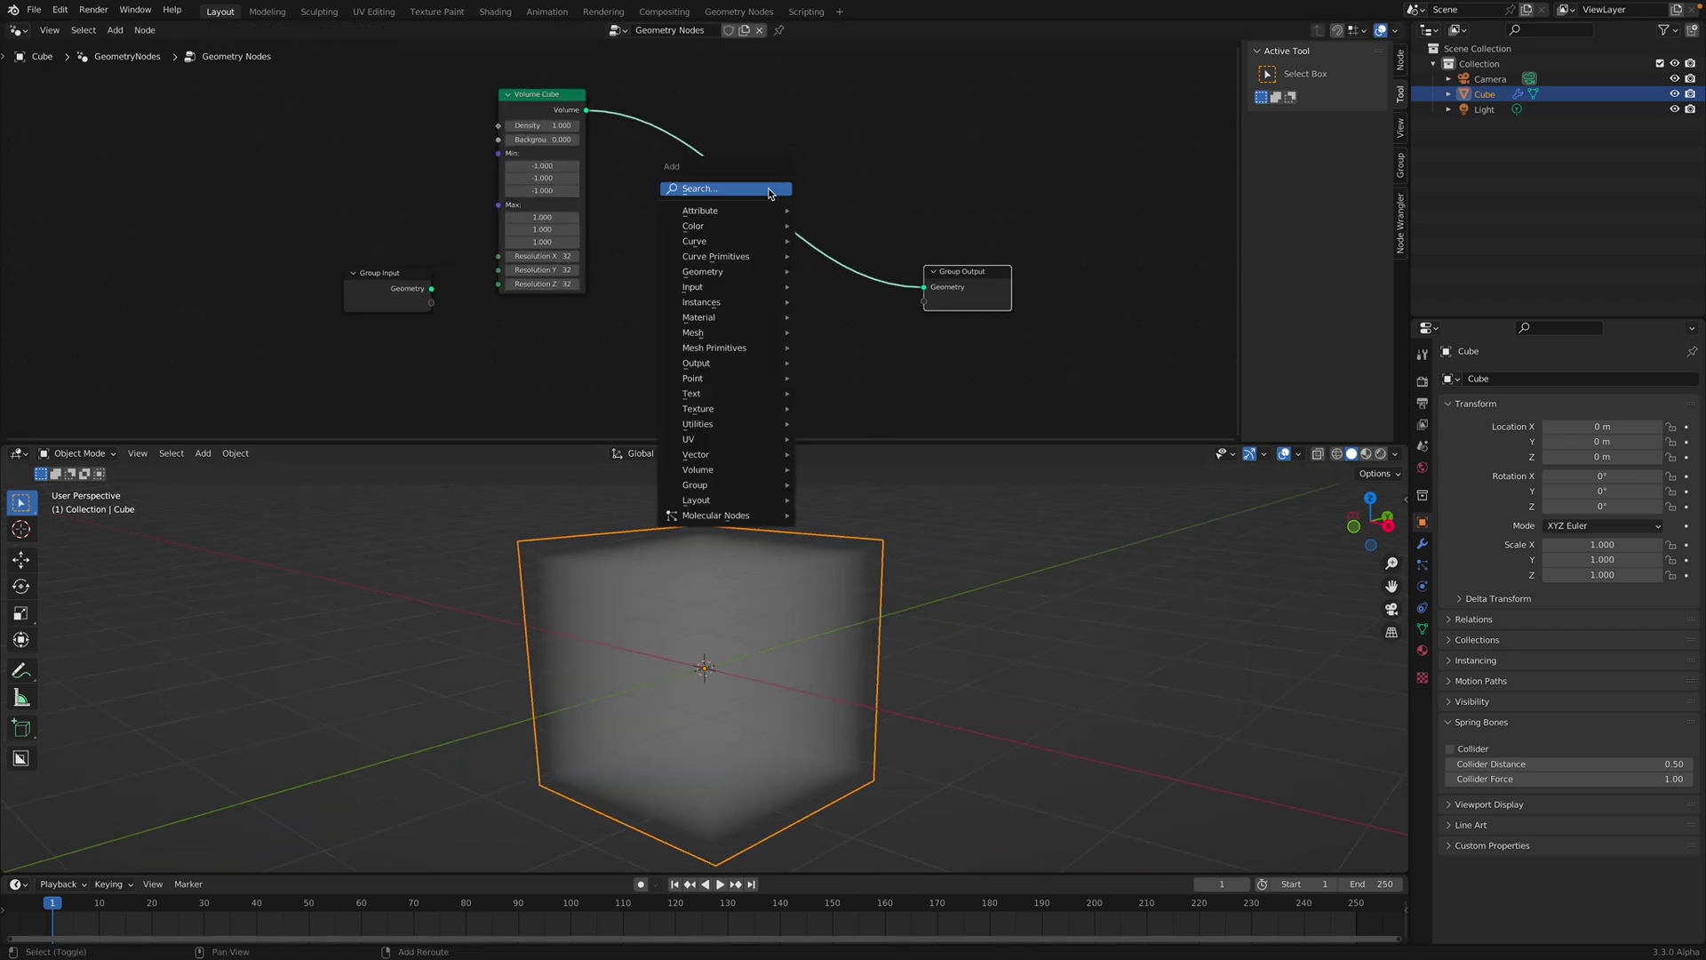
left_click(770, 191)
type("vol")
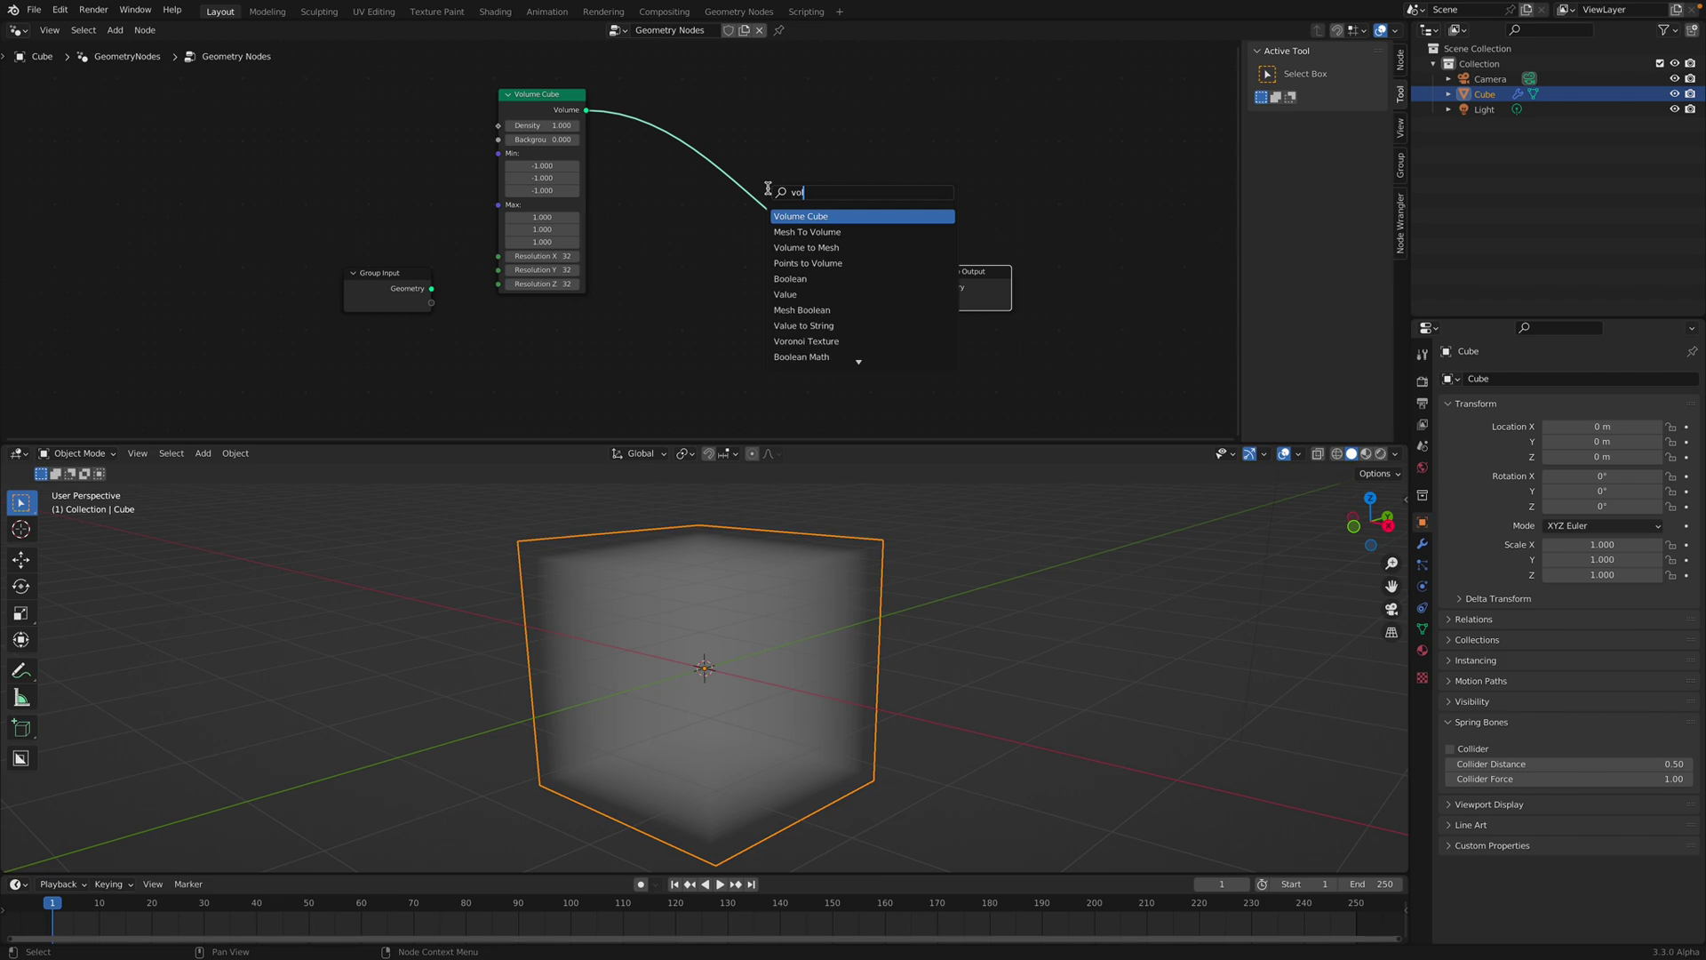
left_click(811, 247)
left_click(757, 218)
middle_click_drag(933, 583, 906, 649)
Step: Arrange the Volume Cube, Volume to Mesh and Group Output nodes more compactly
middle_click_drag(696, 331, 663, 314)
scroll(622, 238, "up", 2)
middle_click_drag(628, 235, 641, 291)
scroll(620, 237, "up", 2)
left_click_drag(496, 90, 538, 95)
left_click_drag(783, 193, 764, 171)
left_click_drag(1061, 325, 1014, 264)
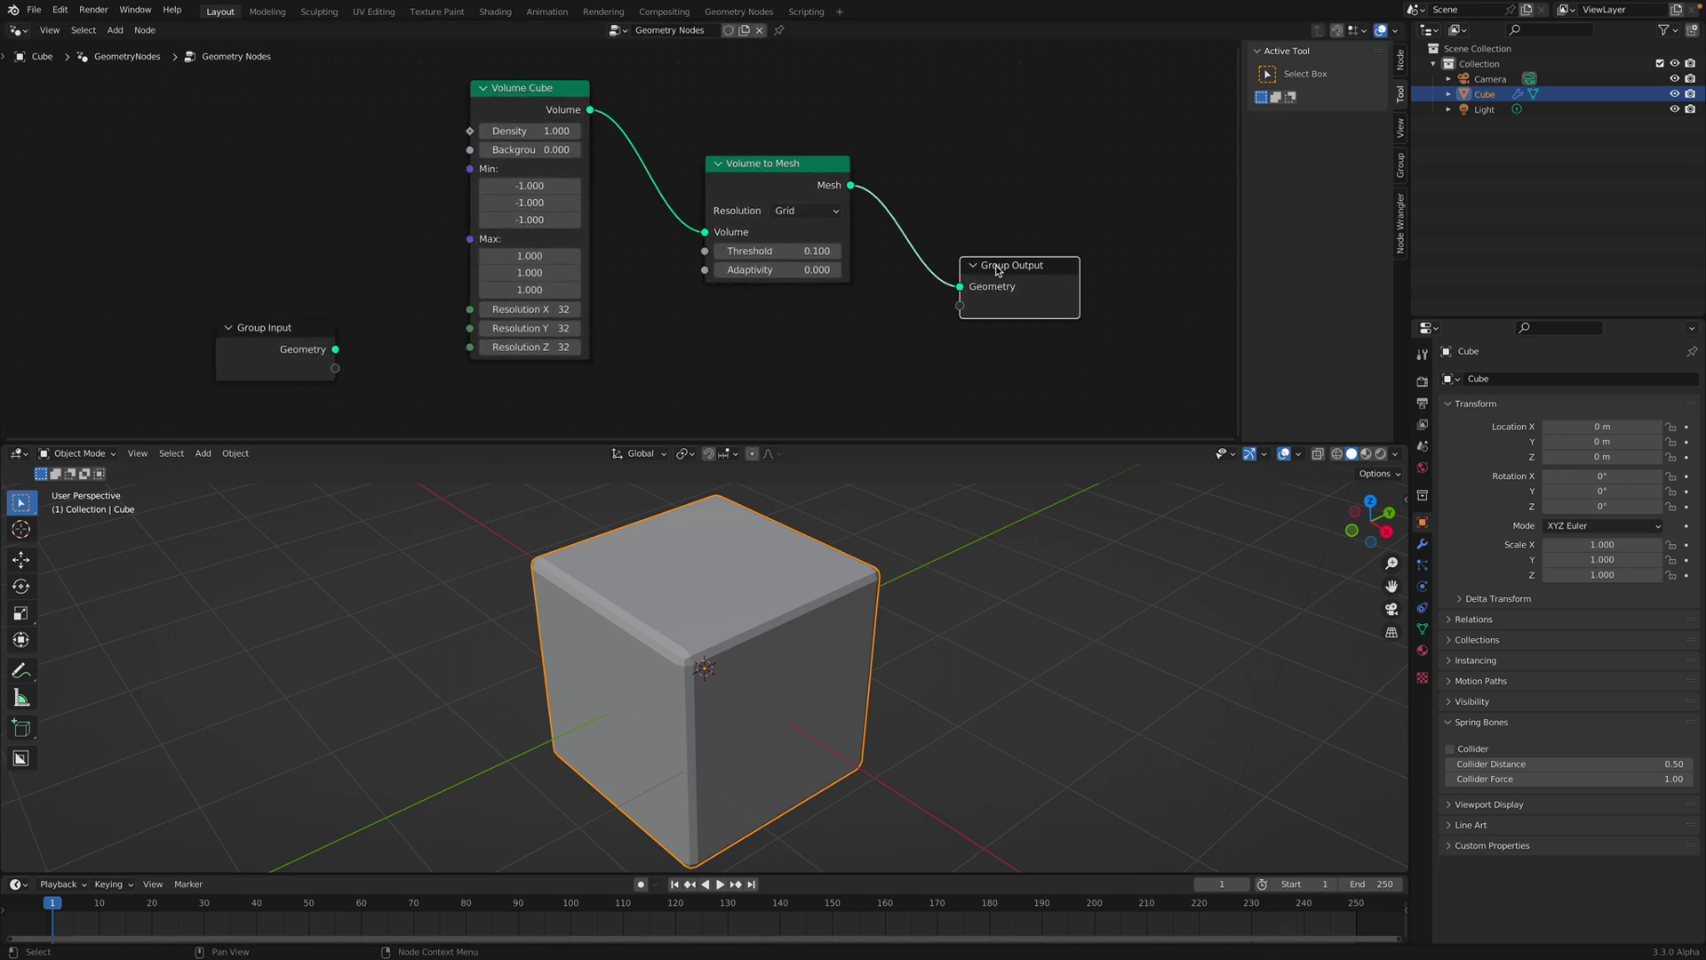
Step: Add a regular mesh cube and move it about 2.46 m along the X axis, beside the volume-based cube
scroll(804, 600, "down", 2)
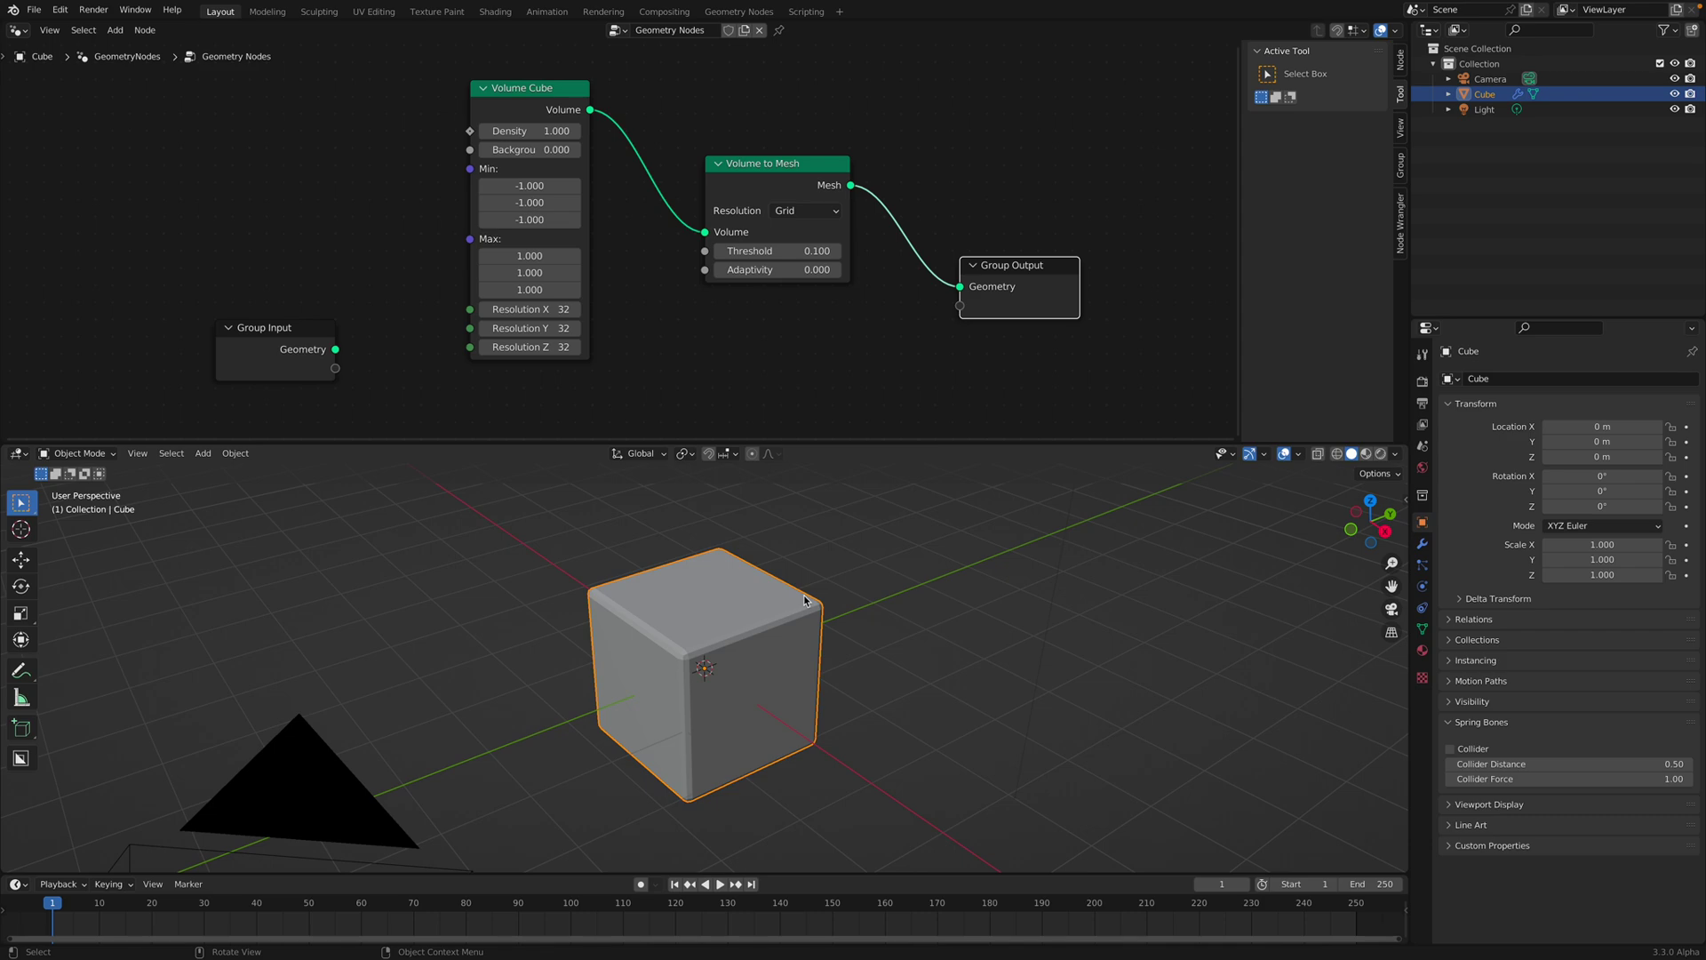
middle_click_drag(797, 595, 860, 599)
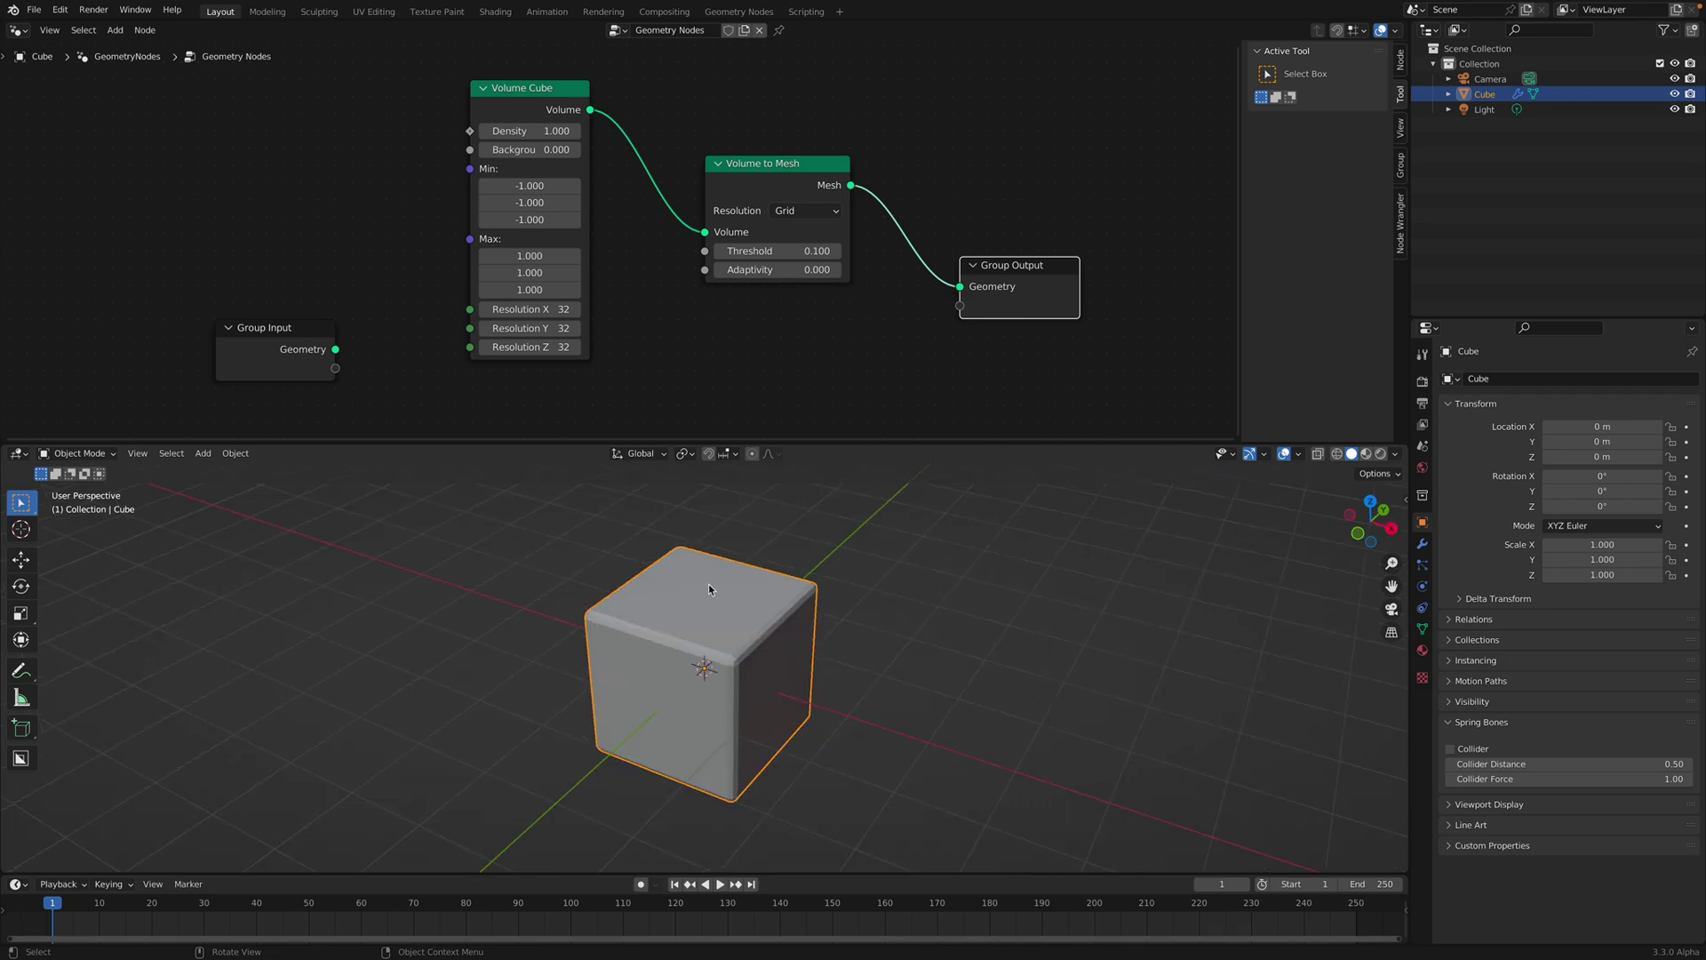
middle_click_drag(707, 586, 747, 586)
key("shift+a")
mouse_move(749, 587)
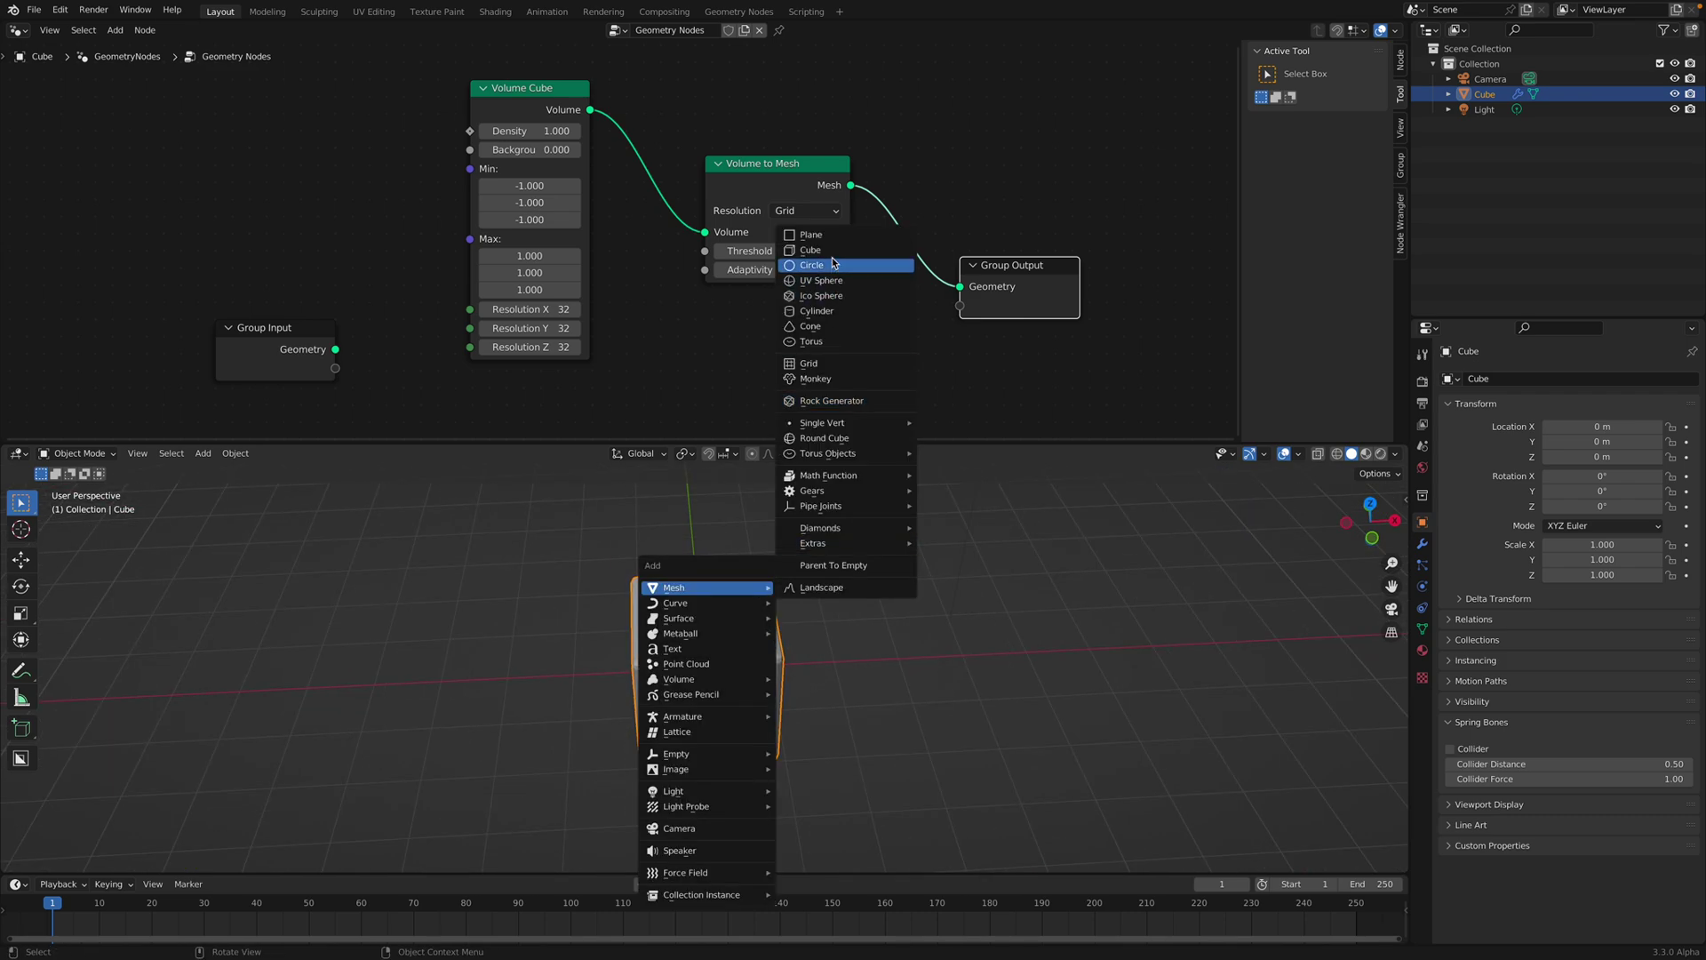
left_click(831, 251)
key("g")
key("x")
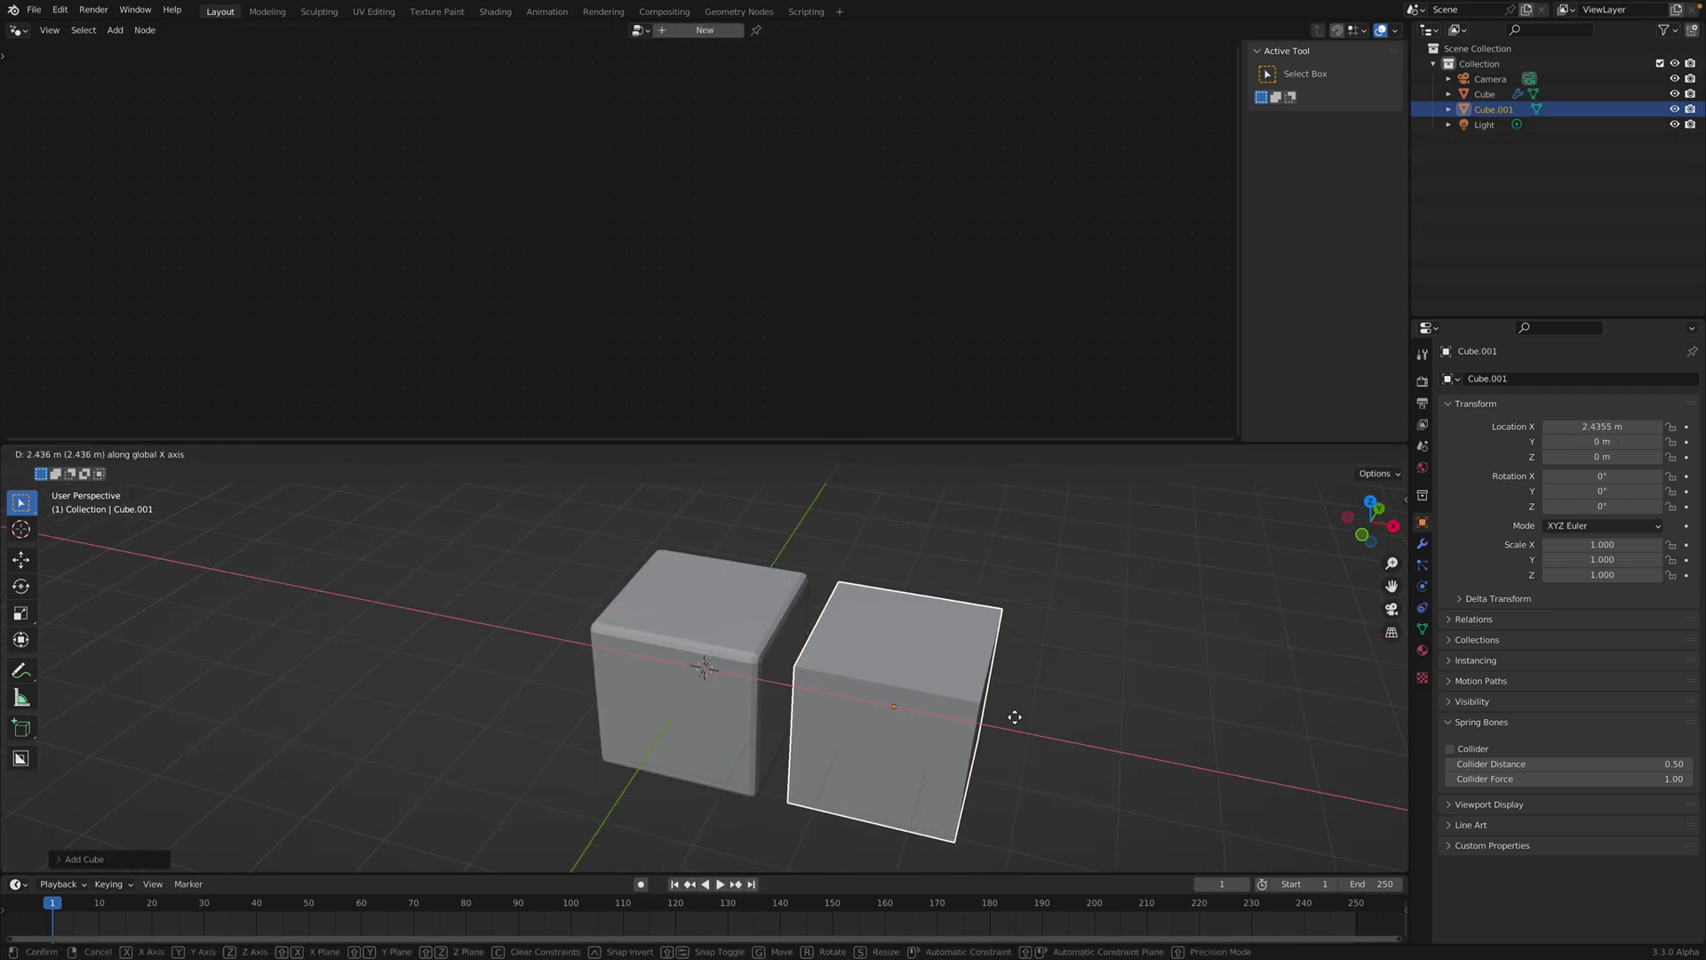
left_click(990, 702)
middle_click_drag(990, 702, 880, 671)
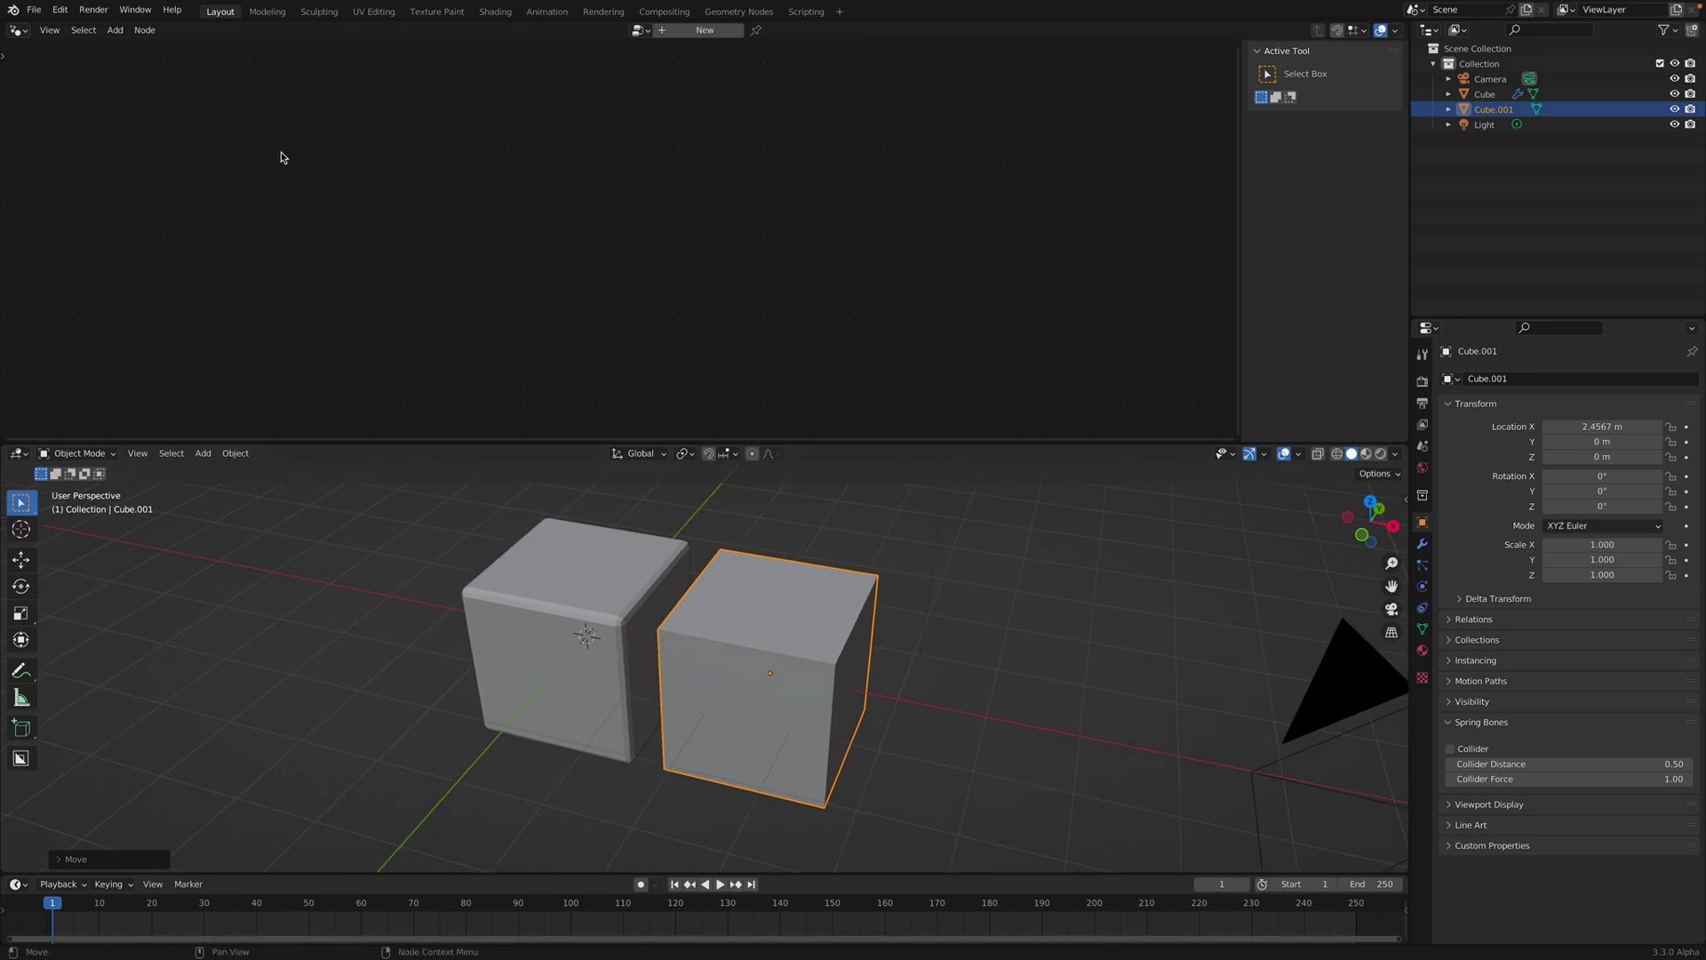
Step: Save the file to the Desktop as struggle_of_defaultcube_001.blend
key("super+s")
double_click(617, 869)
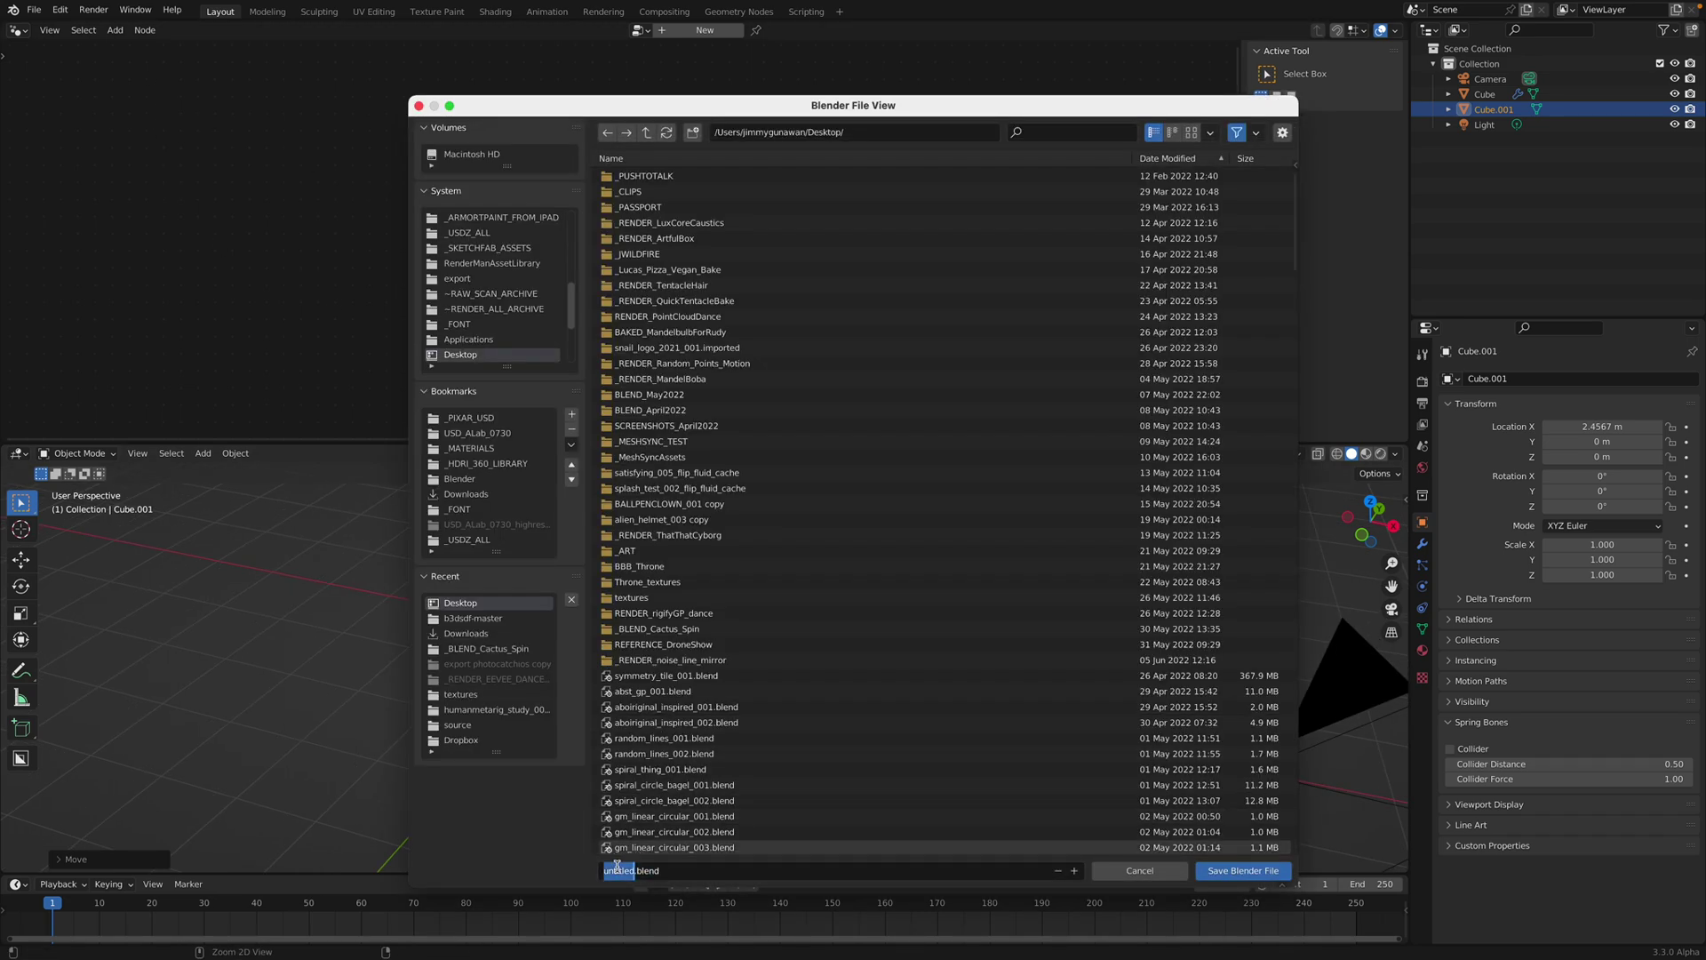
type("srtn")
key("BackSpace")
key("BackSpace")
key("BackSpace")
type("truggle_of_defaultcube_001")
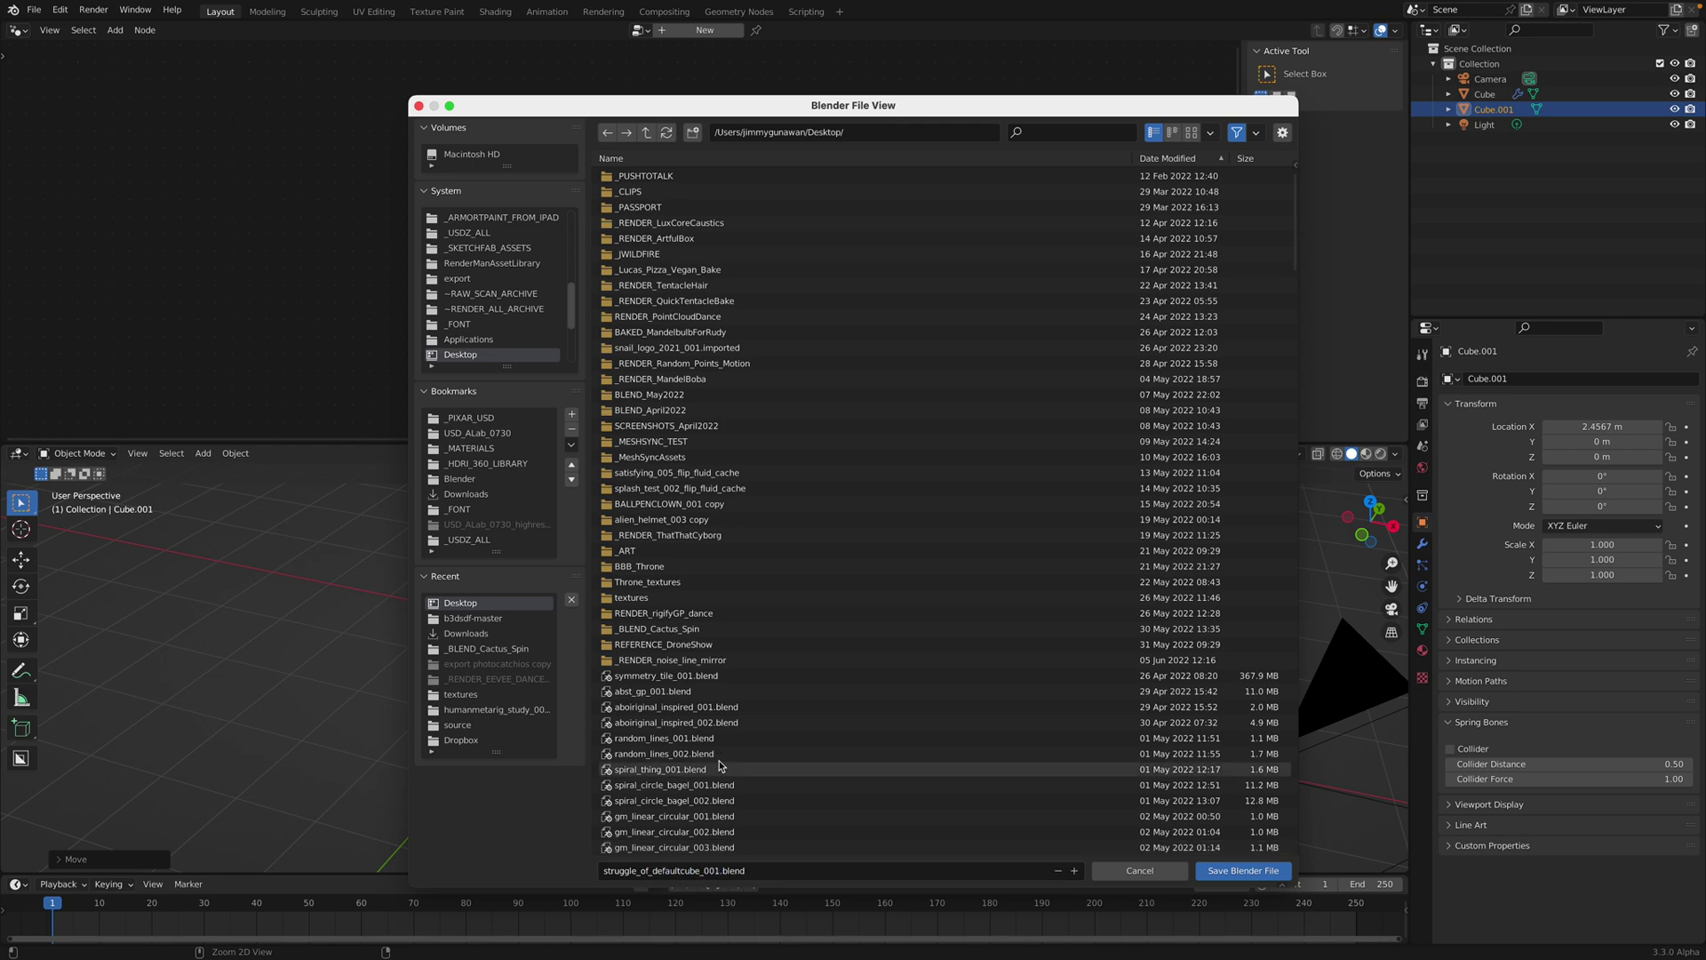
left_click(1222, 870)
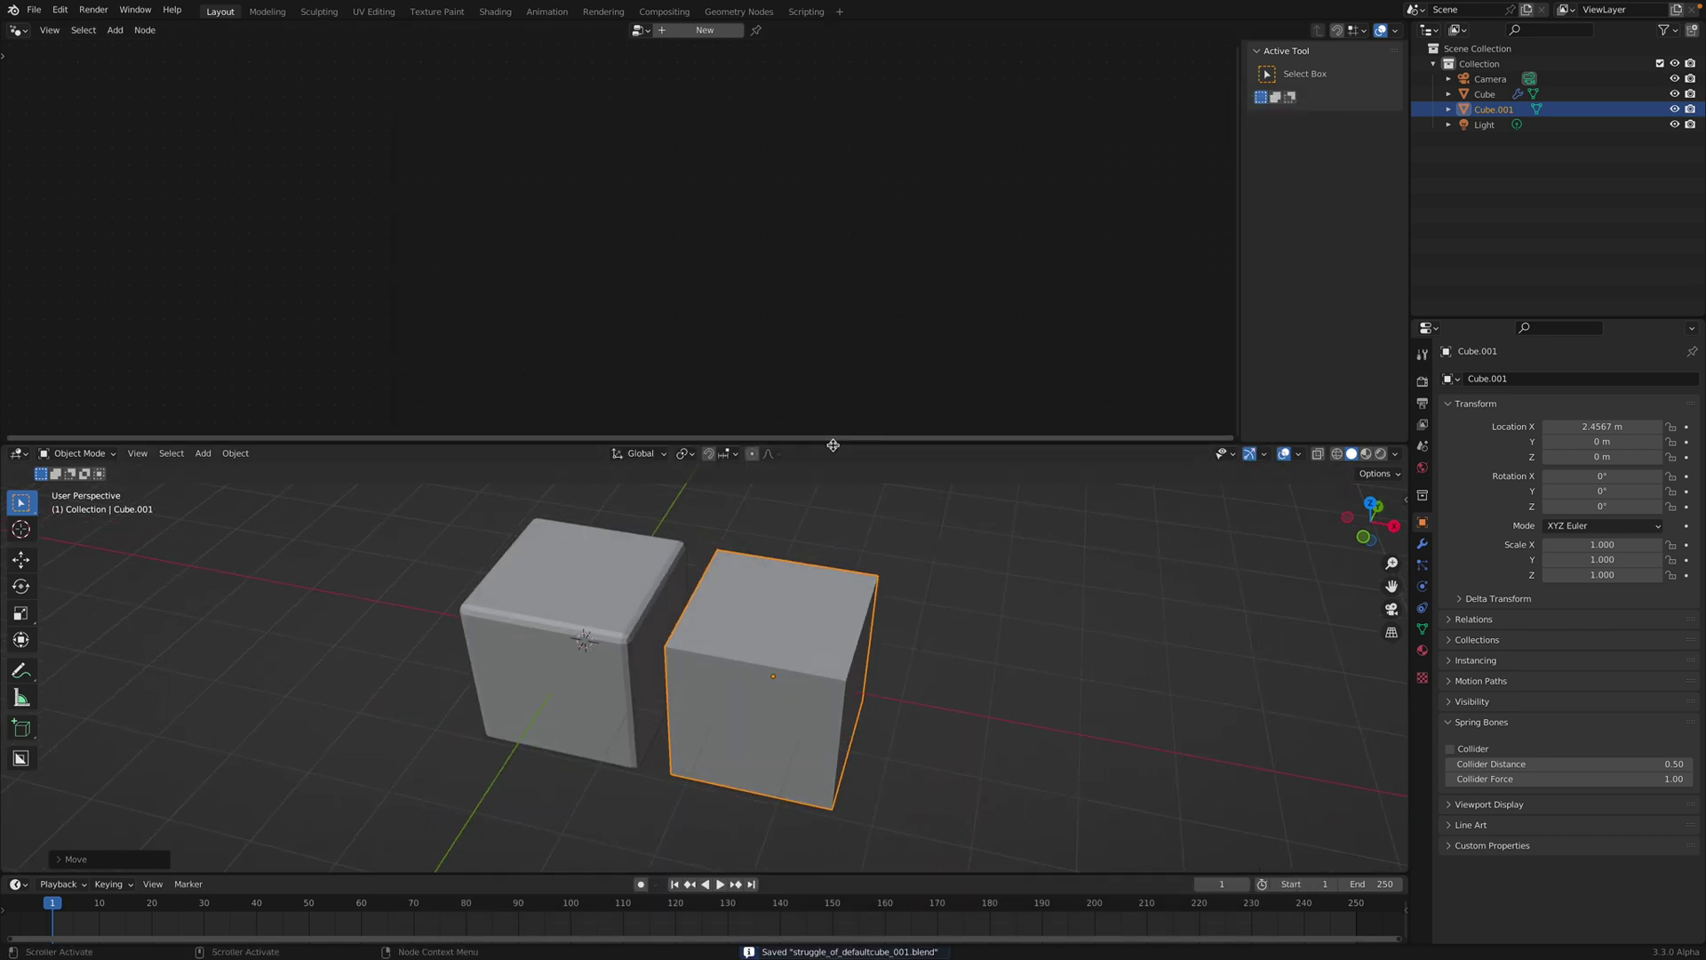
Step: Enlarge the 3D viewport by shrinking the node editor, and move the second cube along X to about 3.01 m
left_click_drag(834, 443, 828, 306)
scroll(840, 420, "up", 2)
scroll(840, 421, "down", 1)
middle_click_drag(835, 551, 834, 509)
scroll(835, 513, "down", 2)
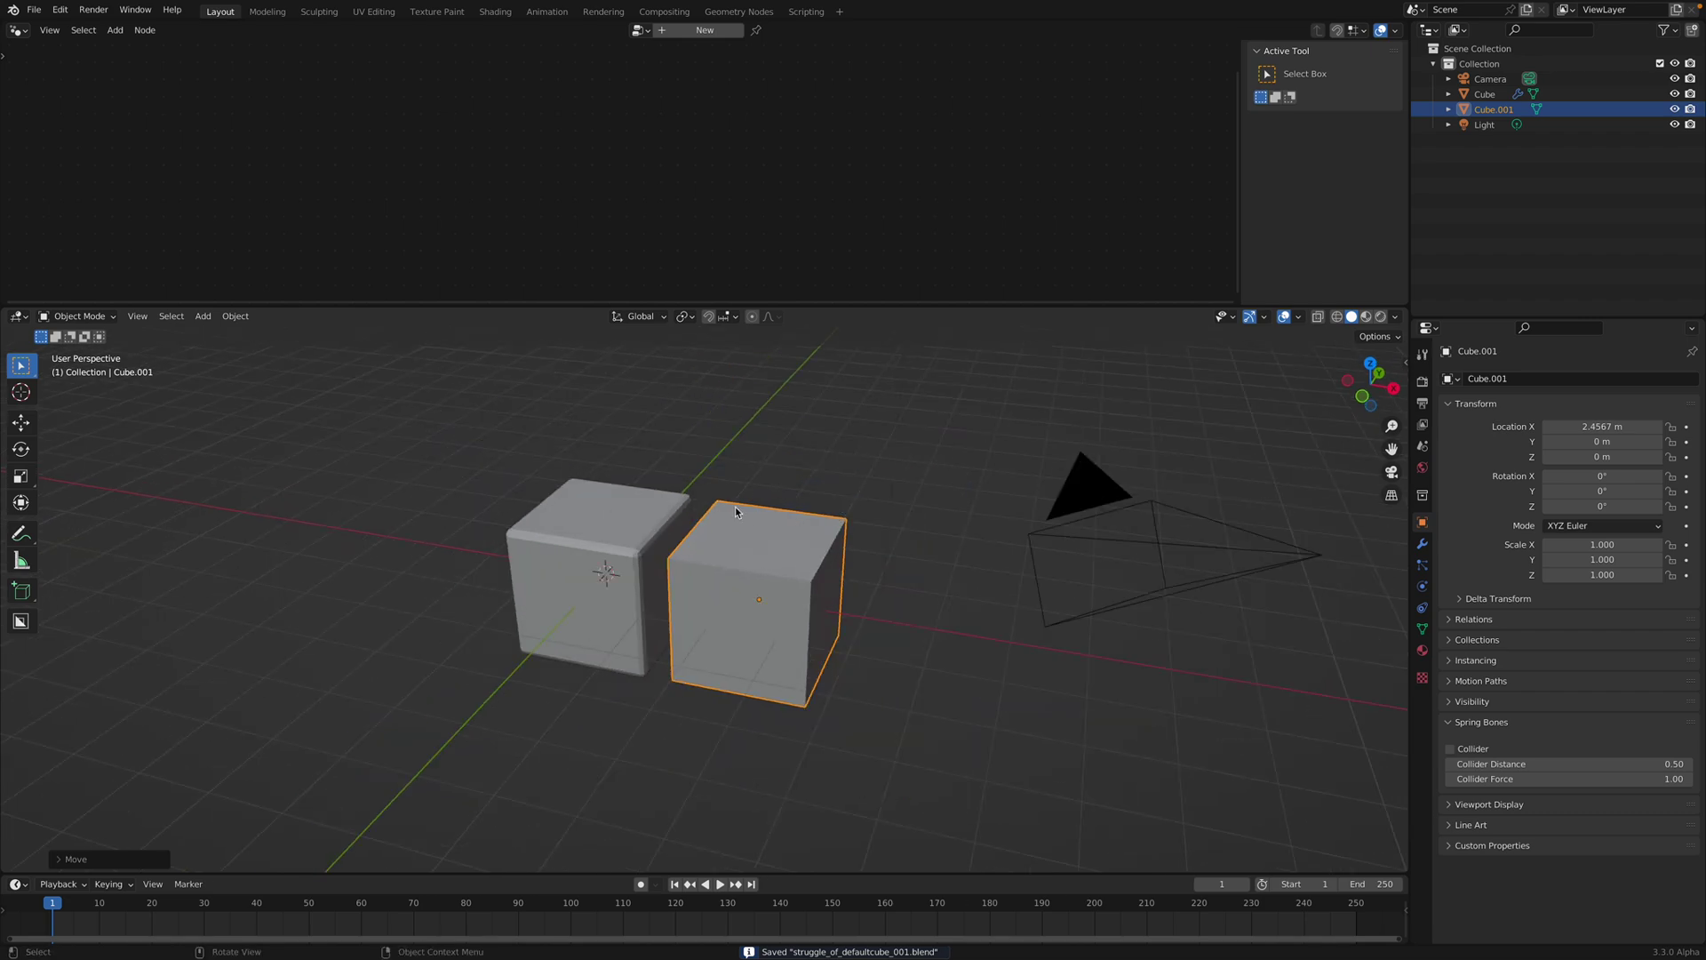
key("g")
key("x")
left_click(855, 561)
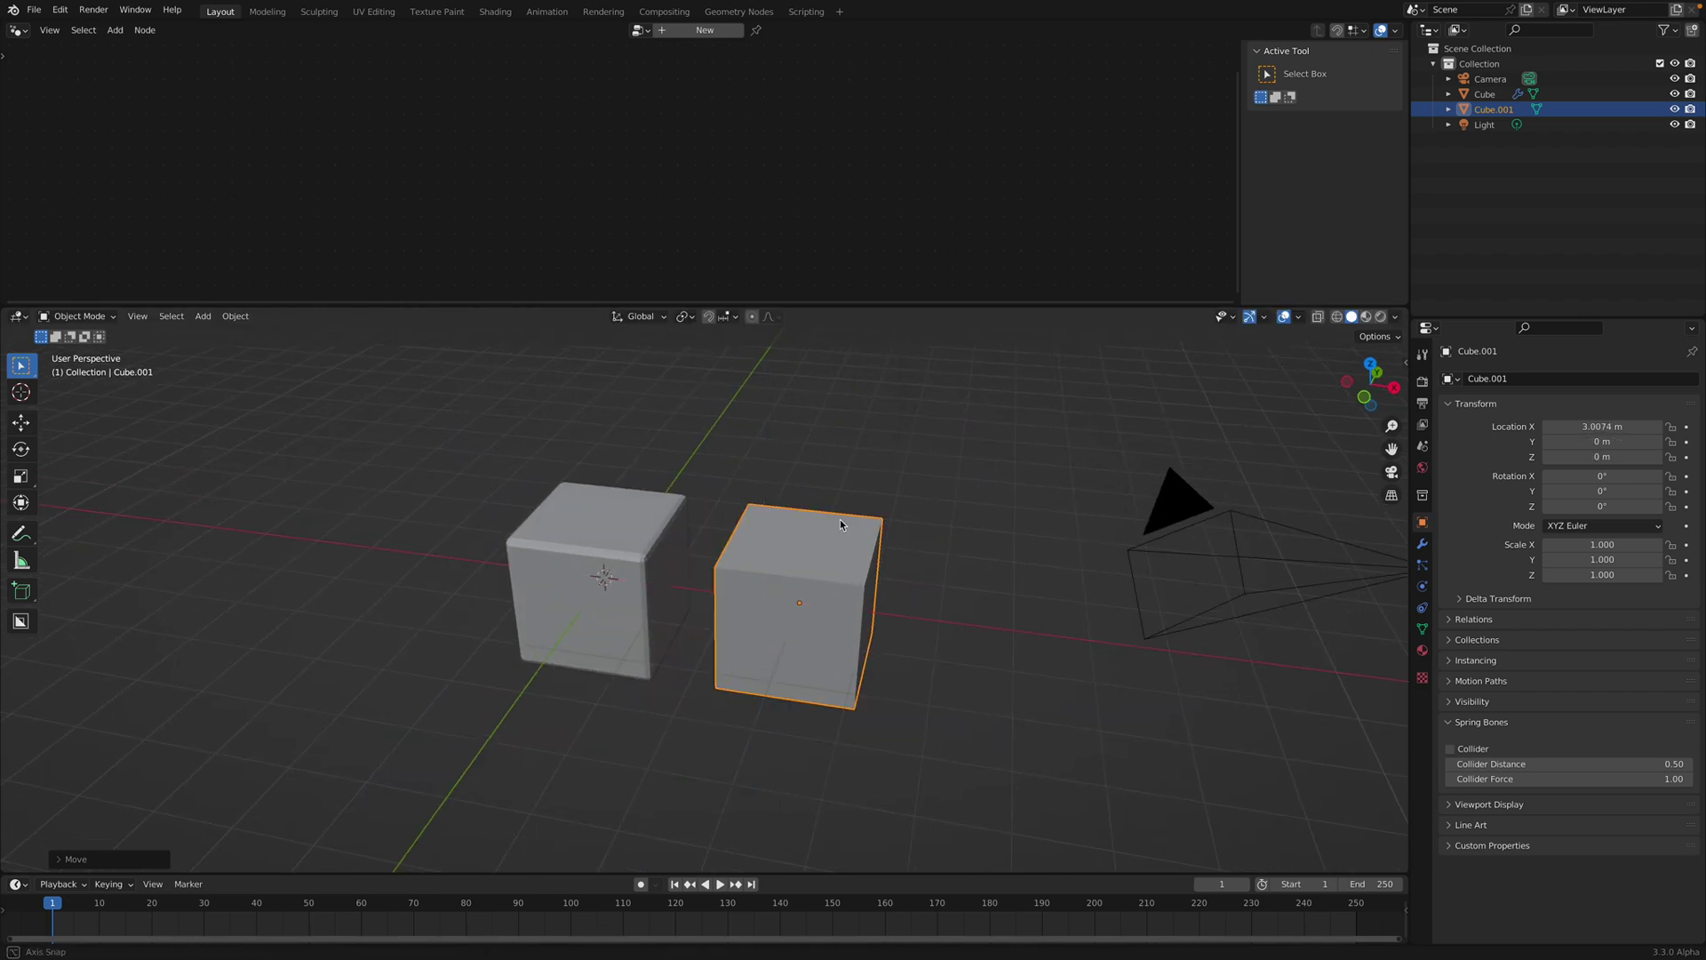
key("z")
middle_click_drag(842, 521, 883, 517)
left_click(780, 516)
key("z")
left_click(823, 518)
Step: Add a Subdivision Surface modifier to the second cube, using Simple subdivision with viewport levels at 3
left_click(1422, 543)
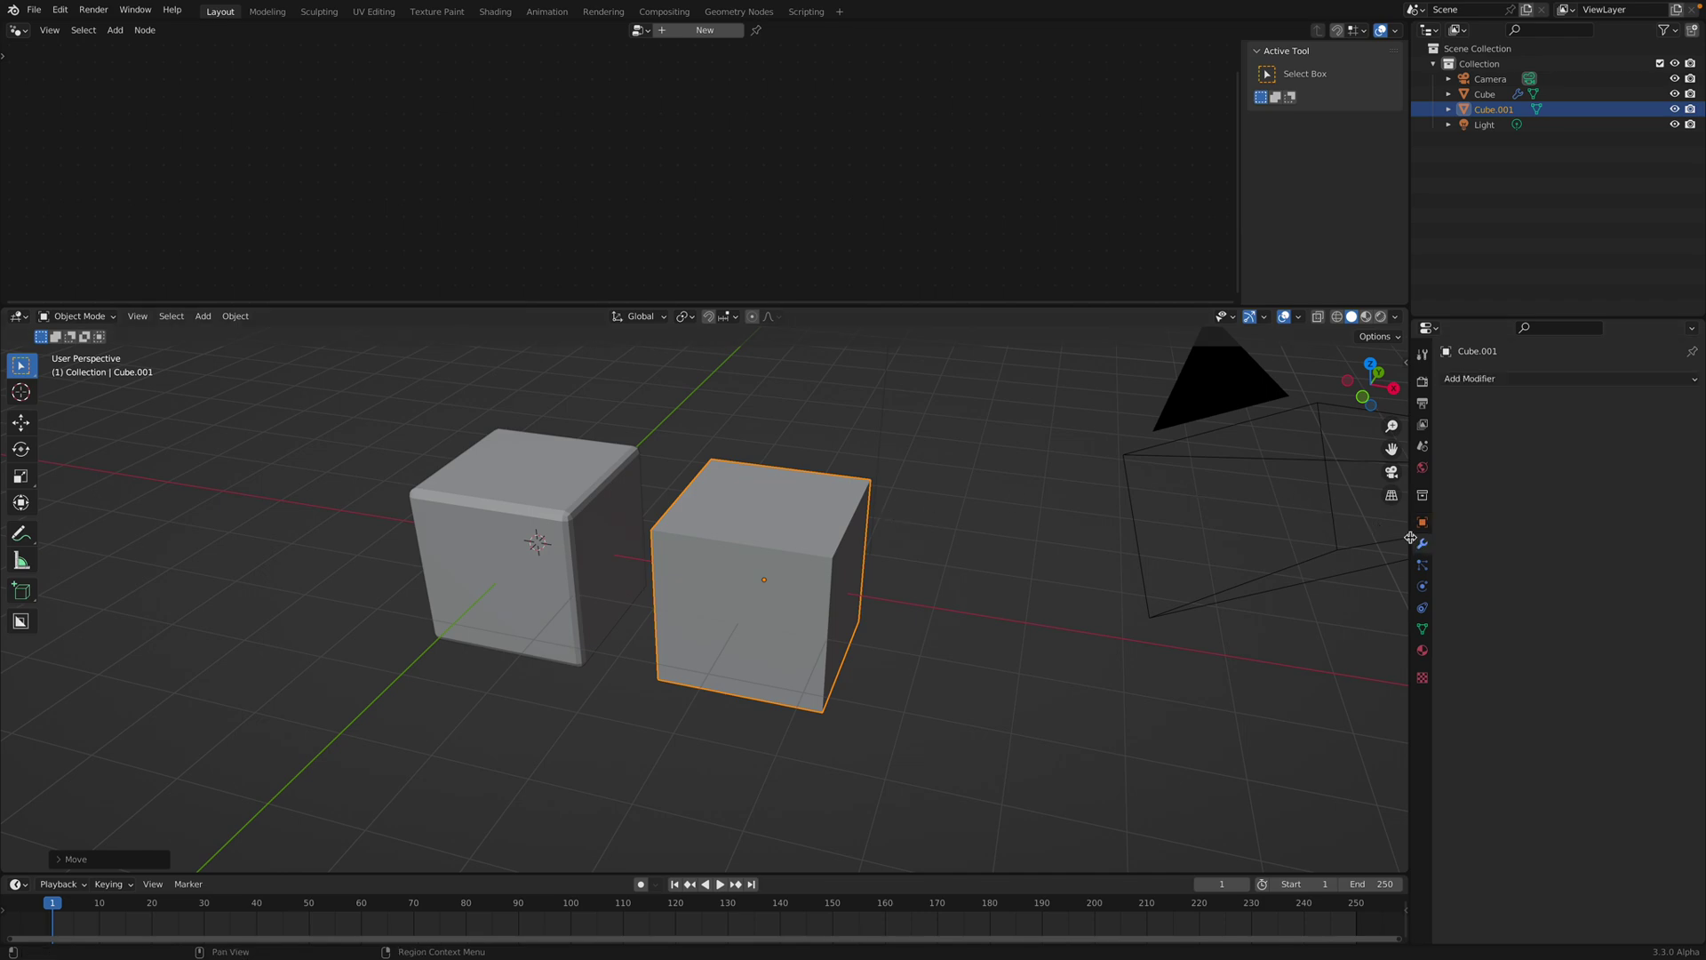
left_click(1522, 383)
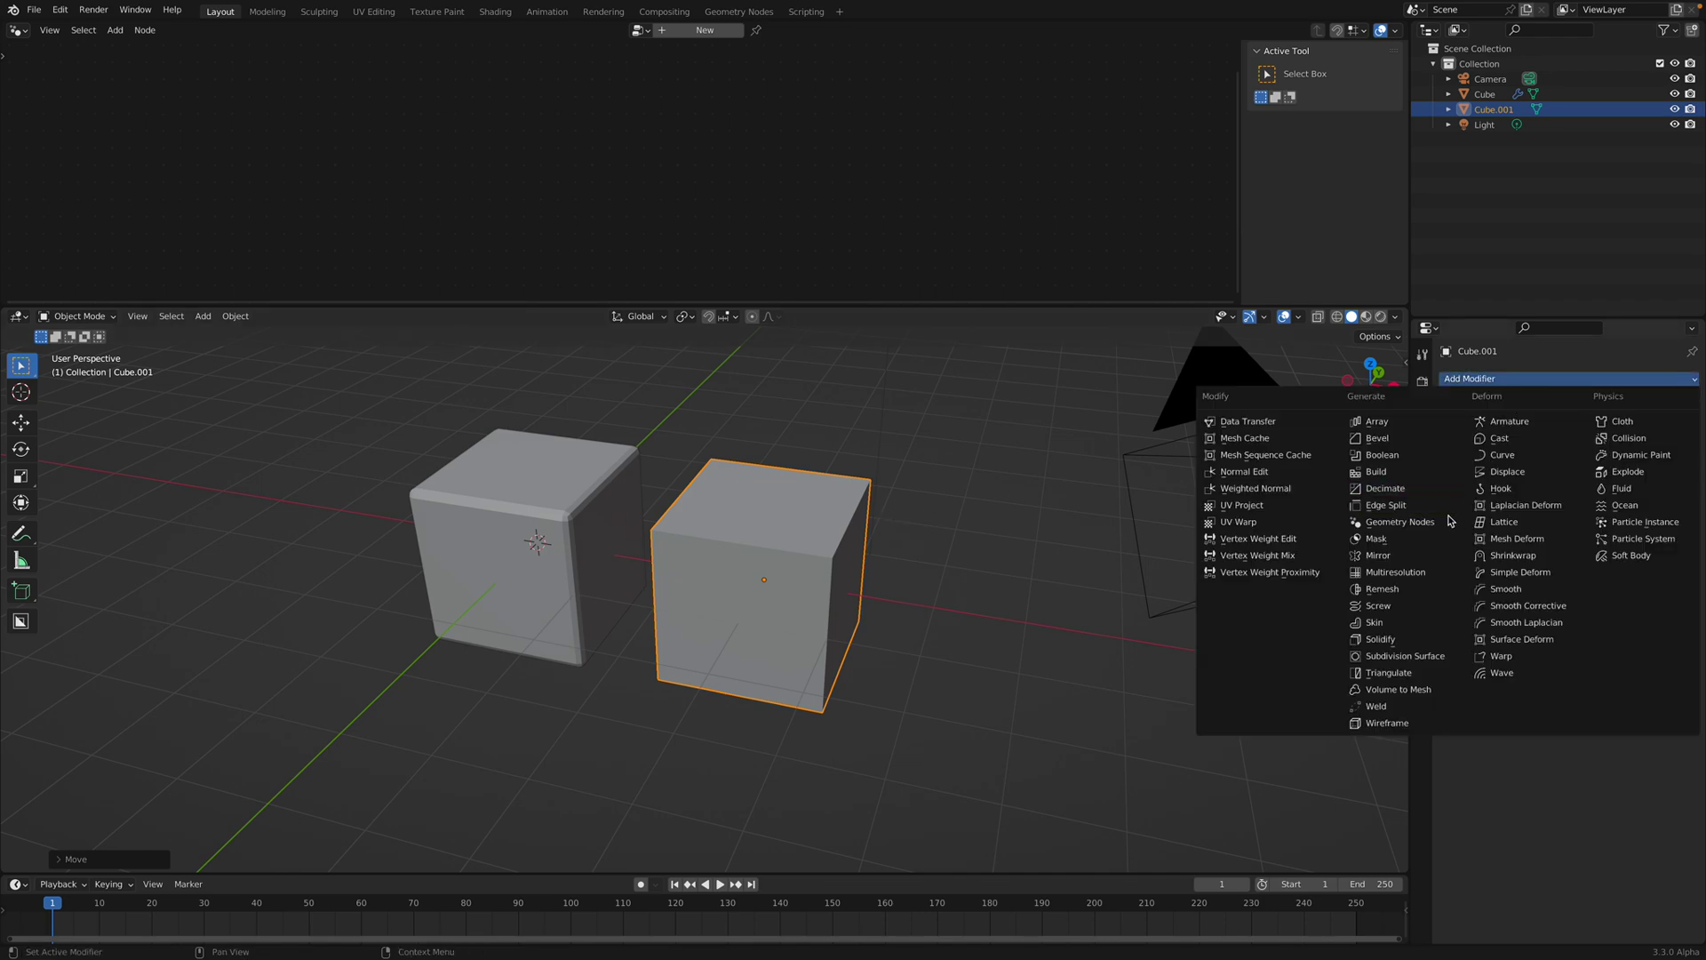
left_click(1445, 655)
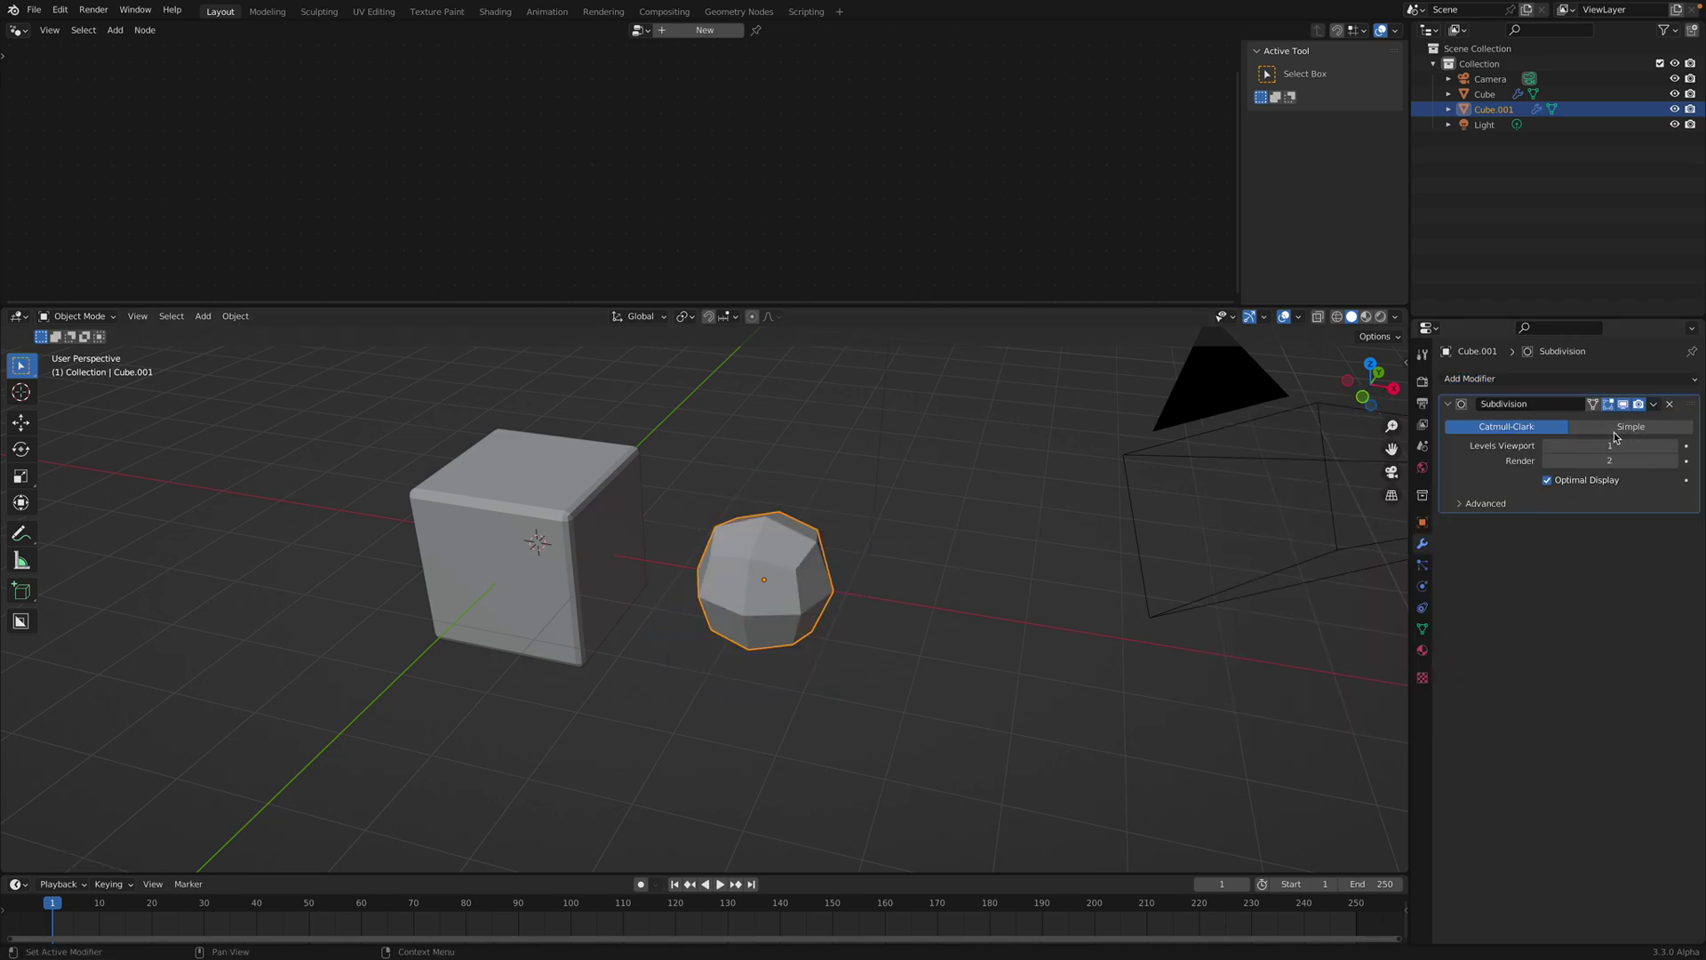
left_click(1625, 430)
left_click(1673, 446)
left_click(1673, 446)
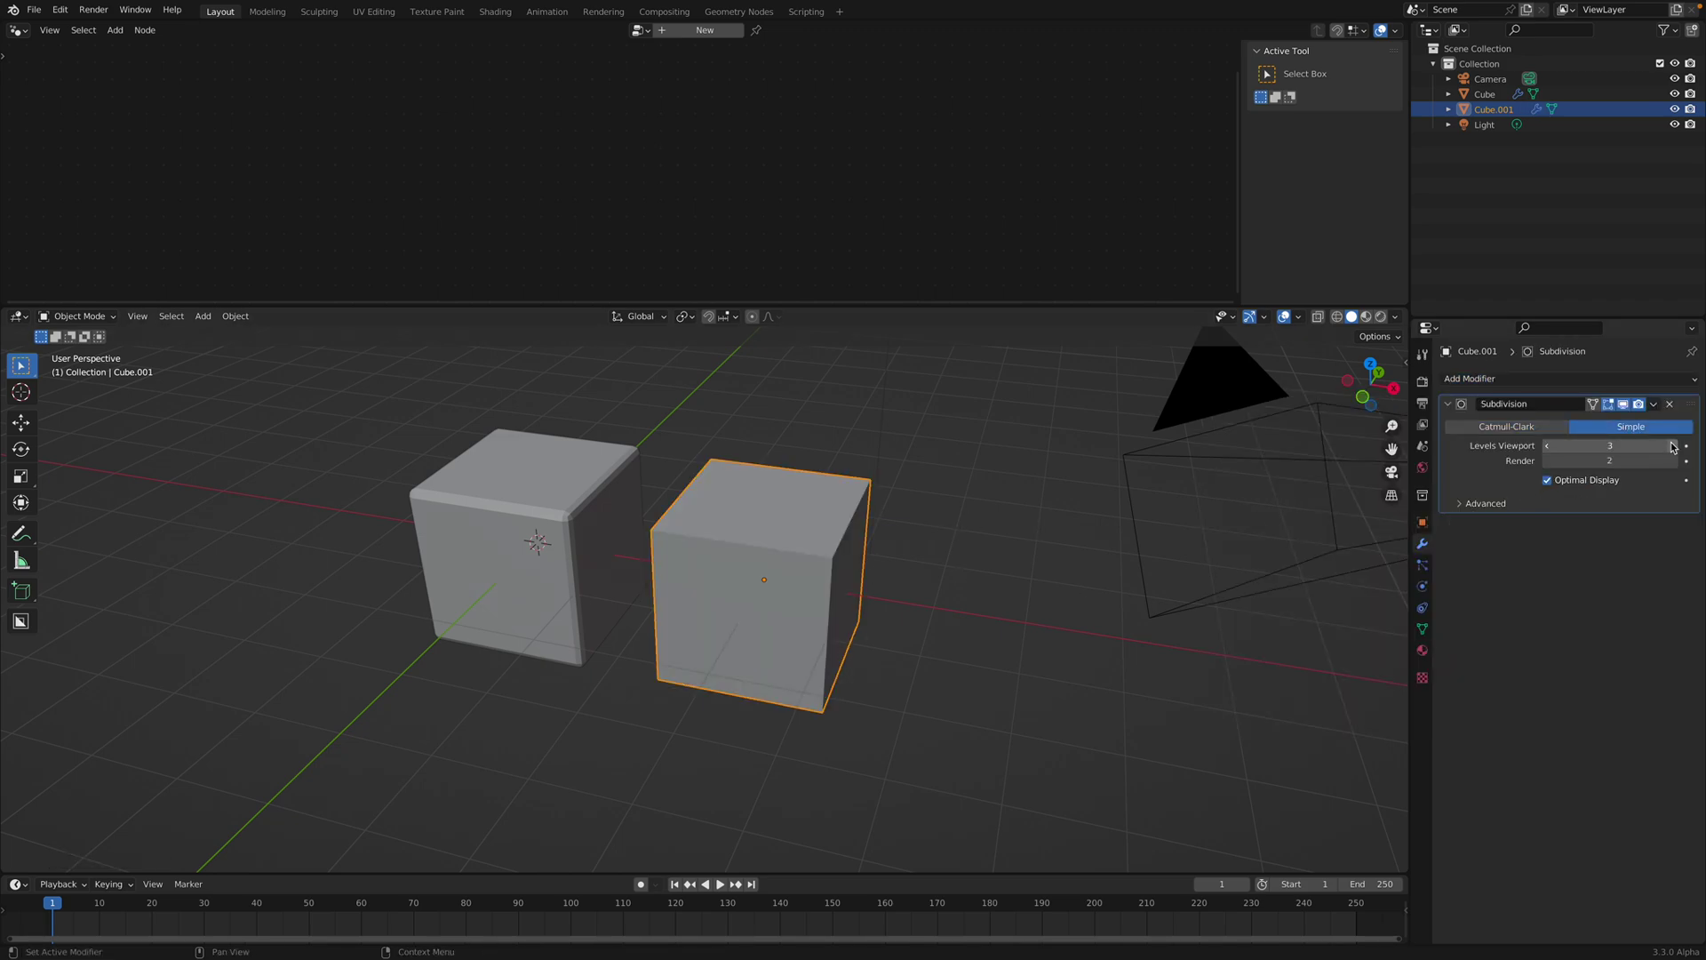
Step: Switch the viewport to wireframe, add a Displace modifier with a new texture to the second cube, and open the texture's settings
key("z")
left_click(930, 529)
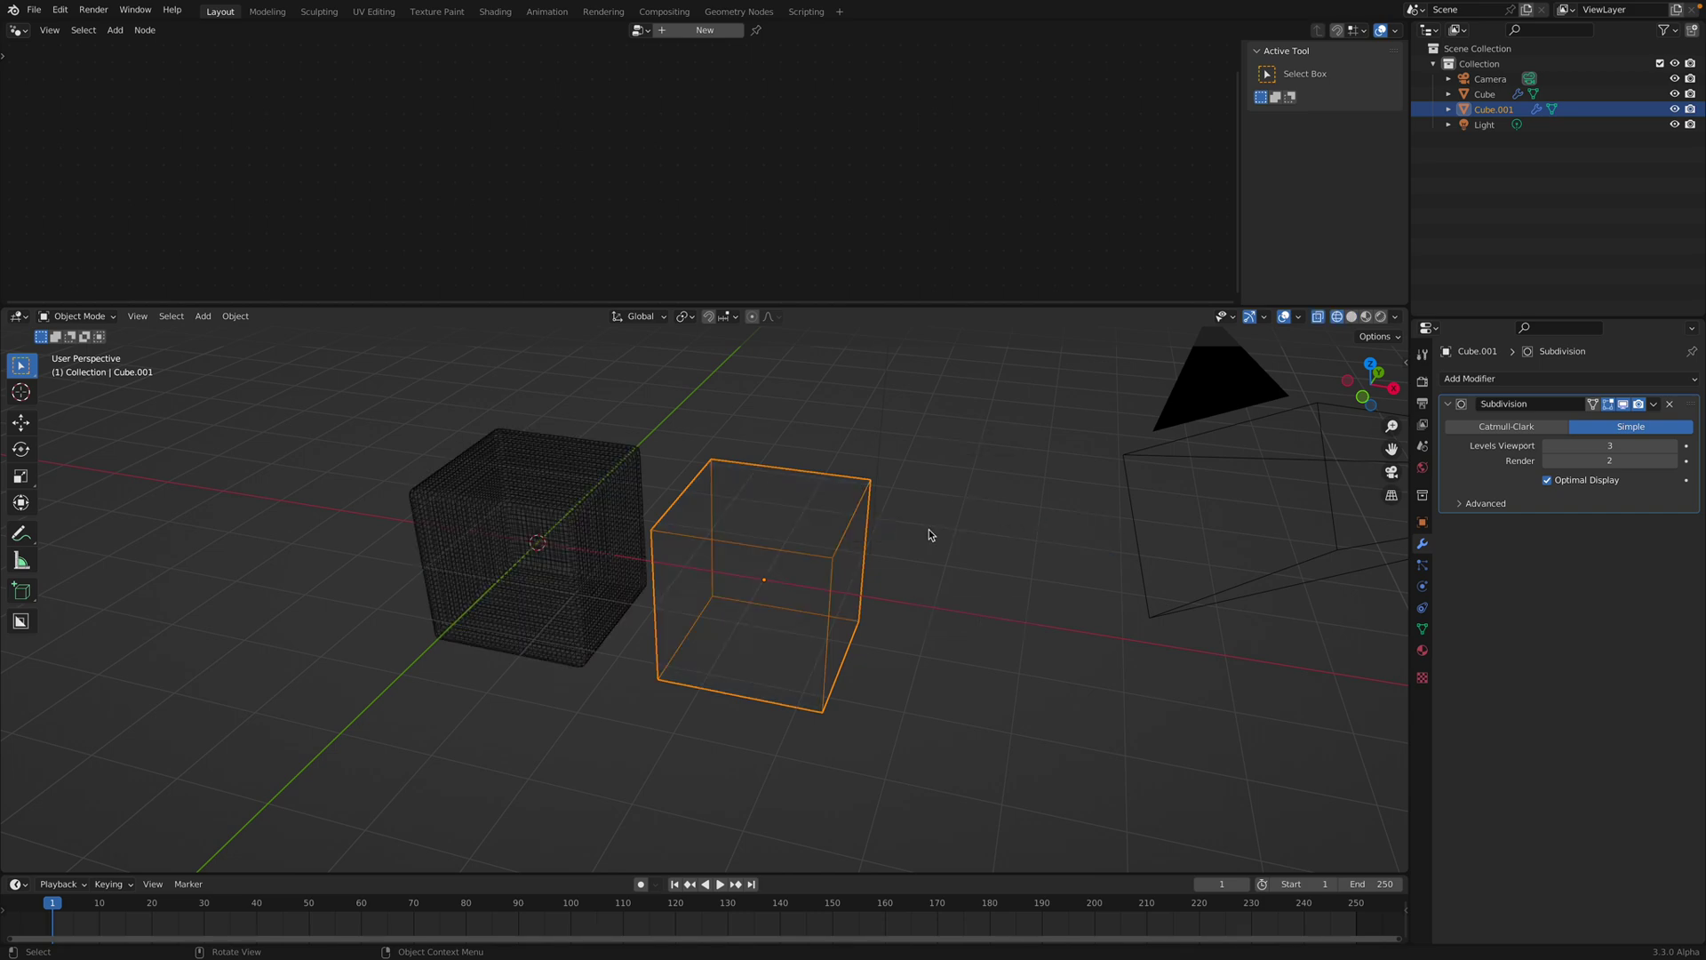
left_click(1574, 382)
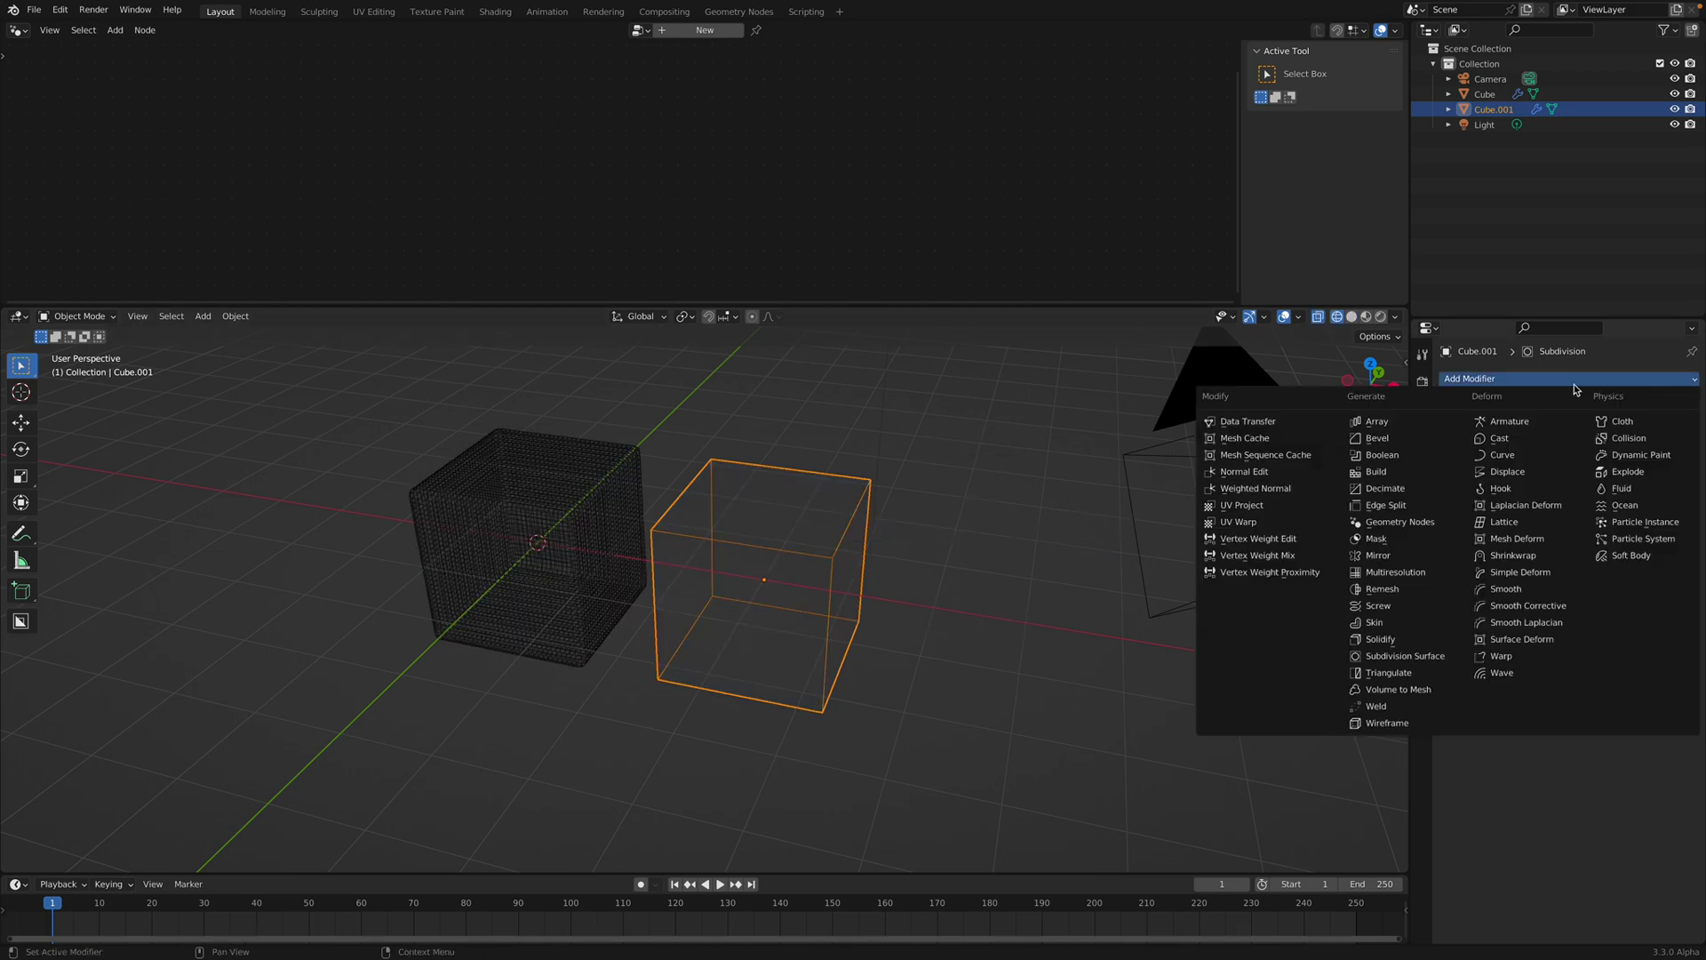
left_click(1509, 471)
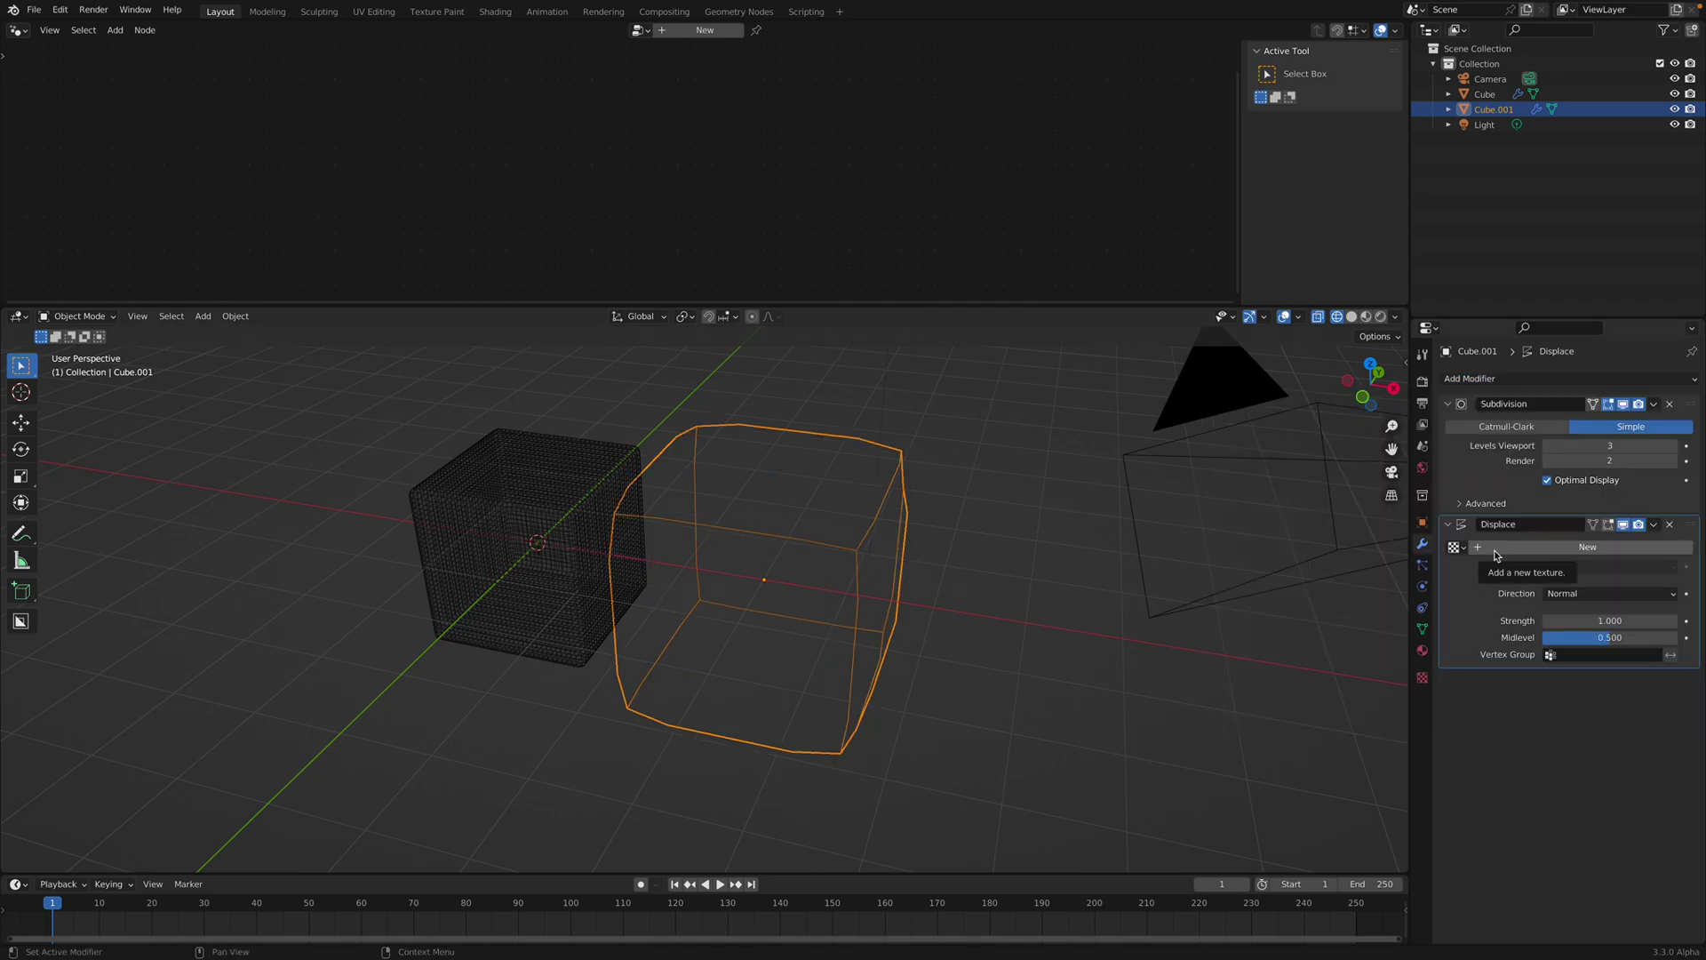
left_click(1521, 544)
left_click(1686, 547)
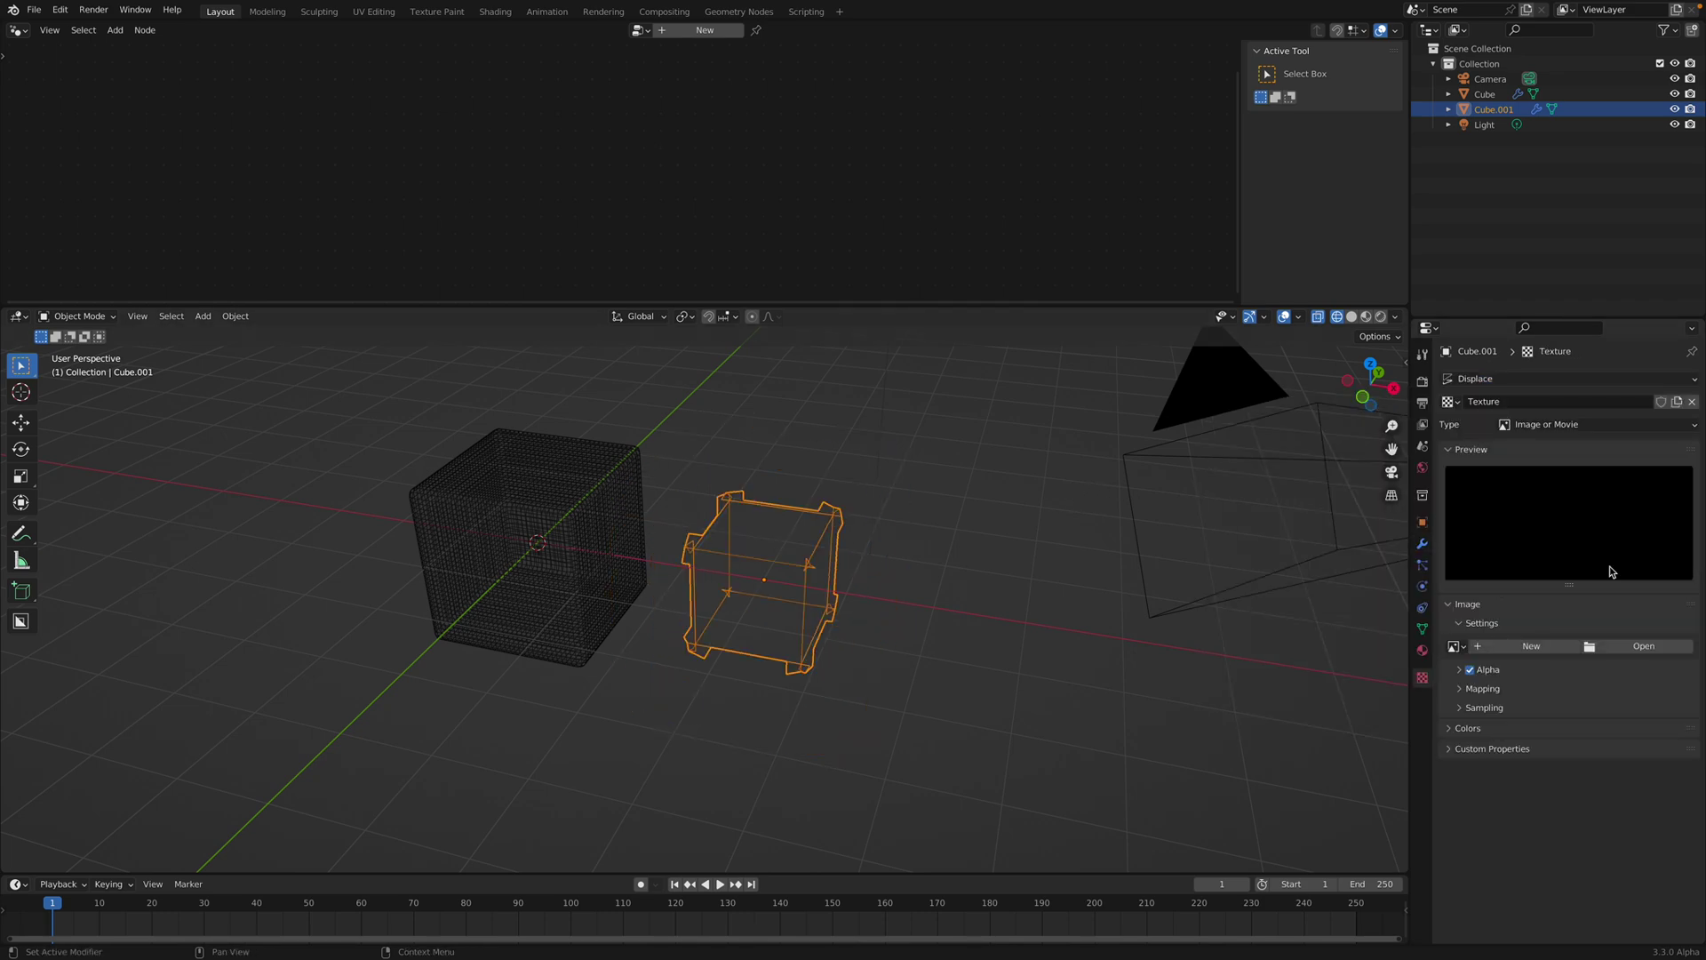
Step: Set the displacement texture type to Noise and return the viewport to solid shading
left_click(1520, 424)
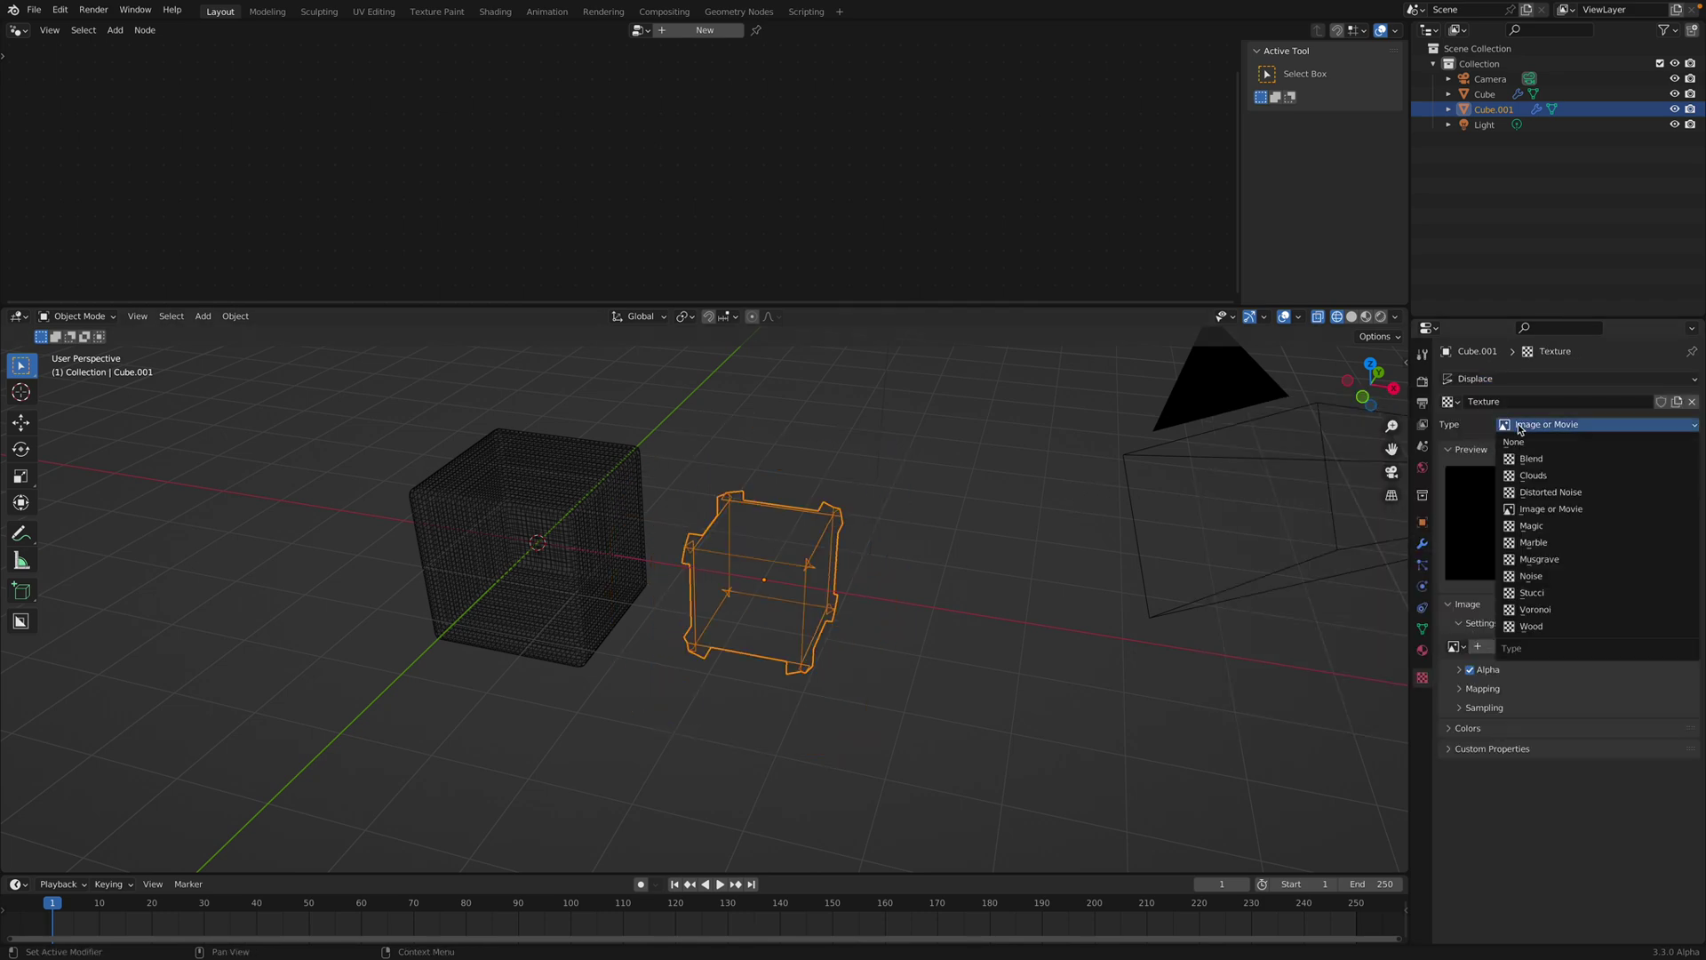
left_click(1533, 576)
key("z")
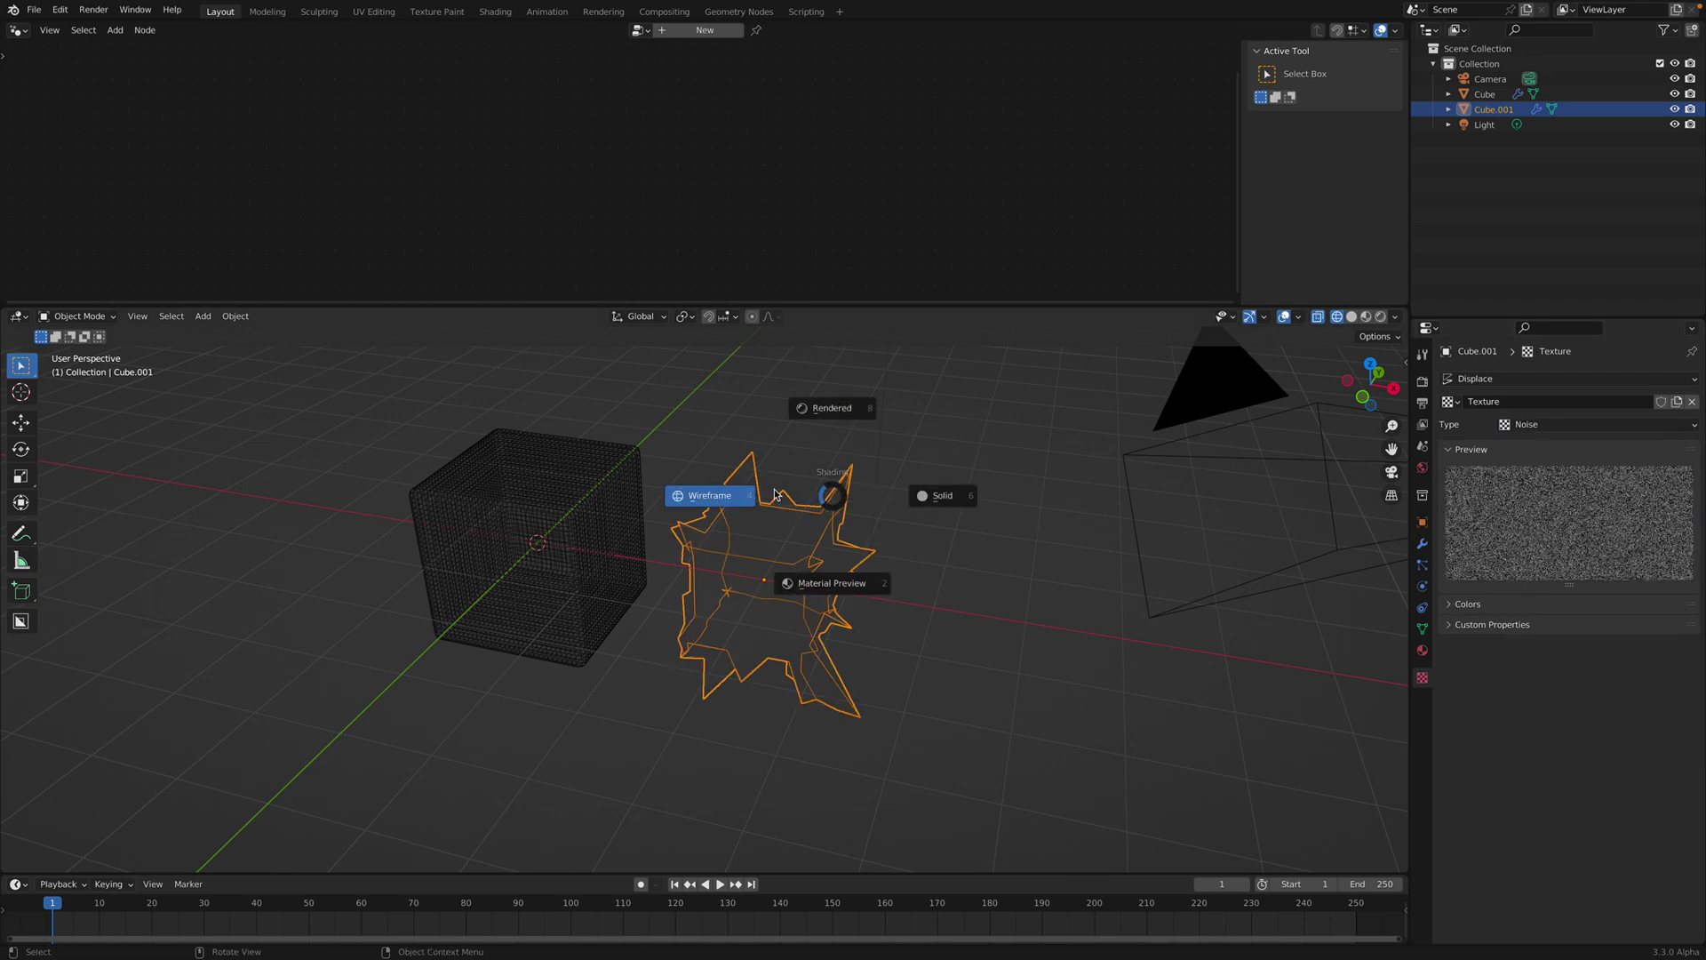
key("z")
left_click(919, 506)
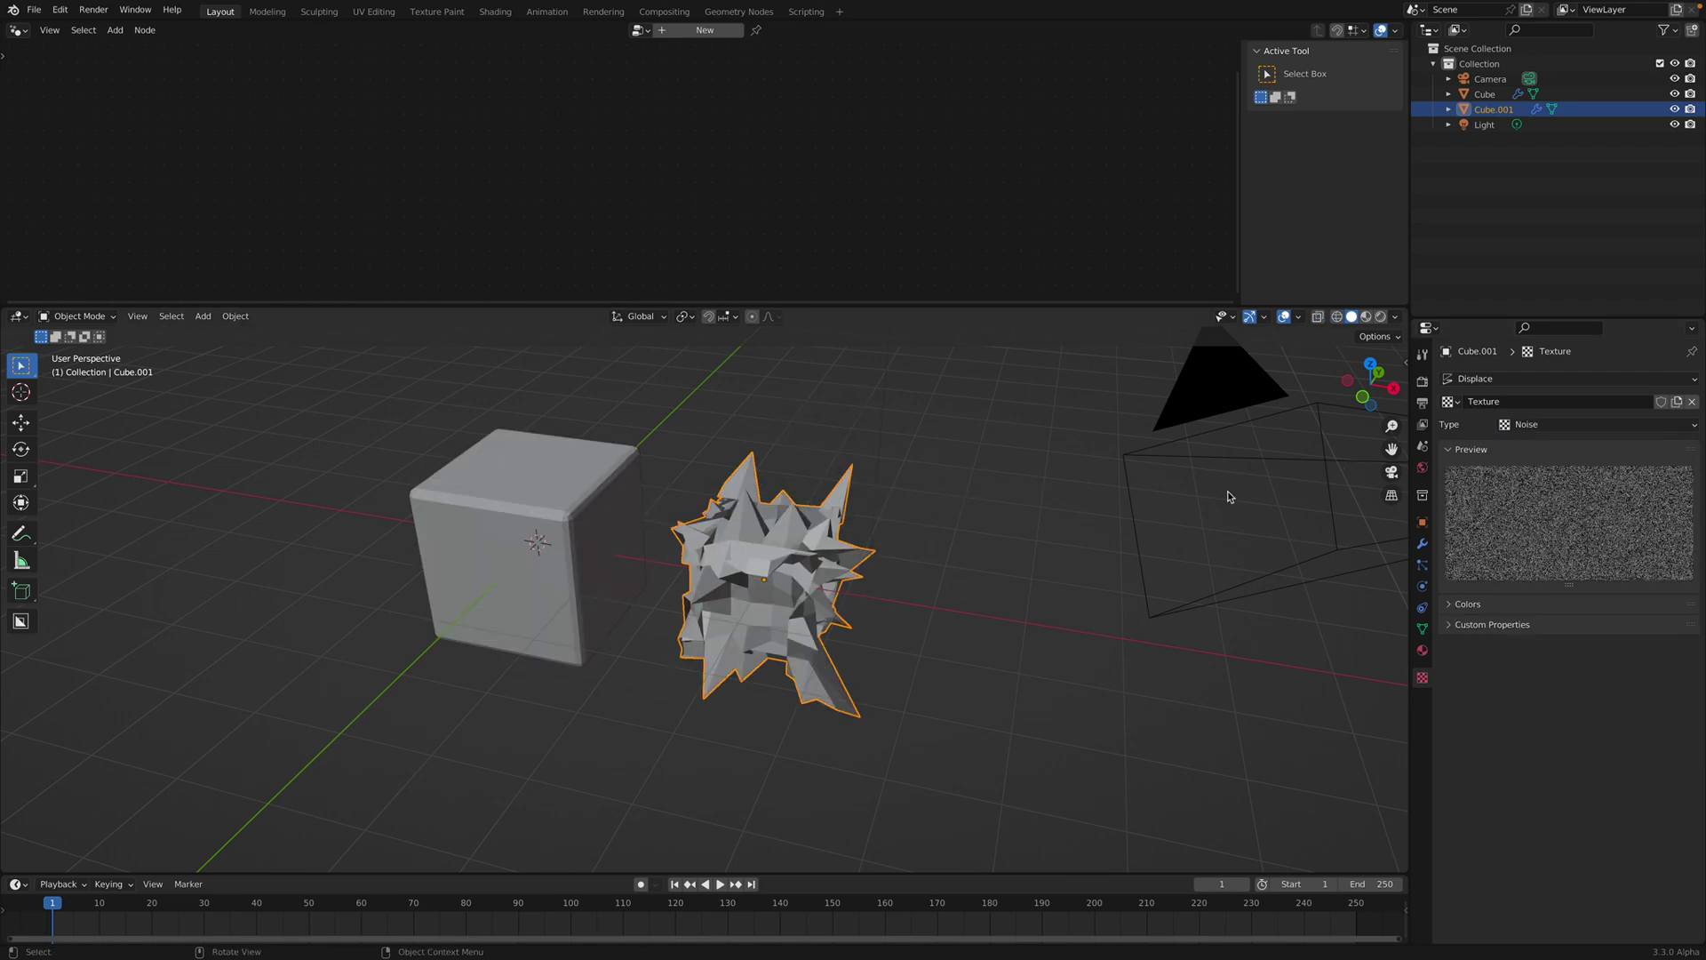
Step: Change the displacement texture type to Clouds and set its size to 0.51
left_click(1589, 425)
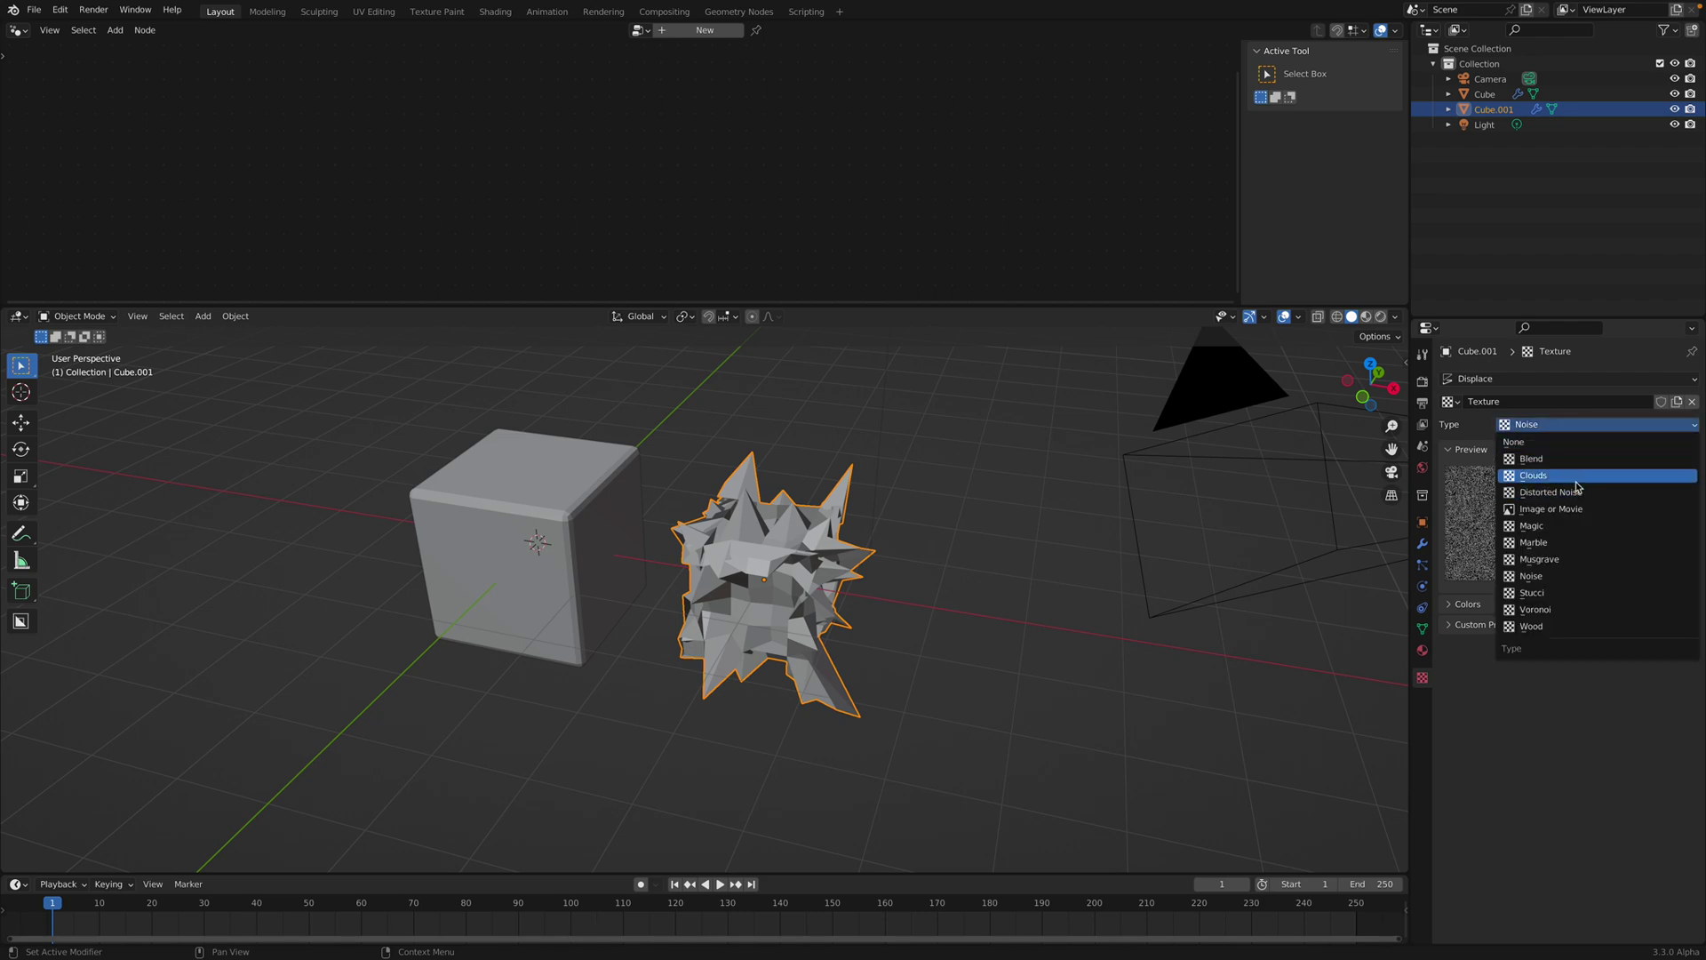
left_click(1574, 477)
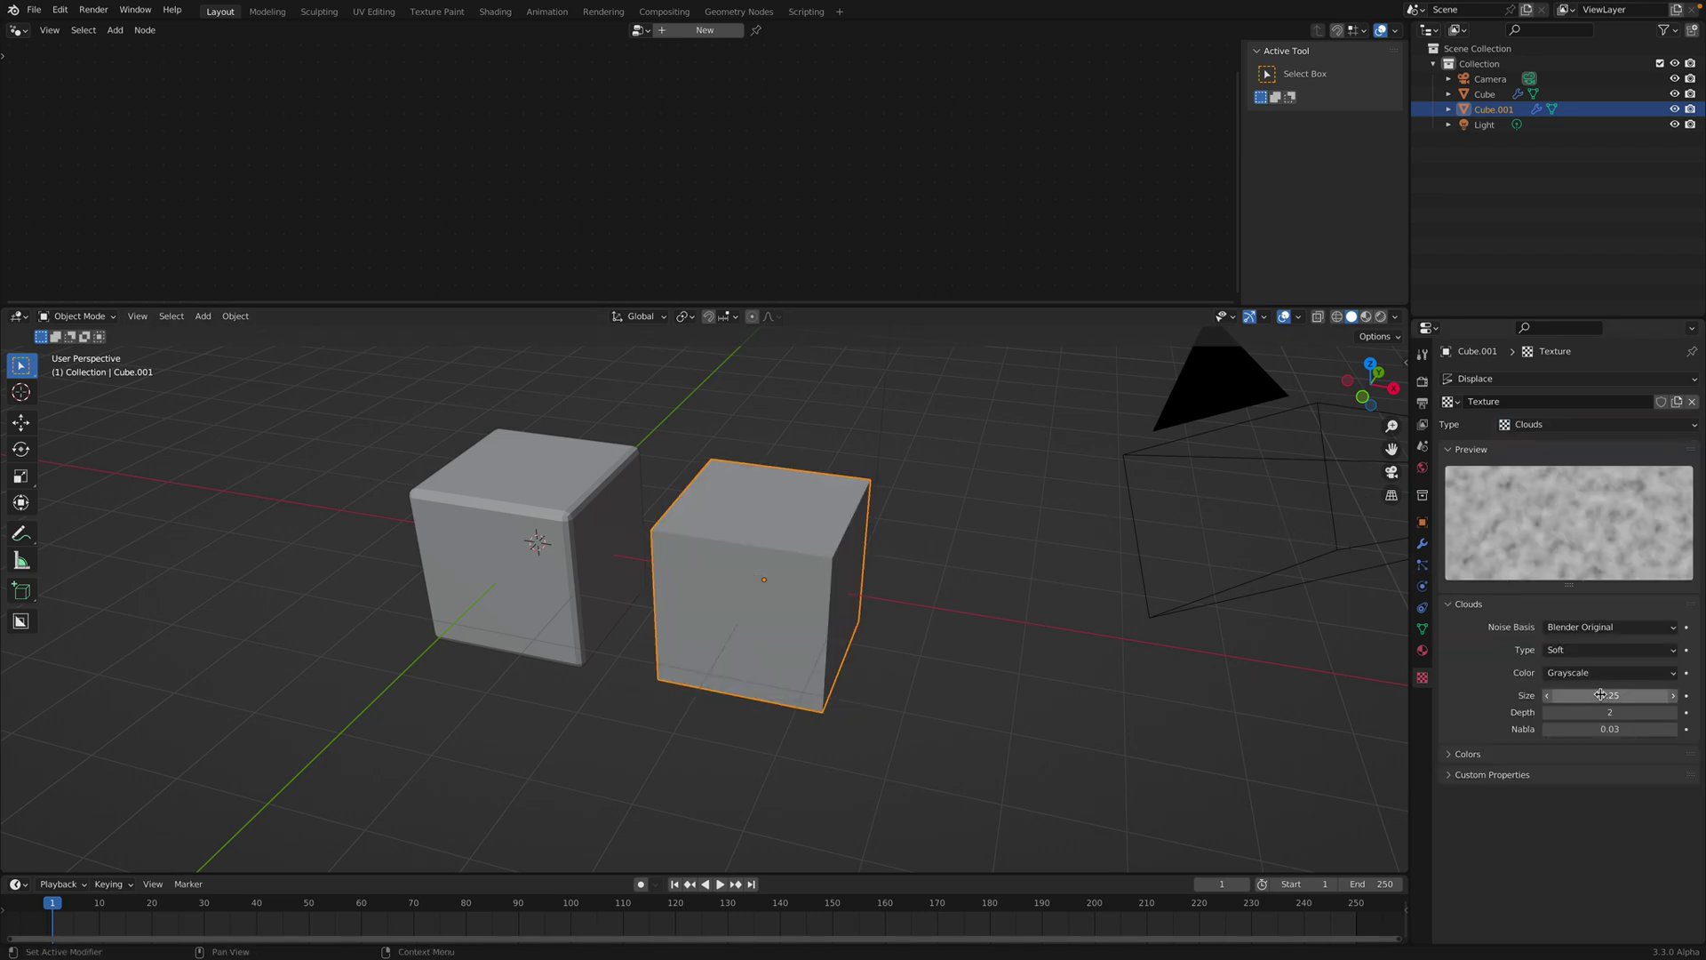
left_click_drag(1610, 696, 1605, 696)
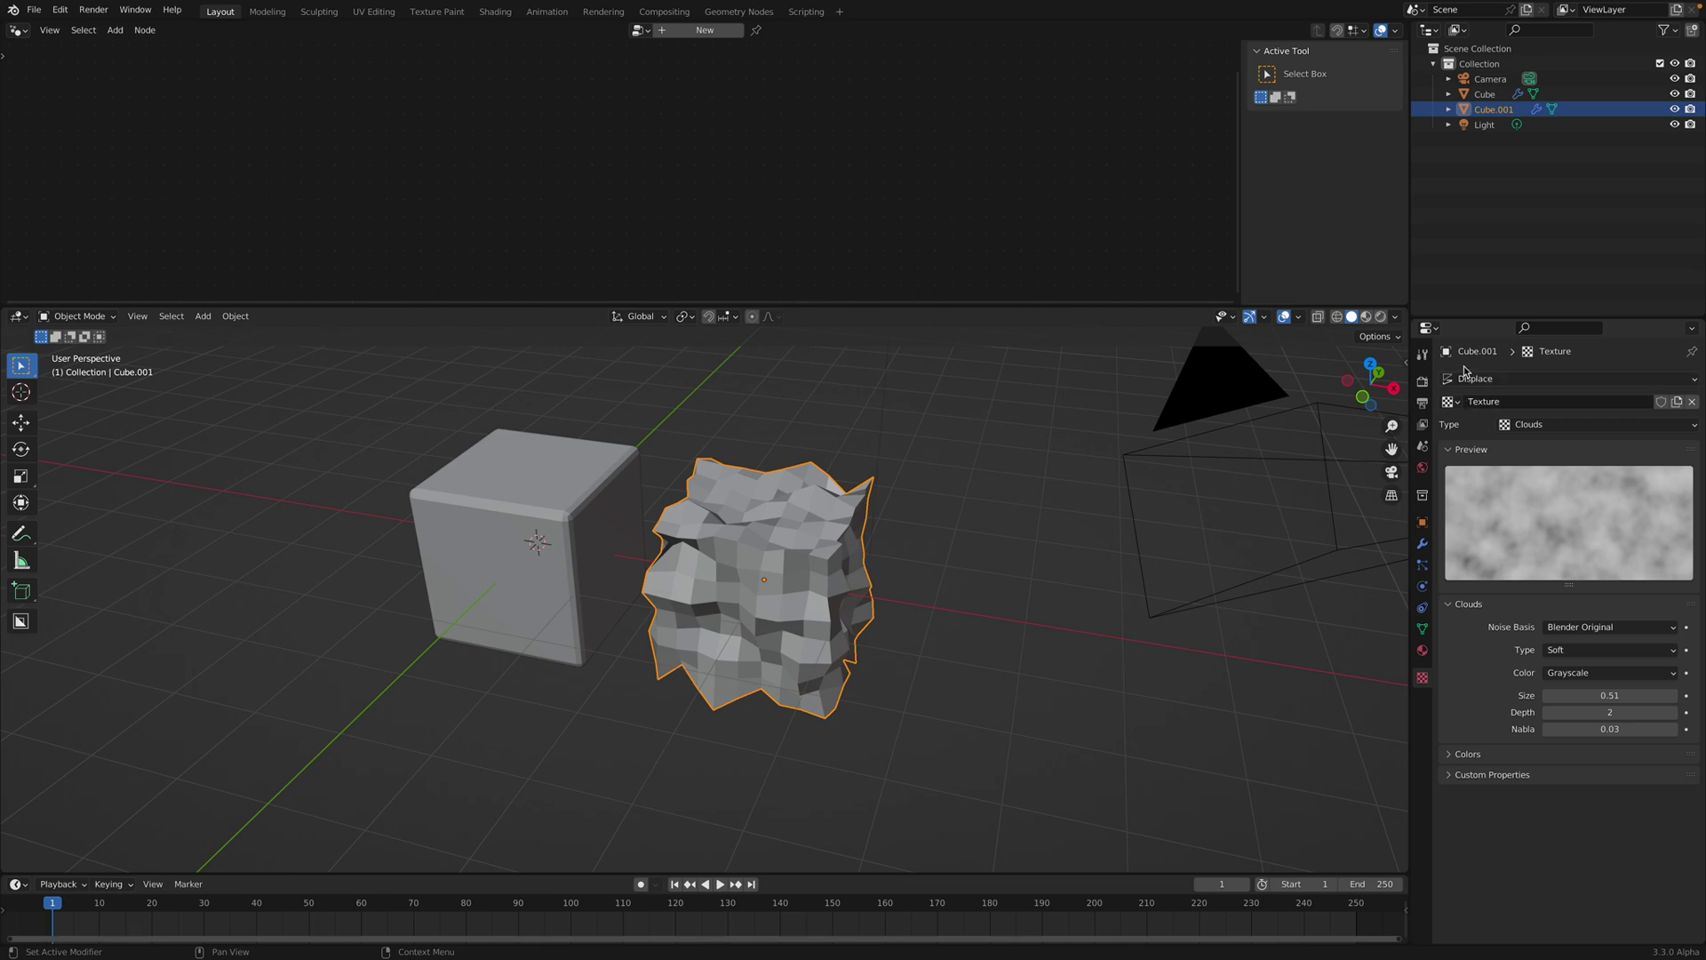
Step: Set the Displace modifier's strength to 1.02 and the Subdivision modifier's viewport levels to 5
left_click(1425, 544)
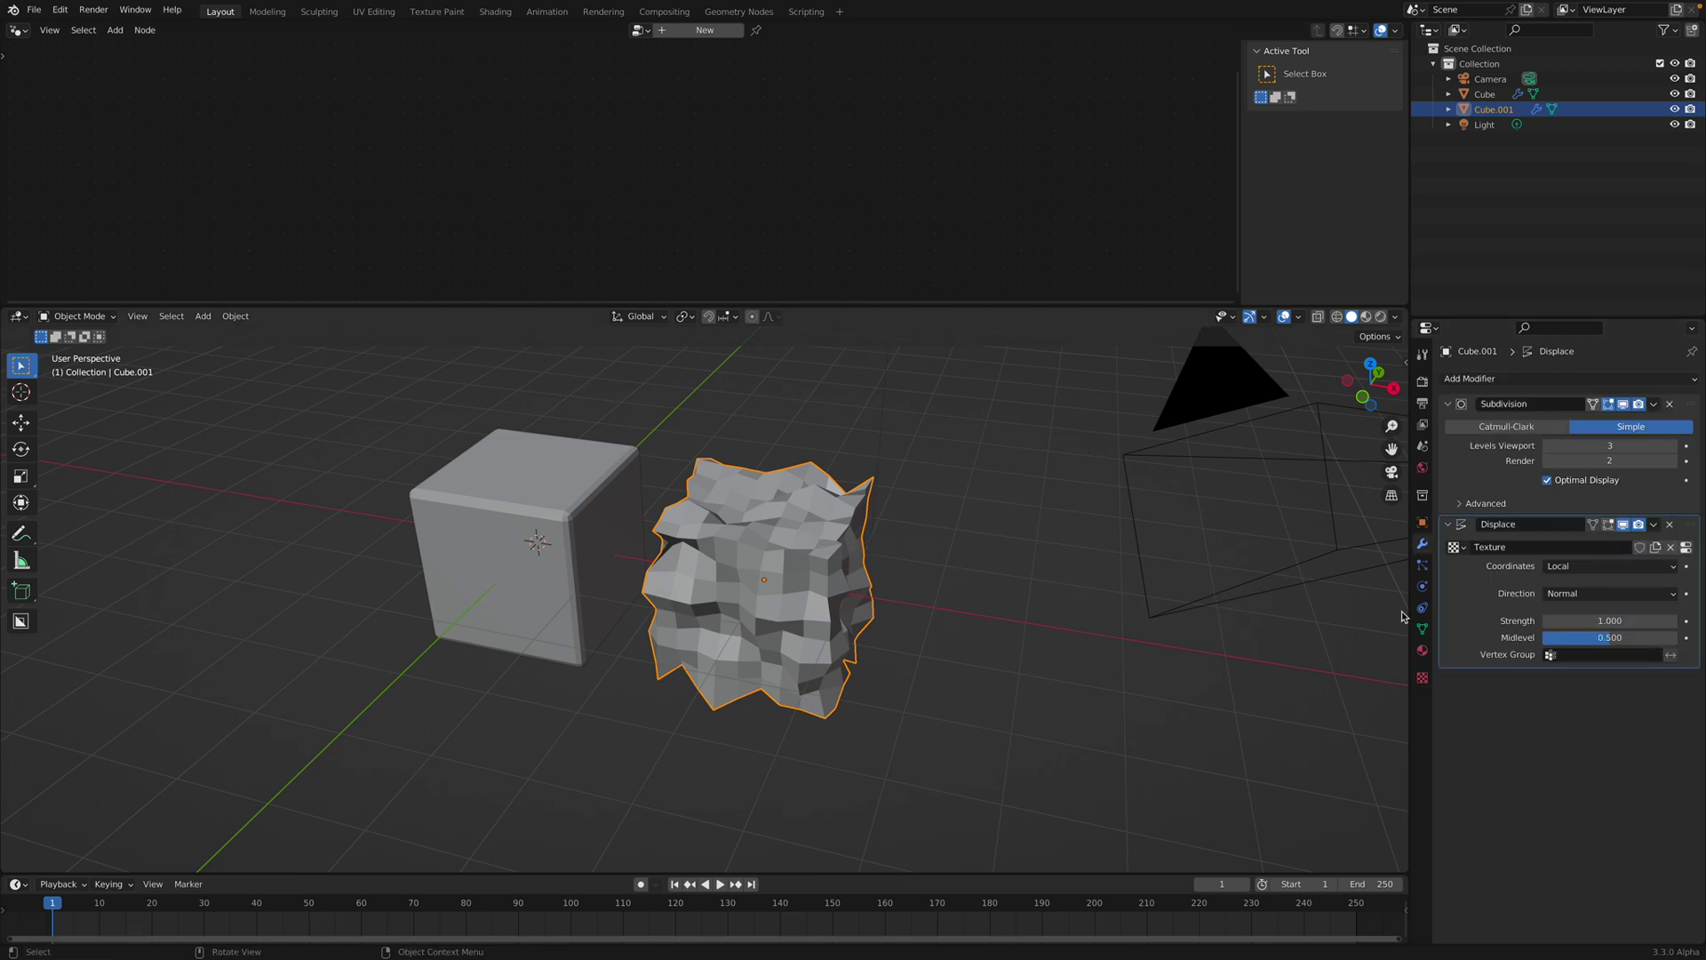
mouse_move(1593, 621)
left_mouse_down()
mouse_move(1542, 621)
mouse_move(1593, 621)
left_mouse_up()
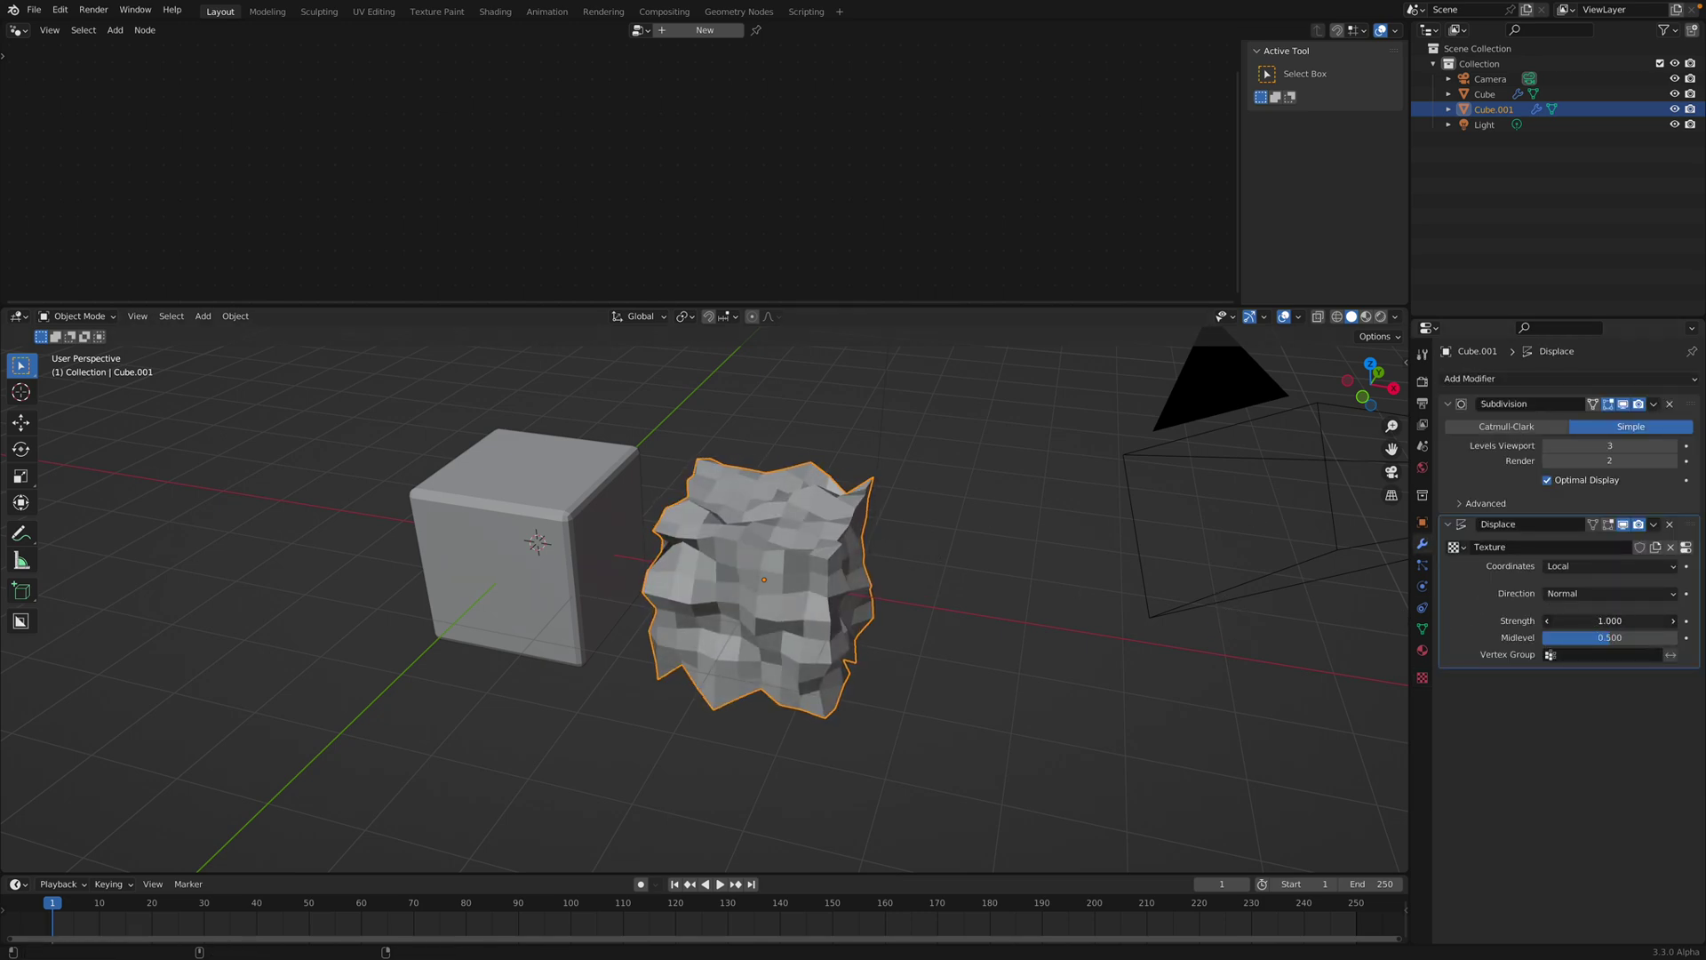
left_click(1675, 446)
left_click(1675, 447)
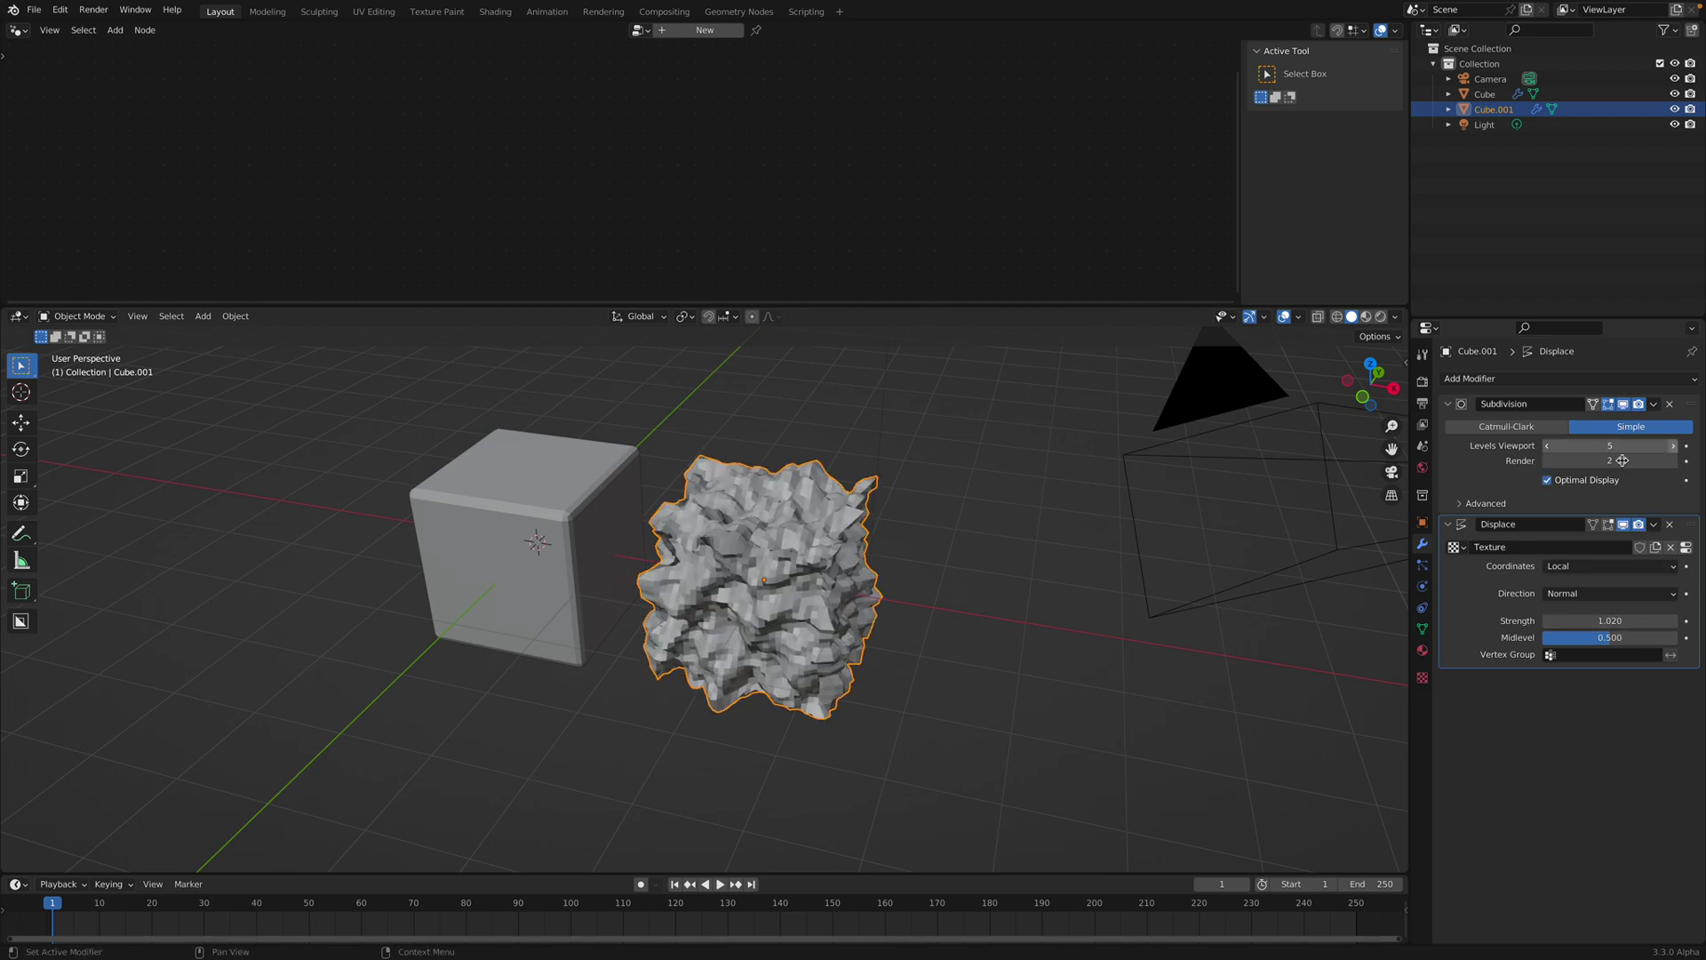
Step: Apply smooth shading to the displaced cube and inspect its surface from another angle
right_click(826, 573)
left_click(827, 569)
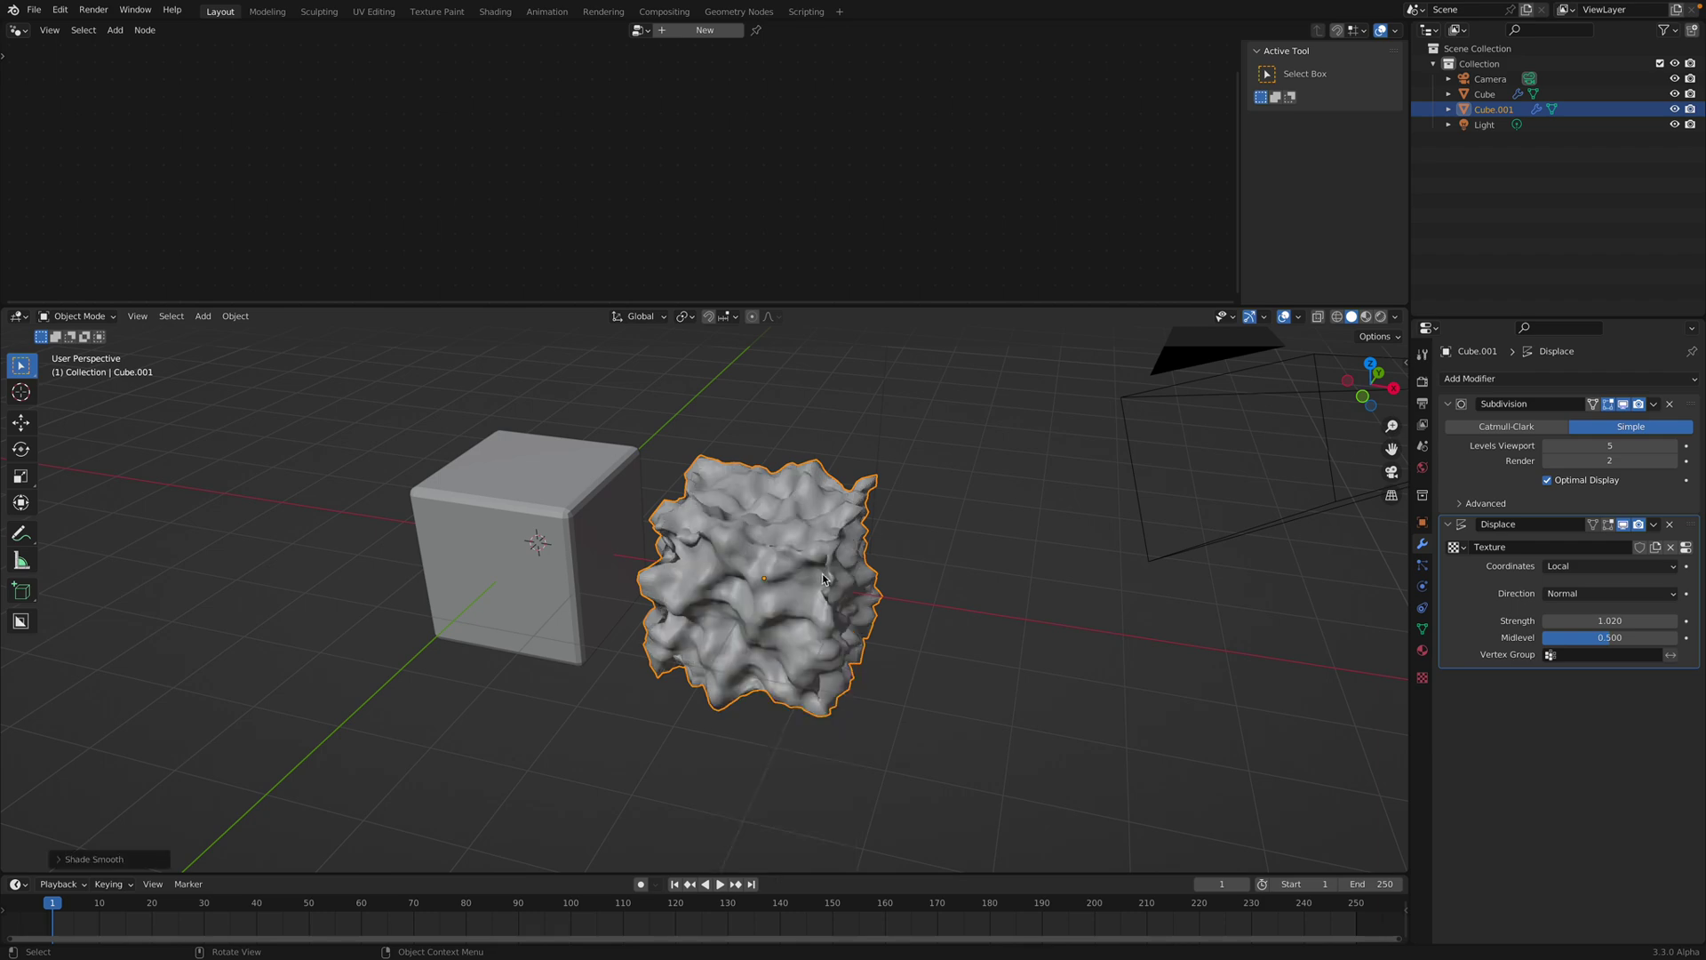
middle_click_drag(826, 572, 821, 563)
left_click(888, 618)
middle_click_drag(888, 619, 798, 549)
left_click(797, 549)
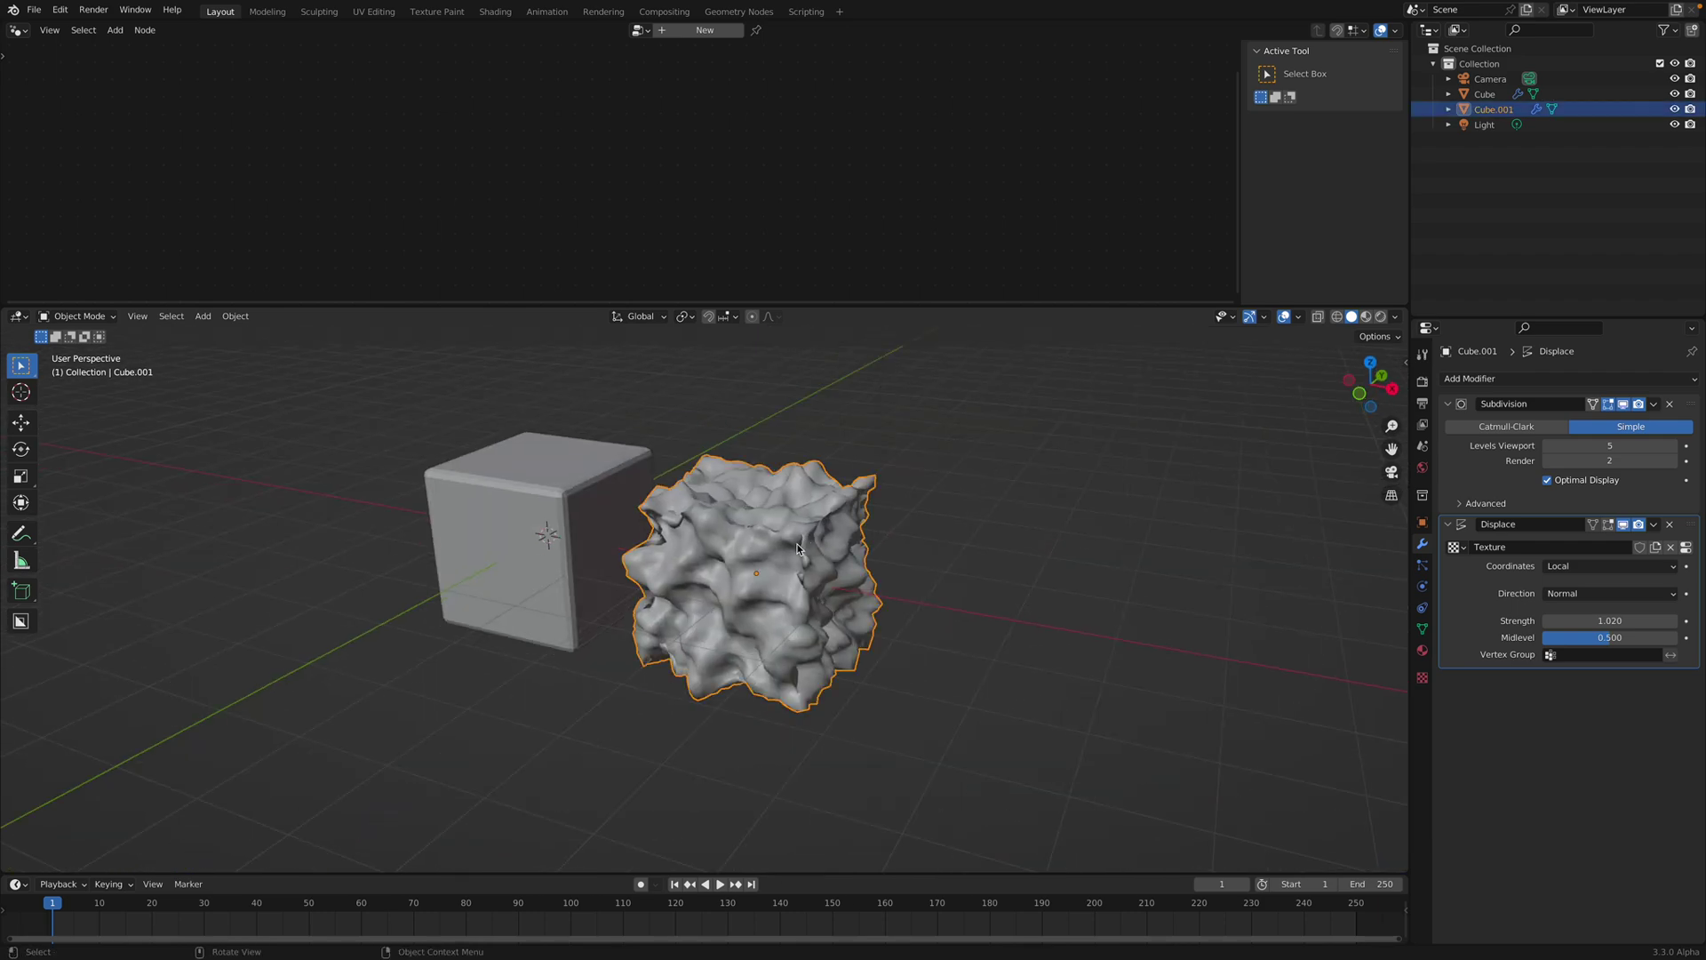
Step: Reopen the displacement texture's settings and save the file under its current name
left_click(1686, 547)
middle_click_drag(884, 514, 784, 513)
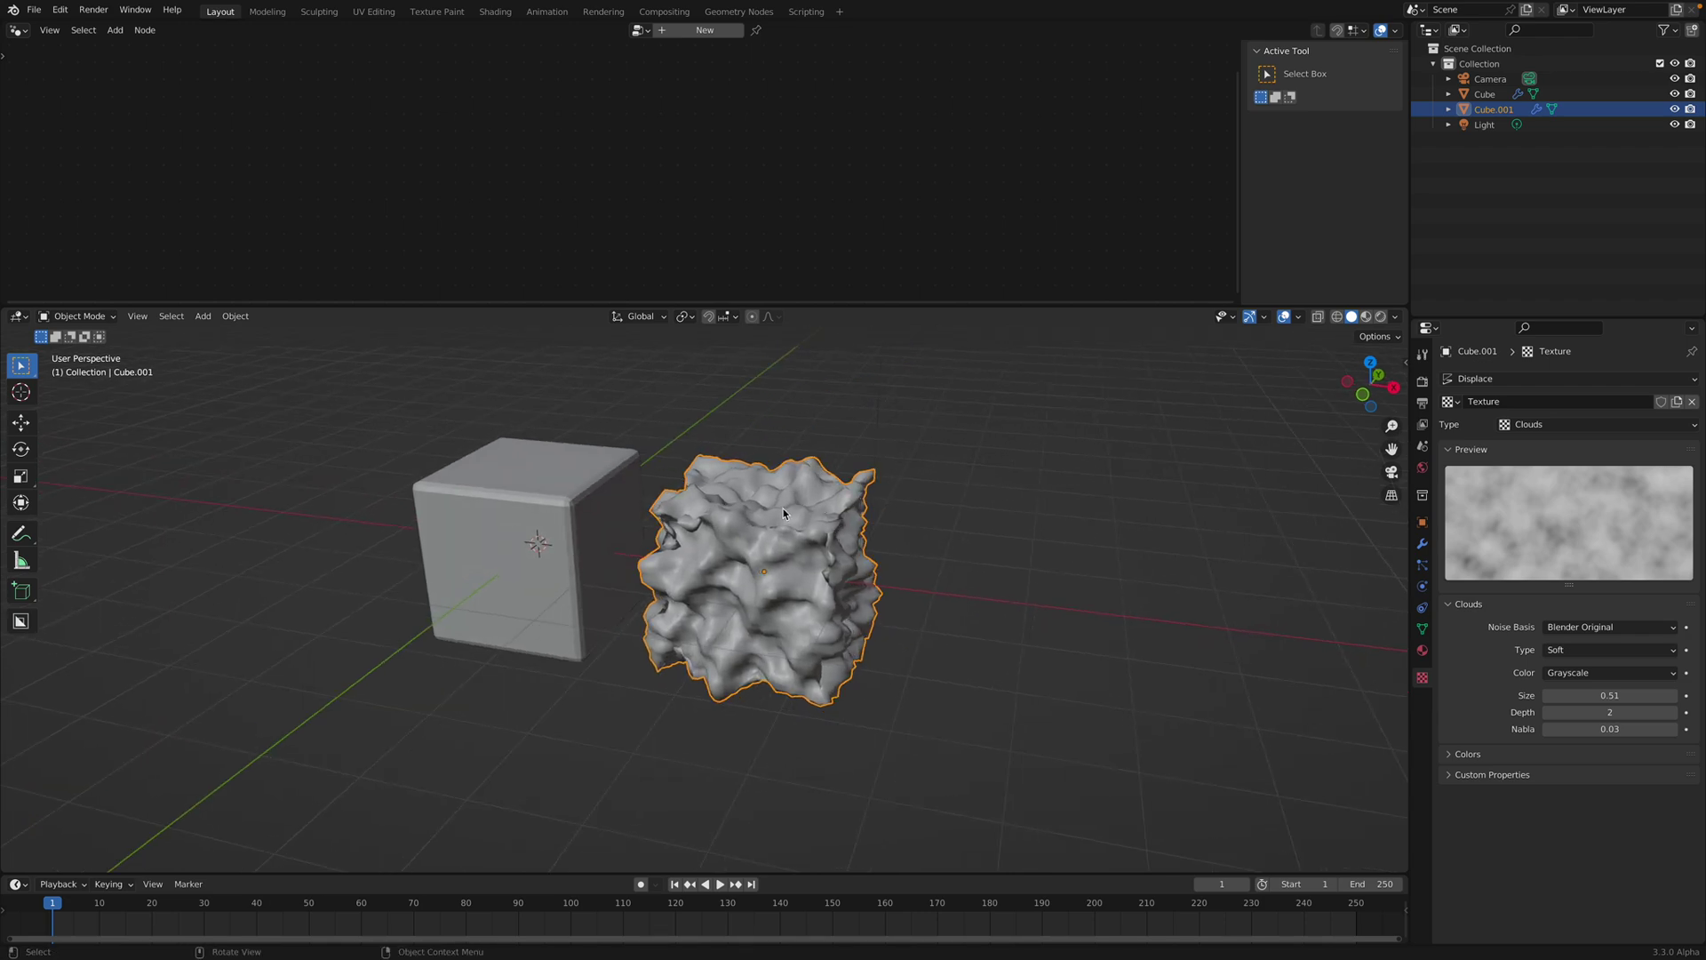
key("ctrl+s")
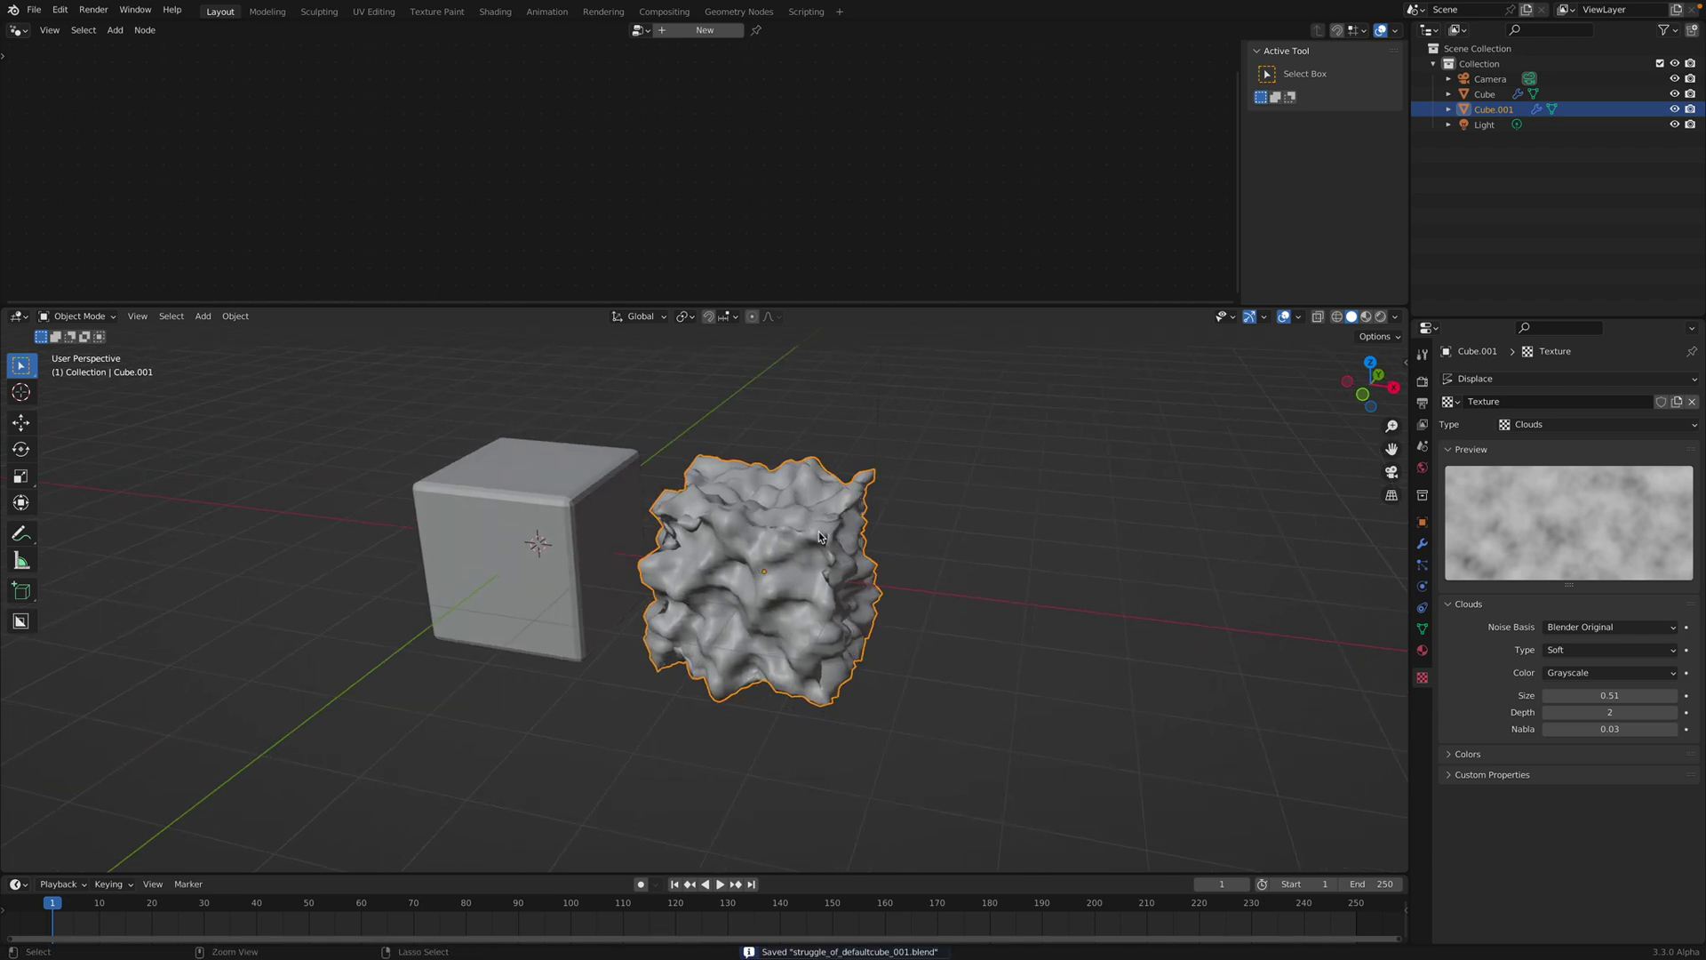
Step: Delete the displaced second cube from the scene
middle_click_drag(819, 535, 759, 516)
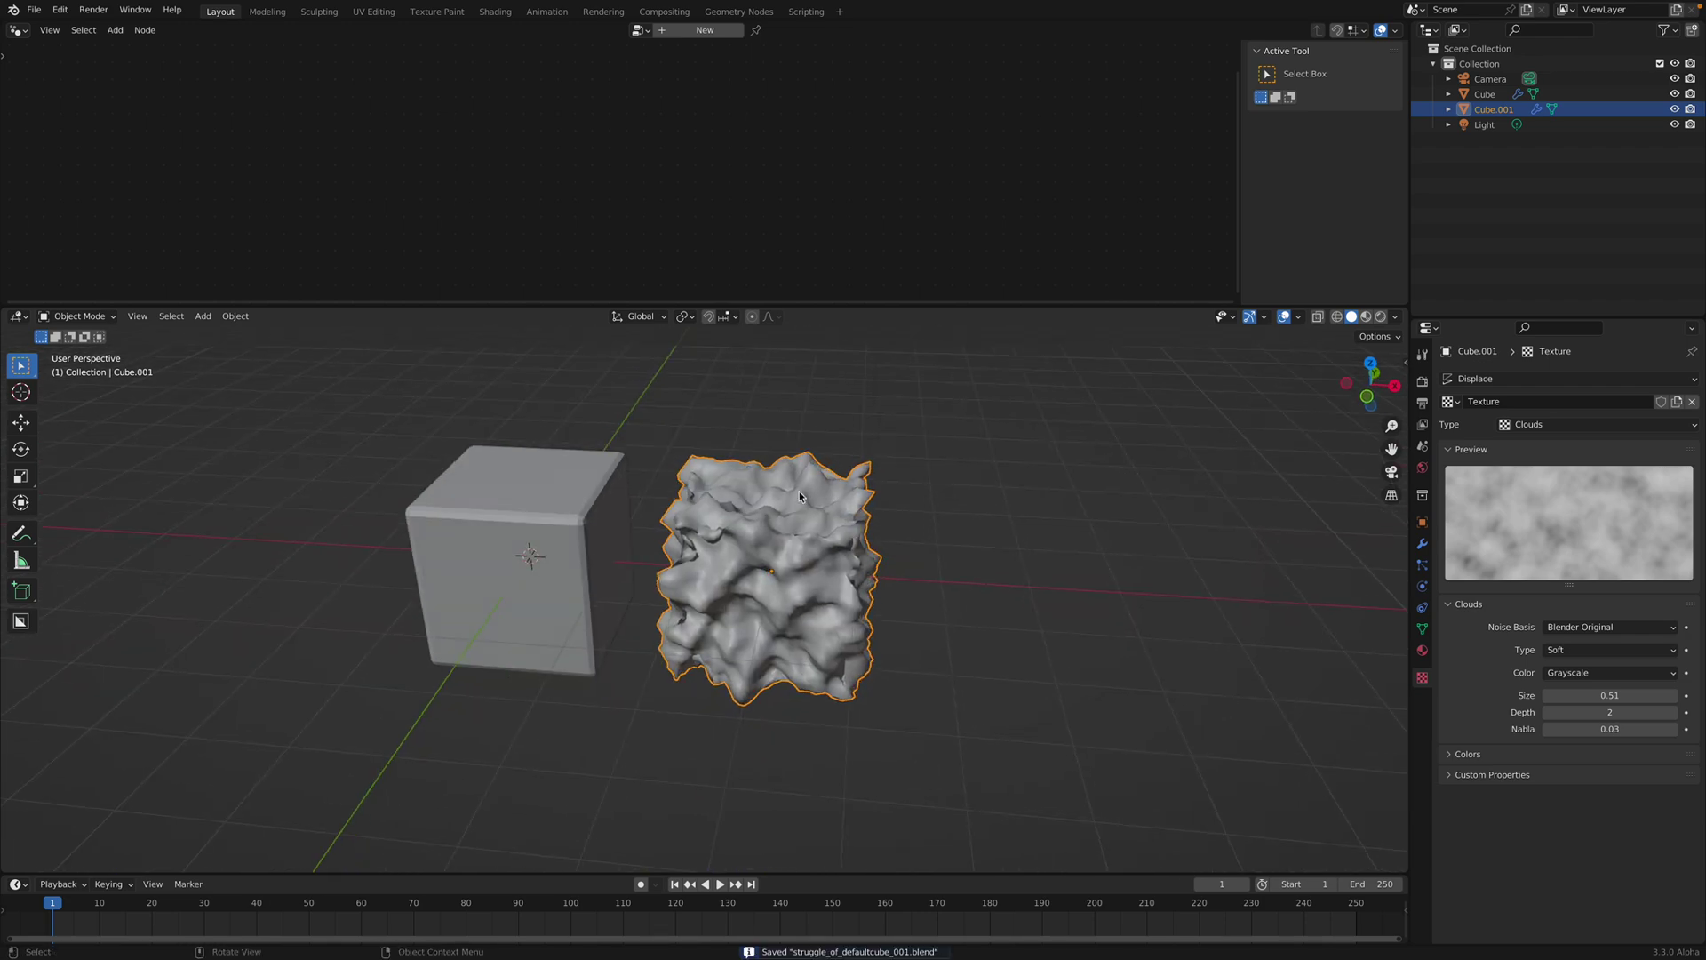
key("x")
left_click(762, 526)
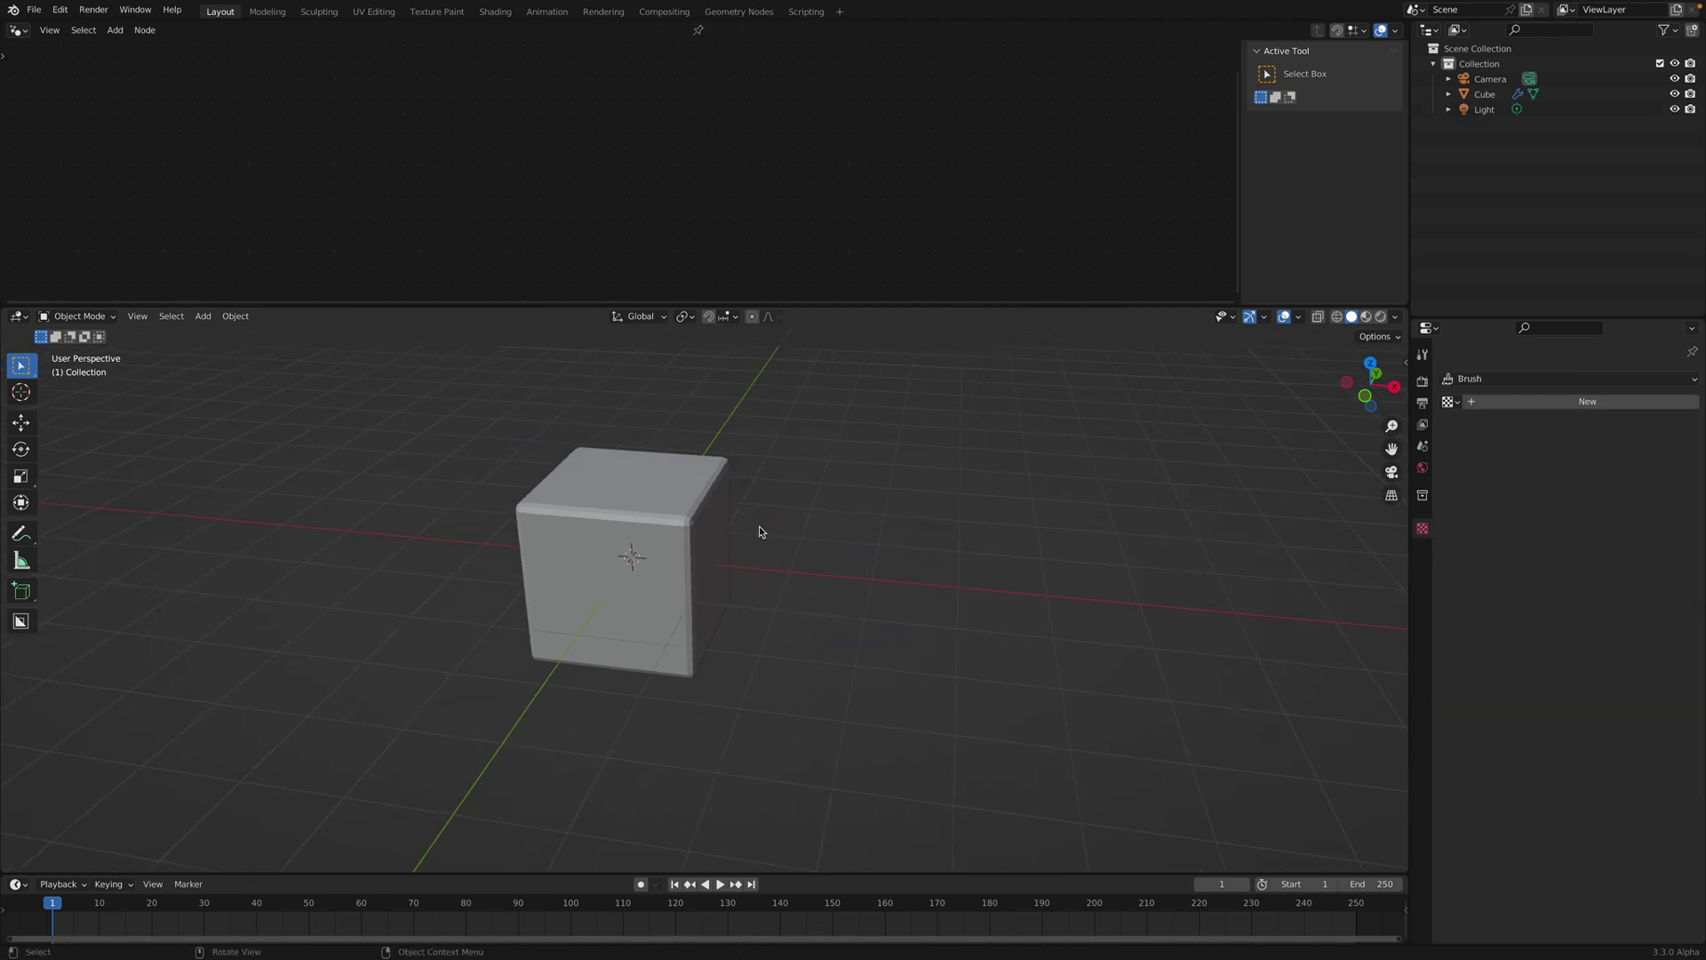
Step: Select the volume-based cube, enlarge the node editor, and move the Volume Cube node slightly upward
left_click(694, 531)
middle_click_drag(835, 526, 789, 522)
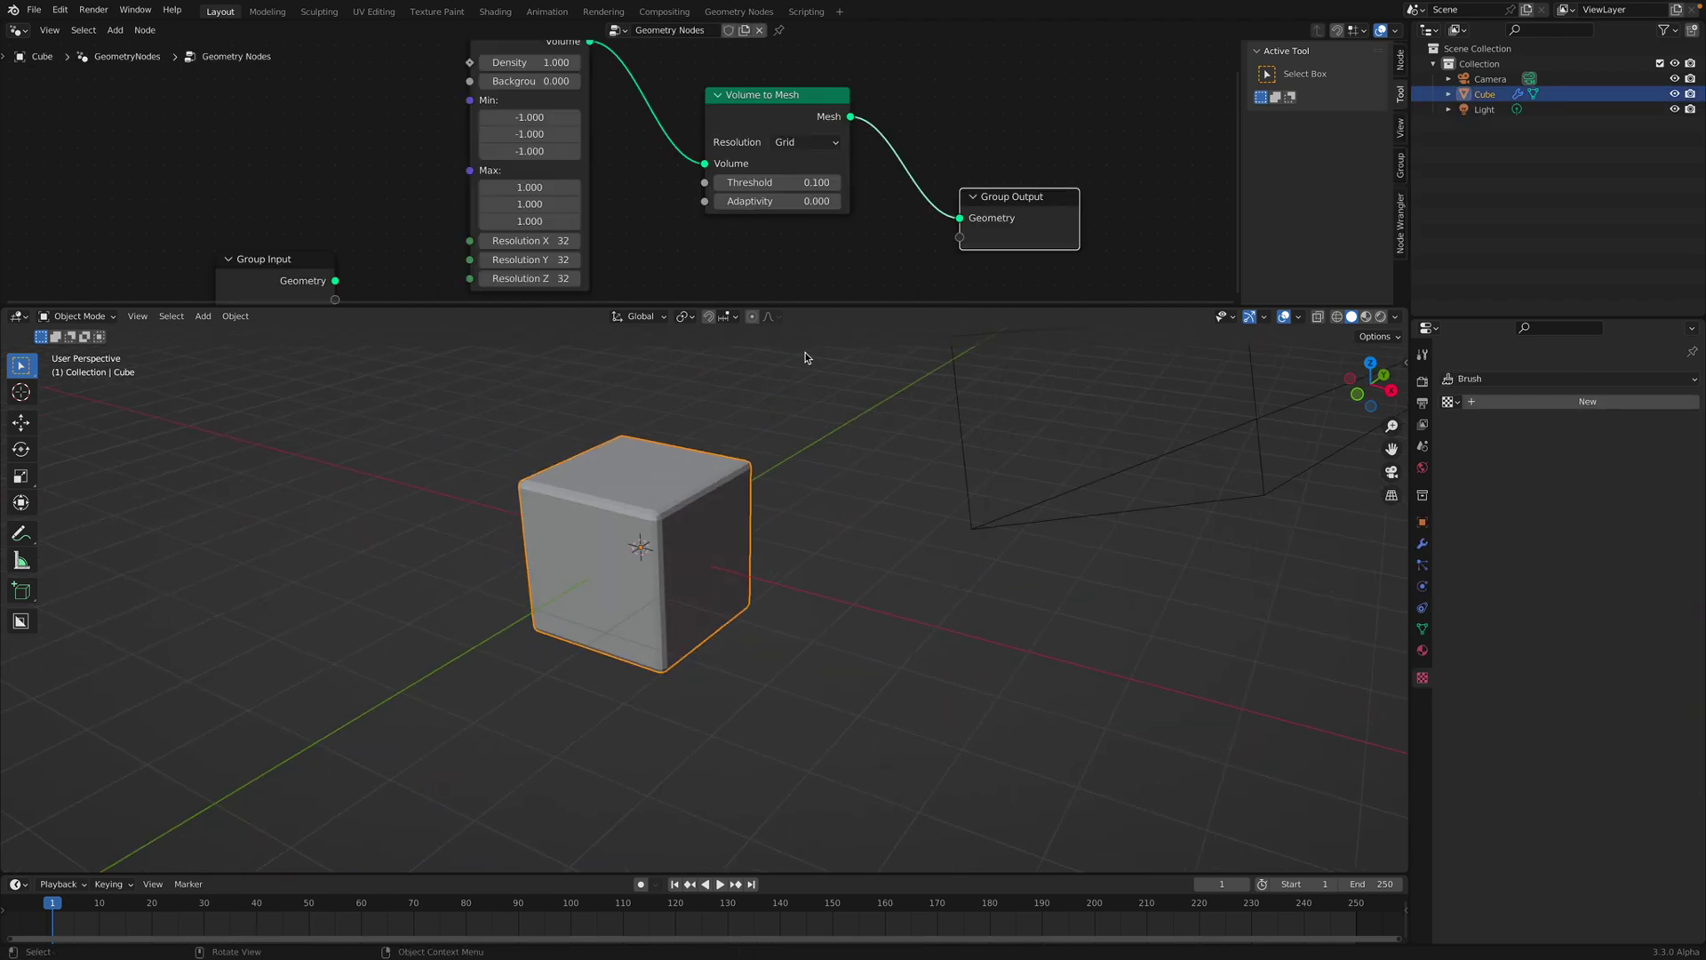
left_click_drag(826, 305, 819, 419)
scroll(610, 210, "down", 2)
middle_click_drag(609, 209, 611, 244)
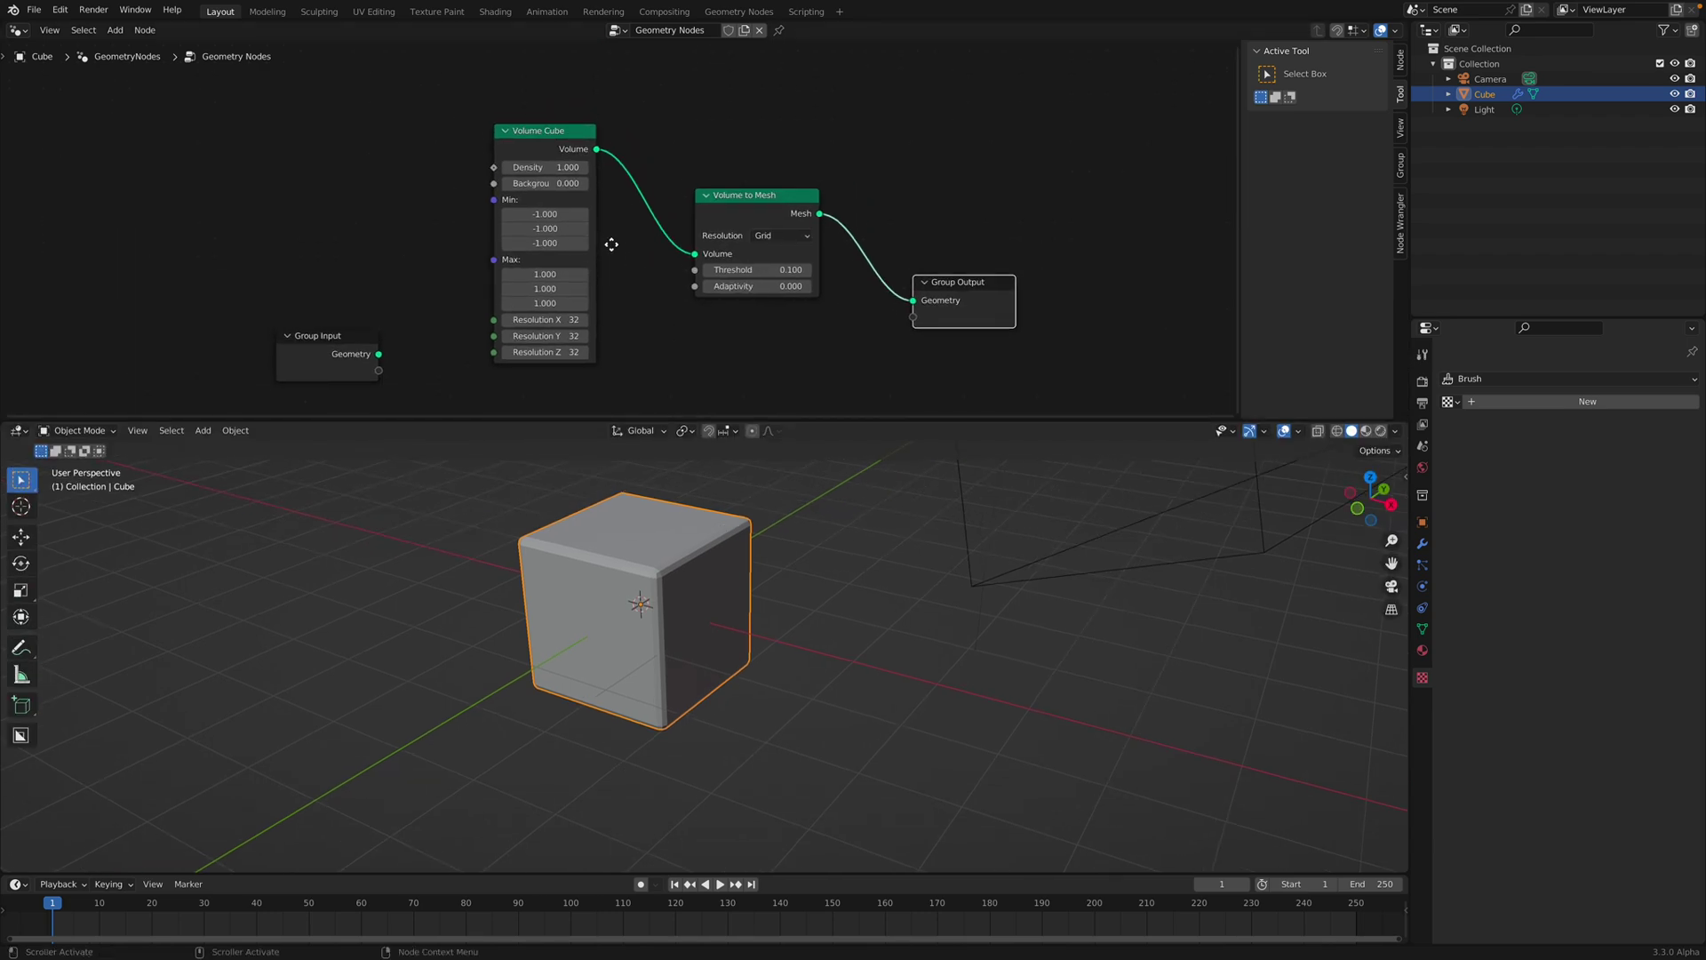
left_click_drag(543, 131, 545, 120)
scroll(552, 306, "up", 1)
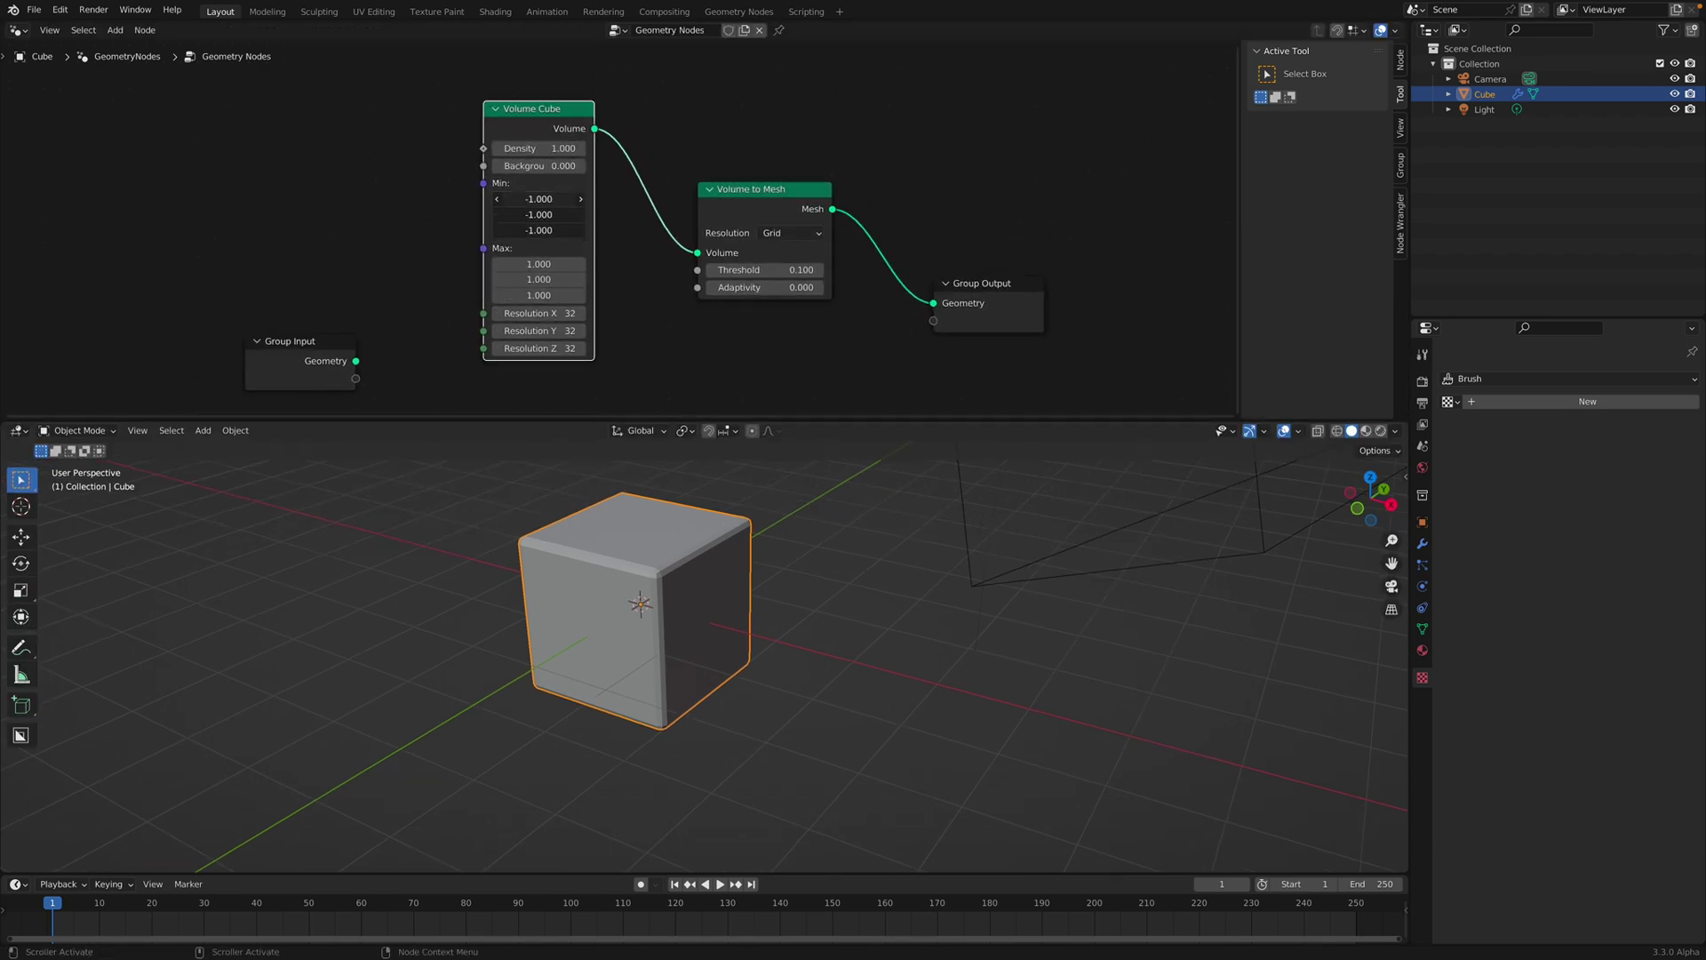
Step: Try Volume Cube bounds of Min -1.2 and Max X 3.8, and restore Min to -1 and Max to 1 on all axes
left_click_drag(538, 228, 722, 264)
left_click_drag(534, 266, 533, 295)
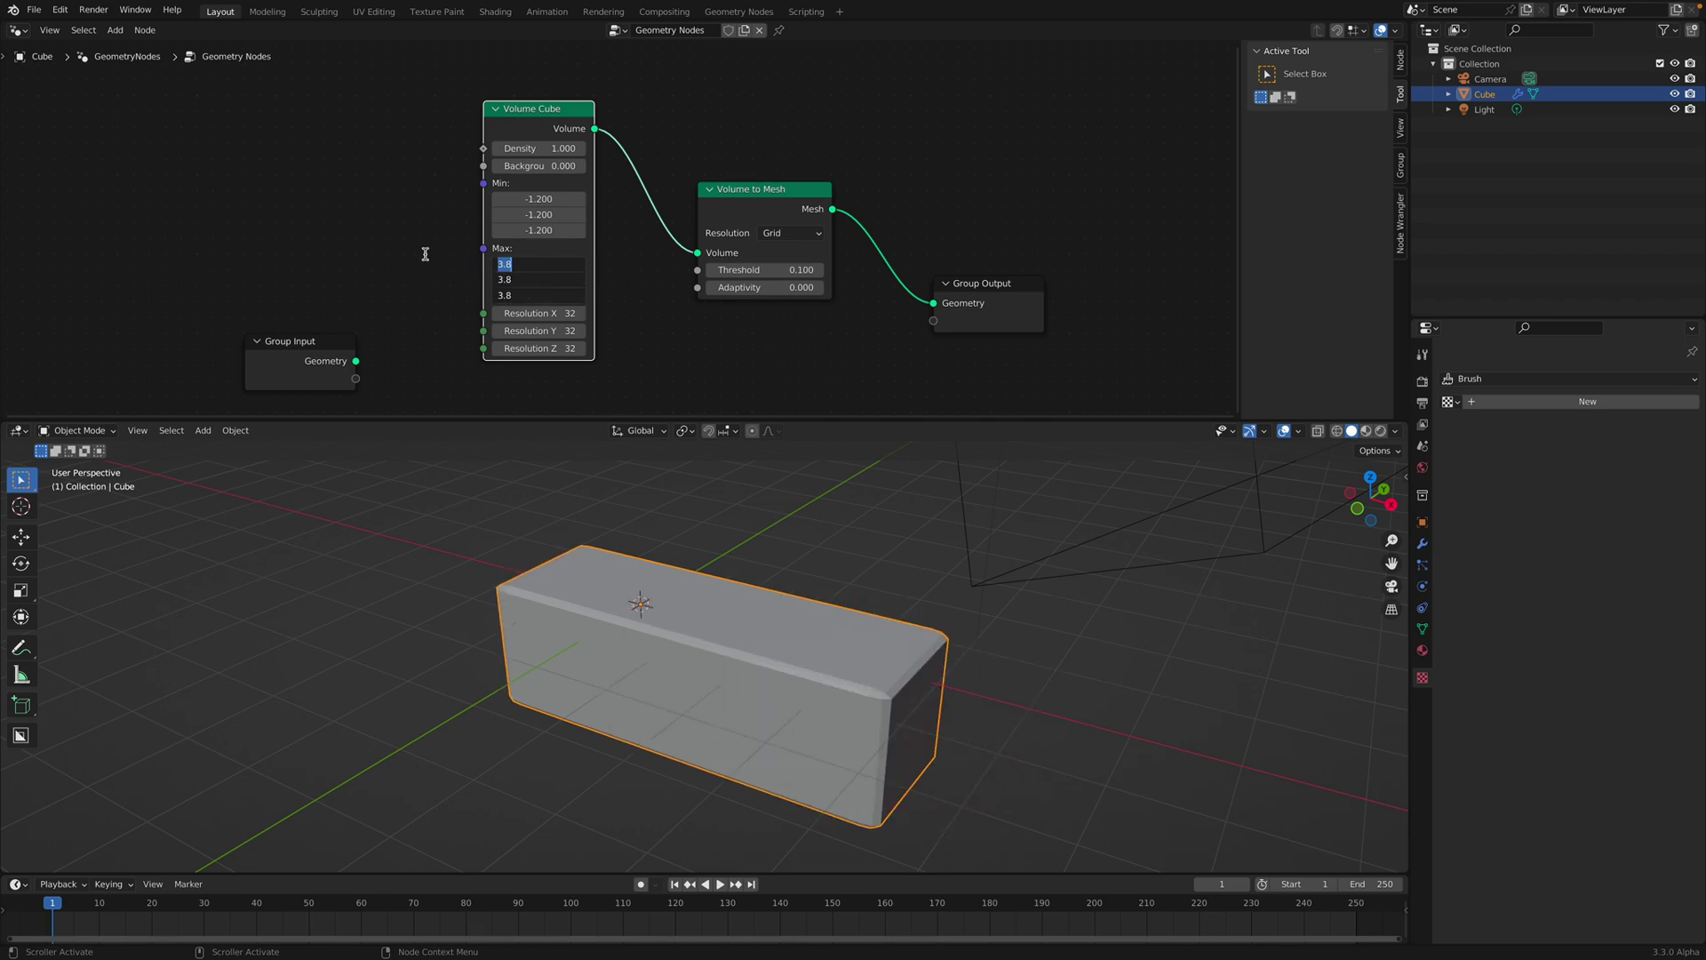
type("1")
key("Return")
left_click_drag(538, 199, 539, 231)
type("-1")
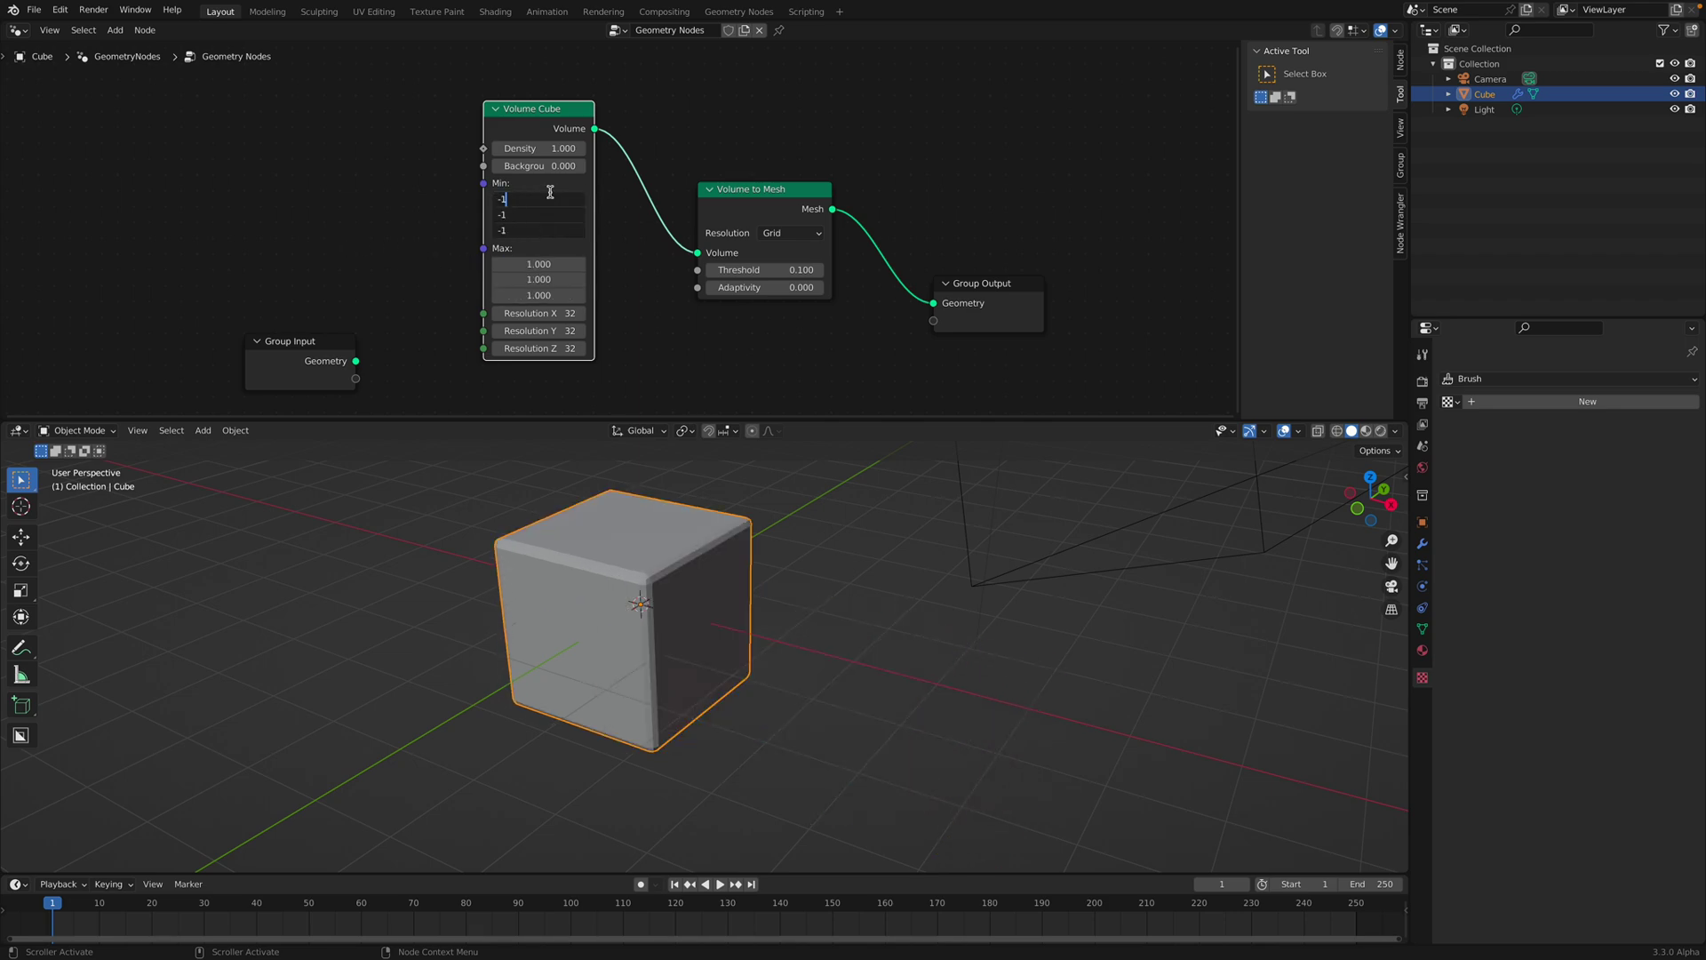
key("Return")
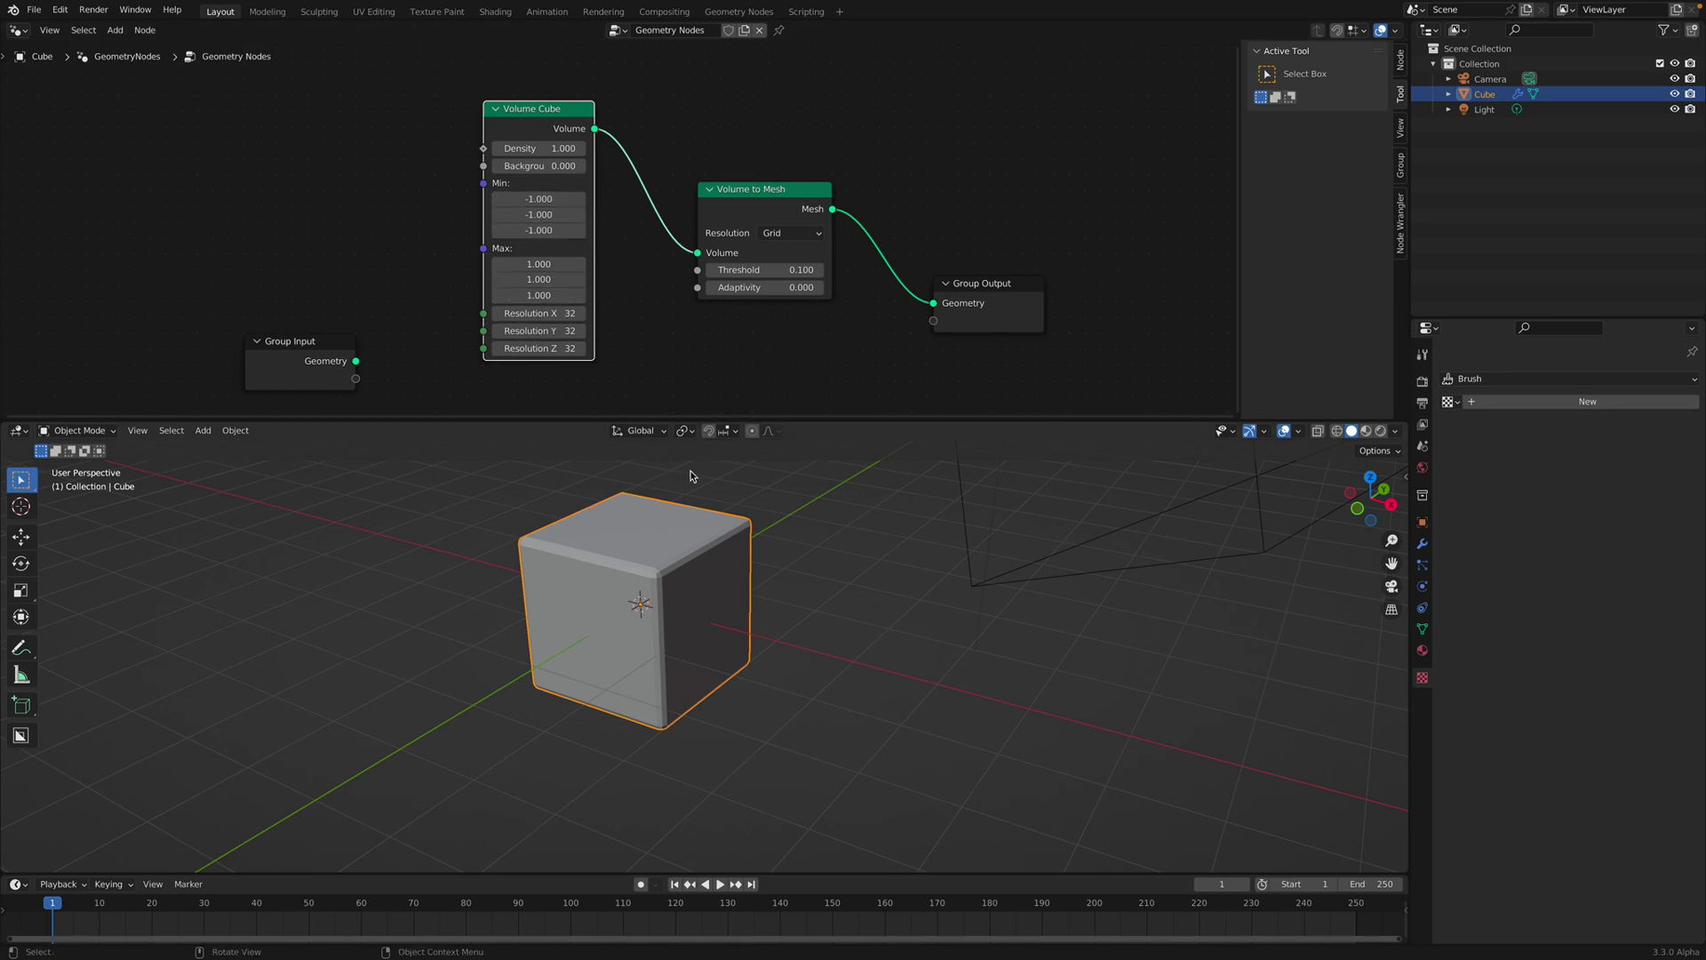
Step: Widen the Volume Cube node and move the Volume to Mesh and Group Output nodes slightly upward
middle_click_drag(691, 476, 701, 451)
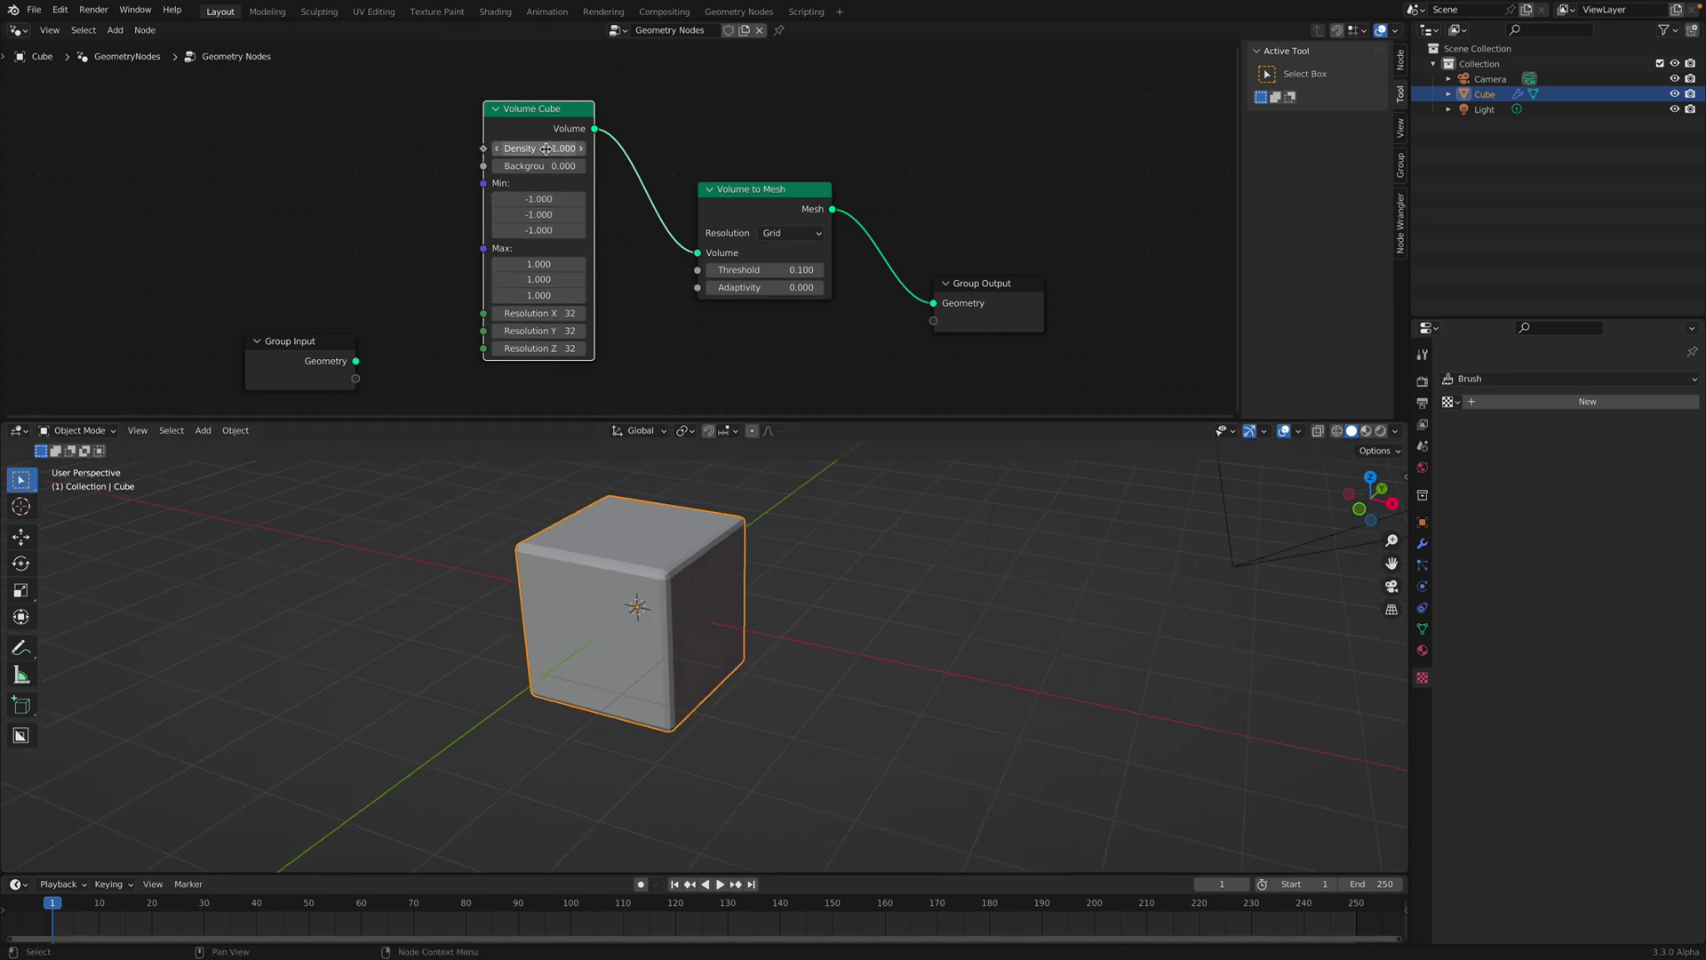
left_click_drag(594, 161, 636, 162)
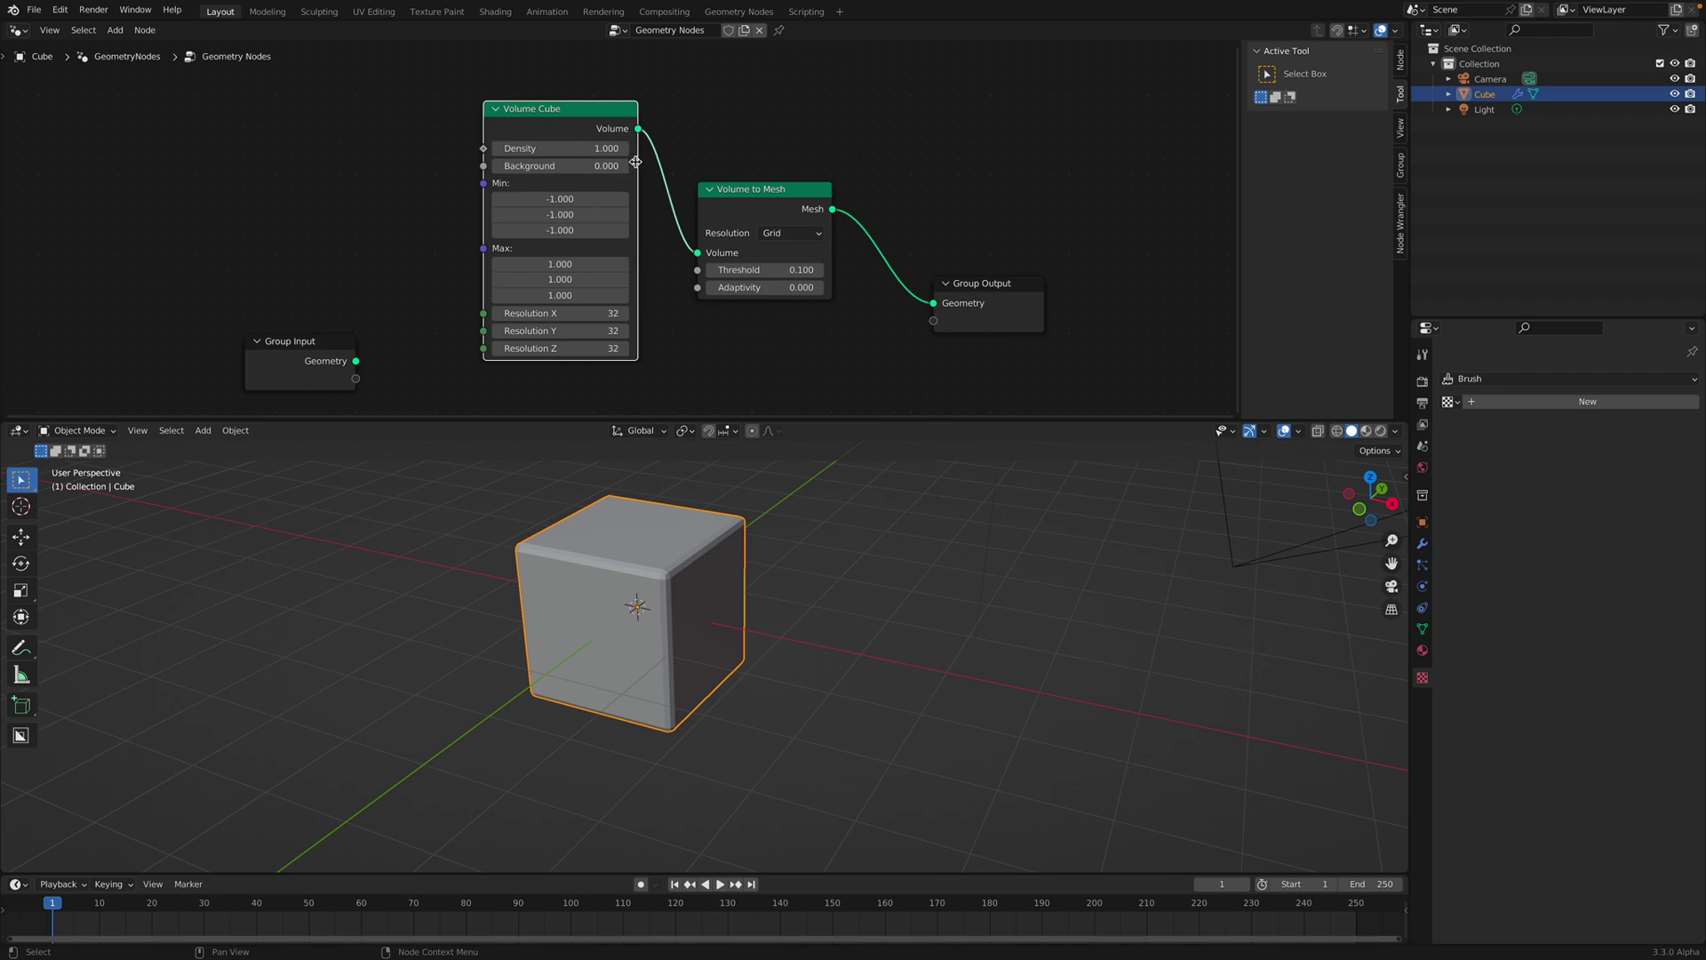
left_click_drag(745, 214, 749, 197)
scroll(749, 199, "up", 2)
left_click_drag(1006, 296, 988, 253)
scroll(764, 188, "down", 2)
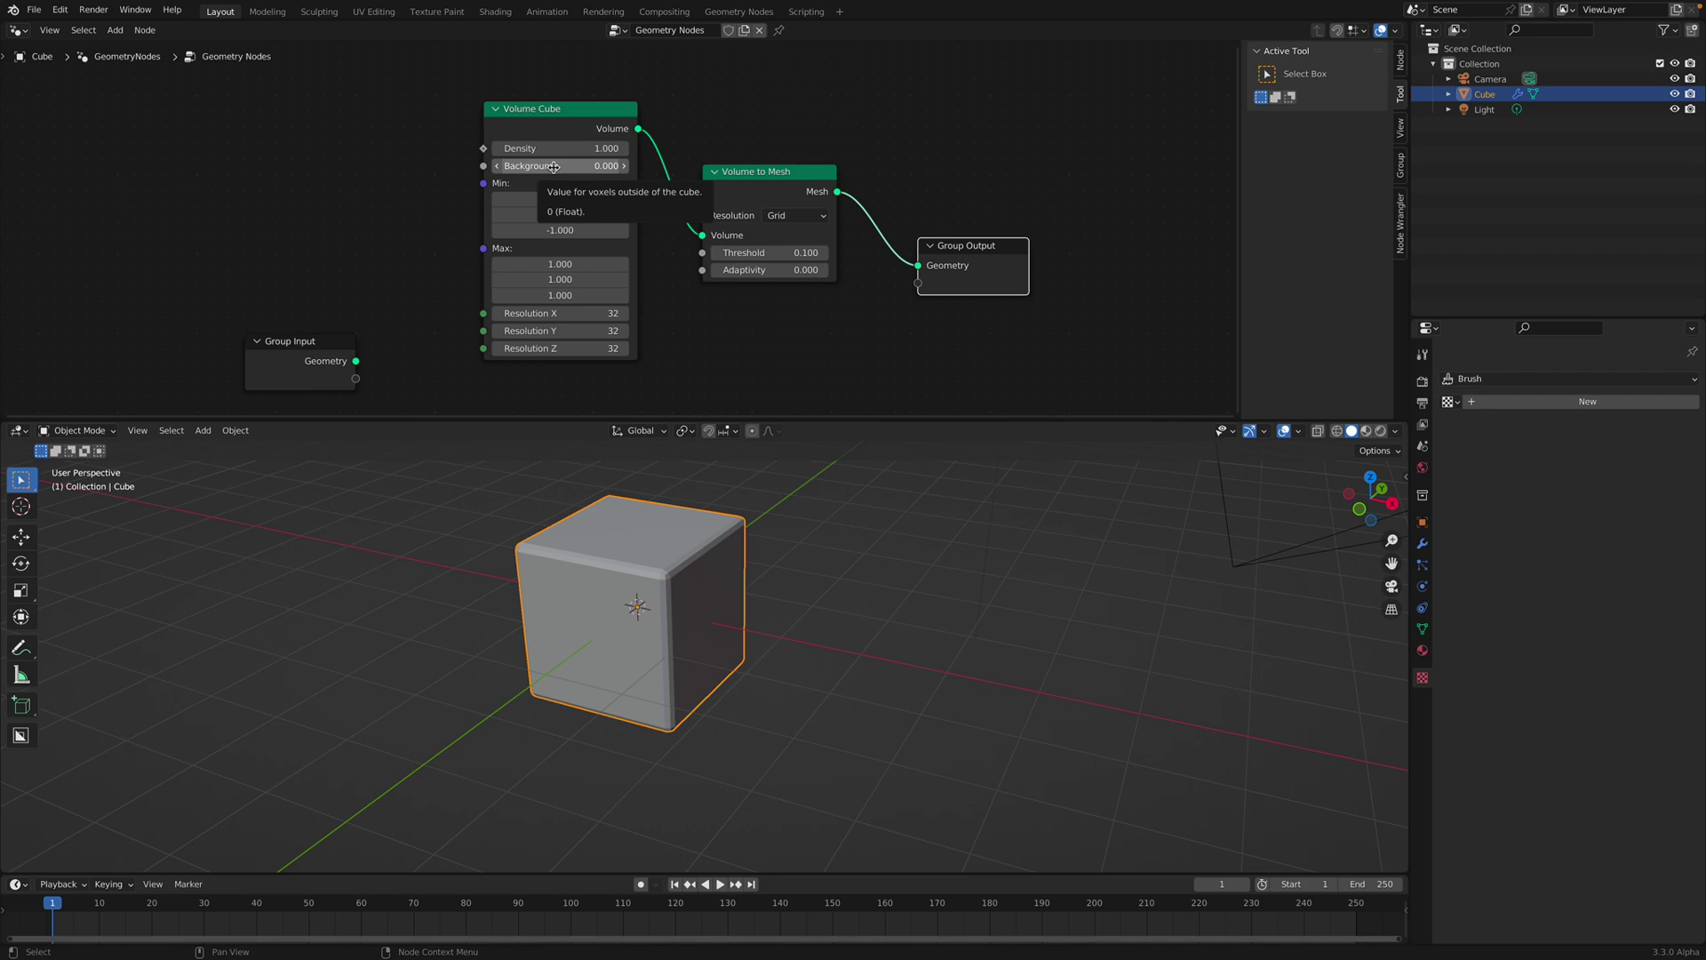
Step: Try a Background value of -0.2 on the Volume Cube node and undo the change
mouse_move(554, 167)
left_mouse_down()
mouse_move(498, 167)
mouse_move(622, 168)
mouse_move(549, 167)
left_mouse_up()
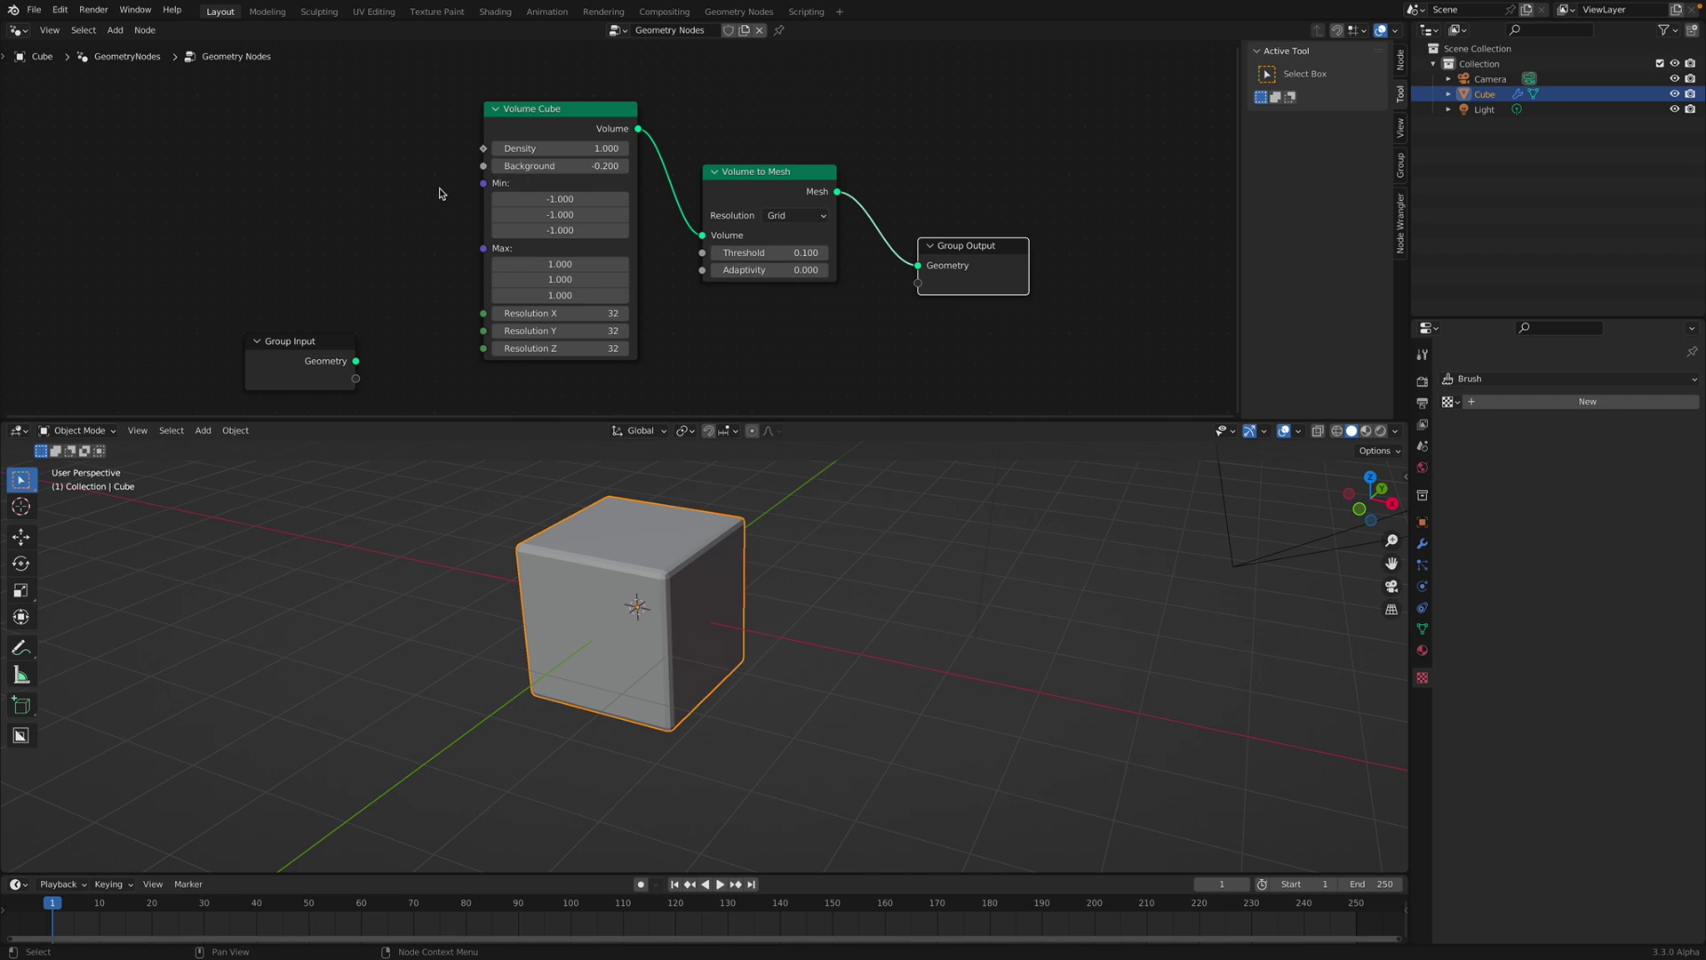
key("ctrl+z")
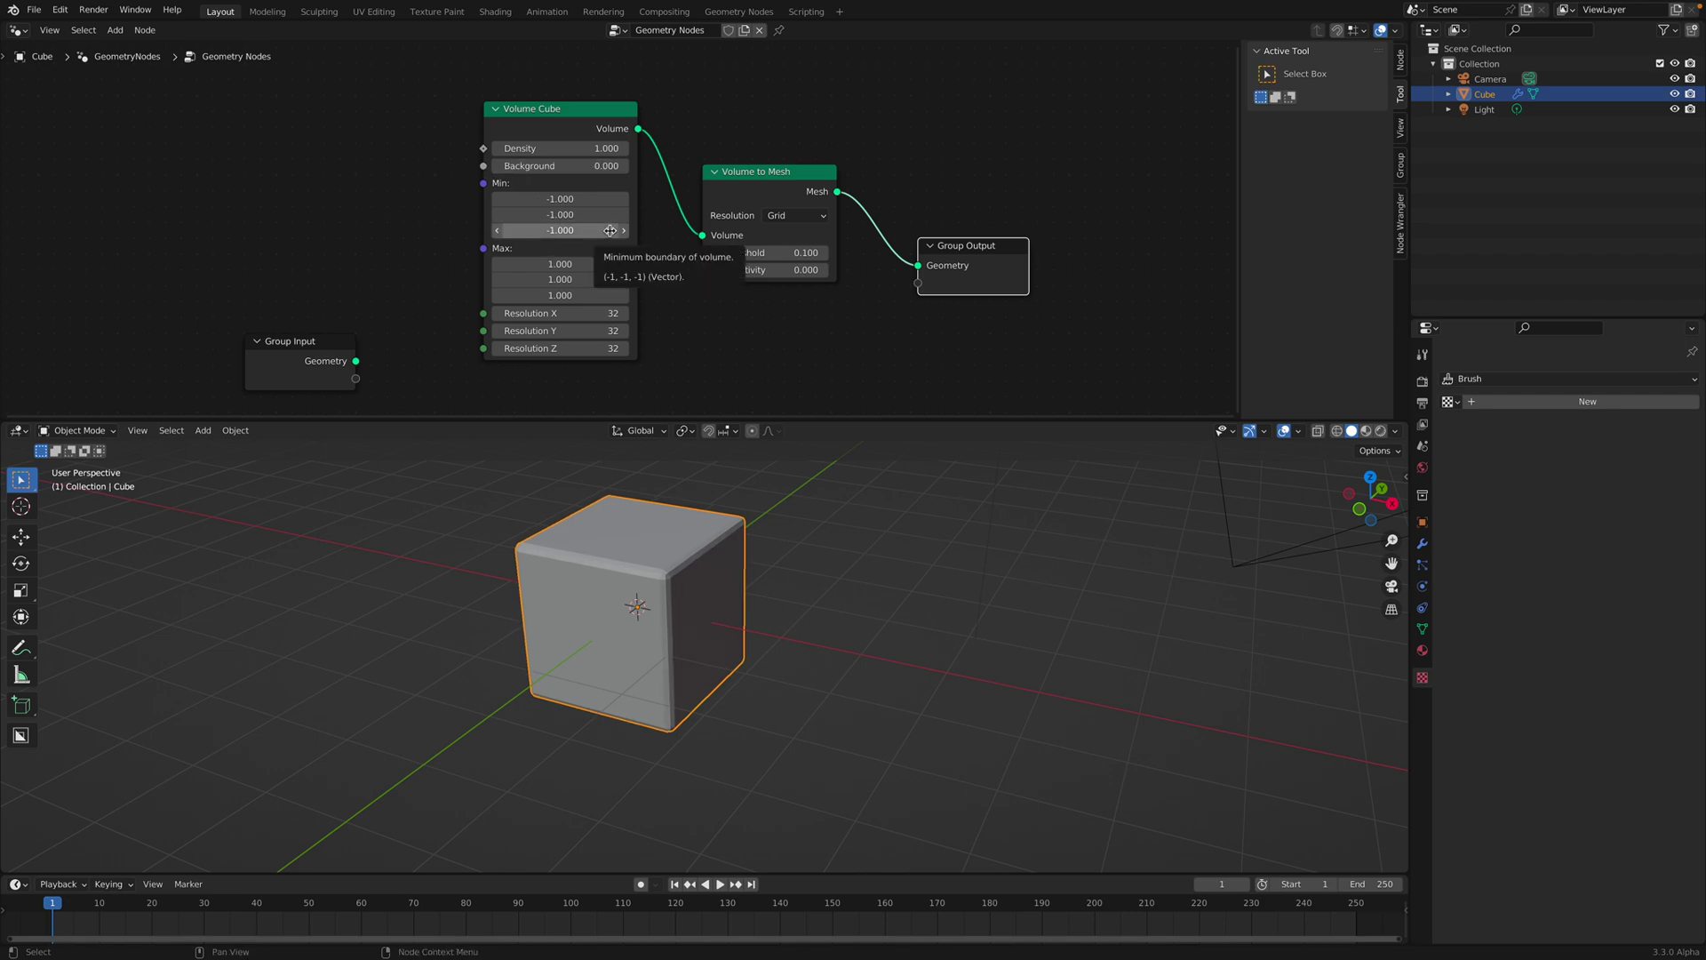
middle_click_drag(428, 198, 436, 183)
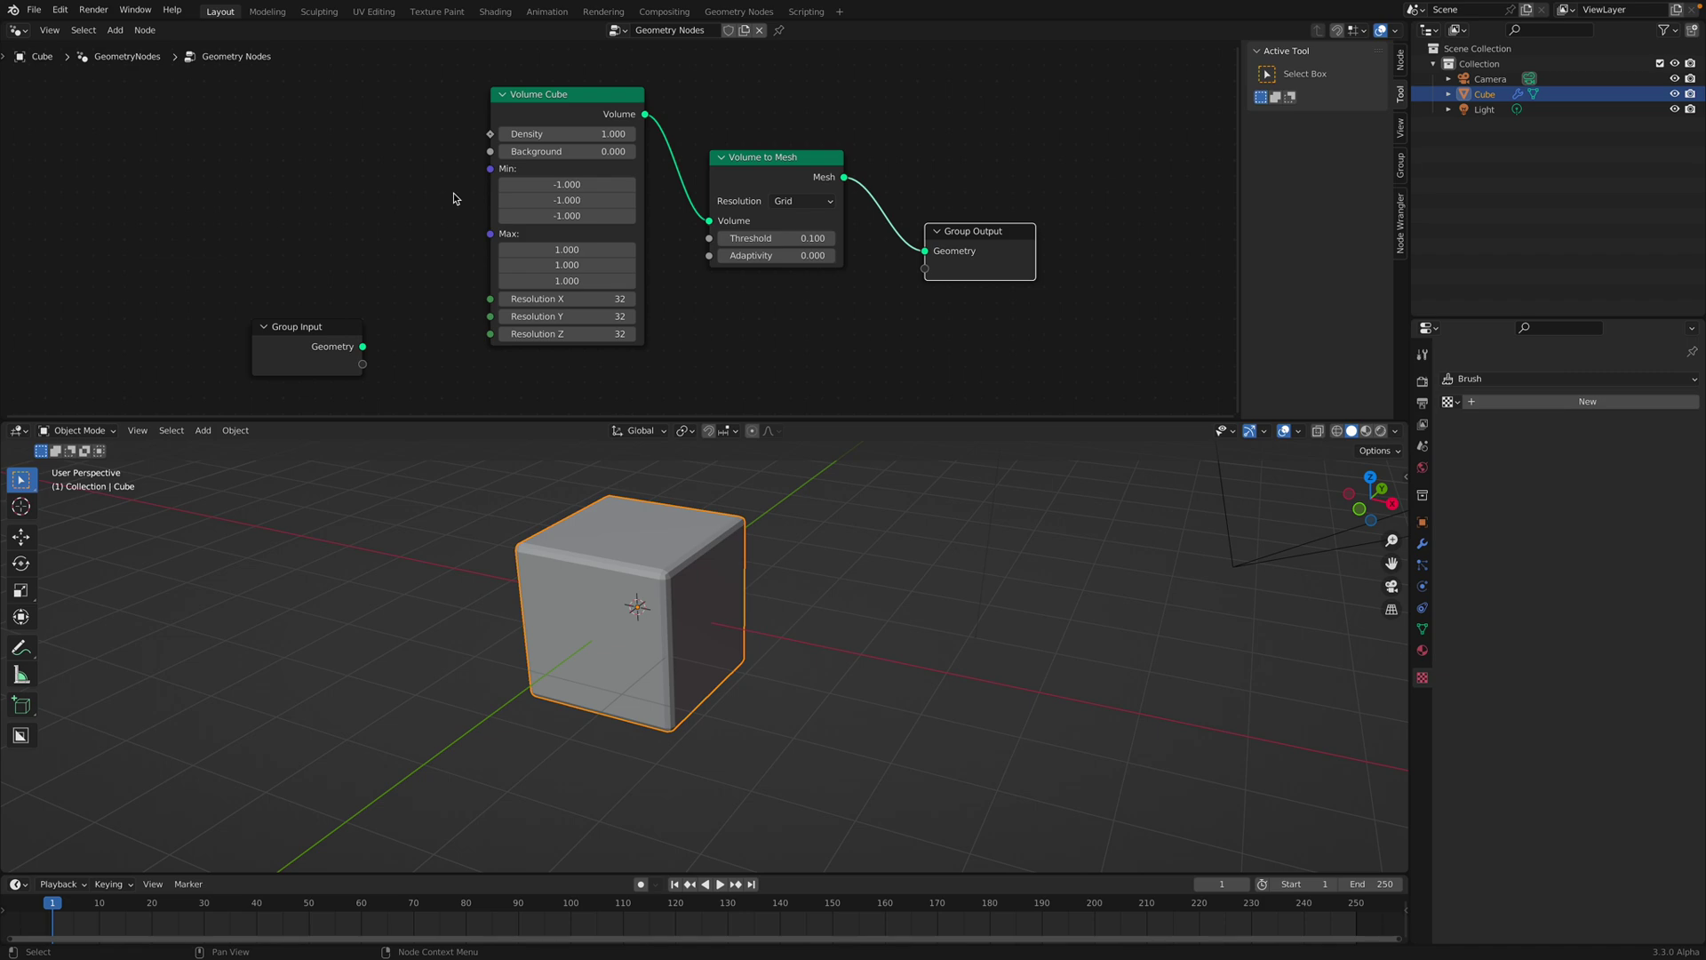
Step: Save the file and add a Noise Texture node in front of the Volume Cube node
scroll(453, 194, "down", 1)
middle_click_drag(533, 249, 572, 268)
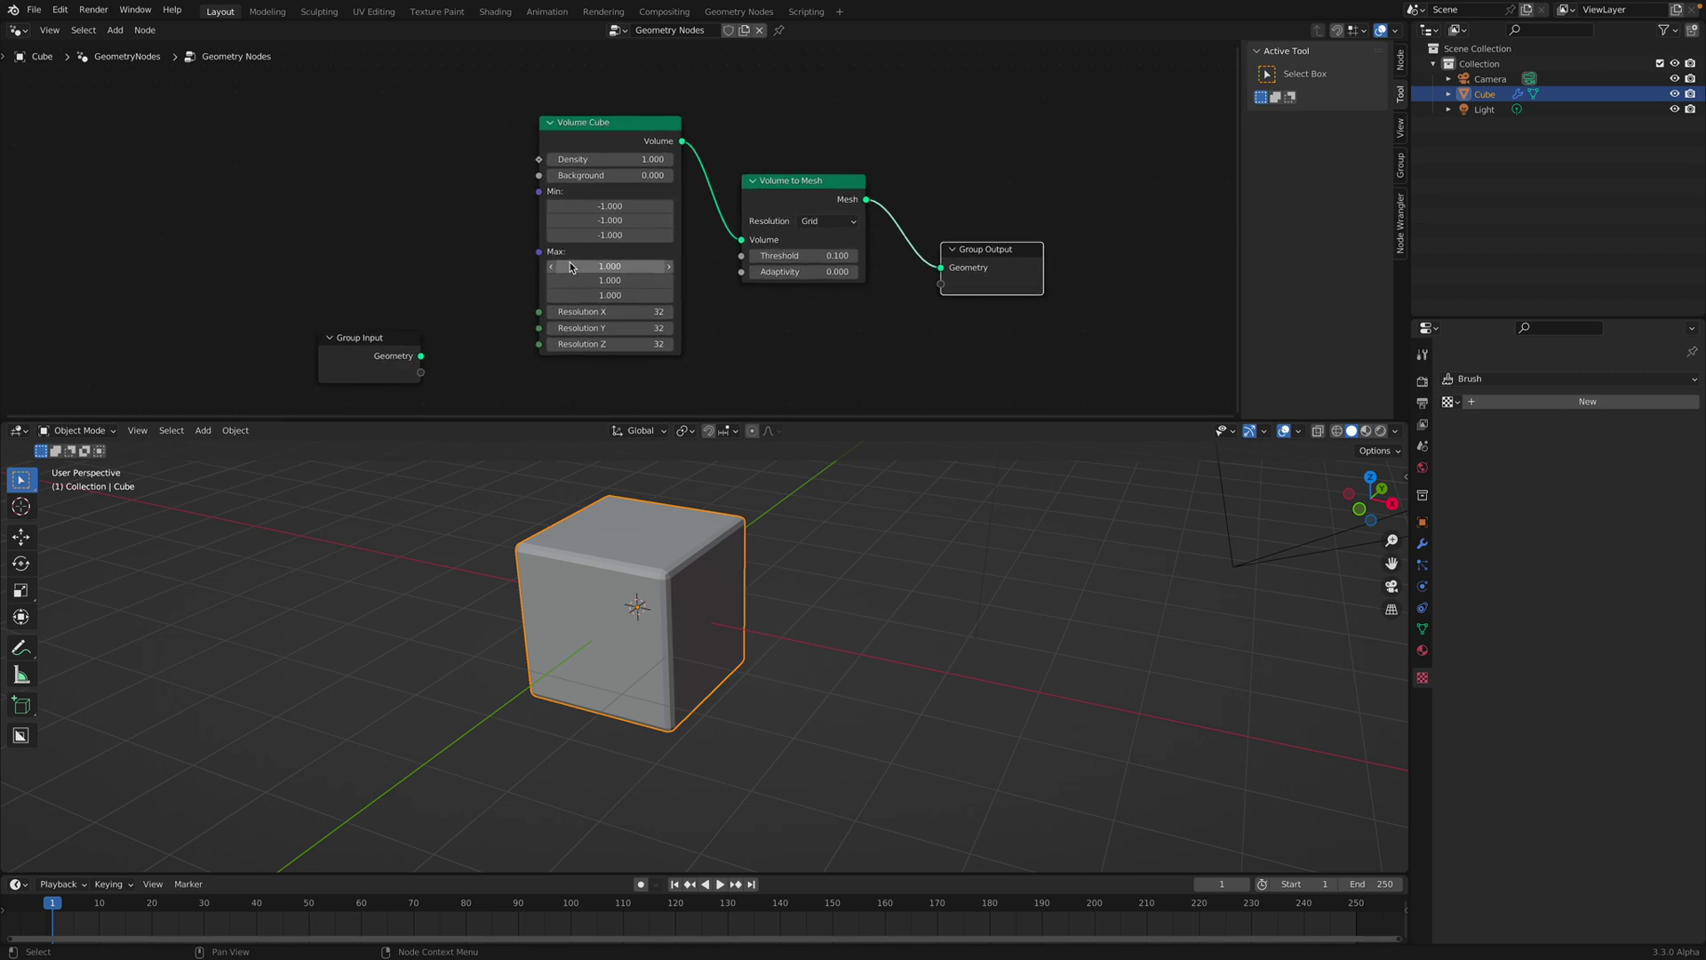
middle_click_drag(350, 213, 364, 211)
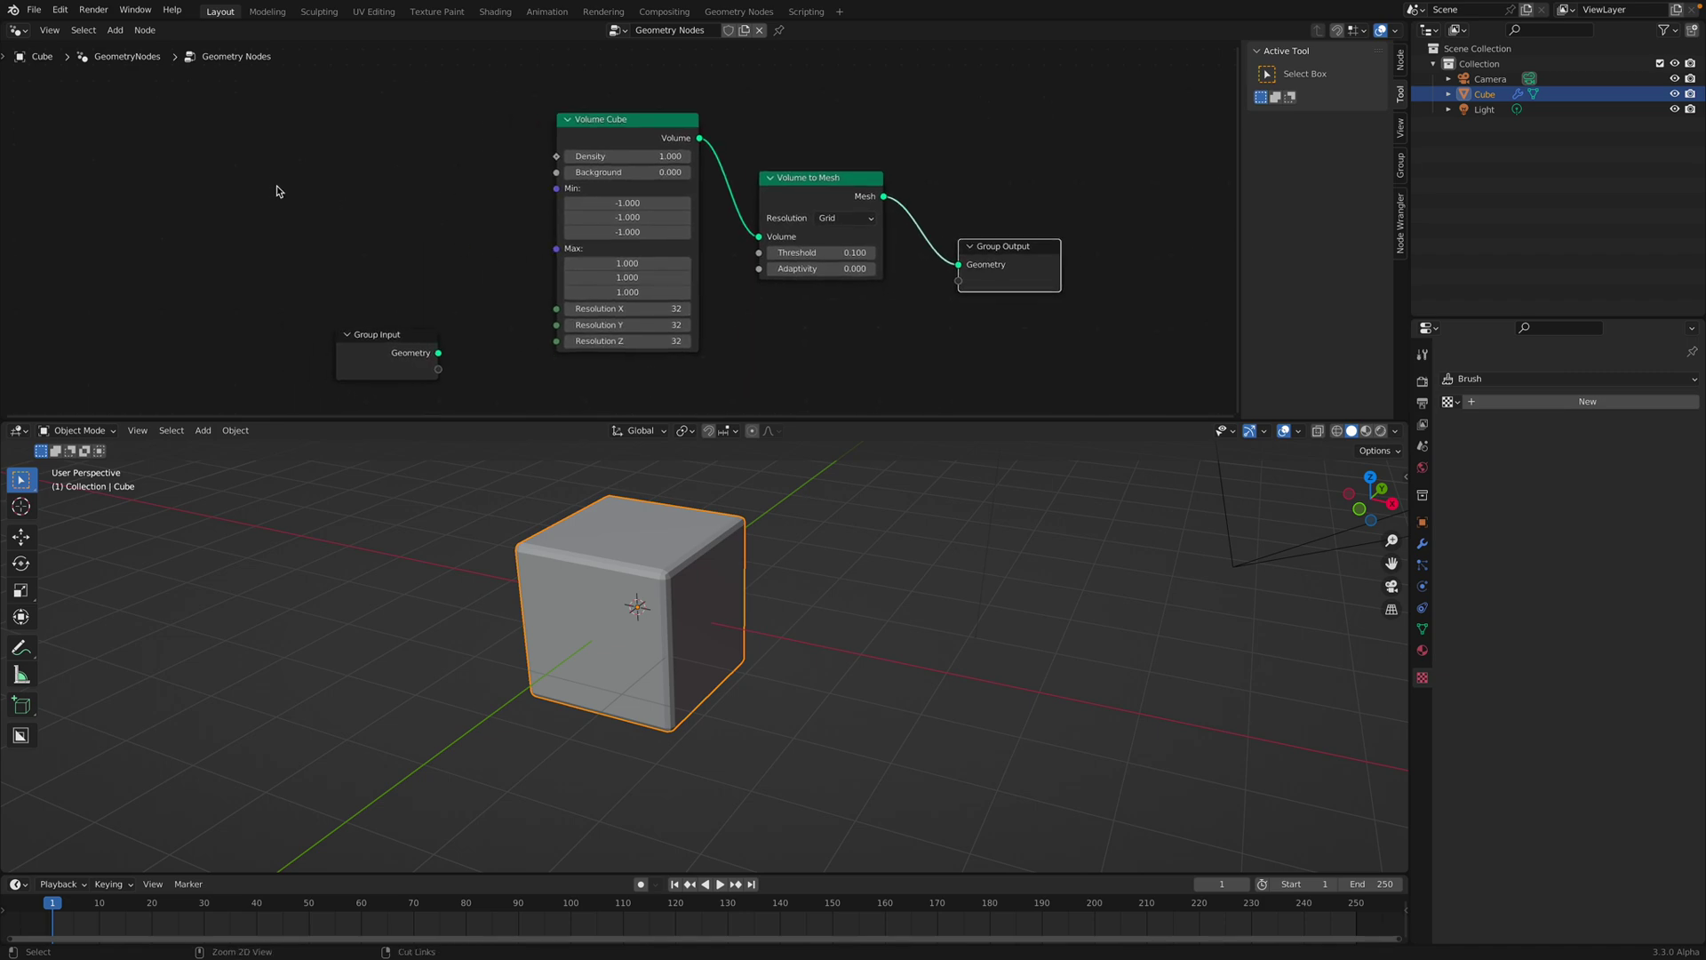
key("ctrl+s")
key("shift+a")
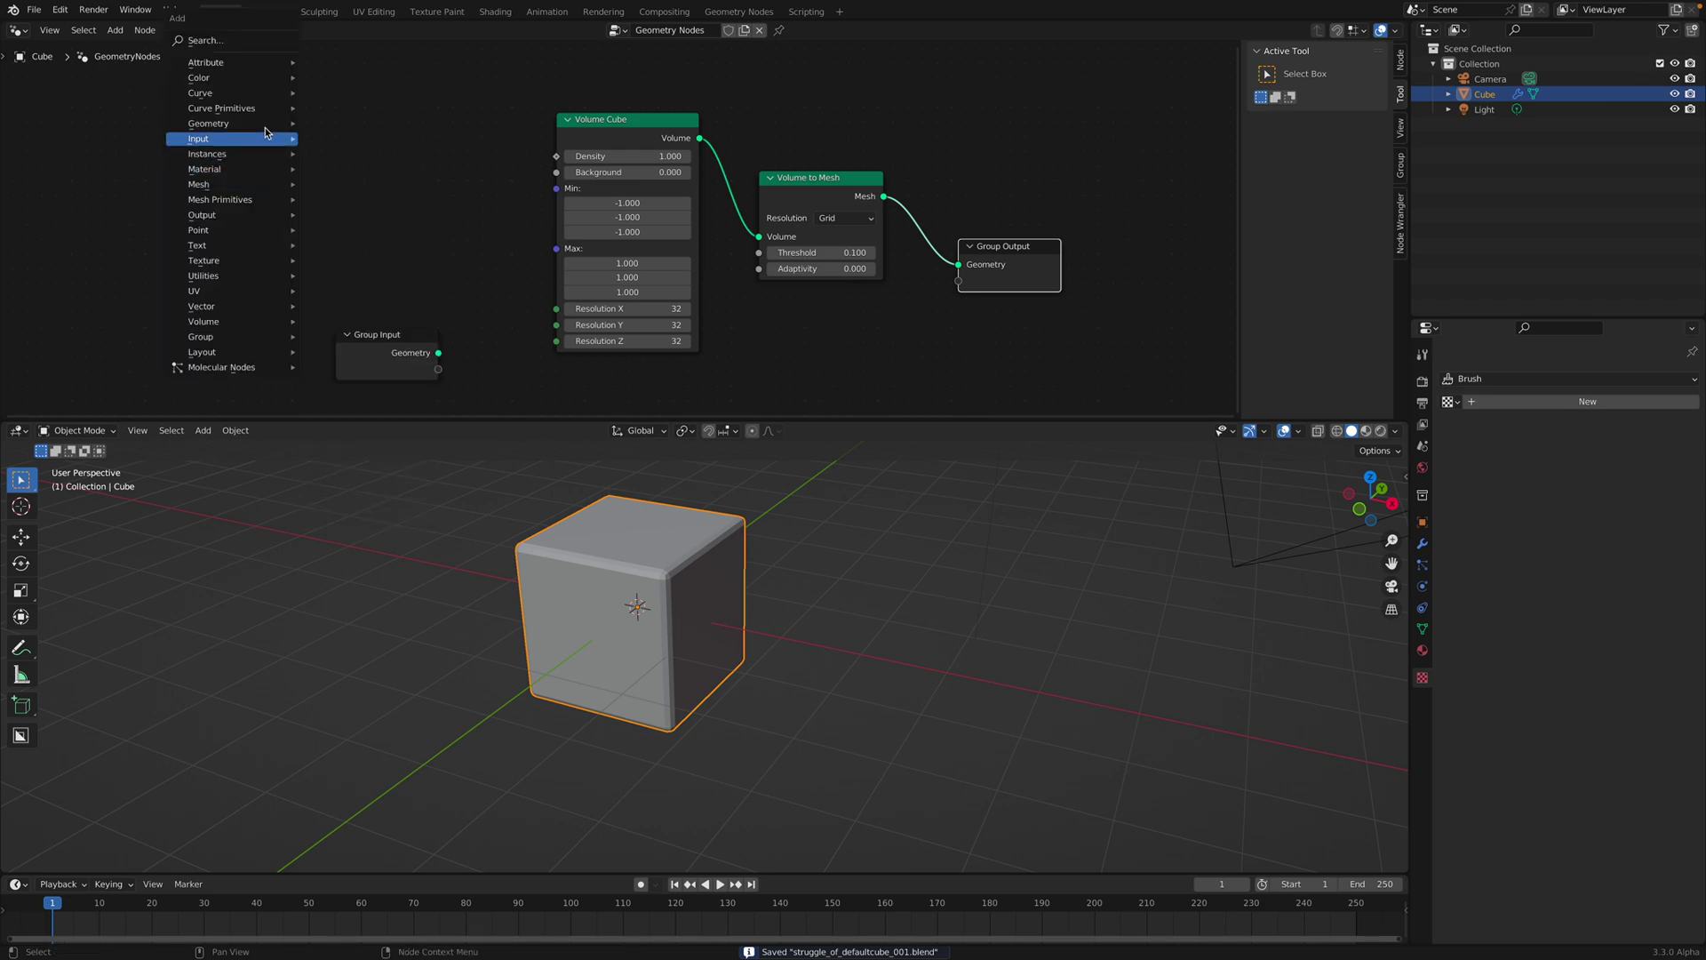
left_click(243, 45)
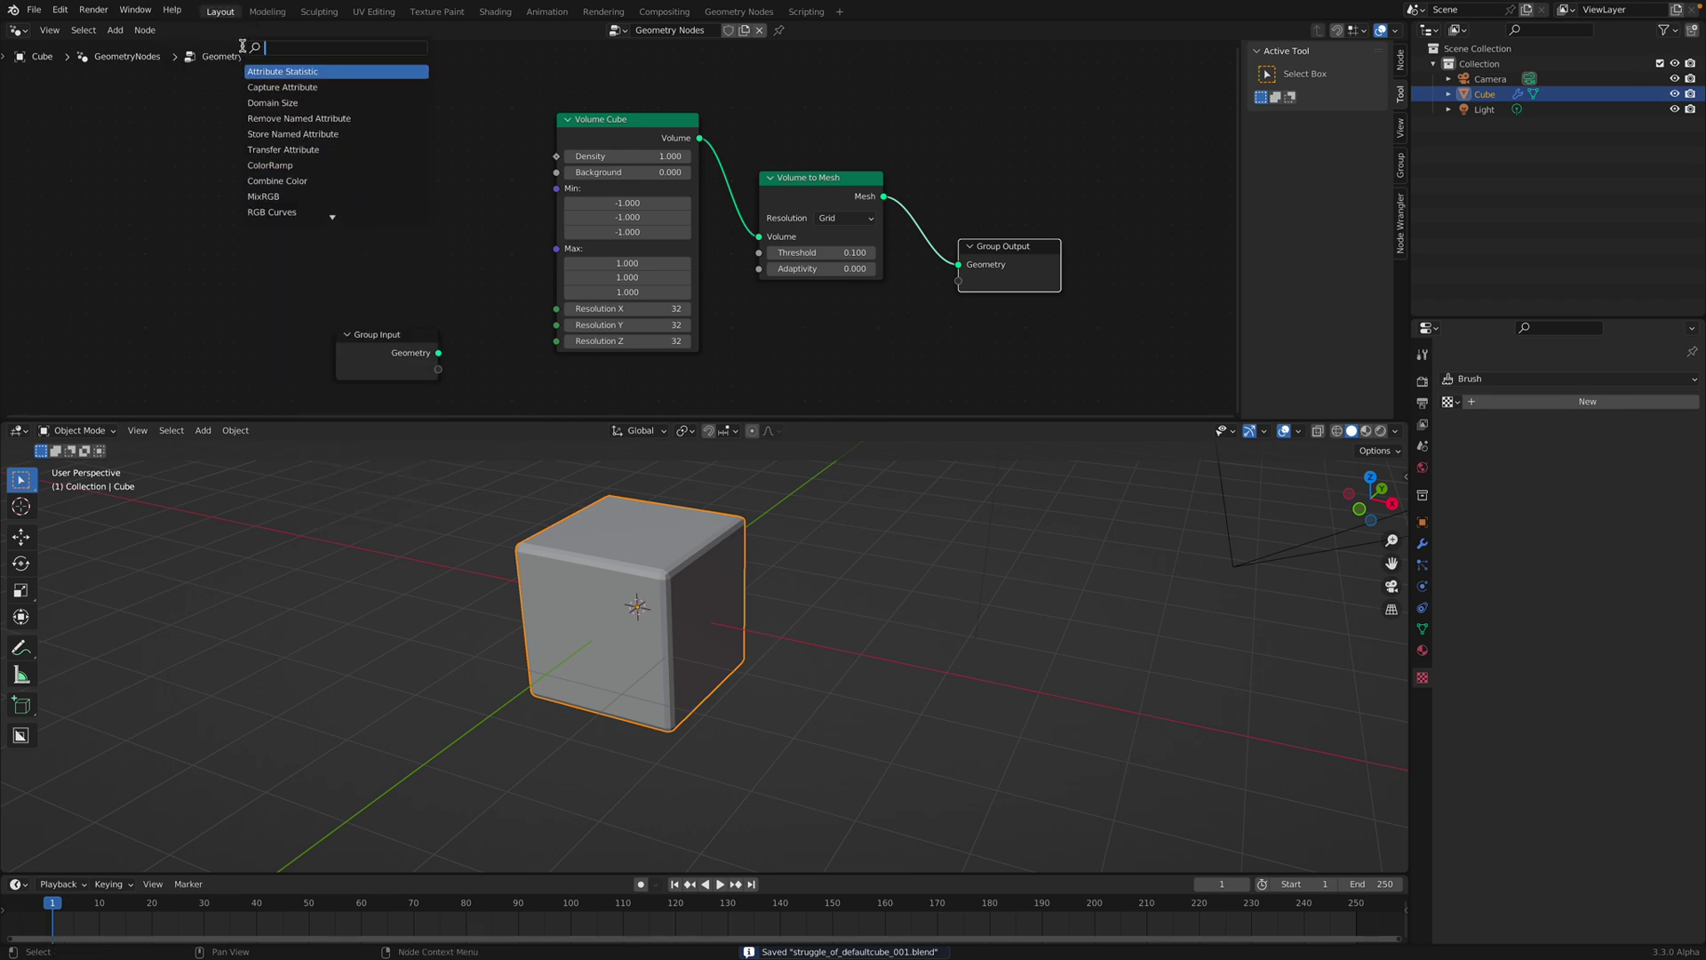
type("noise")
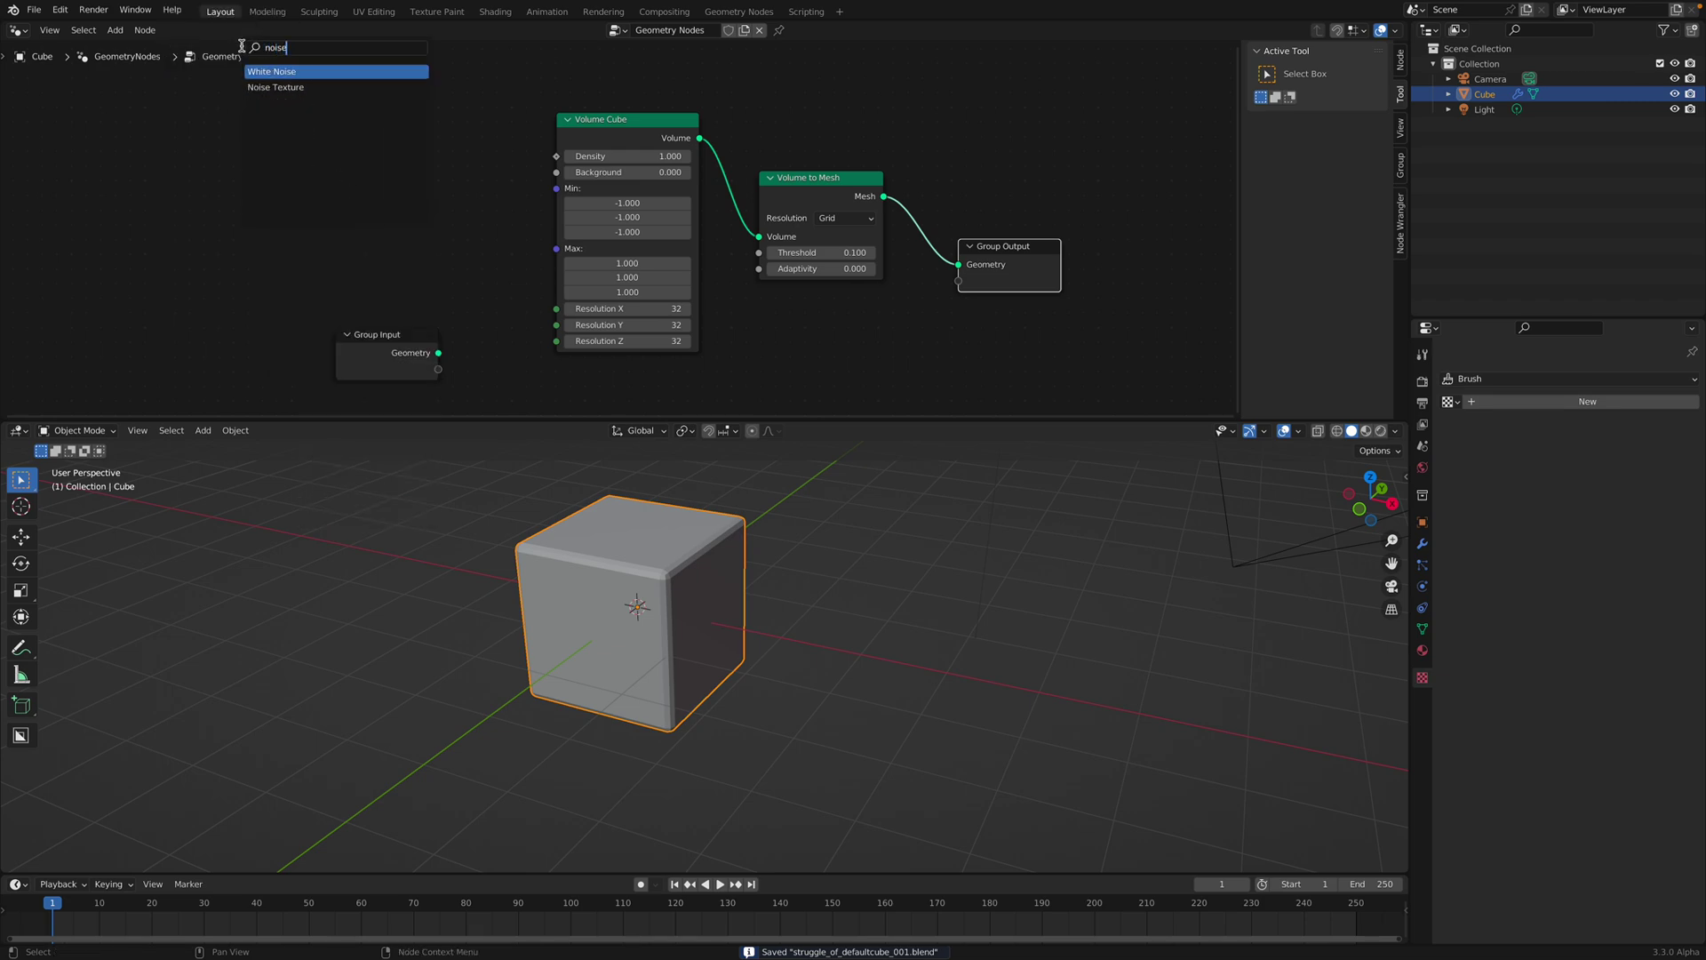
left_click(308, 86)
left_click(334, 71)
scroll(334, 71, "up", 1)
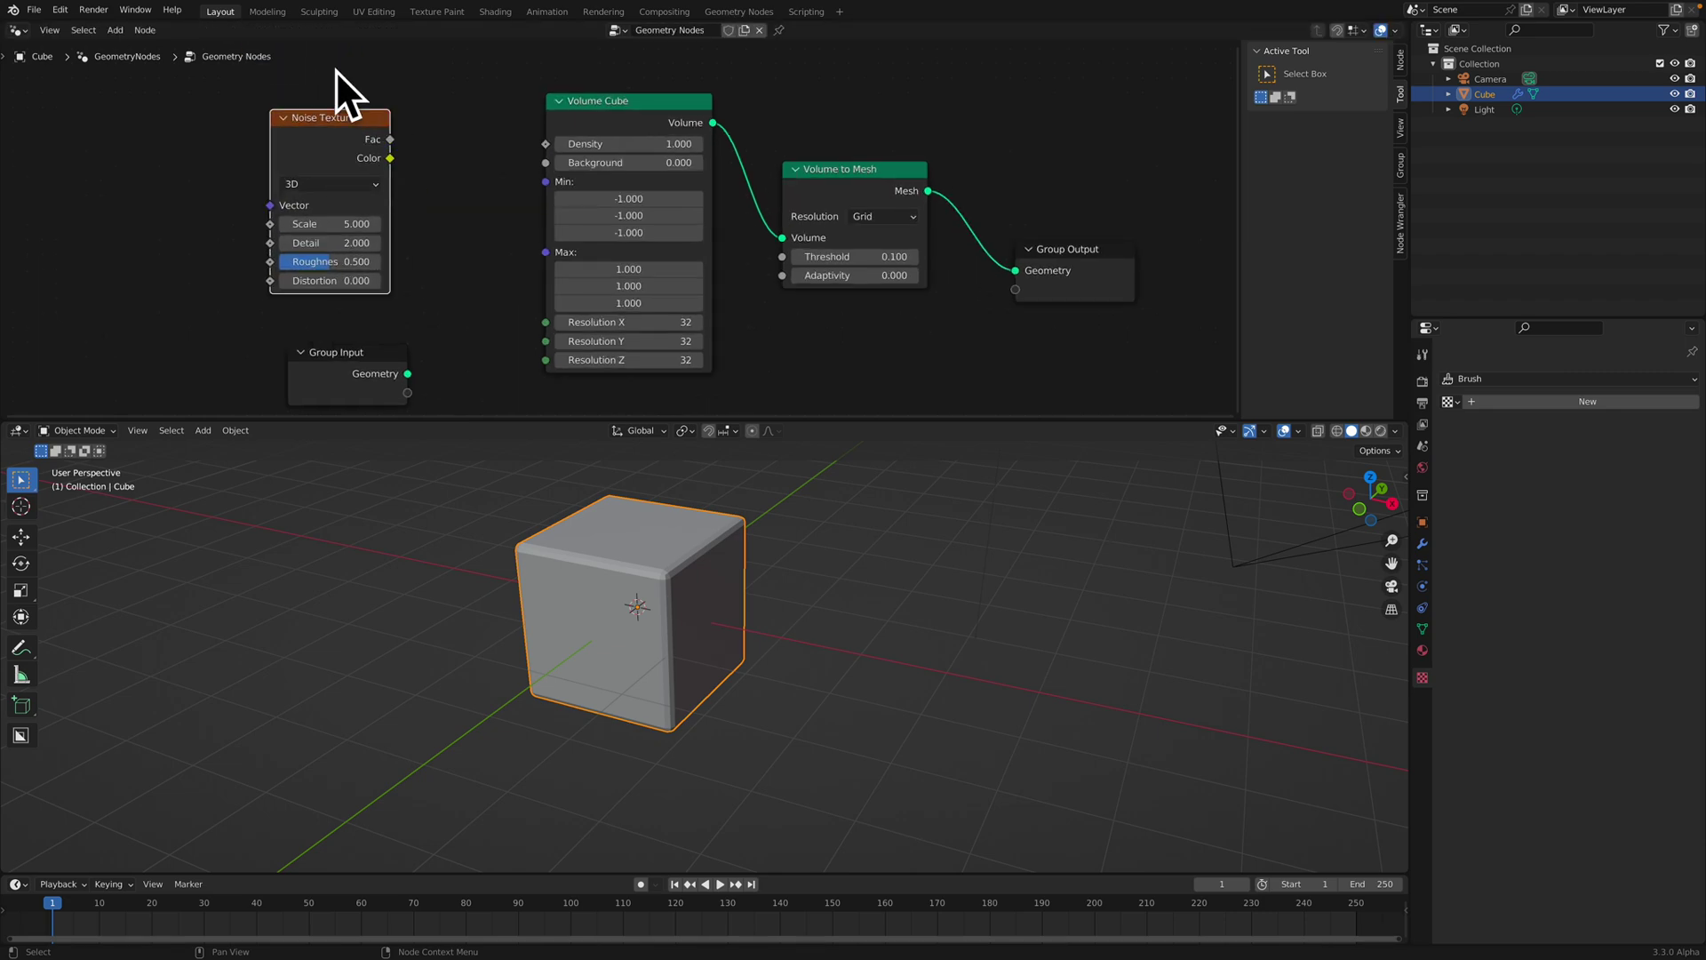
left_click_drag(330, 161, 349, 129)
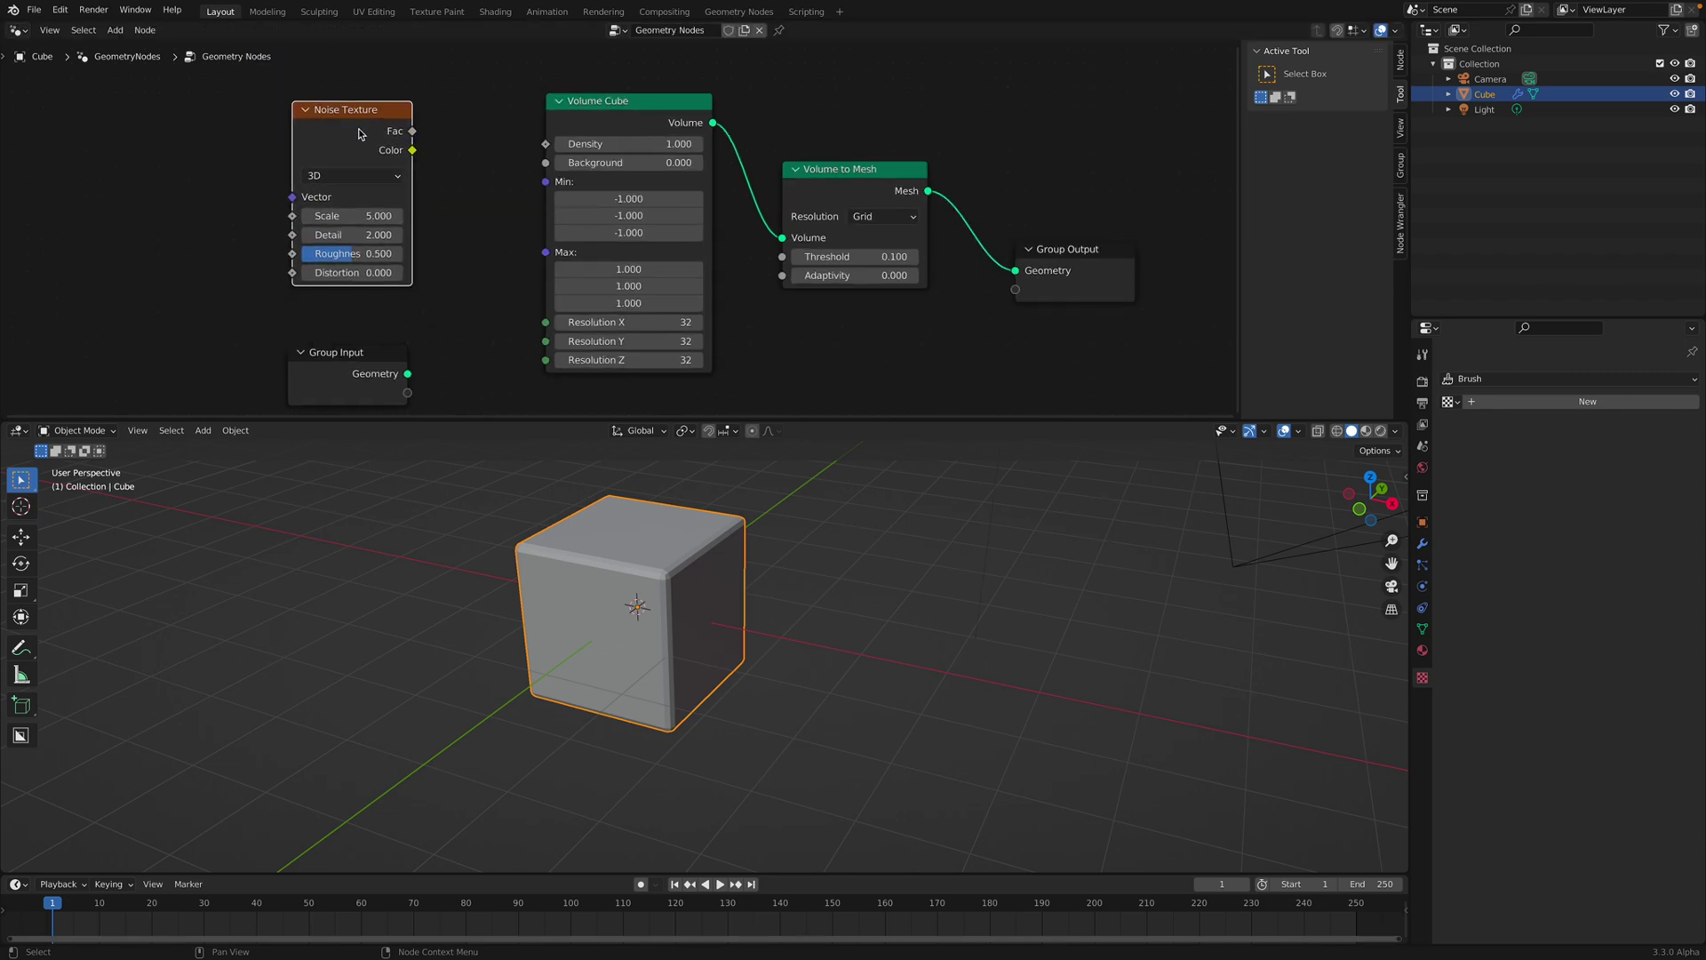
Step: Connect the Noise Texture's Fac output to the Volume Cube's Density input and set the noise Scale to 6.6
left_click_drag(414, 133, 546, 162)
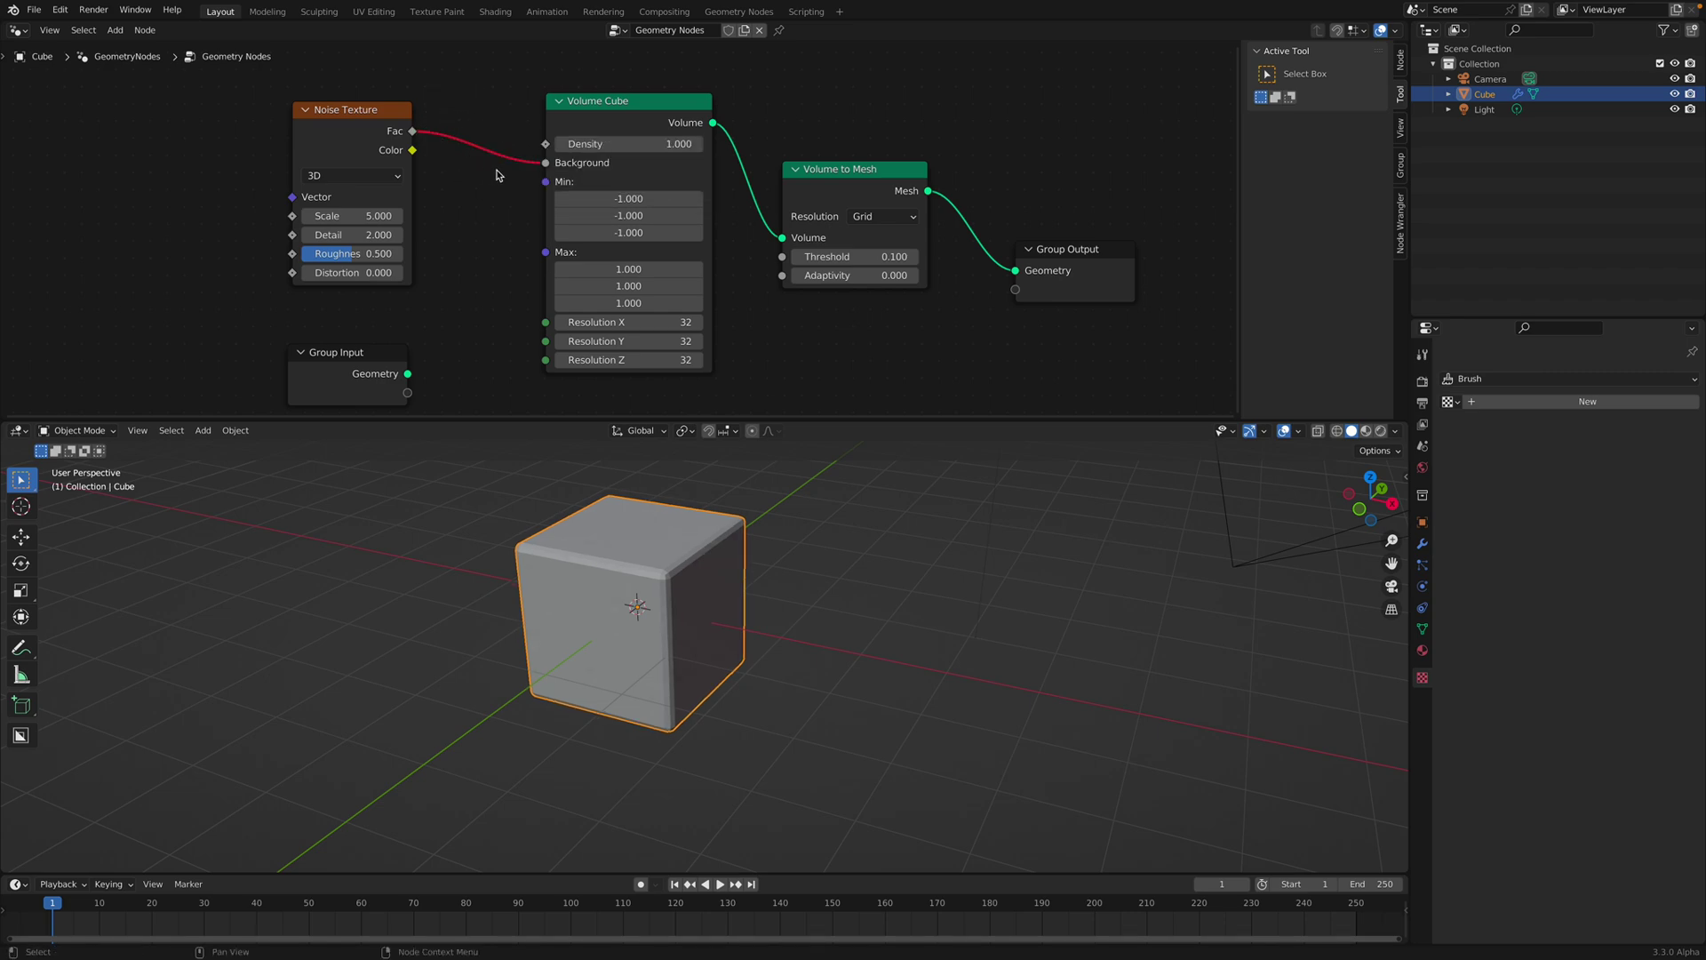
left_click_drag(544, 163, 543, 146)
left_click_drag(352, 113, 349, 105)
middle_click_drag(349, 211, 382, 209)
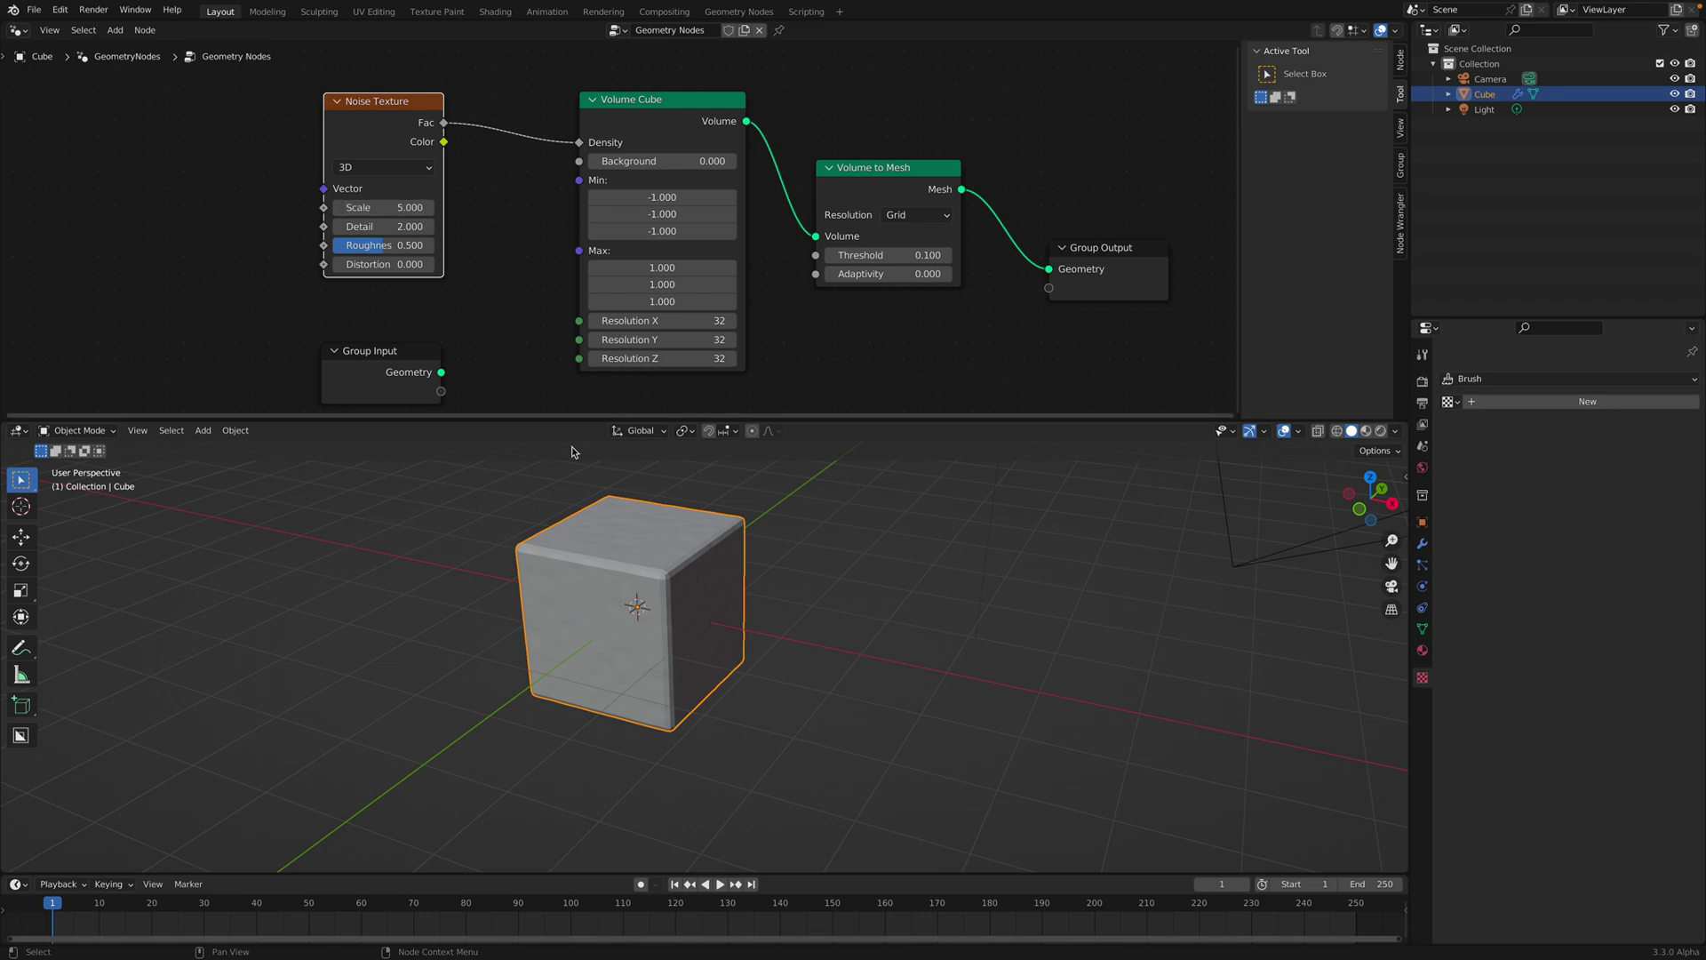
mouse_move(645, 564)
middle_mouse_down()
mouse_move(600, 498)
mouse_move(633, 582)
middle_mouse_up()
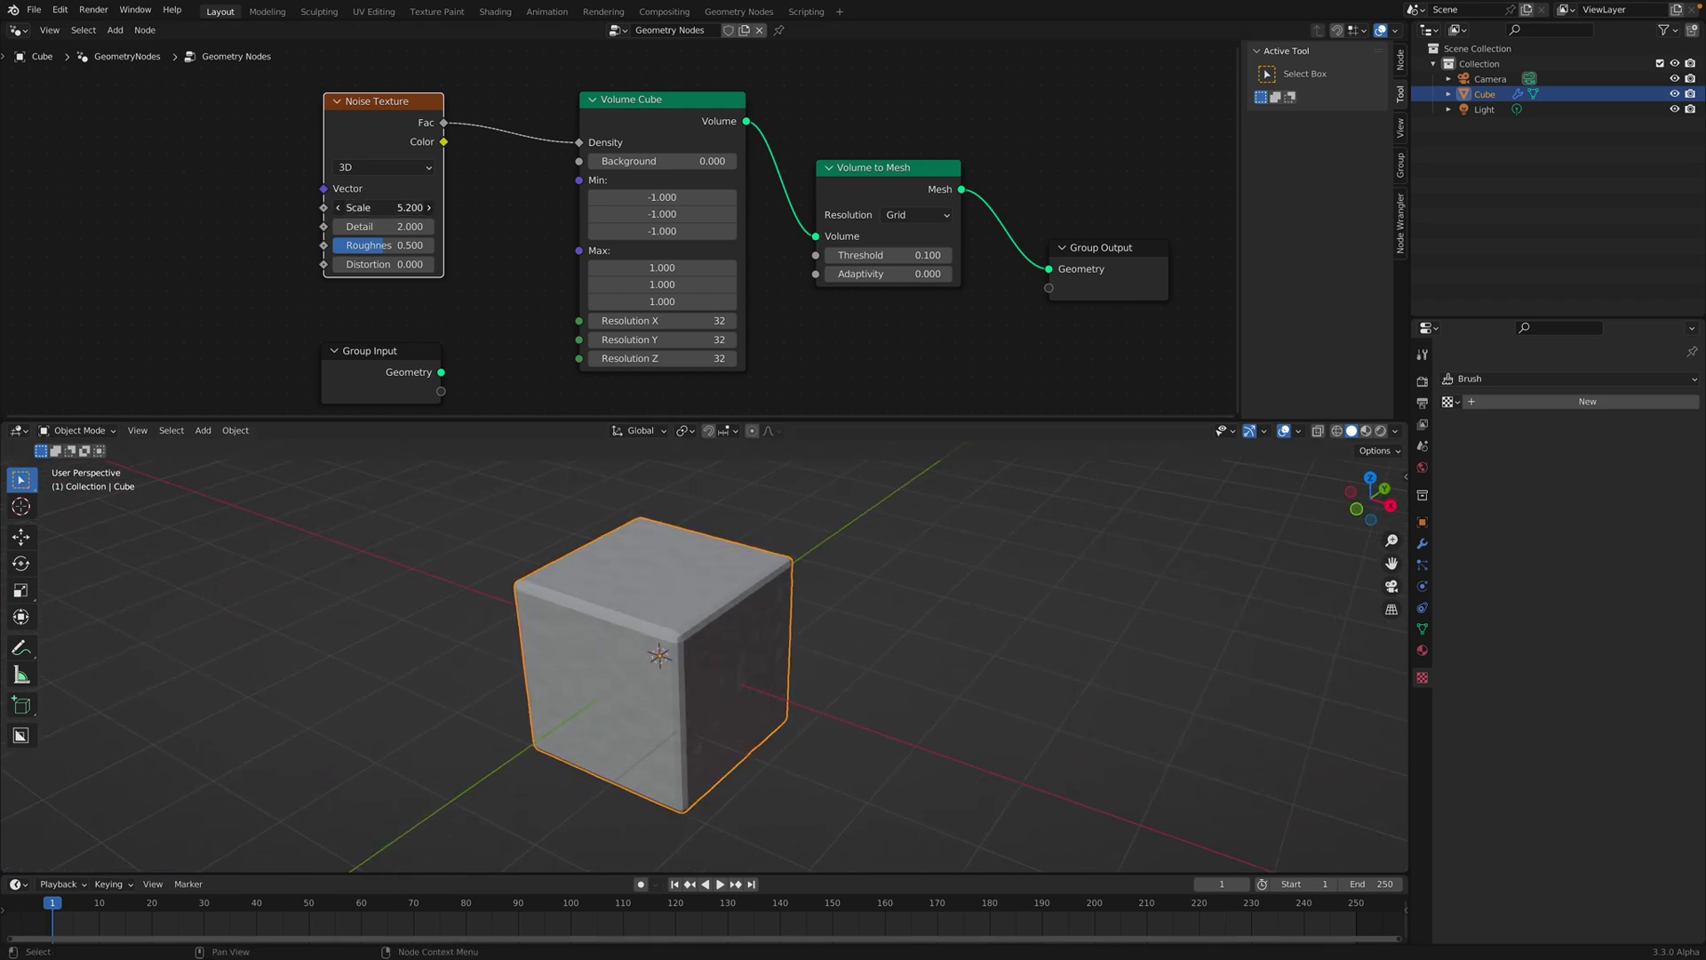
middle_click_drag(796, 693, 807, 669)
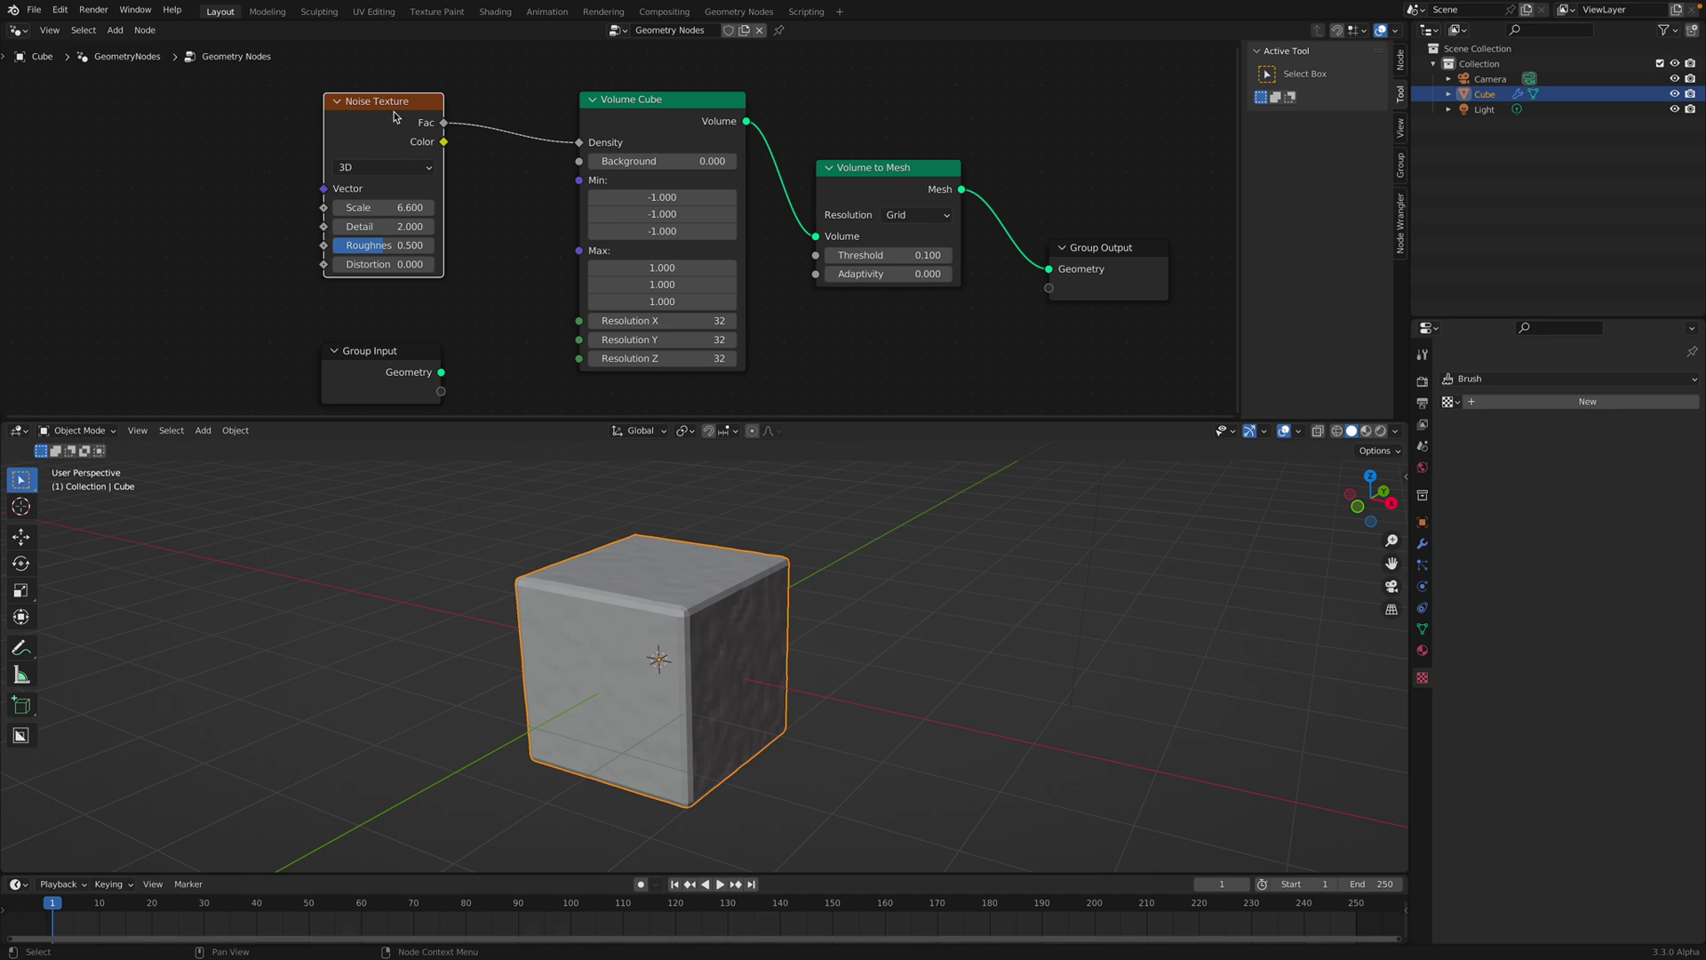
Step: Move the Noise Texture node away from the Volume Cube node and add a Map Range node between them
left_click_drag(394, 112, 259, 97)
middle_click_drag(370, 137, 387, 148)
key("shift+a")
left_click(385, 150)
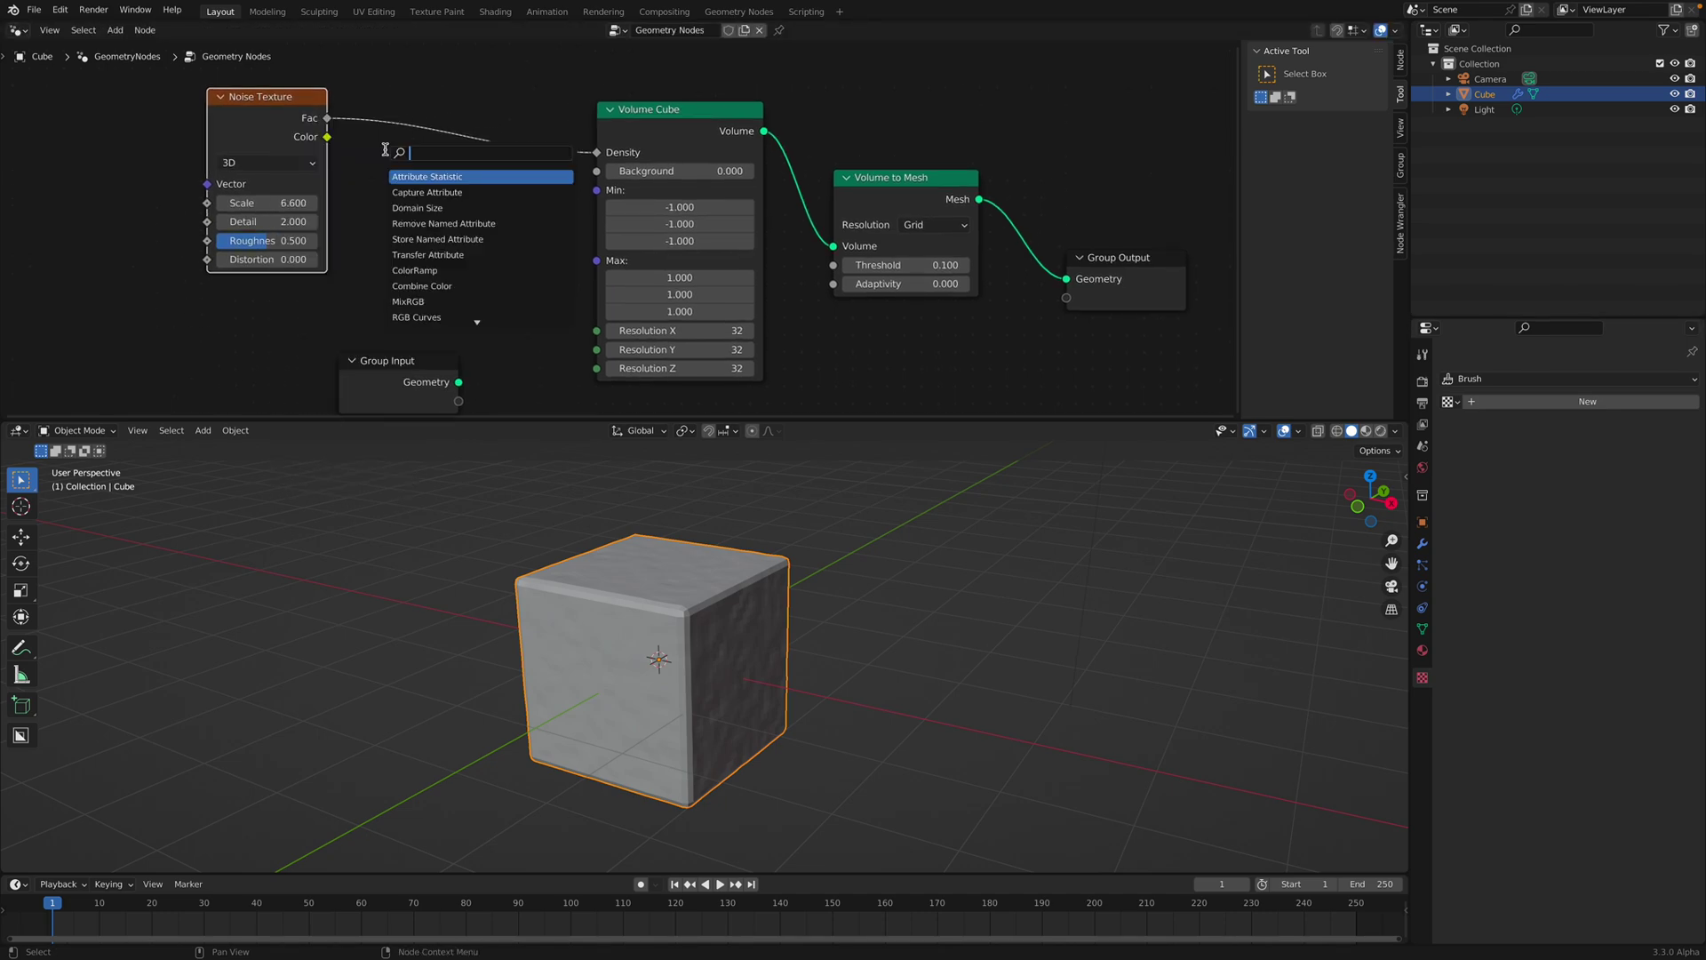
type("map")
left_click(438, 175)
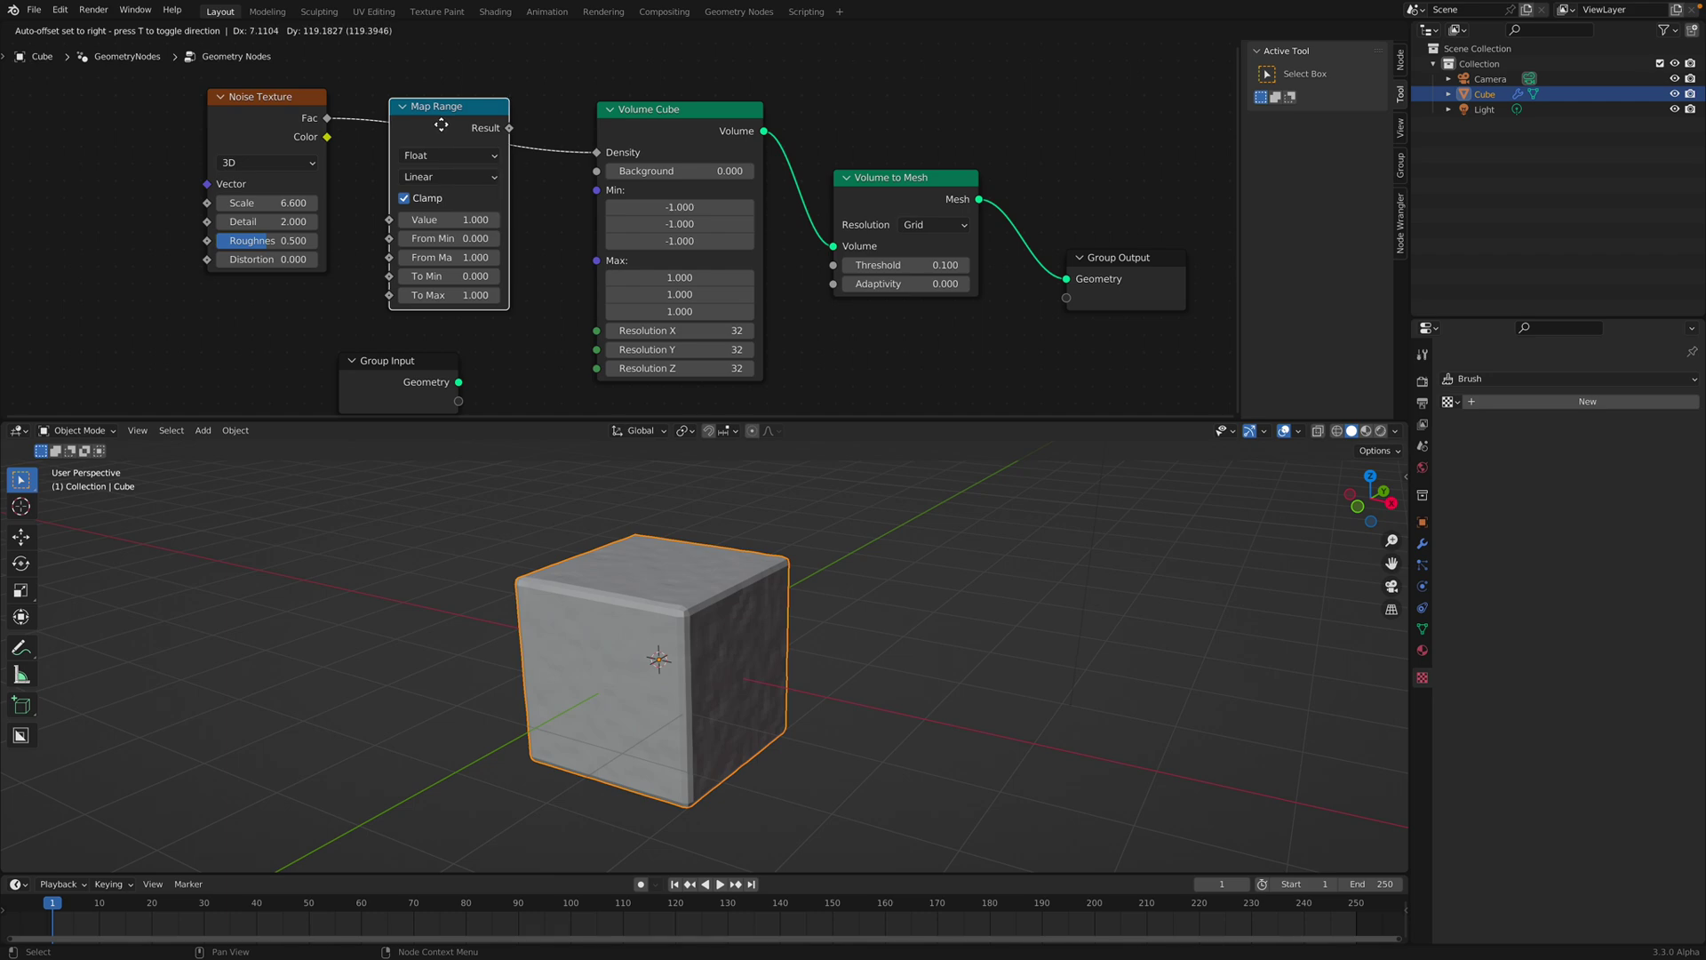
left_click(421, 175)
Step: Try a higher Threshold on the Volume to Mesh node and undo the change
left_click_drag(907, 265, 955, 265)
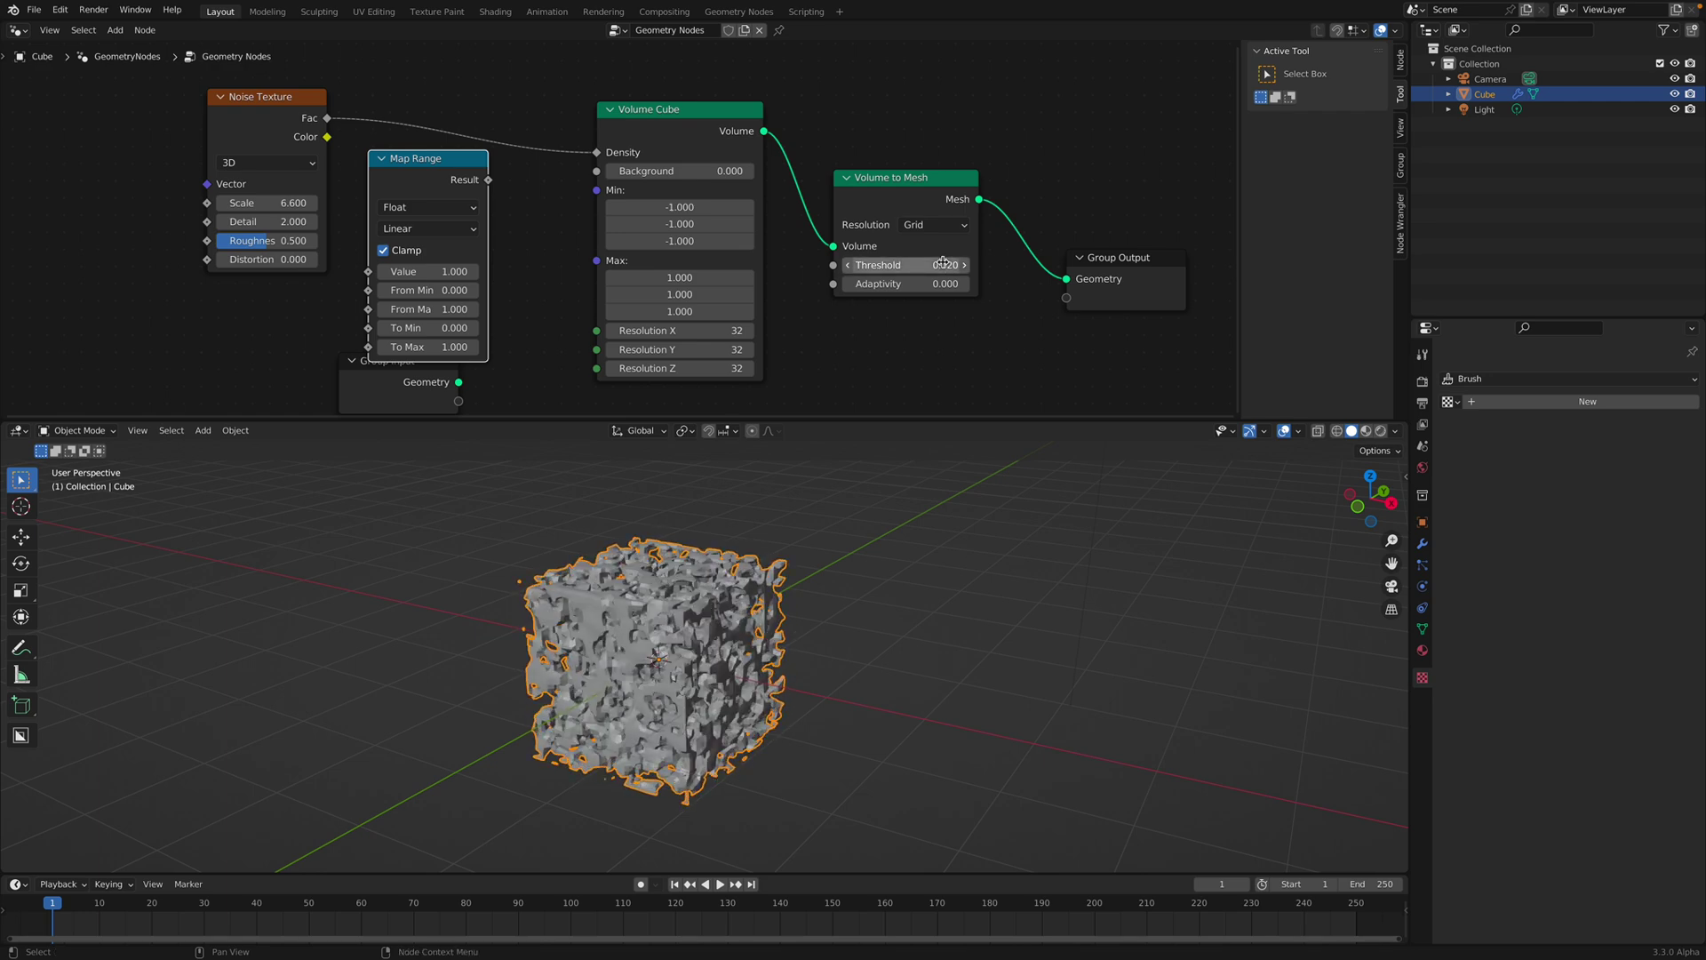
key("ctrl+z")
left_click_drag(908, 204, 908, 201)
Step: Insert the Map Range node into the noise-to-Density link, set From Min to 0.32 and From Max to 1.06, and save the file
left_click_drag(420, 168, 428, 115)
middle_click_drag(451, 141, 491, 148)
left_click_drag(519, 245, 608, 266, "shift")
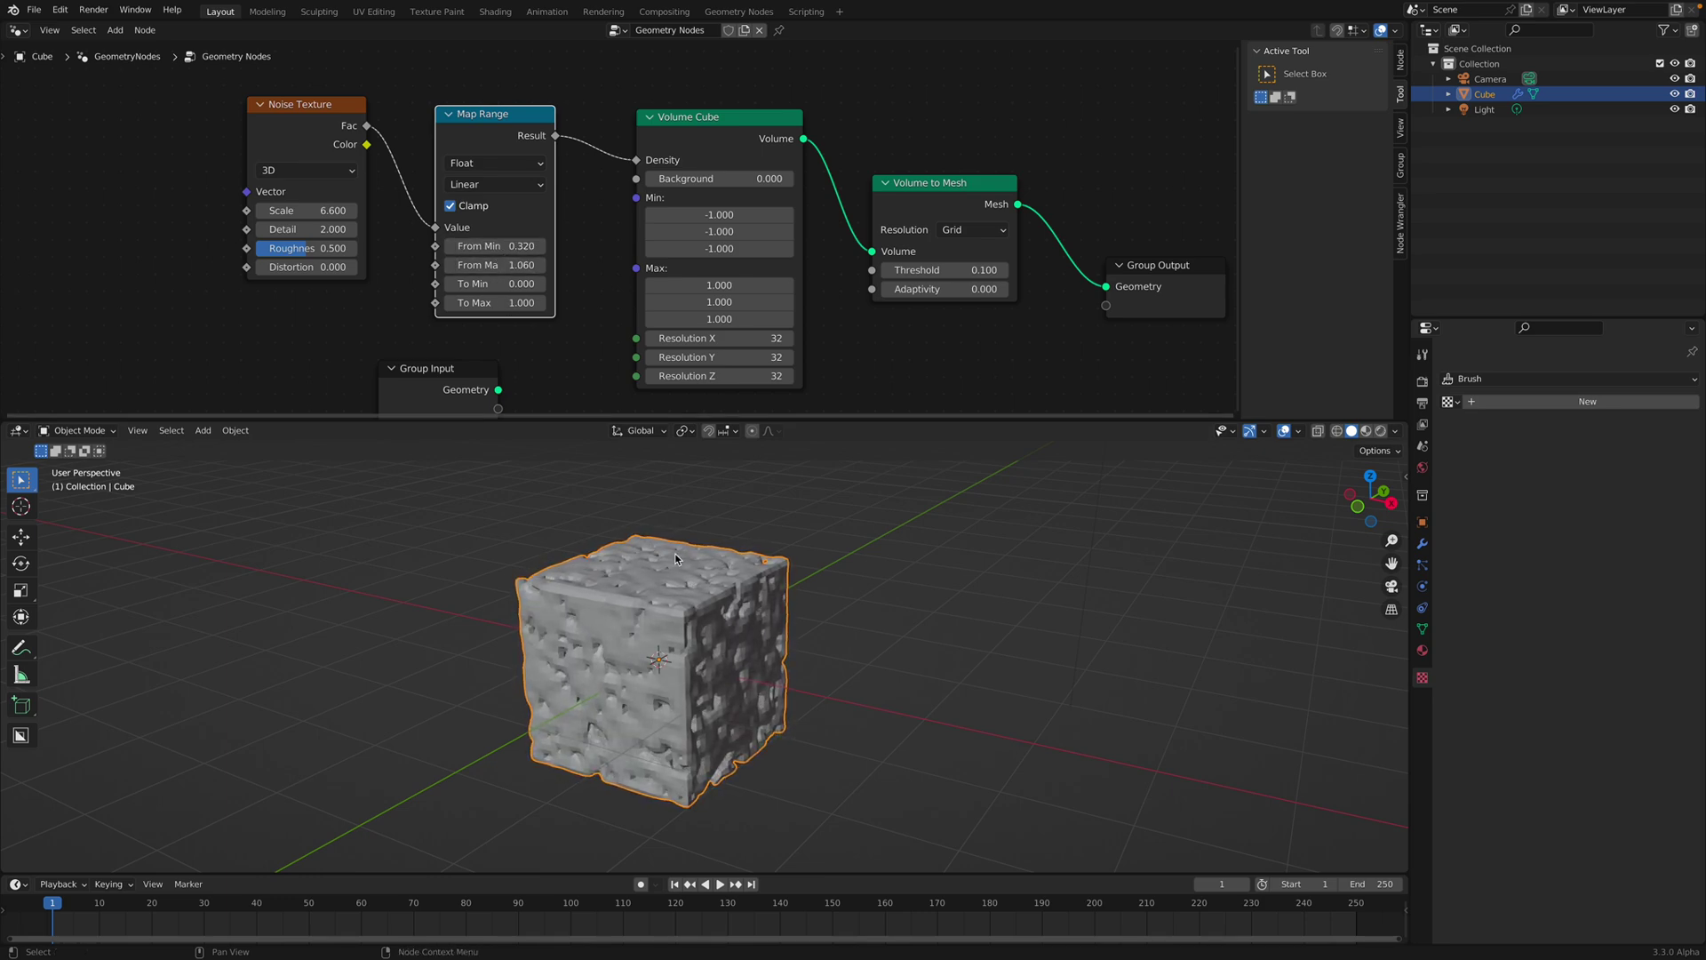
key("ctrl+s")
middle_click_drag(709, 622, 698, 623)
scroll(698, 623, "up", 1)
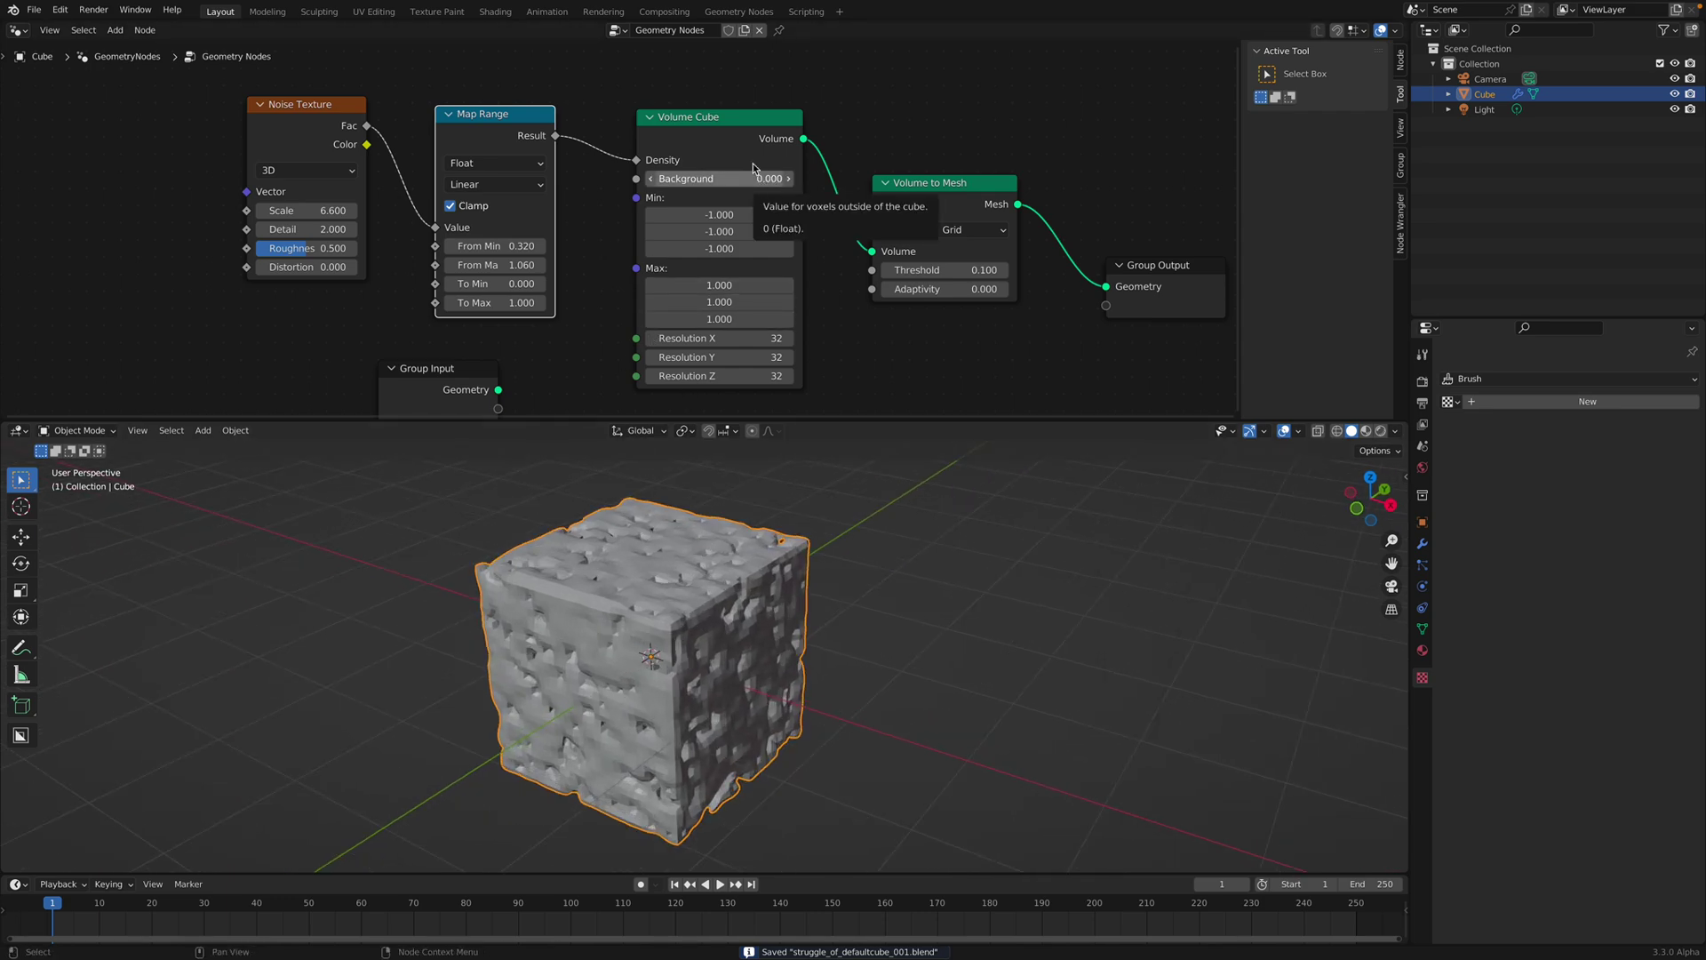
Step: Move the Volume Cube and Volume to Mesh nodes slightly upward
left_click_drag(740, 124, 749, 95)
left_click_drag(922, 187, 923, 177)
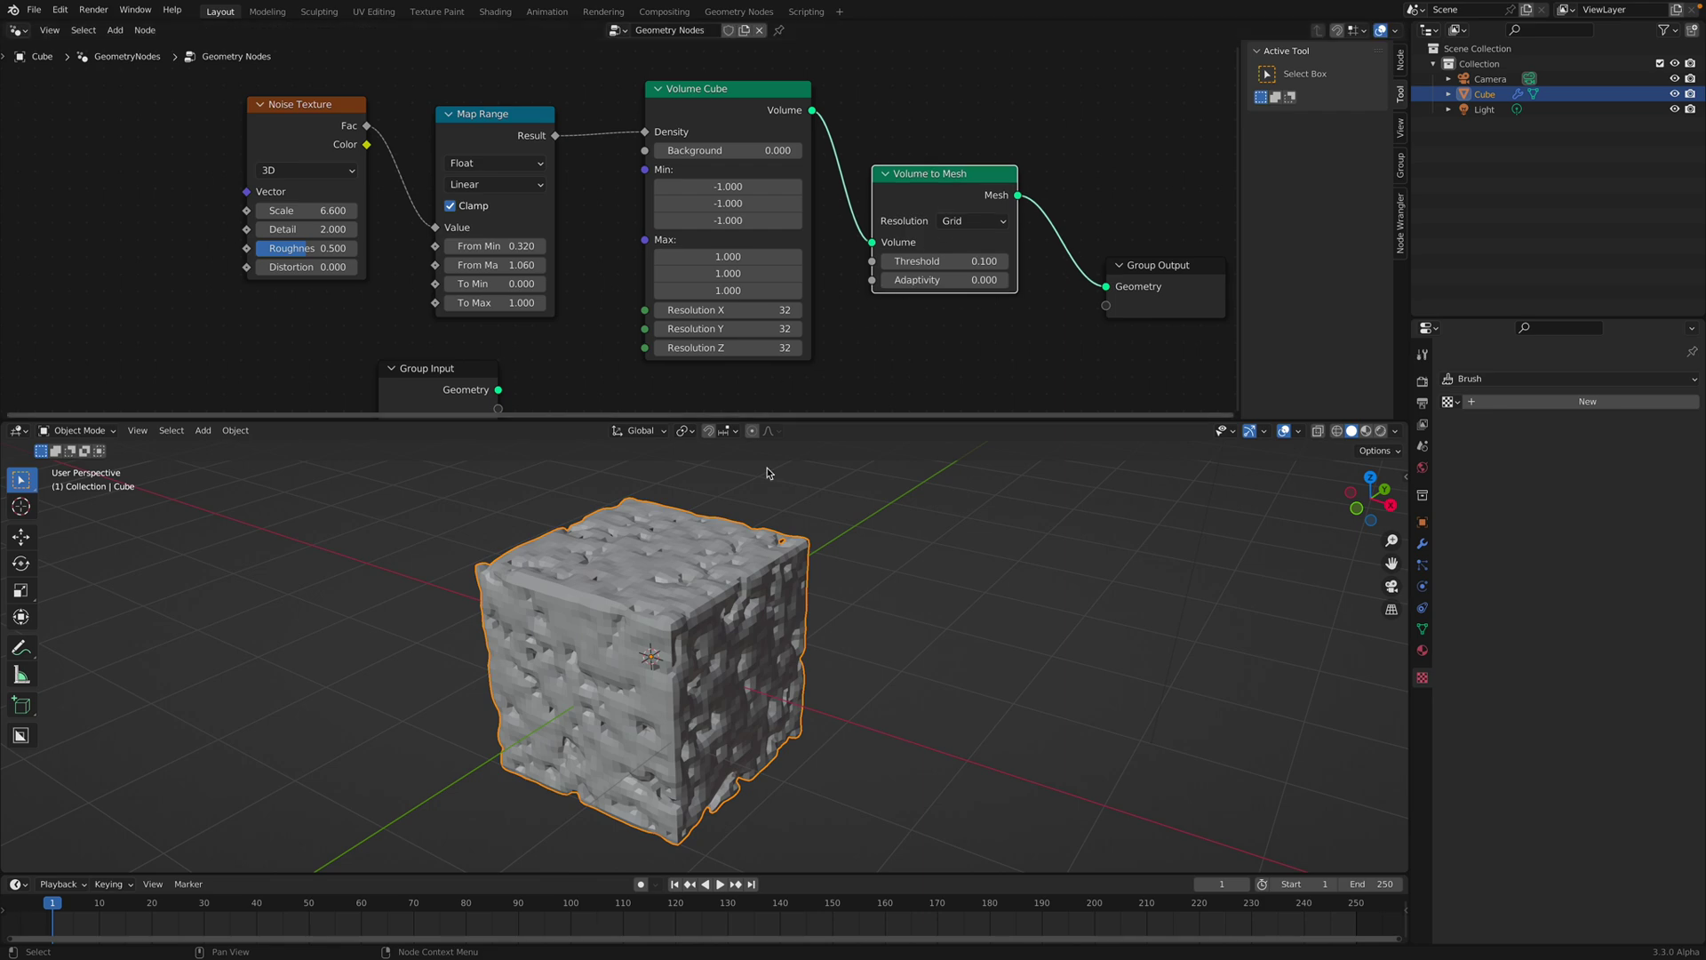
middle_click_drag(769, 473, 702, 656)
Step: Set the Noise Texture's Scale to 2.42 and save the file
middle_click_drag(442, 245, 495, 242)
left_click_drag(381, 208, 340, 208)
middle_click_drag(793, 695, 800, 737)
key("ctrl+s")
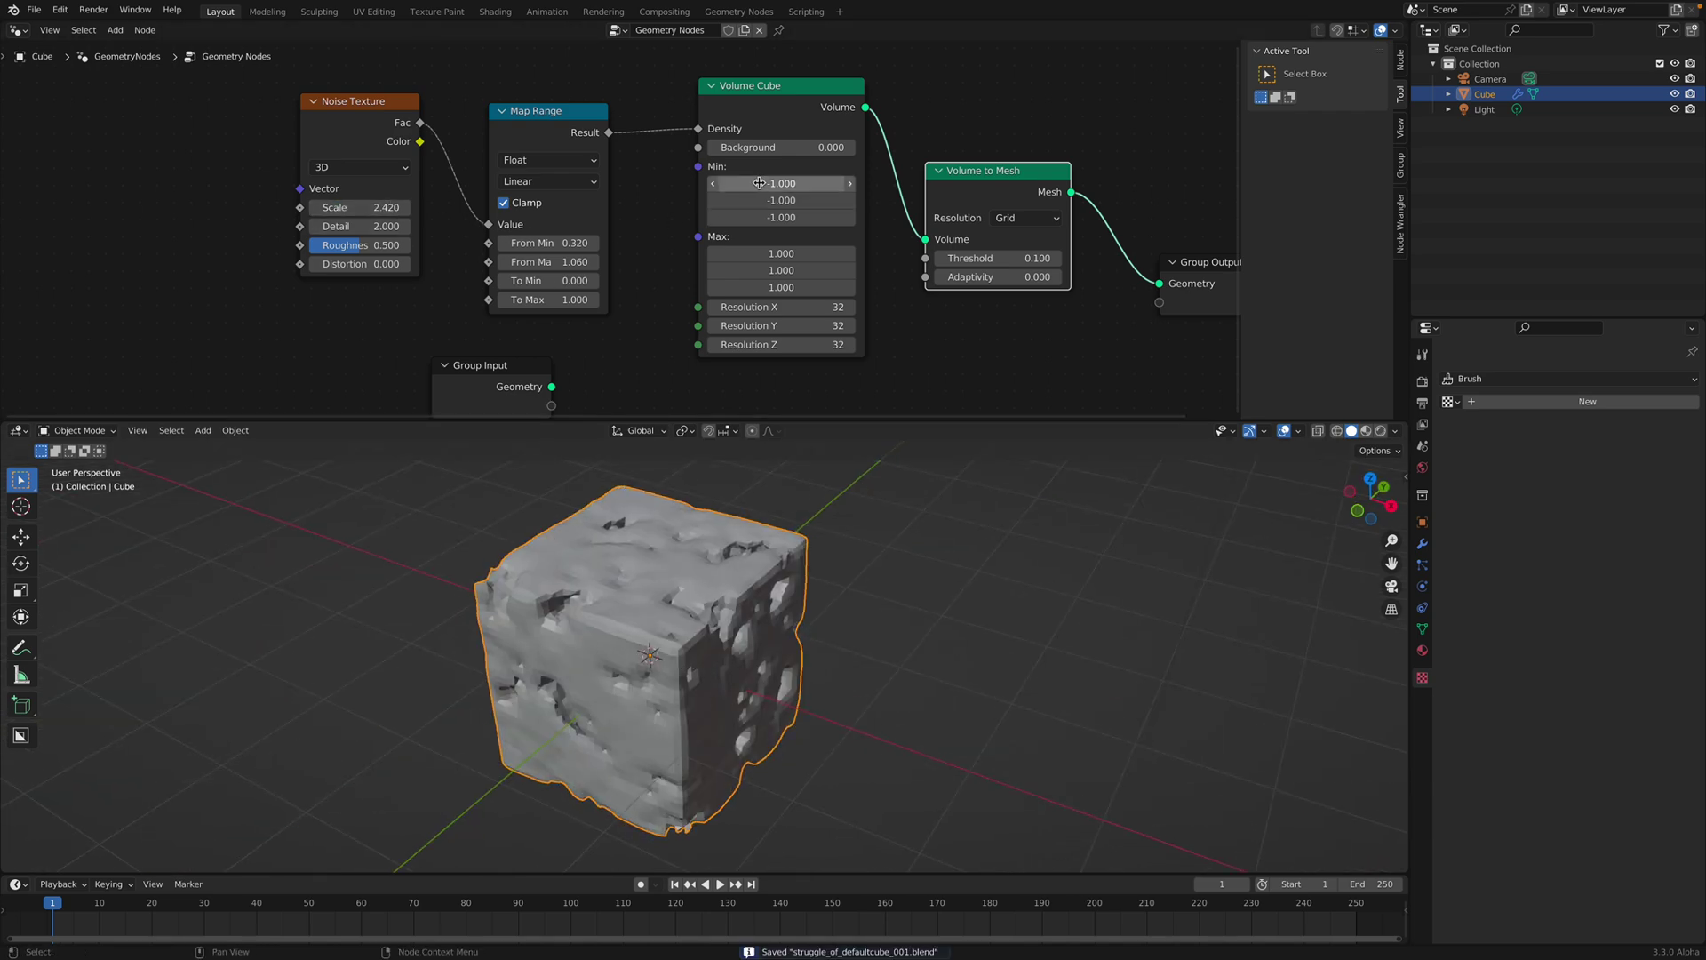
Step: Try a Min X of -1.4 on the Volume Cube node and restore it to -1
mouse_move(759, 183)
left_mouse_down()
mouse_move(709, 183)
mouse_move(764, 184)
left_mouse_up()
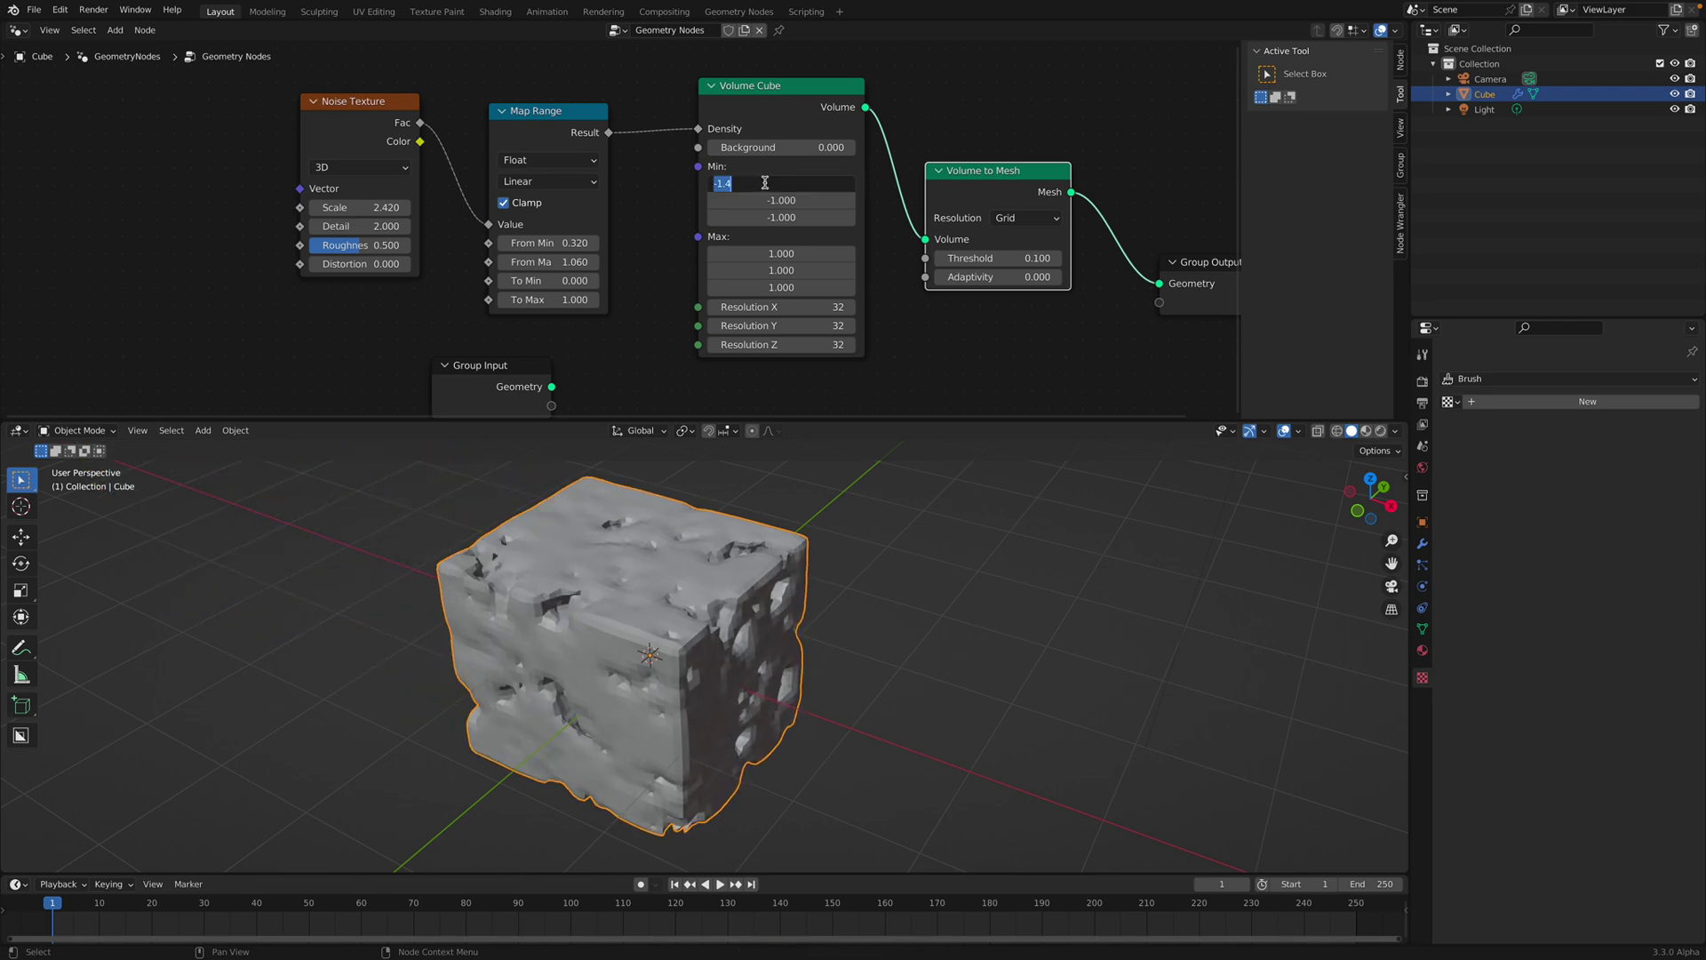
type("-1")
key("Return")
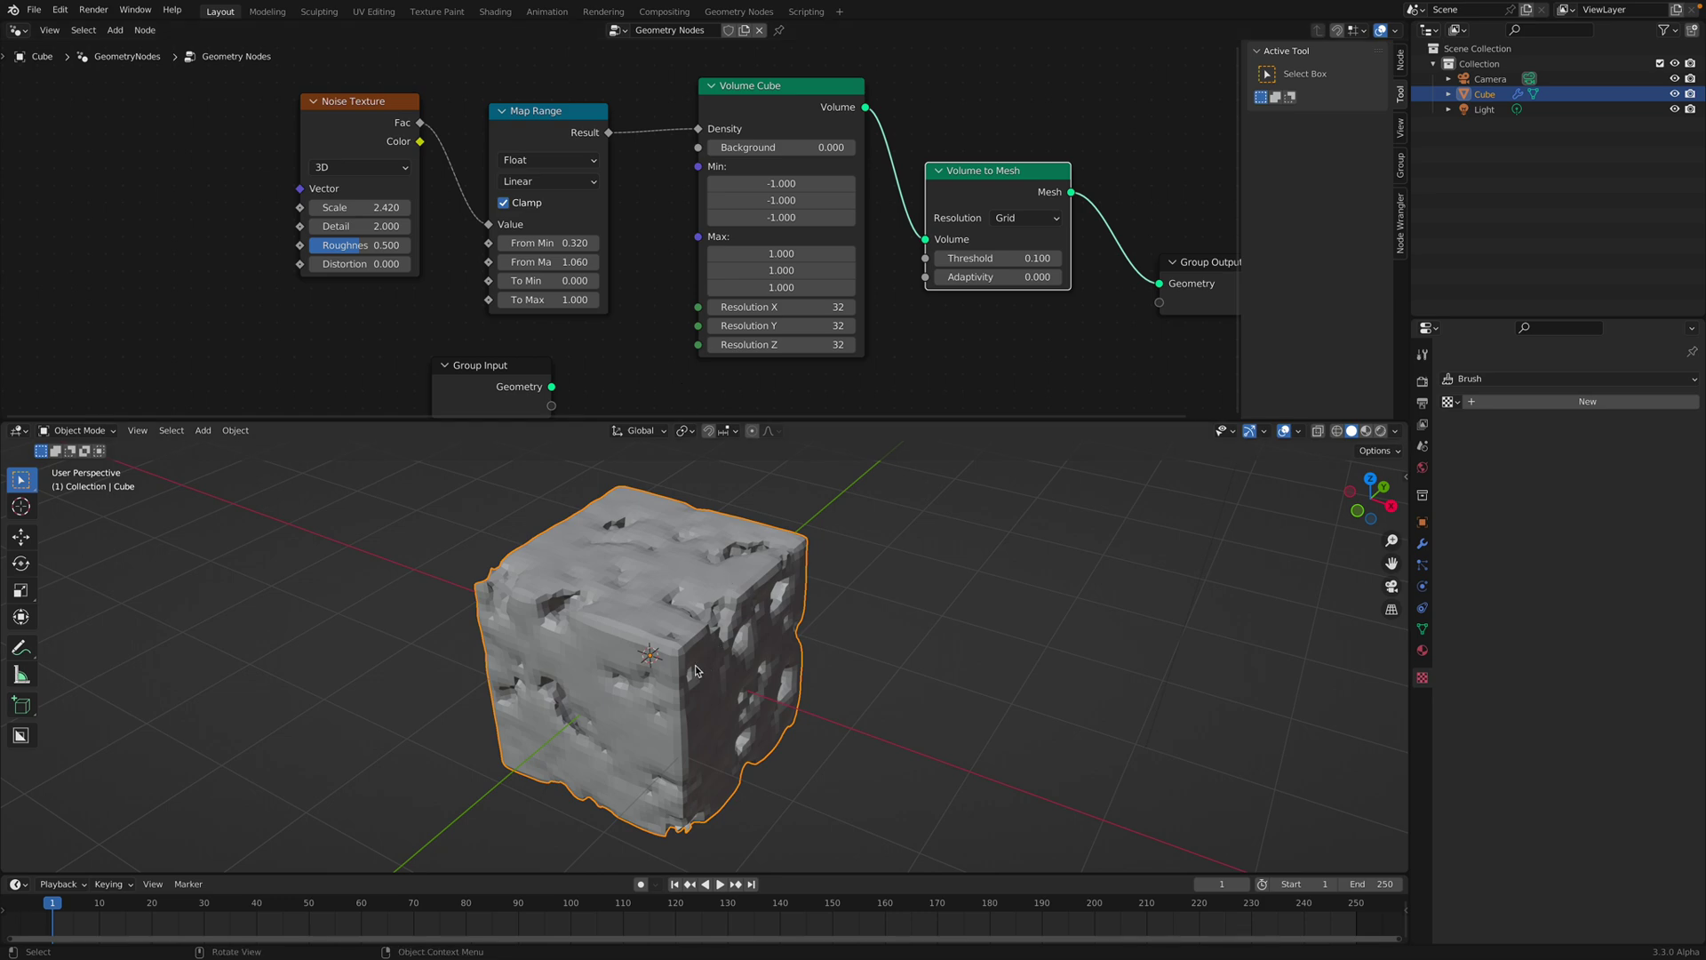
Step: Set the Noise Texture's Scale to 2.64
middle_click_drag(675, 627, 626, 468)
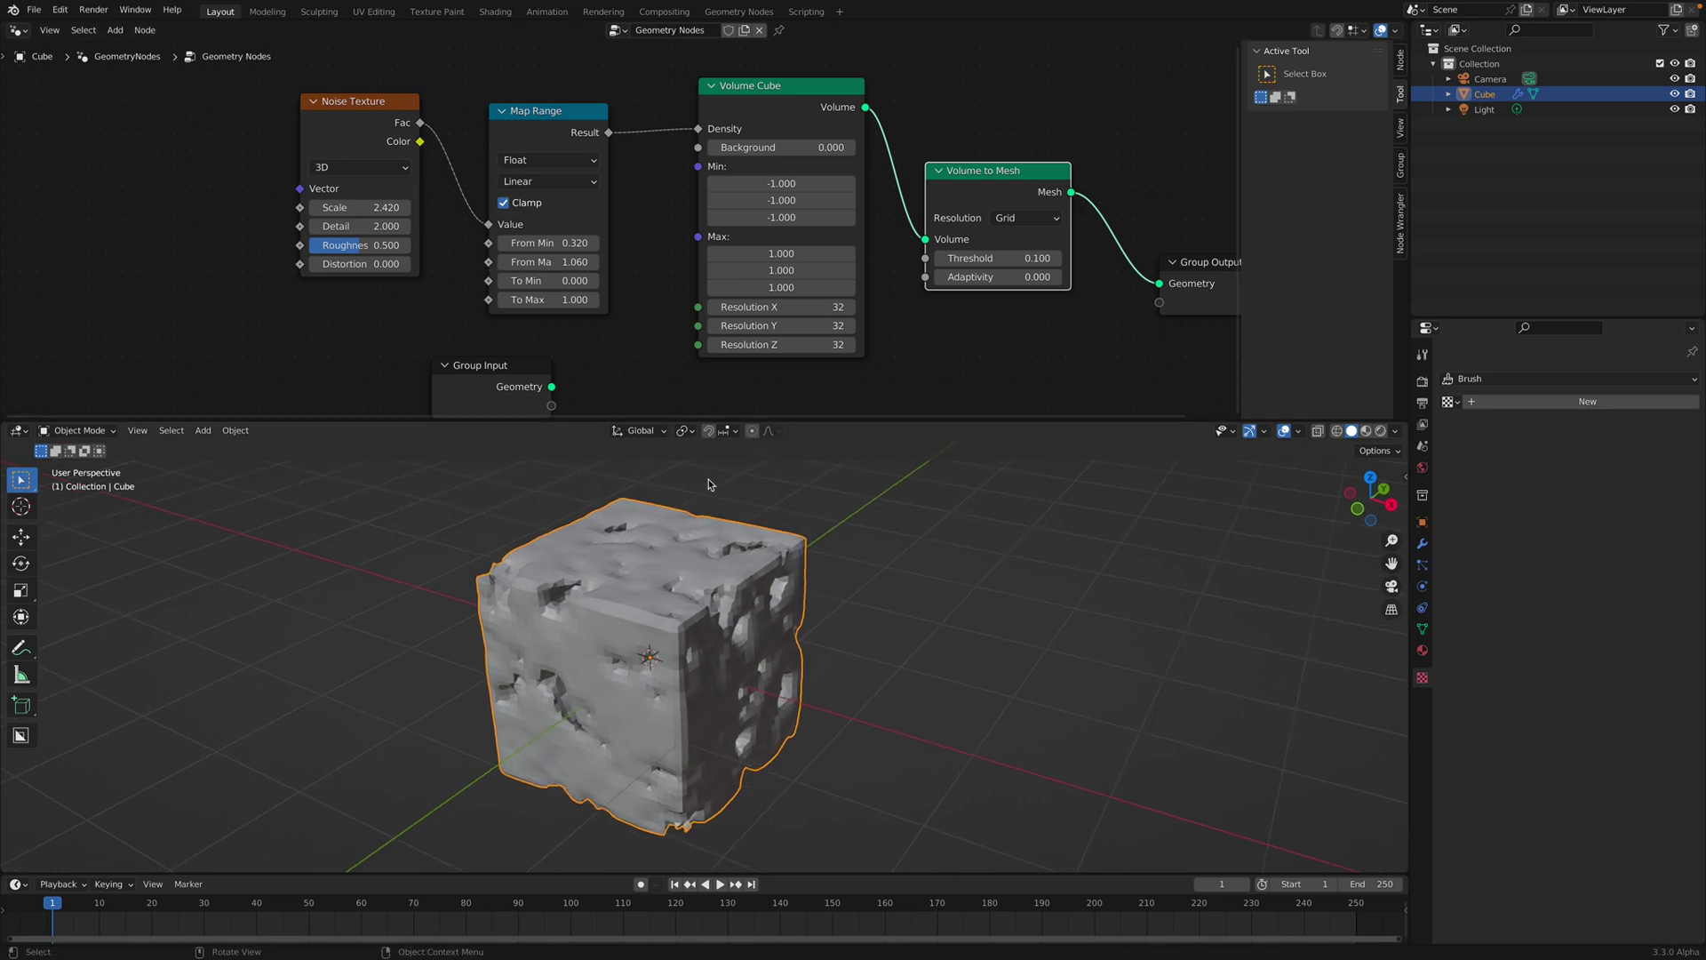
left_click_drag(360, 207, 411, 207)
middle_click_drag(640, 640, 777, 591)
Step: Make room before the Group Output, insert a Set Shade Smooth node after Volume to Mesh, and save the file
middle_click_drag(1165, 307, 1042, 308)
left_click_drag(1131, 273, 1170, 276)
key("shift+a")
left_click(1054, 206)
type("set")
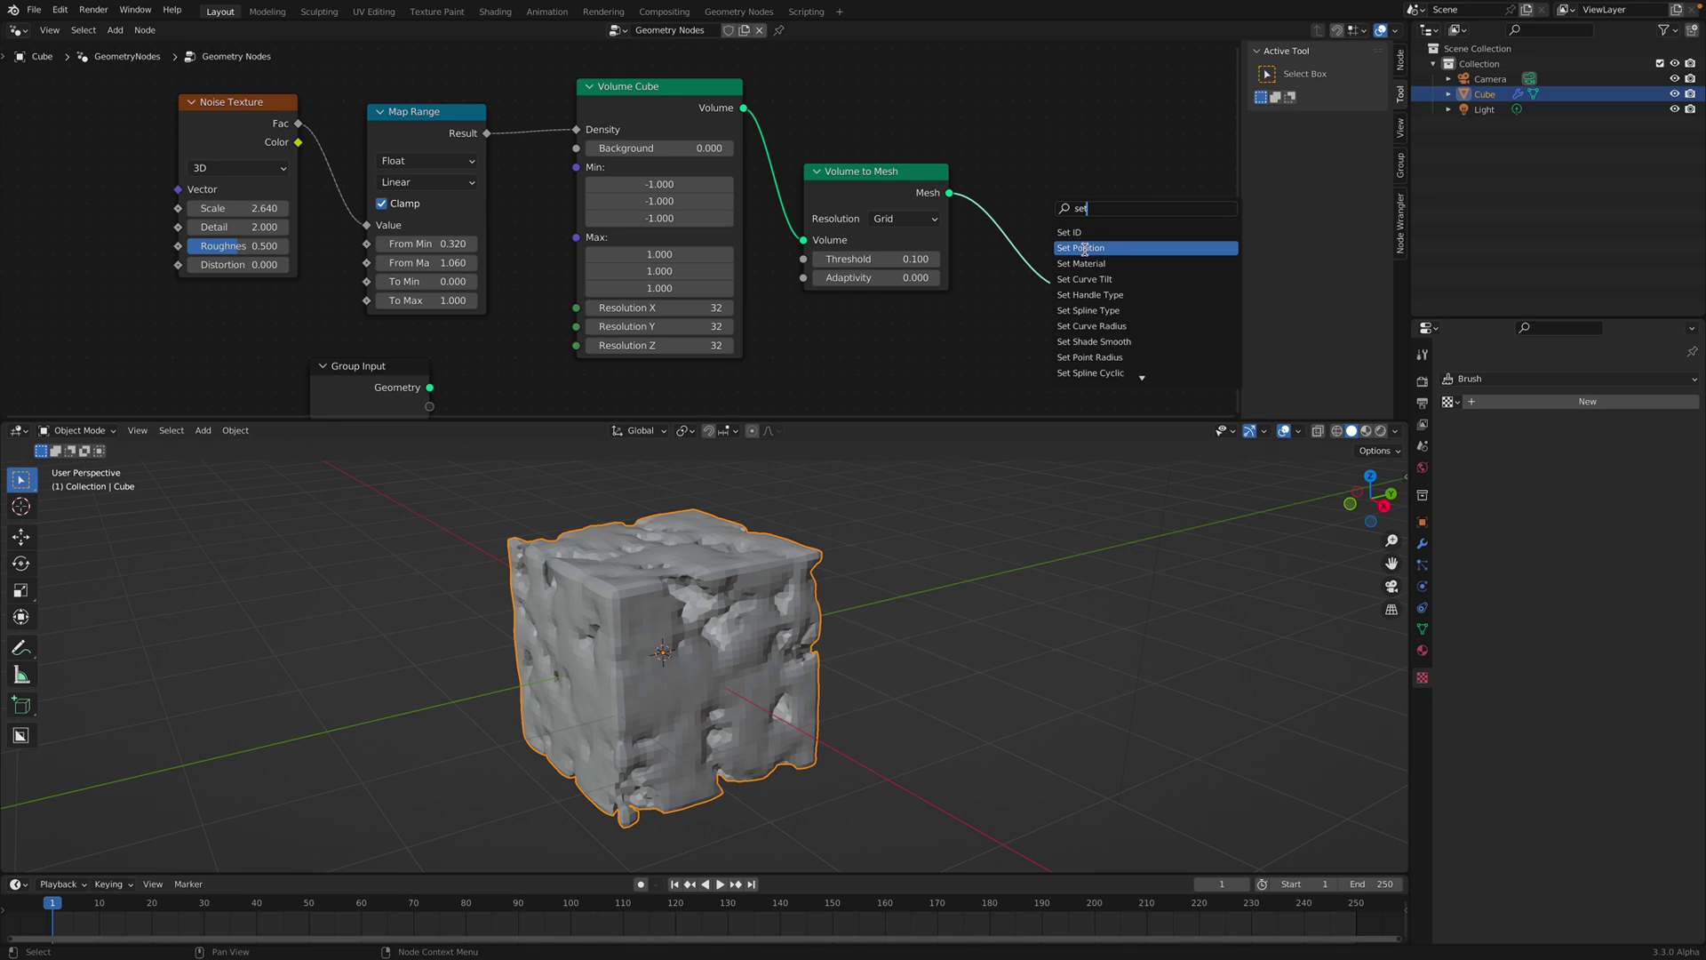
type(" smoo")
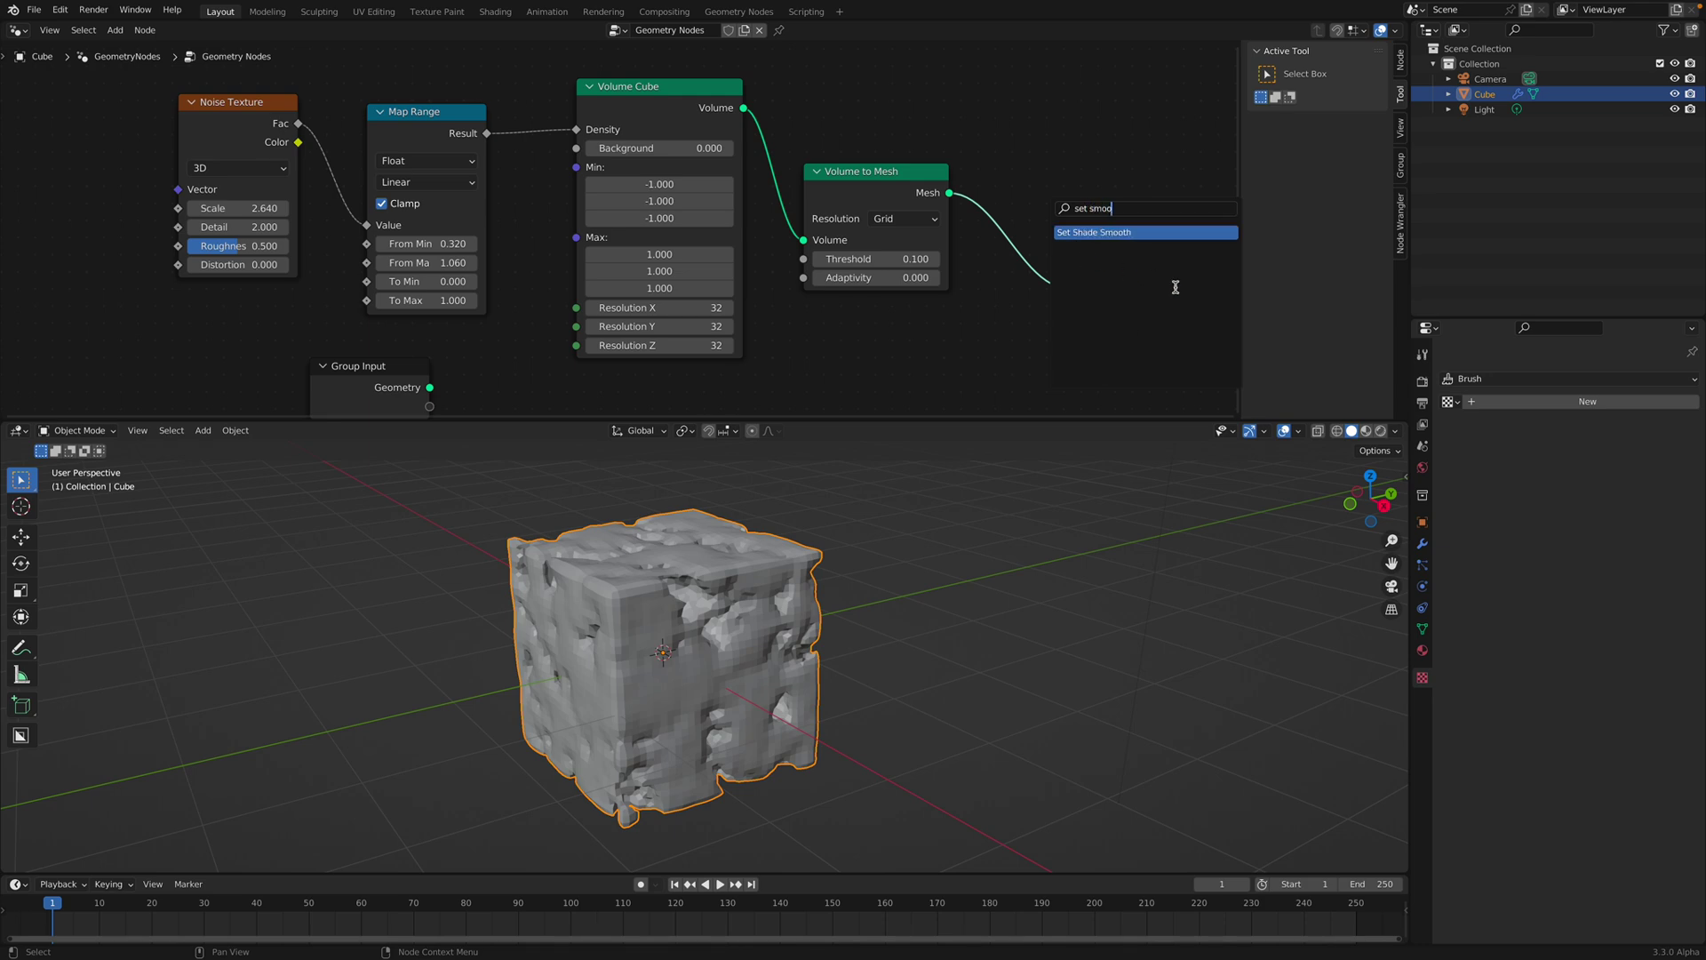
left_click(1129, 232)
left_click(1051, 225)
scroll(1054, 231, "down", 1)
key("ctrl+s")
middle_click_drag(1240, 196, 1231, 190)
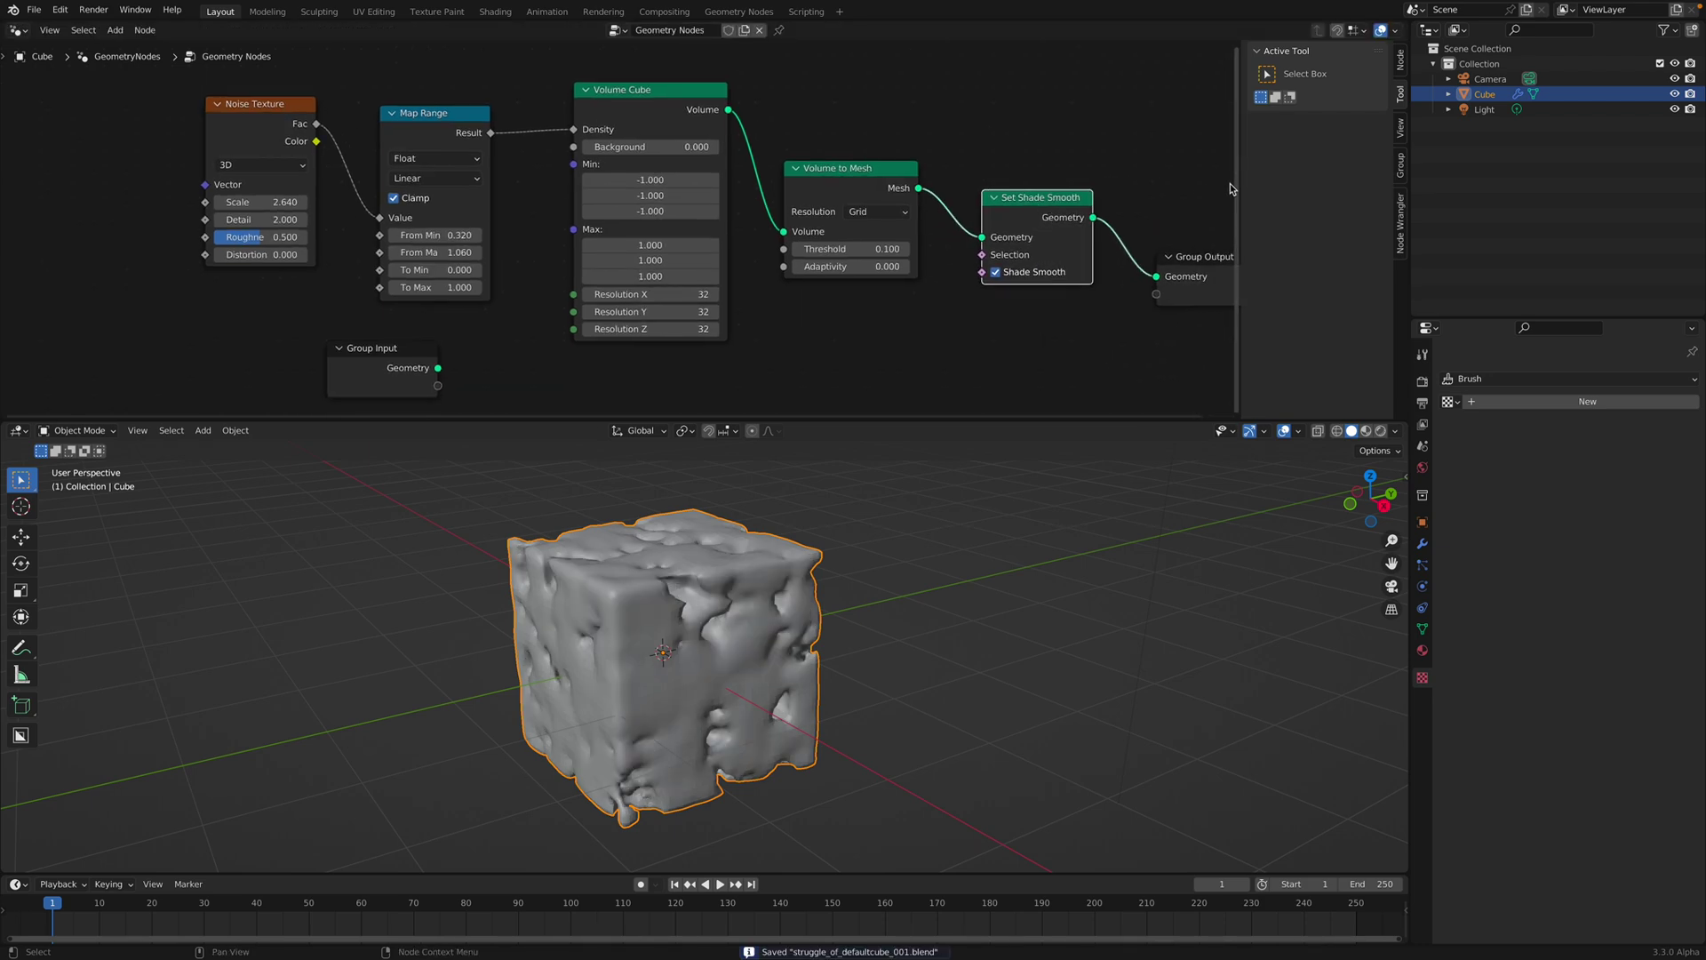
Step: Hide the node editor's sidebar and enable the fake user for the Geometry Nodes group
key("n")
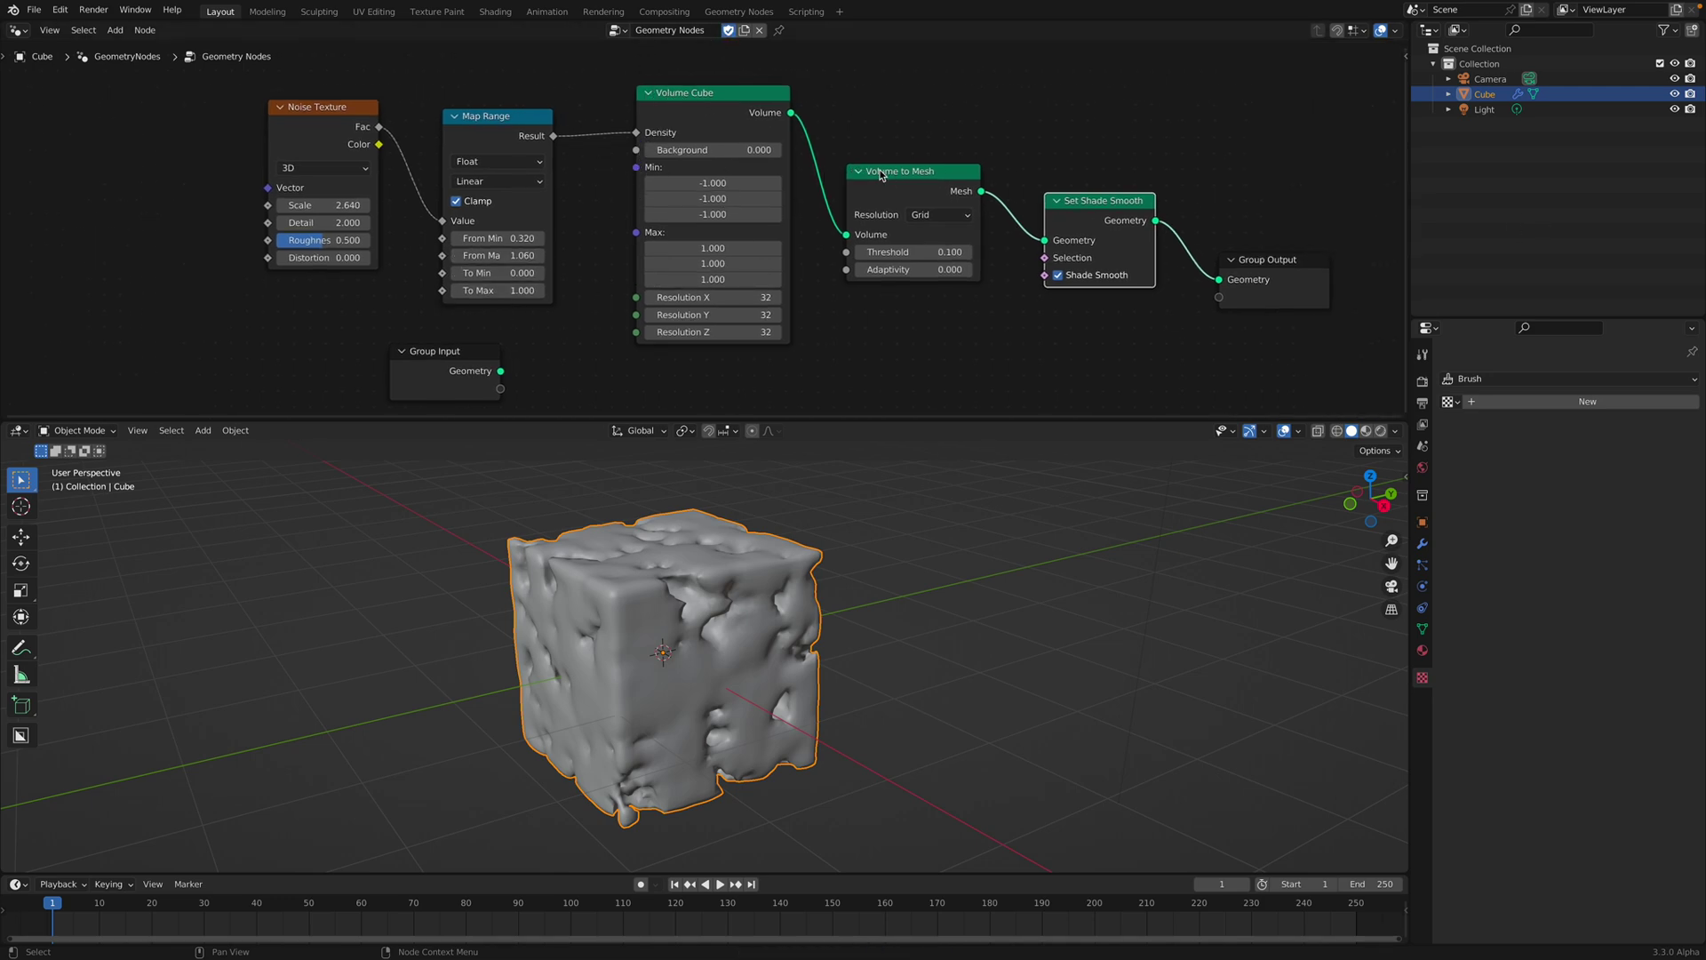
left_click_drag(743, 101, 742, 101)
middle_click_drag(866, 99, 825, 146)
key("shift+a")
mouse_move(851, 192)
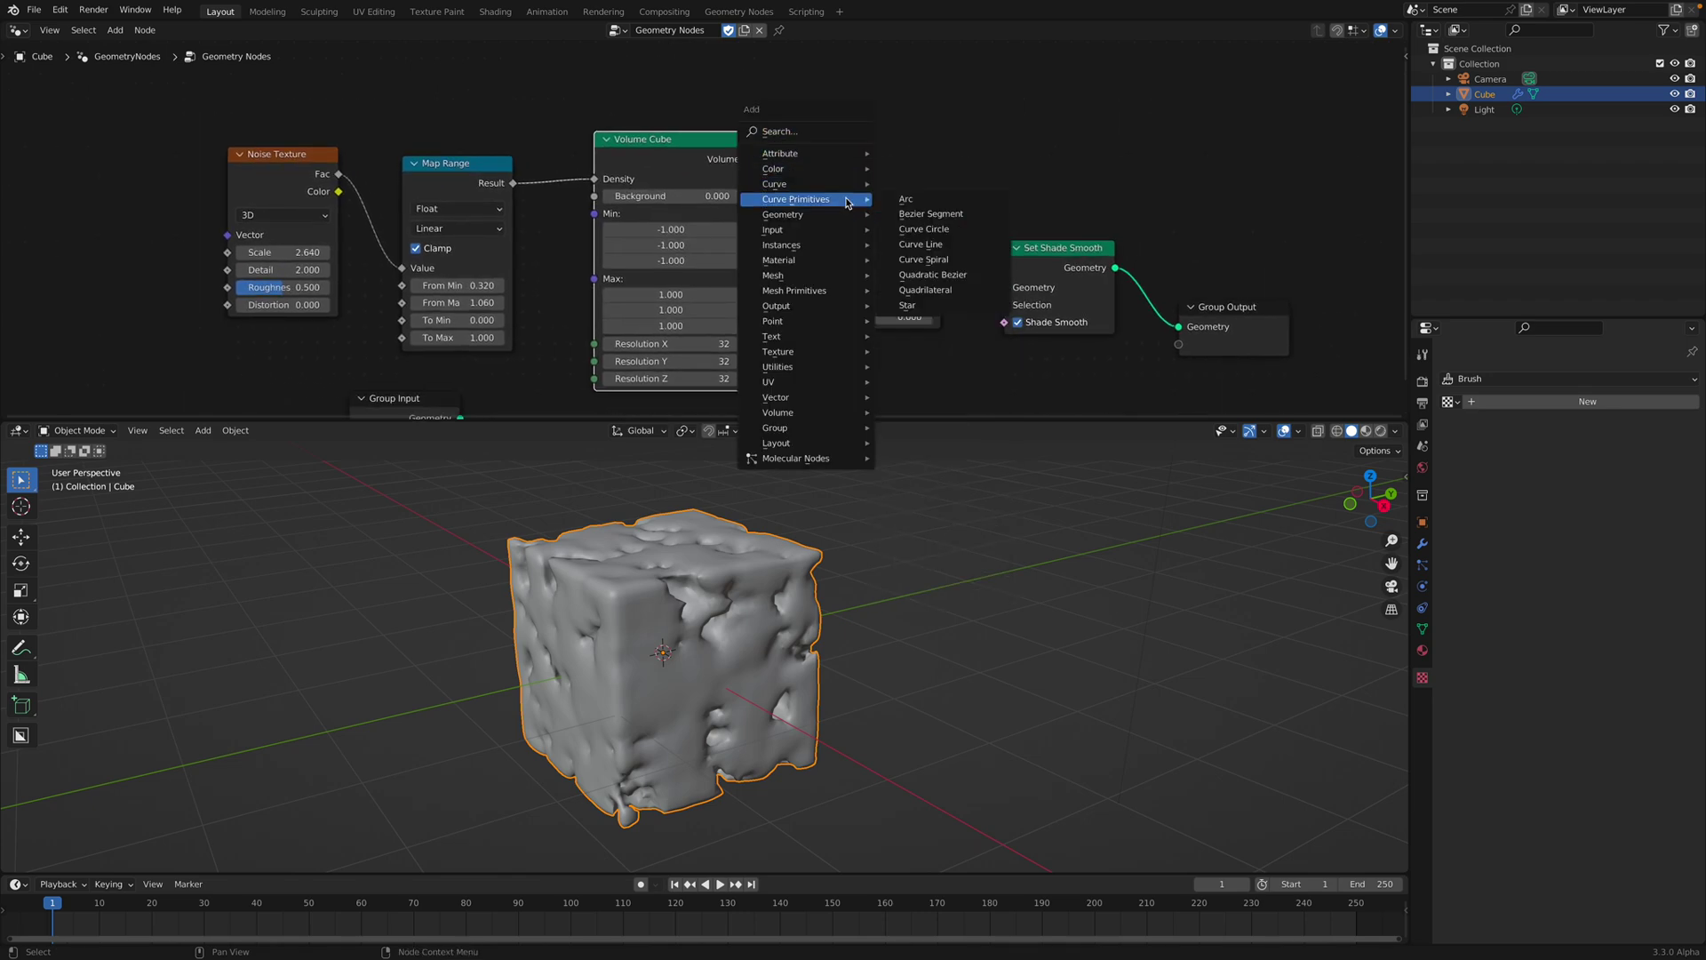
left_click(924, 427)
left_click(832, 197)
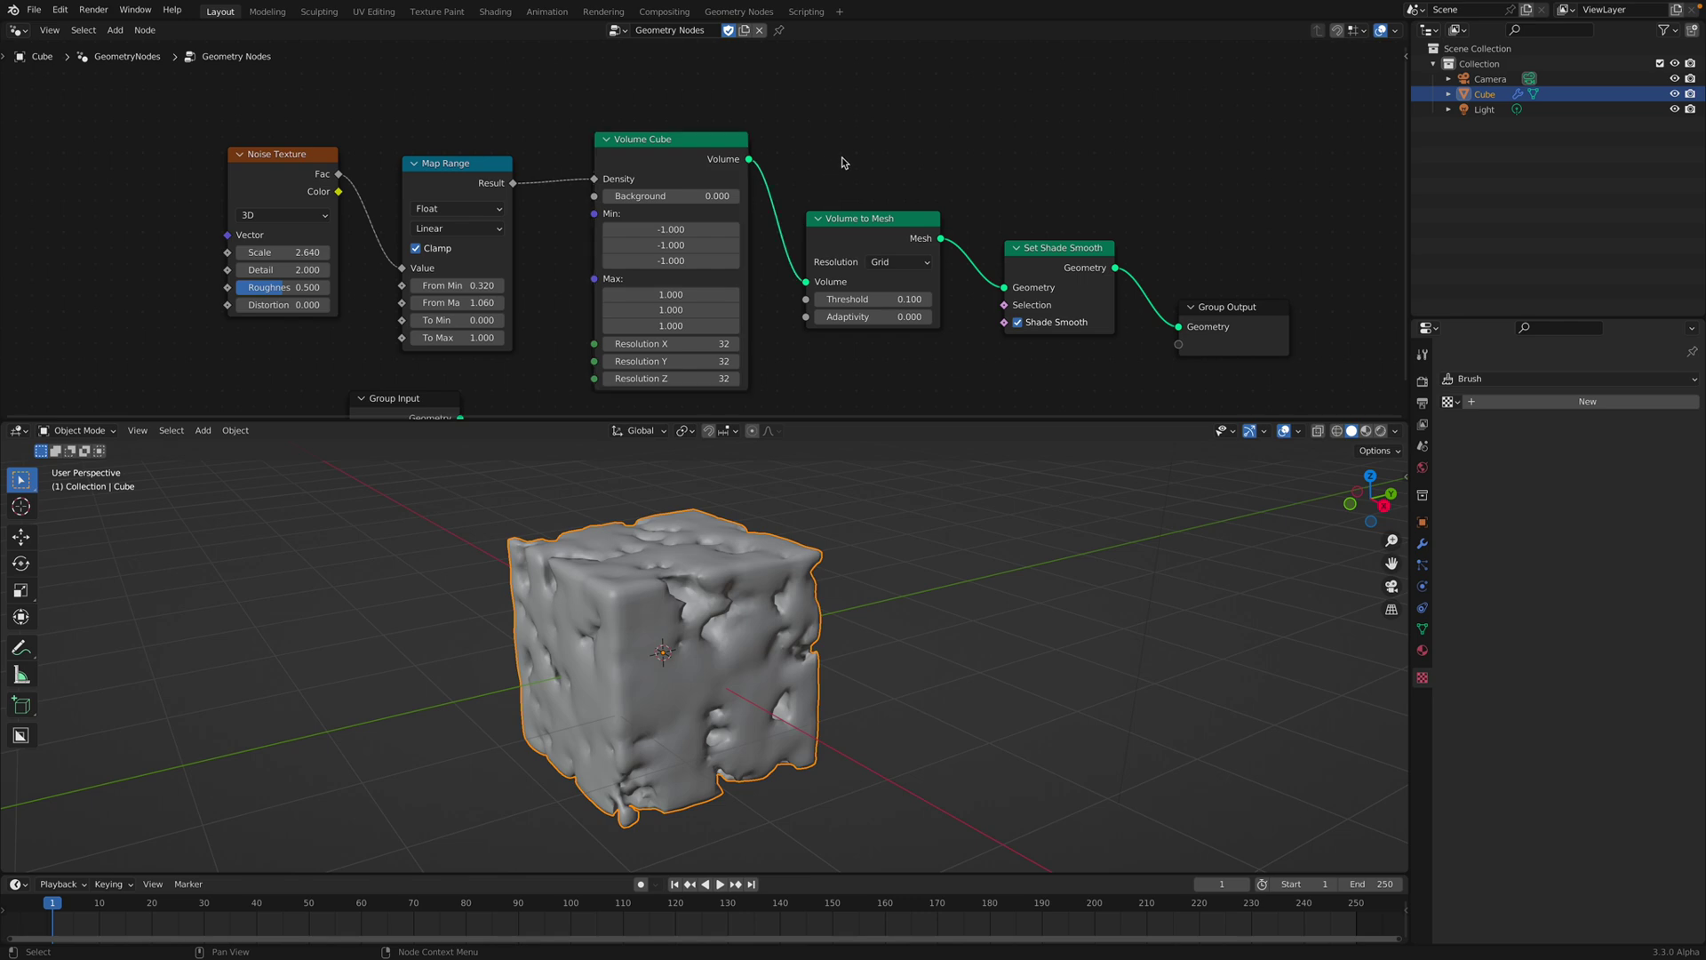
key("shift+a")
mouse_move(849, 242)
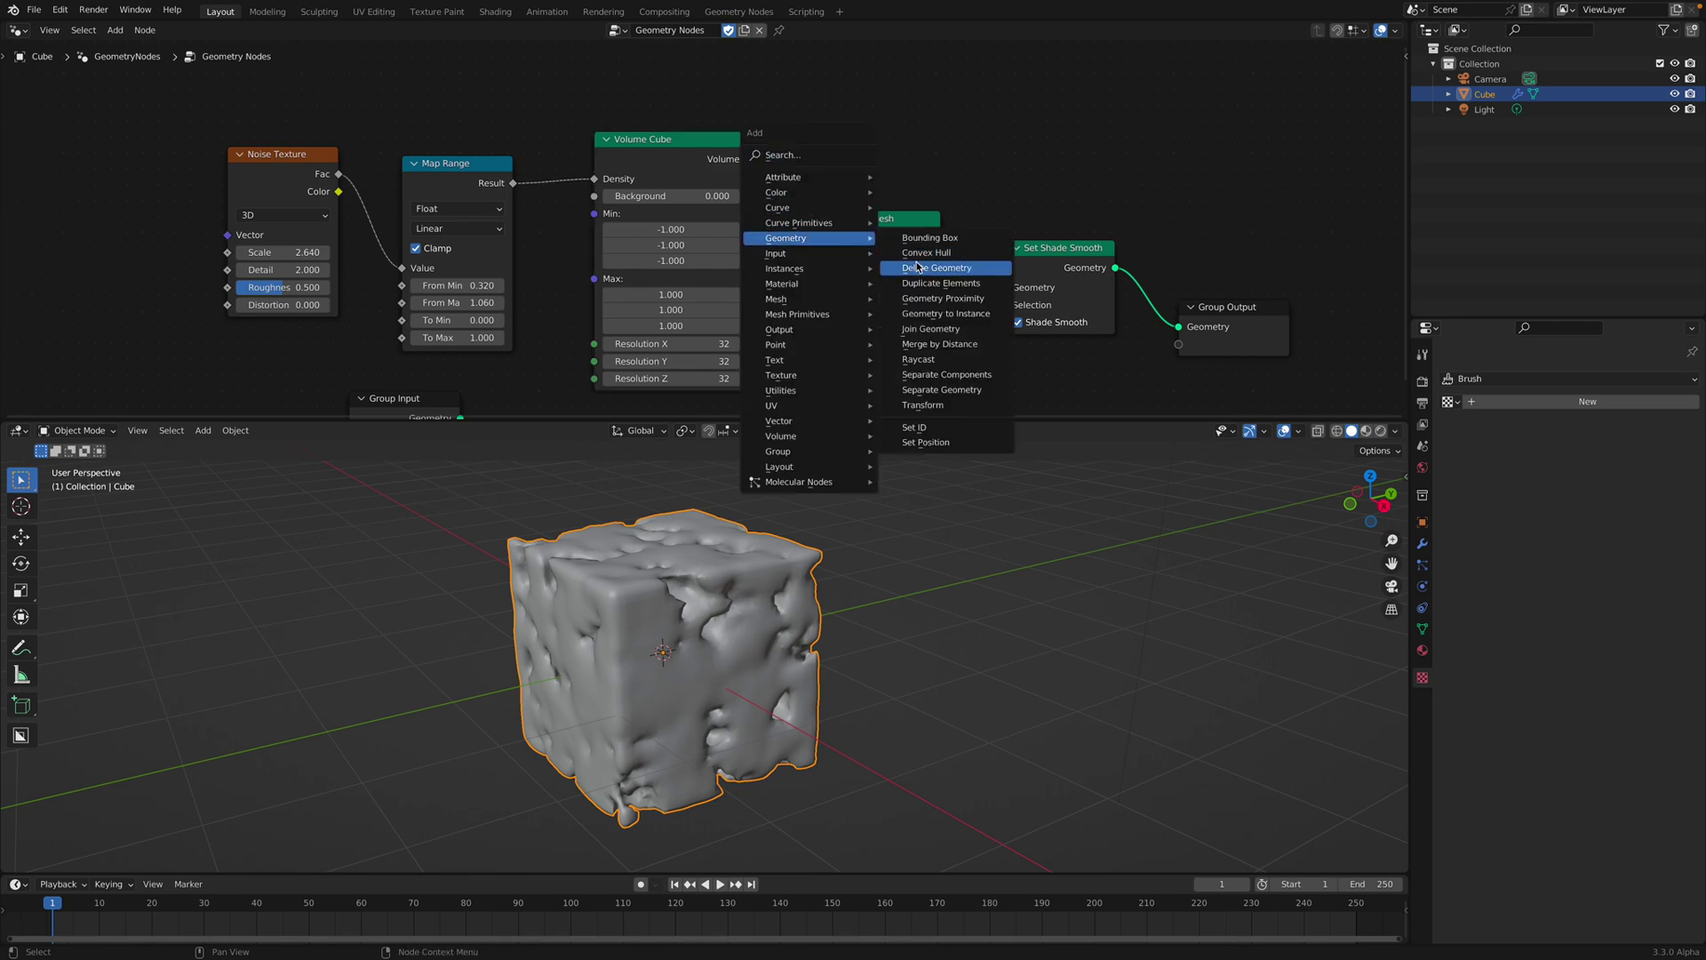
mouse_move(850, 303)
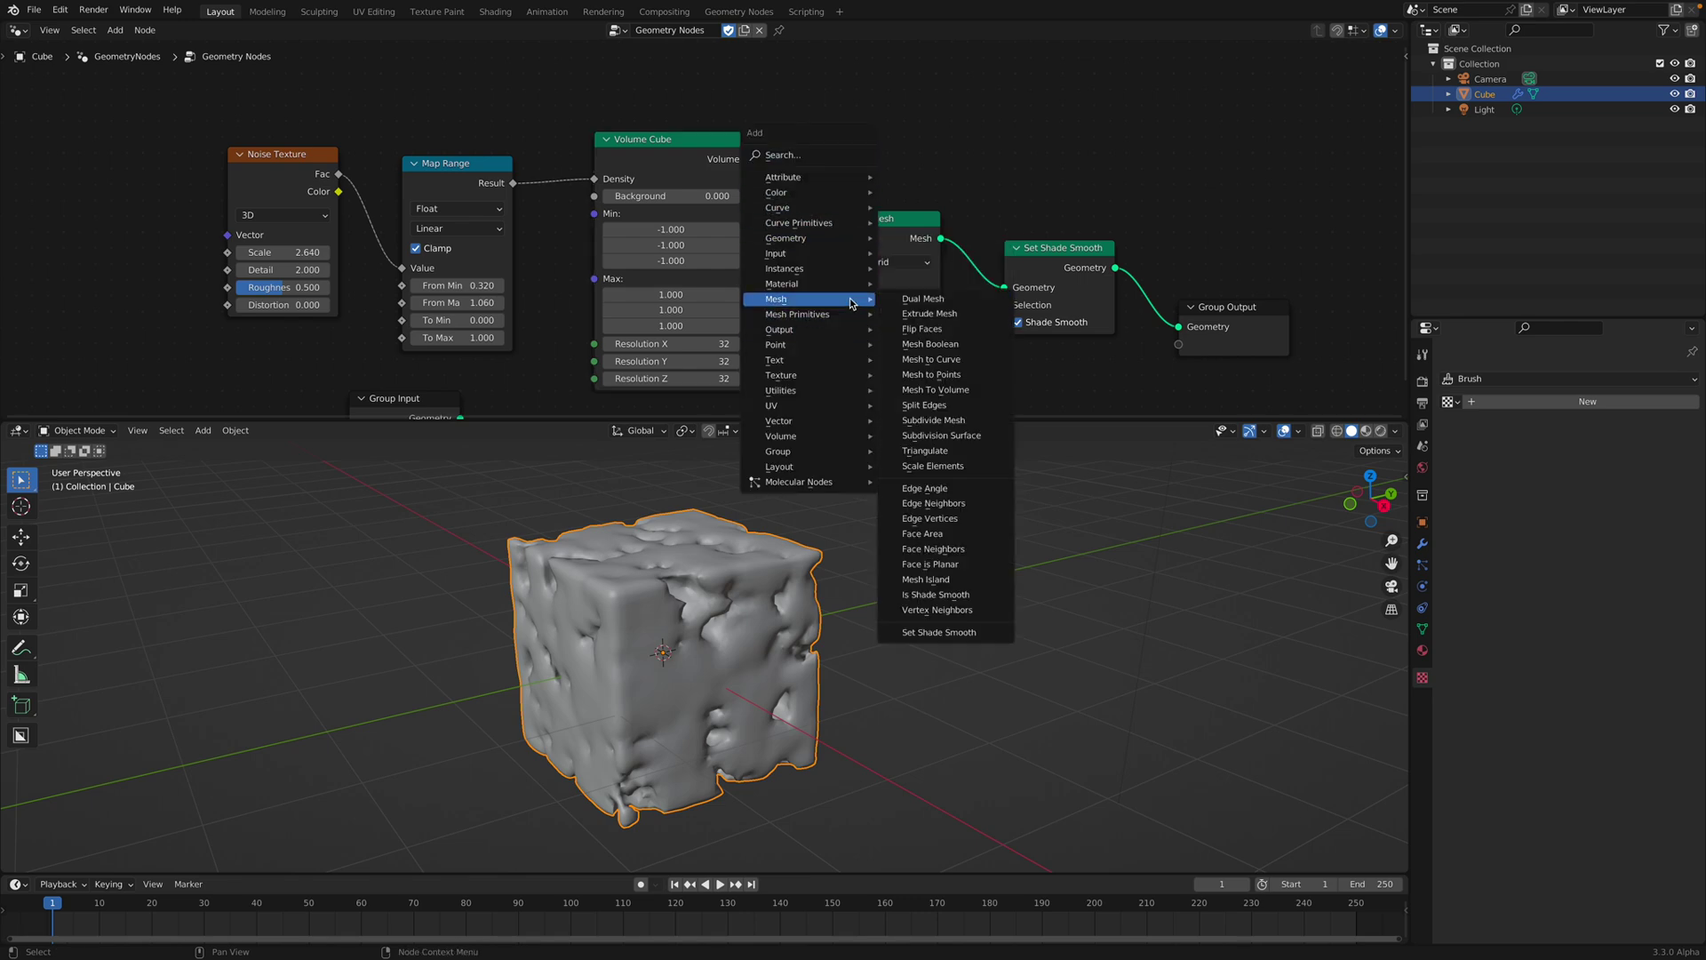
Step: Move the Volume Cube, Volume to Mesh and Group Output nodes slightly upward to tidy the node chain
left_click_drag(639, 141, 636, 128)
left_click_drag(870, 226, 867, 211)
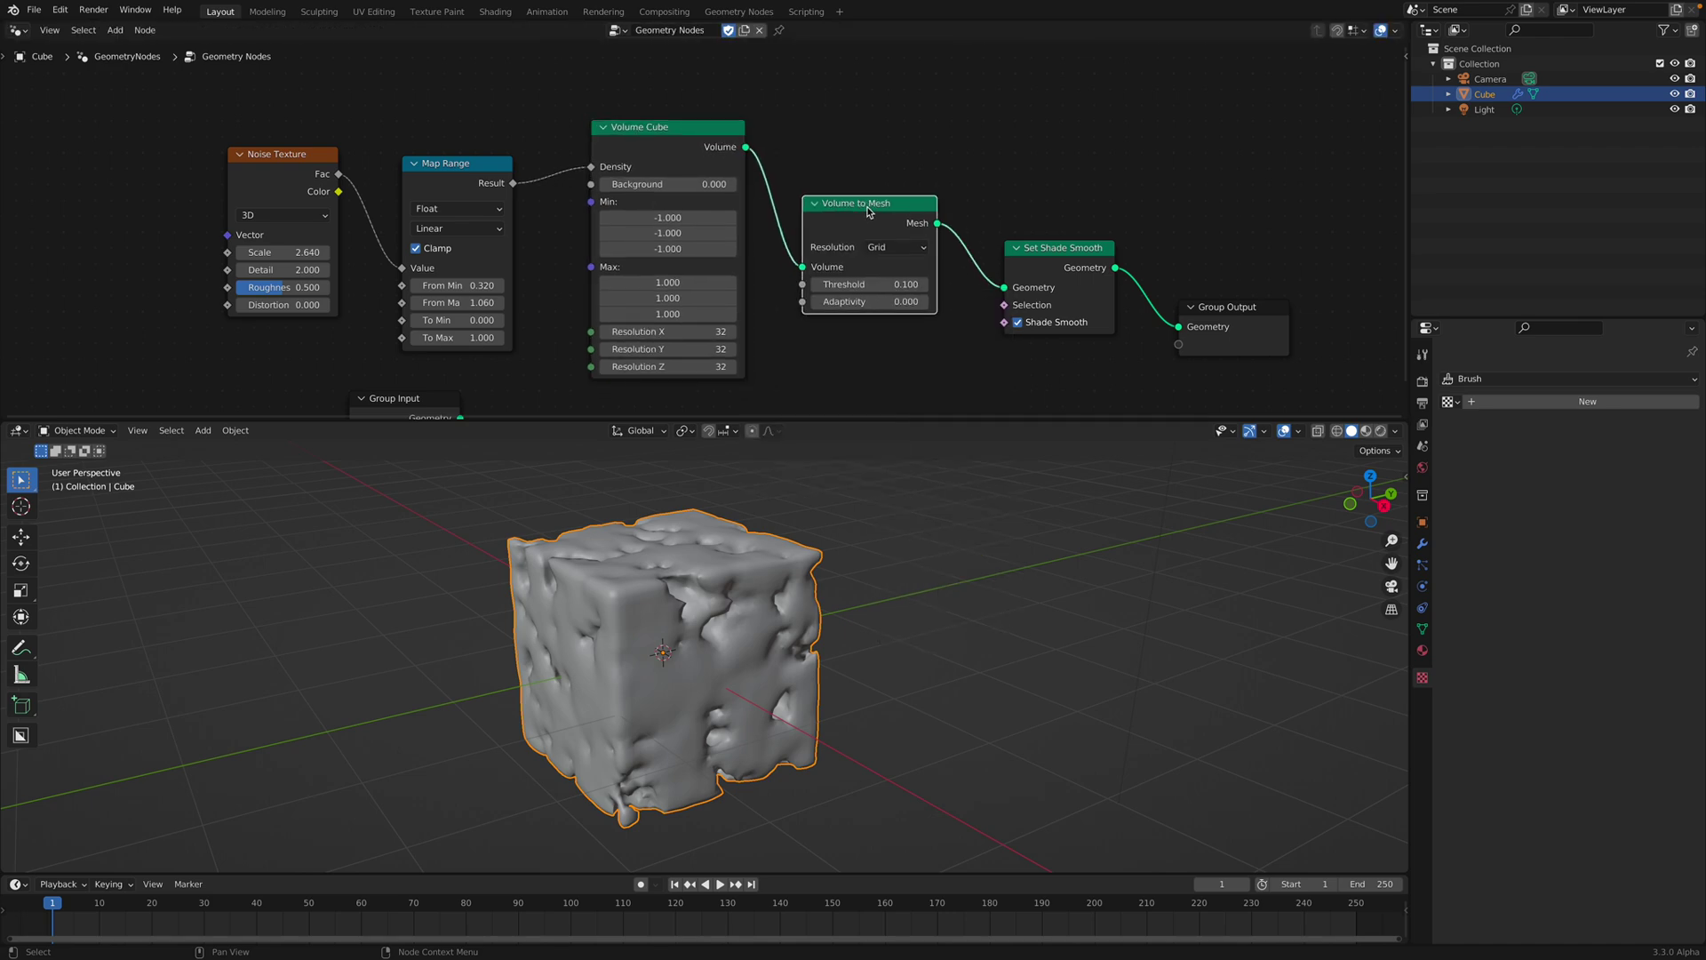
left_click(1036, 249)
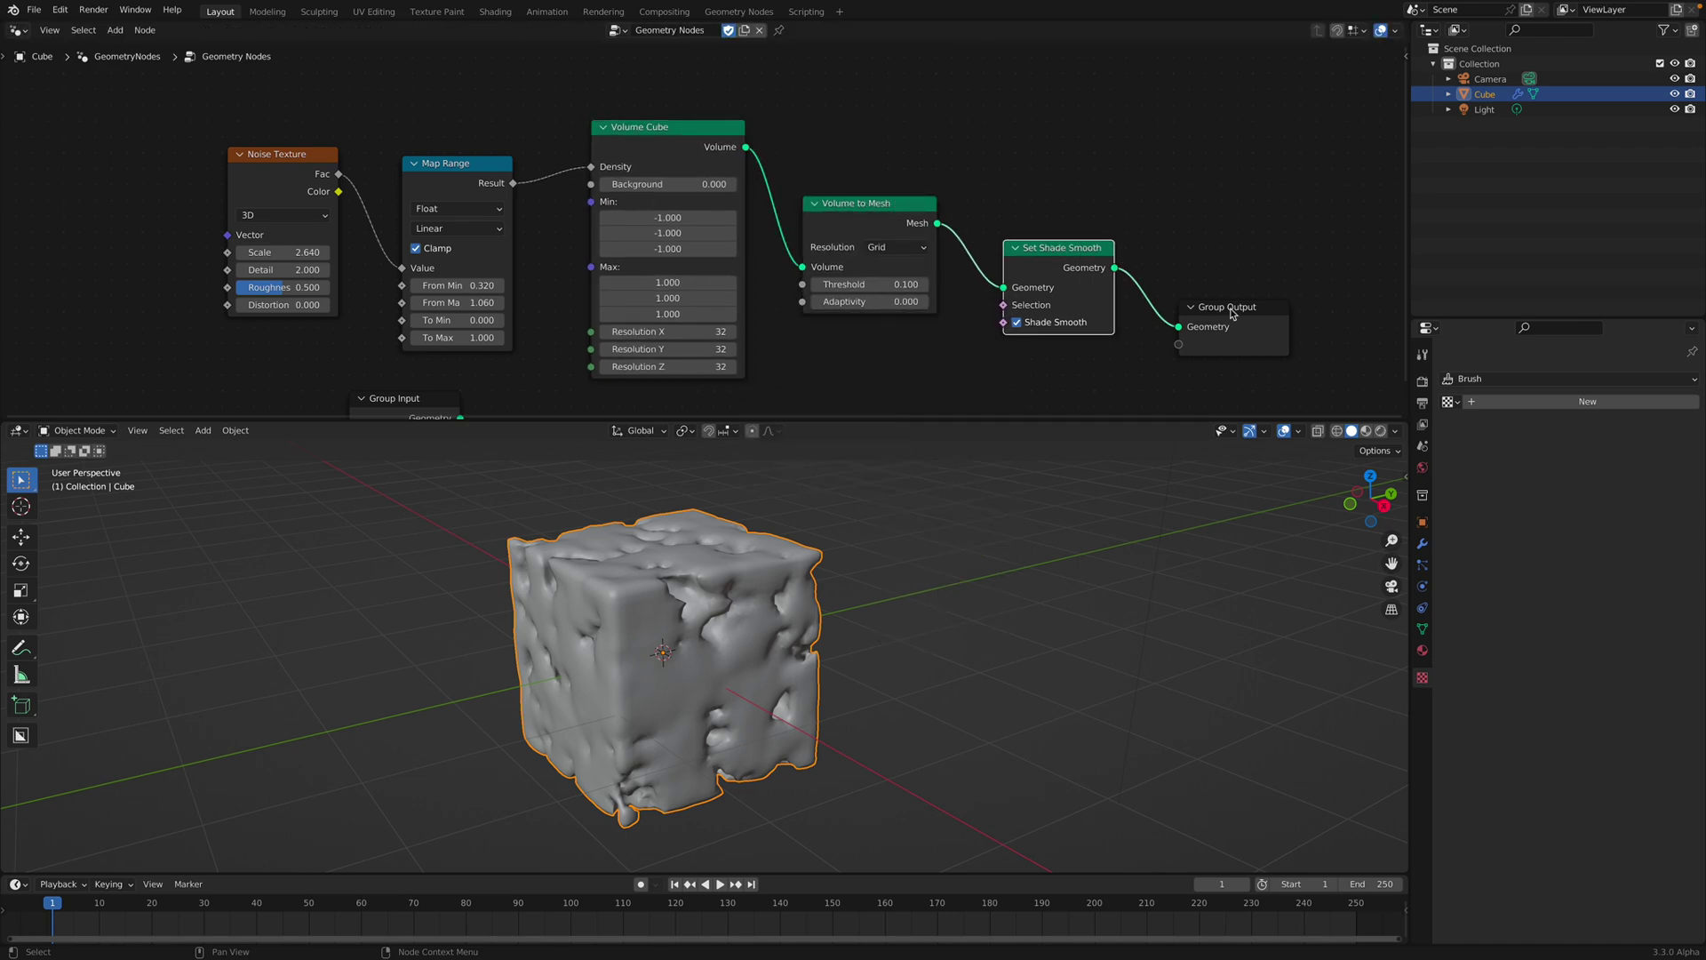
left_click_drag(1233, 310, 1229, 286)
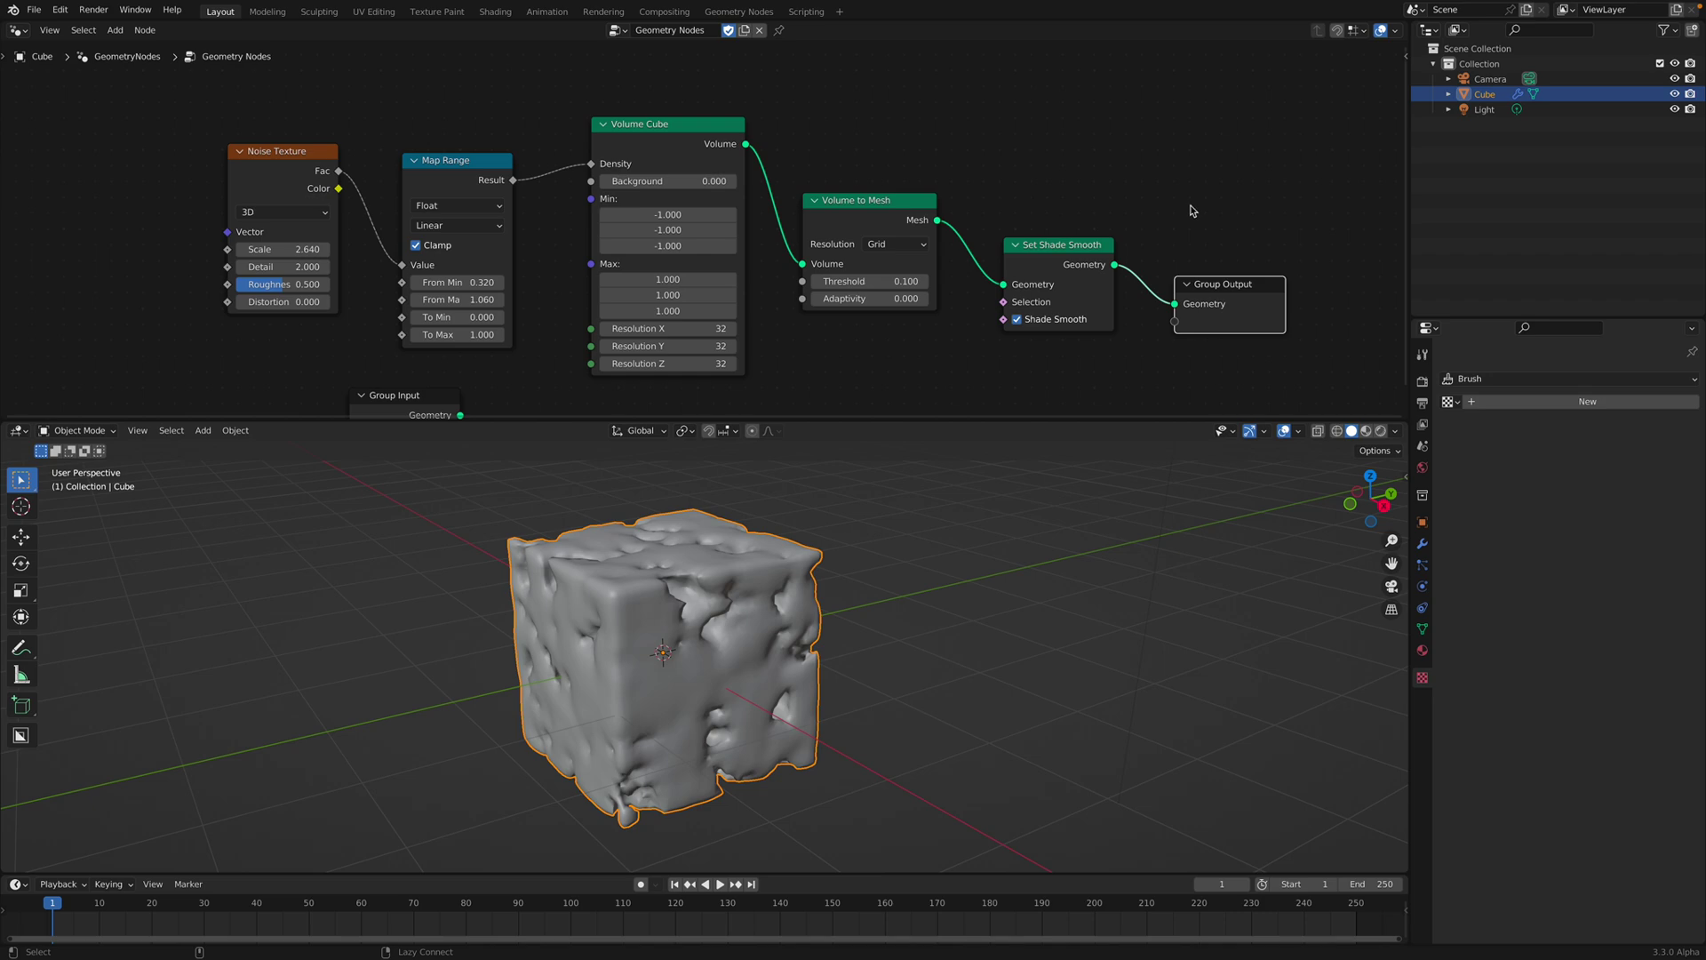
Step: Switch to the browser and examine the Geometry Nodes (Volume Cube) section of the b3dsdf GitHub page
key("ctrl+Right")
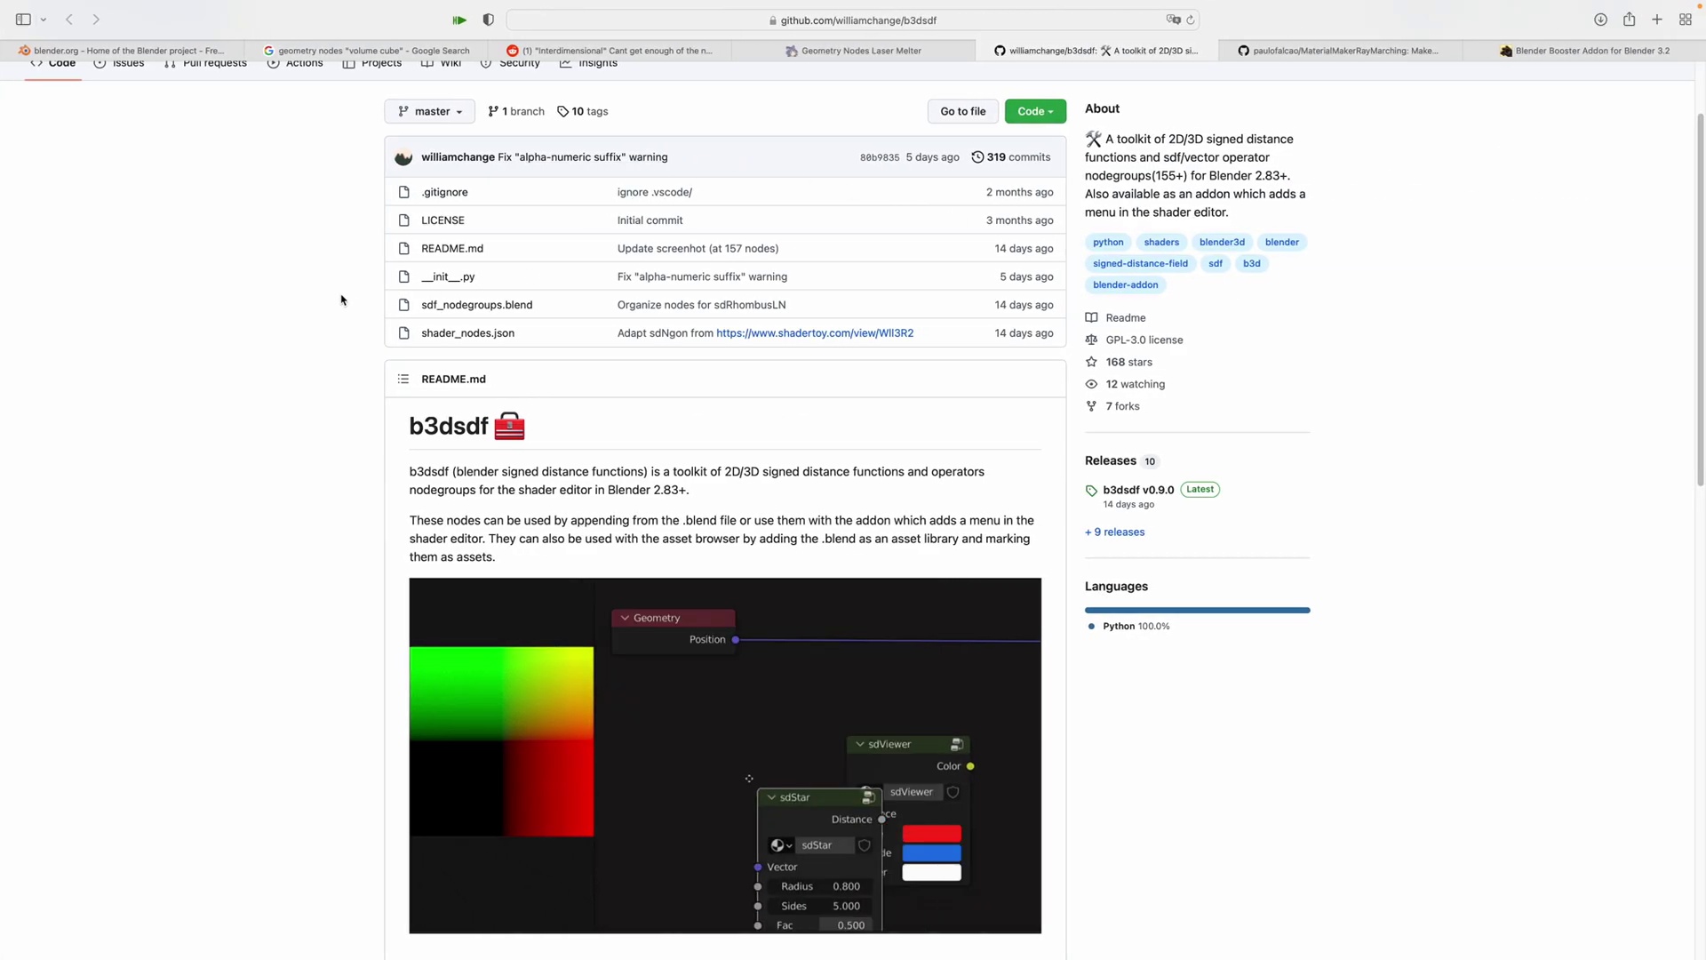
scroll(340, 299, "up", 2)
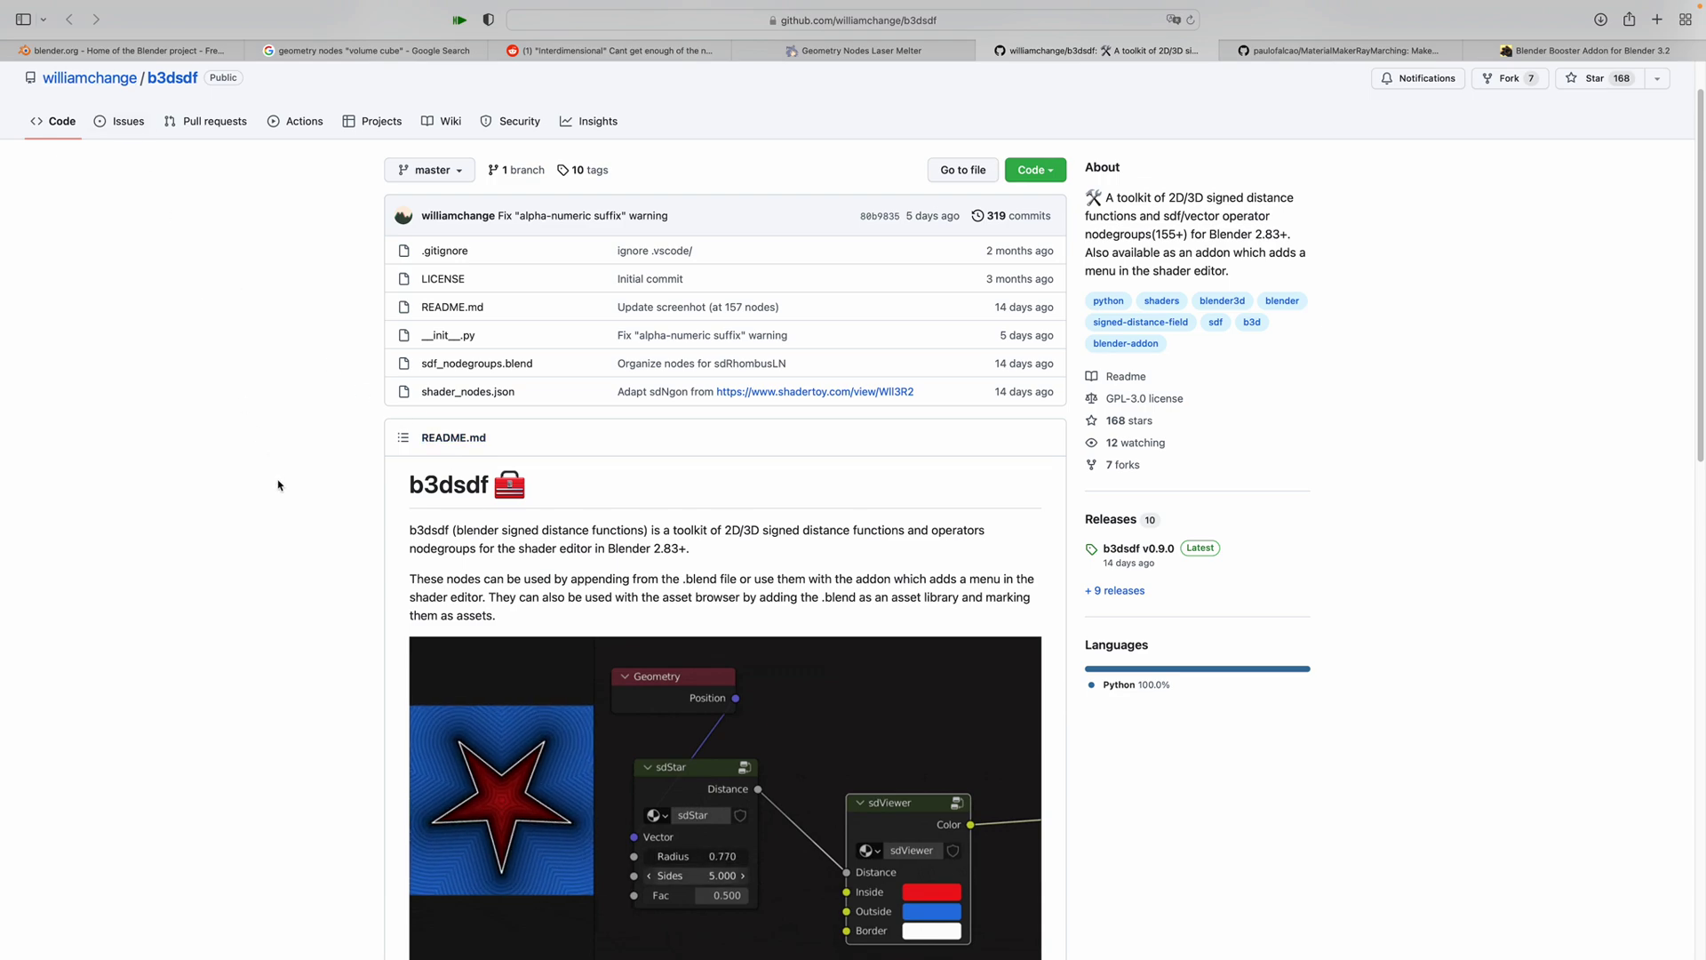
scroll(278, 486, "down", 10)
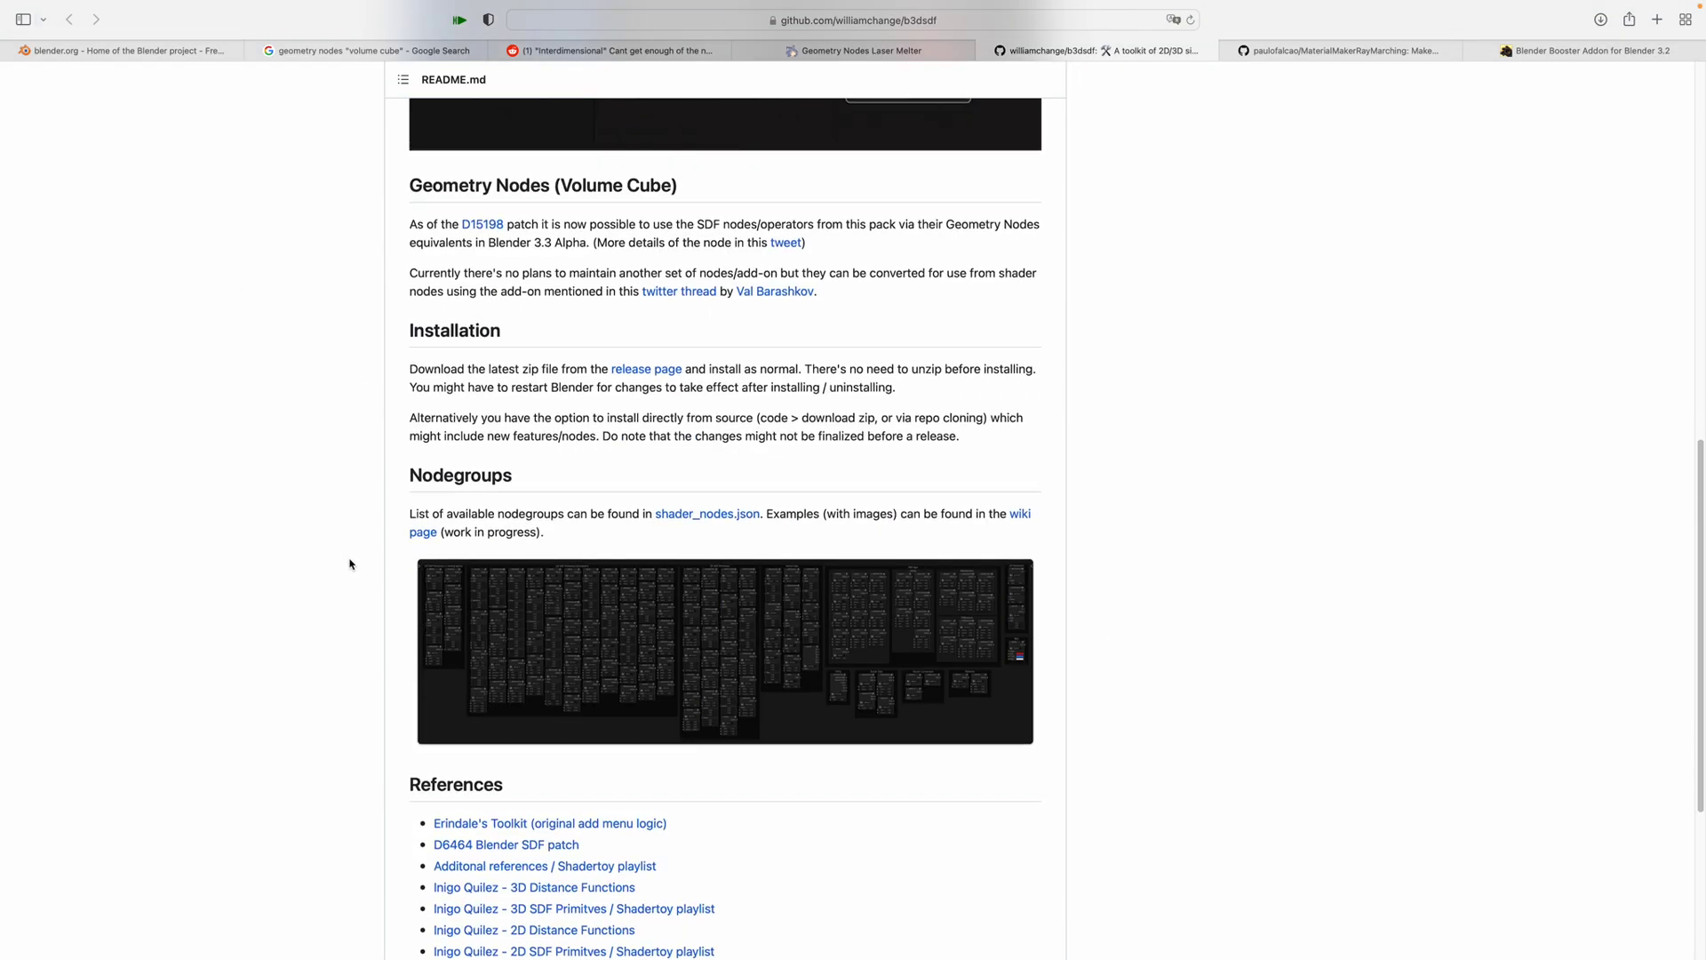
Step: Switch back to Blender, enlarge the 3D viewport slightly and fit all nodes in the node editor
scroll(742, 619, "up", 6)
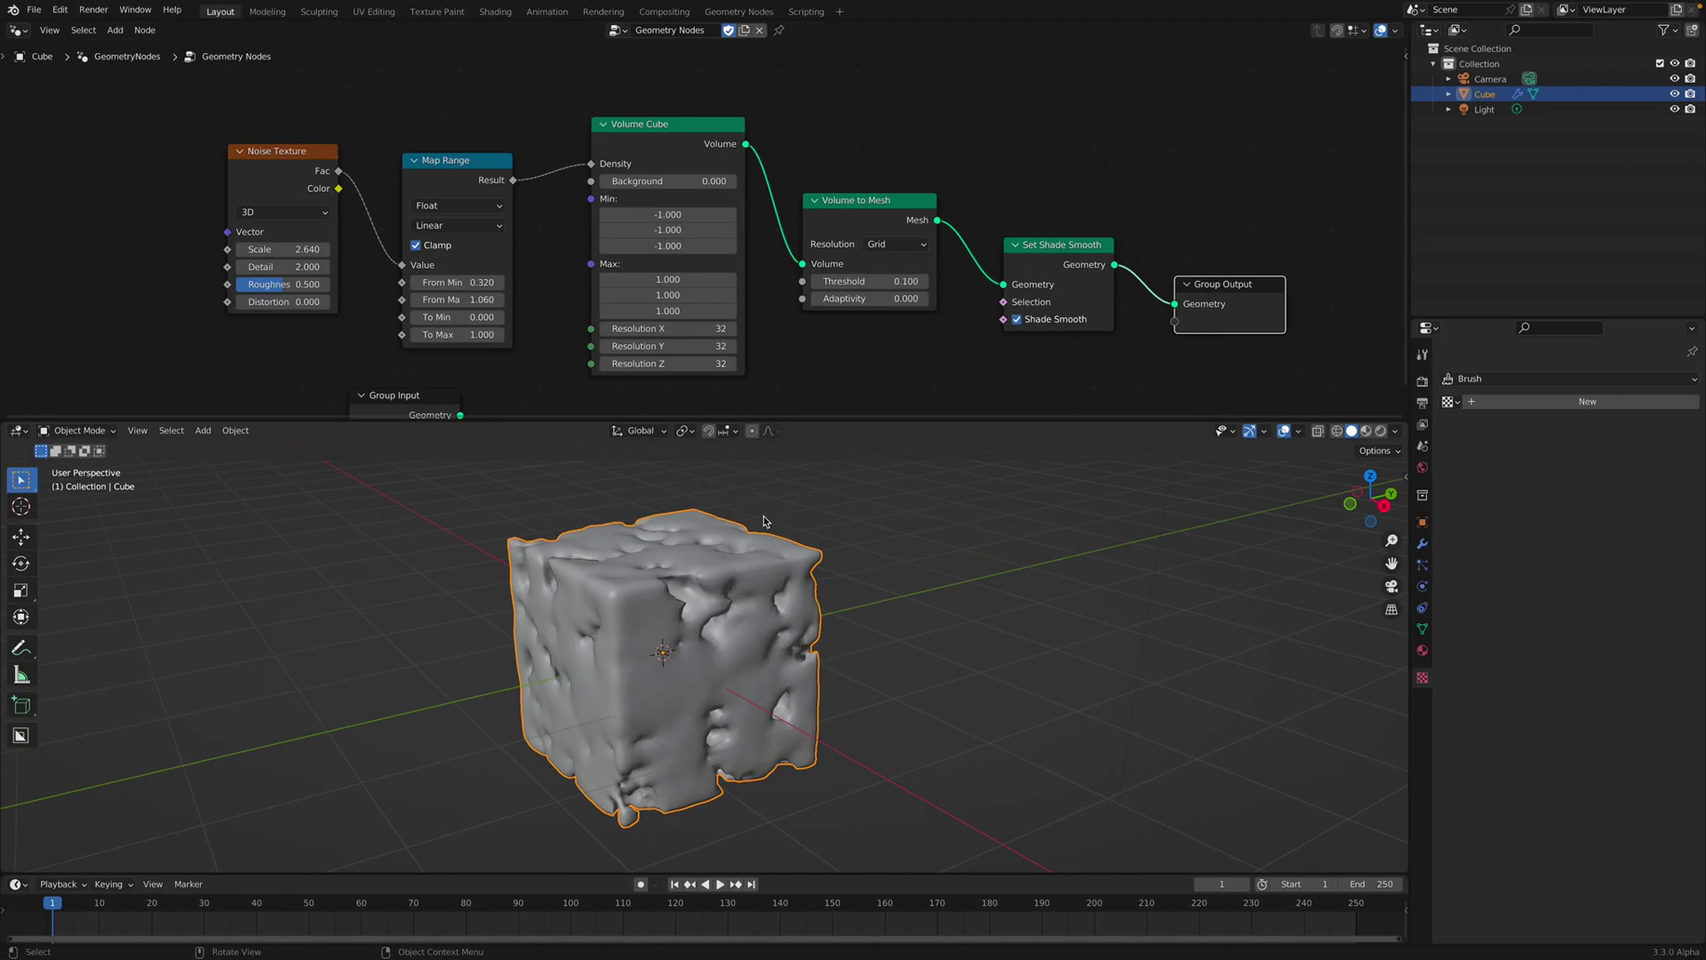
middle_click_drag(764, 521, 807, 559)
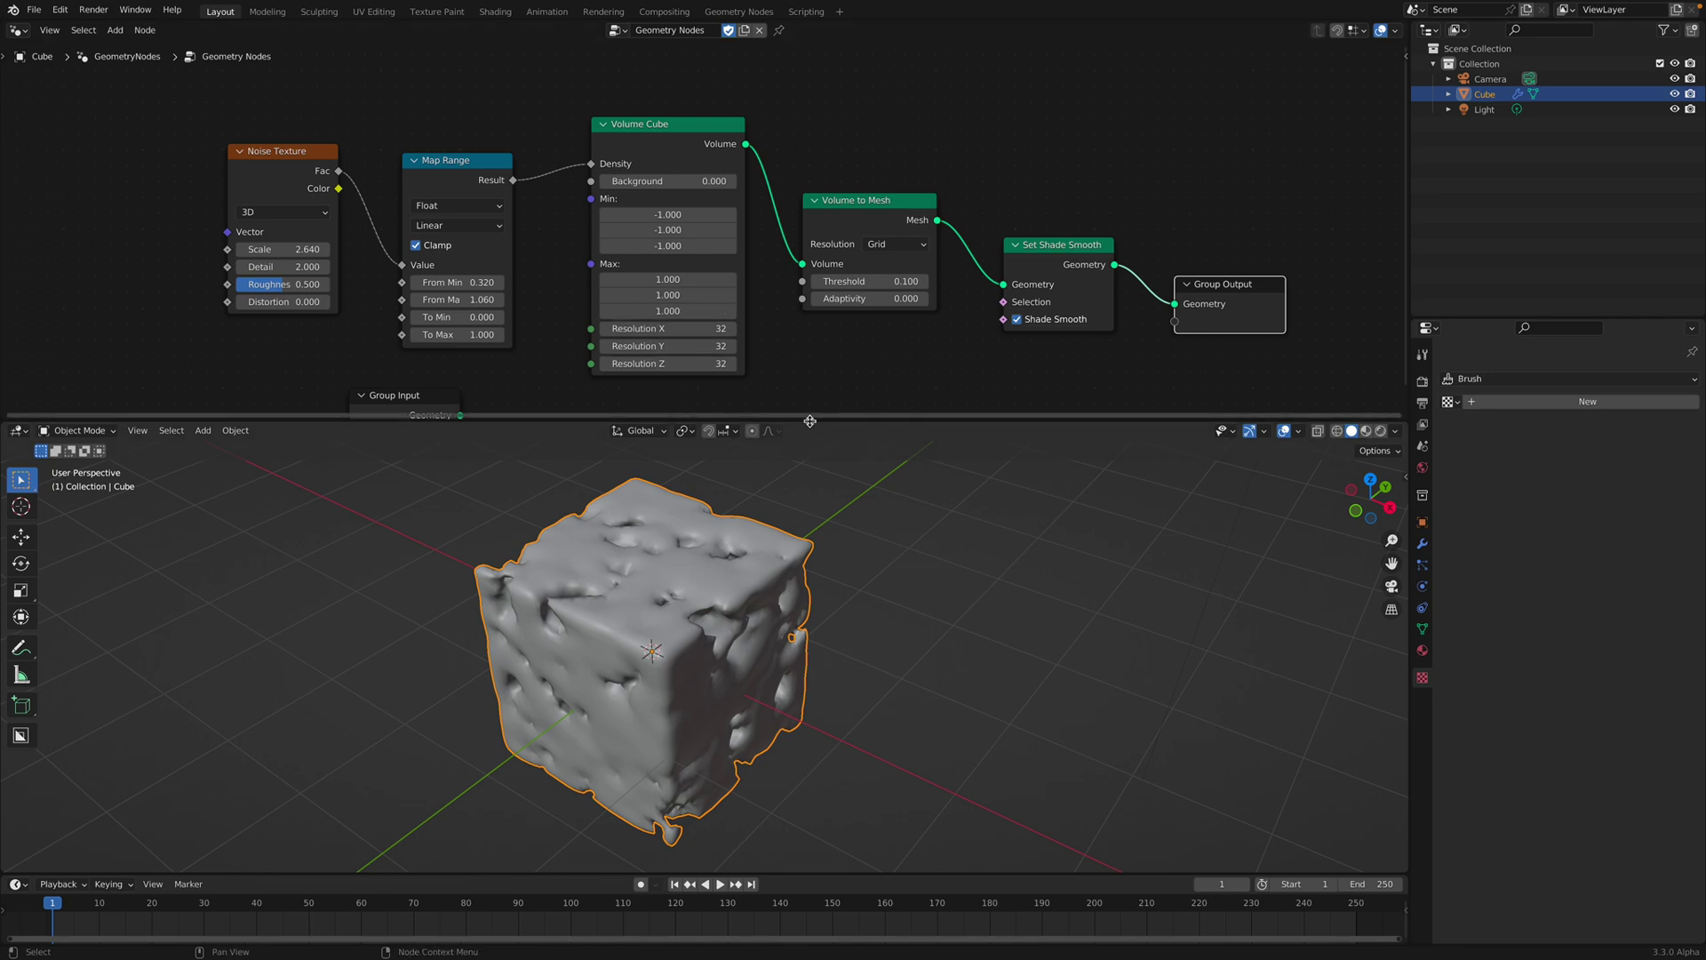
left_click_drag(782, 417, 807, 394)
key("Home")
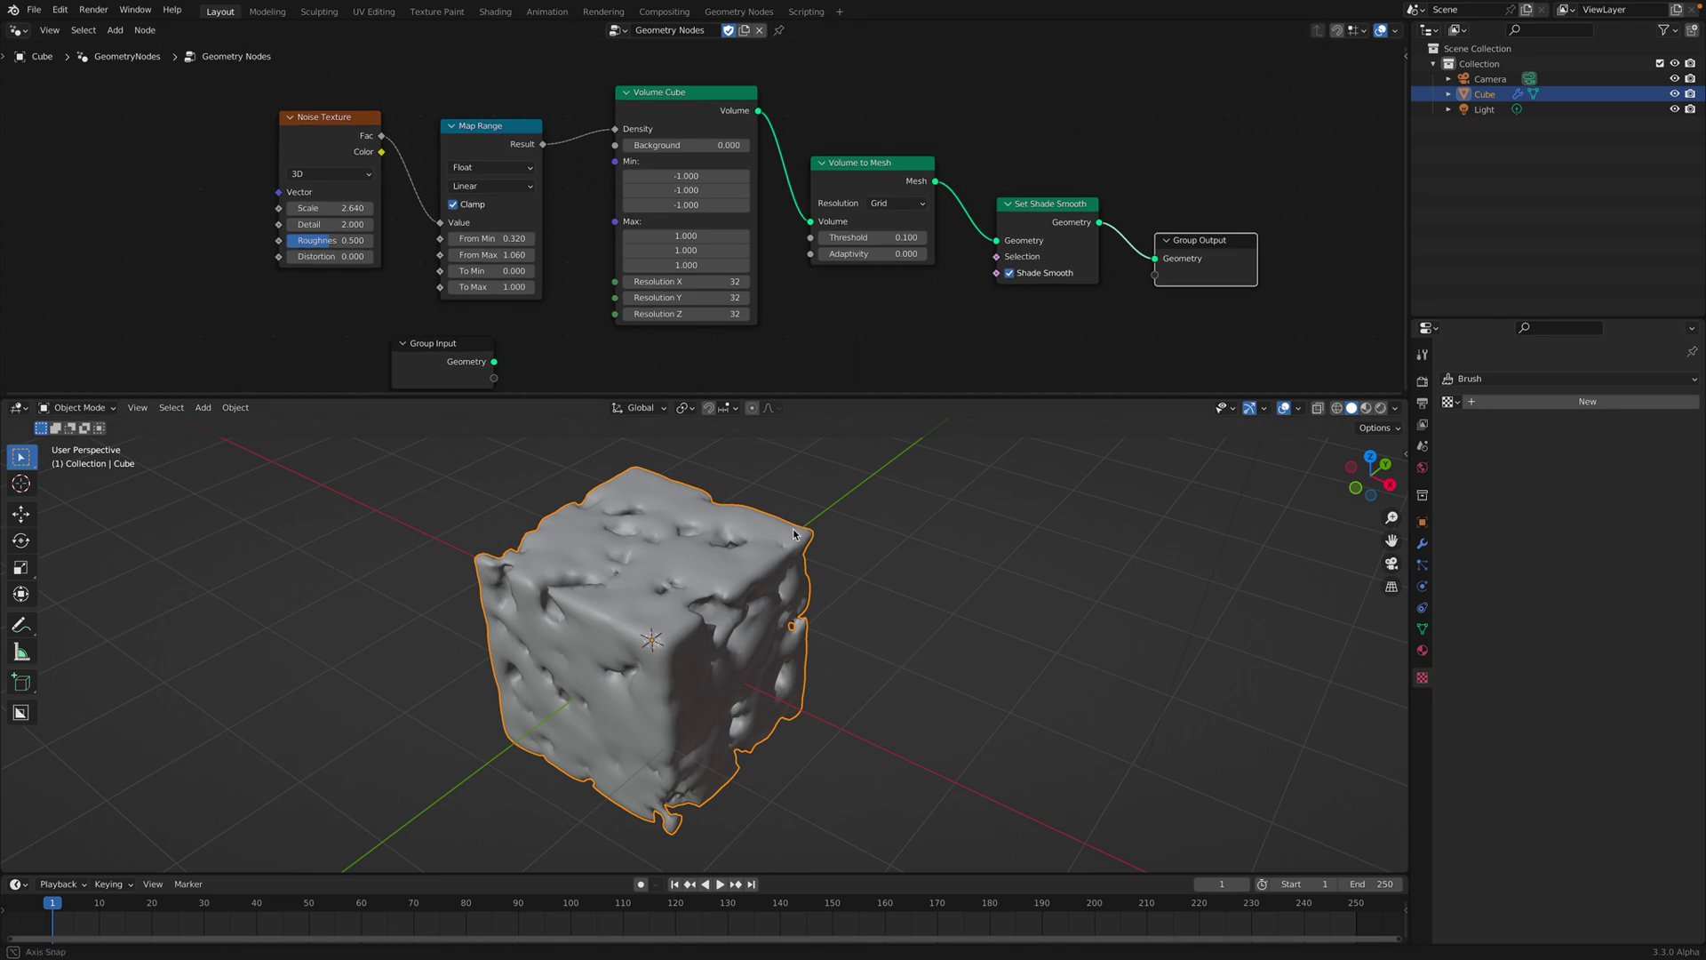
Step: Set the Noise Texture node's scale to 1.680
mouse_move(782, 462)
middle_mouse_down()
mouse_move(674, 606)
mouse_move(690, 589)
middle_mouse_up()
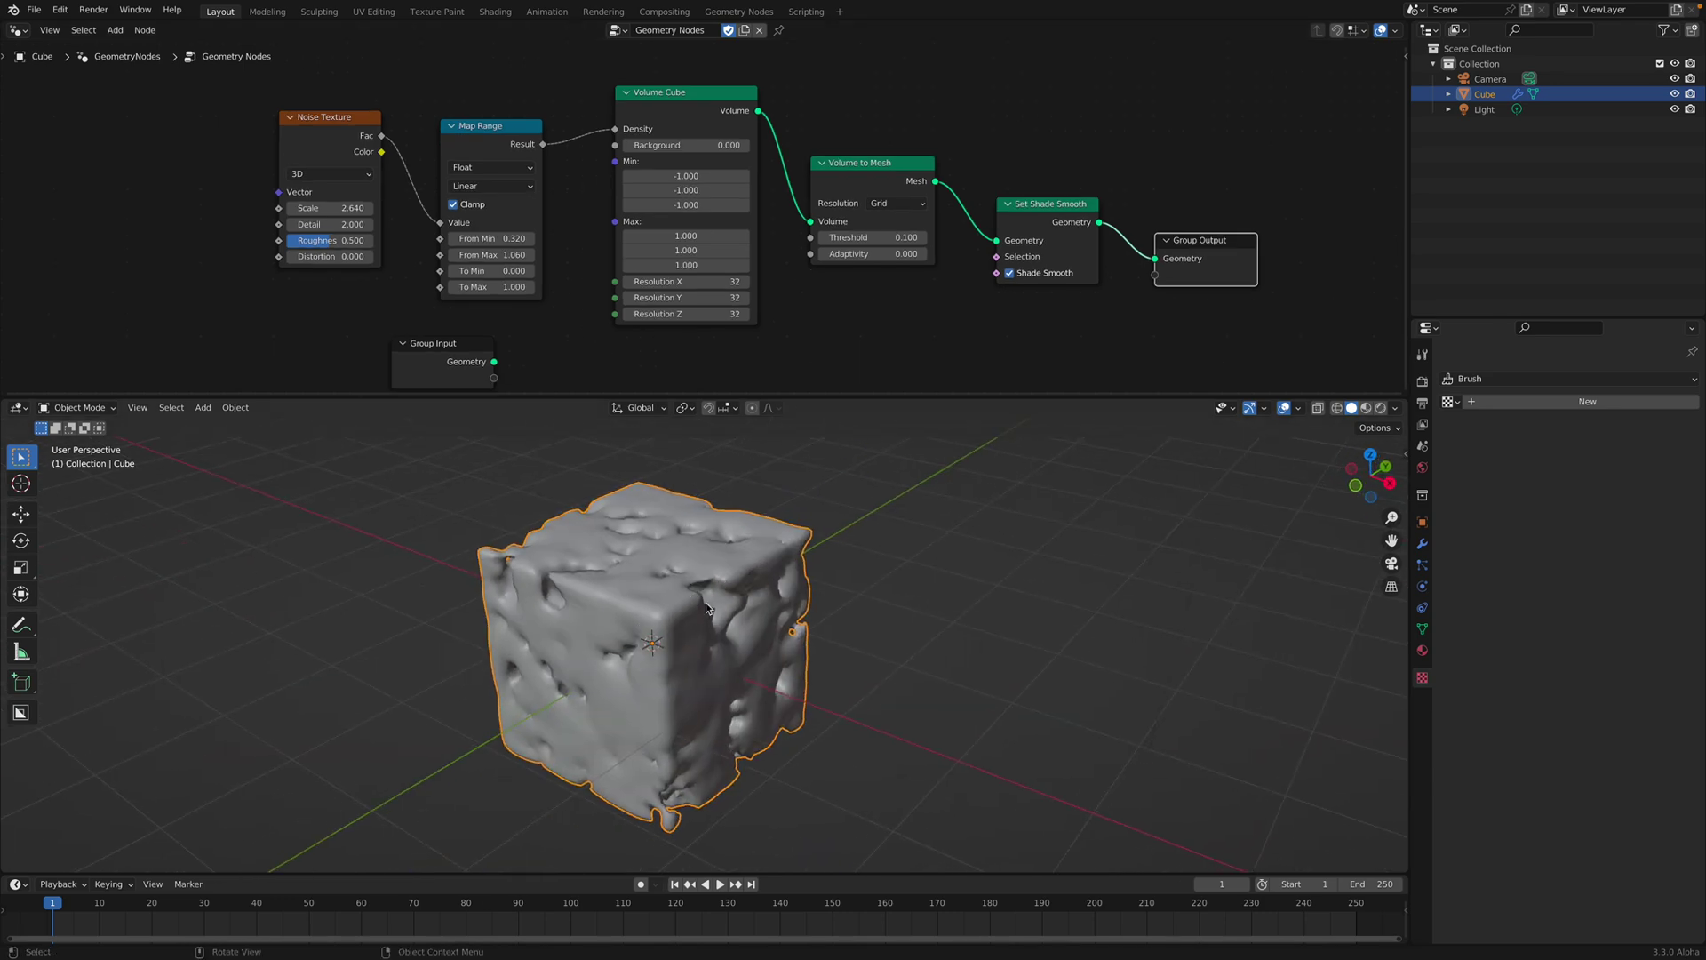
middle_click_drag(611, 275, 608, 285)
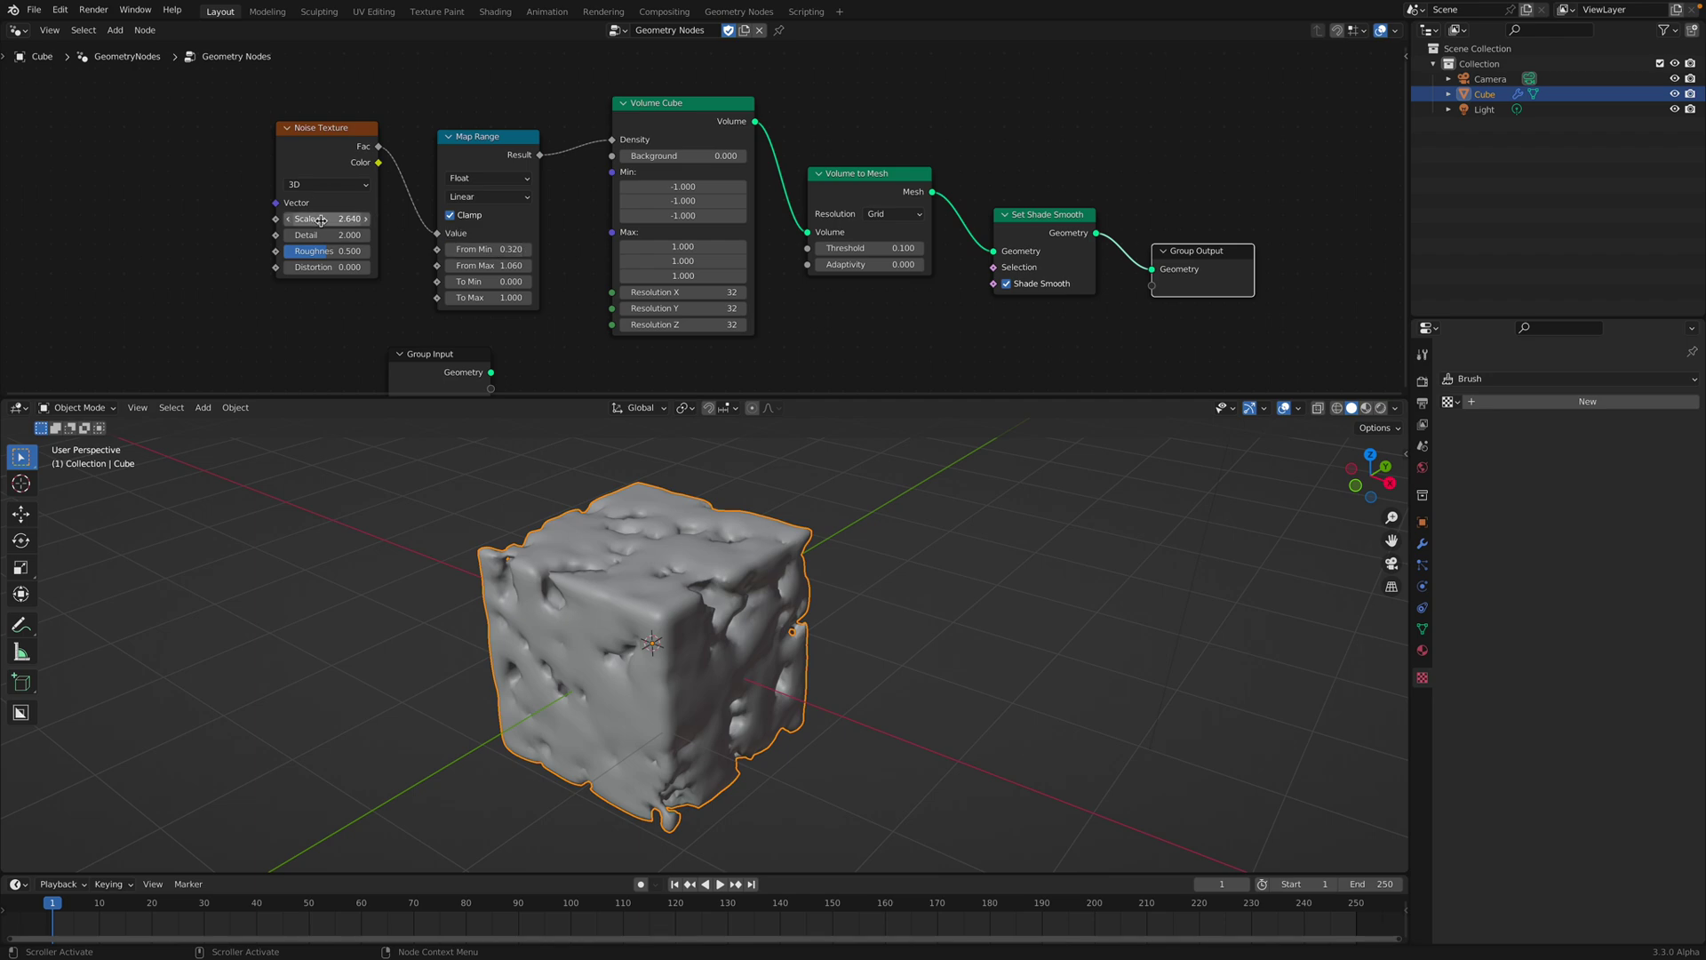
left_click_drag(322, 220, 260, 219)
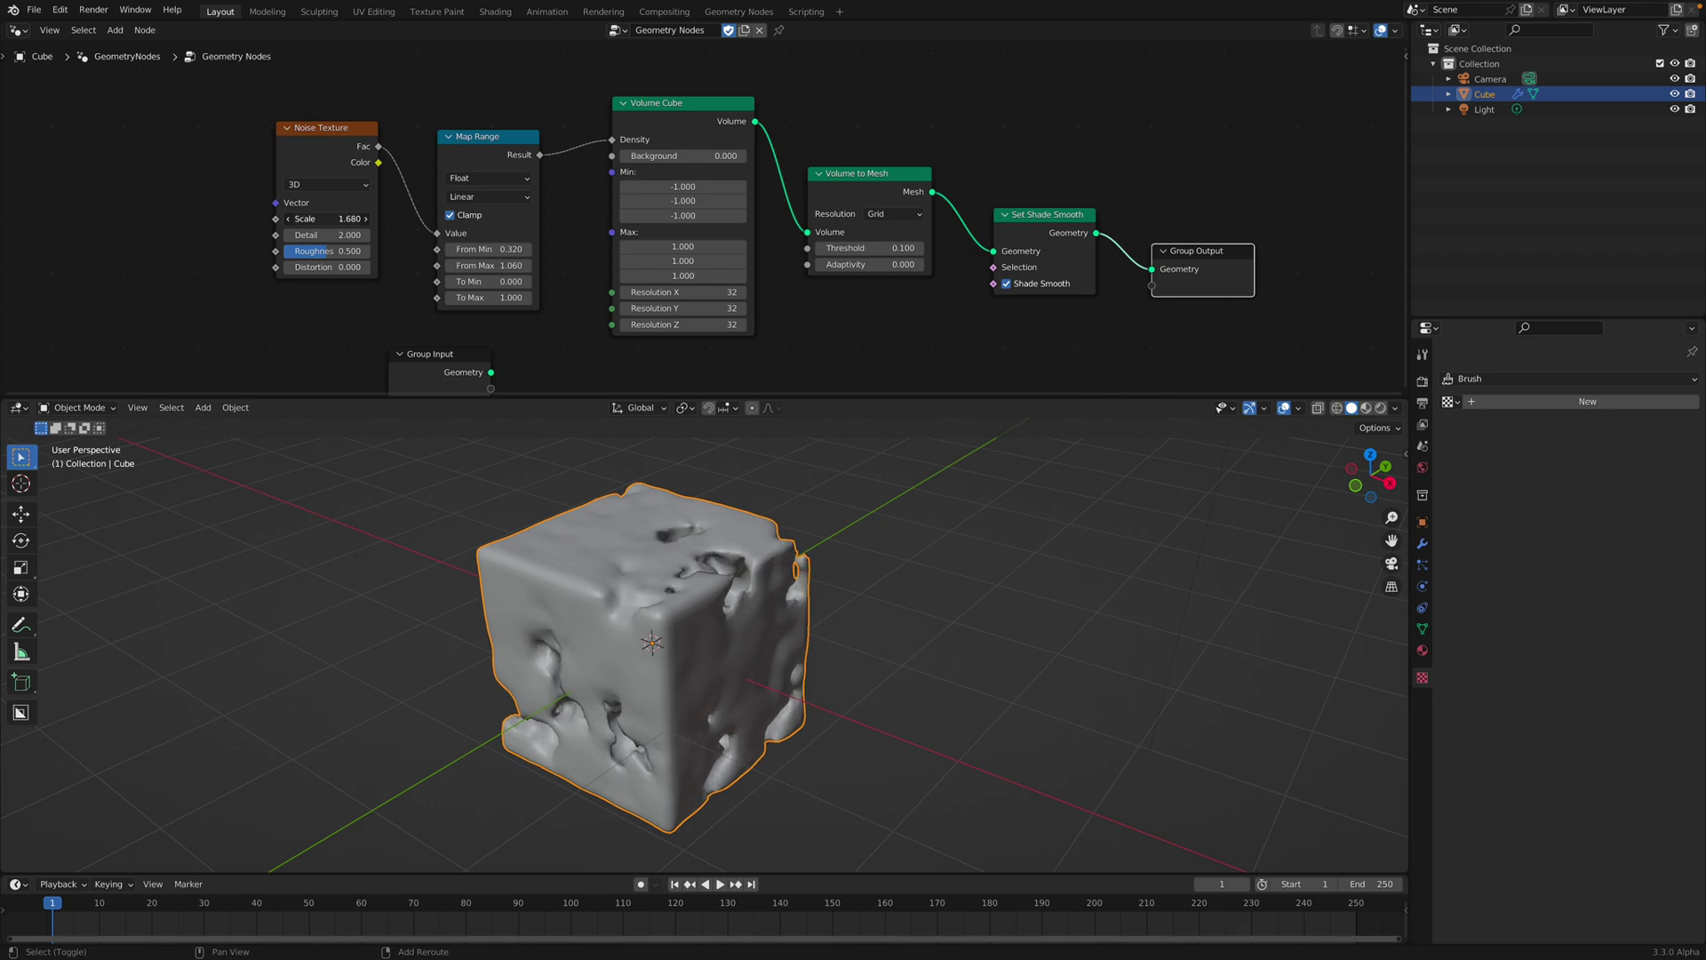
Step: Try a different Background value on the Volume Cube node and reset it to 0
scroll(658, 271, "up", 2)
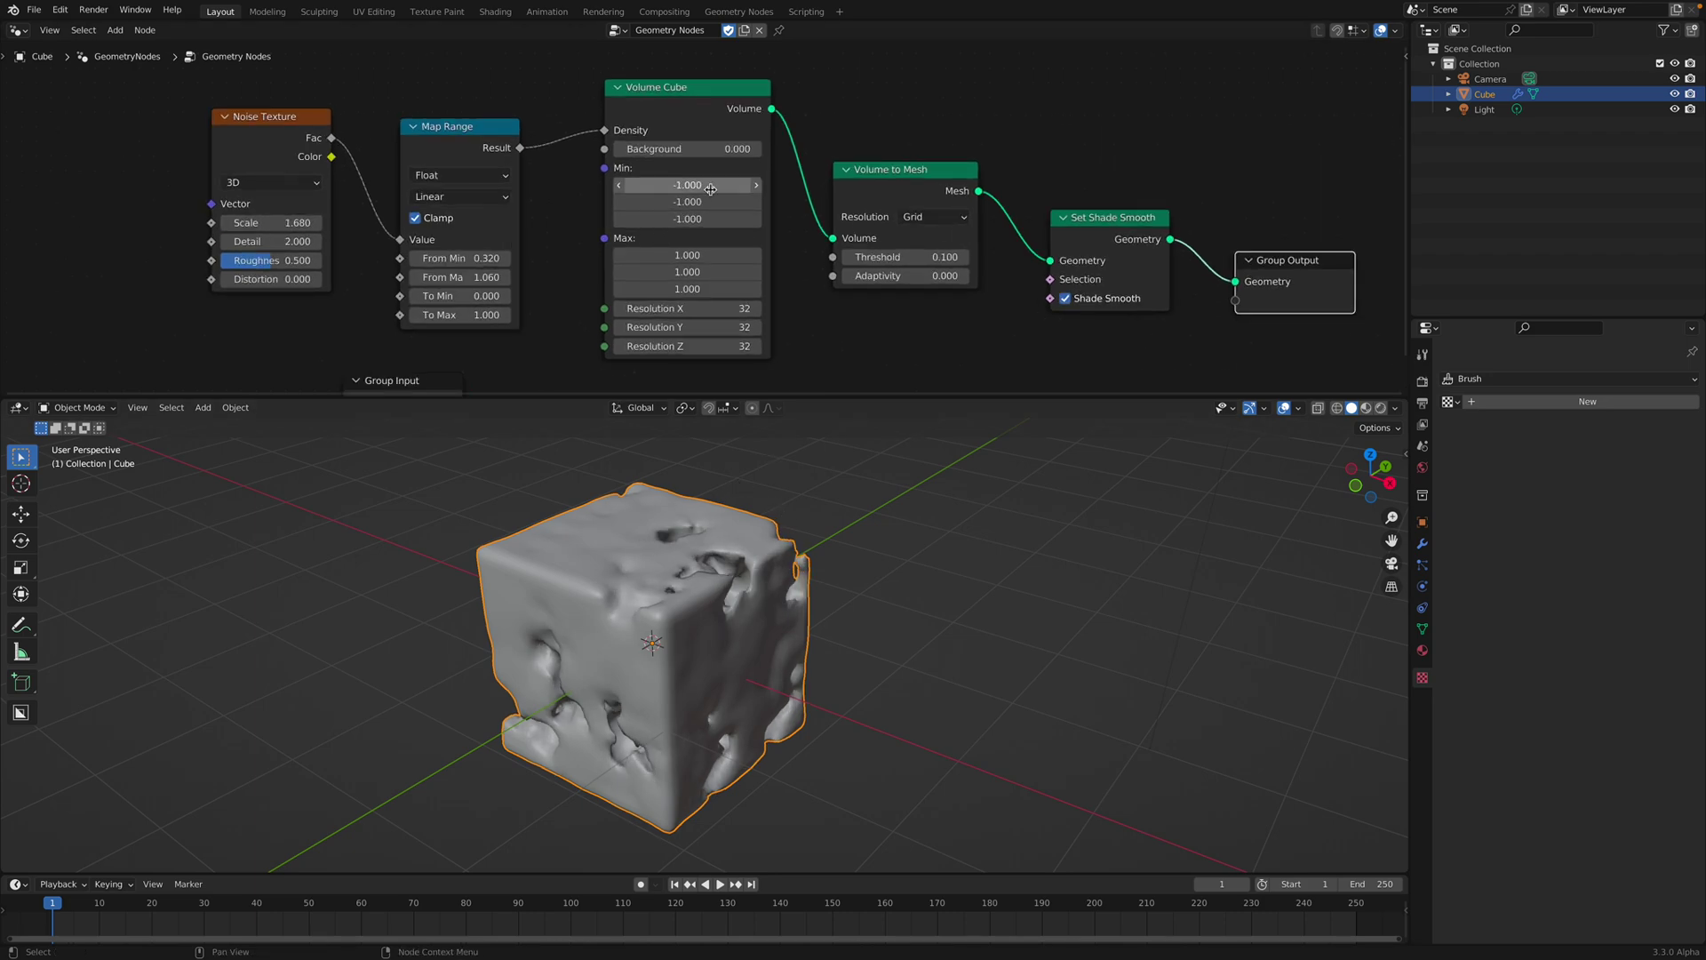
mouse_move(684, 148)
left_mouse_down()
mouse_move(737, 148)
mouse_move(648, 148)
mouse_move(747, 149)
mouse_move(684, 148)
mouse_move(738, 155)
mouse_move(688, 155)
mouse_move(711, 154)
left_mouse_up()
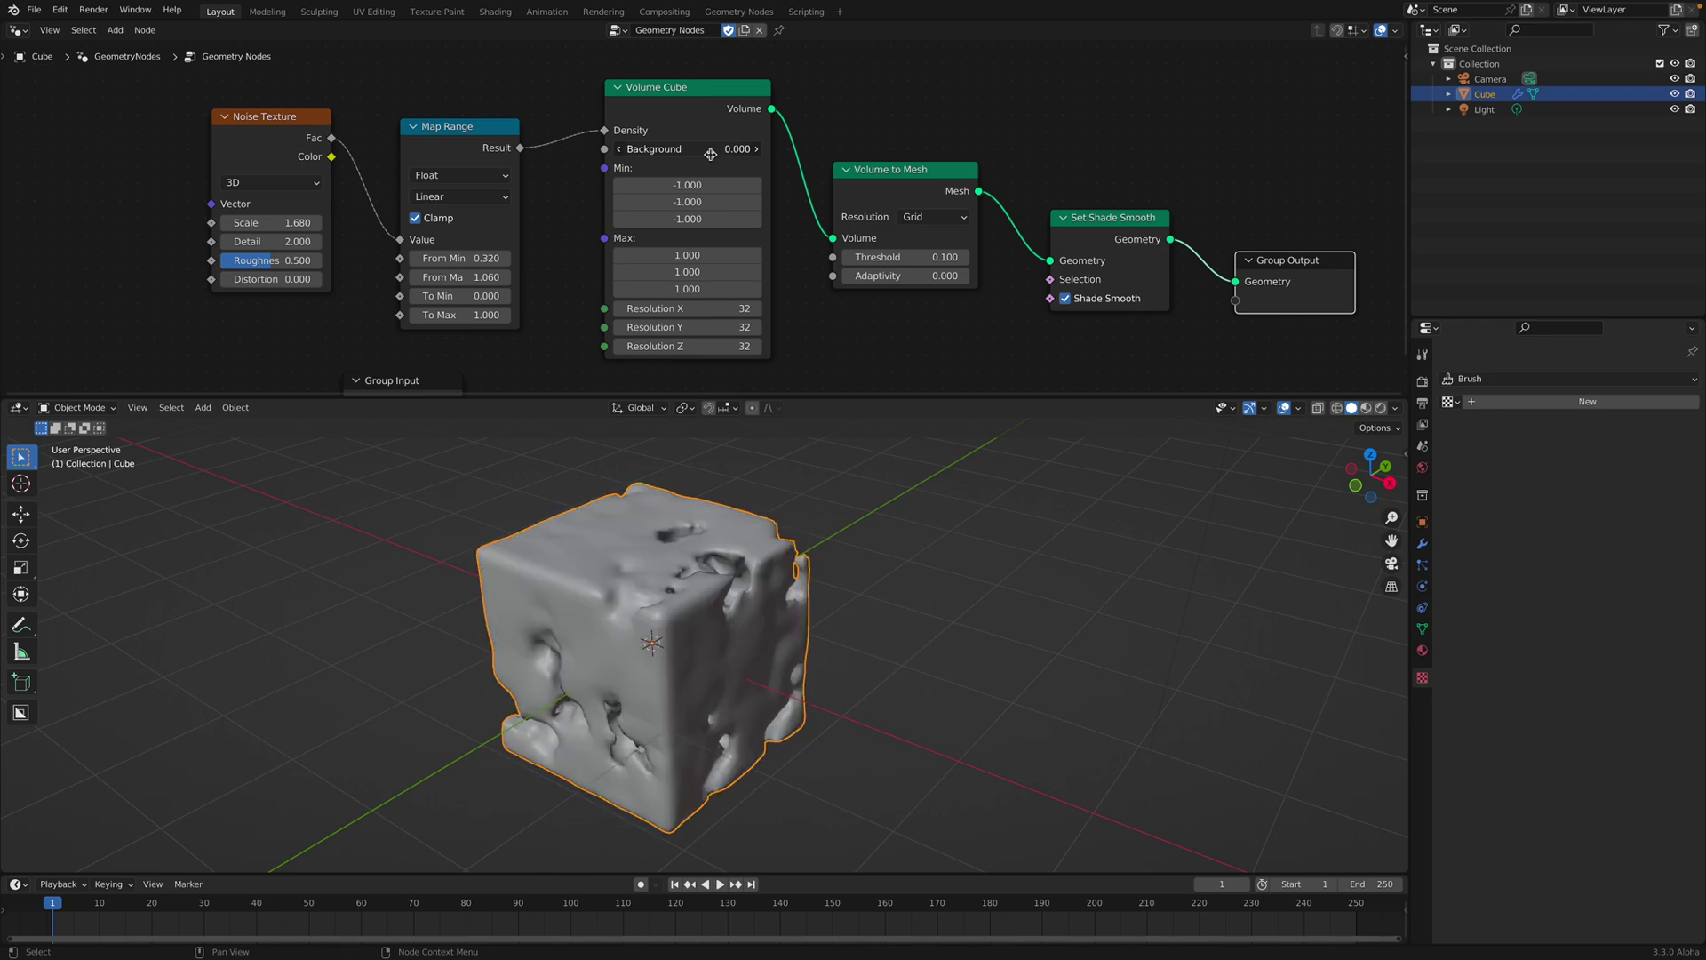
left_click(710, 155)
type("0")
key("Return")
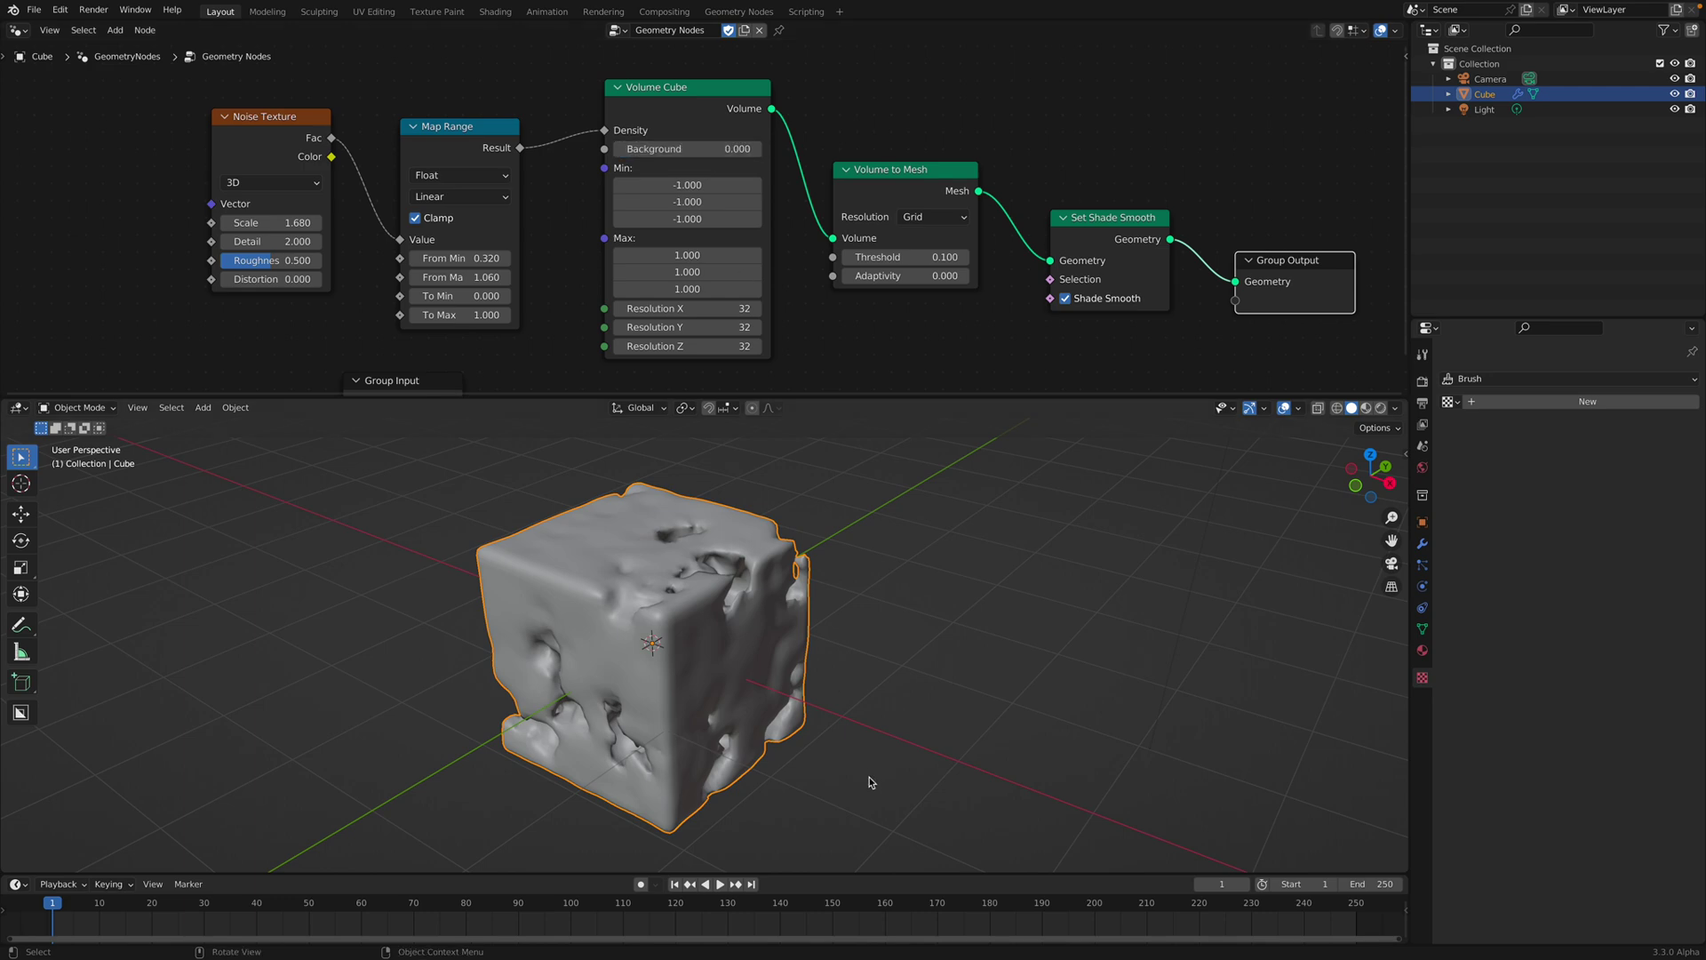
Step: Deselect the cube, raise the Volume to Mesh node slightly and give the node editor more height
left_click(887, 702)
mouse_move(886, 691)
middle_mouse_down()
mouse_move(886, 637)
mouse_move(891, 677)
middle_mouse_up()
middle_click_drag(767, 173, 767, 180)
left_click_drag(906, 194, 914, 166)
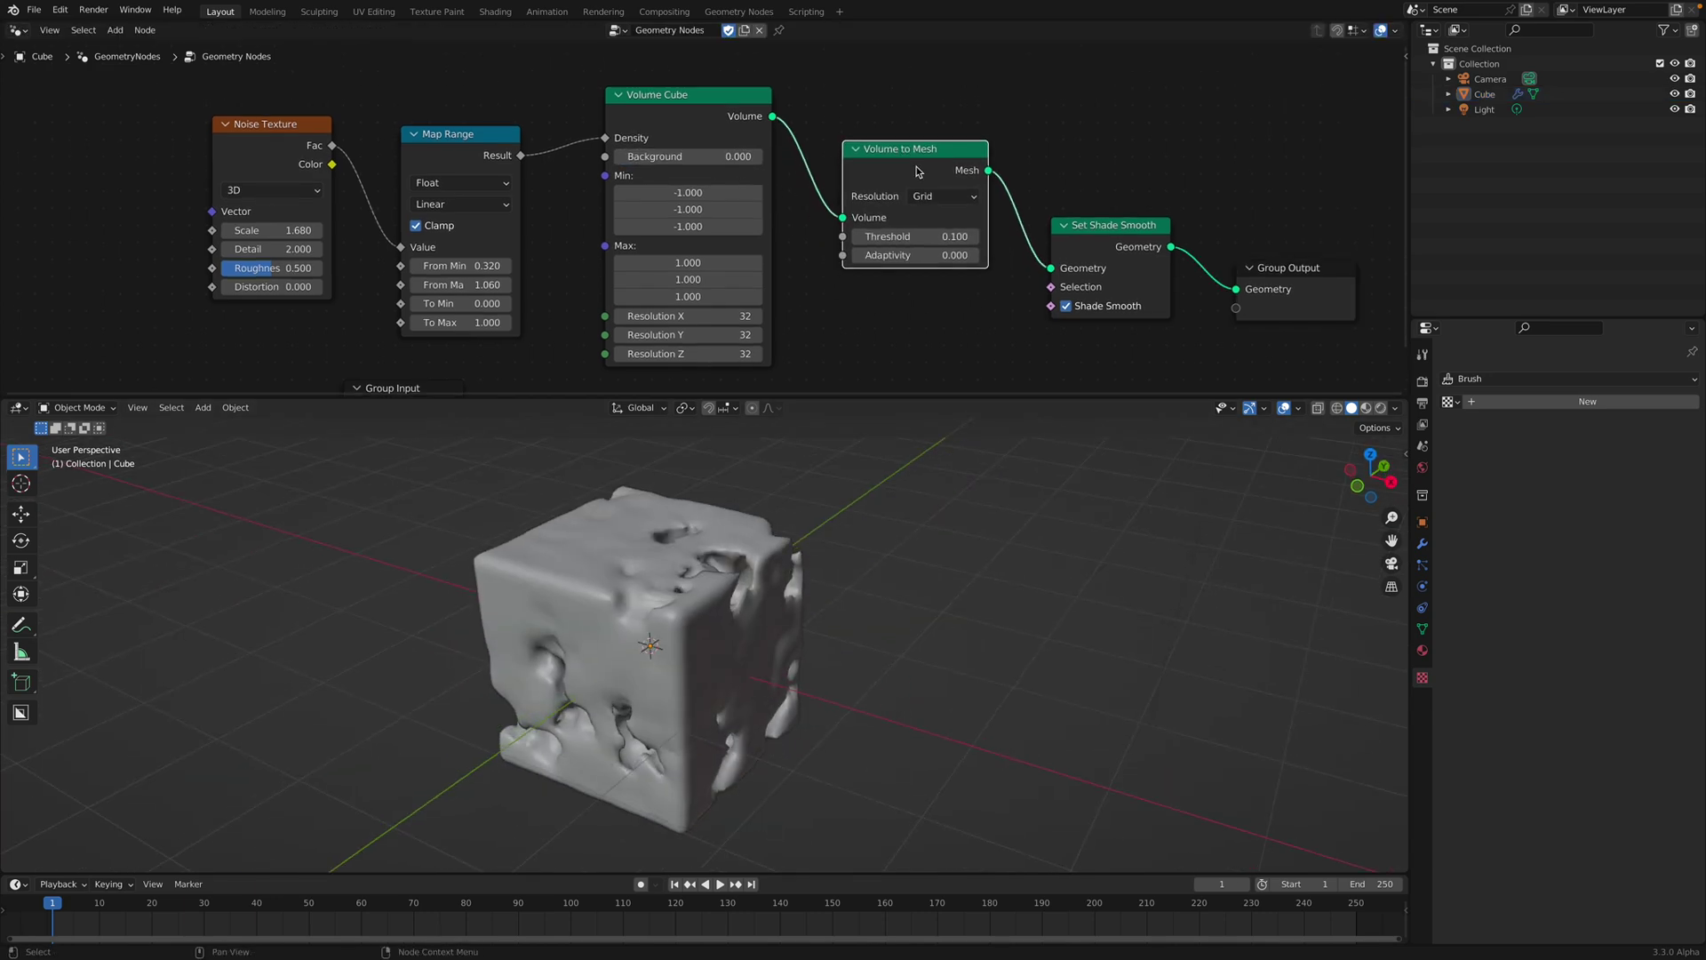
scroll(1058, 286, "down", 1)
middle_click_drag(1060, 287, 891, 247)
left_click_drag(870, 397, 870, 427)
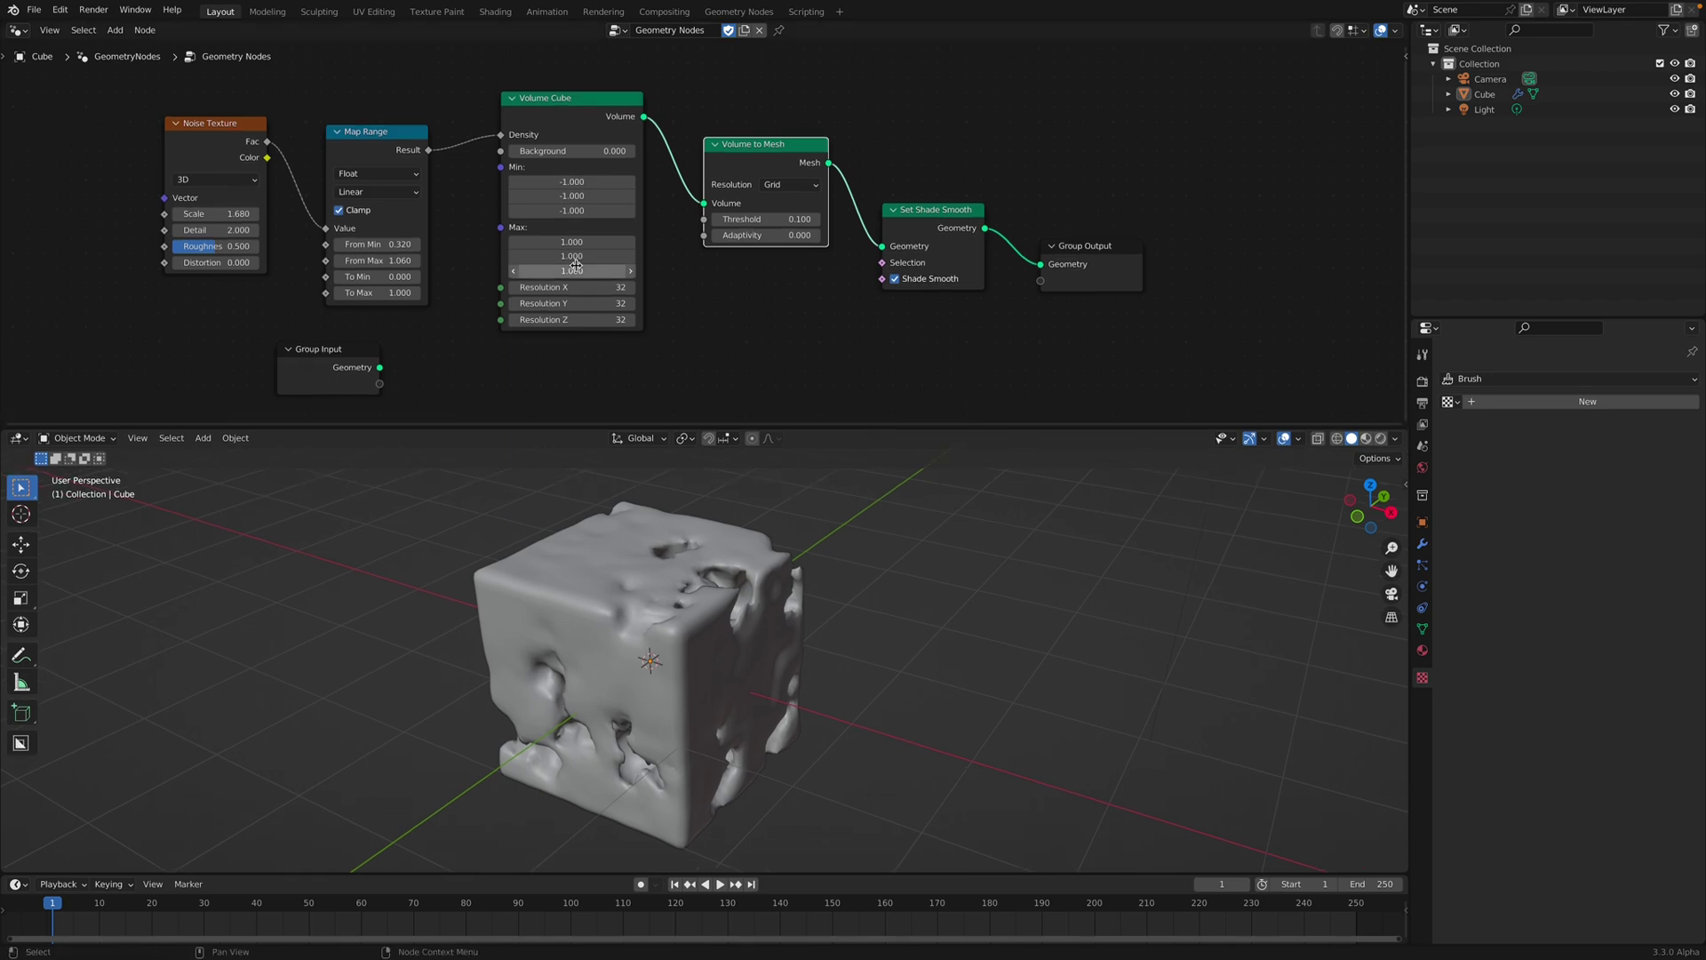
Step: Set the Noise Texture scale to 1.280 and save the file
middle_click_drag(187, 217, 318, 219)
mouse_move(329, 215)
left_mouse_down()
mouse_move(295, 215)
mouse_move(328, 215)
left_mouse_up()
key("ctrl+s")
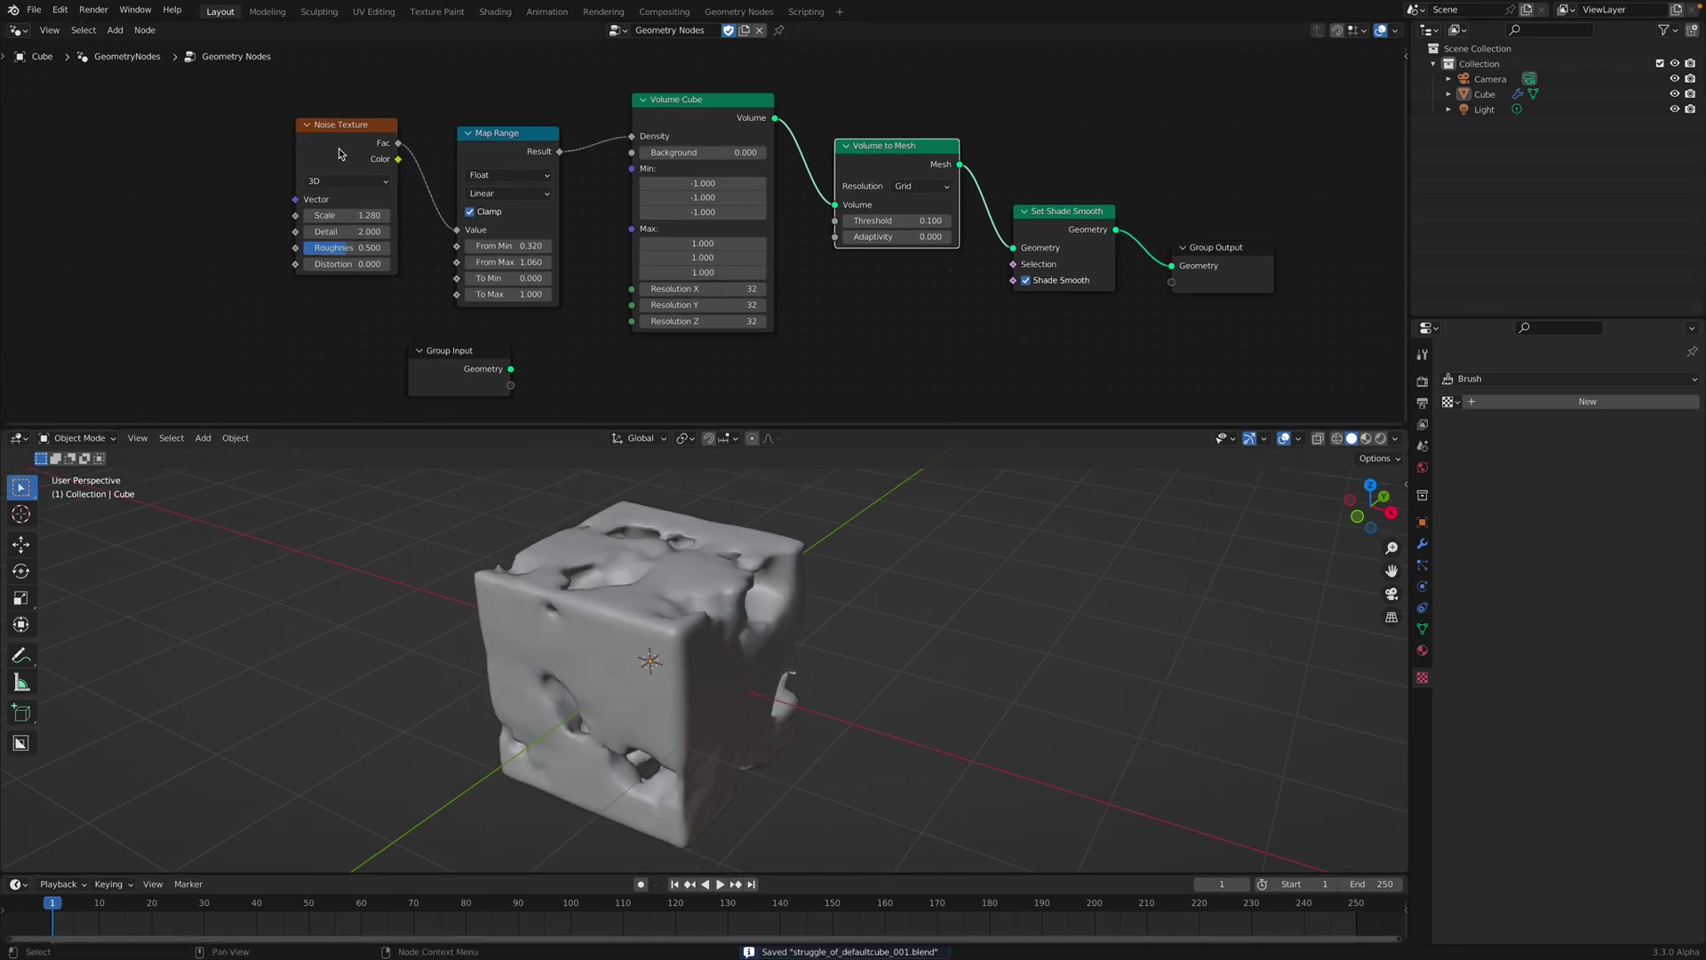
Step: Nudge the Noise Texture node, switch it to 4D and raise its W value to 4.900
left_click_drag(333, 133, 327, 124)
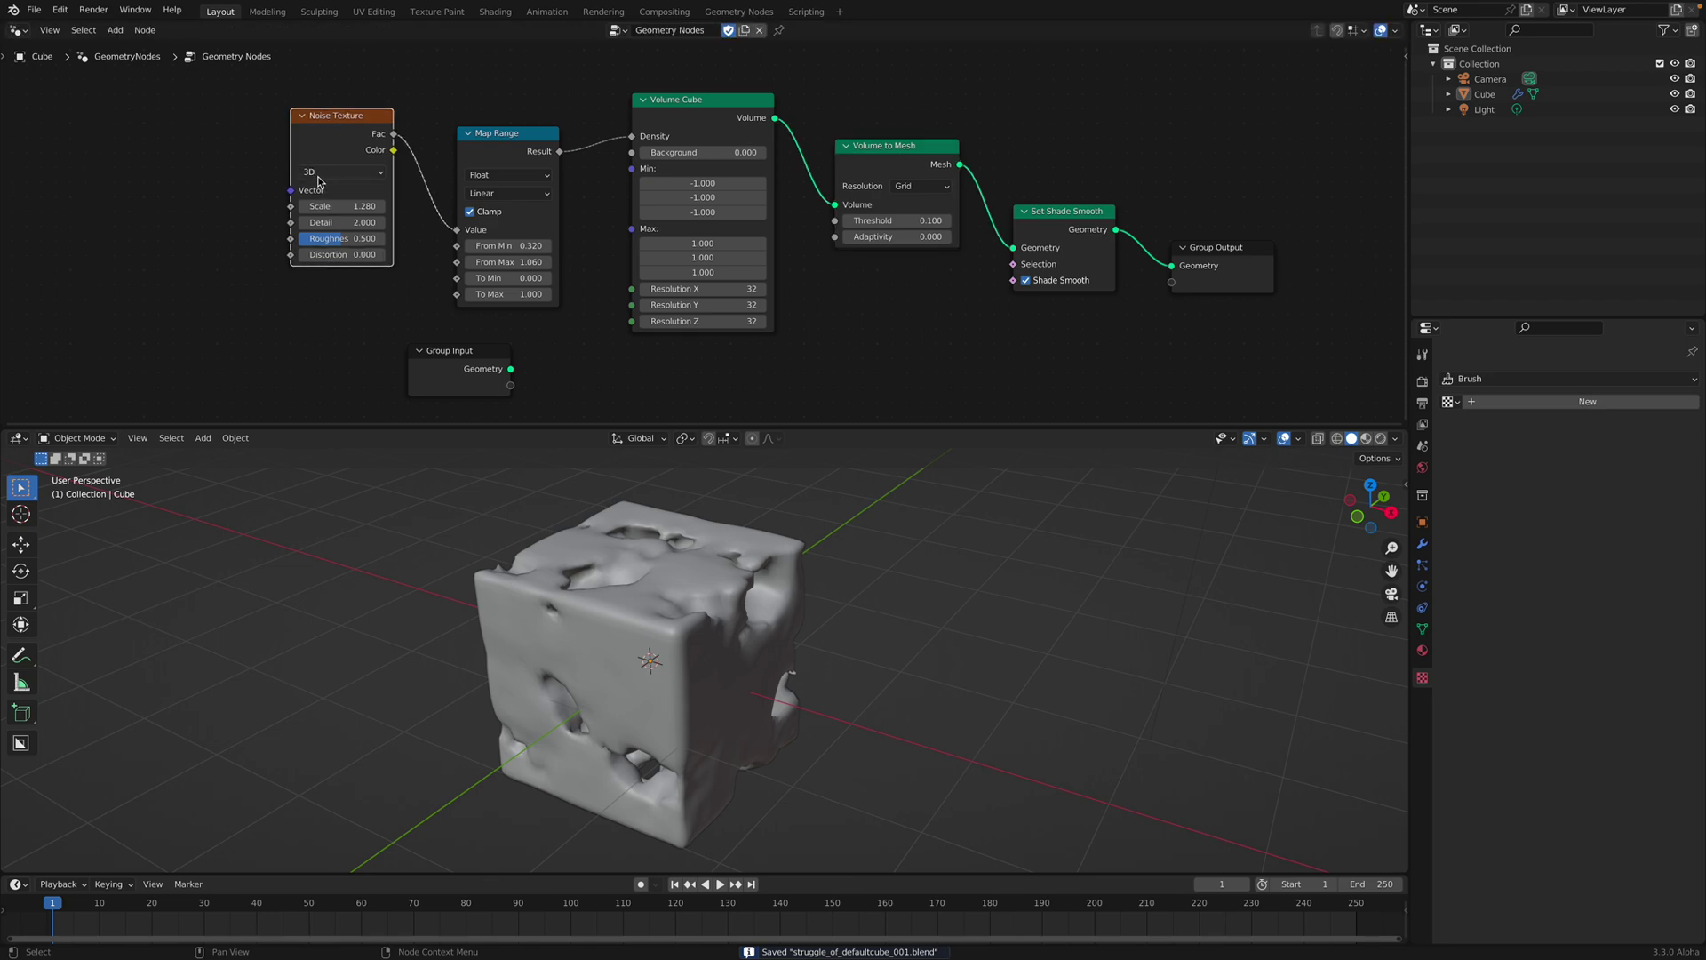
left_click(324, 173)
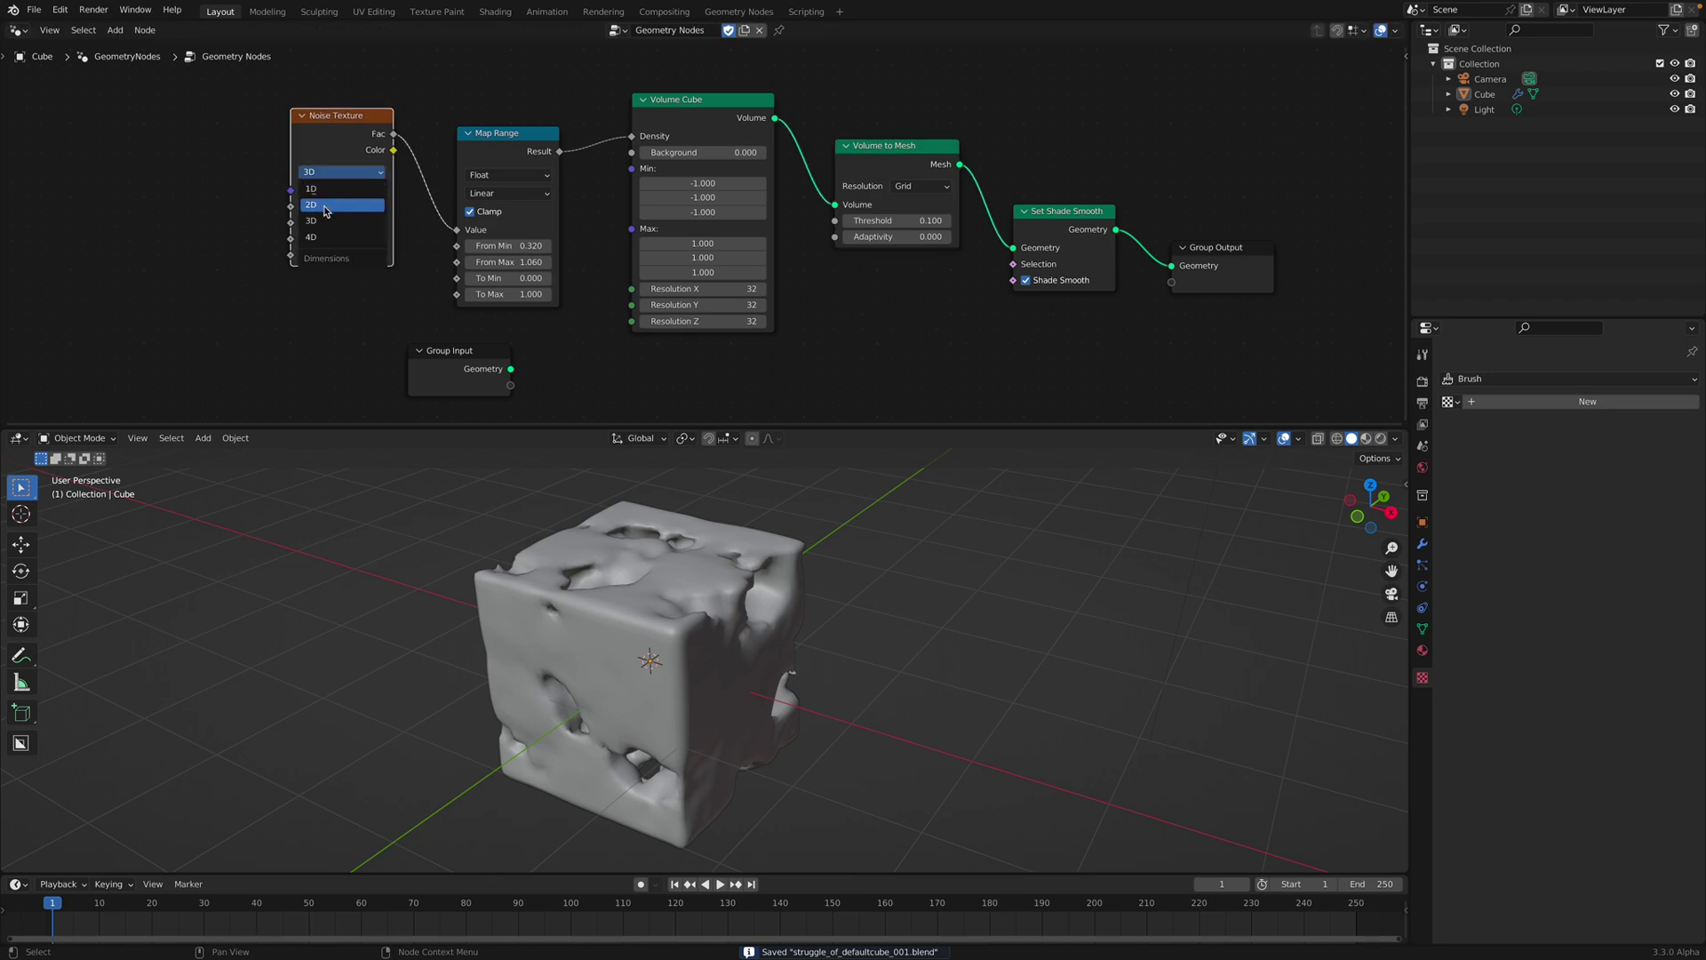
left_click(331, 239)
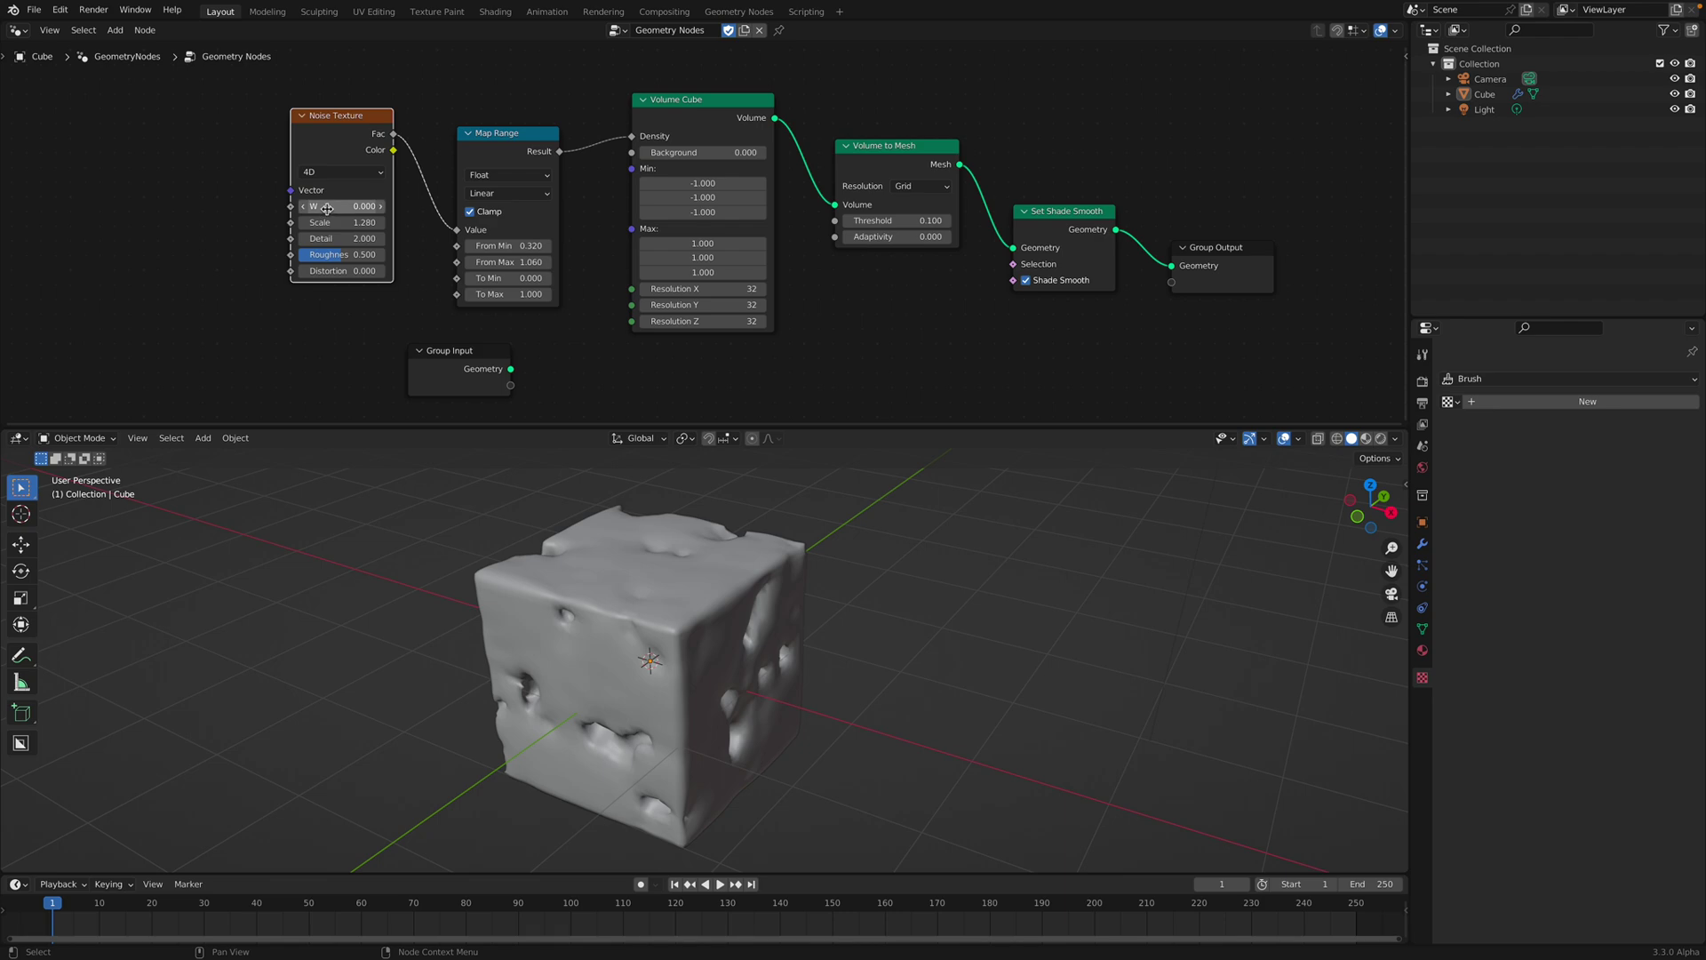
left_click_drag(331, 206, 405, 205)
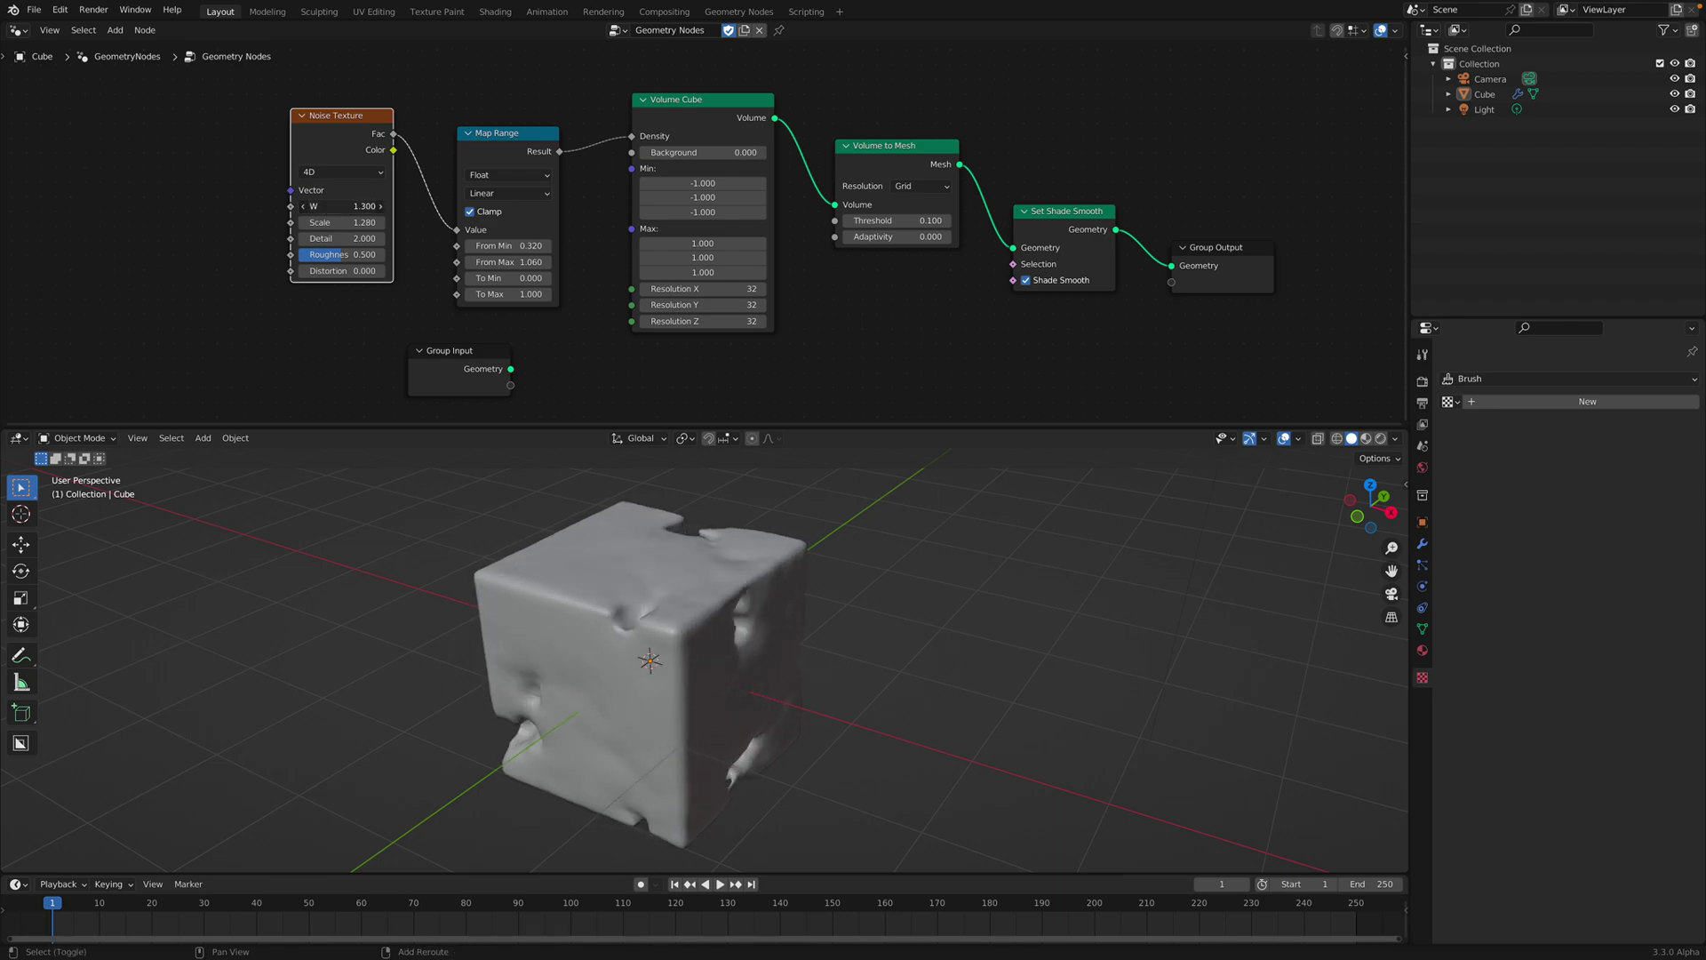
left_click_drag(342, 207, 433, 206)
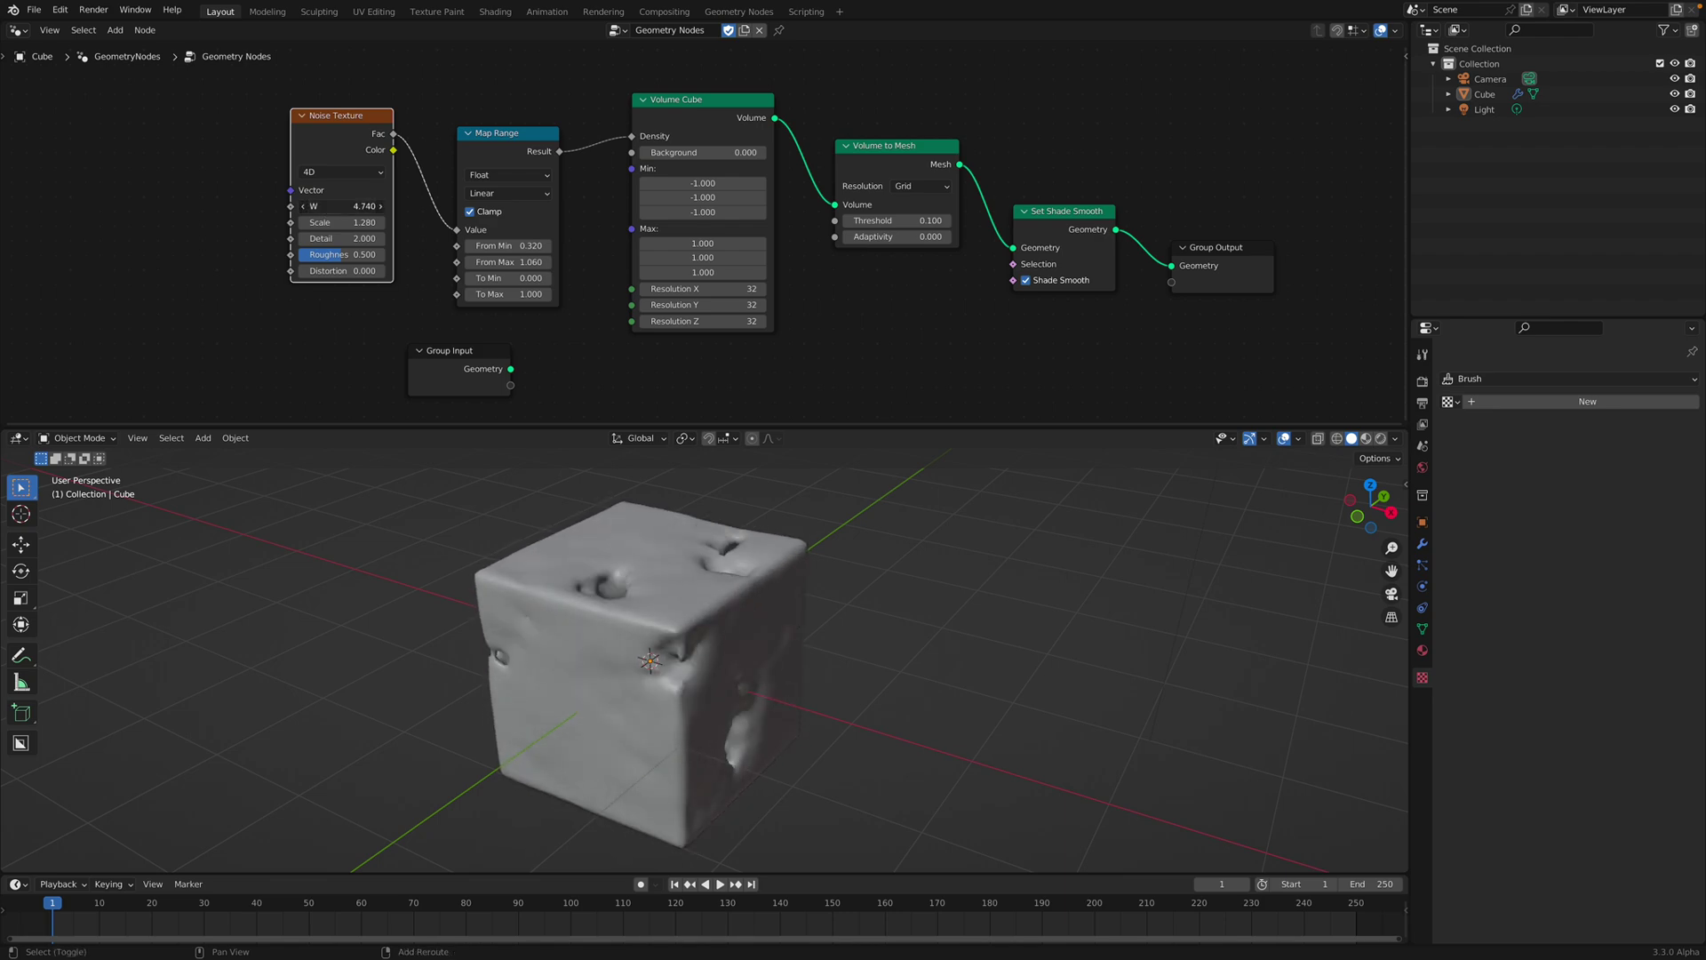
Step: Add a Scene Time node and connect its Seconds output to the Noise Texture's W input
middle_click_drag(127, 214, 215, 211)
key("shift+a")
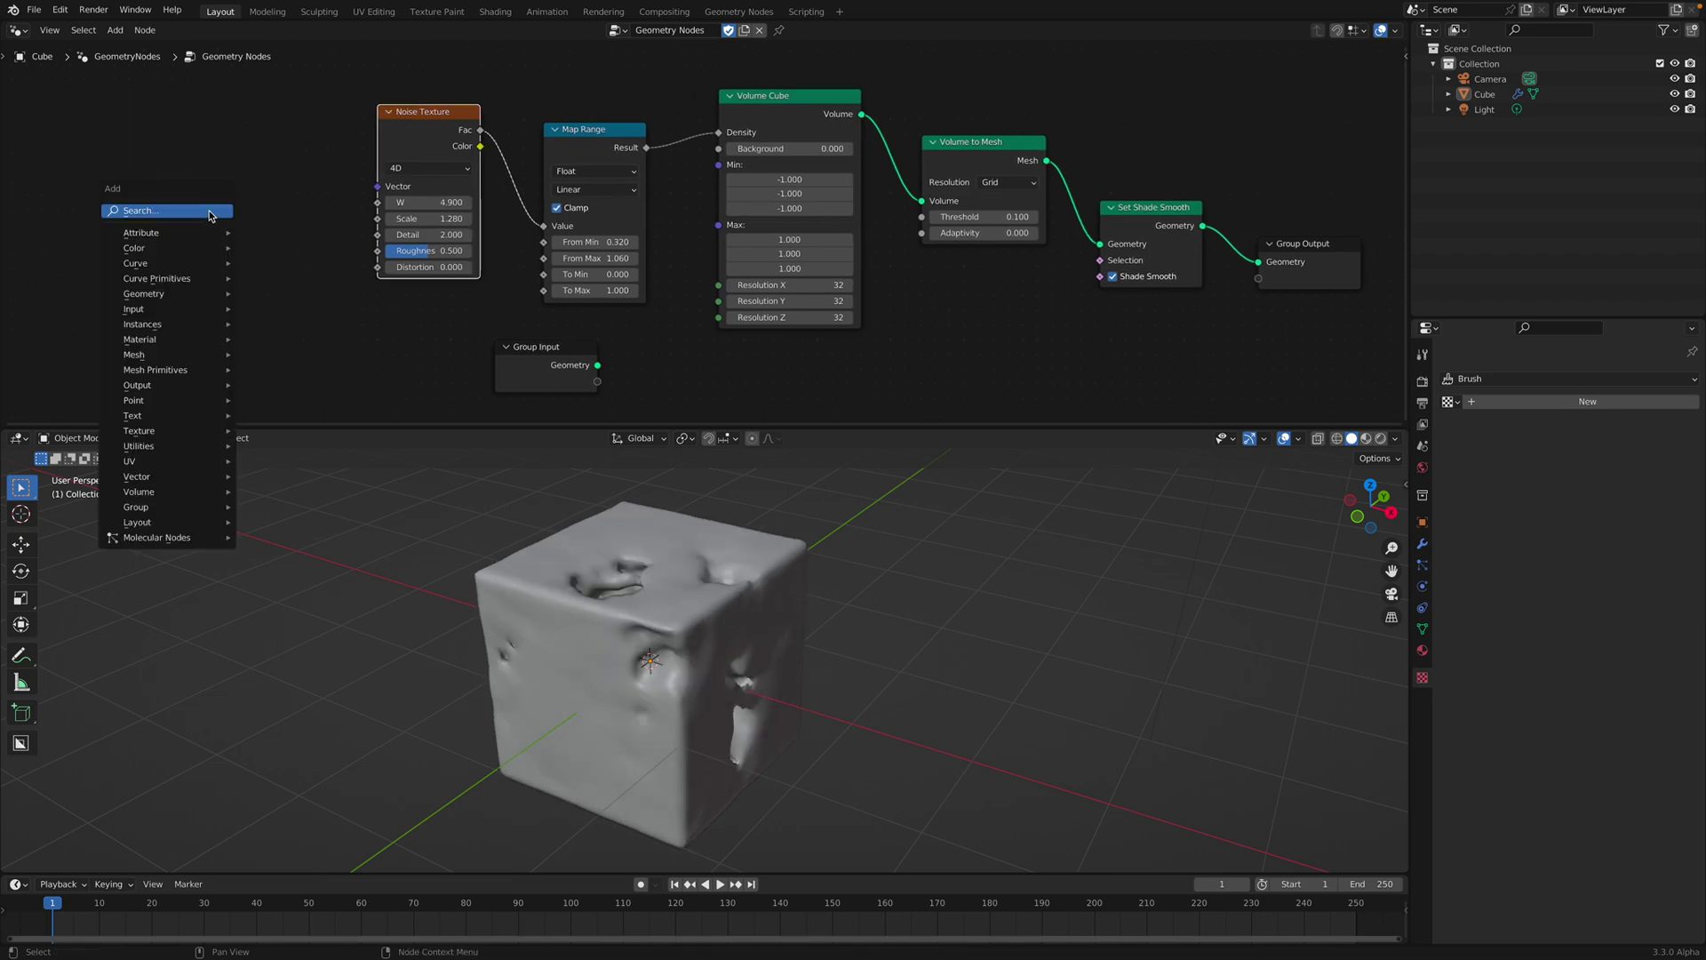
left_click(210, 211)
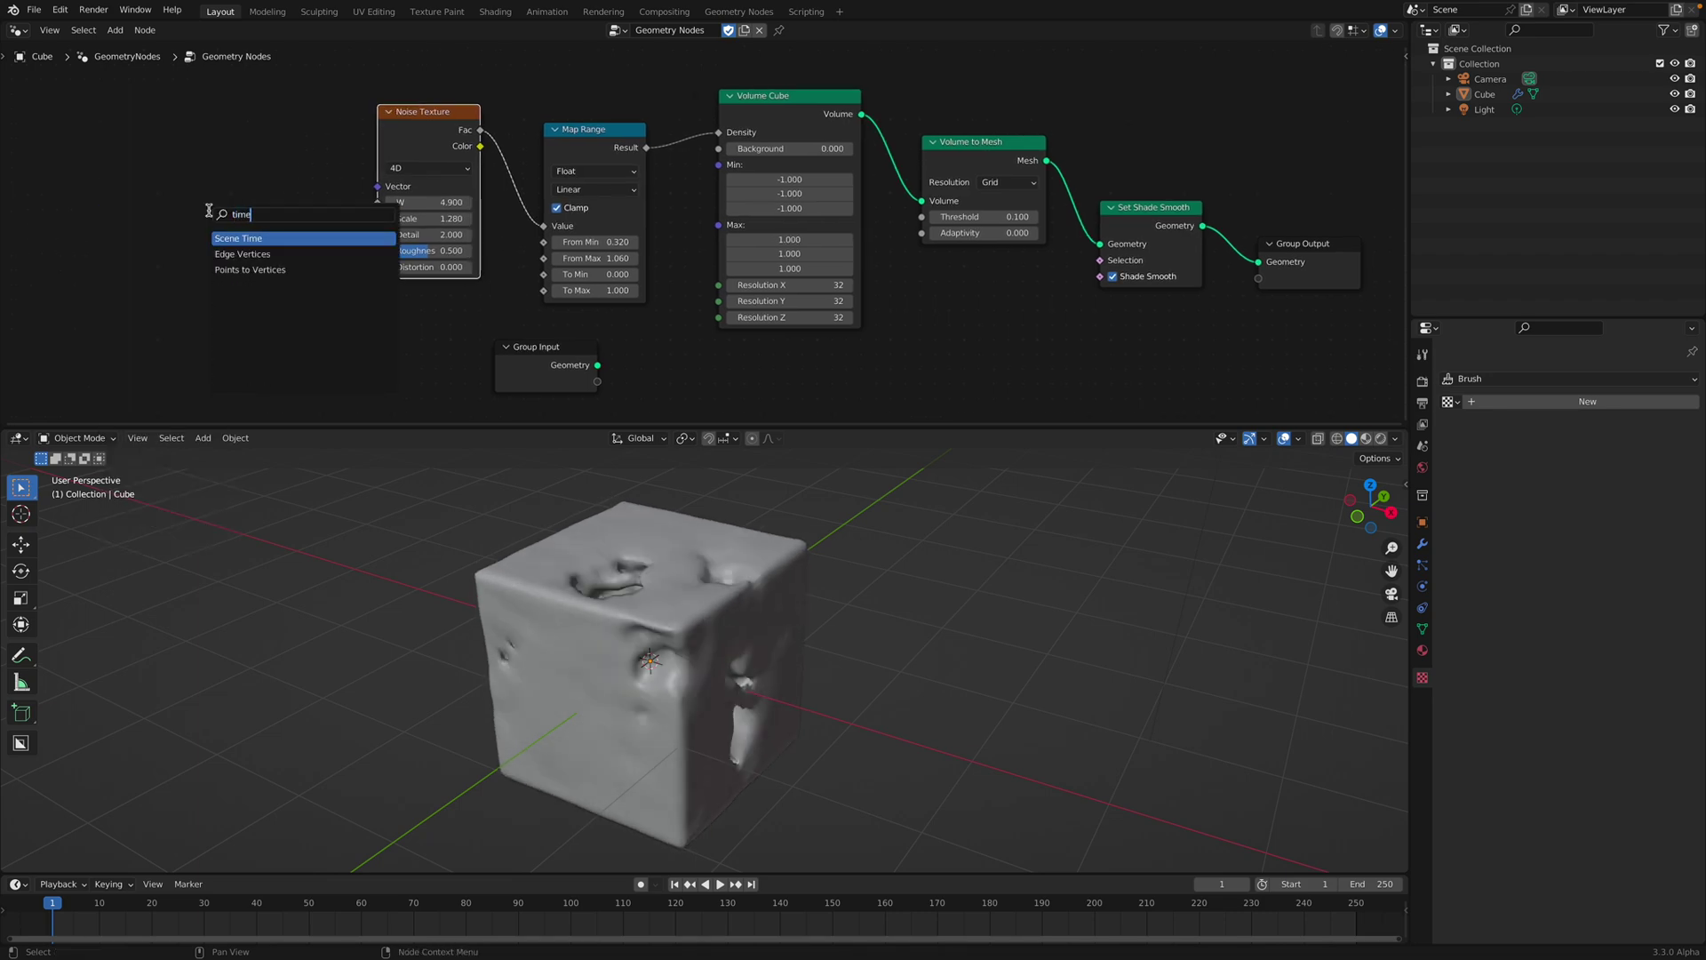
key("Return")
left_click(230, 235)
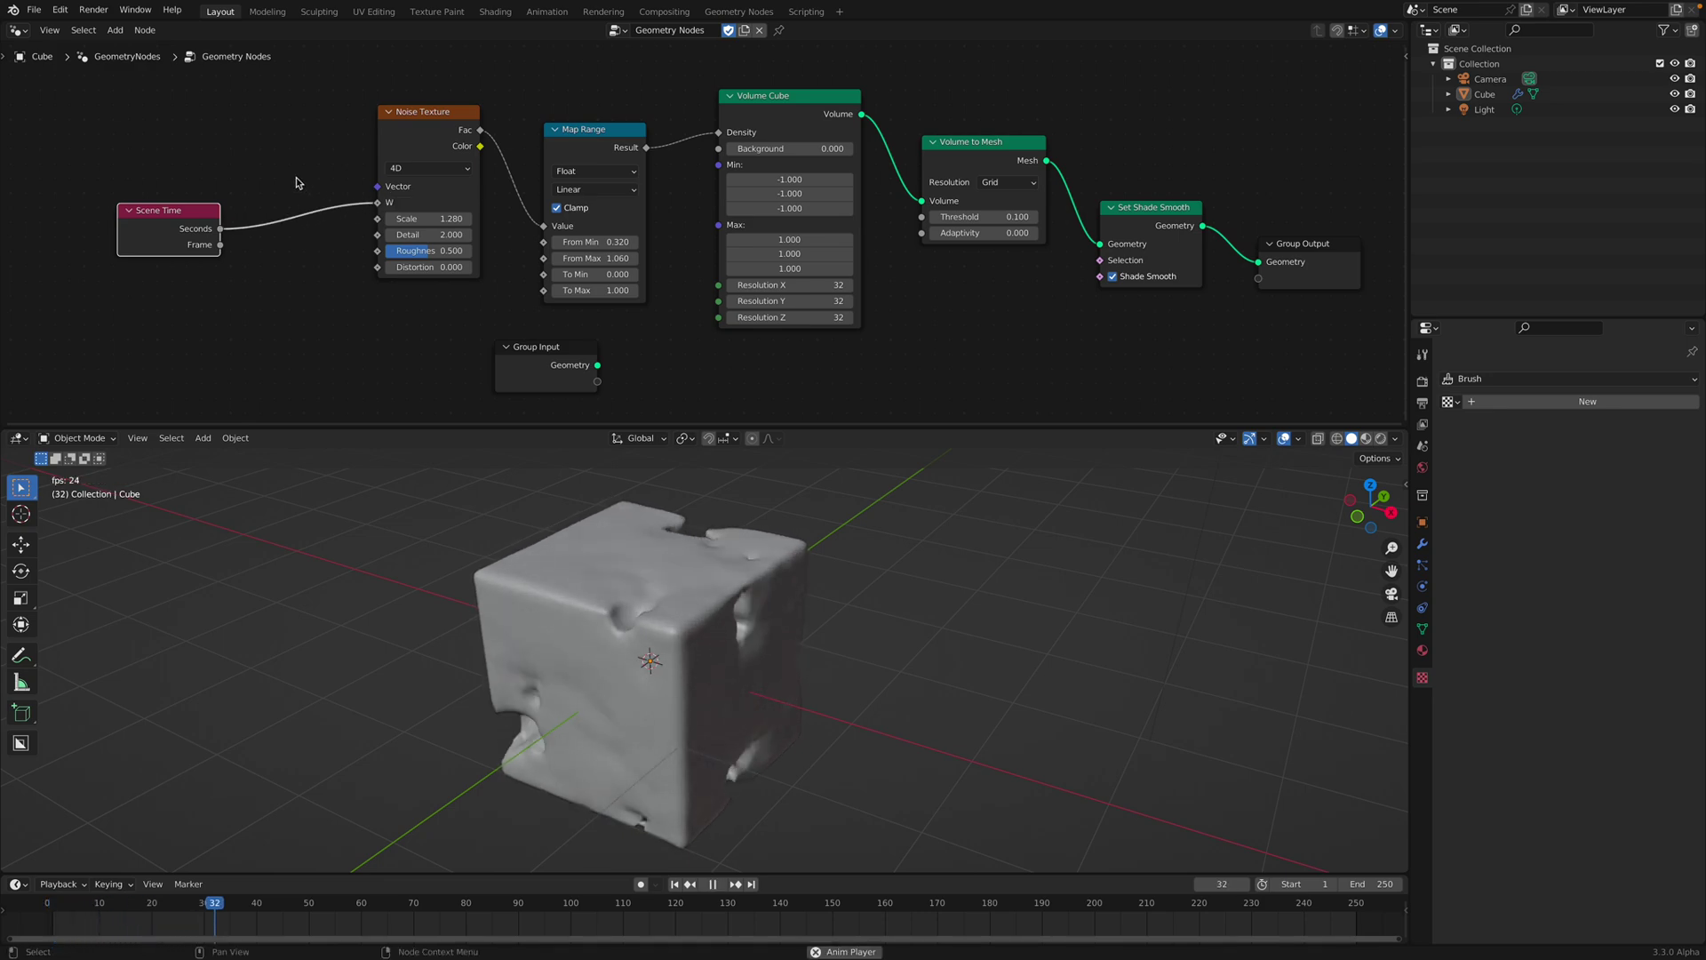
Step: Play the animation and raise the Noise Texture scale to 2.060
key("space")
key("space")
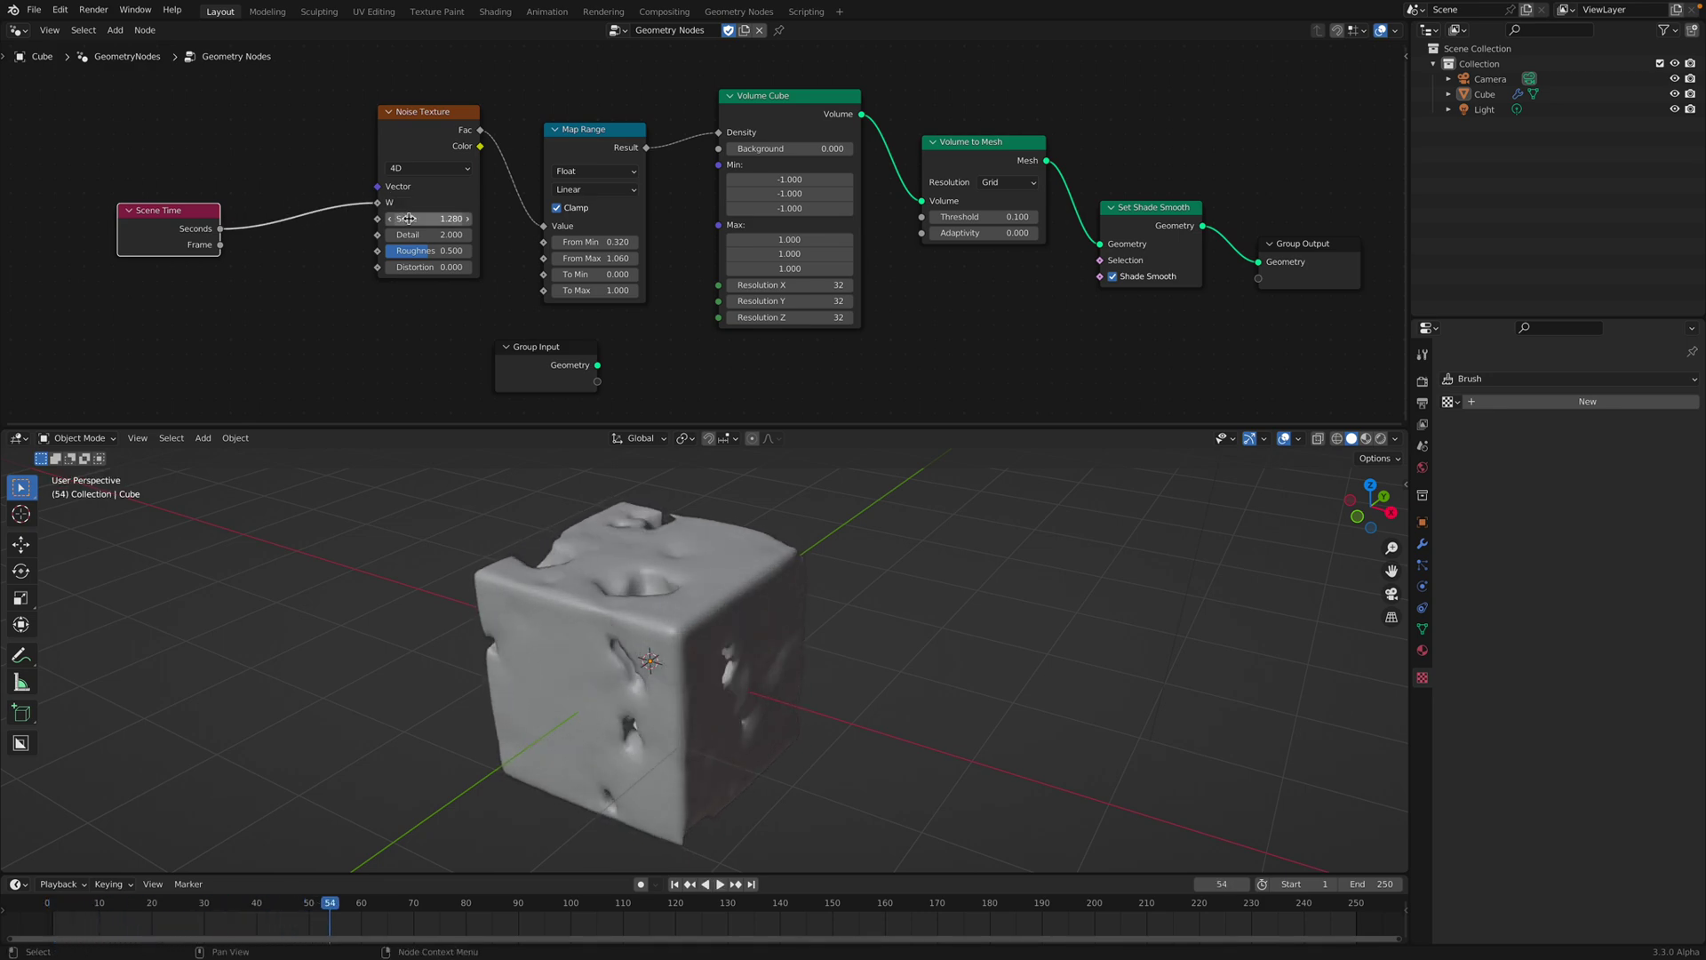
left_click_drag(408, 219, 553, 222, "shift")
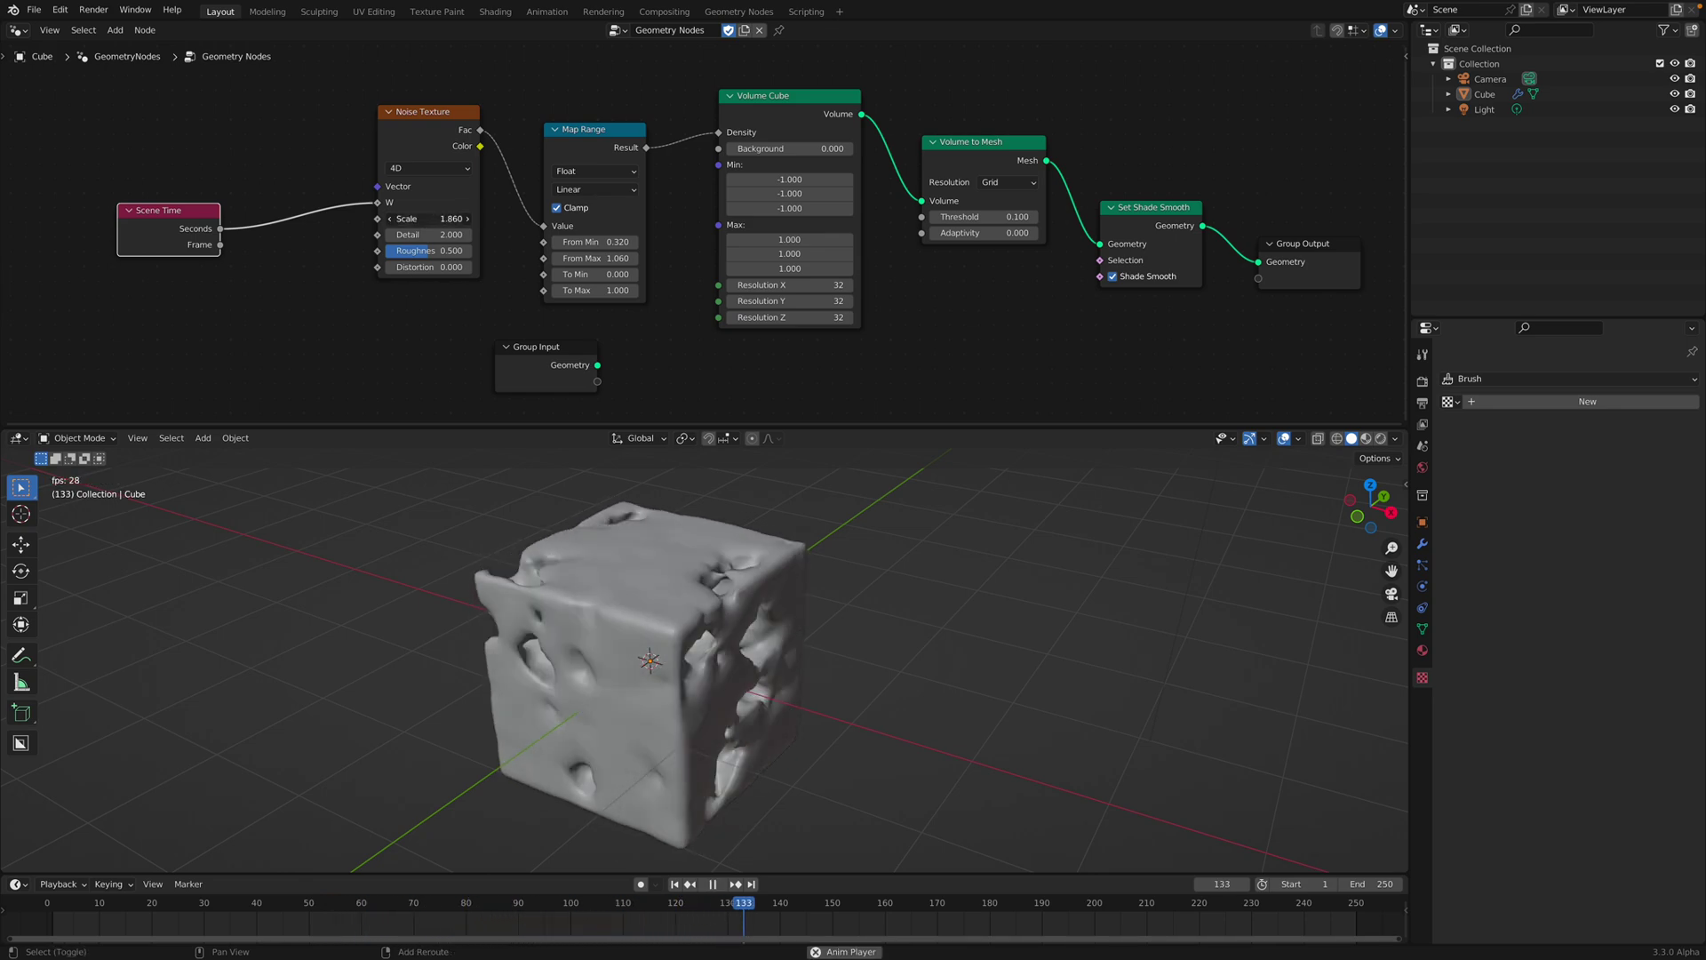
Step: Stop playback, spread the Noise Texture and Scene Time nodes away from the Map Range node, and save the file
left_click_drag(414, 146, 333, 182)
key("space")
left_click_drag(169, 211, 125, 223)
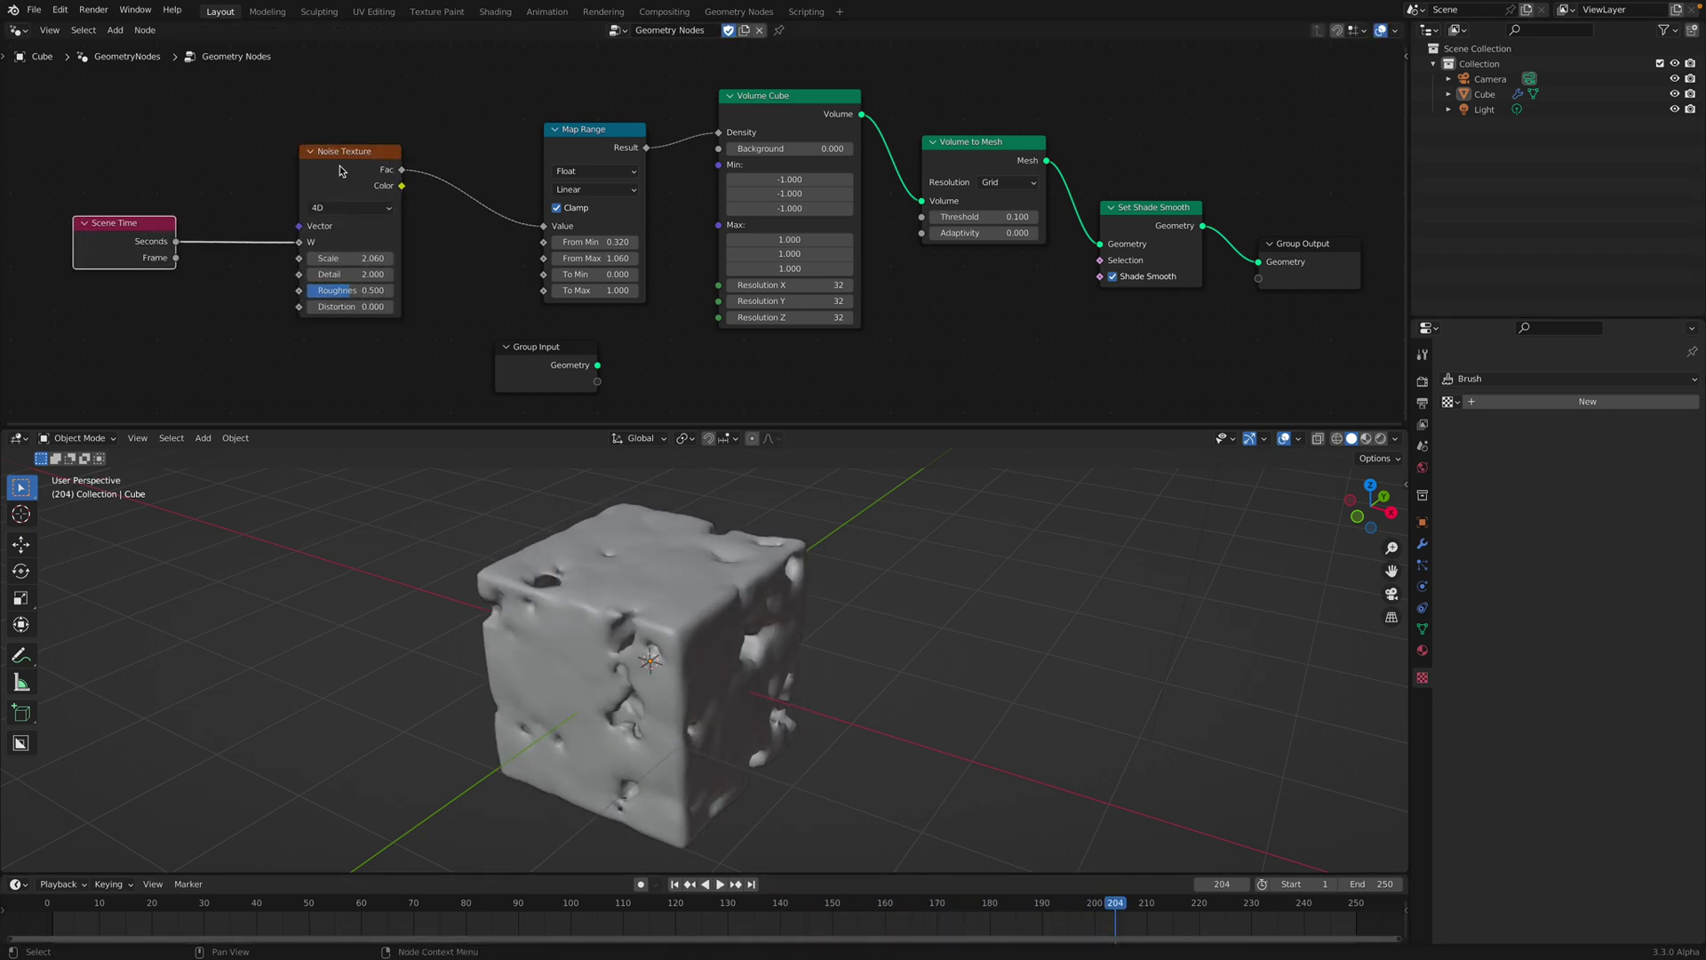
left_click_drag(353, 160, 314, 233)
key("ctrl+s")
mouse_move(319, 208)
middle_mouse_down()
mouse_move(335, 182)
mouse_move(338, 202)
middle_mouse_up()
left_click_drag(334, 281, 322, 236)
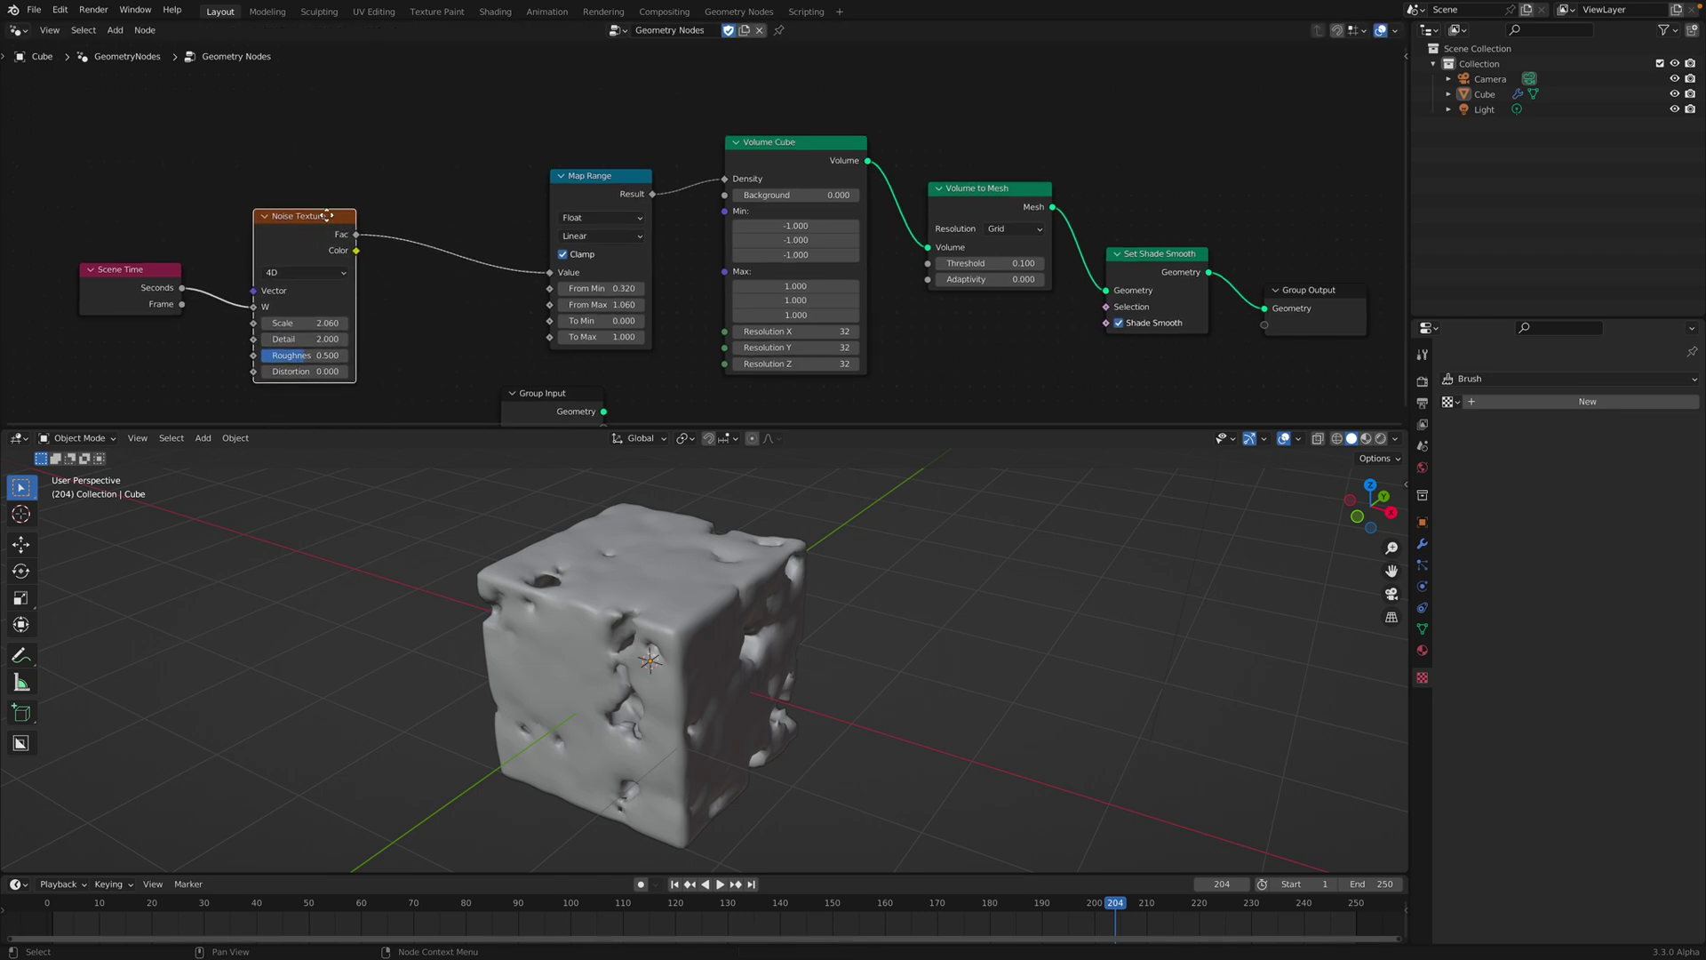
middle_click_drag(327, 216, 335, 209)
Step: Set the Noise Texture scale to 2.400 and distortion to 5.200, and preview the animation
middle_click_drag(706, 630, 631, 596)
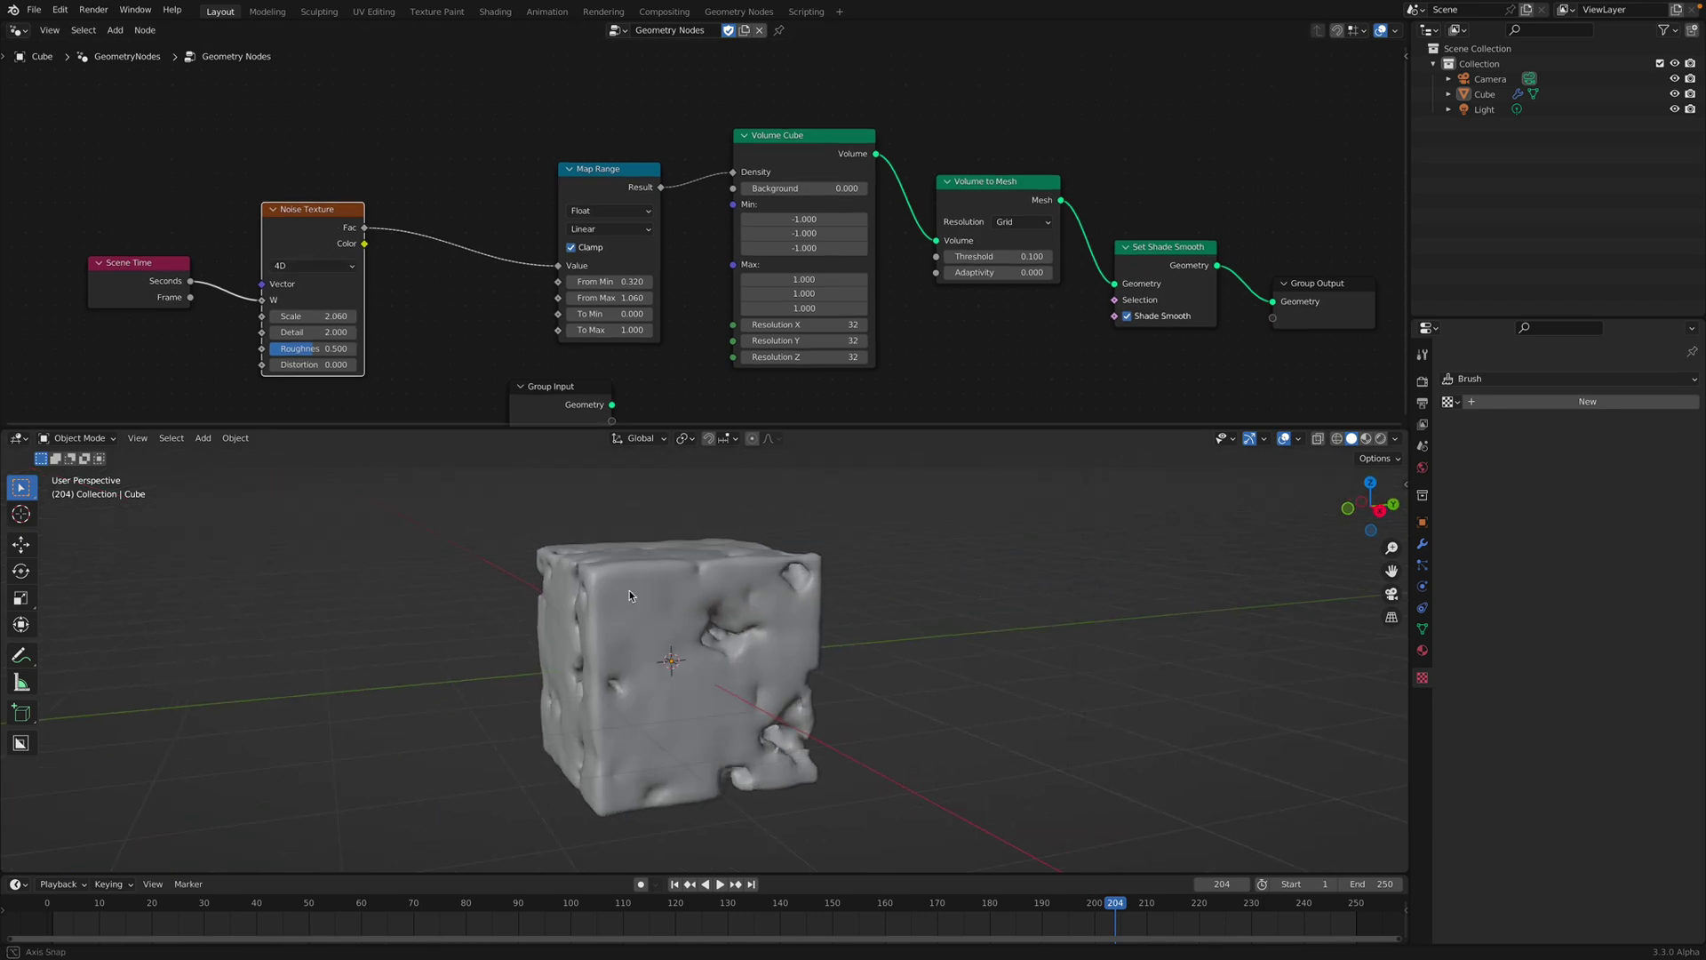
left_click_drag(325, 315, 373, 365)
middle_click_drag(551, 573, 634, 594)
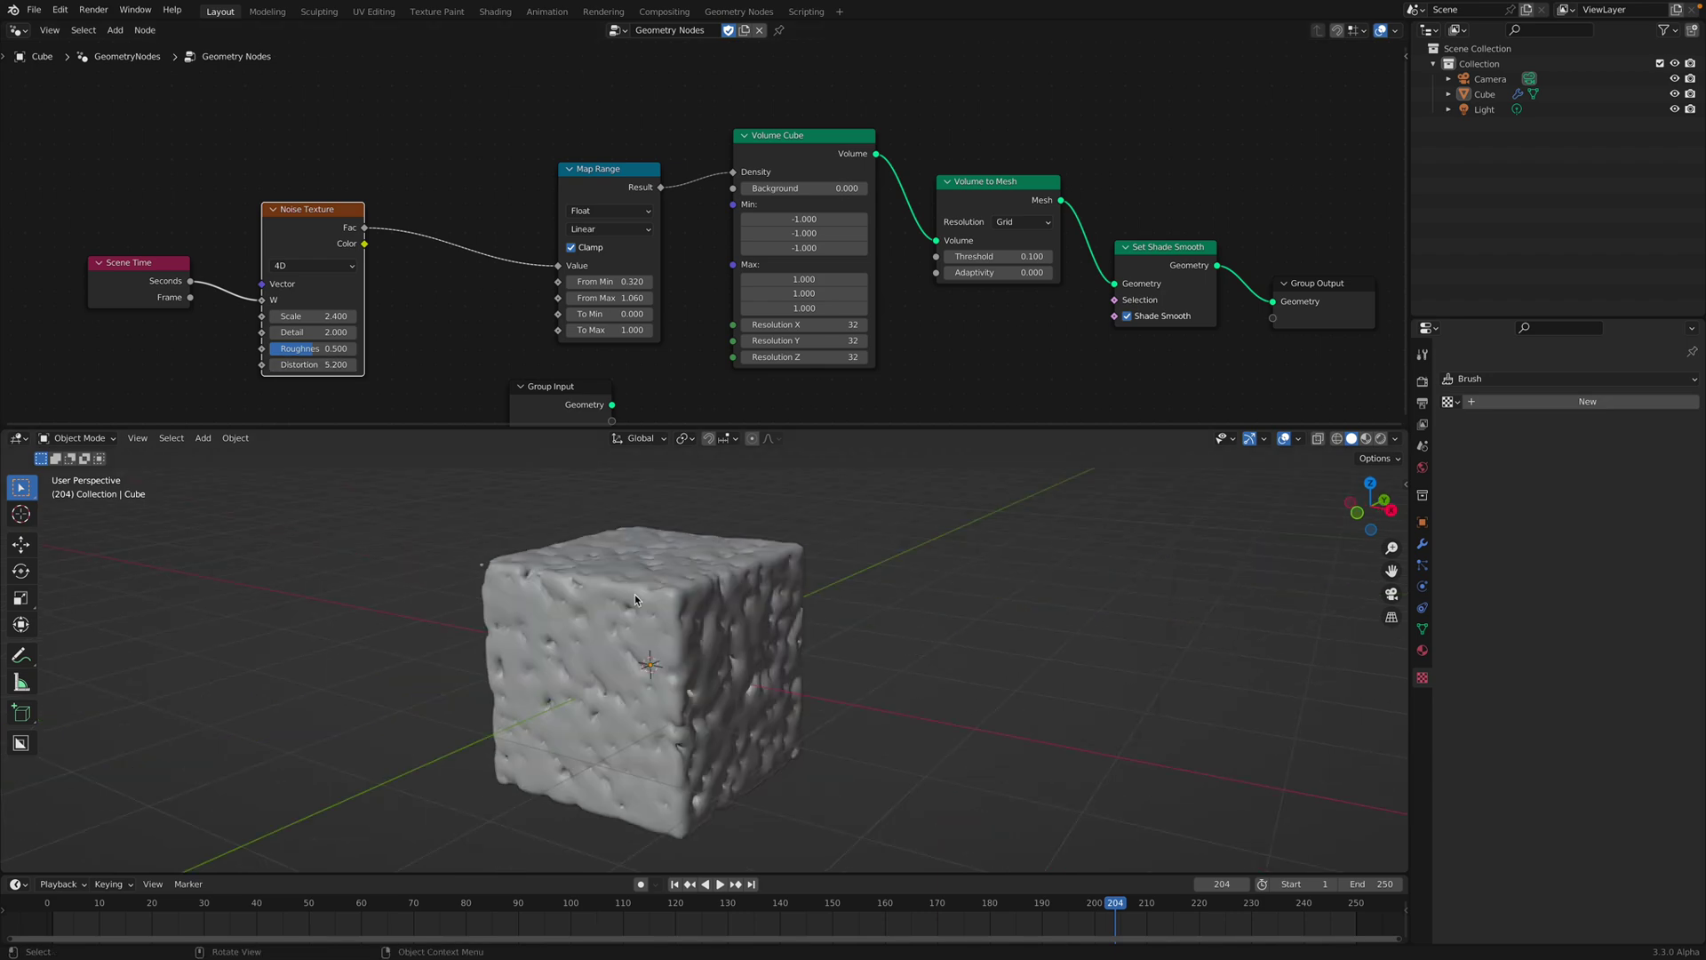
key("space")
key("space")
Step: Lower the Noise Texture distortion to 0.600 and play the animation to check the effect
left_click_drag(328, 366, 267, 364)
key("space")
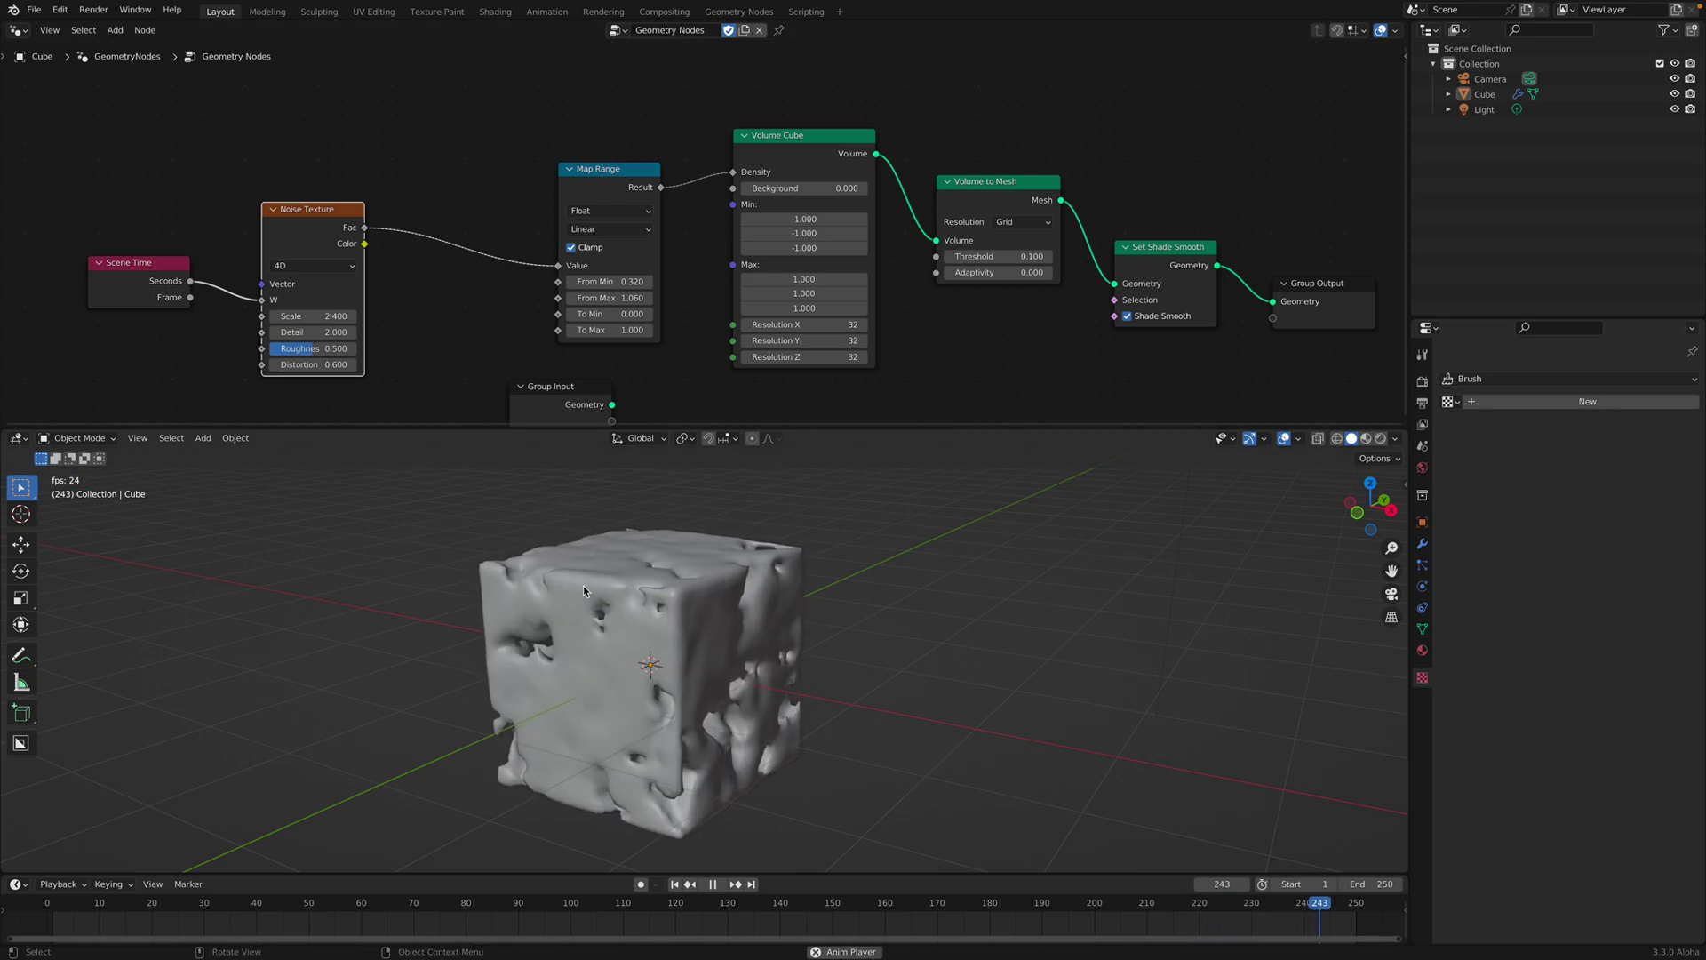
middle_click_drag(661, 578, 663, 604)
key("space")
Step: Set the Noise Texture scale to 3.620 and Map Range From Min to 0.400, preview the animation and save
left_click_drag(315, 316, 354, 316)
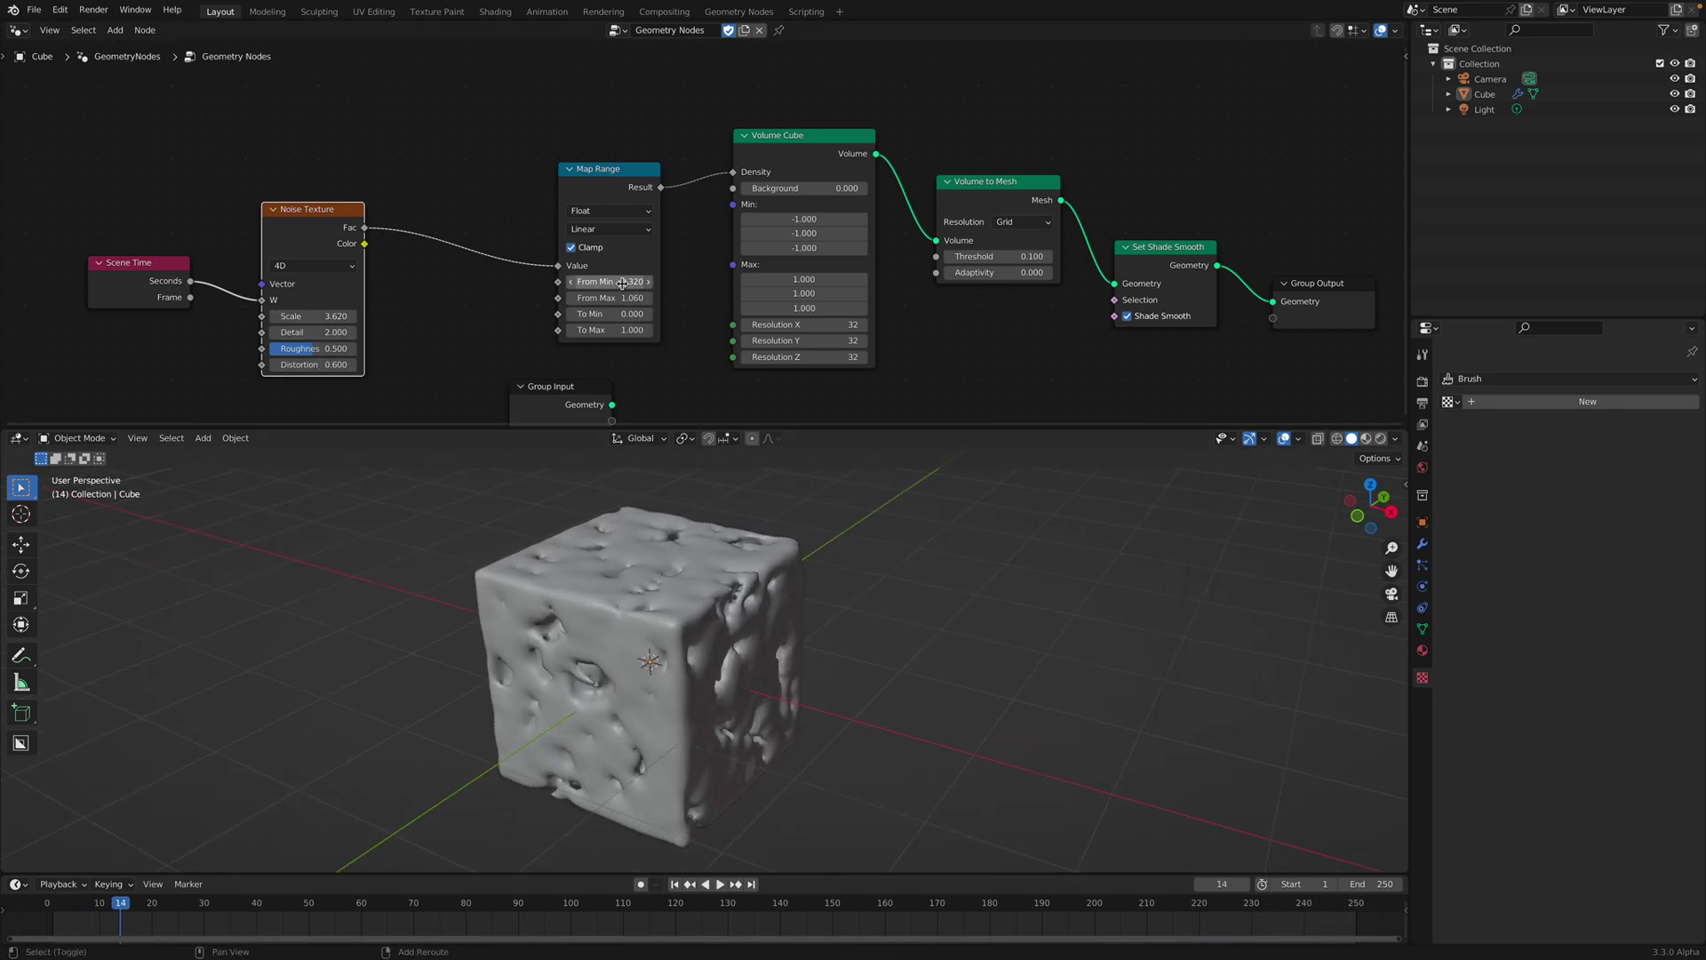
mouse_move(622, 283)
left_mouse_down()
mouse_move(658, 282)
mouse_move(633, 283)
left_mouse_up()
key("space")
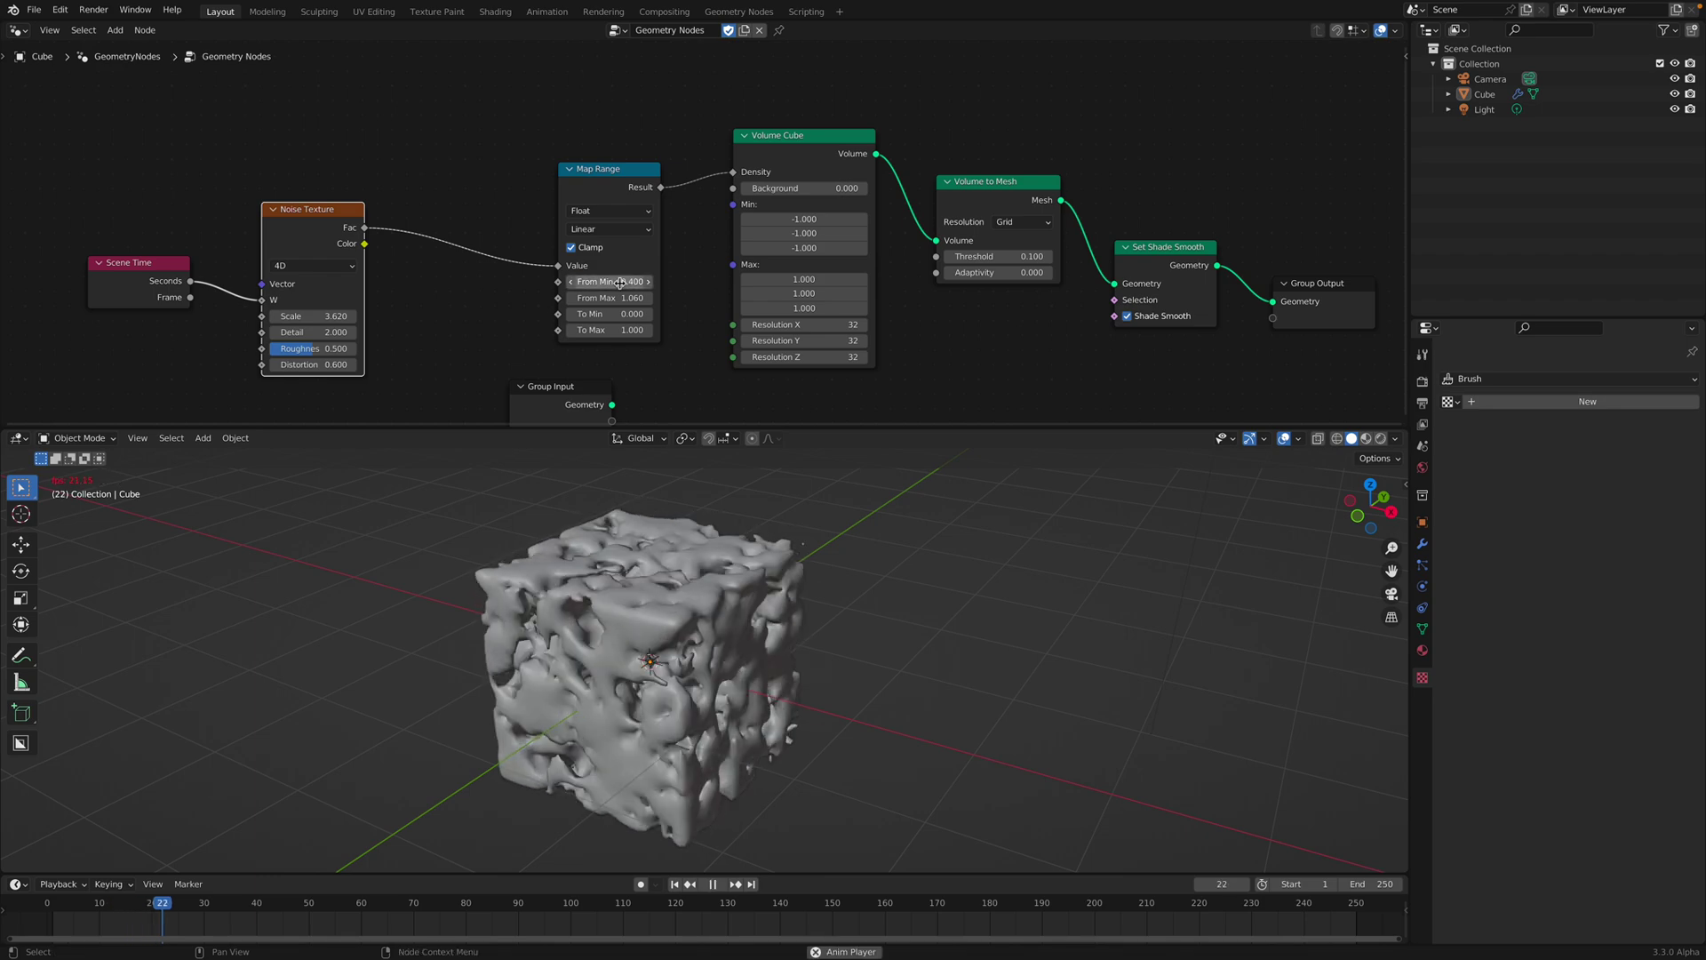
key("space")
middle_click_drag(428, 214, 446, 242)
key("ctrl+s")
Step: Add a Voronoi Texture node and place it above the Noise Texture node
key("shift+a")
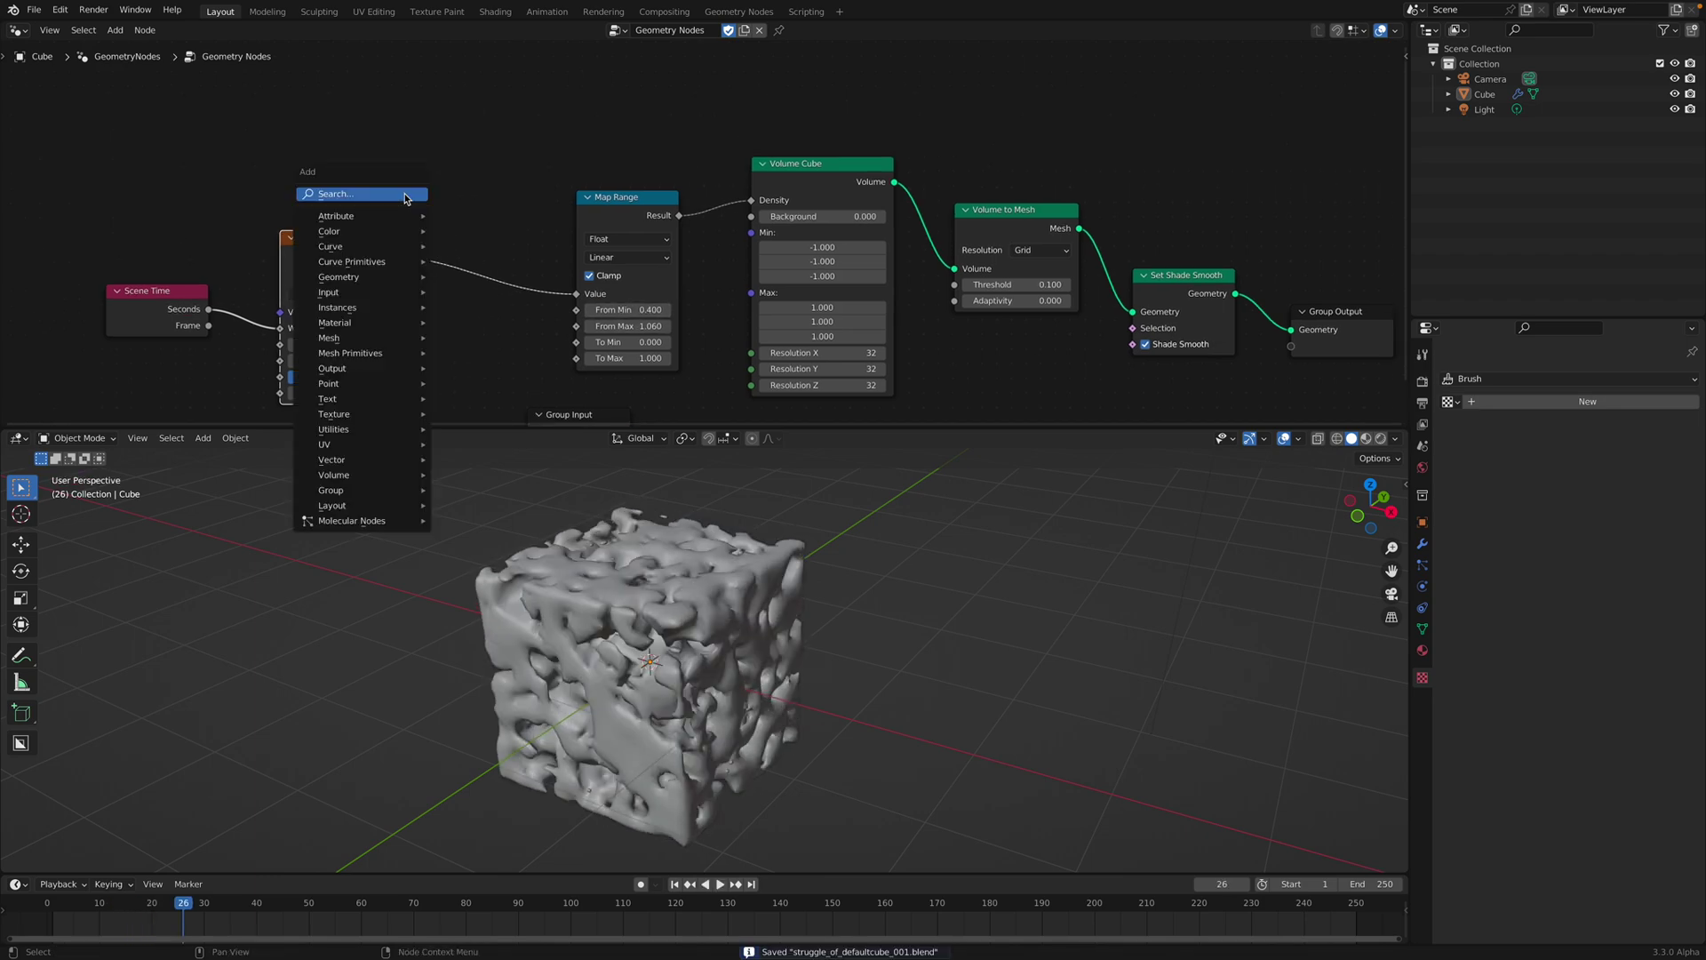
left_click(404, 195)
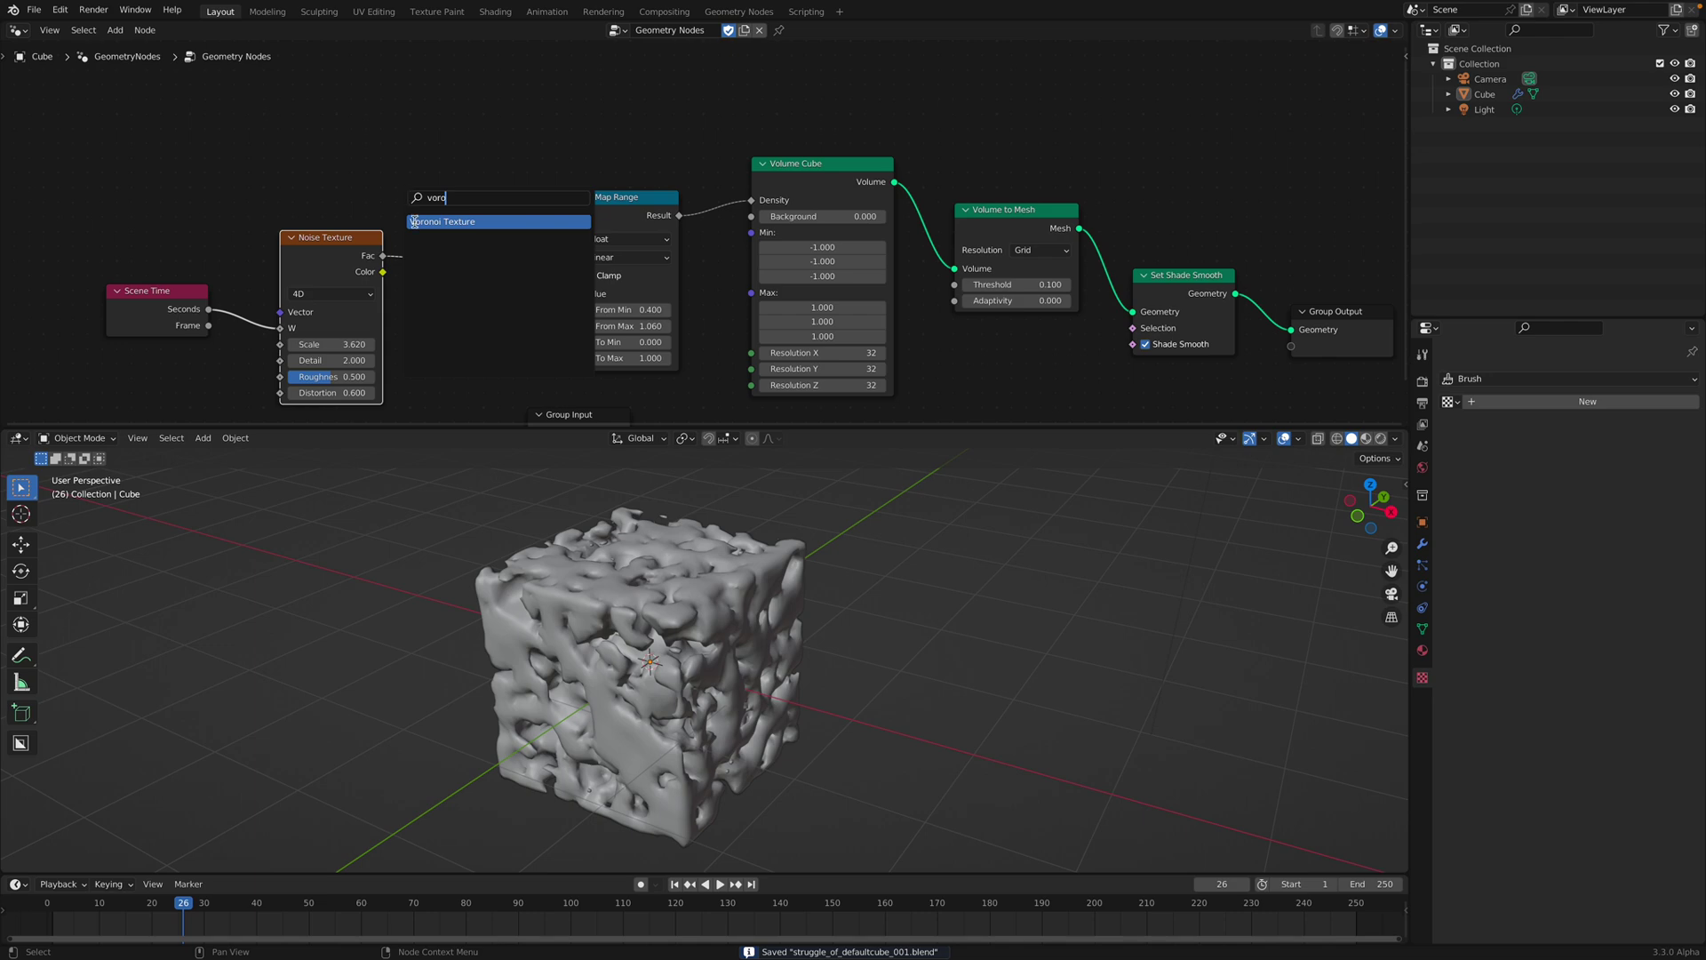
left_click(425, 222)
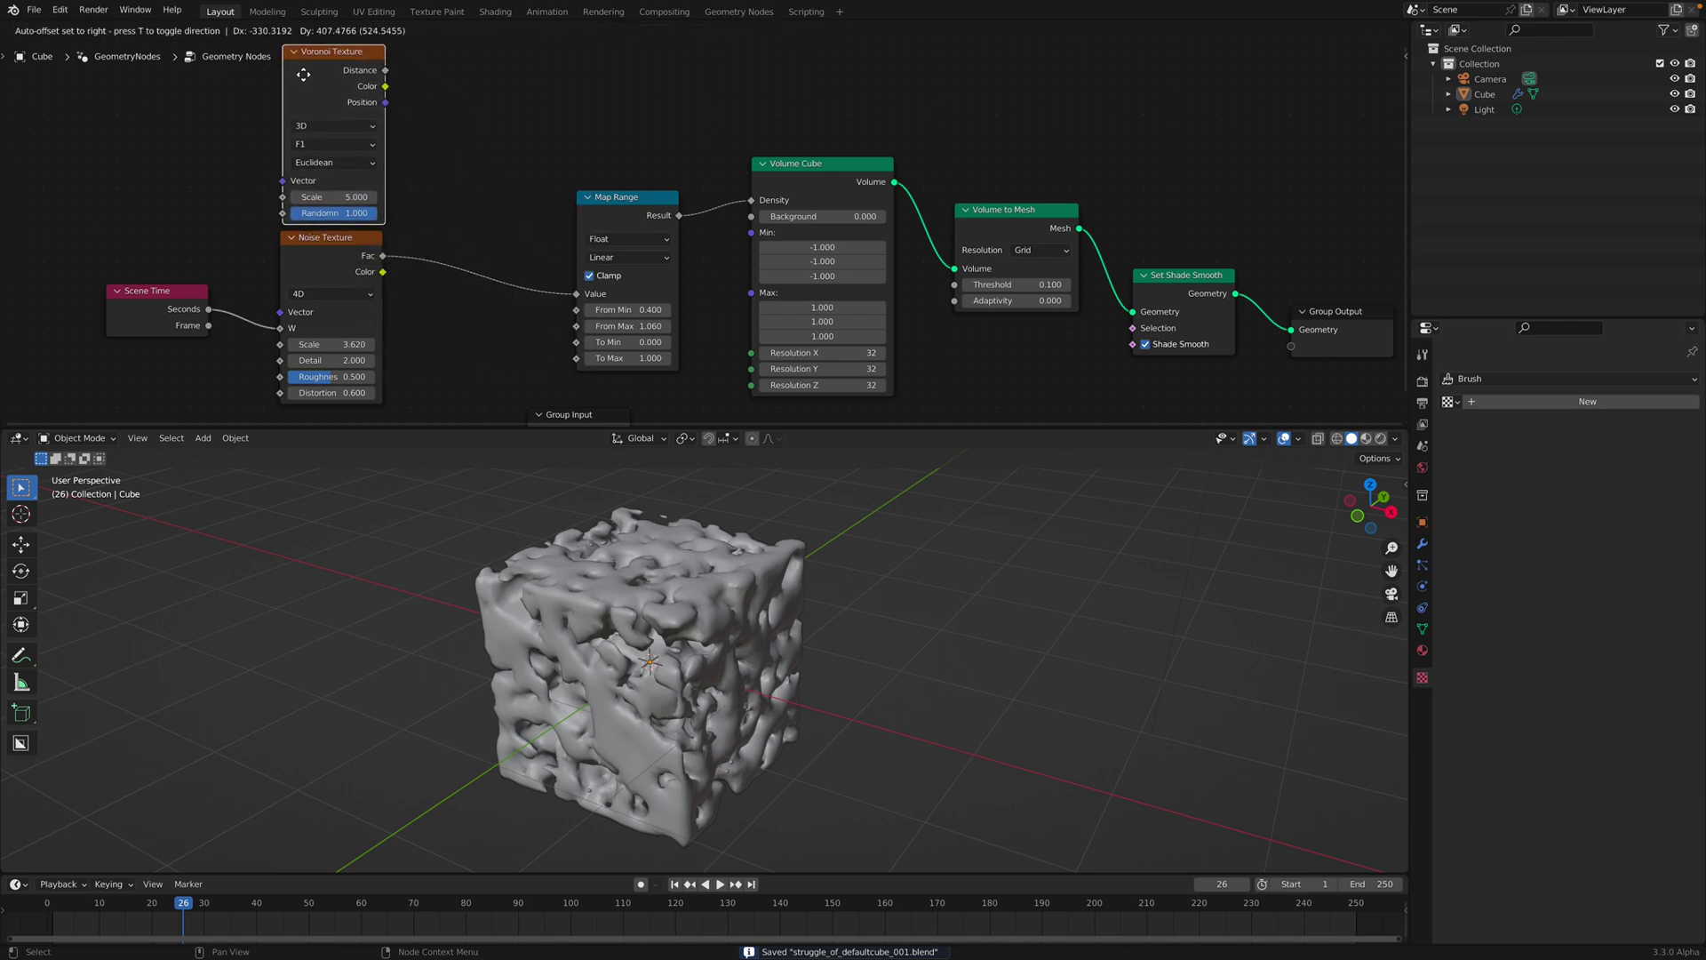
left_click(397, 142)
key("Home")
left_click(371, 262)
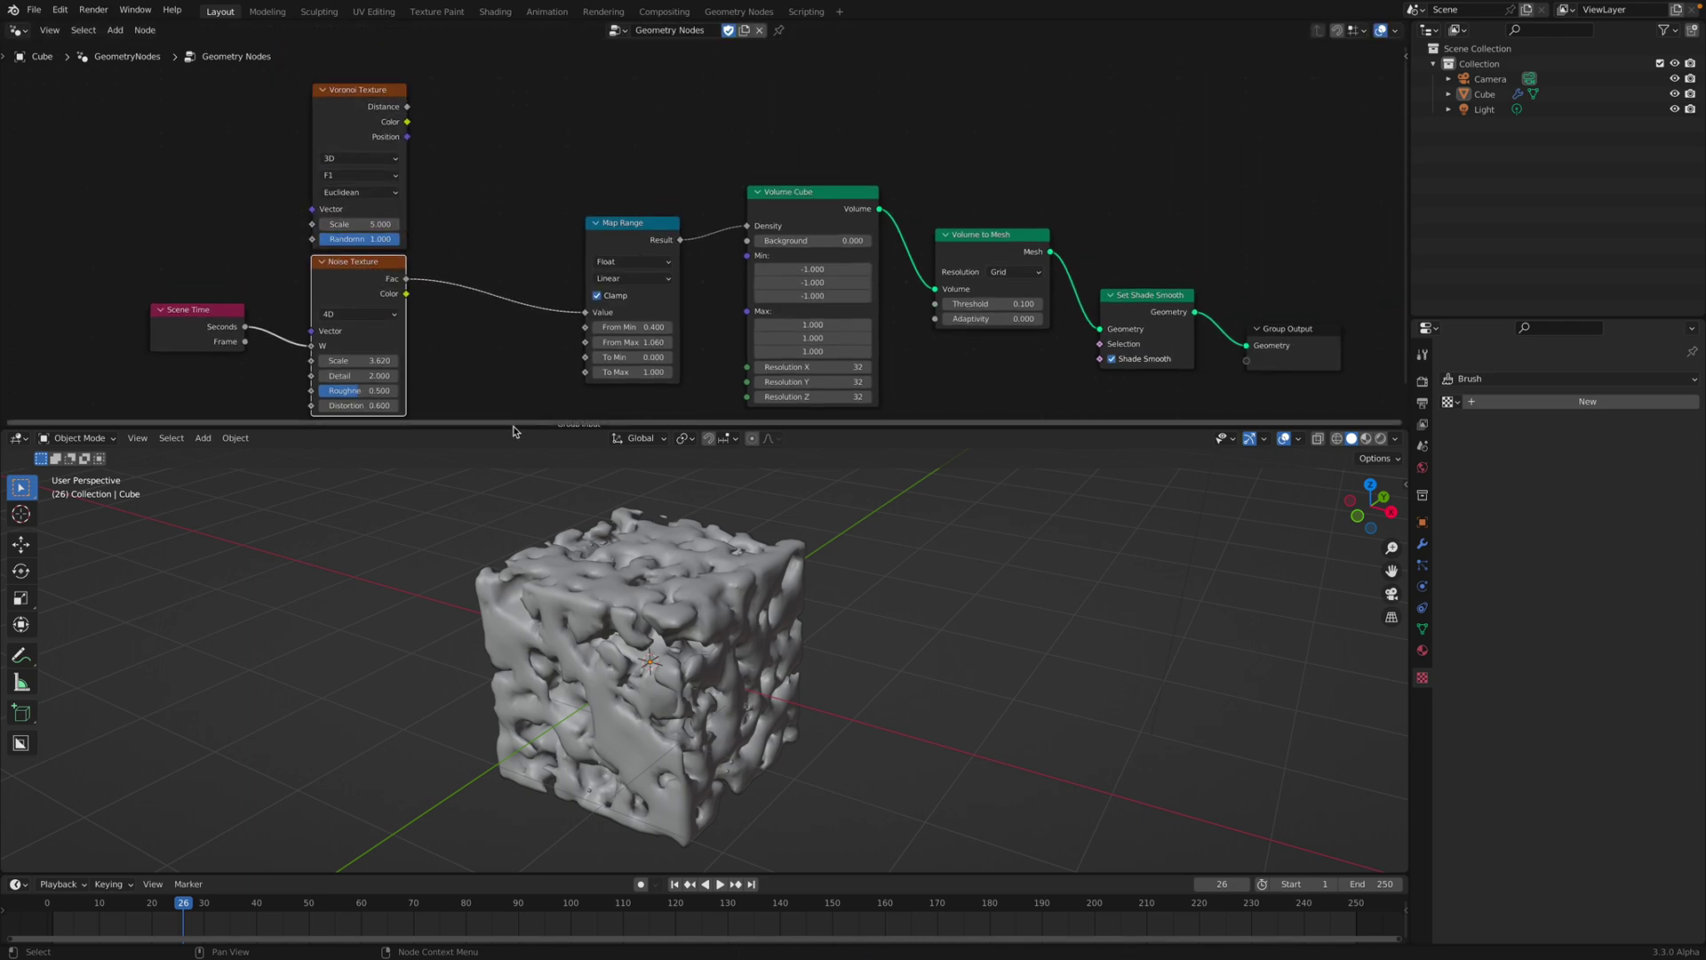
Step: Give the node editor more height and move the Map Range node higher, closer to the texture nodes
left_click_drag(513, 429, 514, 444)
scroll(524, 330, "up", 2)
left_click_drag(595, 231, 564, 156)
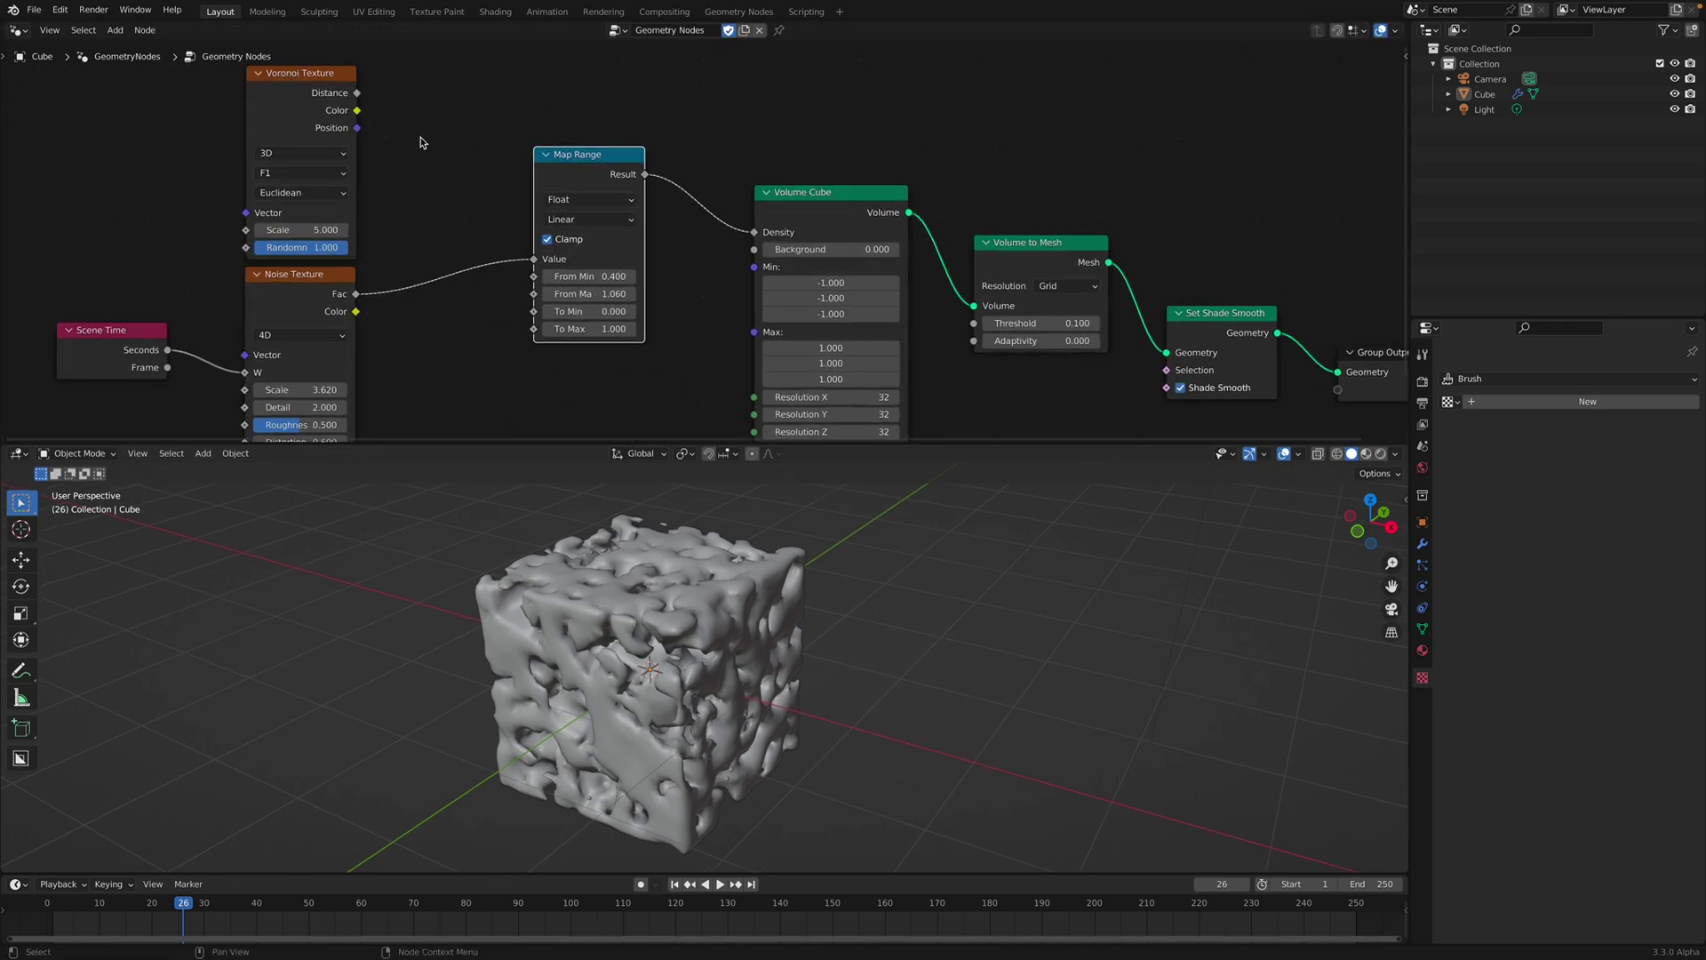
middle_click_drag(422, 143, 436, 146)
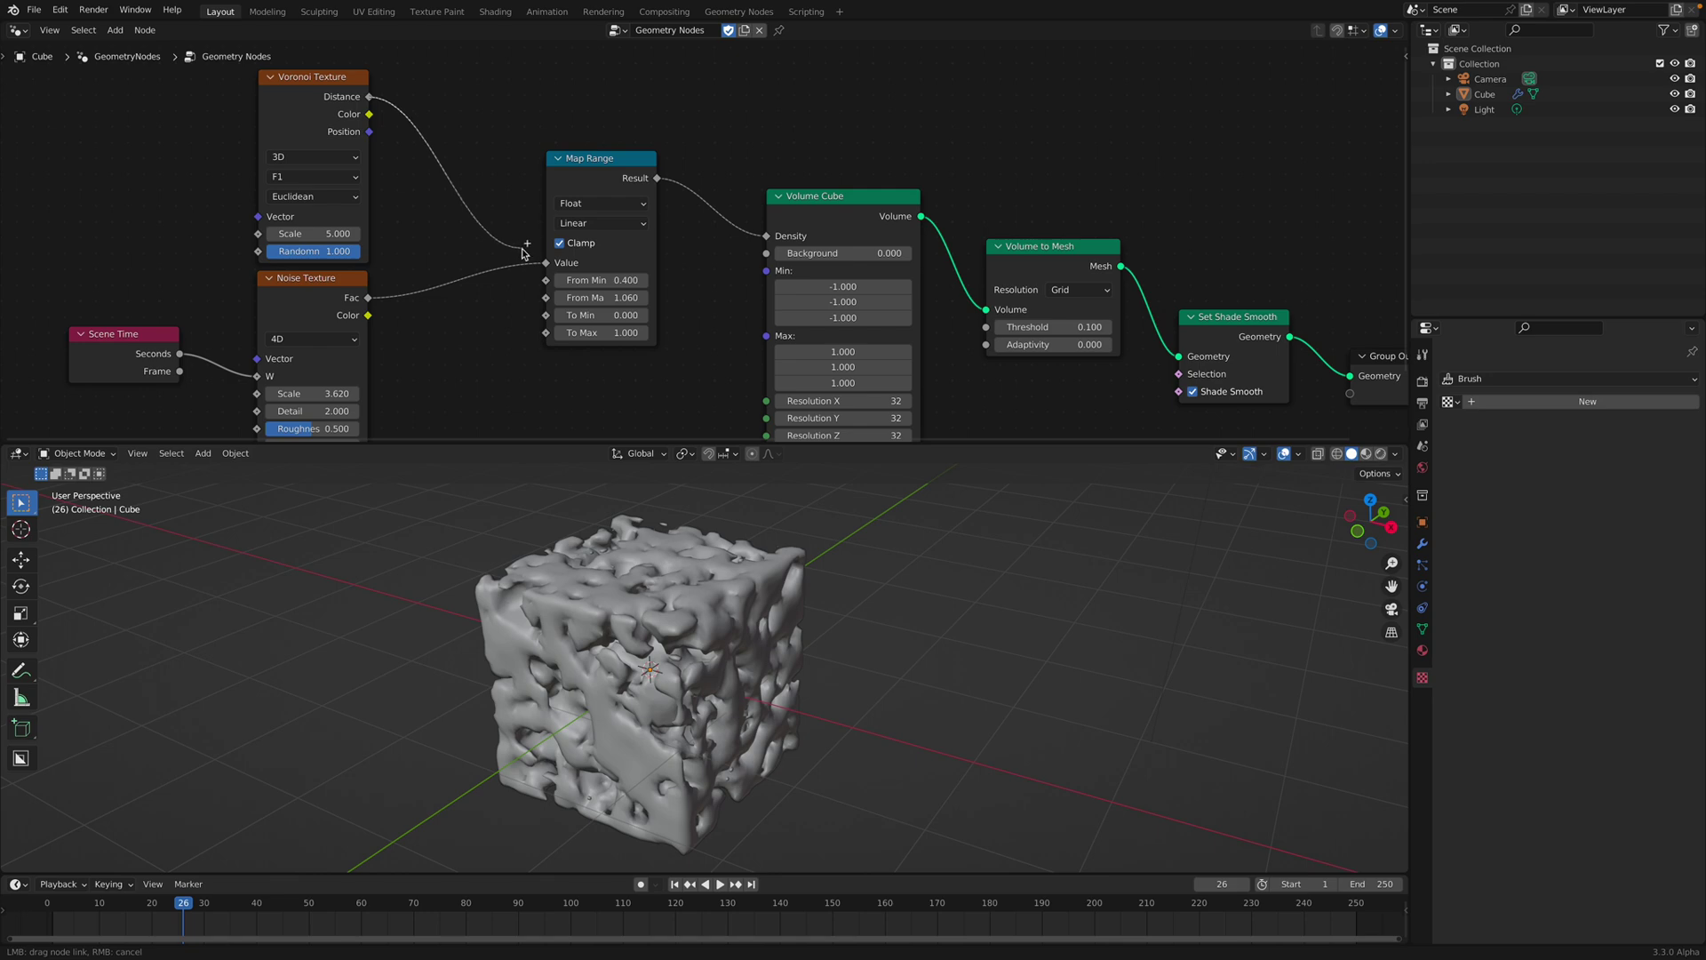
Step: Feed the Voronoi Texture's Distance into the Map Range Value and set the Voronoi scale to 3.220
left_click_drag(544, 265, 544, 265)
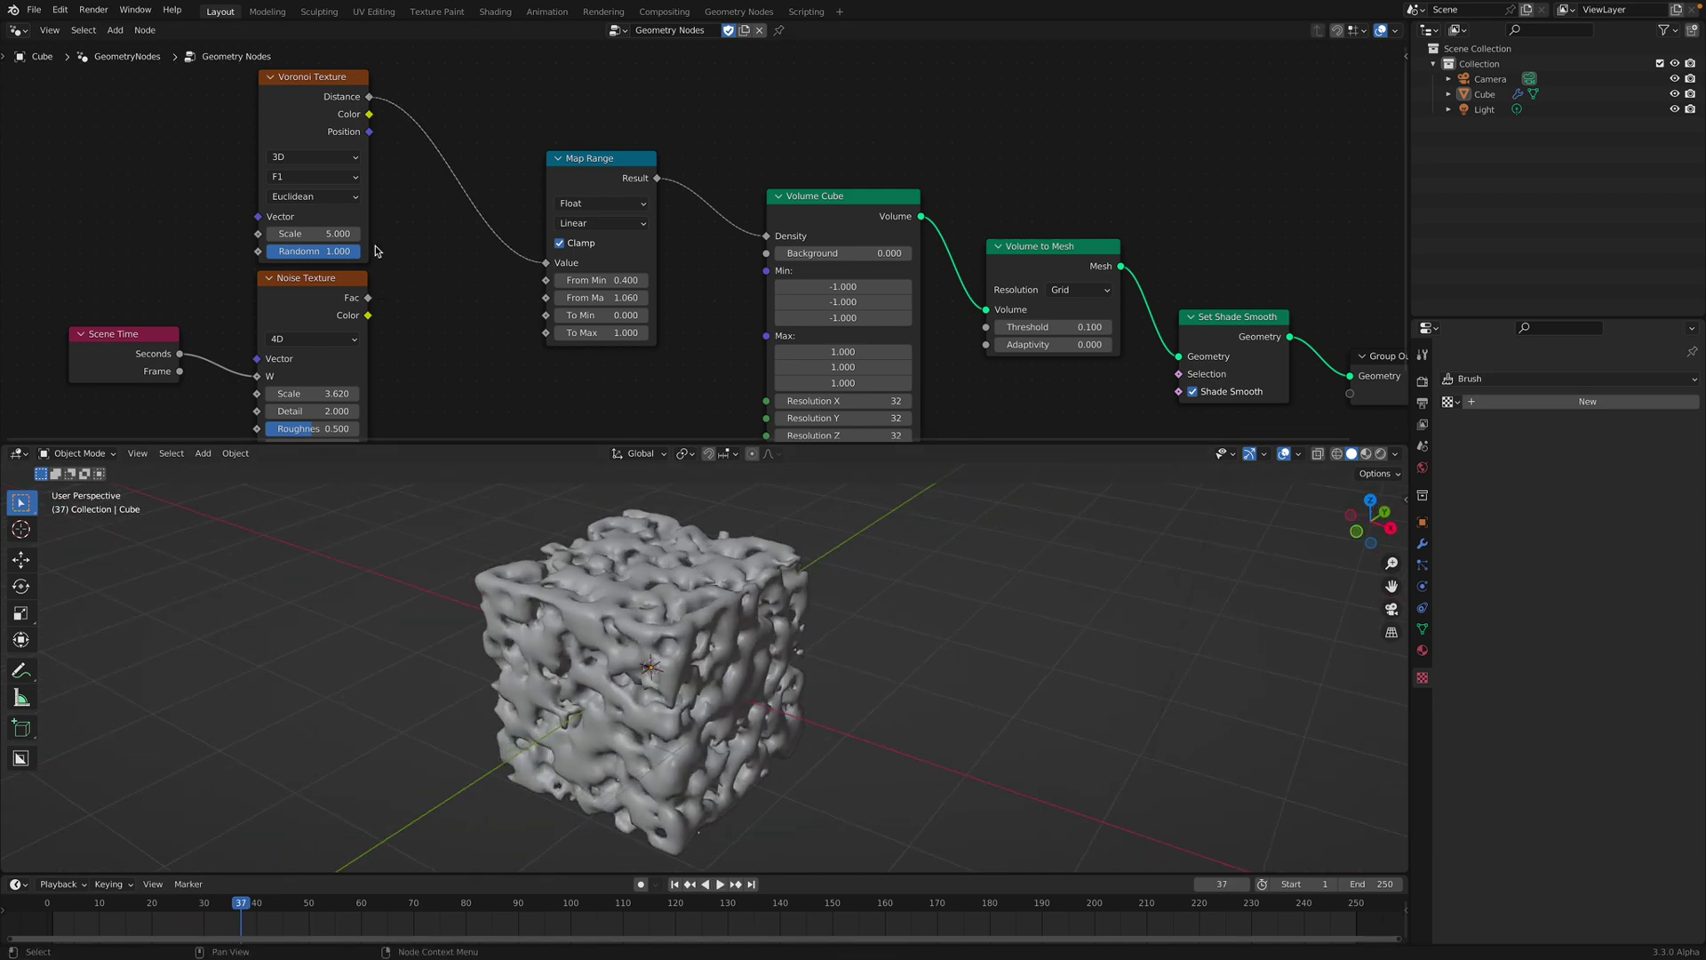
mouse_move(328, 239)
left_mouse_down()
mouse_move(240, 238)
mouse_move(360, 244)
left_mouse_up()
middle_click_drag(756, 286, 769, 262)
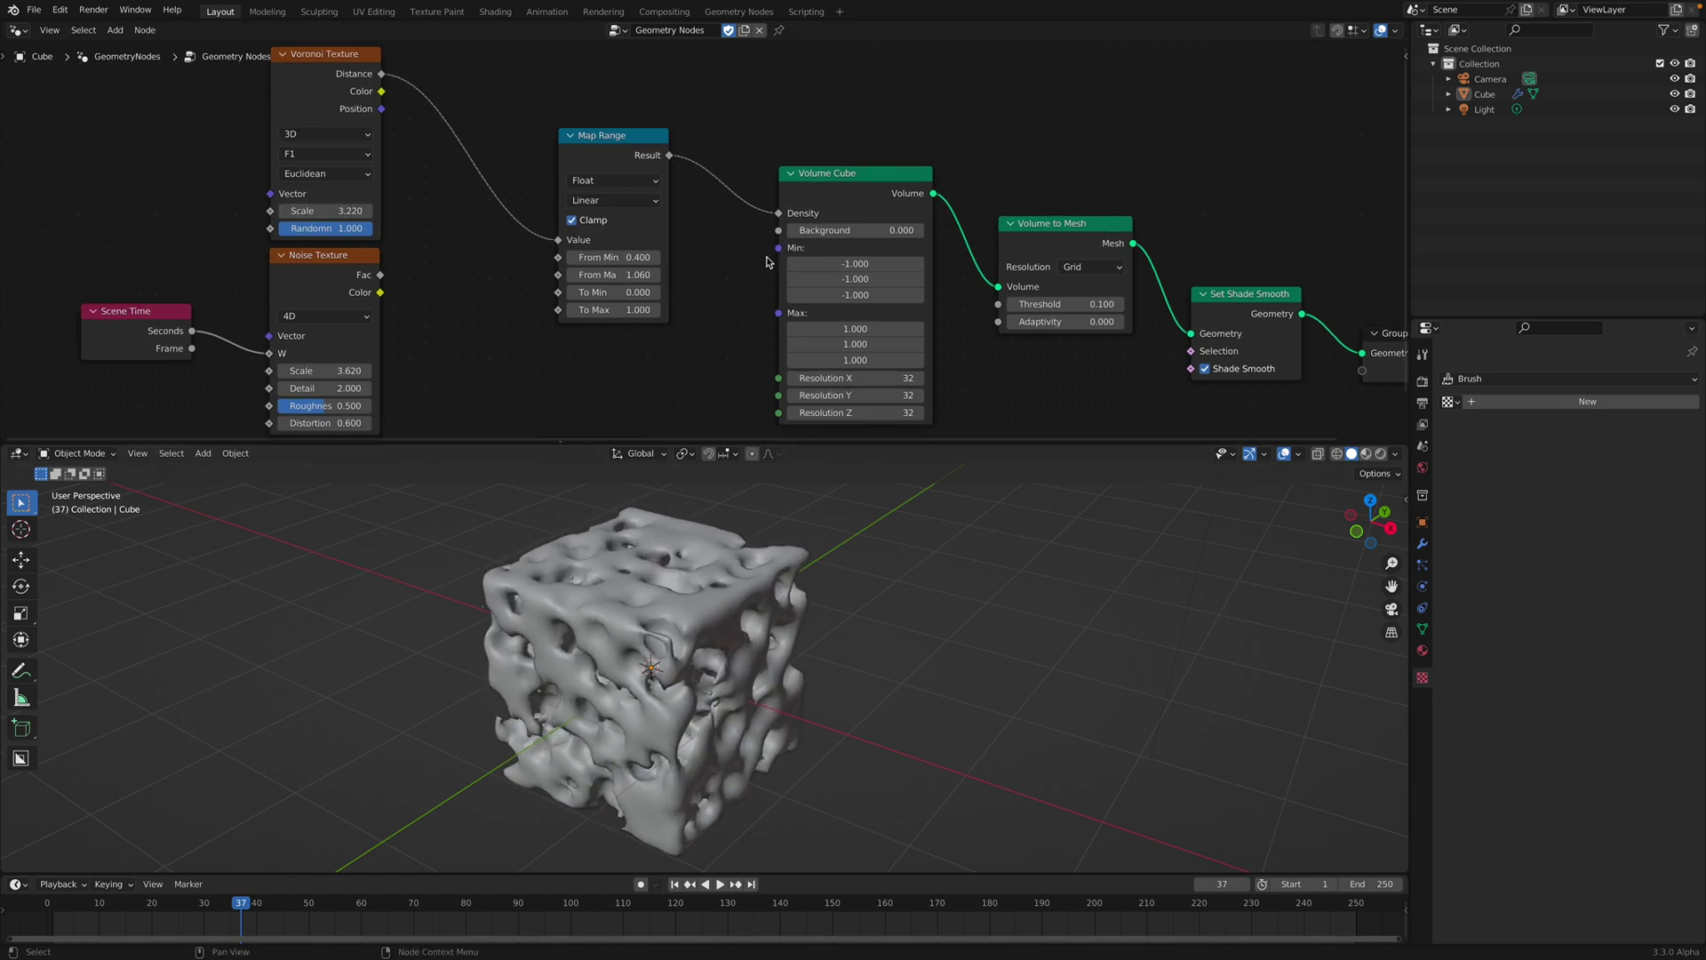
Step: Set the Volume Cube's X, Y and Z resolution to 64 and inspect the mesh from several sides
mouse_move(863, 380)
left_mouse_down()
mouse_move(863, 413)
mouse_move(907, 413)
mouse_move(862, 380)
left_mouse_up()
left_click(862, 380)
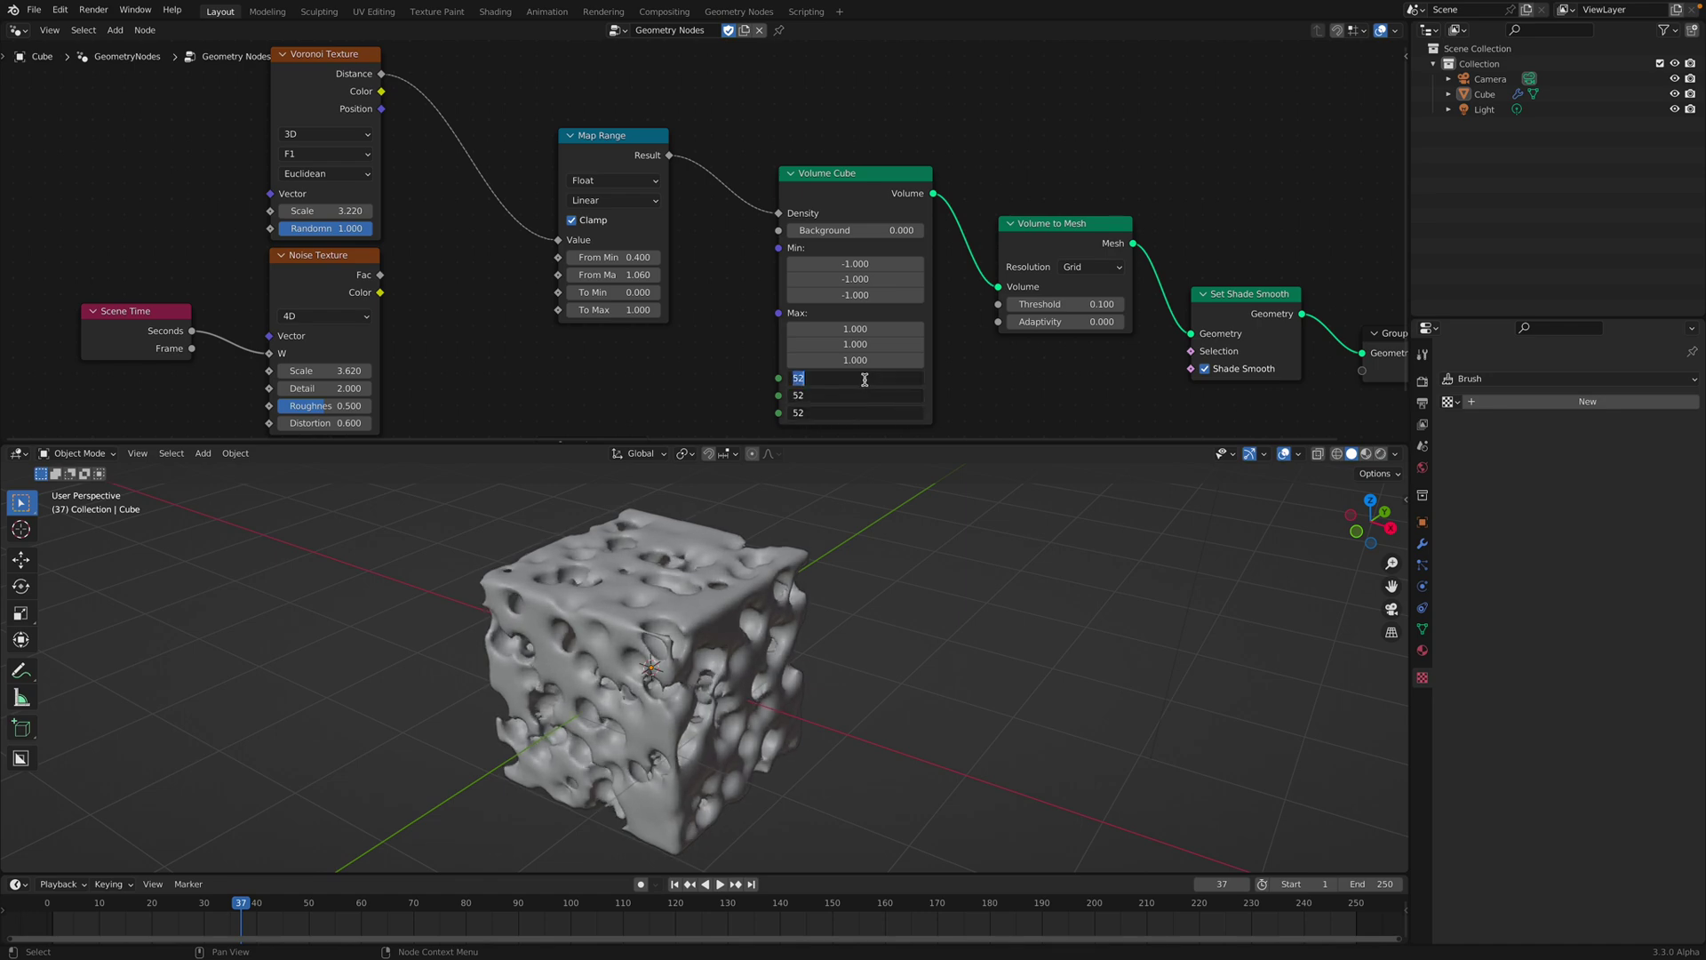
type("64")
key("Return")
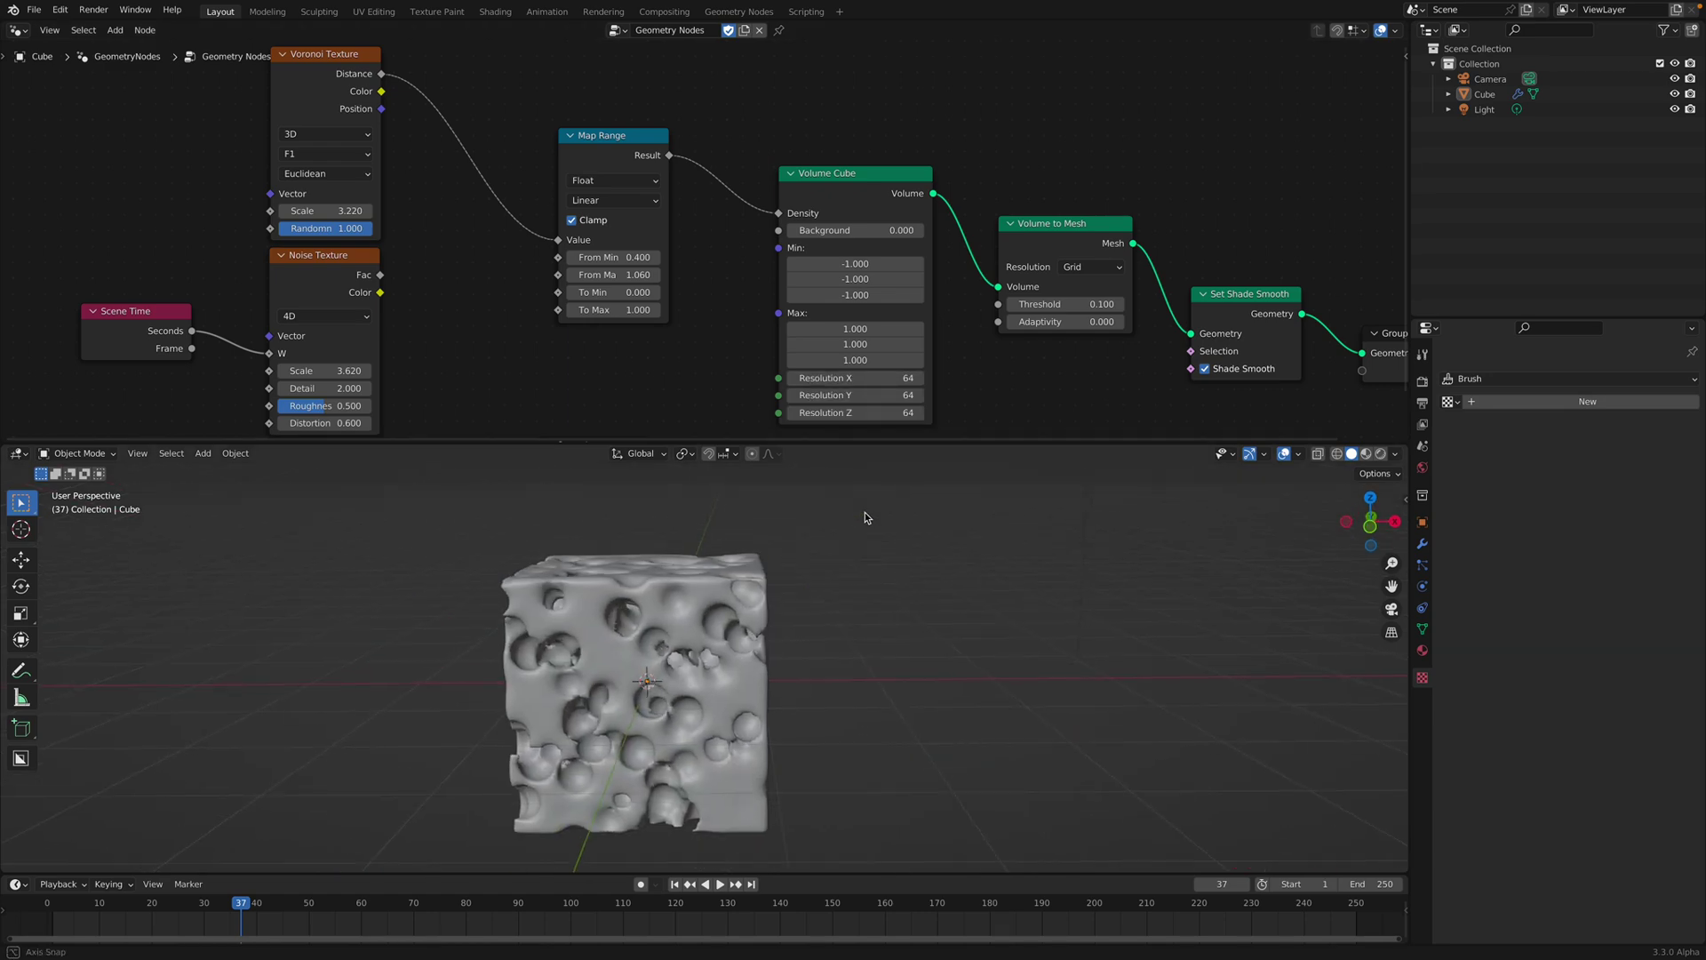
middle_click_drag(800, 551, 654, 607)
middle_click_drag(622, 516, 815, 578)
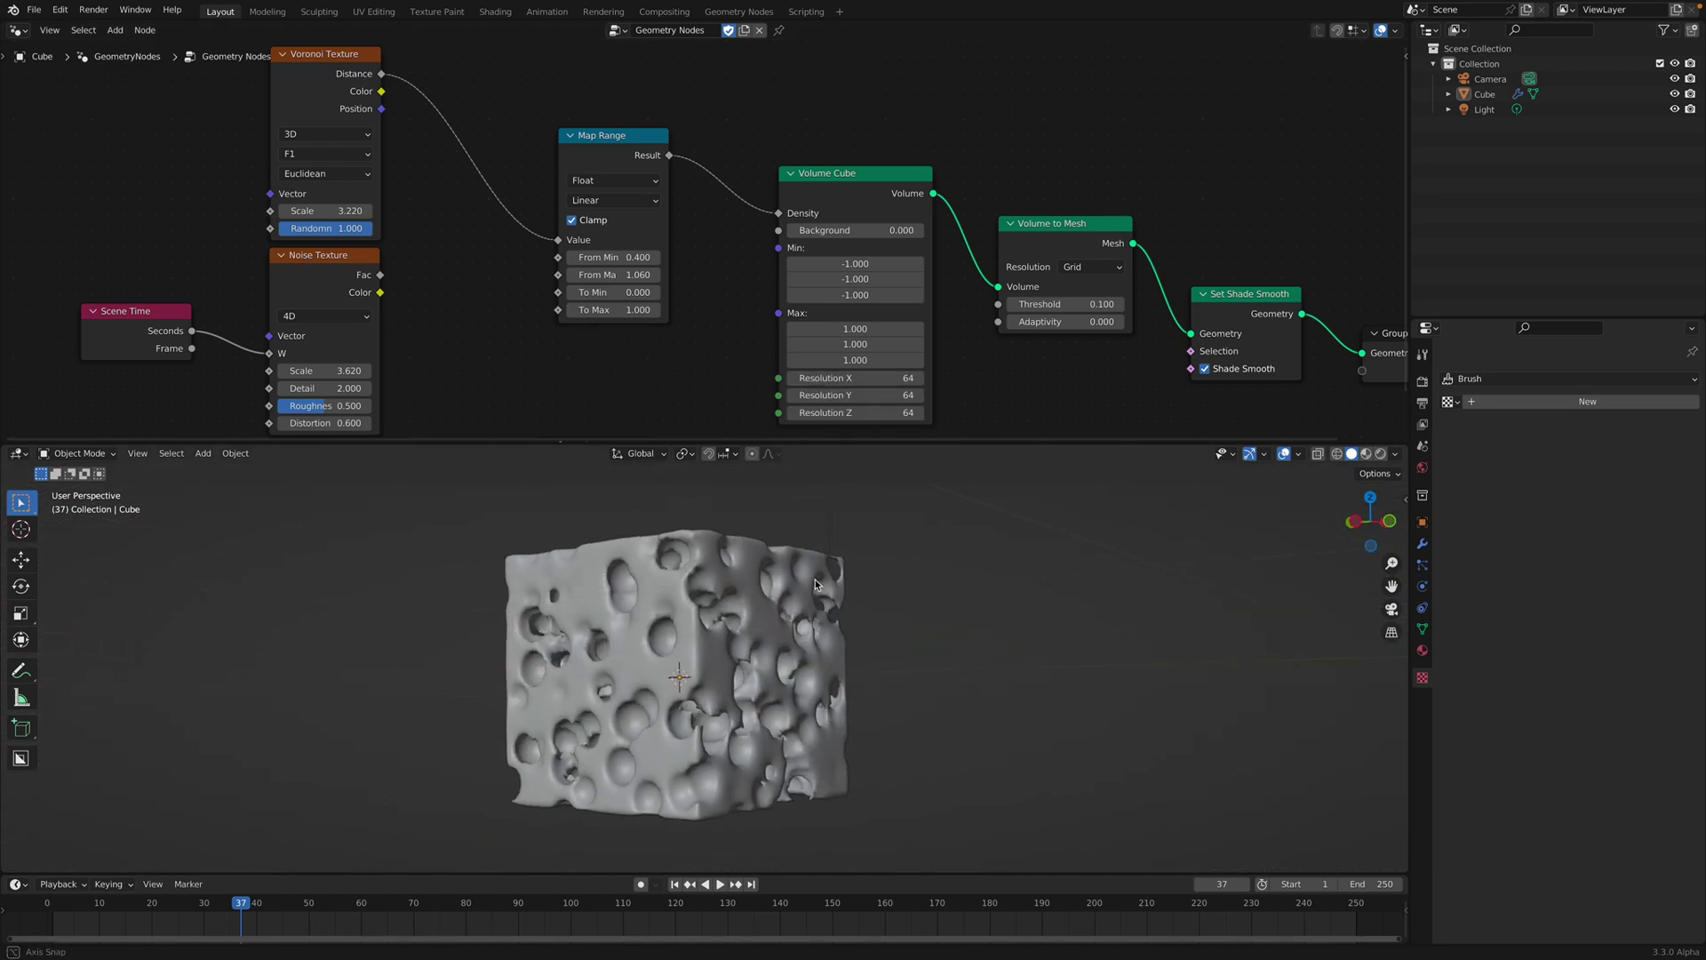
Step: Give the 3D viewport more height by shrinking the node editor and look over the cube
left_click_drag(826, 441, 827, 346)
middle_click_drag(797, 544, 614, 547)
scroll(533, 284, "down", 2)
scroll(702, 171, "down", 1)
Step: Move the Map Range, Volume Cube, Volume to Mesh, Set Shade Smooth and Group Output nodes higher into a compact row
middle_click_drag(800, 171, 781, 190)
left_click_drag(786, 190, 774, 177)
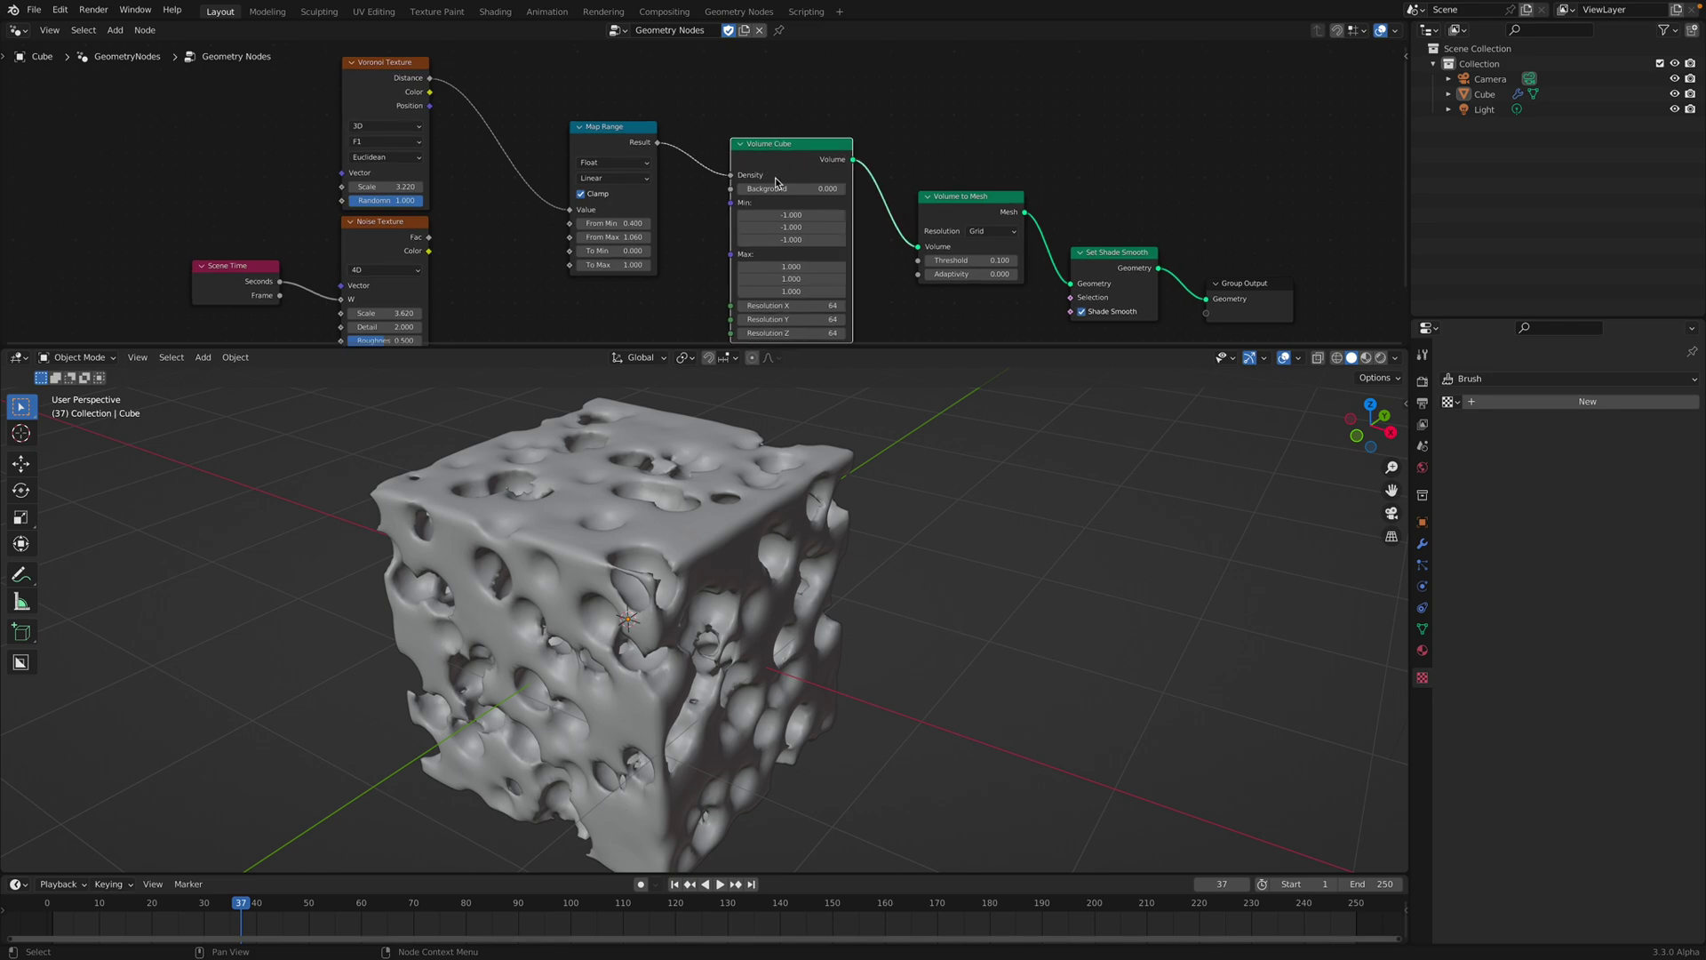
left_click_drag(610, 126, 585, 111)
left_click_drag(974, 201, 958, 182)
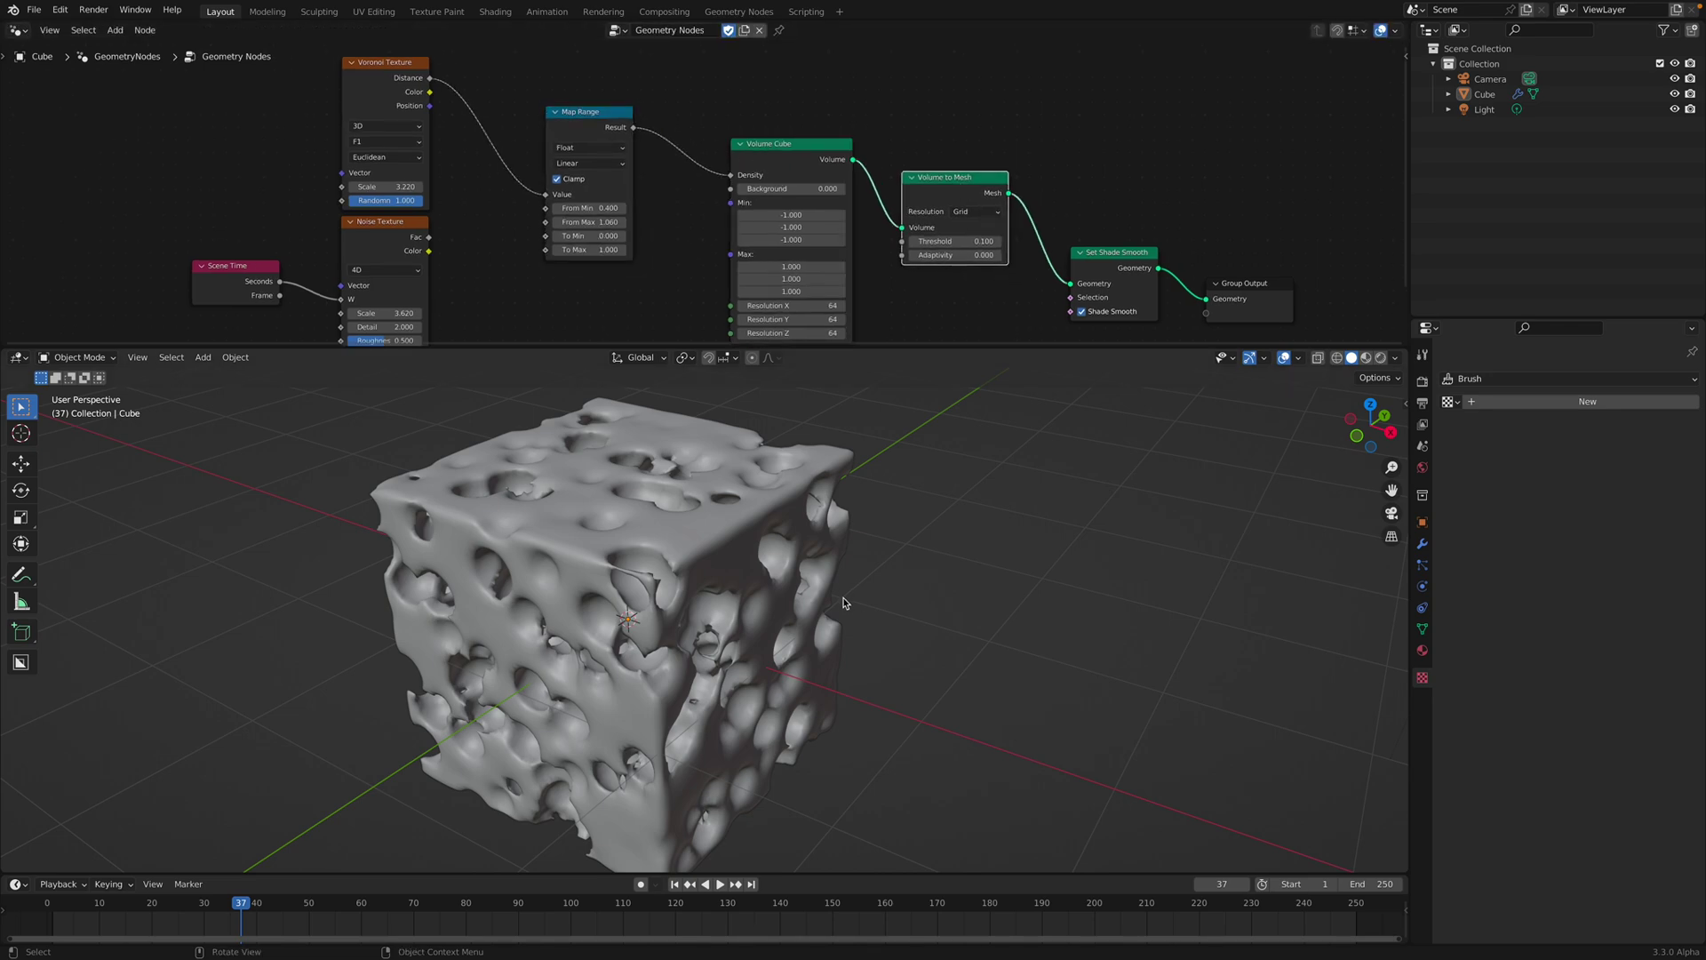
middle_click_drag(942, 622, 691, 567)
left_click_drag(832, 210, 793, 189)
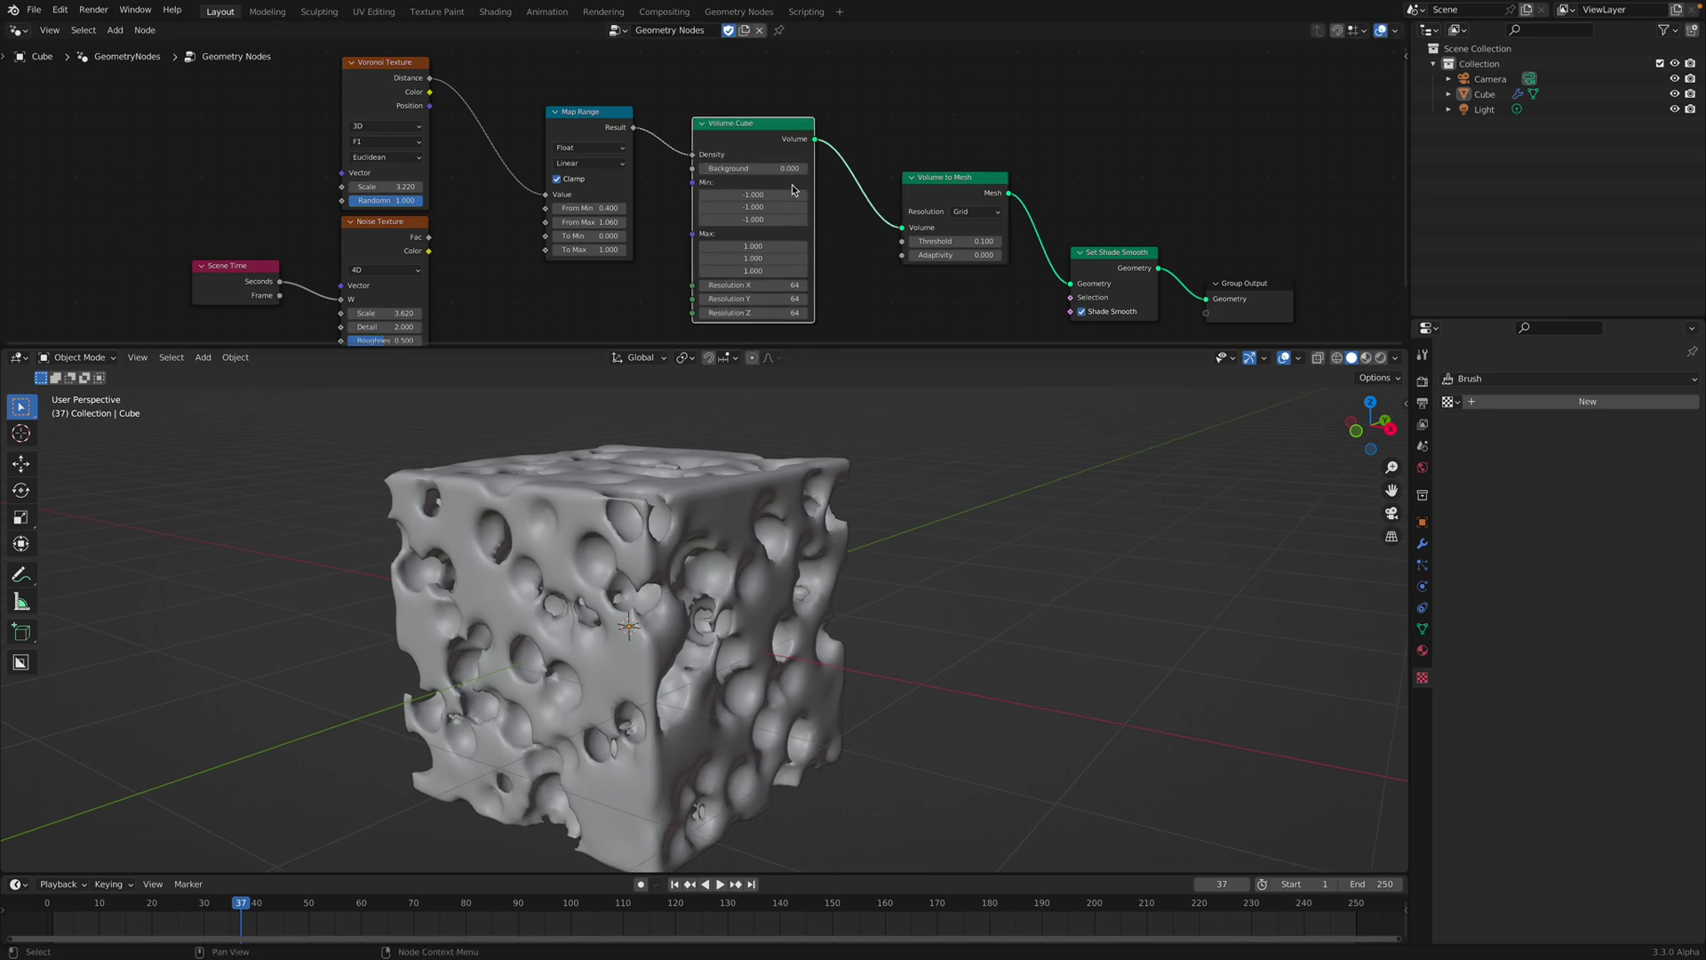
left_click_drag(912, 179, 877, 149)
left_click_drag(1115, 261, 1065, 192)
left_click_drag(1240, 293, 1204, 233)
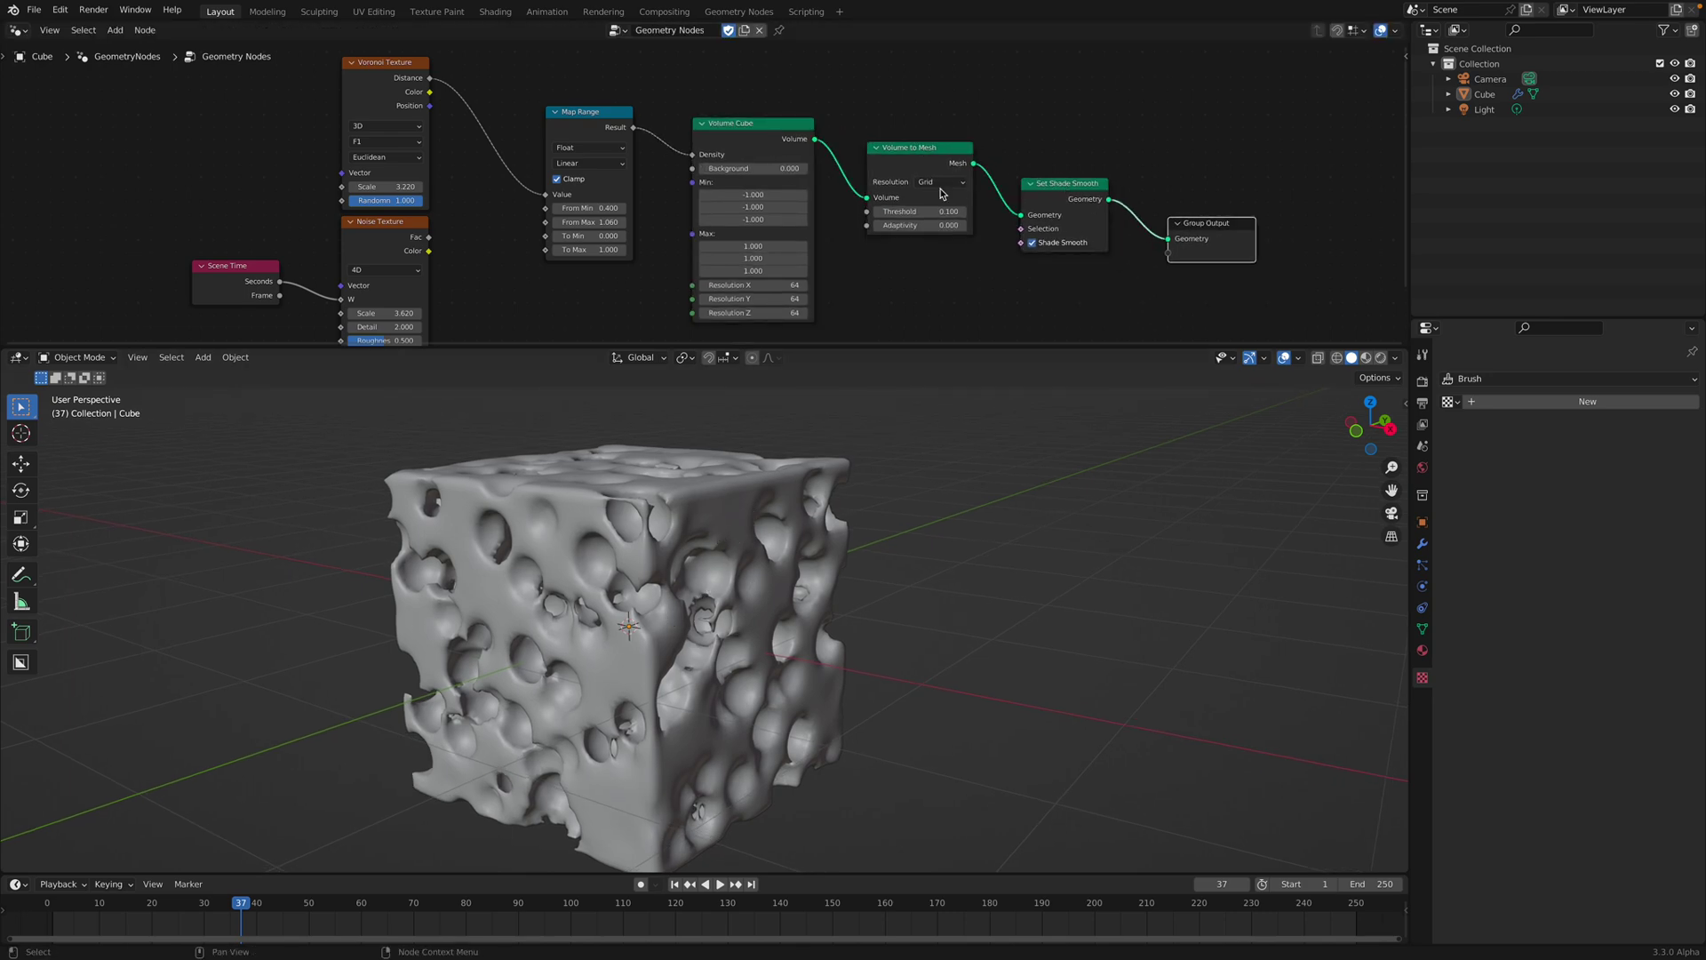
Step: Set the Map Range From Max to 1.220 and make the node editor taller
scroll(498, 165, "up", 1)
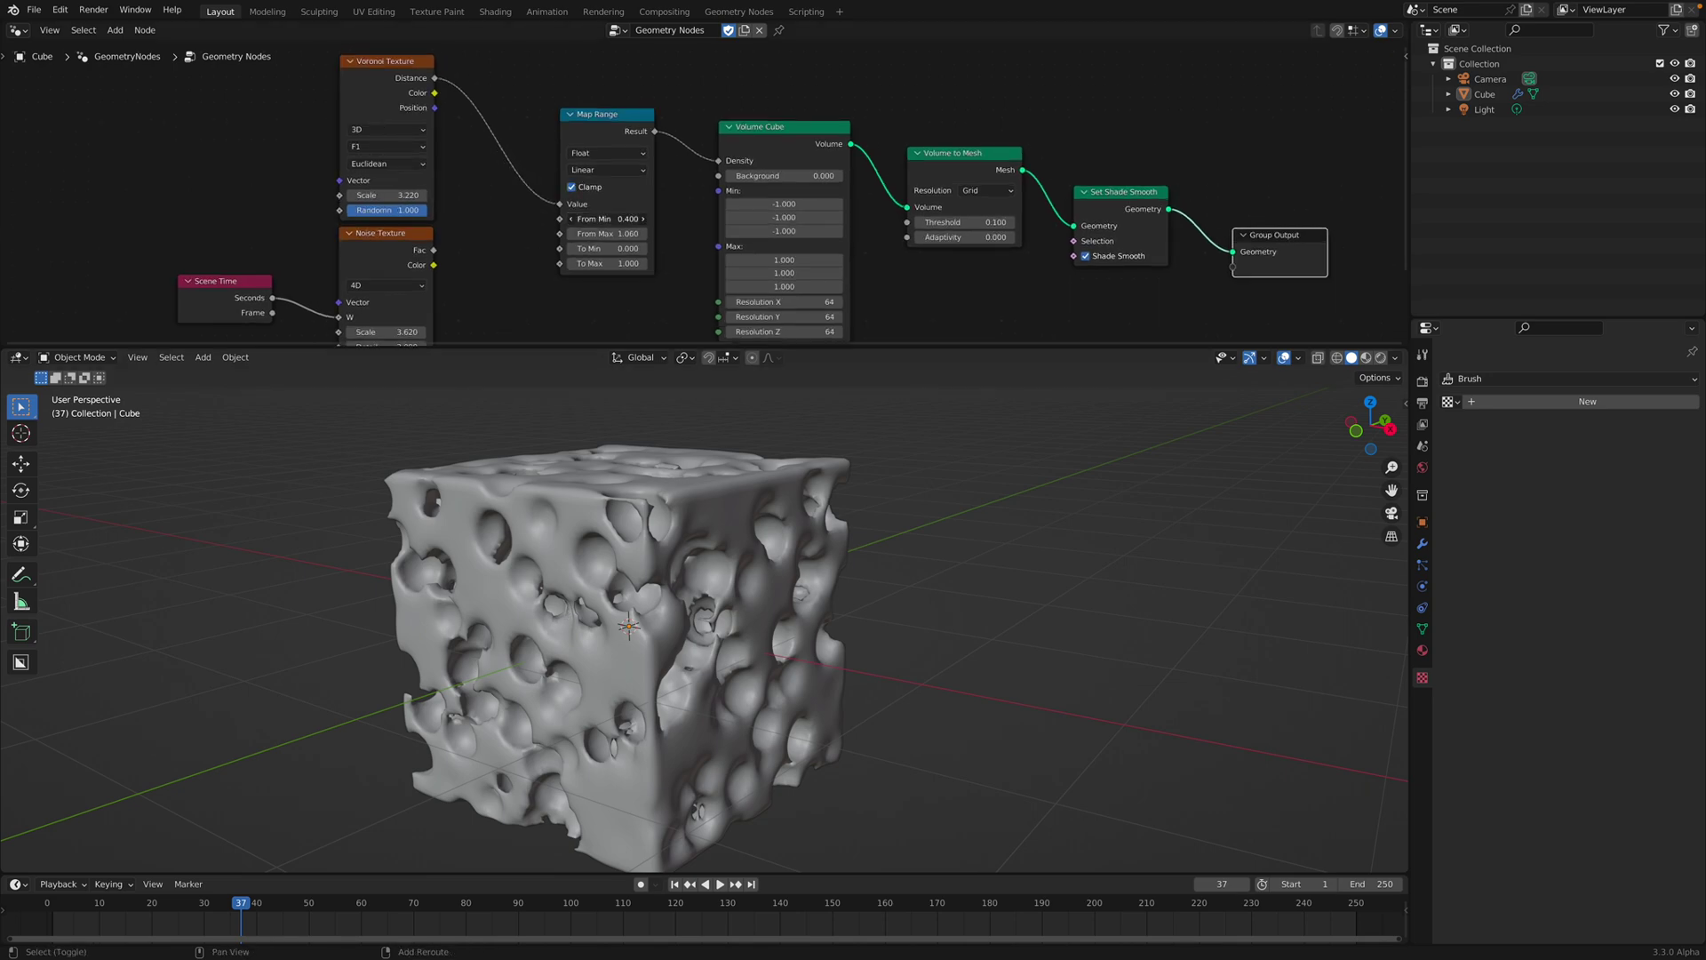
mouse_move(607, 219)
left_mouse_down()
mouse_move(651, 234)
mouse_move(622, 233)
left_mouse_up()
middle_click_drag(590, 487, 661, 530)
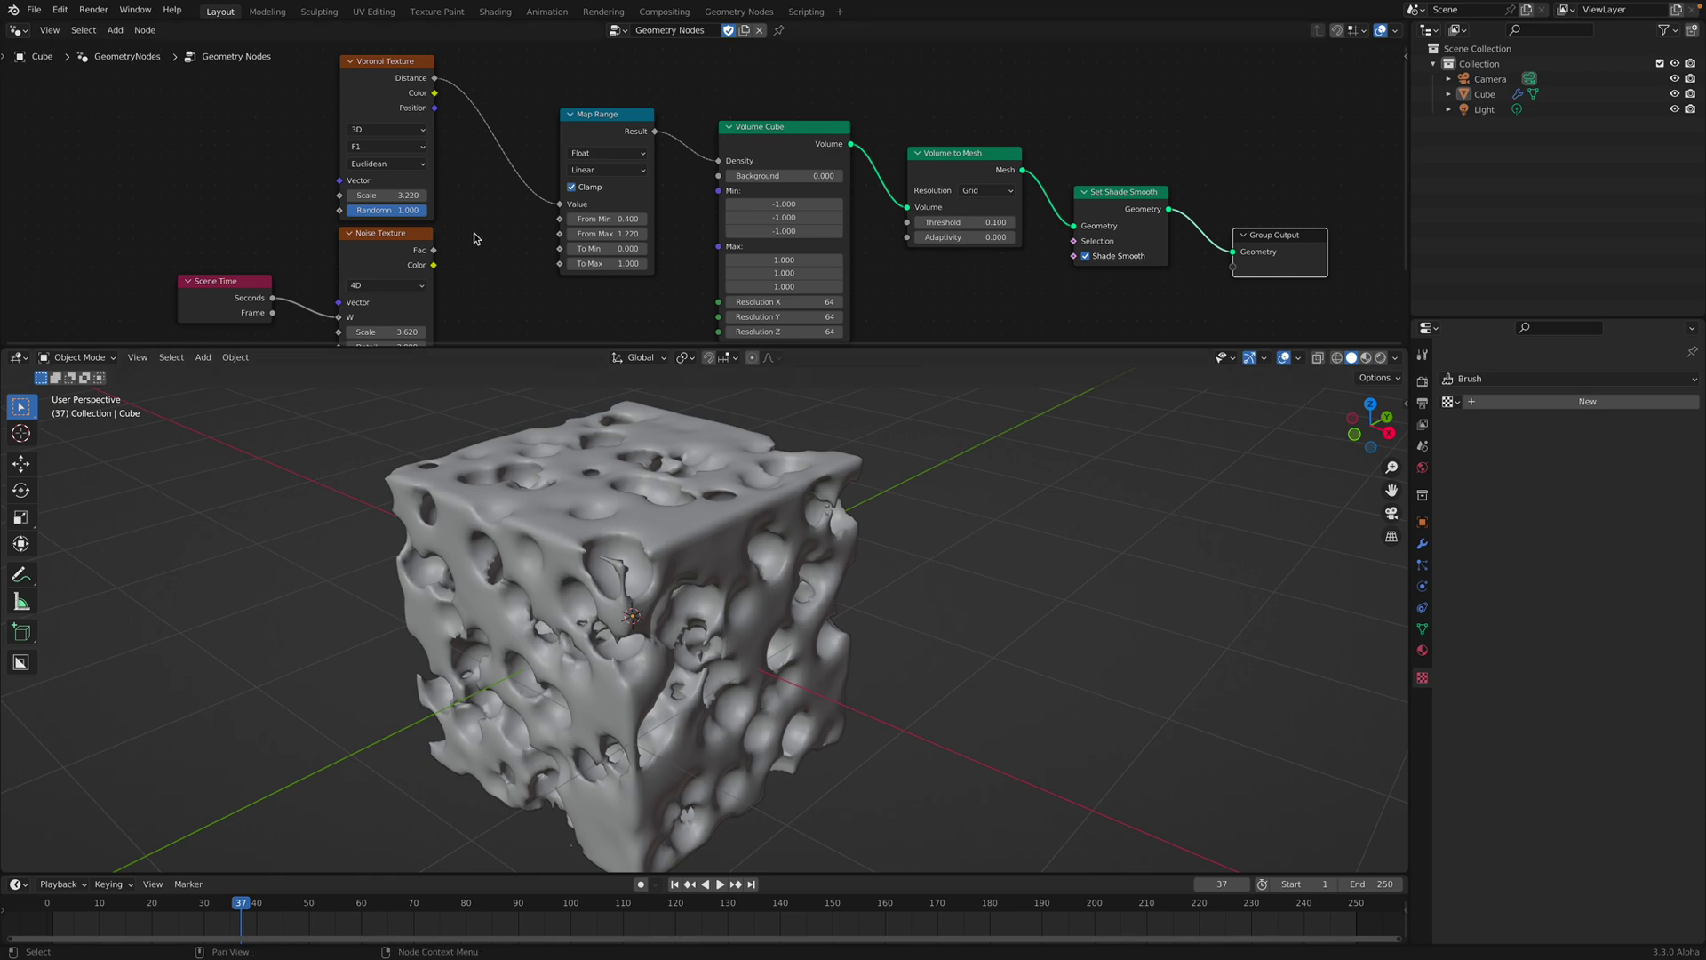
scroll(707, 195, "up", 1)
left_click_drag(500, 347, 501, 396)
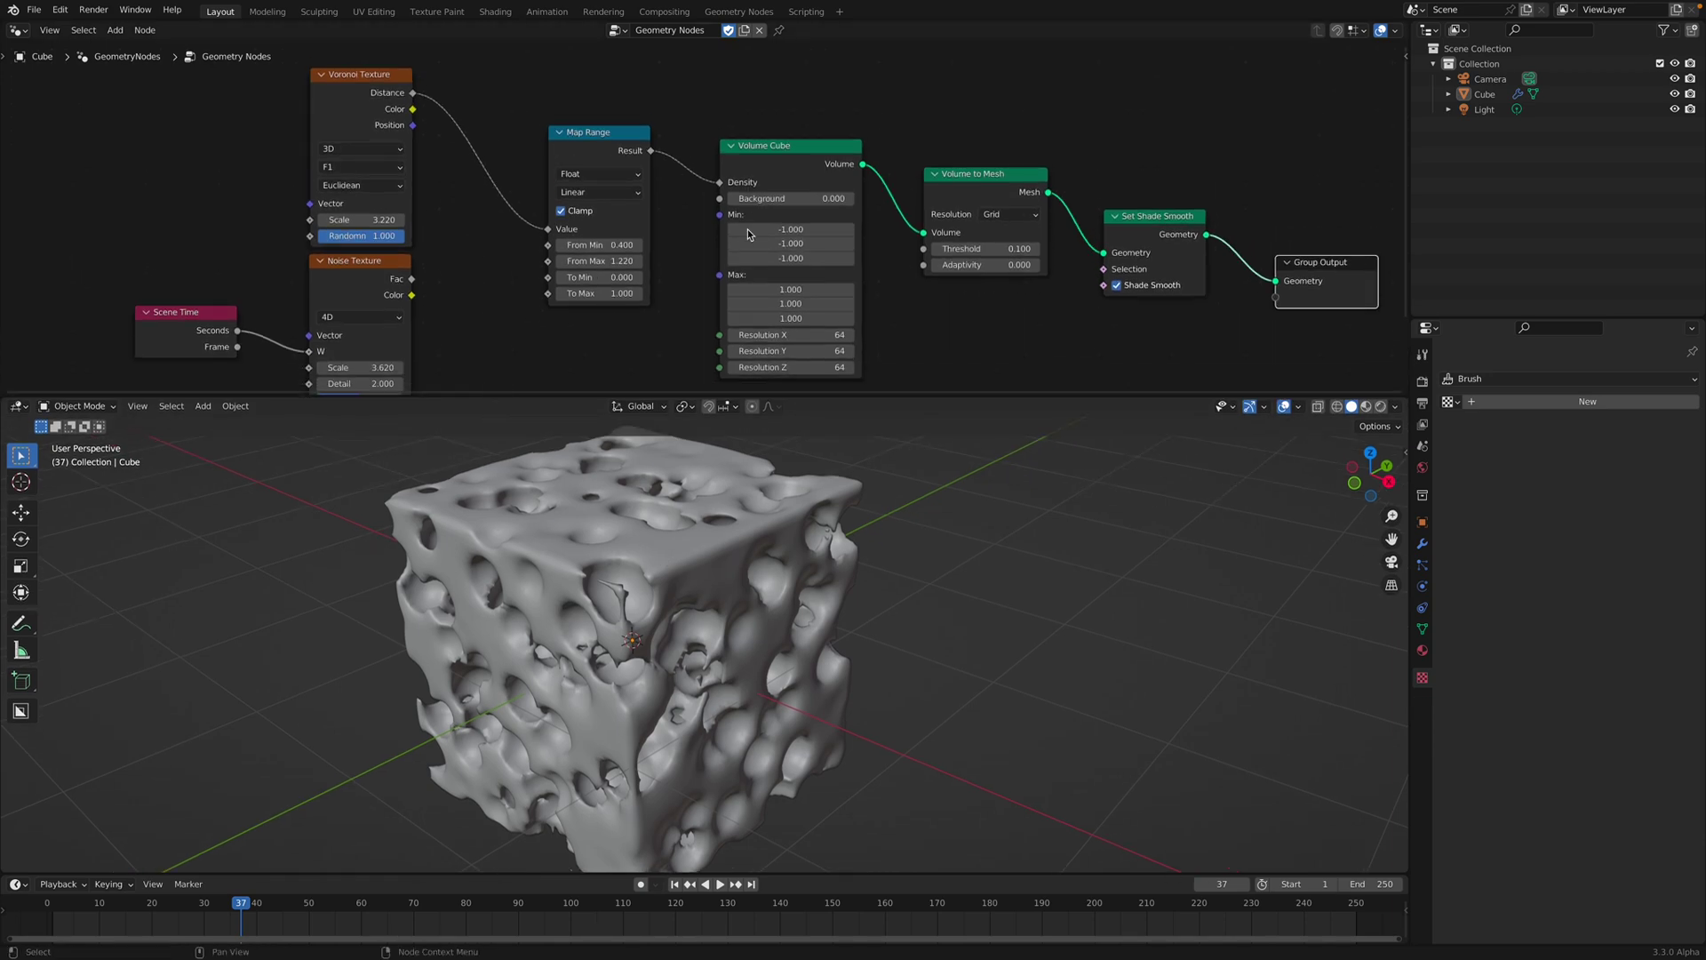
Step: Shift the nodes from Map Range through Group Output slightly higher to tidy the node chain
left_click_drag(775, 150, 765, 118)
left_click_drag(622, 135, 617, 120)
left_click_drag(1013, 178, 1001, 153)
left_click_drag(1163, 227, 1138, 194)
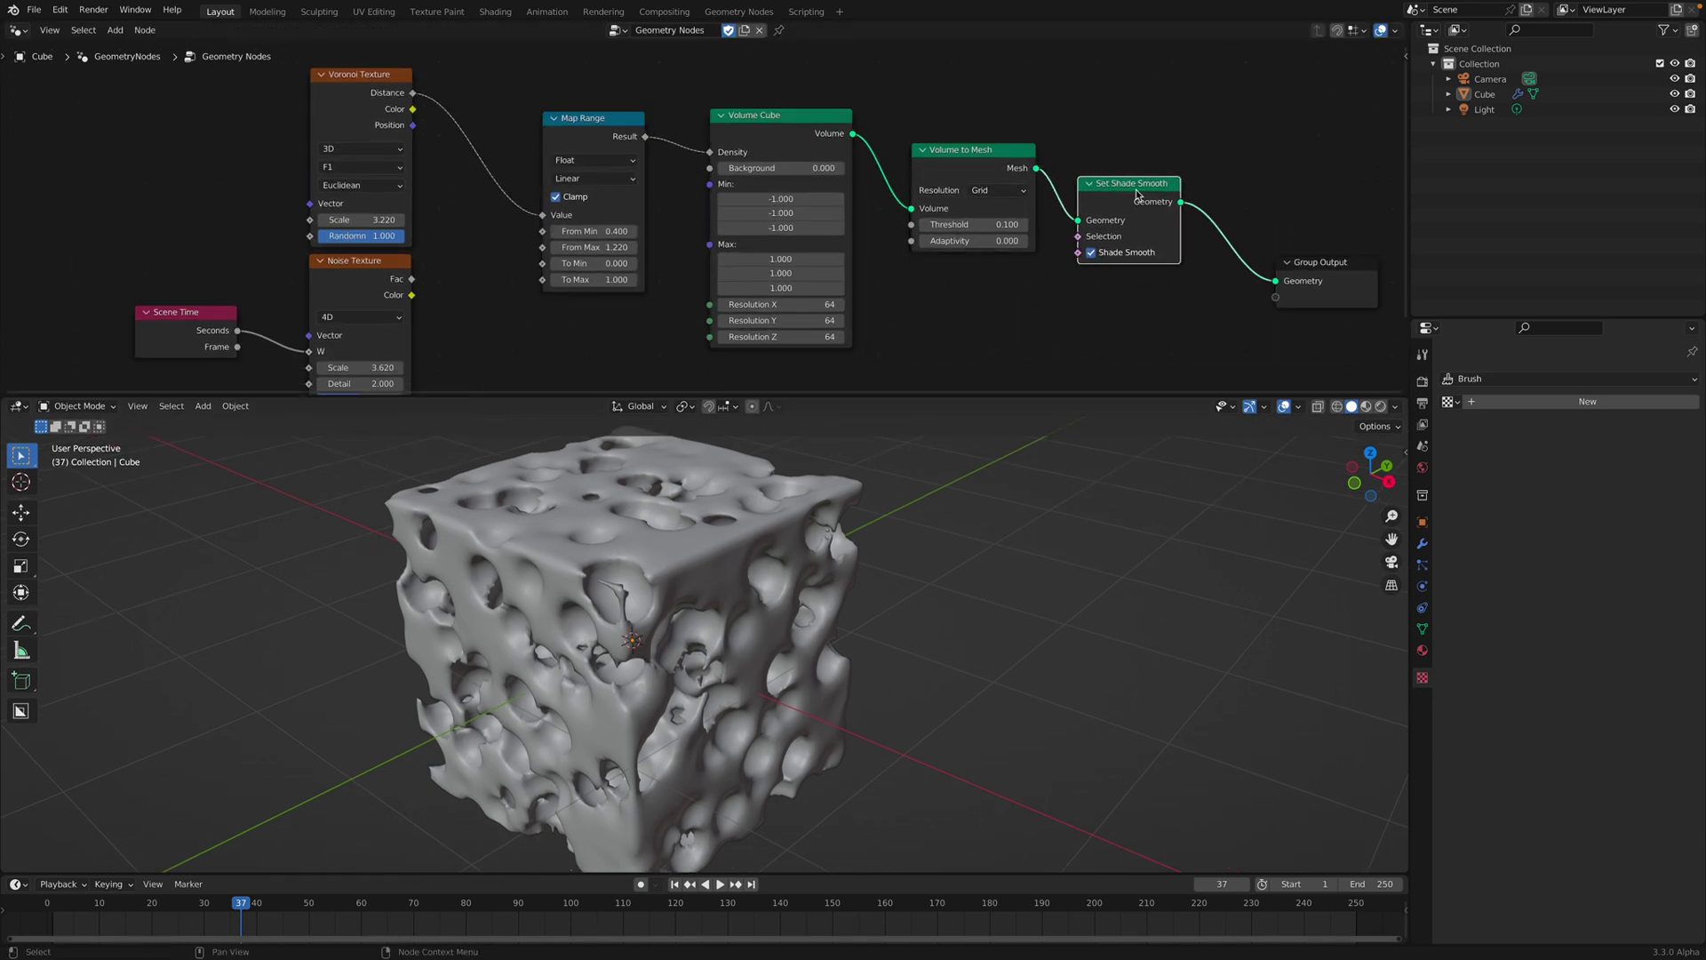
left_click_drag(1316, 262, 1313, 258)
middle_click_drag(437, 175, 452, 190)
scroll(365, 107, "up", 1)
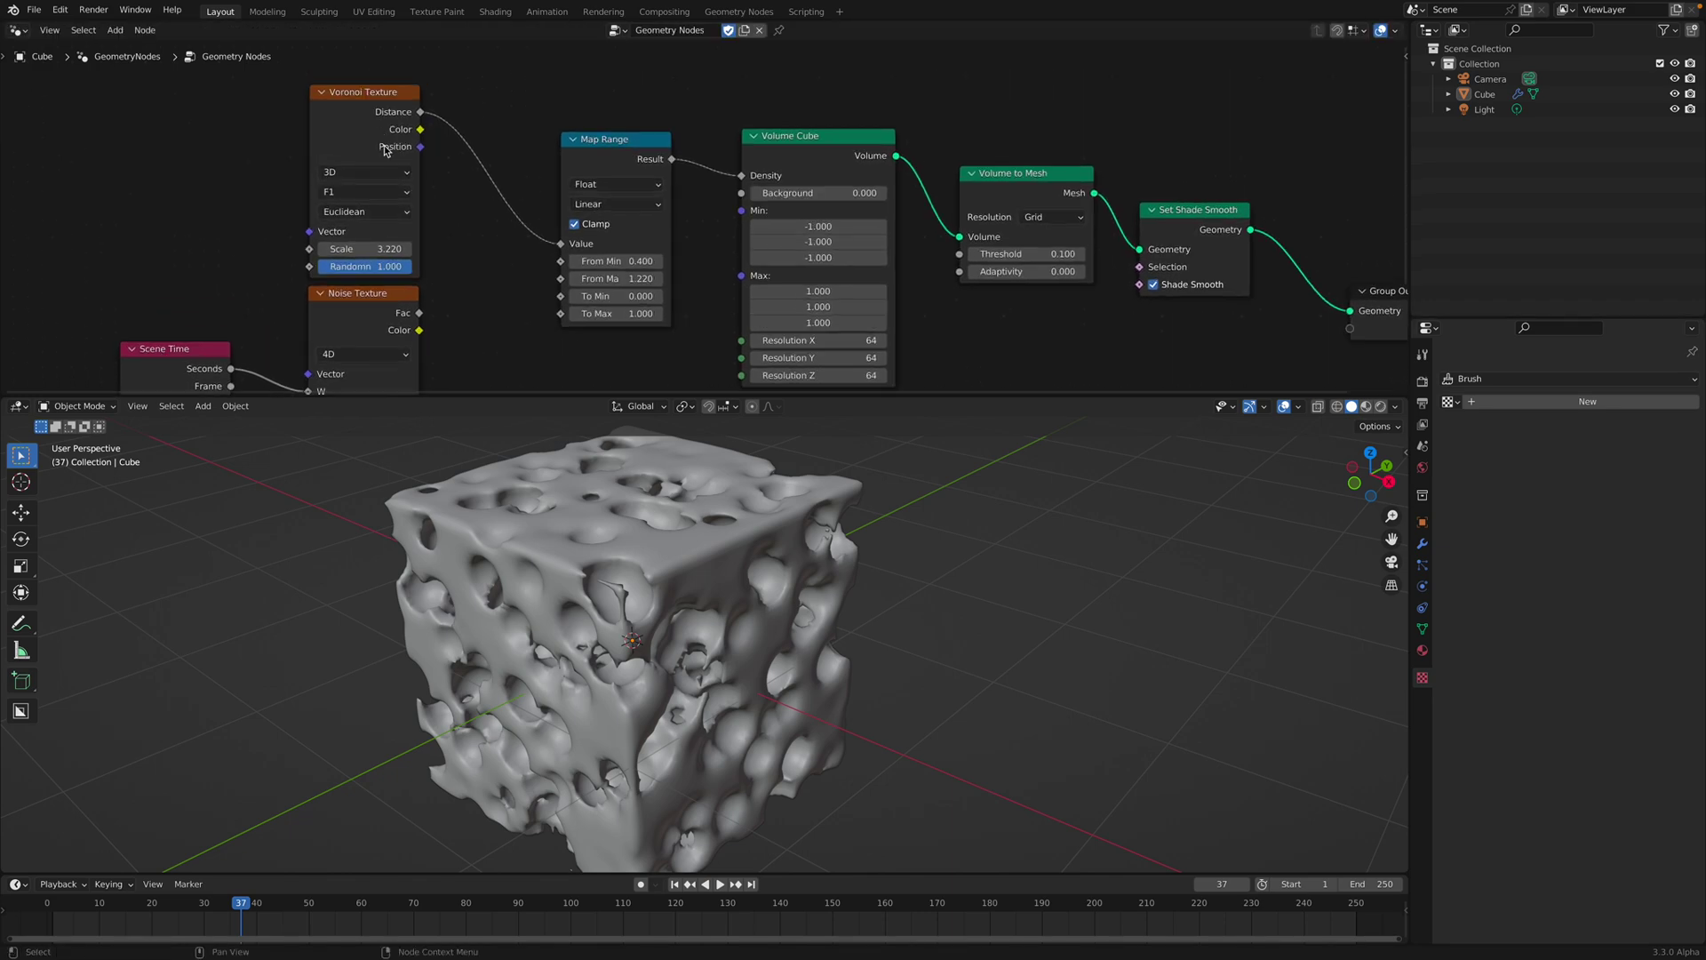
Step: Move the Noise Texture node lower, away from the Voronoi Texture node, and save the file
left_click(351, 160)
left_click_drag(377, 302, 377, 334)
scroll(408, 245, "up", 2)
middle_click_drag(409, 245, 396, 297)
key("ctrl+s")
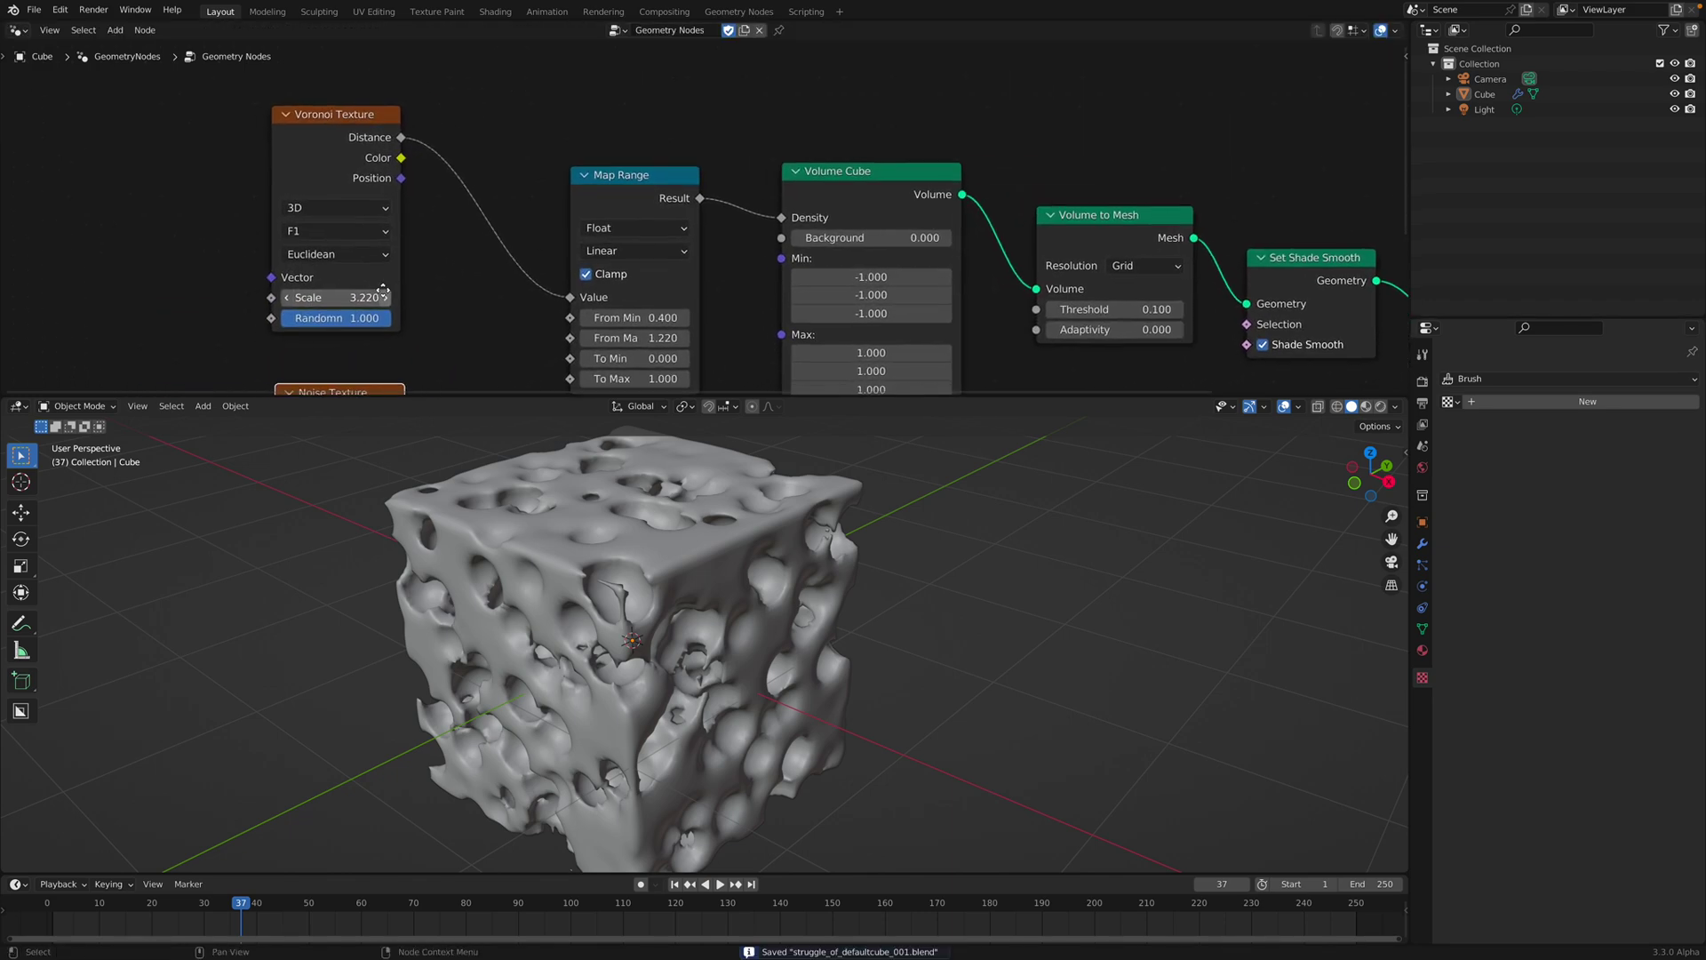
Step: Set the Voronoi Texture scale to 2.680 and switch its feature output to F2
mouse_move(382, 296)
left_mouse_down()
mouse_move(533, 297)
mouse_move(360, 302)
left_mouse_up()
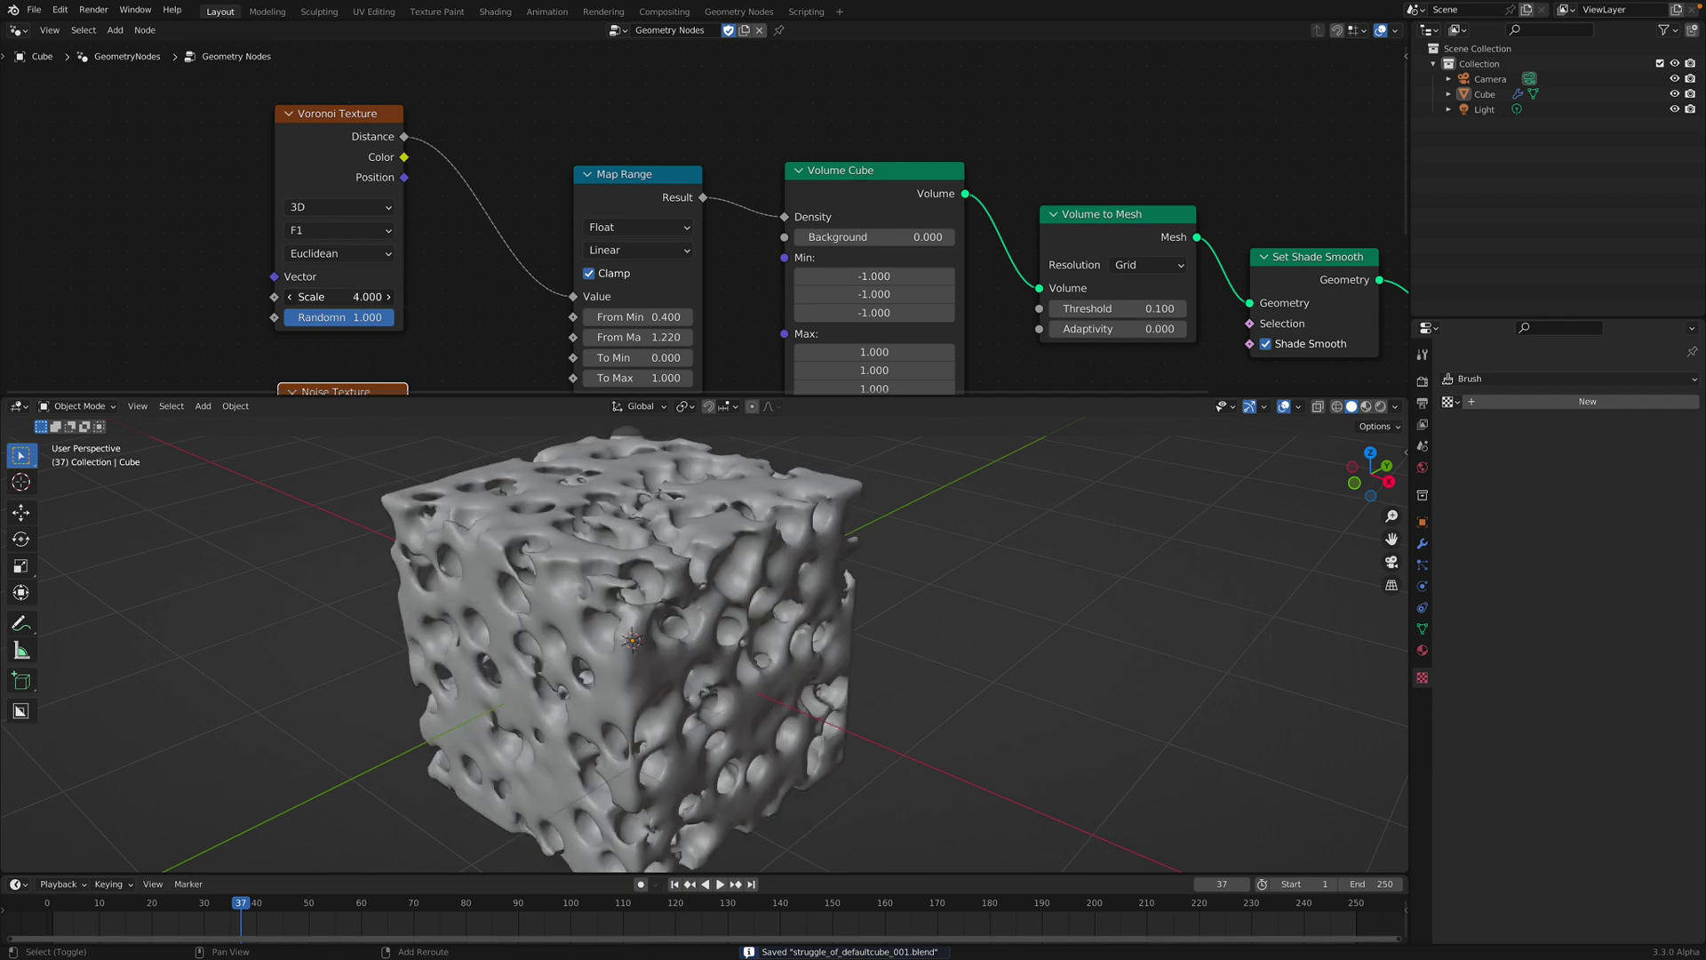
scroll(411, 224, "up", 1, "ctrl")
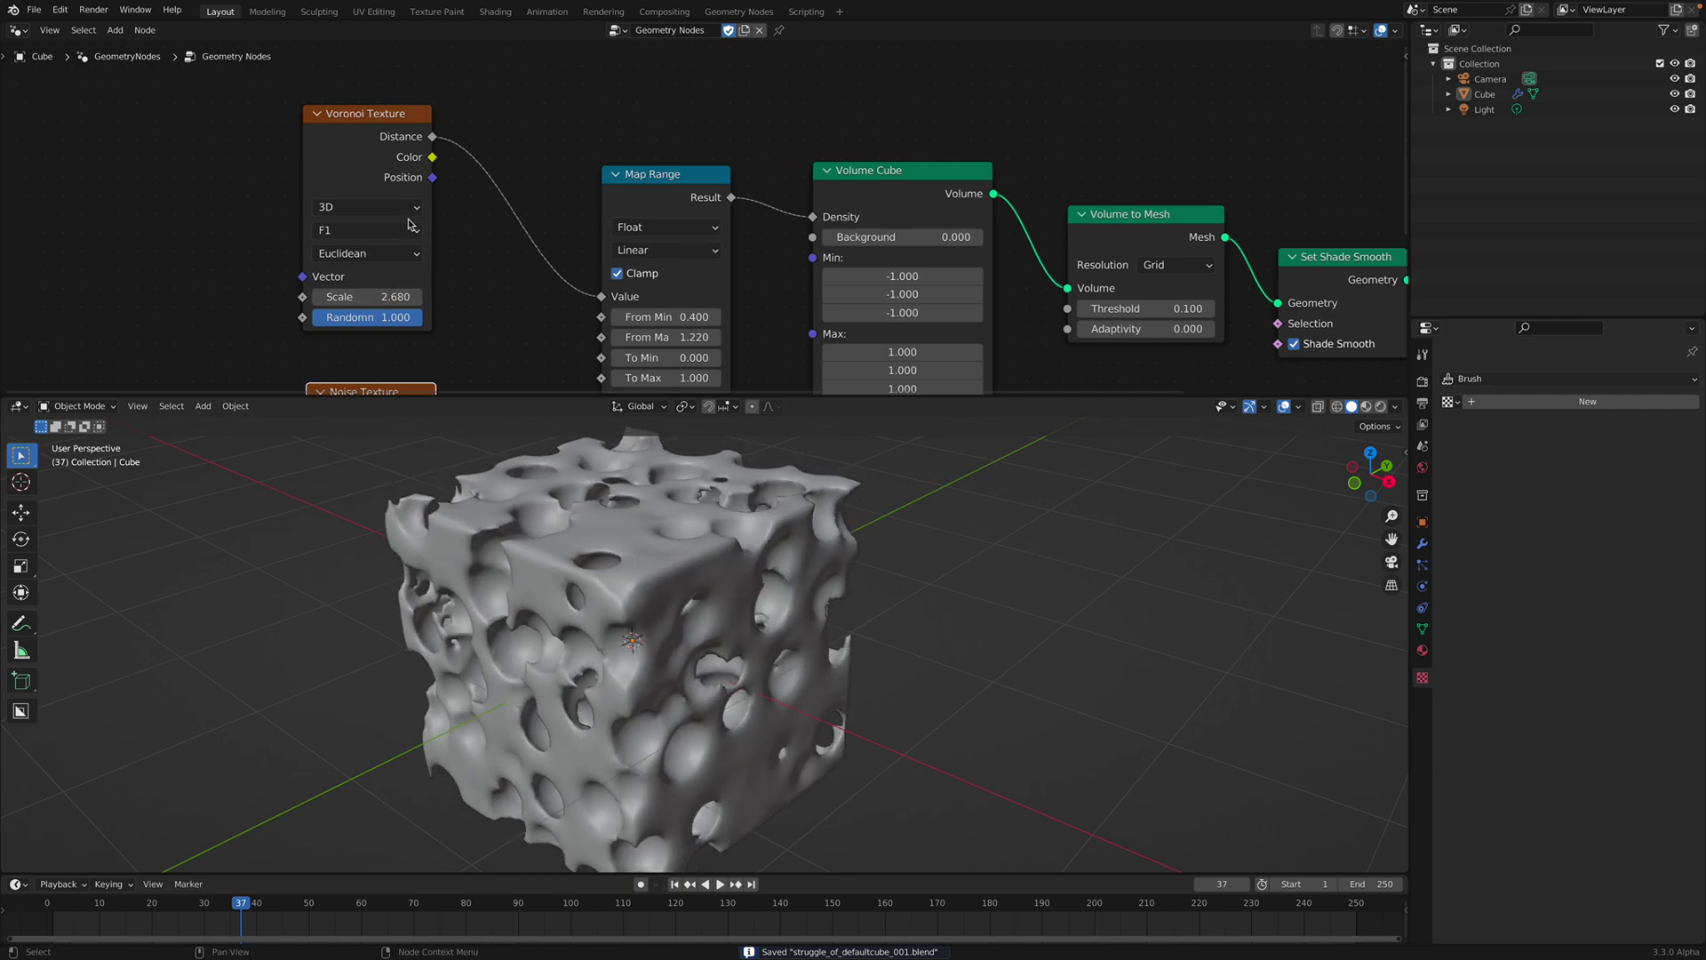
left_click(403, 234)
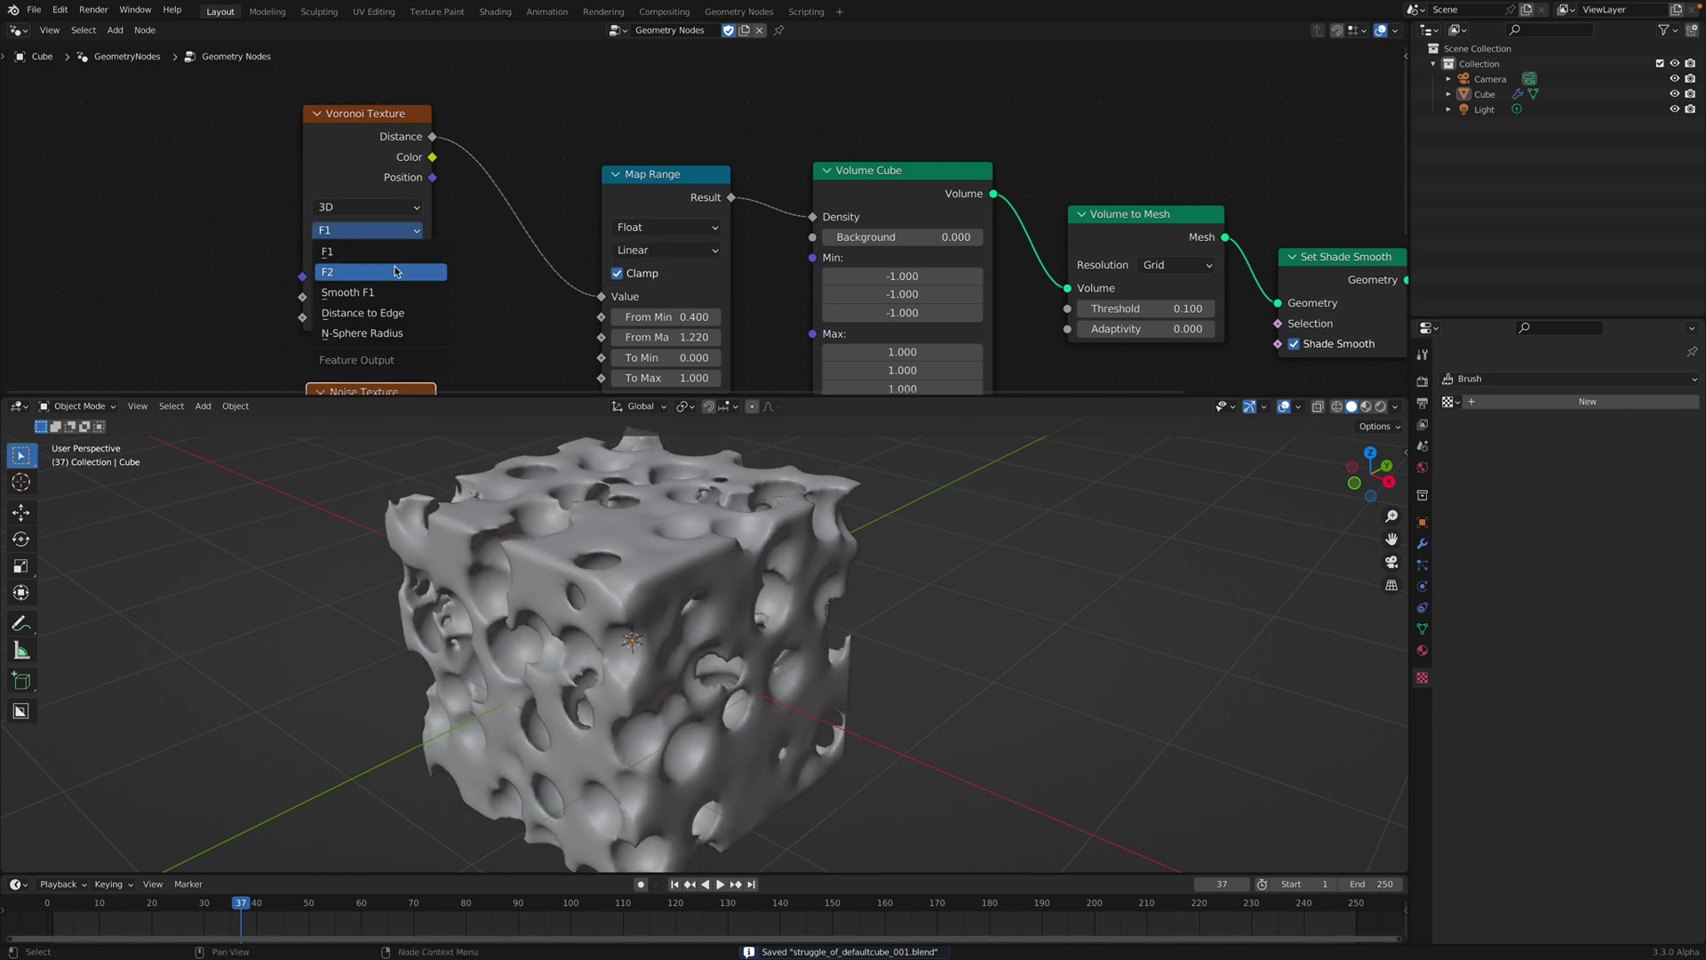
left_click(397, 272)
left_click(387, 235)
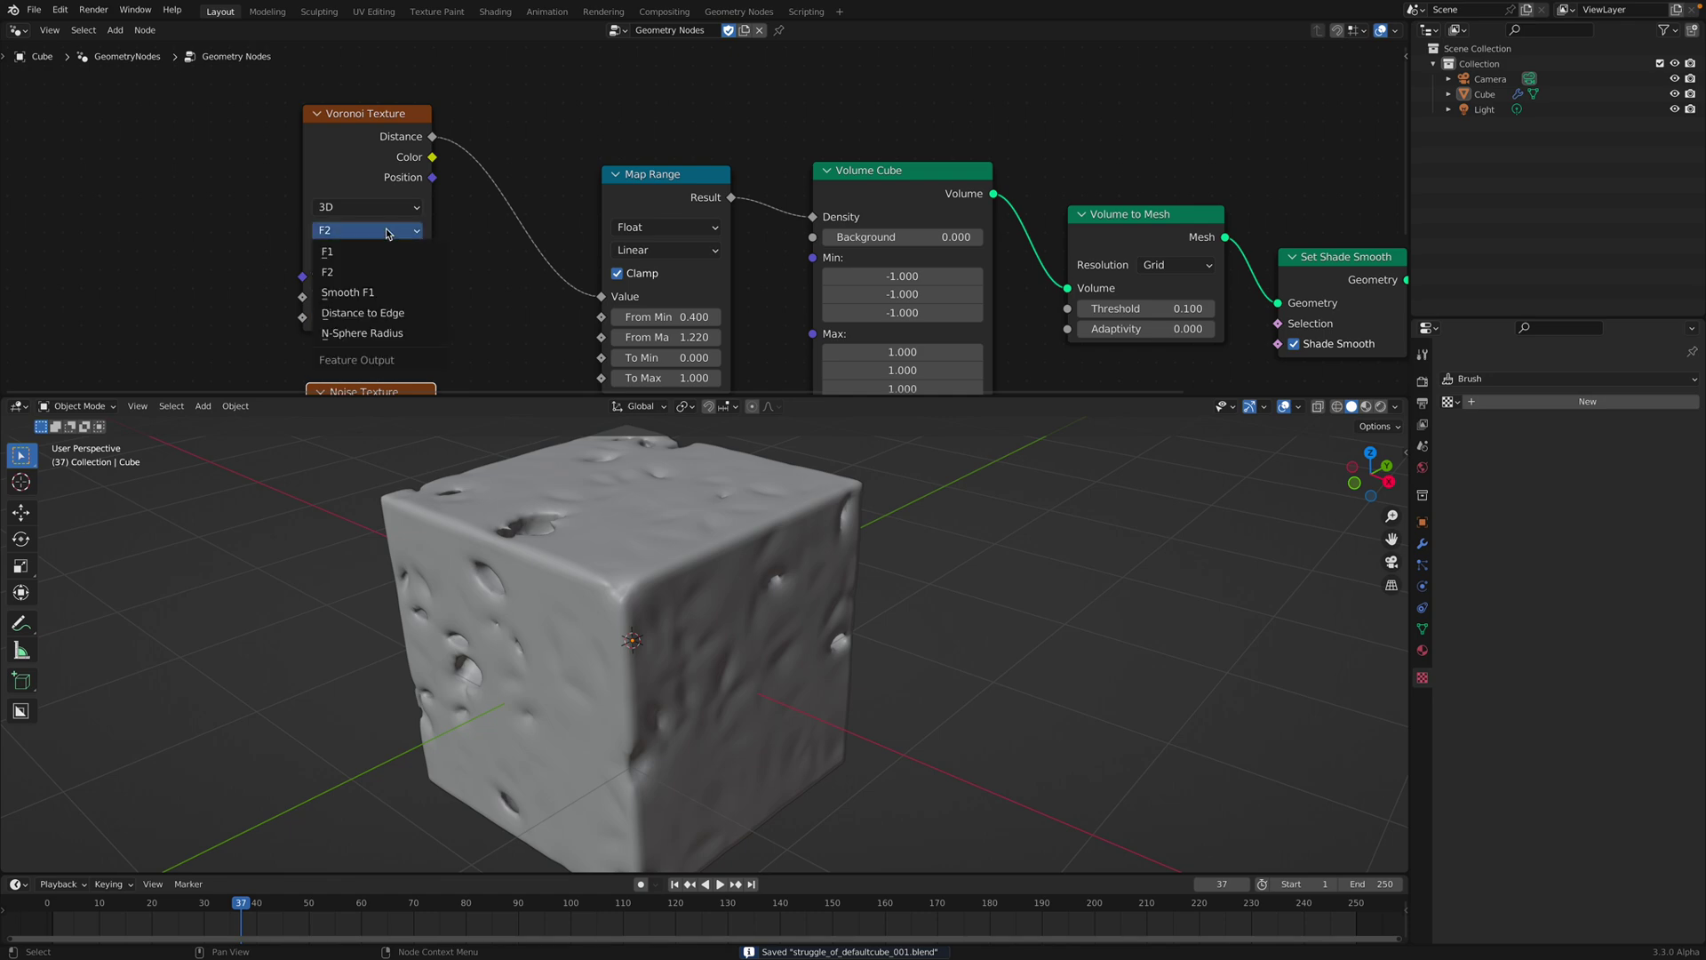
Step: Lower the Voronoi Texture scale to 2.200 and save the file
middle_click_drag(302, 240, 313, 226, "shift")
mouse_move(382, 286)
left_mouse_down()
mouse_move(453, 285)
mouse_move(385, 285)
left_mouse_up()
key("ctrl+s")
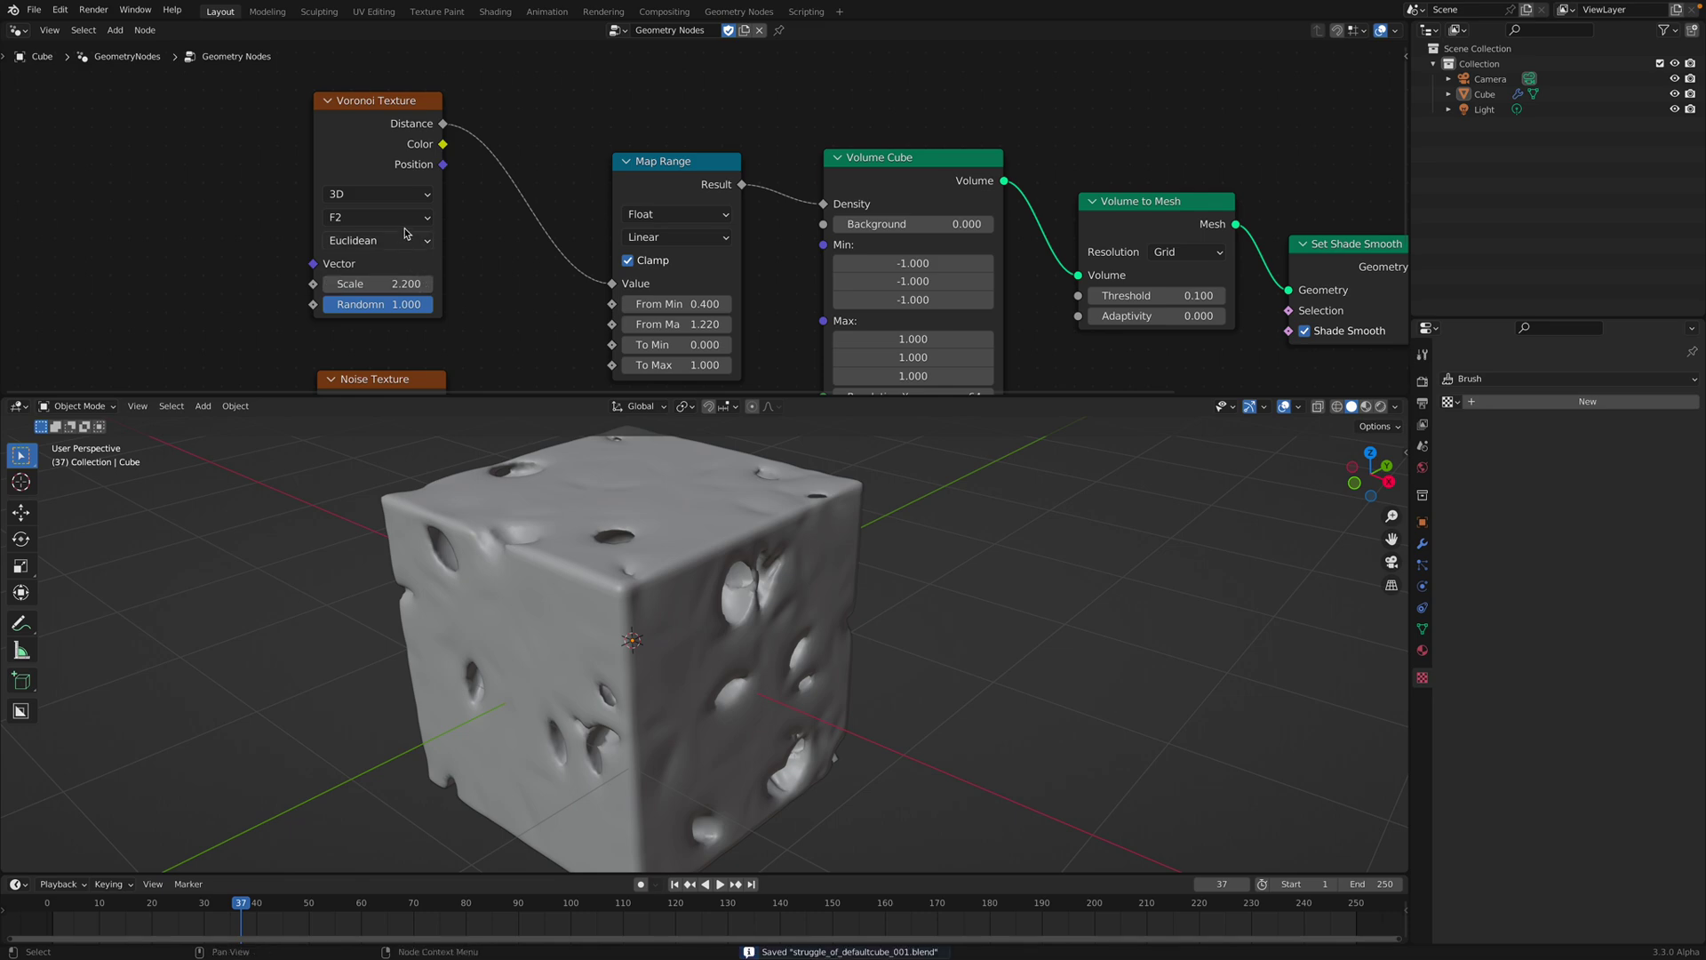
Step: Switch the Voronoi Texture feature to Smooth F1, set its scale to 2.340 and save the file
left_click(397, 218)
left_click(393, 280)
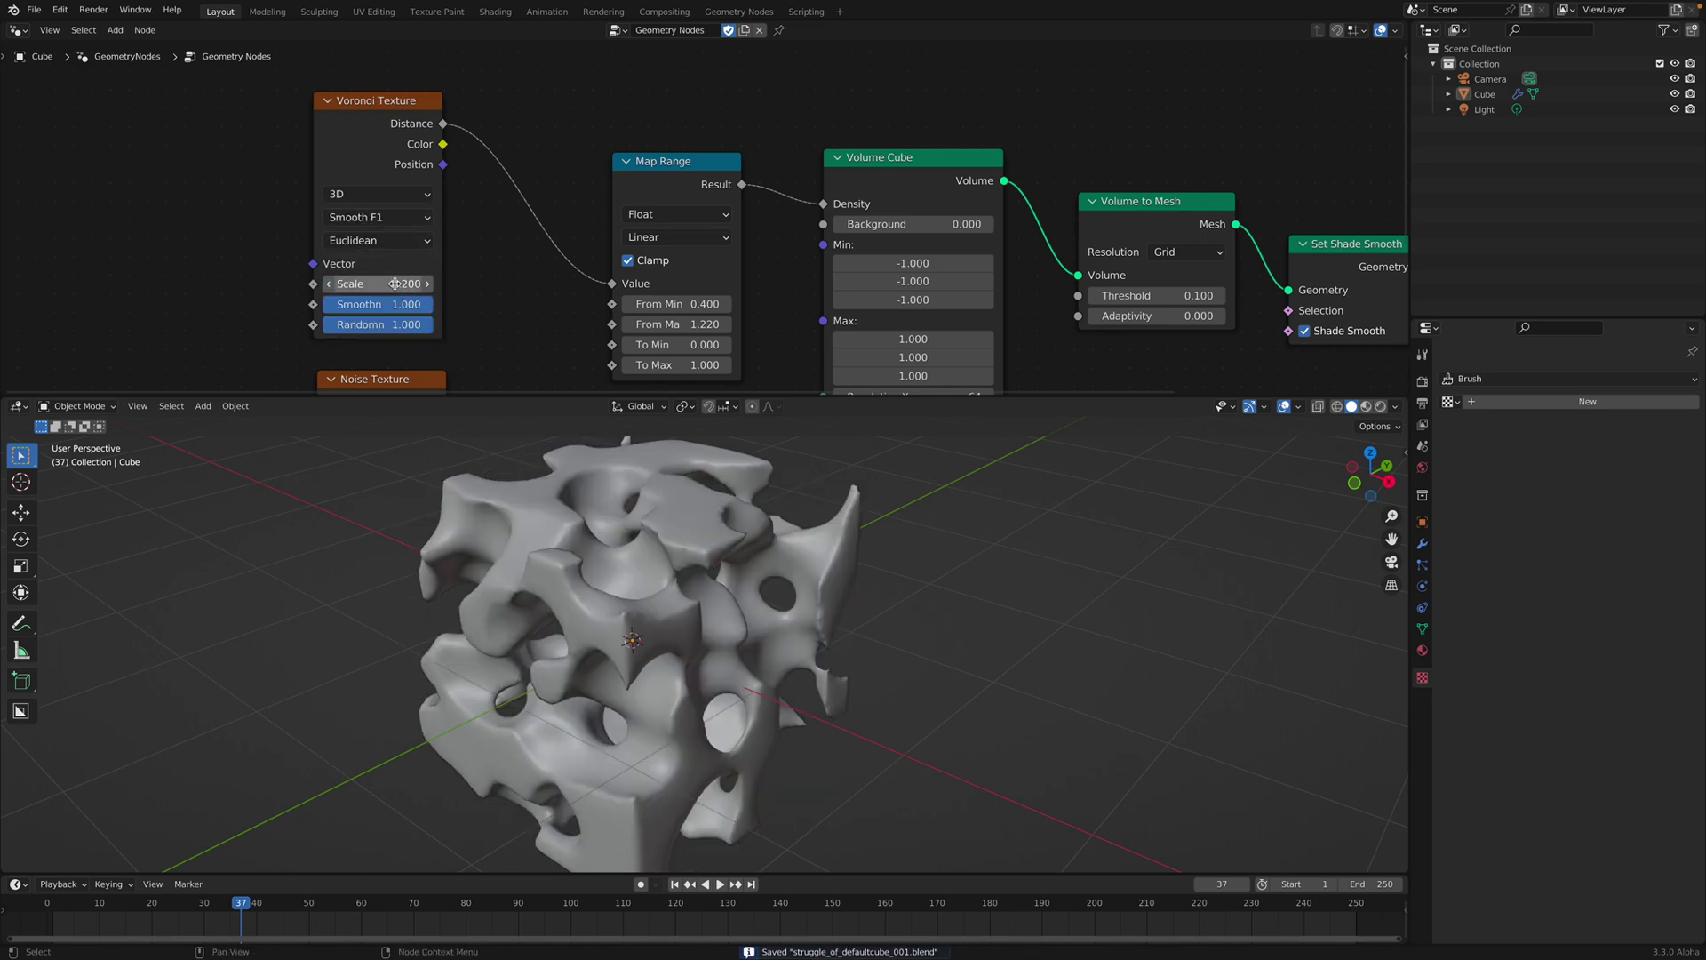
mouse_move(394, 284)
left_mouse_down()
mouse_move(354, 284)
mouse_move(409, 283)
left_mouse_up()
middle_click_drag(864, 202, 853, 160)
scroll(858, 183, "down", 1)
key("ctrl+s")
Step: Try a Background value of -1.4 on the Volume Cube and return it to 0
mouse_move(897, 183)
left_mouse_down()
mouse_move(934, 182)
mouse_move(889, 181)
left_mouse_up()
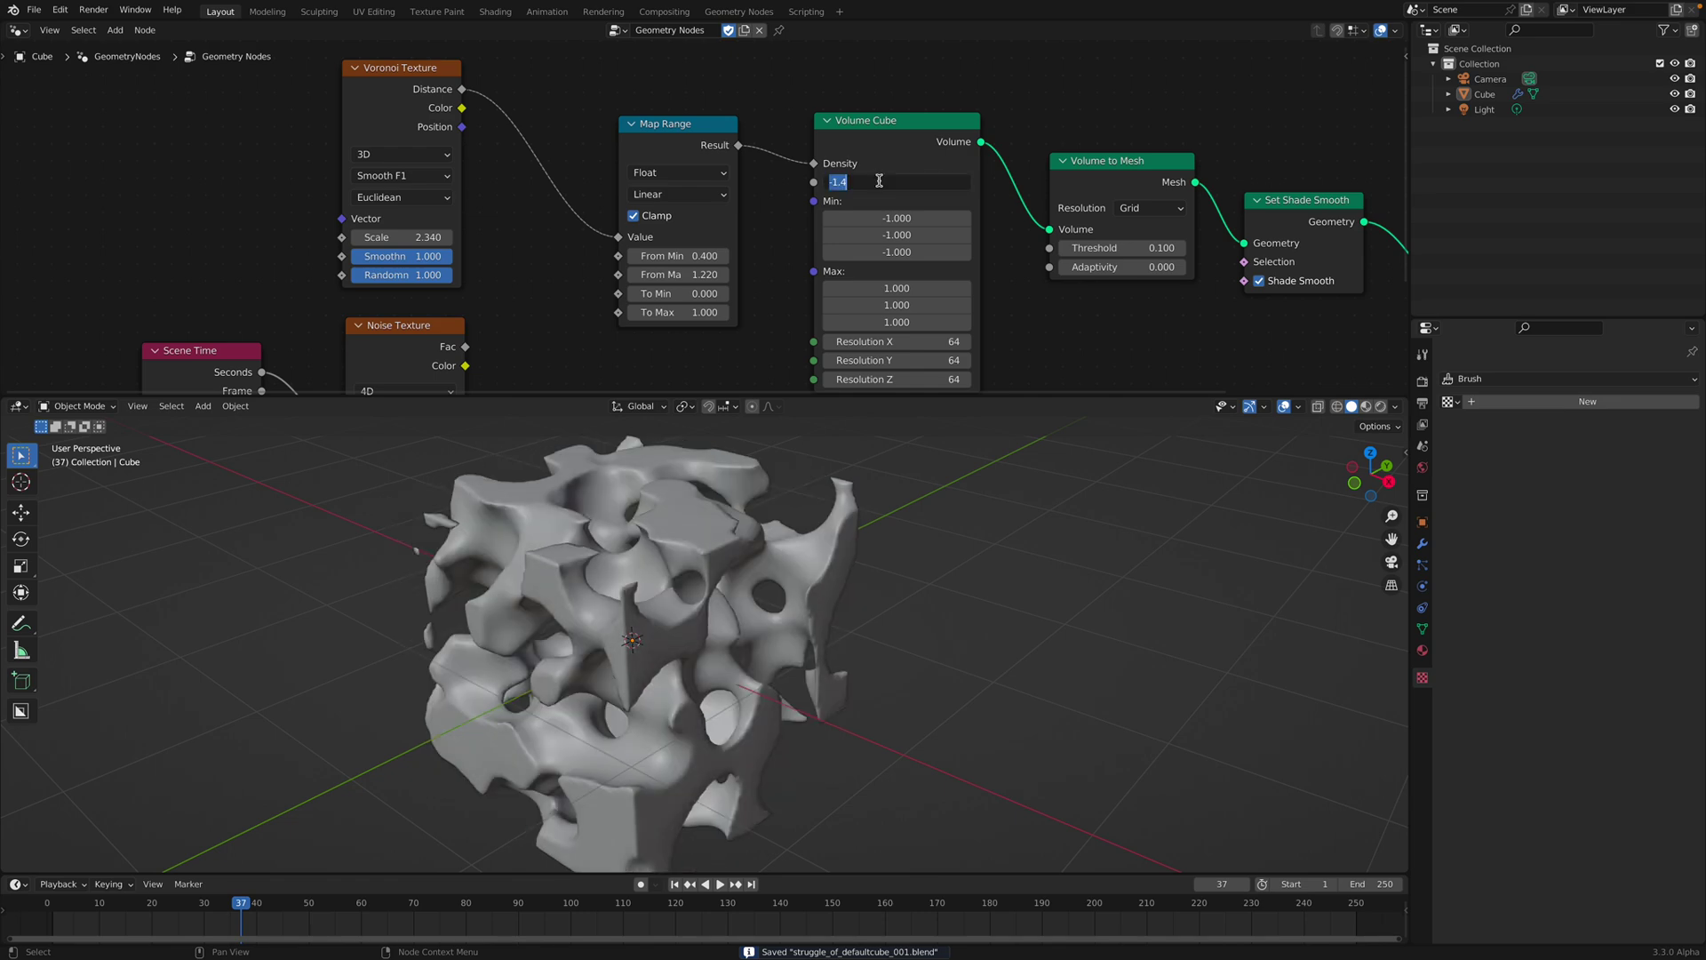
type("0")
key("Return")
Step: Try the Chebychev and Minkowski distance metrics on the Voronoi Texture
left_click(353, 194)
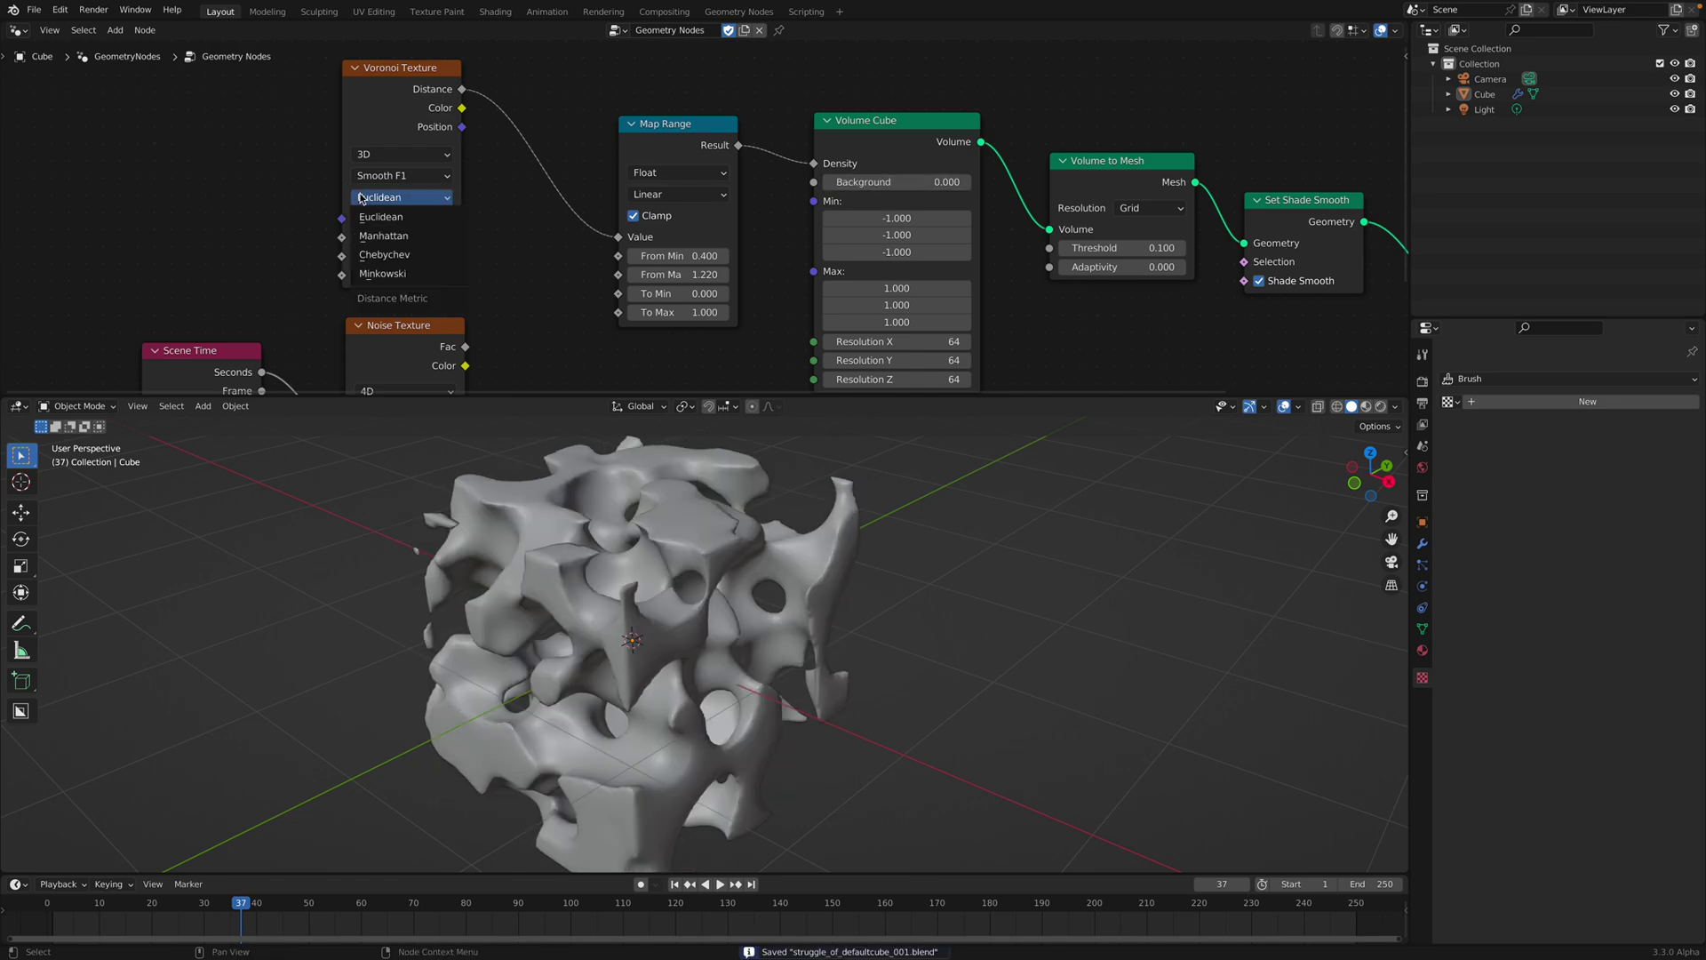
left_click(387, 263)
left_click(398, 198)
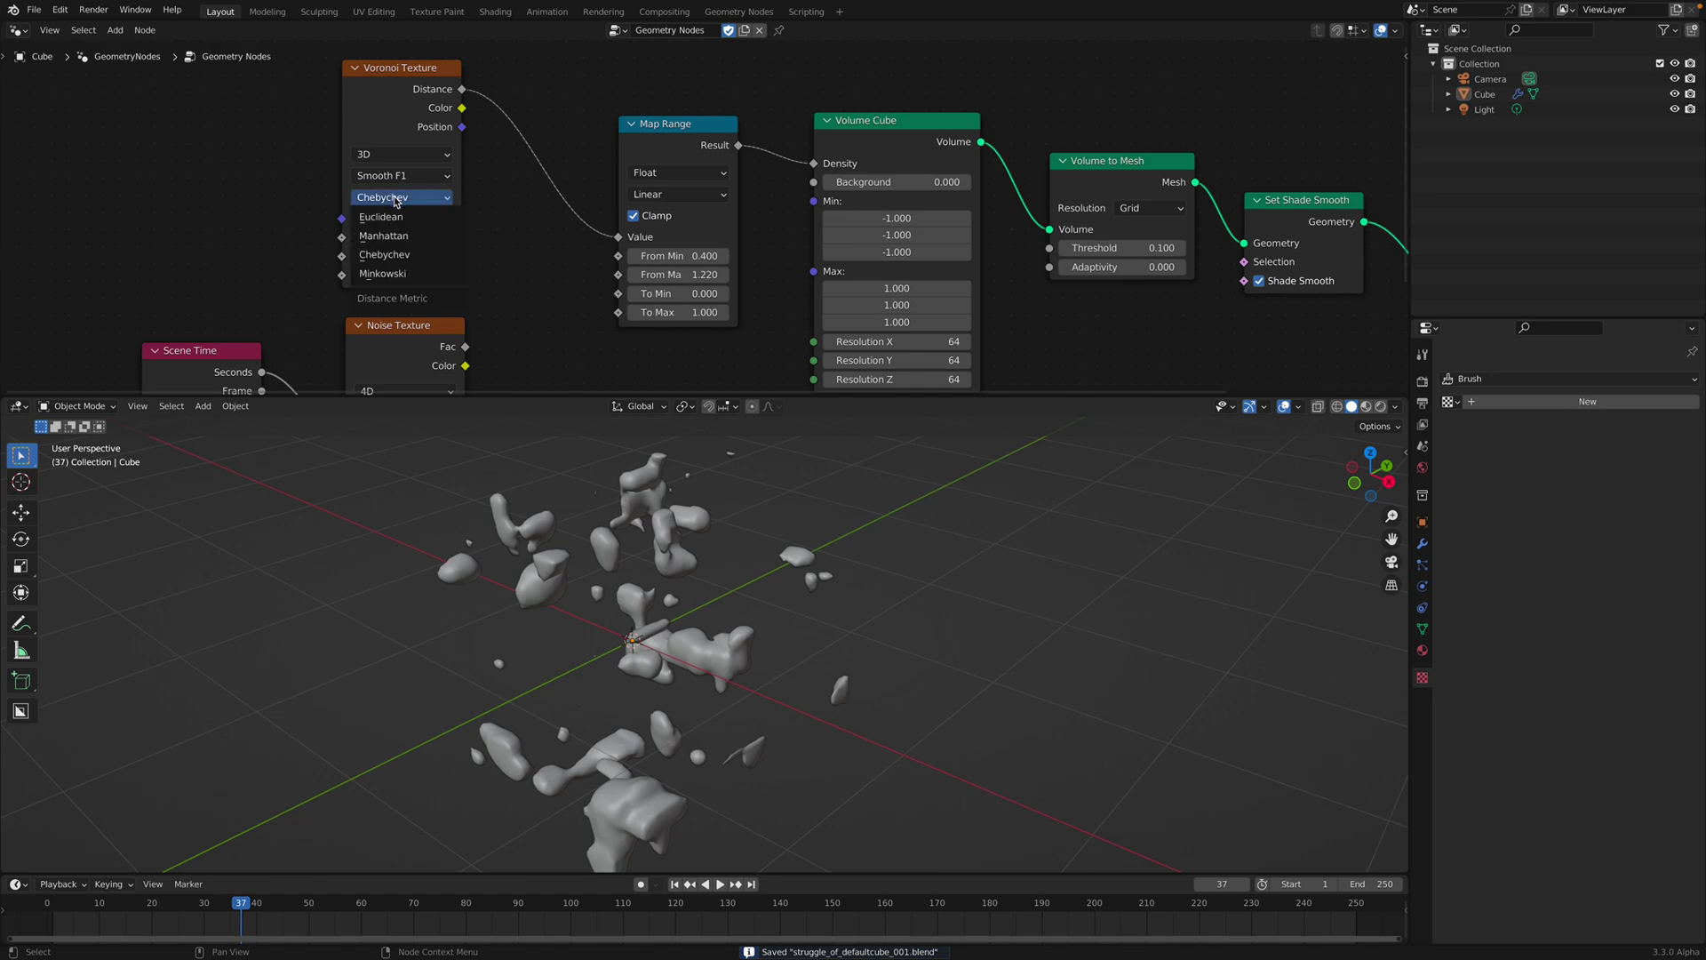
left_click(405, 273)
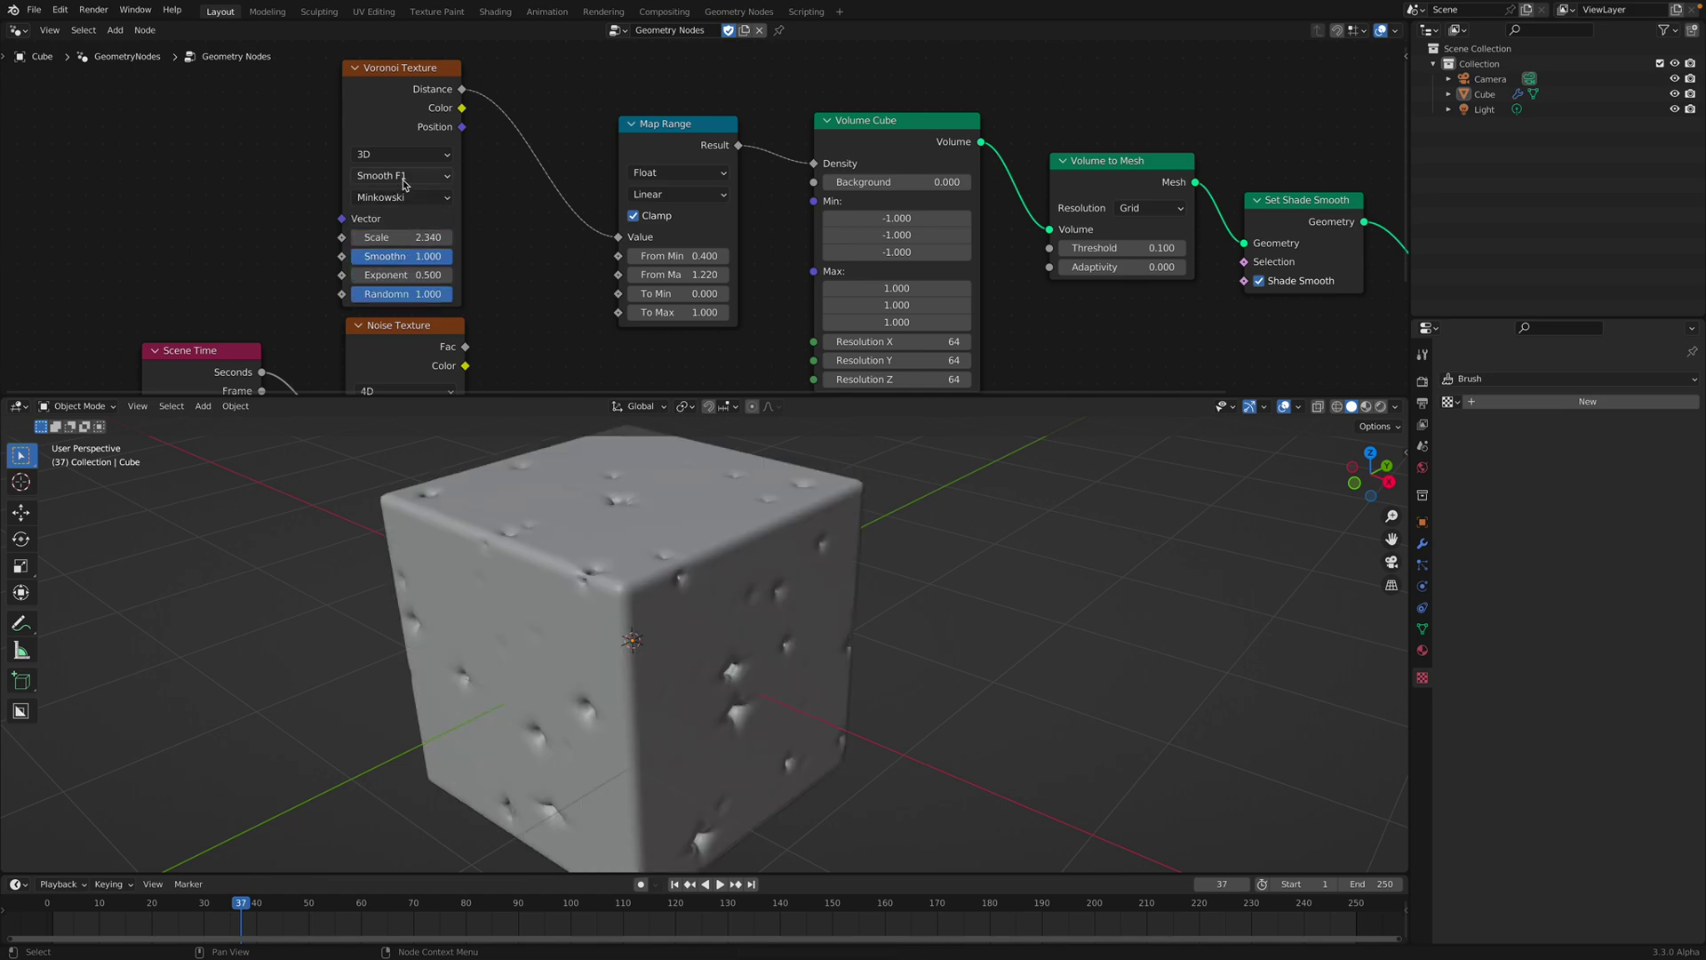
Step: Switch the Voronoi Texture feature to N-Sphere Radius and connect its Radius output to the Map Range Value
left_click(402, 176)
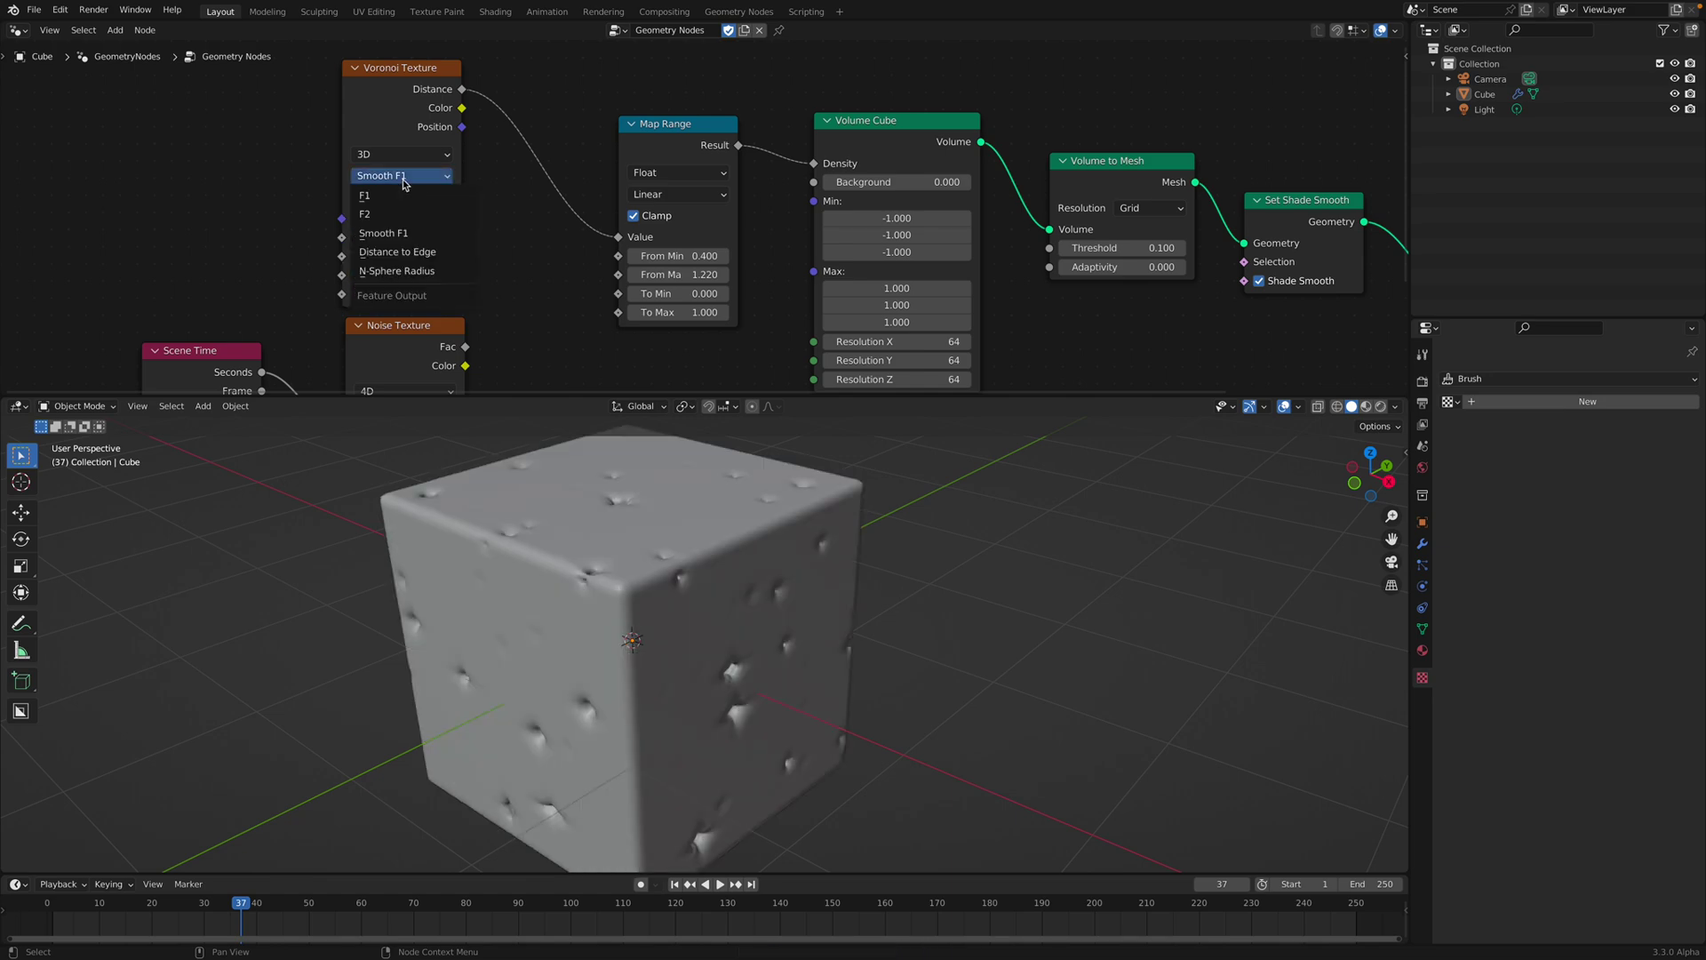
left_click(422, 273)
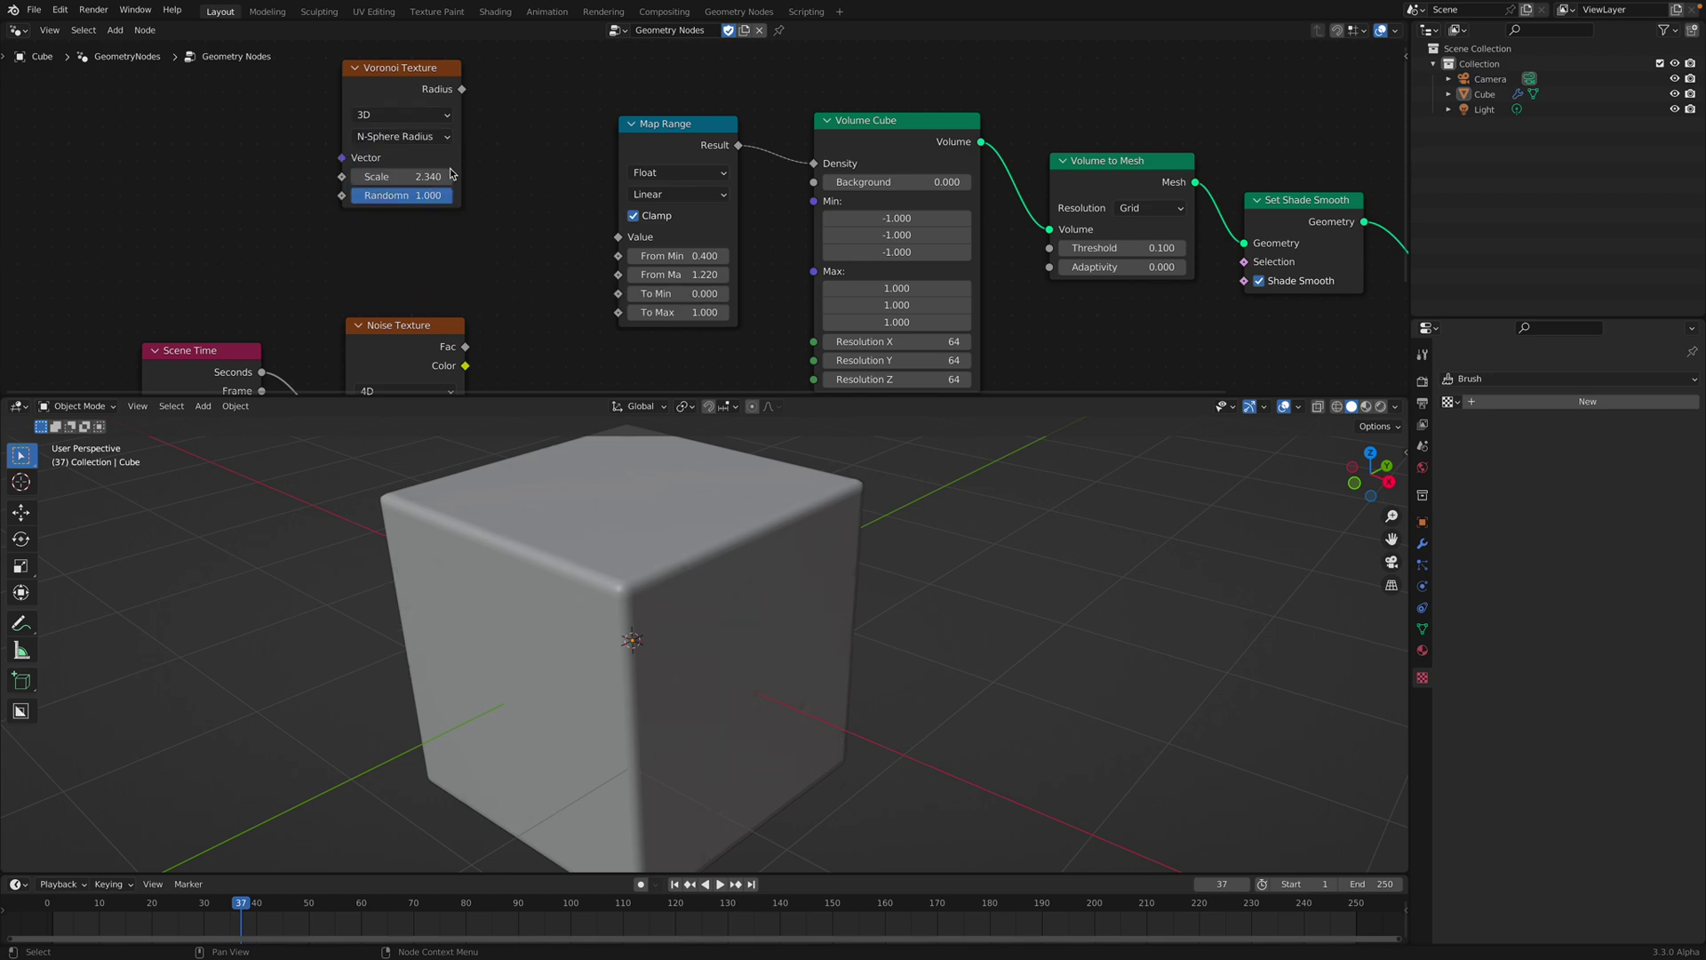
left_click_drag(616, 235, 620, 237)
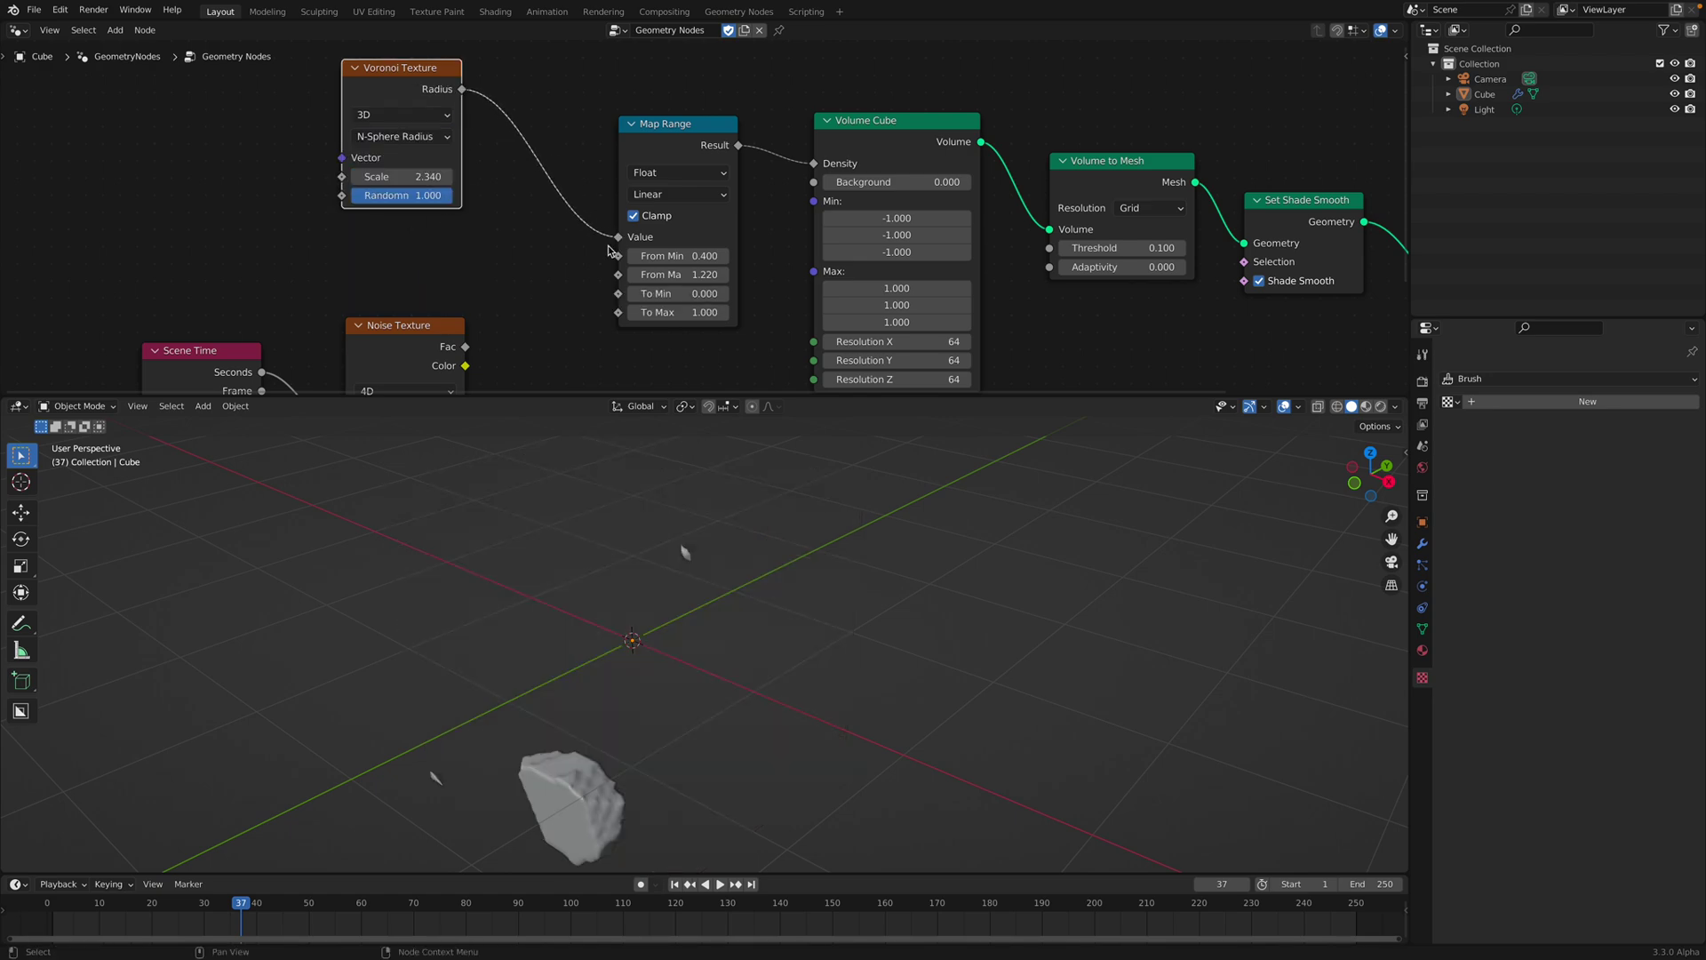
mouse_move(819, 169)
left_mouse_down()
mouse_move(791, 158)
mouse_move(814, 163)
left_mouse_up()
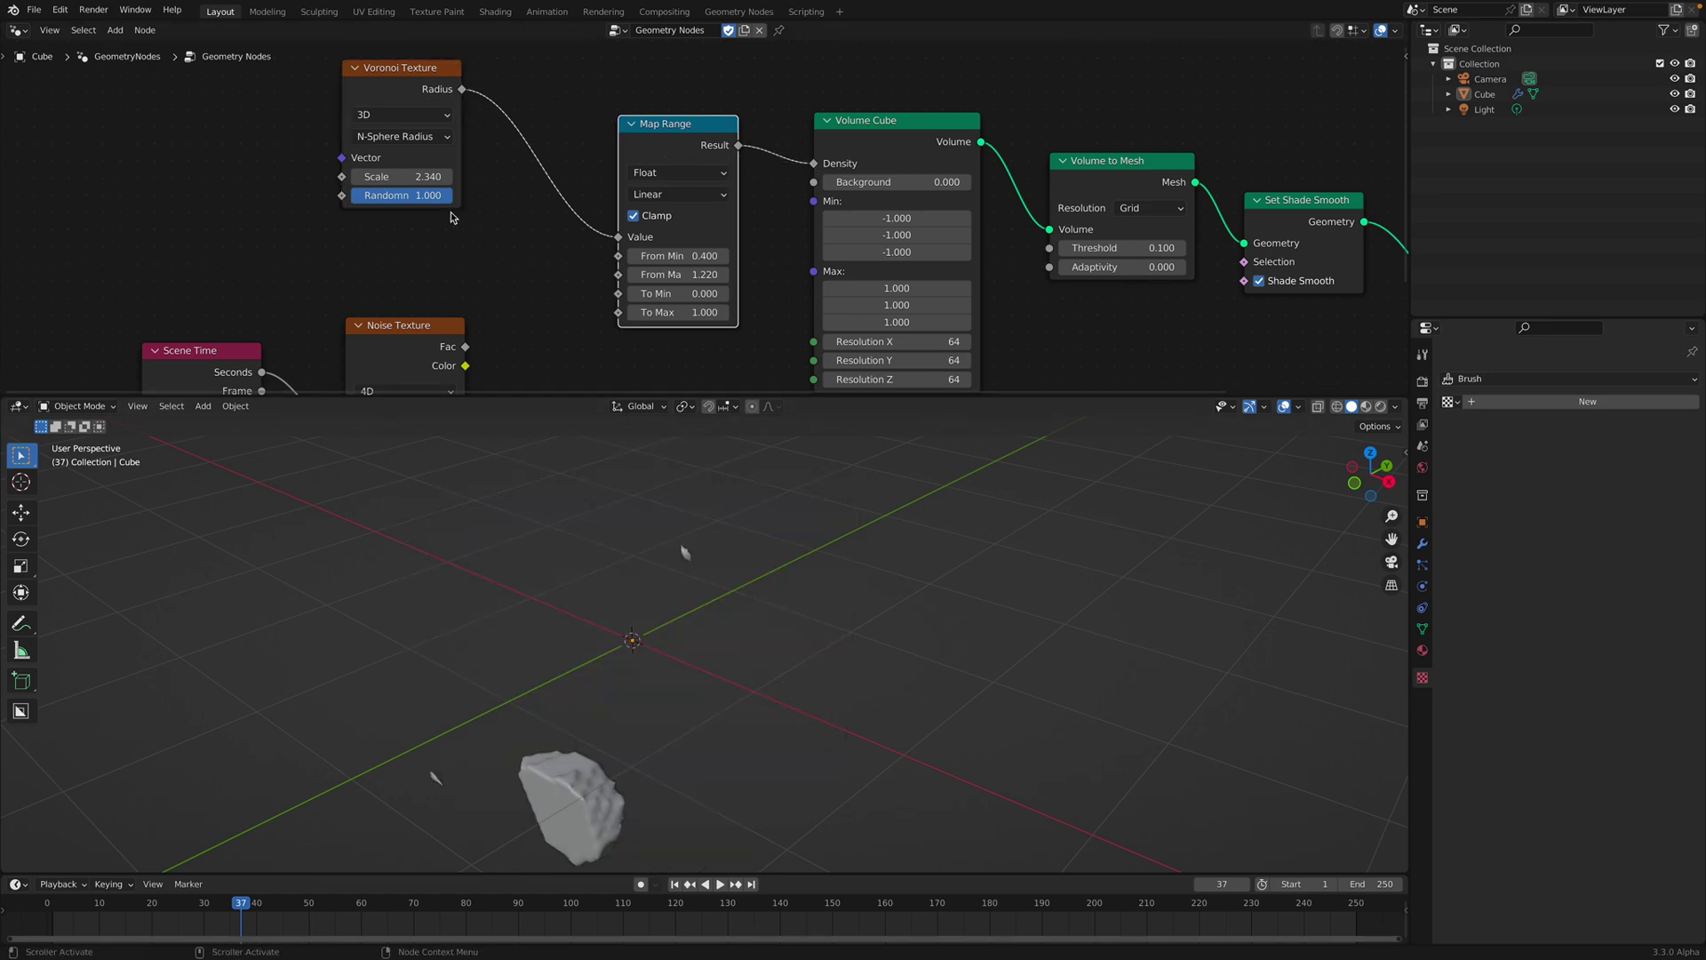
Step: Set the Voronoi scale to 8.000 and the Map Range From Min to 0.240 and From Max to 1.620, and save
left_click_drag(432, 180, 524, 181)
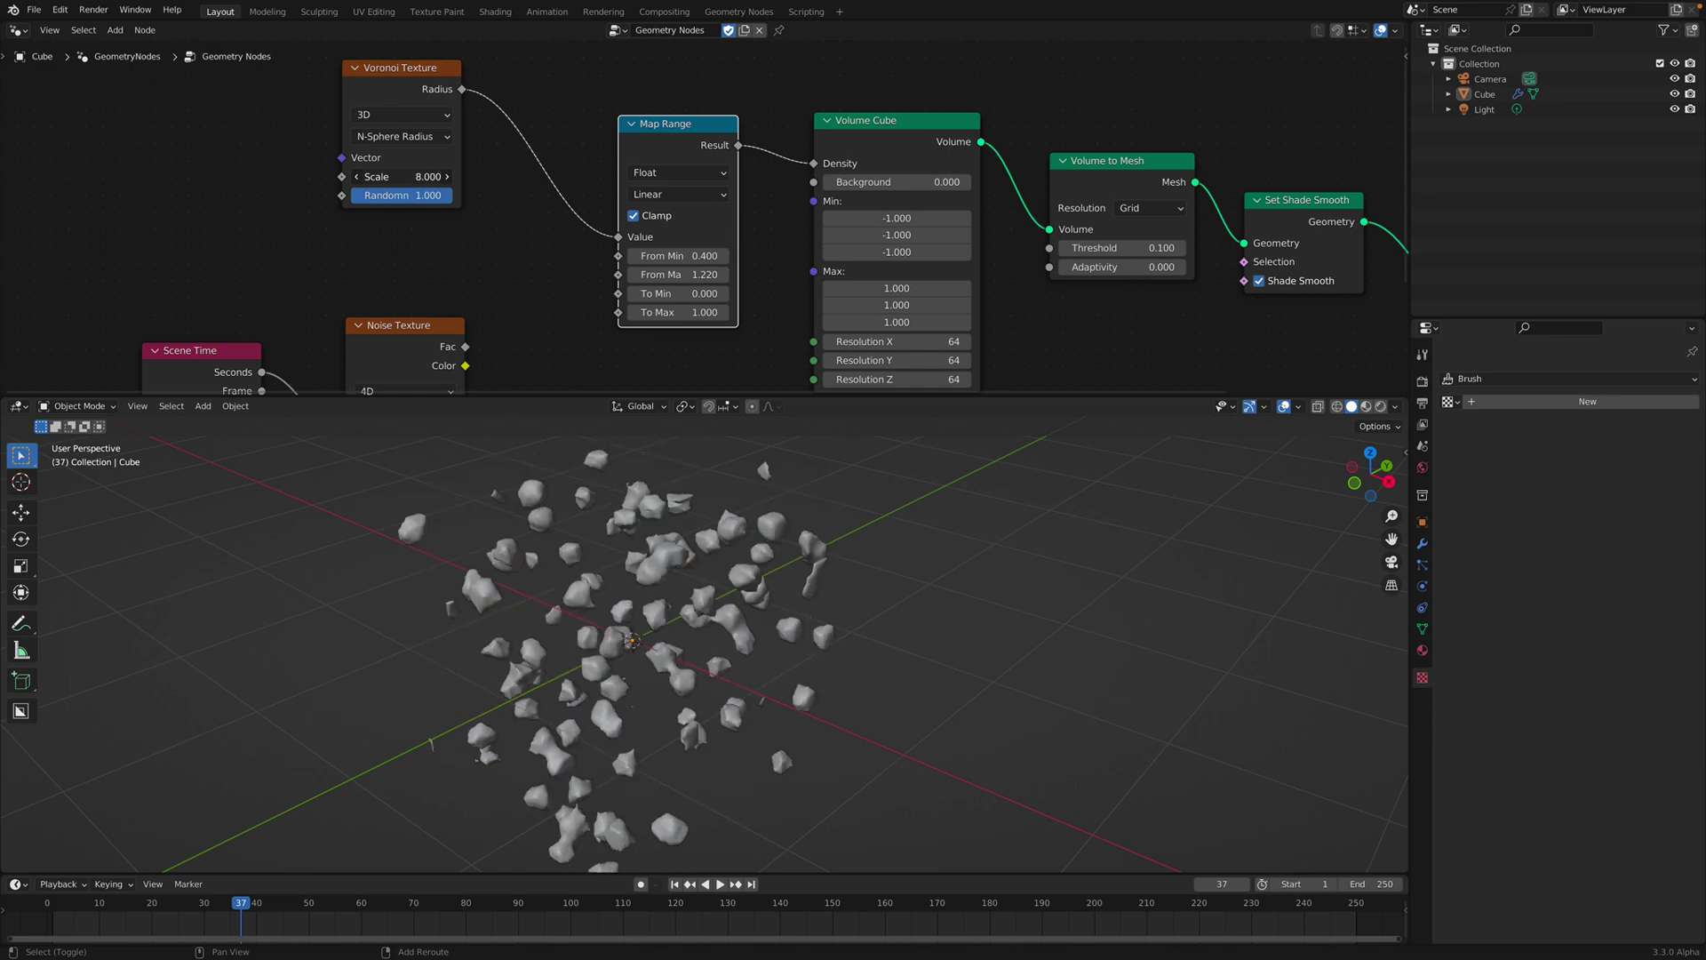
mouse_move(680, 256)
left_mouse_down()
mouse_move(622, 256)
mouse_move(704, 274)
mouse_move(718, 274)
mouse_move(663, 256)
mouse_move(729, 255)
mouse_move(598, 256)
mouse_move(710, 255)
mouse_move(613, 256)
mouse_move(684, 256)
mouse_move(667, 256)
left_mouse_up()
scroll(714, 597, "down", 2)
middle_click_drag(715, 597, 742, 598)
key("ctrl+s")
Step: Stretch the volume along X by setting the Volume Cube's Min X to -3.200
middle_click_drag(645, 239, 675, 217)
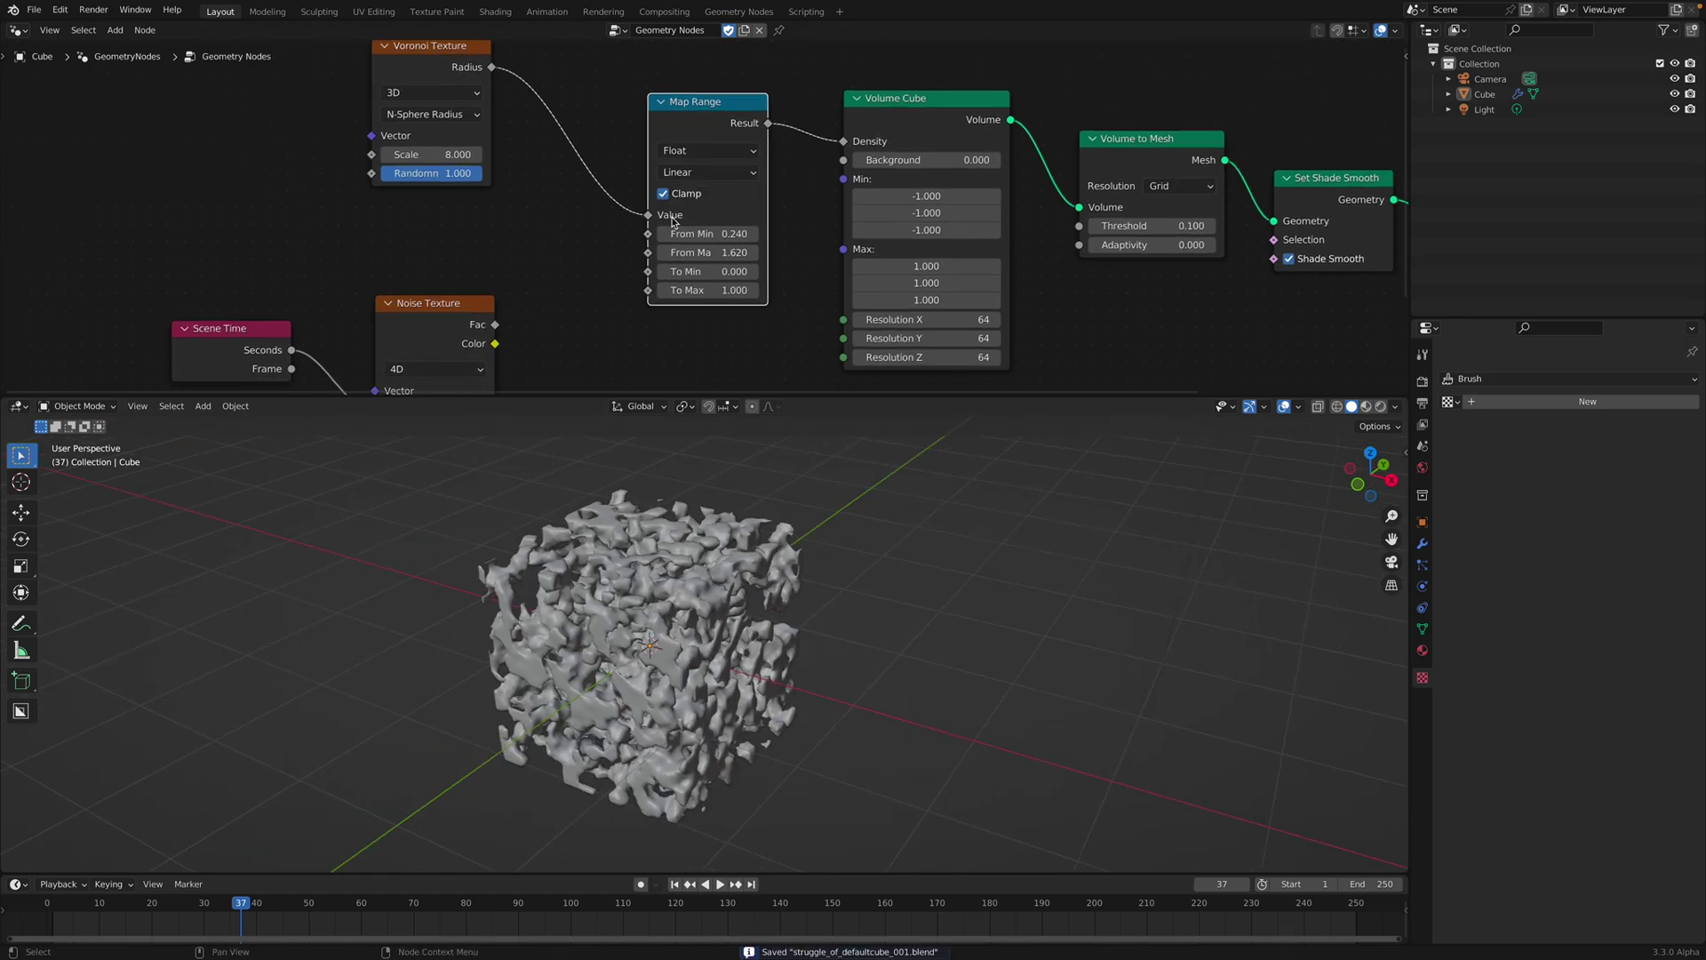
scroll(706, 210, "down", 1)
left_click_drag(910, 197, 836, 198)
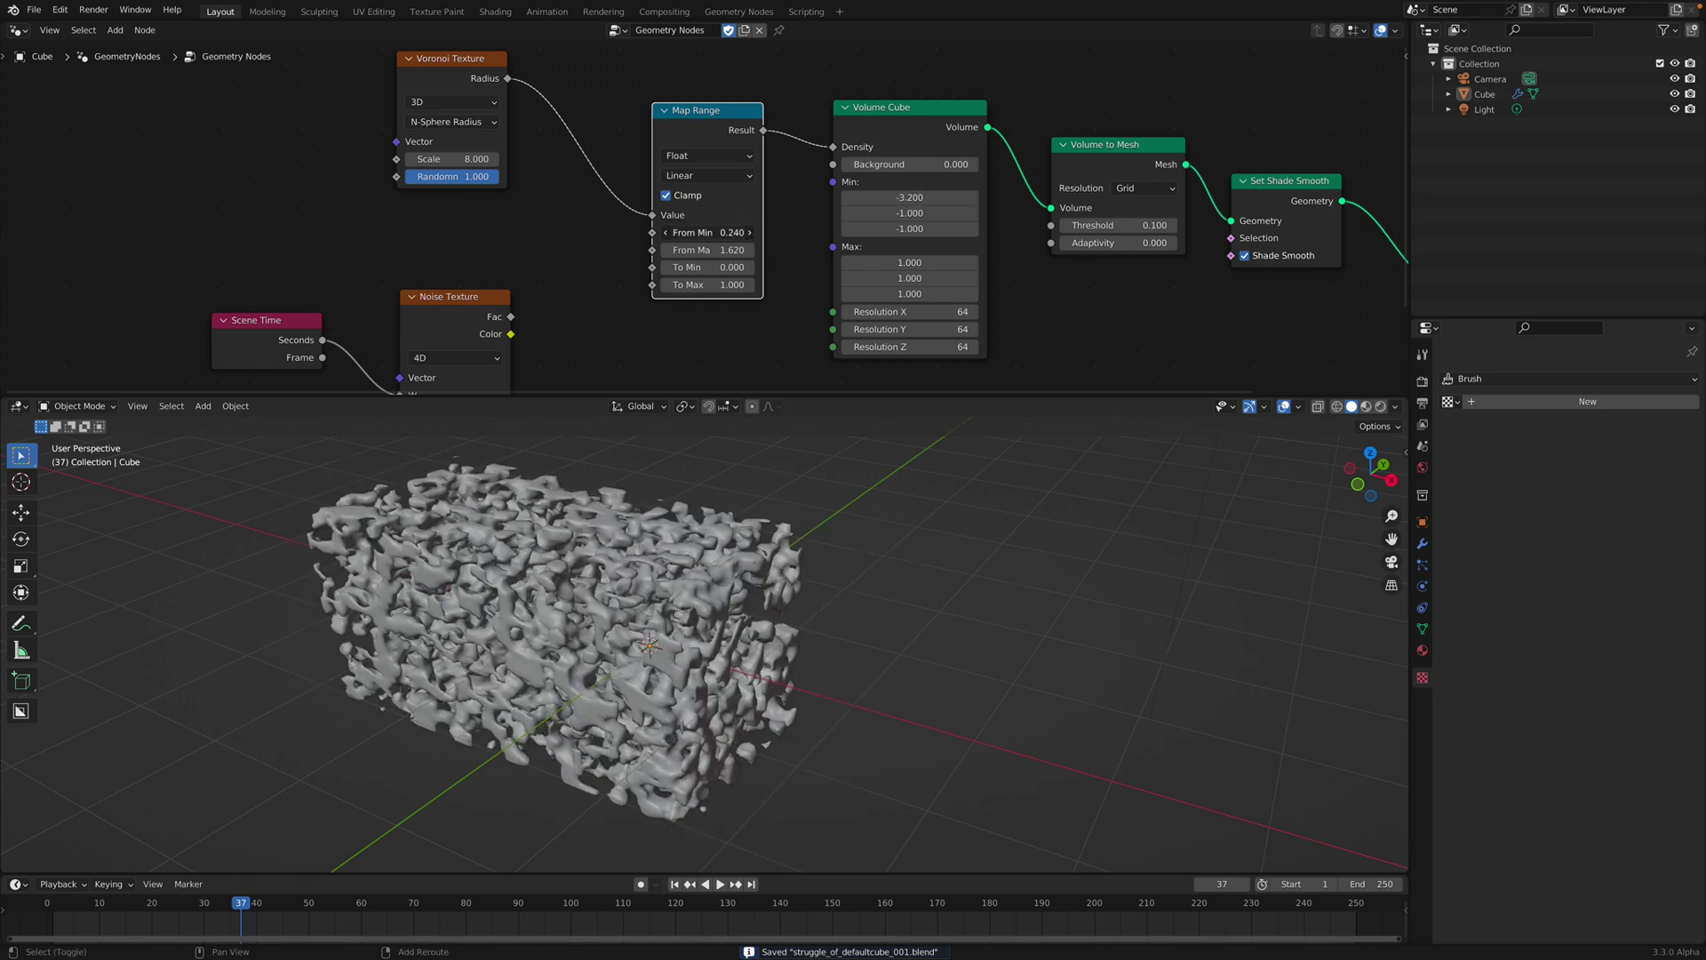
Step: Set the Map Range From Min to 0.100 and the Volume Cube's Min X back to -1
left_click_drag(707, 232, 806, 232)
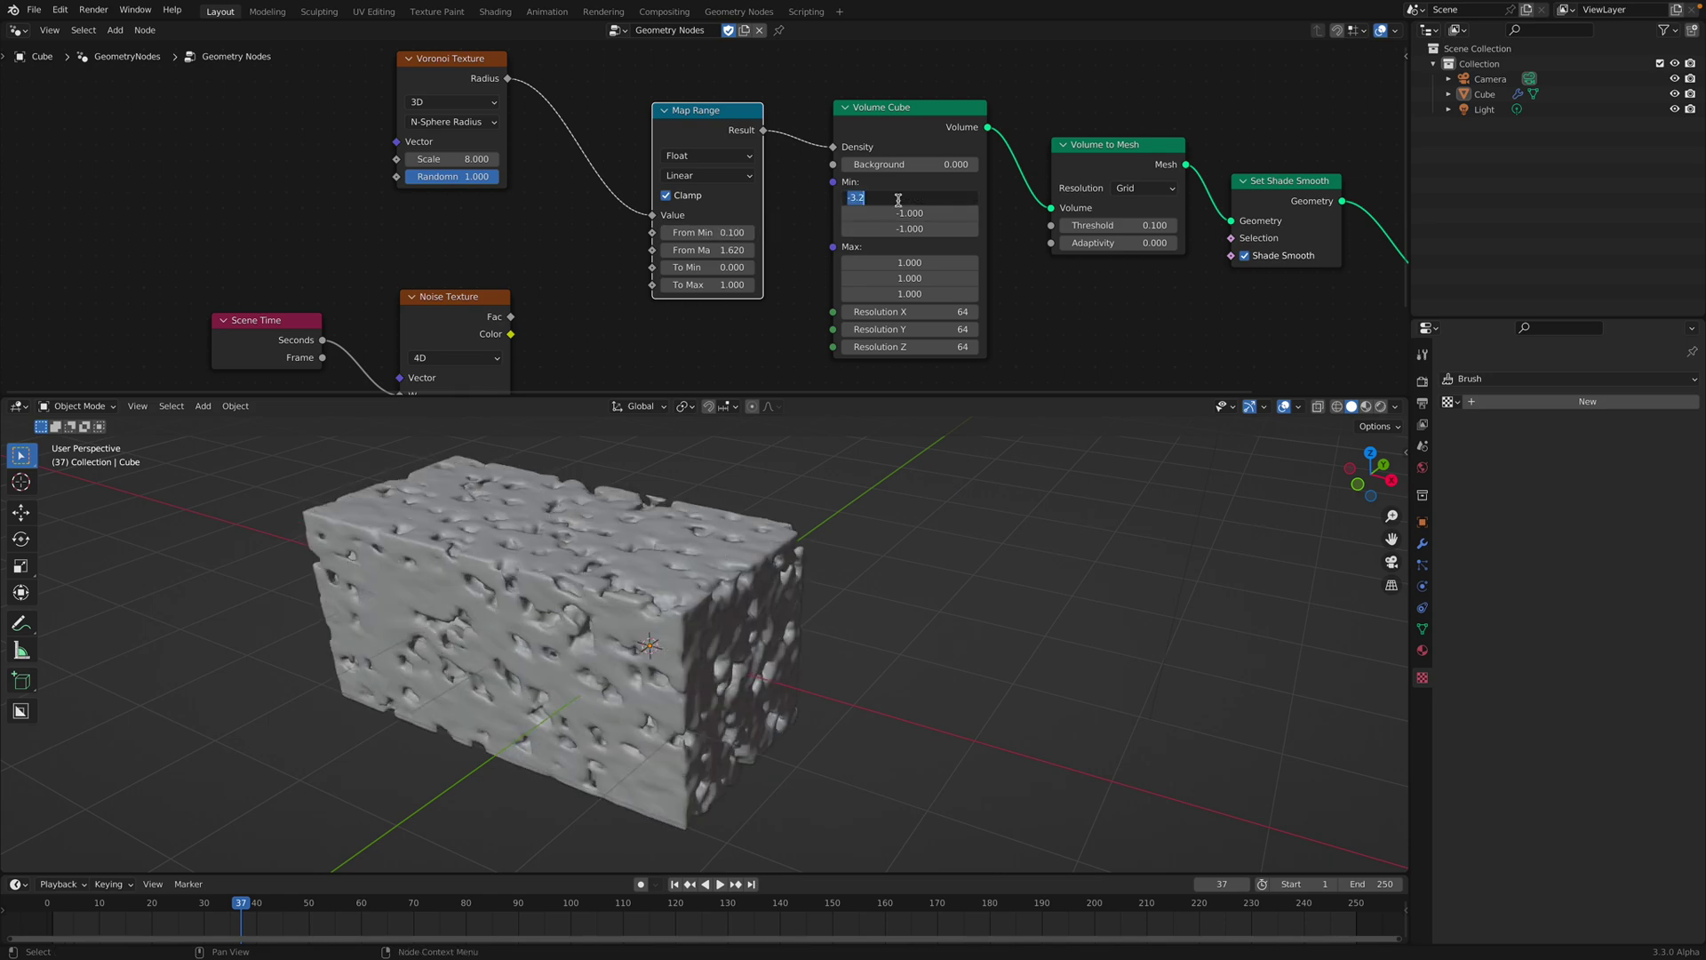
type("-1")
key("Return")
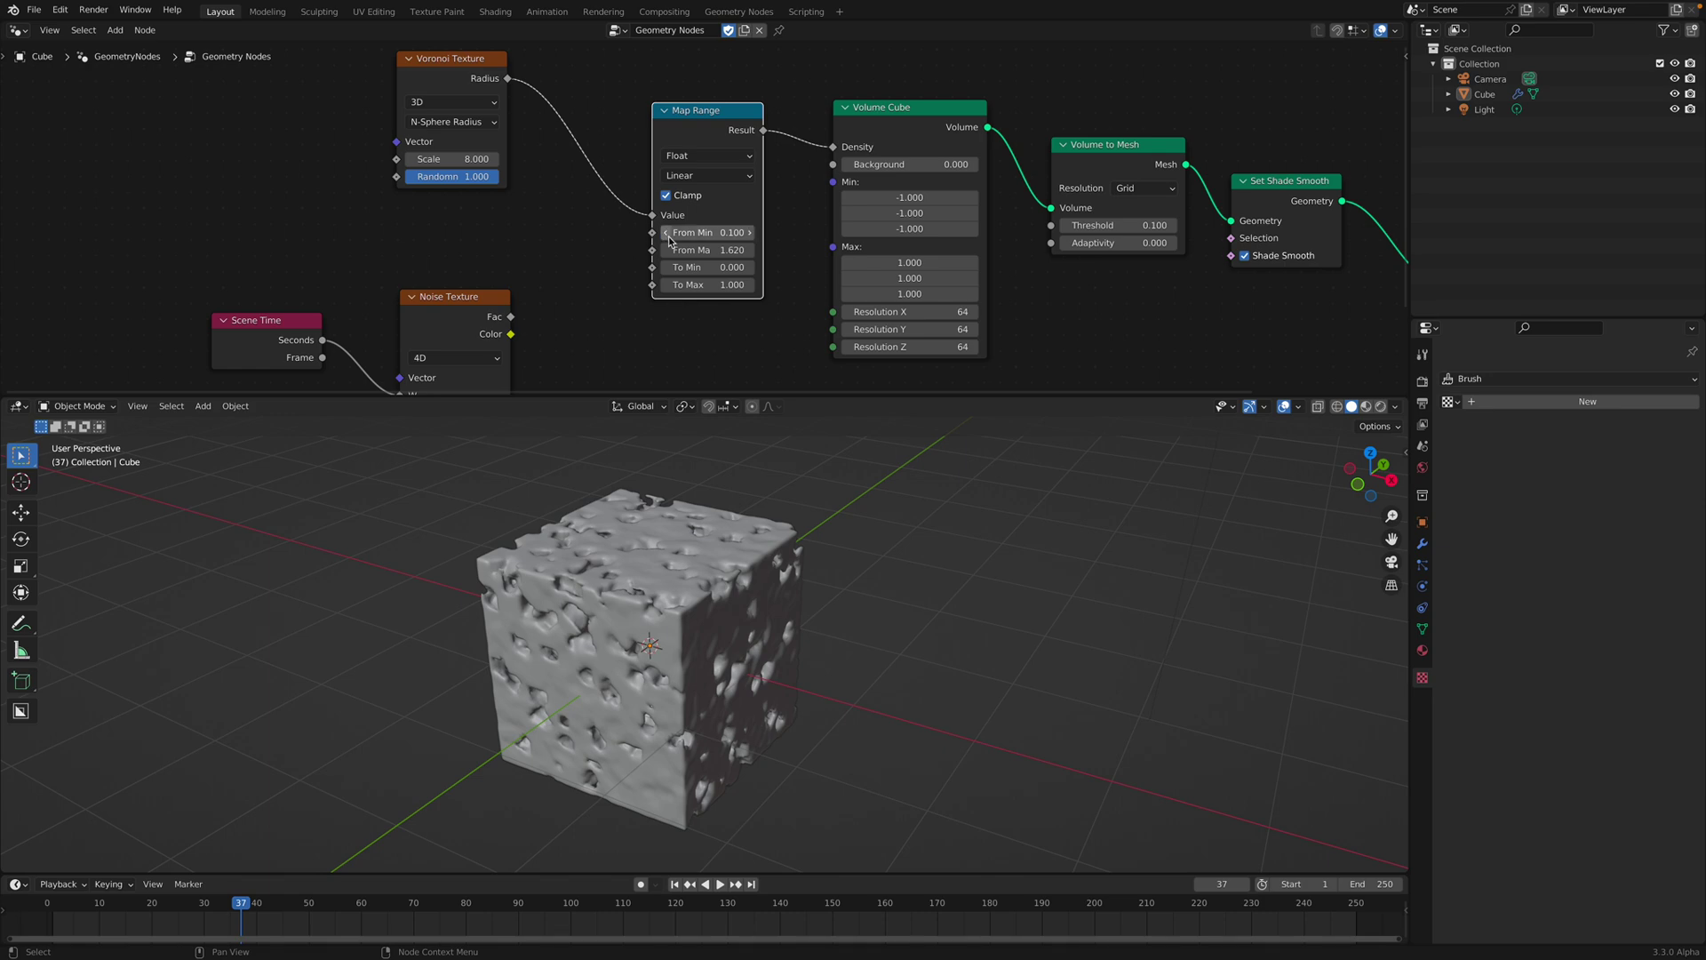
Step: Set the Voronoi Texture scale to 3.380 and move the node closer to the Map Range node
scroll(474, 185, "up", 1)
left_click_drag(433, 154, 228, 155)
left_click_drag(435, 67, 485, 101)
scroll(511, 113, "up", 1)
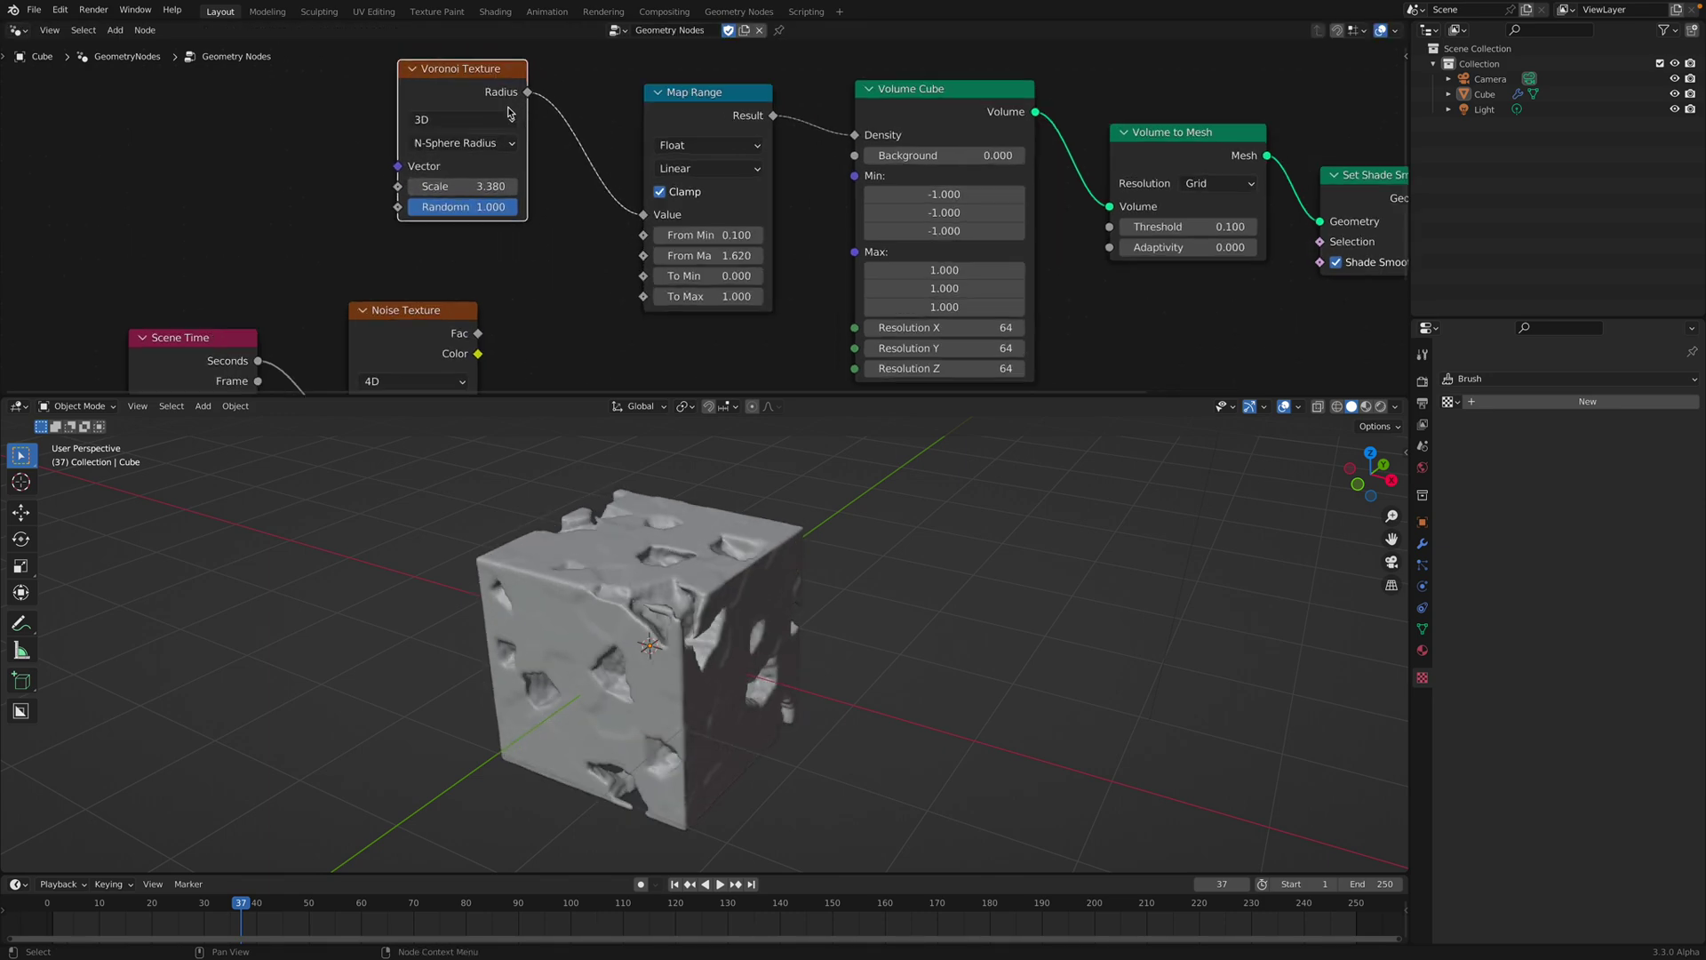
Step: Set the Voronoi Texture scale to 5.180 with randomness at 1.000, and set the Map Range From Min to 0.200
mouse_move(480, 209)
left_mouse_down()
mouse_move(407, 209)
mouse_move(516, 207)
mouse_move(446, 207)
left_mouse_up()
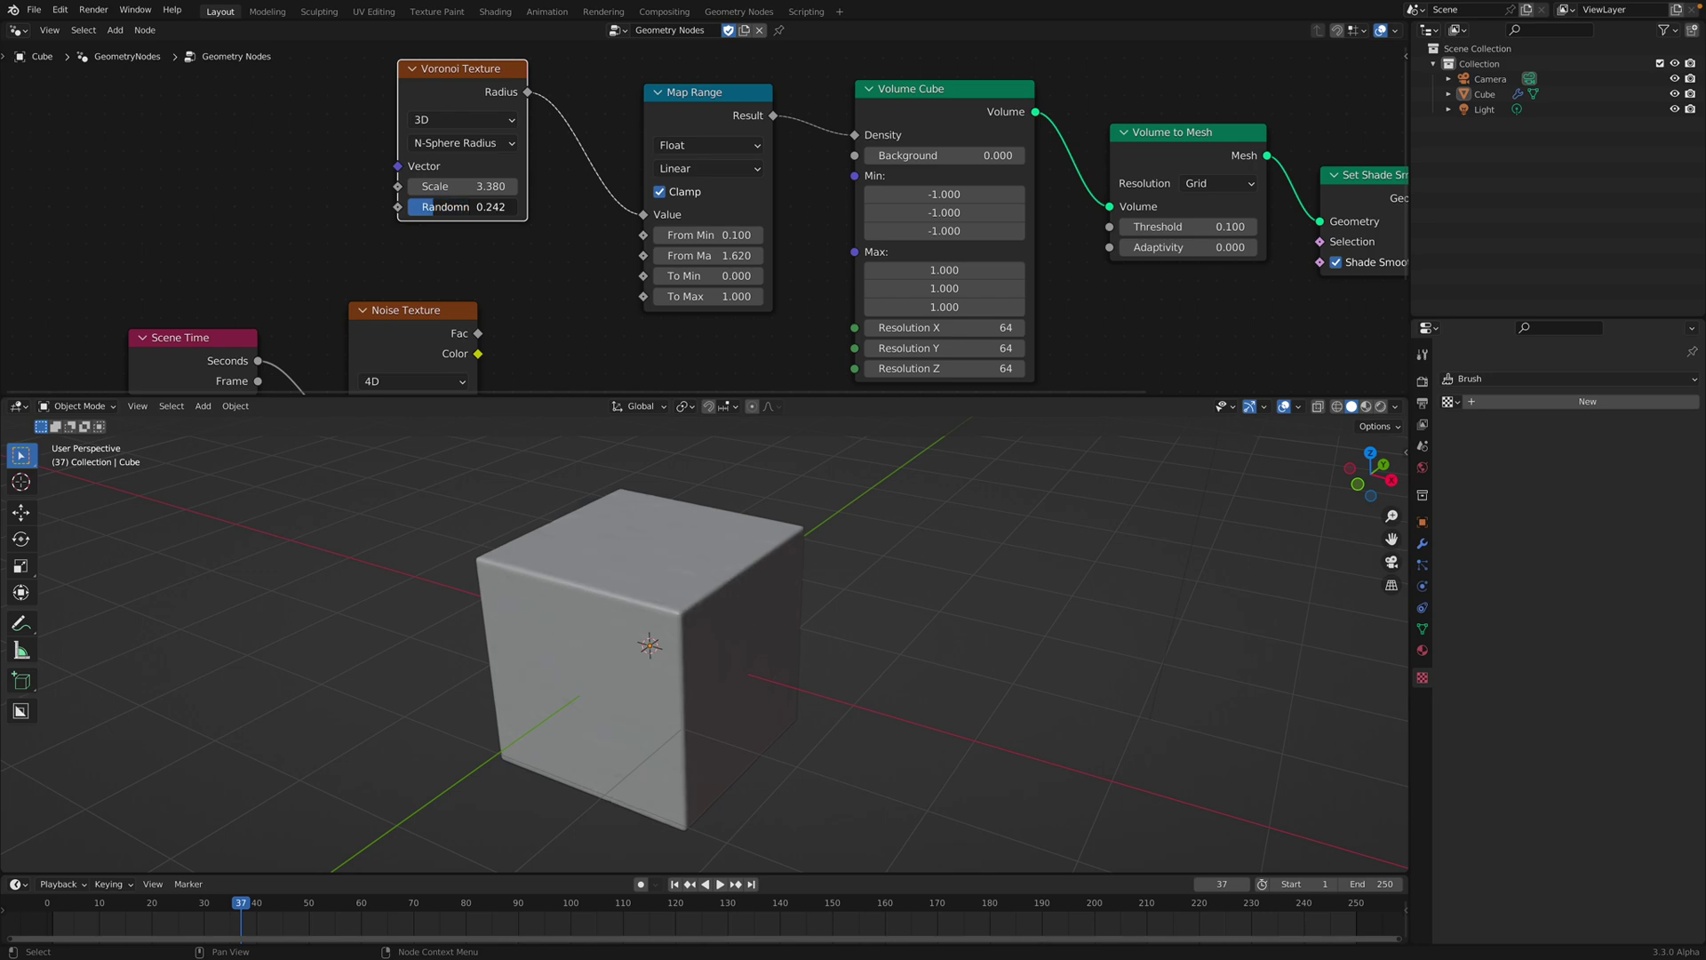
left_click_drag(478, 191, 542, 191)
left_click_drag(481, 98, 447, 102)
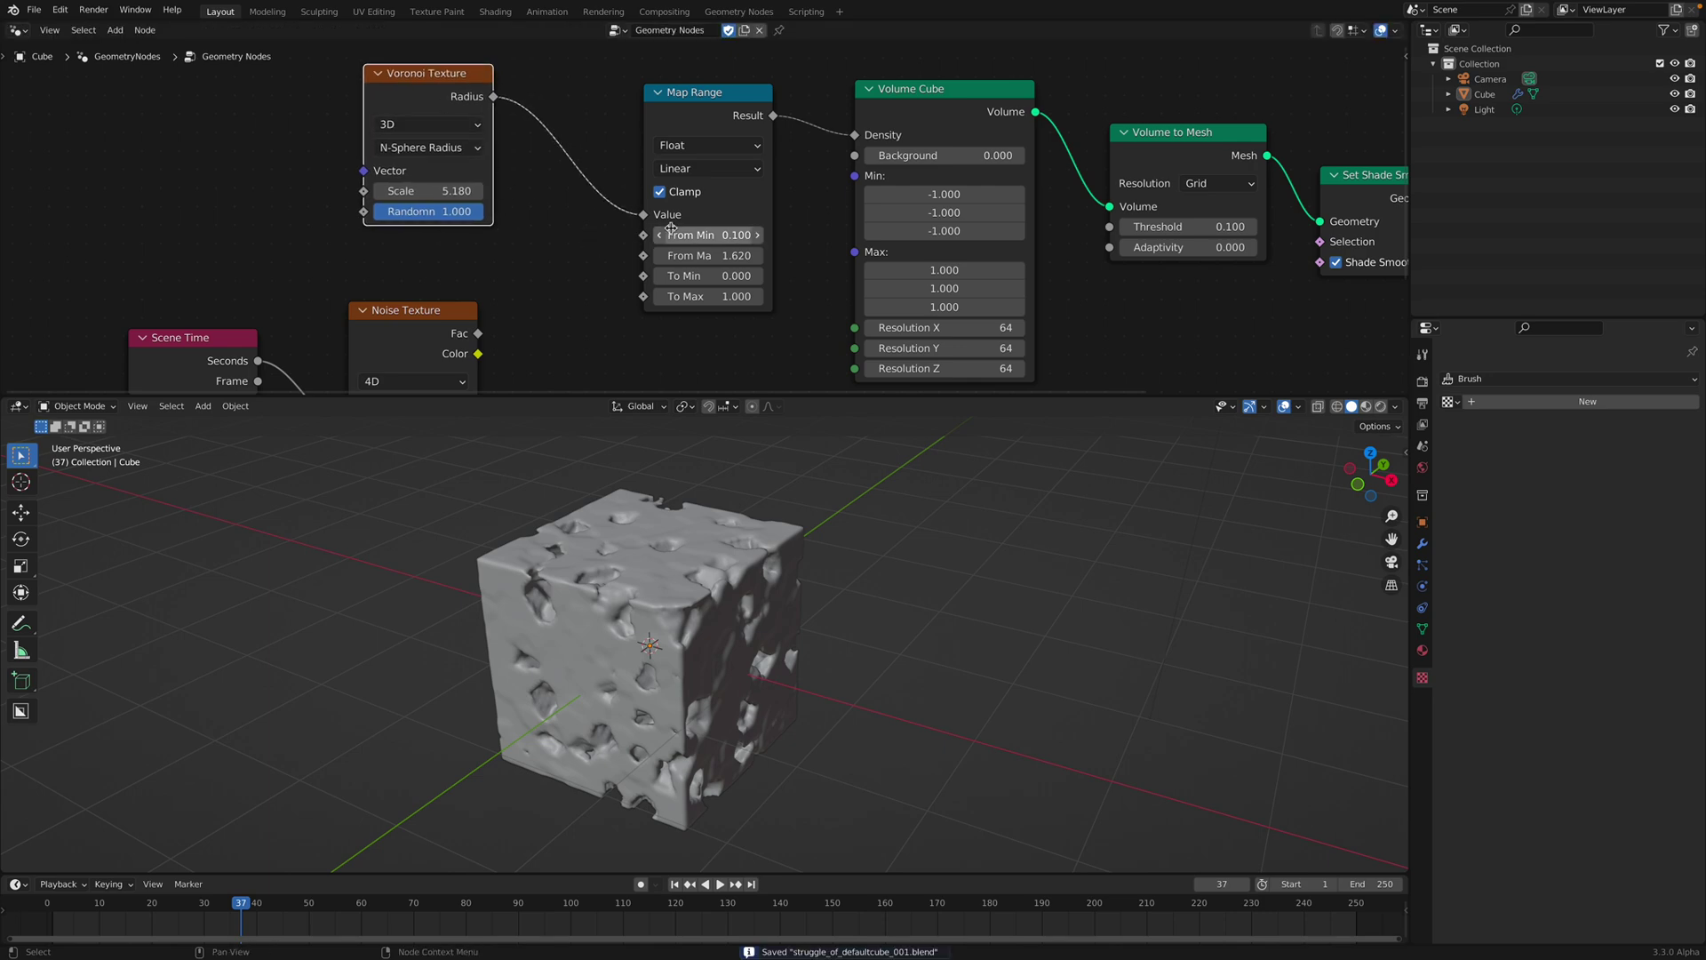
left_click_drag(671, 229, 698, 229)
scroll(667, 293, "down", 2)
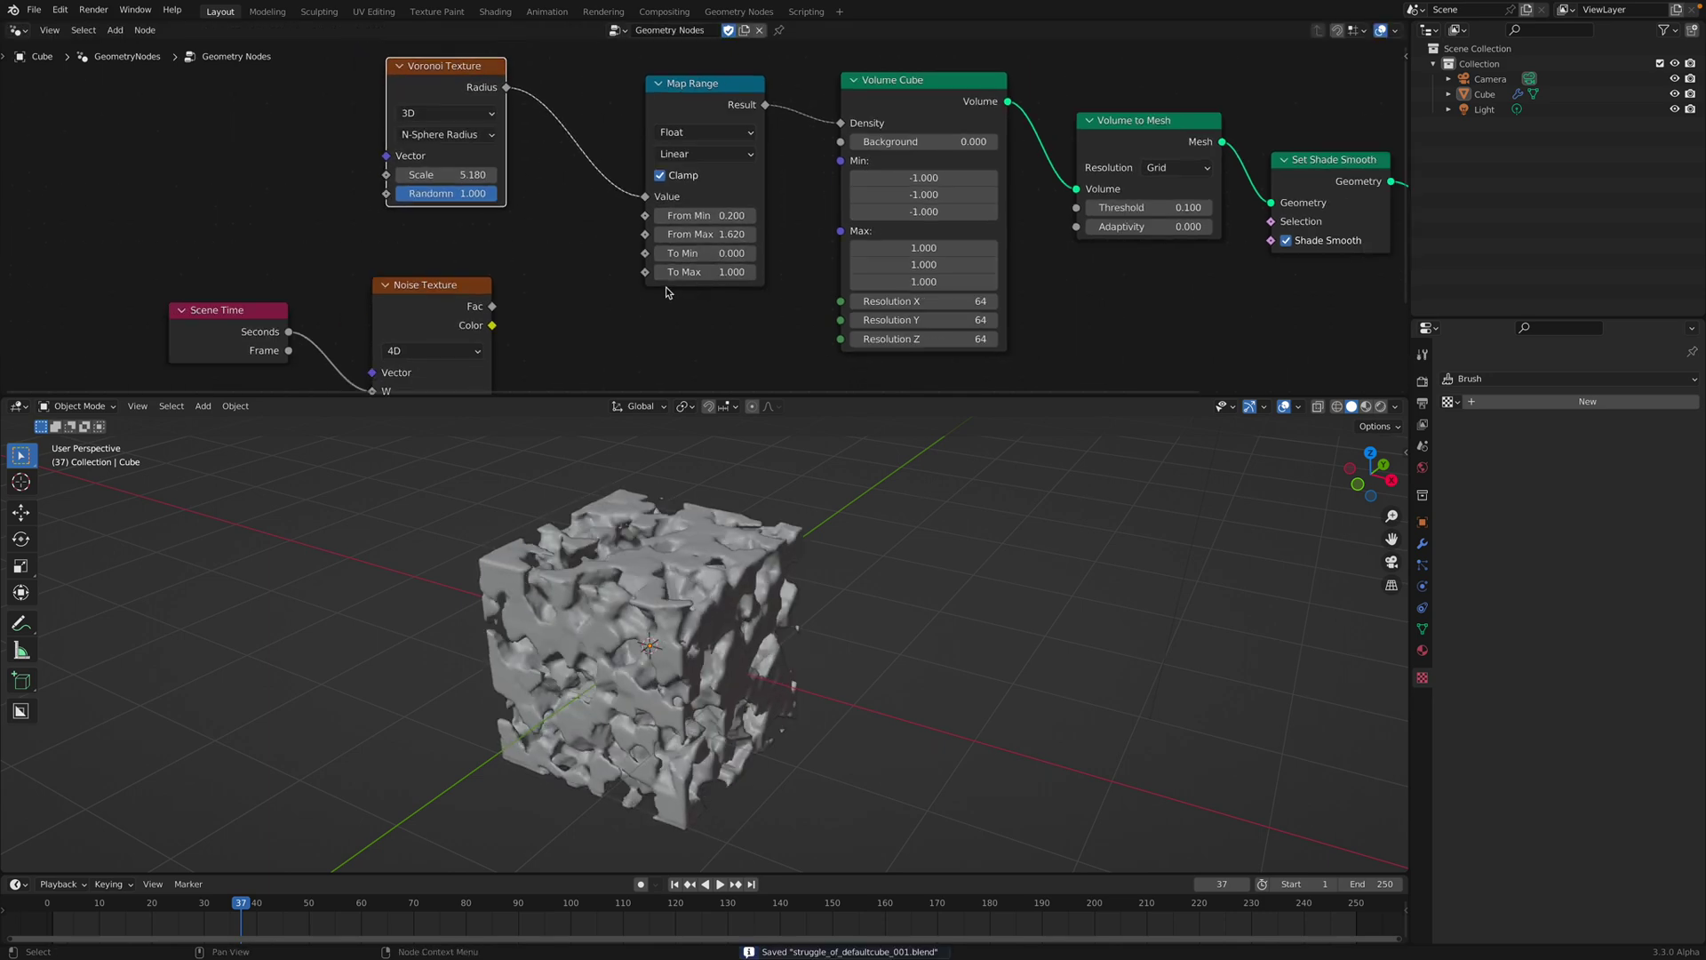
Step: Move the Scene Time, Noise Texture and Voronoi Texture nodes to make room ahead of the Map Range node
middle_click_drag(666, 292, 669, 242)
scroll(392, 190, "down", 1)
middle_click_drag(392, 190, 403, 200)
left_click_drag(354, 266, 278, 209)
left_click_drag(486, 262, 438, 207)
middle_click_drag(467, 151, 471, 226)
left_click_drag(498, 134, 419, 114)
scroll(604, 272, "down", 1)
middle_click_drag(604, 272, 584, 250)
Step: Insert a Math node set to Multiply between Voronoi Texture and Map Range, with the Noise Texture's Fac as its second value
key("shift+a")
left_click(548, 223)
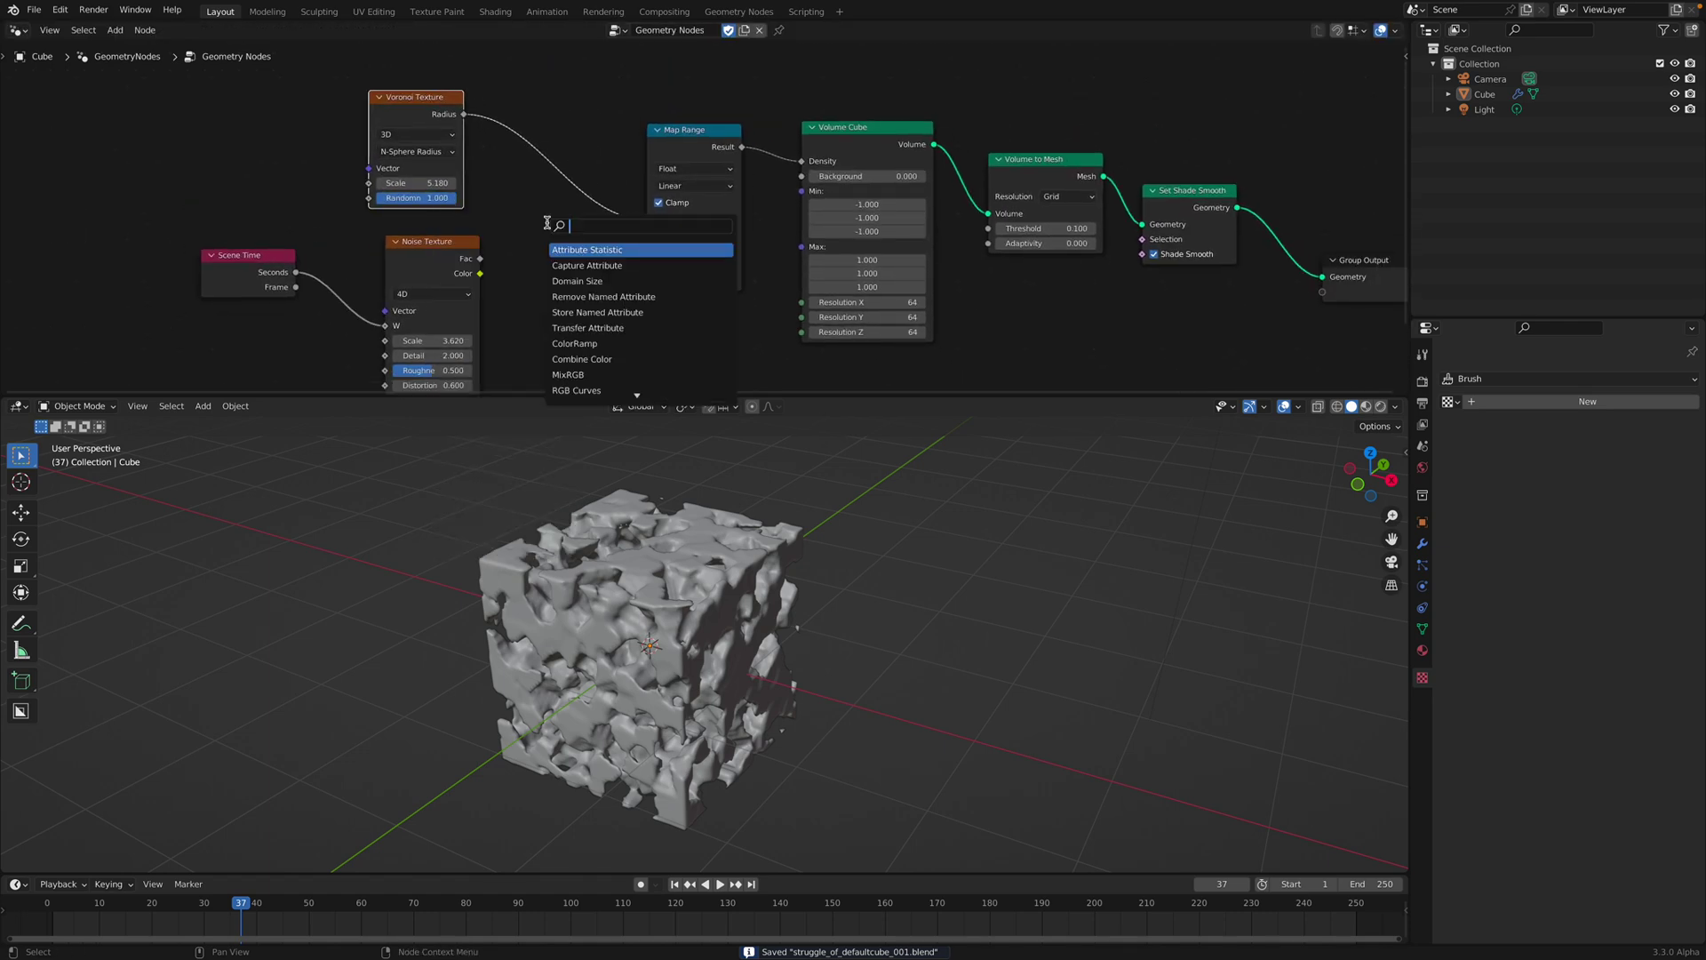
type("math")
key("Return")
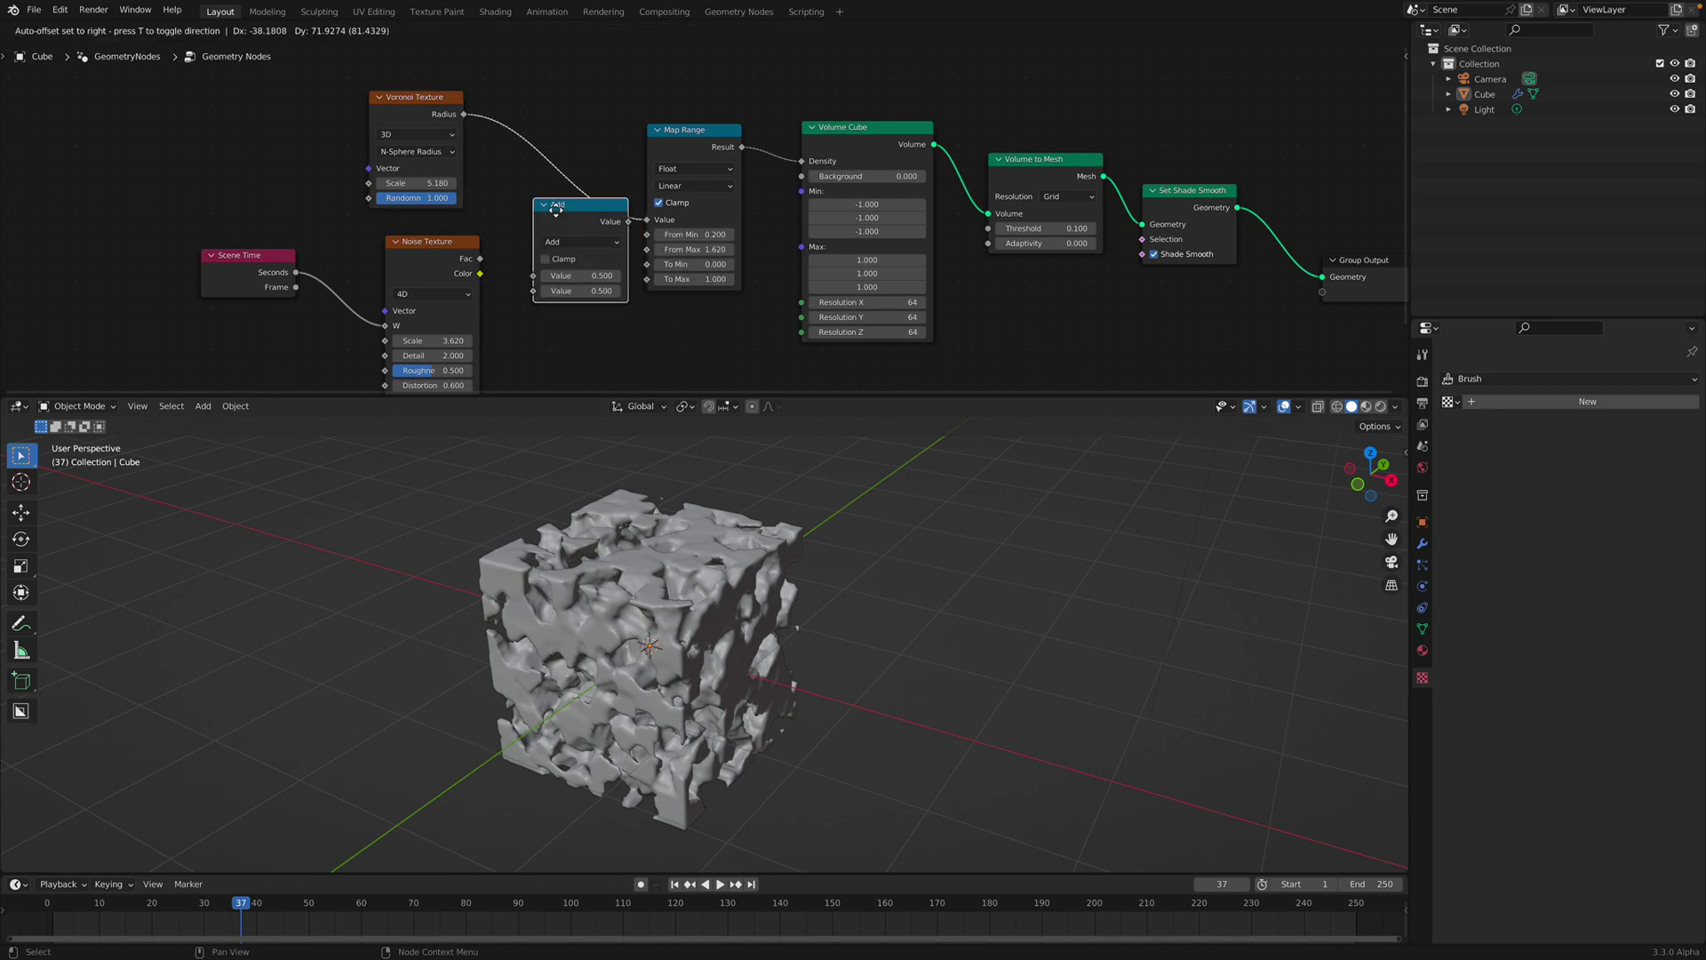
left_click(561, 224)
left_click_drag(463, 262, 537, 224)
left_click(541, 213)
left_click(550, 284)
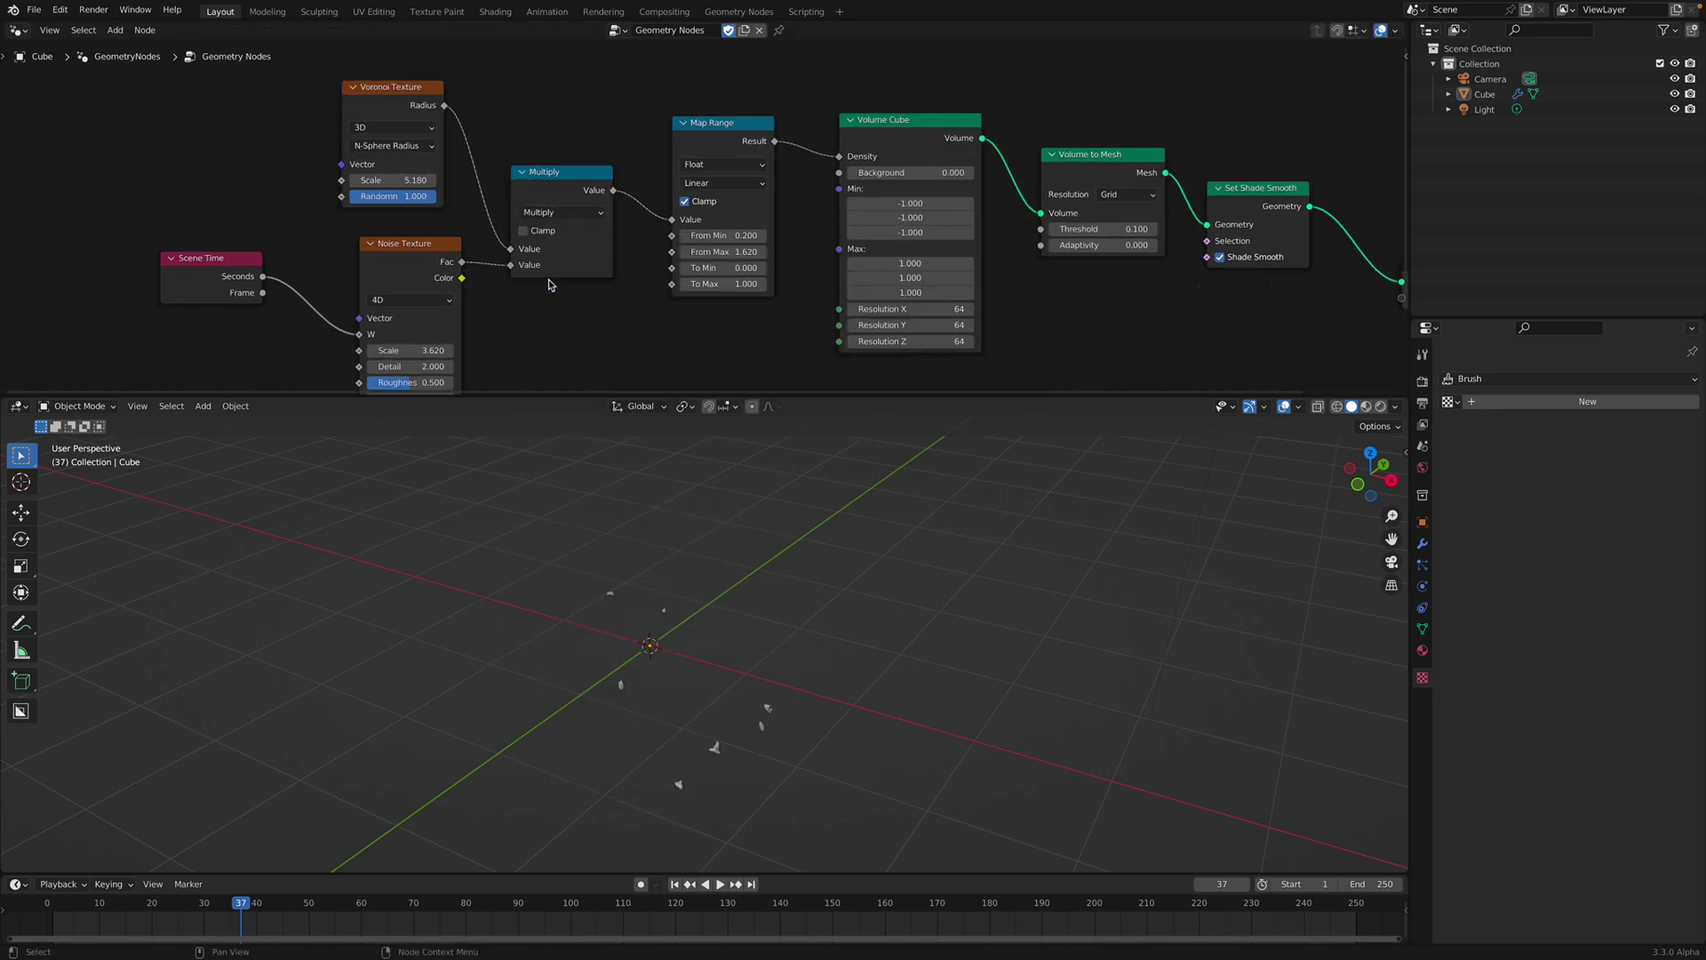
Step: Set the Map Range From Min to 0.020 and From Max to 1.580, then enlarge the node editor area and save
mouse_move(705, 235)
left_mouse_down()
mouse_move(676, 236)
mouse_move(715, 251)
left_mouse_up()
left_click_drag(700, 397, 700, 484)
middle_click_drag(510, 384, 514, 316)
scroll(515, 317, "up", 2)
key("ctrl+s")
Step: Set the Noise Texture scale to 2.500
mouse_move(404, 329)
left_mouse_down("shift")
mouse_move(449, 329)
mouse_move(379, 329)
left_mouse_up("shift")
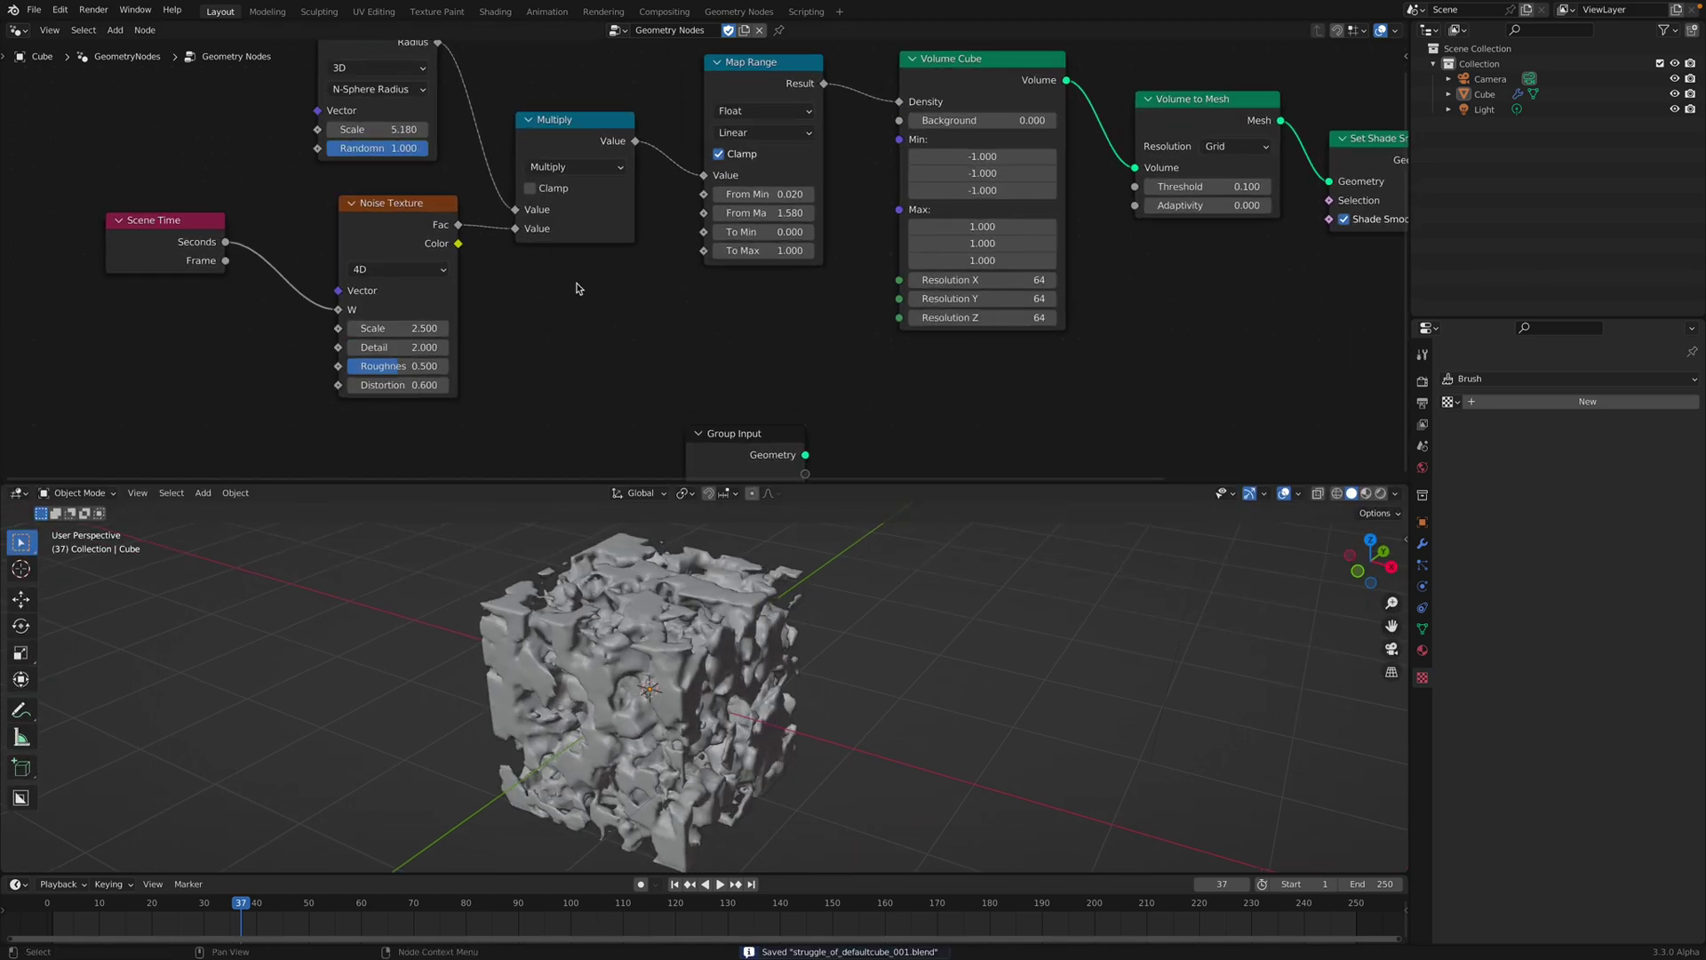
scroll(522, 294, "down", 1)
mouse_move(457, 158)
left_mouse_down("shift")
mouse_move(471, 158)
mouse_move(354, 158)
mouse_move(489, 158)
mouse_move(457, 158)
left_mouse_up("shift")
middle_click_drag(681, 629, 628, 628)
middle_click_drag(578, 381, 525, 453)
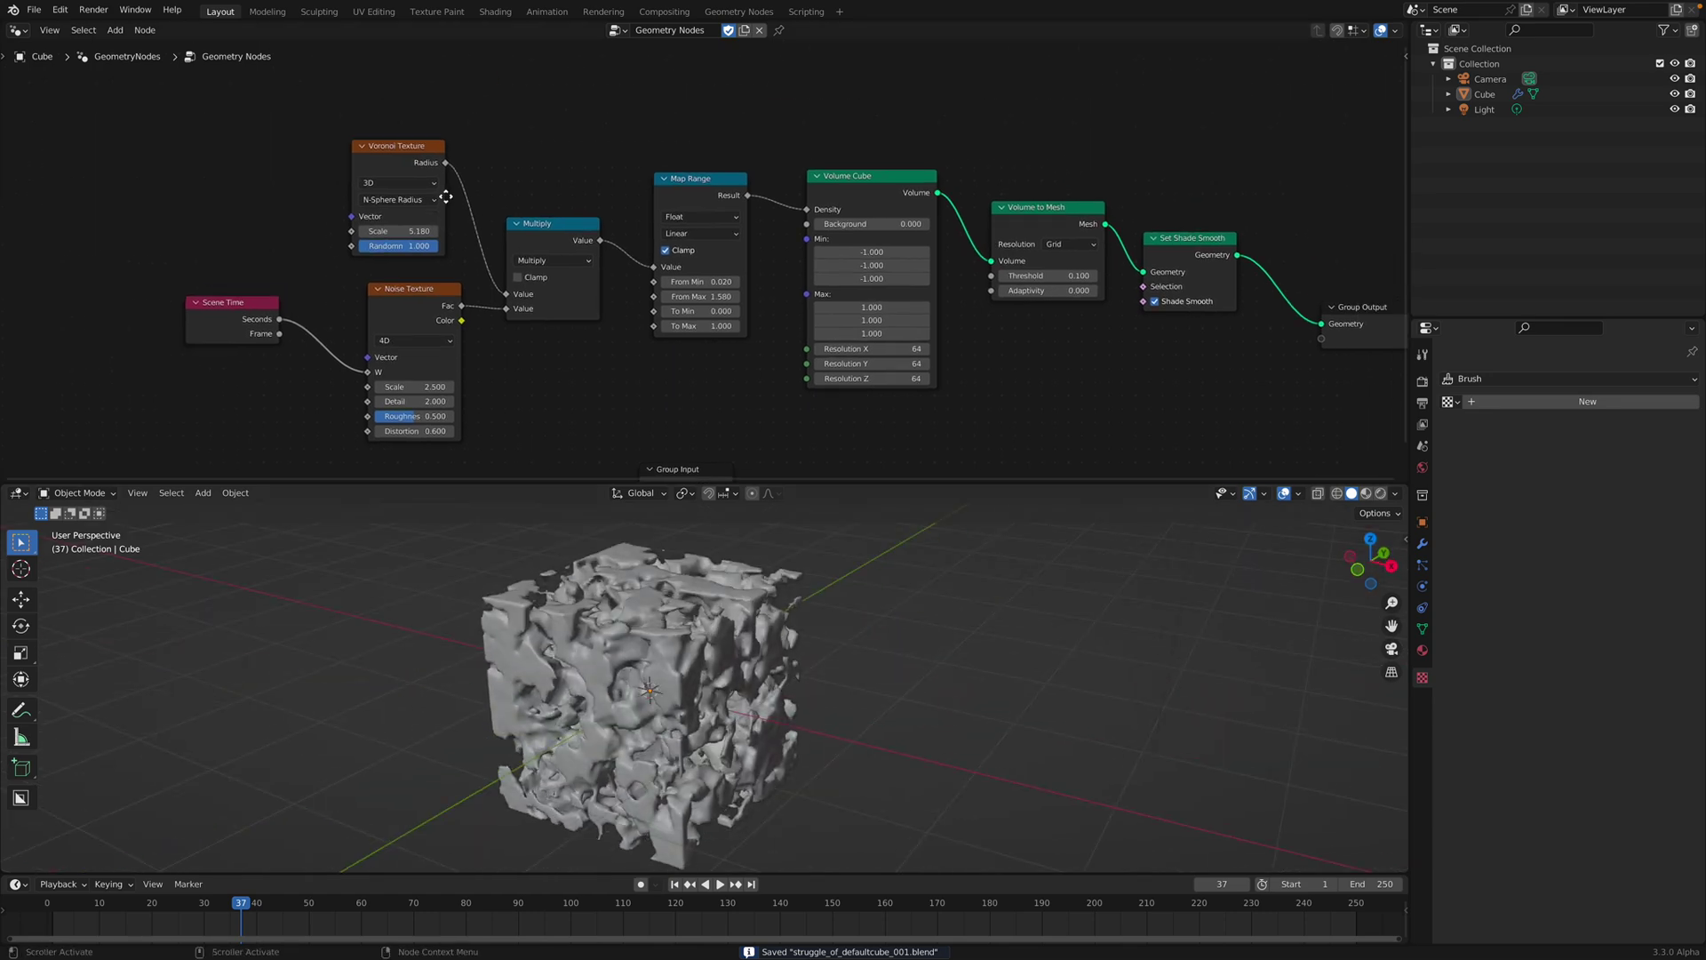
Step: Reposition the Map Range, Volume Cube and Volume to Mesh nodes to tidy the node chain
left_click_drag(717, 182, 697, 150)
middle_click_drag(828, 208, 692, 185)
scroll(691, 183, "up", 2)
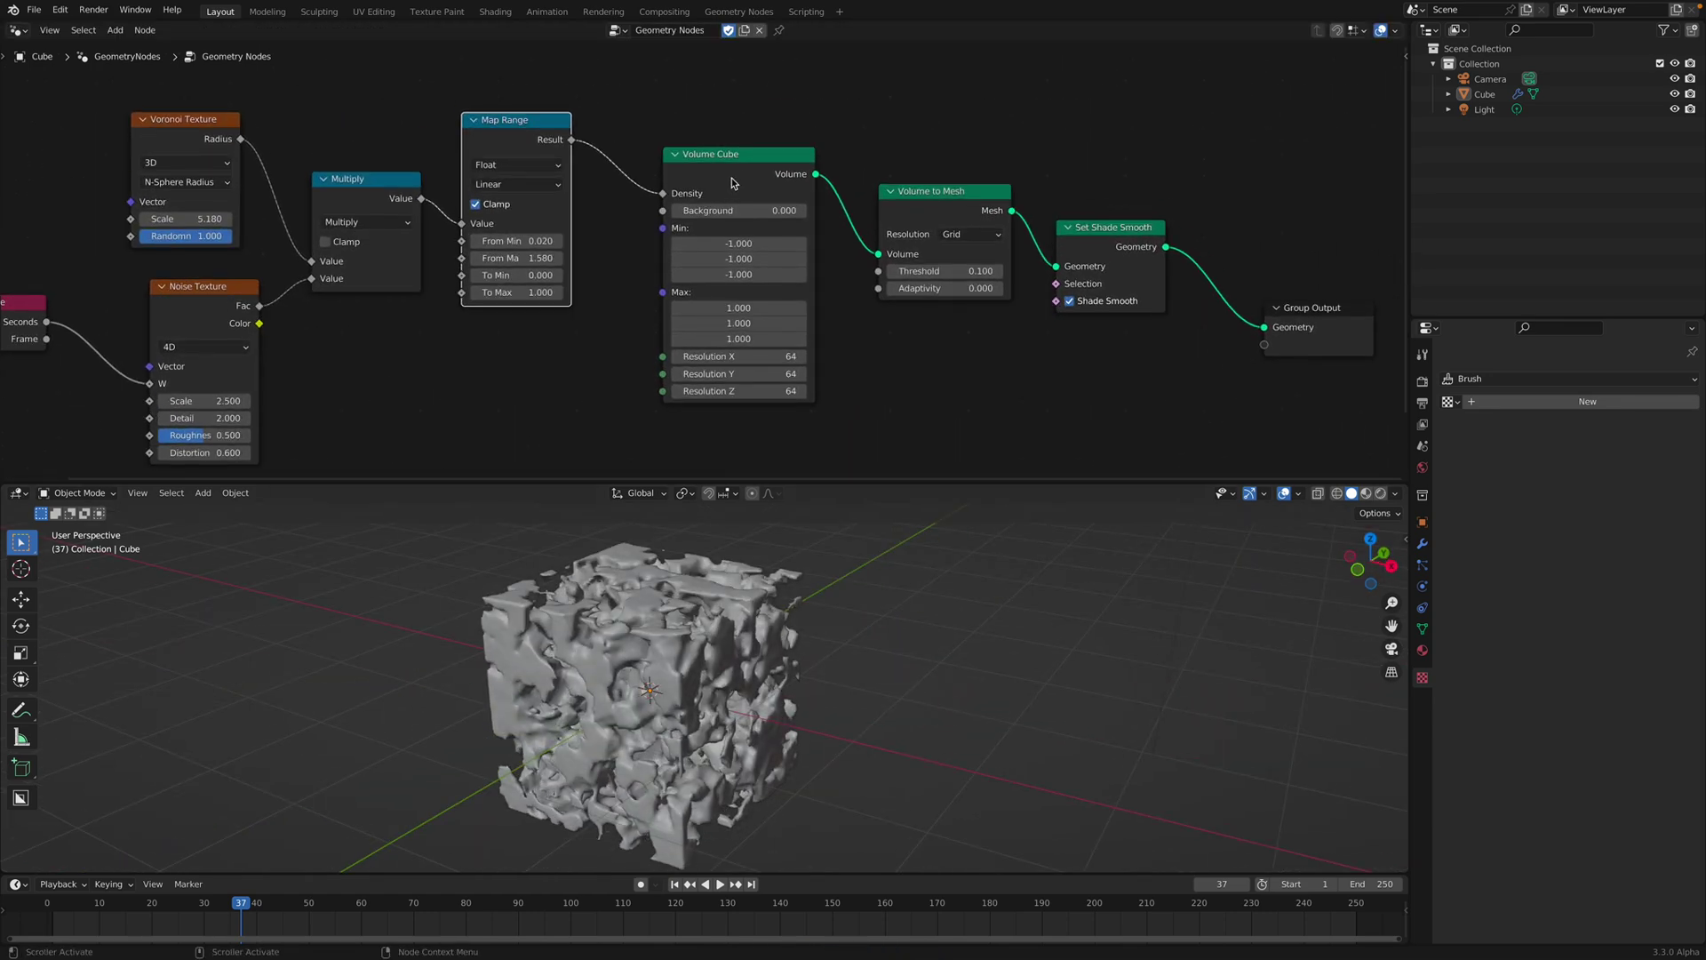
left_click_drag(731, 173, 743, 154)
middle_click_drag(895, 204, 867, 231)
left_click_drag(867, 231, 872, 207)
middle_click_drag(649, 633, 683, 640)
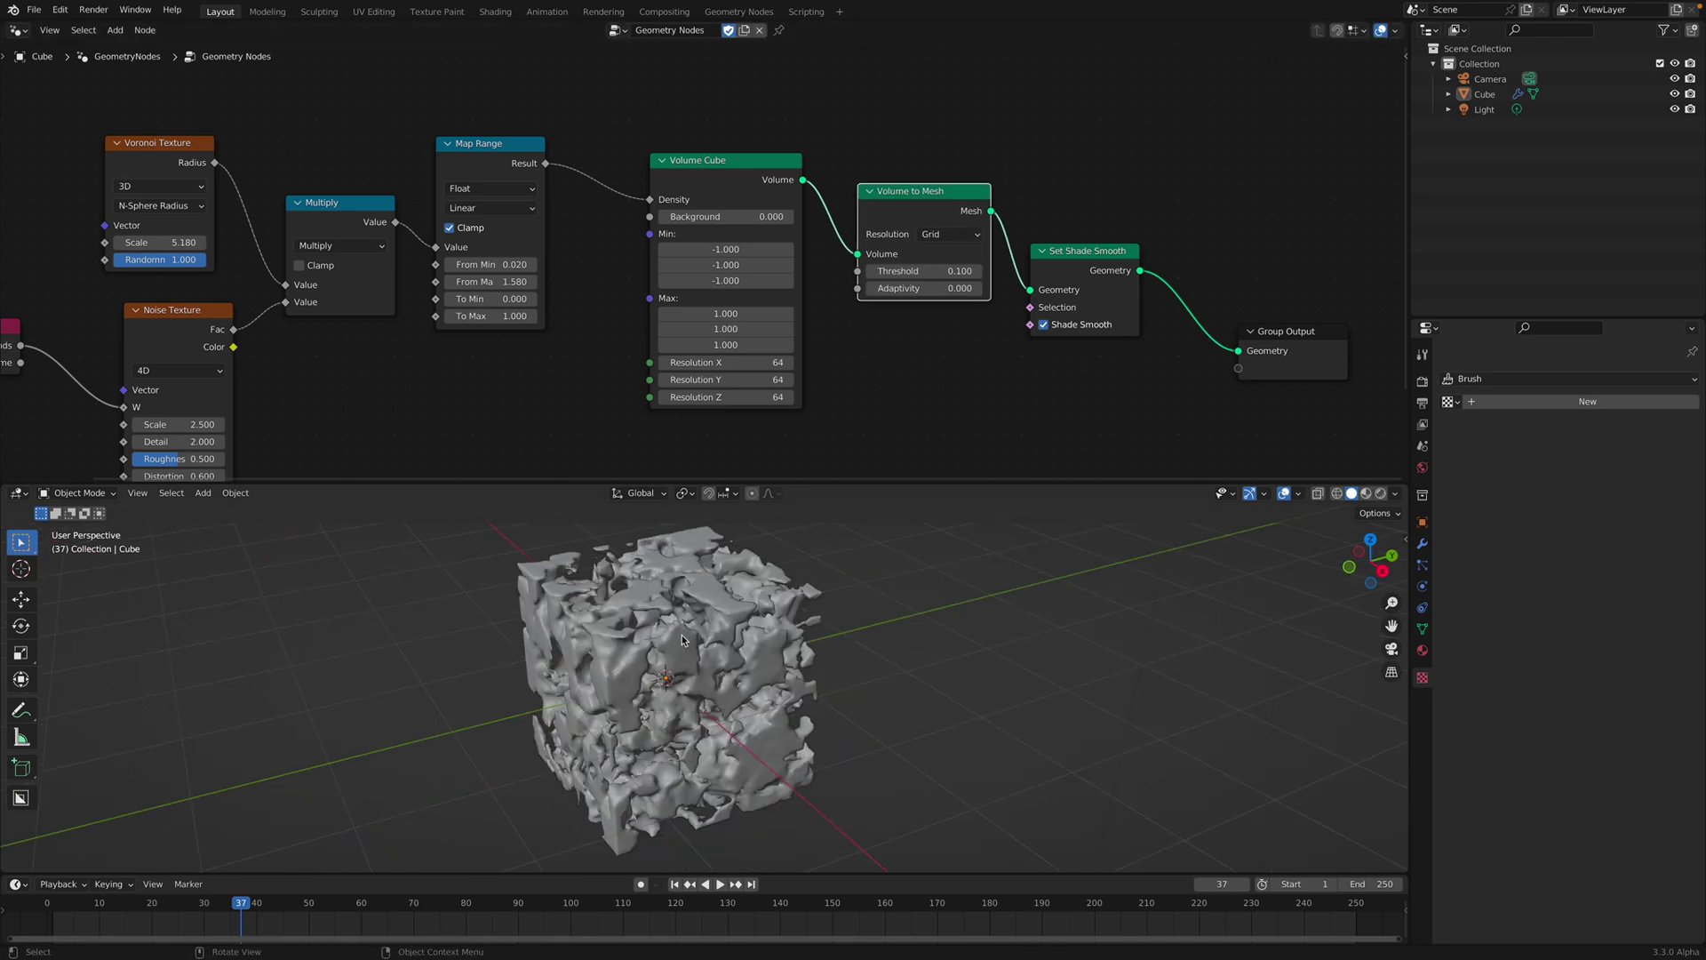
mouse_move(770, 579)
middle_mouse_down()
mouse_move(582, 872)
mouse_move(752, 568)
middle_mouse_up()
middle_click_drag(806, 245, 800, 263)
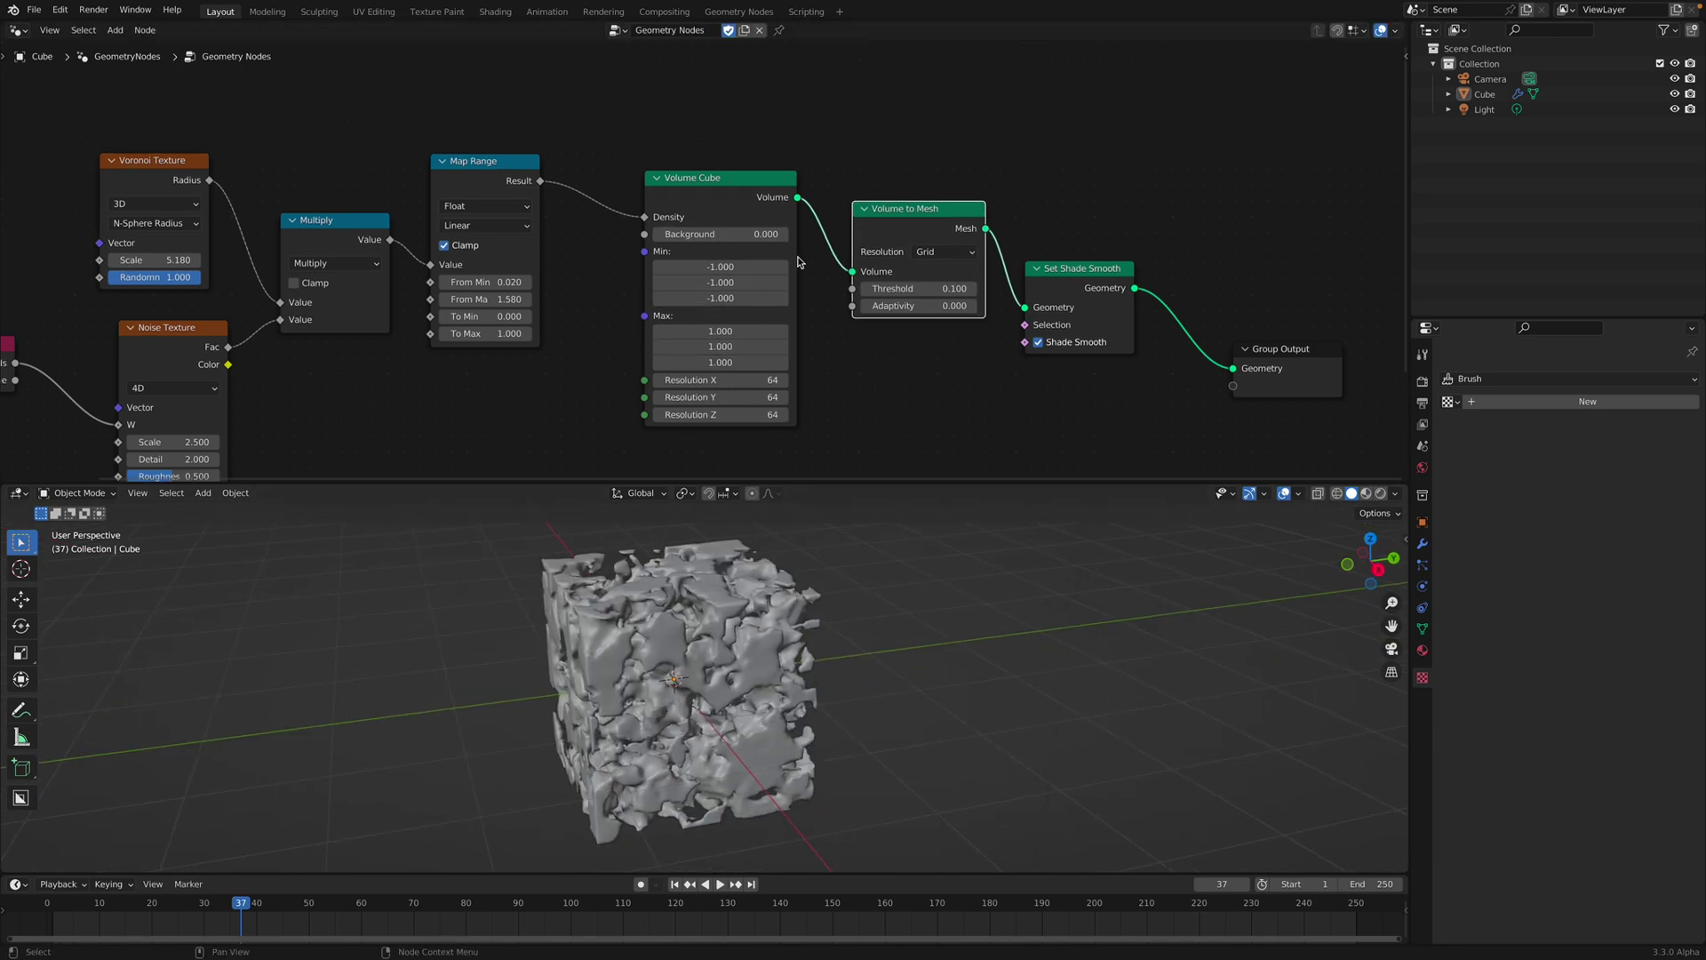
Step: Move the Group Output node up above the Set Shade Smooth node and save the file
left_click_drag(1280, 354, 1246, 145)
scroll(967, 184, "down", 2)
key("ctrl+s")
middle_click_drag(760, 168, 746, 276)
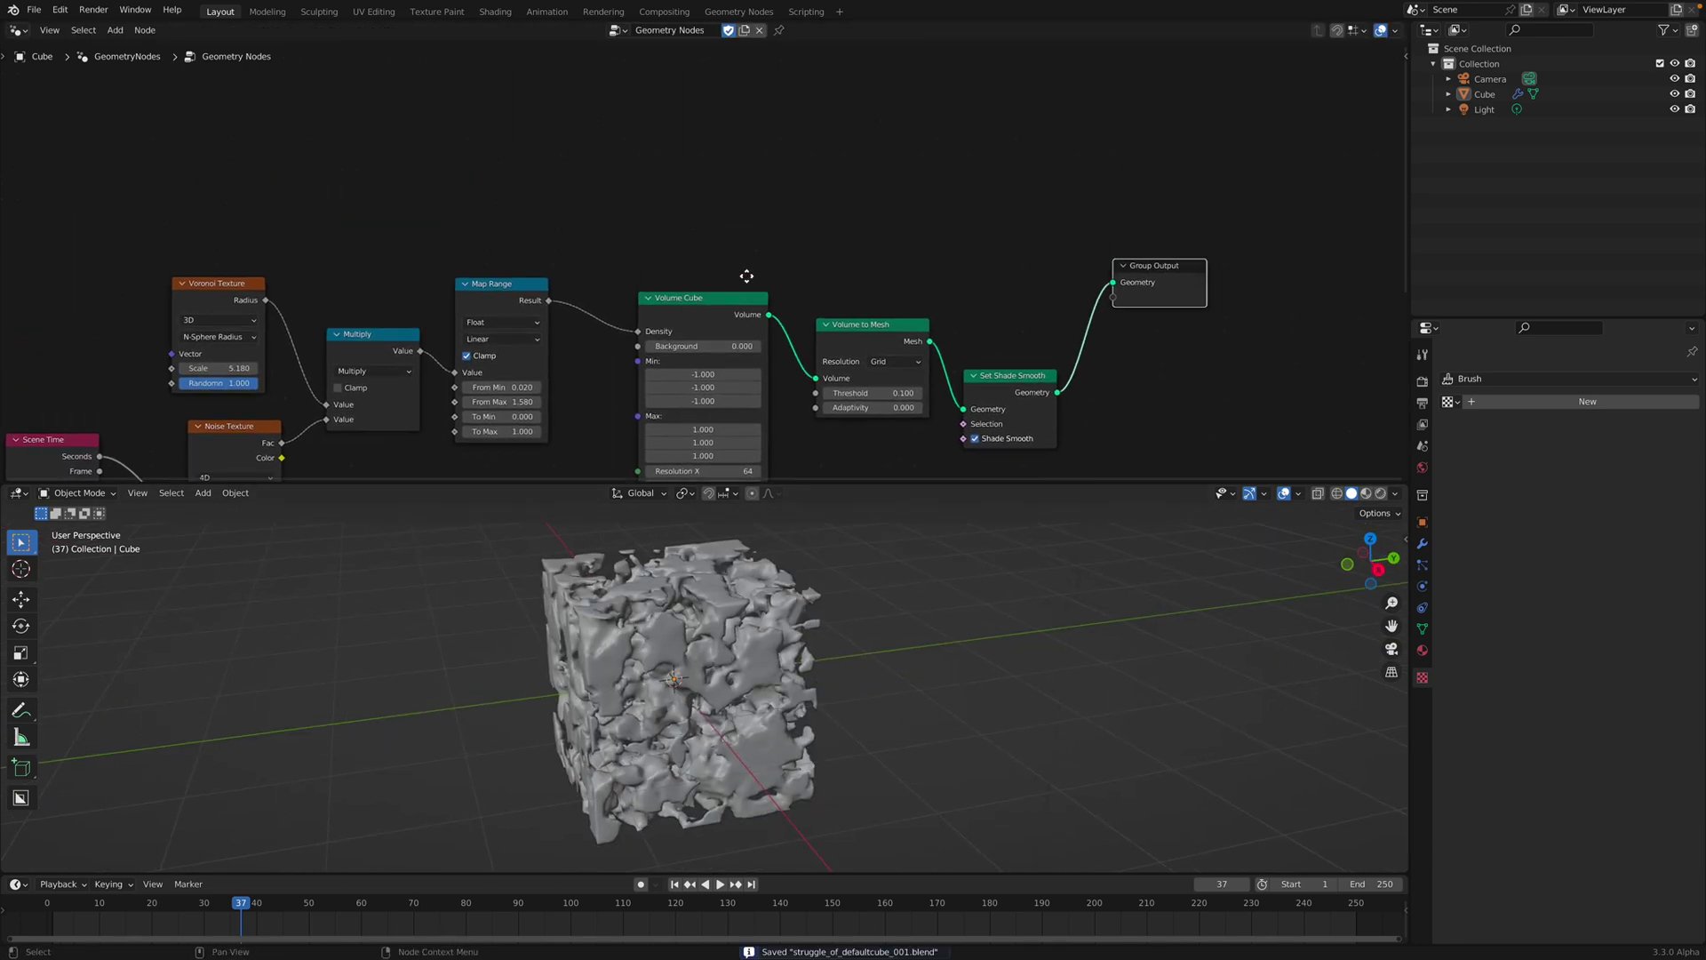
scroll(479, 267, "down", 3)
middle_click_drag(342, 265, 294, 281)
scroll(718, 226, "up", 2)
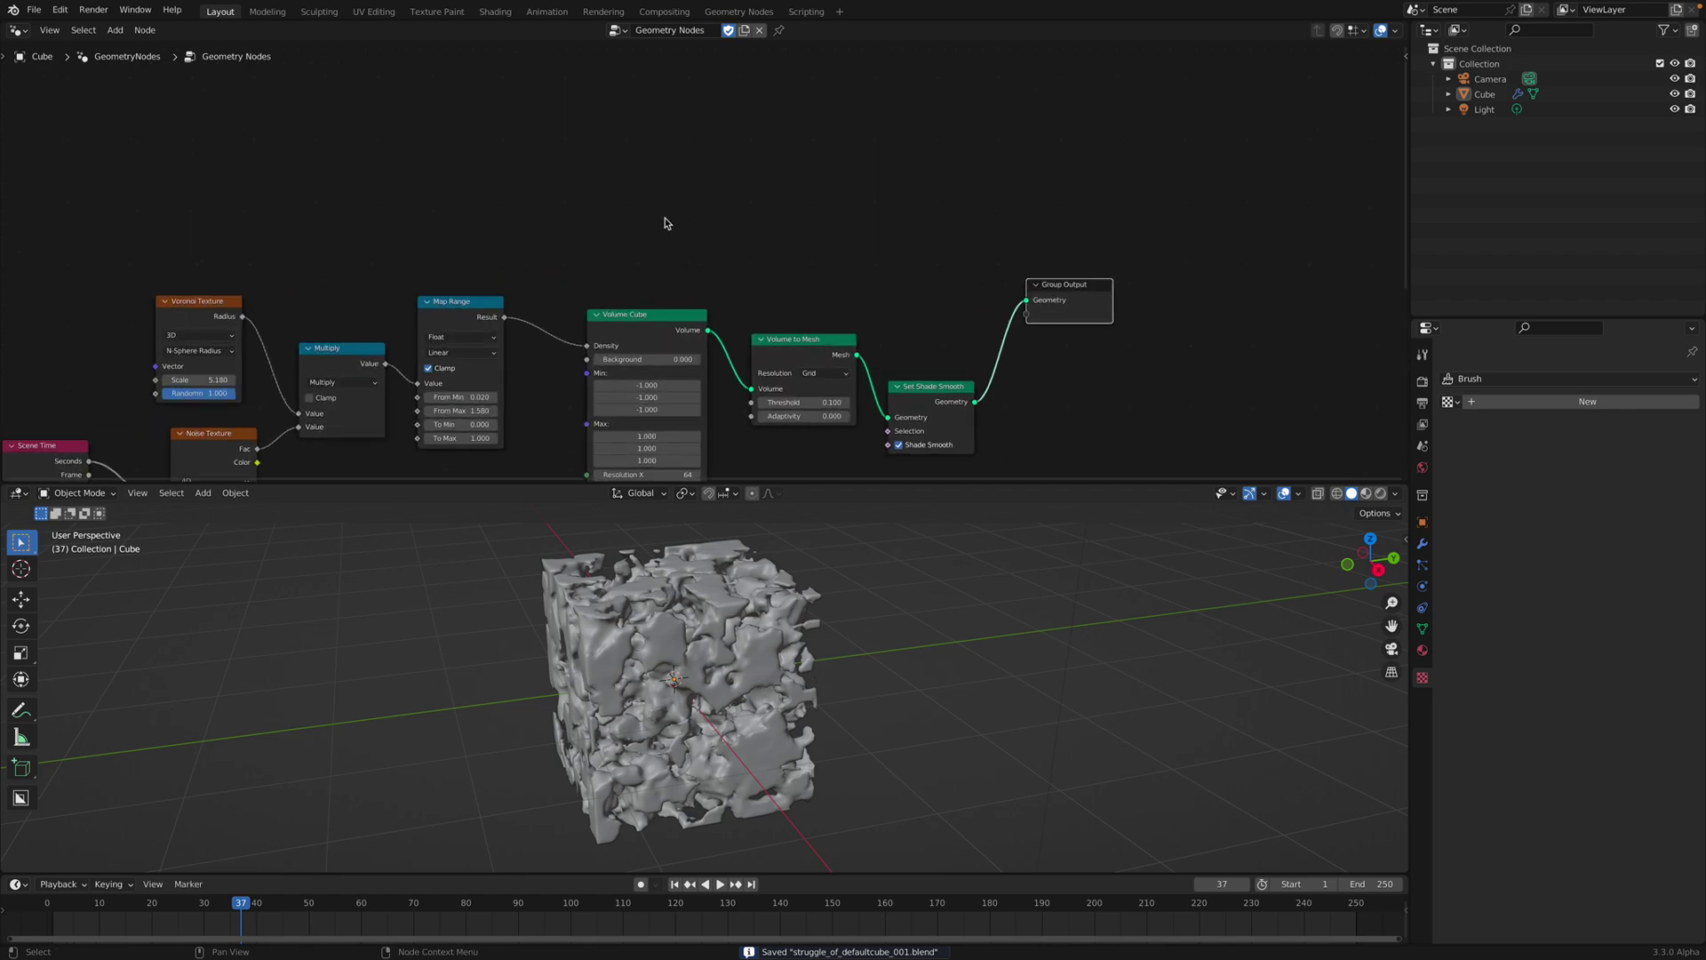
Step: Move the Group Input node above the Volume Cube node and connect its Geometry directly to the Group Output
scroll(666, 224, "down", 10)
scroll(560, 272, "up", 4)
scroll(560, 272, "down", 3)
scroll(560, 272, "up", 2)
middle_click_drag(561, 273, 562, 158)
left_click_drag(594, 337, 676, 121)
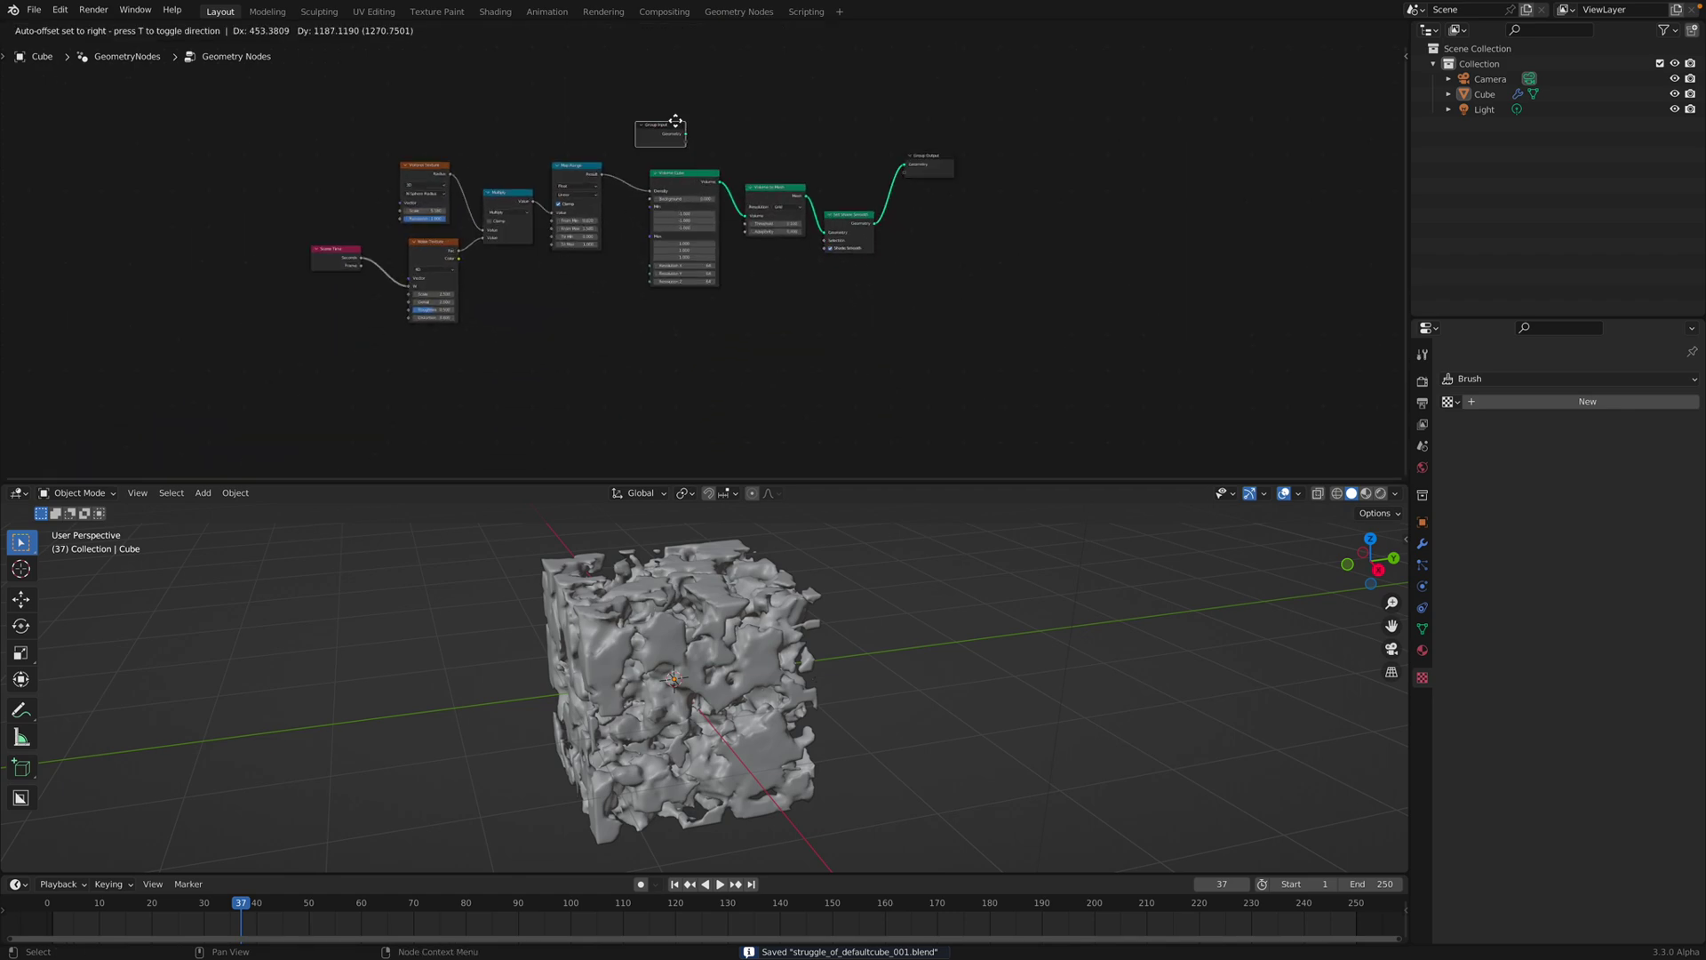
scroll(644, 242, "up", 2)
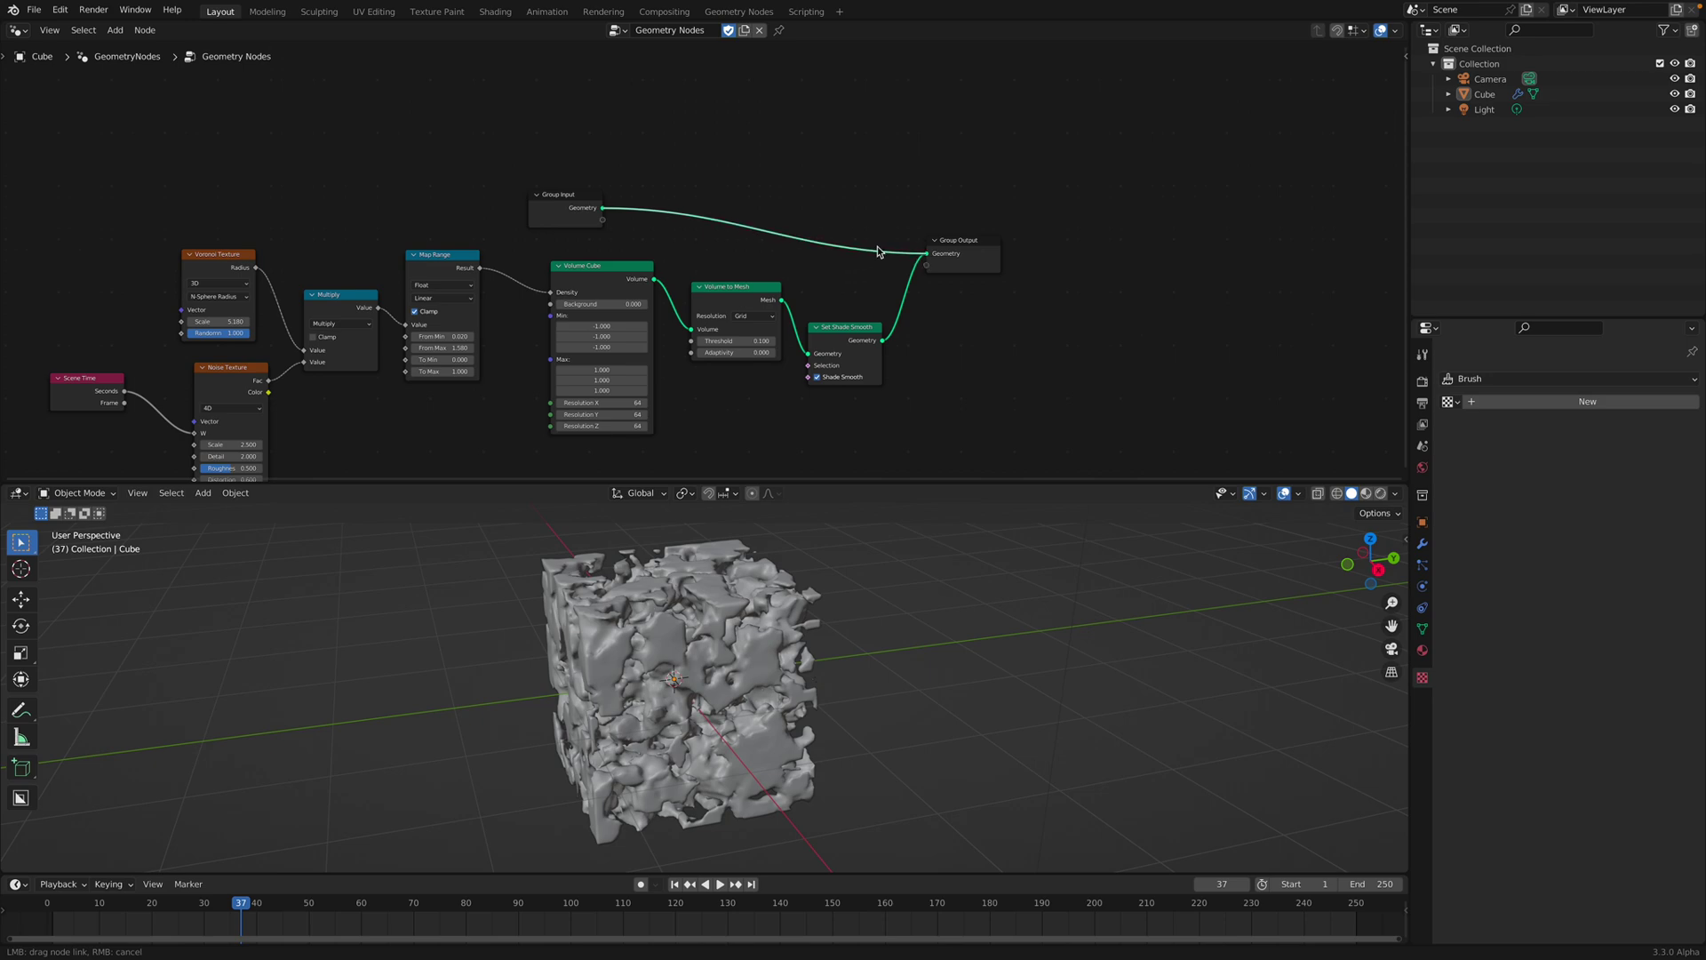
left_click_drag(878, 252, 885, 252)
left_click_drag(556, 204, 582, 153)
Step: Insert a Distribute Points on Faces node between Group Input and Group Output
scroll(702, 192, "up", 1)
middle_click_drag(747, 202, 734, 178)
scroll(735, 178, "up", 2)
key("shift+a")
left_click(733, 179)
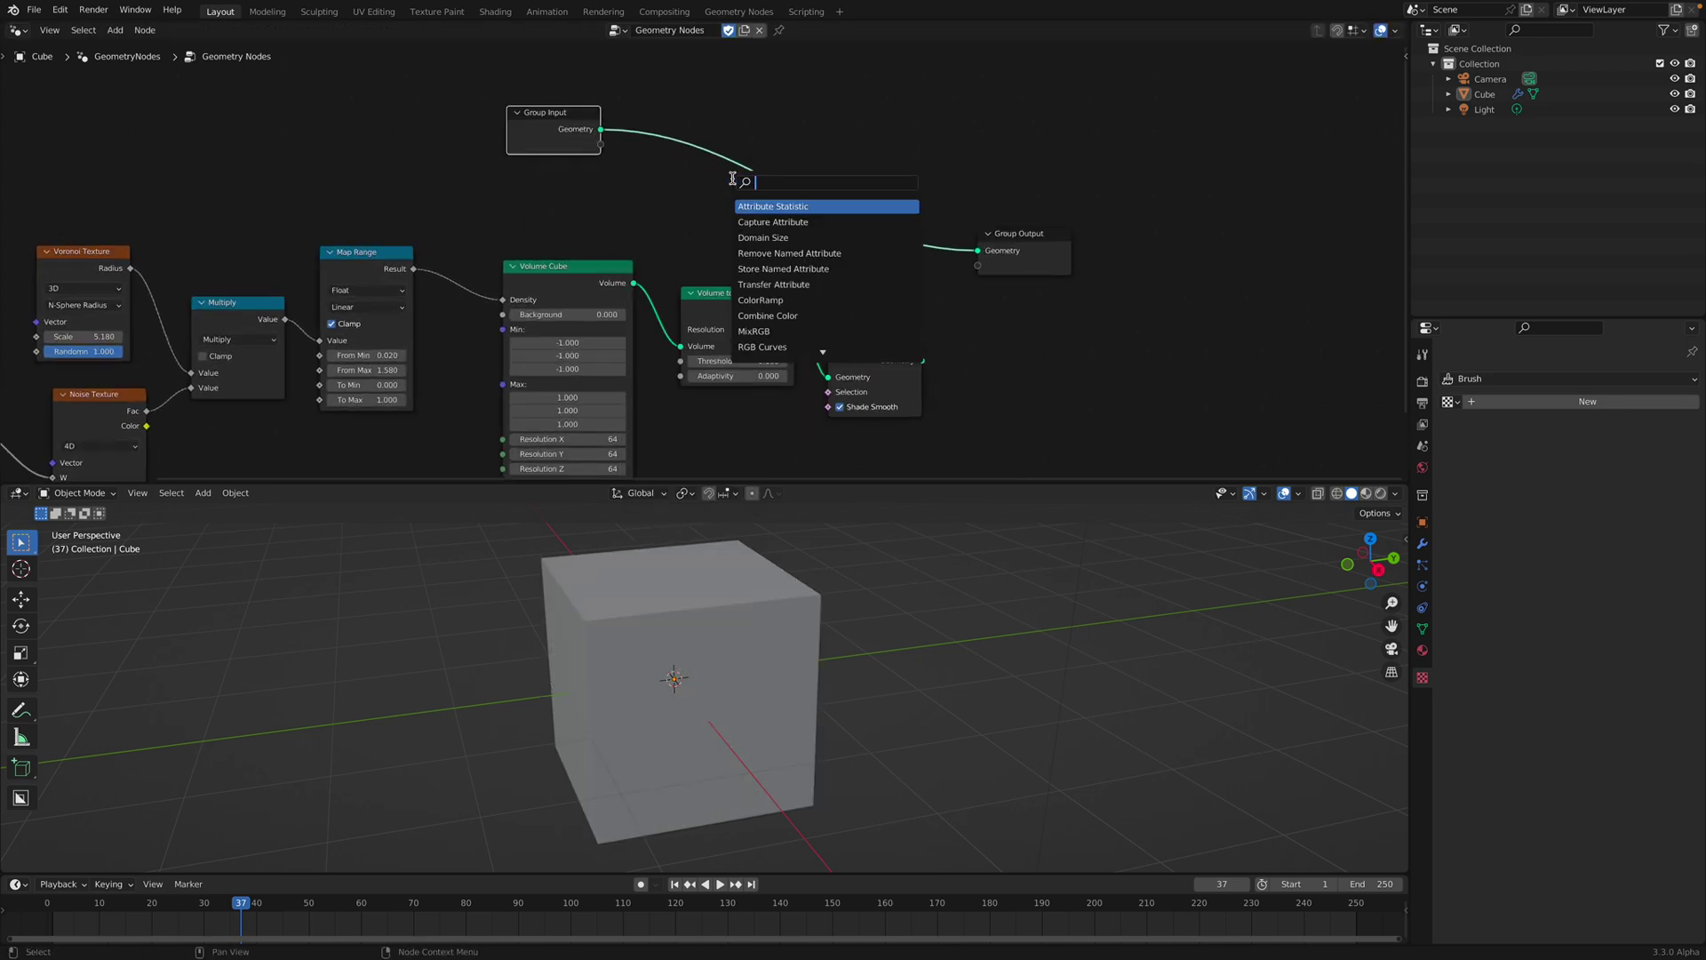
type("dis")
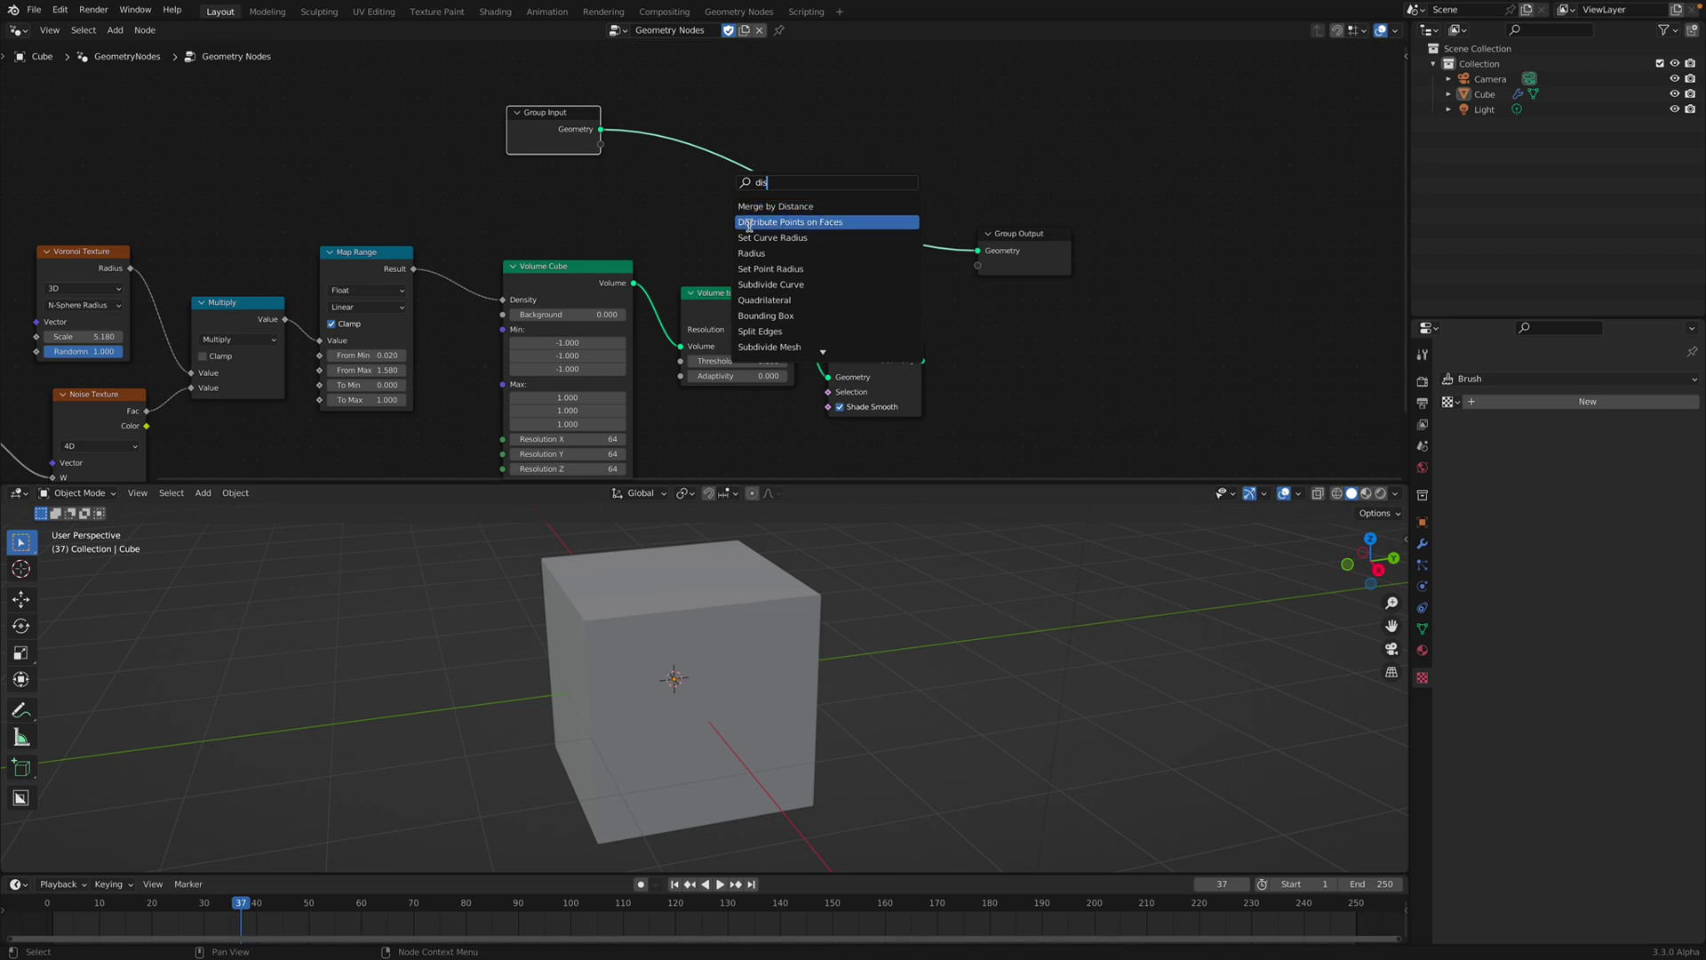
left_click(782, 222)
middle_click_drag(739, 662, 773, 668)
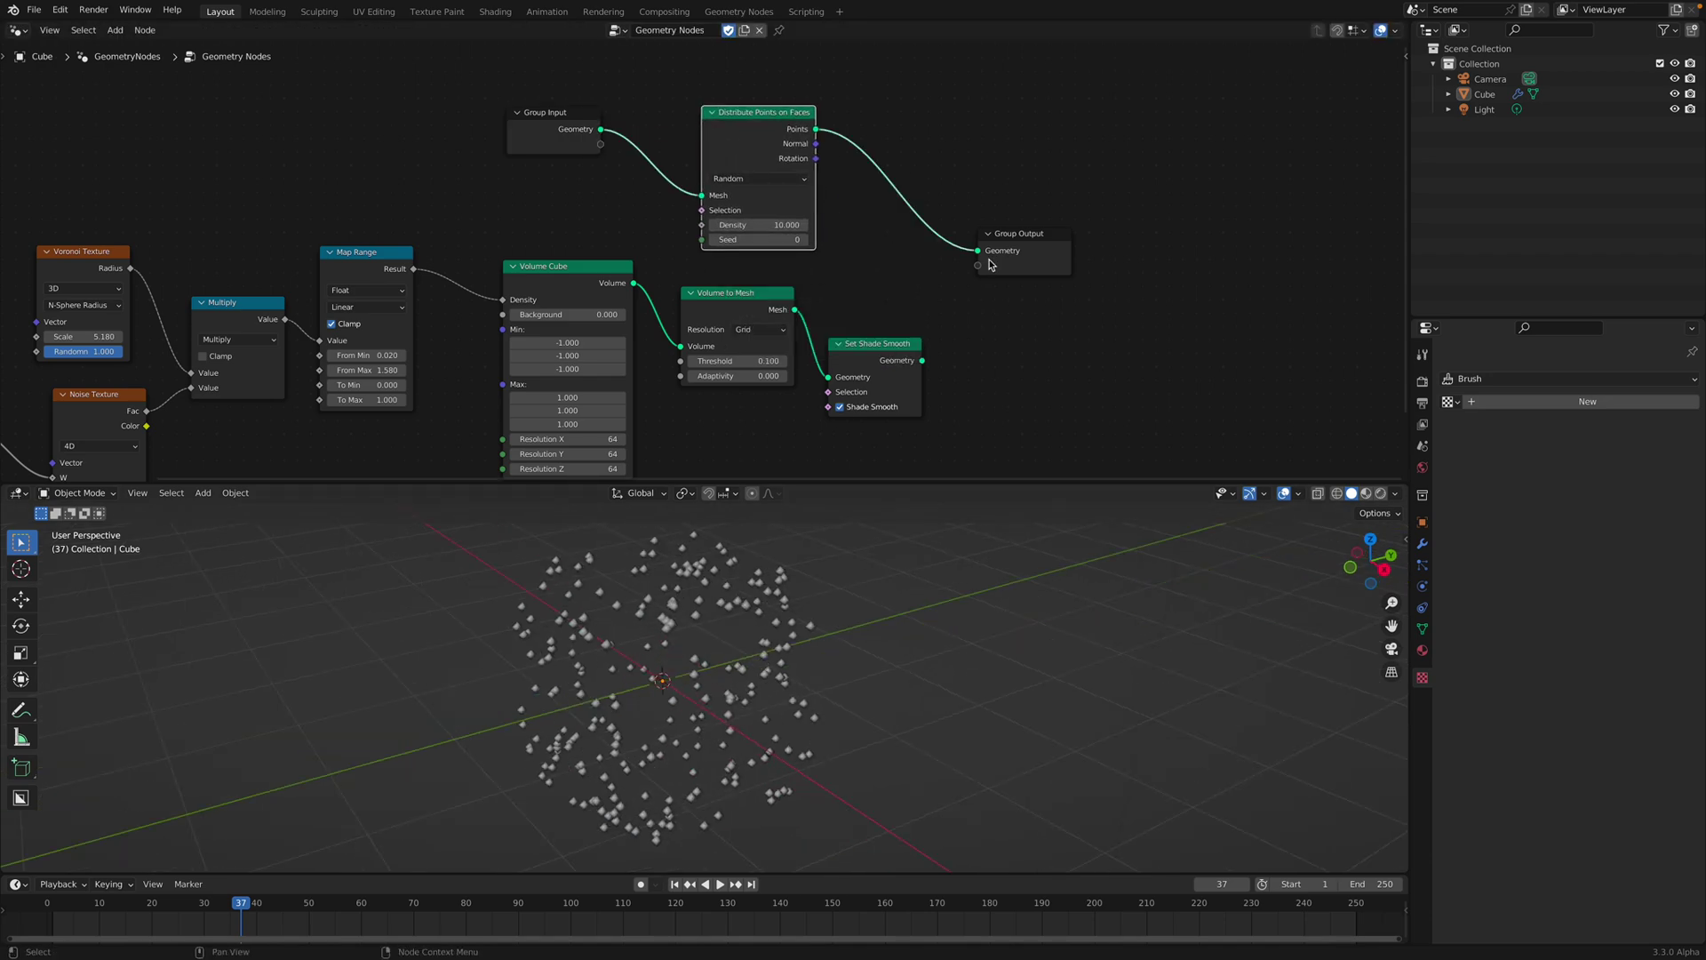
Step: Move the Group Output aside and insert a Points to Volume node after Distribute Points on Faces
left_click_drag(1006, 245, 1083, 225)
key("shift+a")
left_click(933, 176)
type("point to")
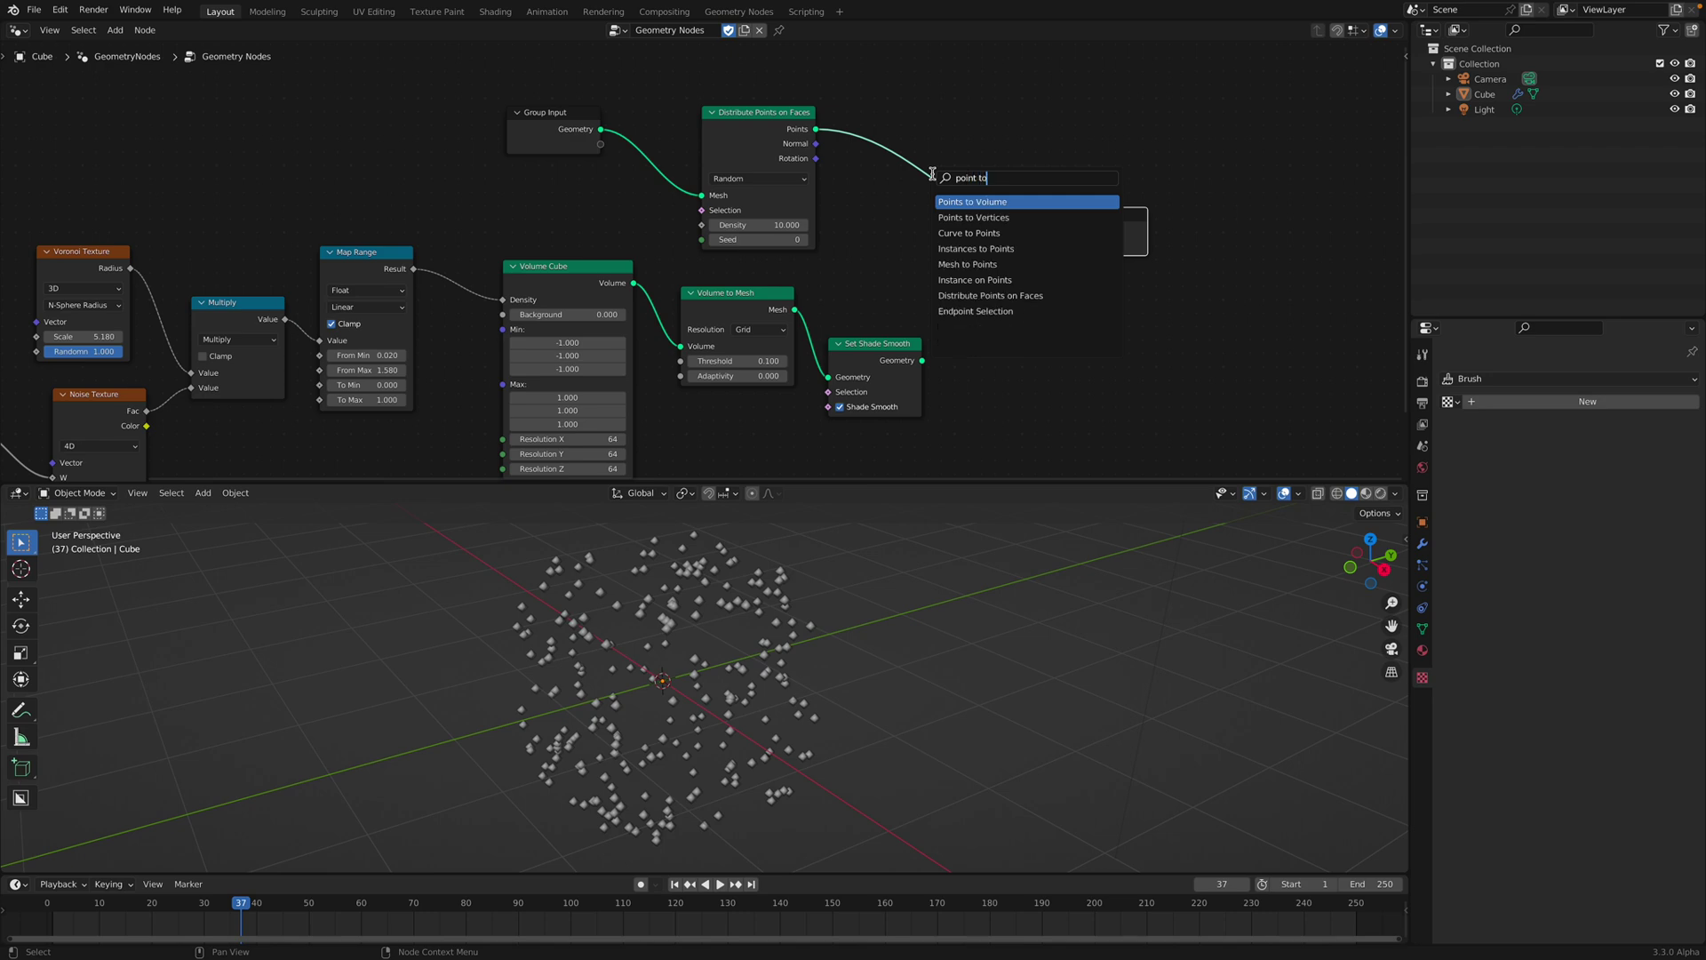
key("Return")
left_click(862, 149)
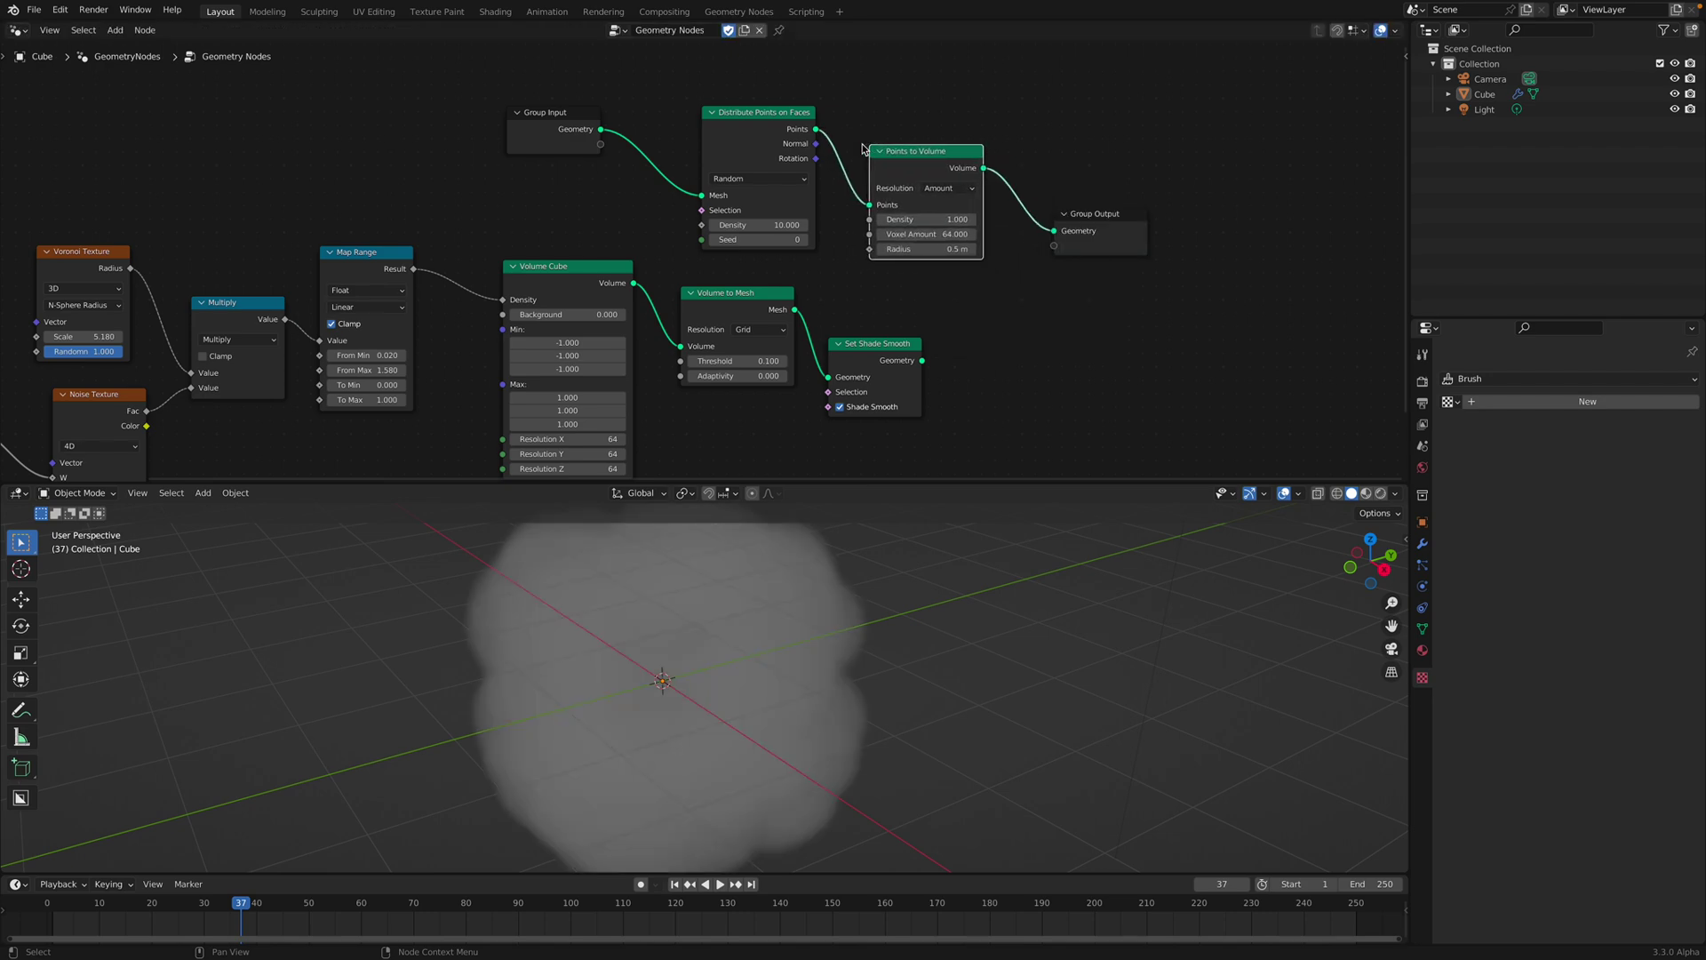
Step: Duplicate the Volume to Mesh node and insert the copy between Points to Volume and Group Output
left_click_drag(1088, 210, 1144, 215)
left_click_drag(891, 345, 945, 365)
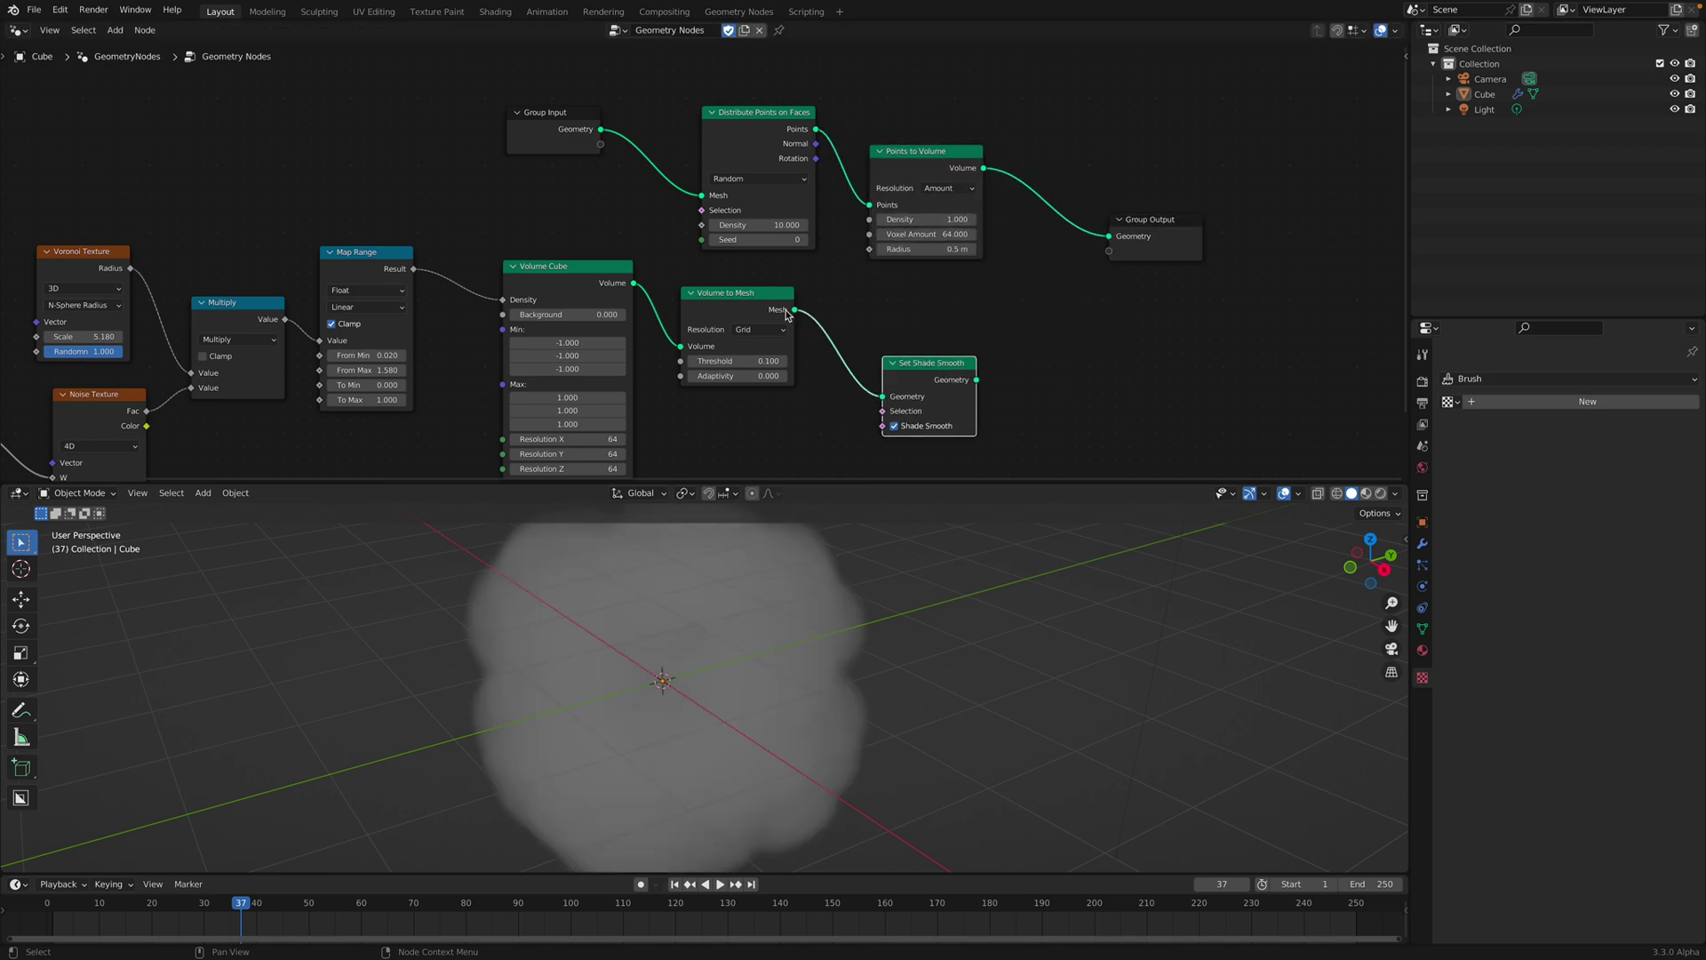
key("shift+d")
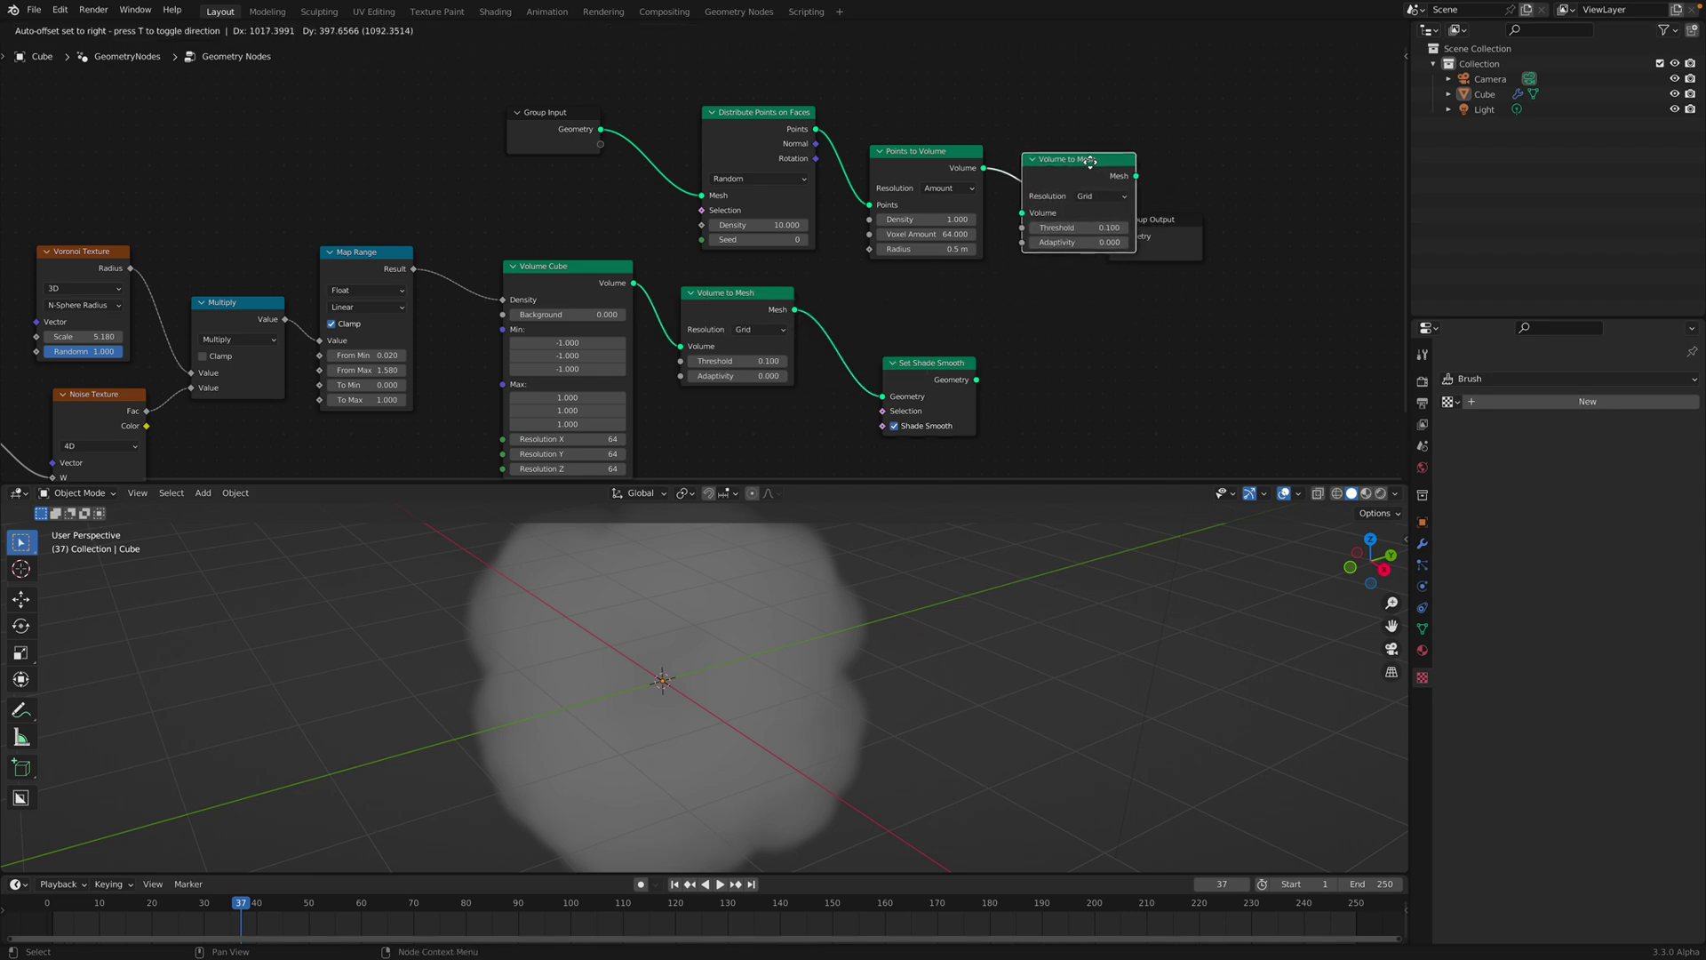
left_click(1109, 161)
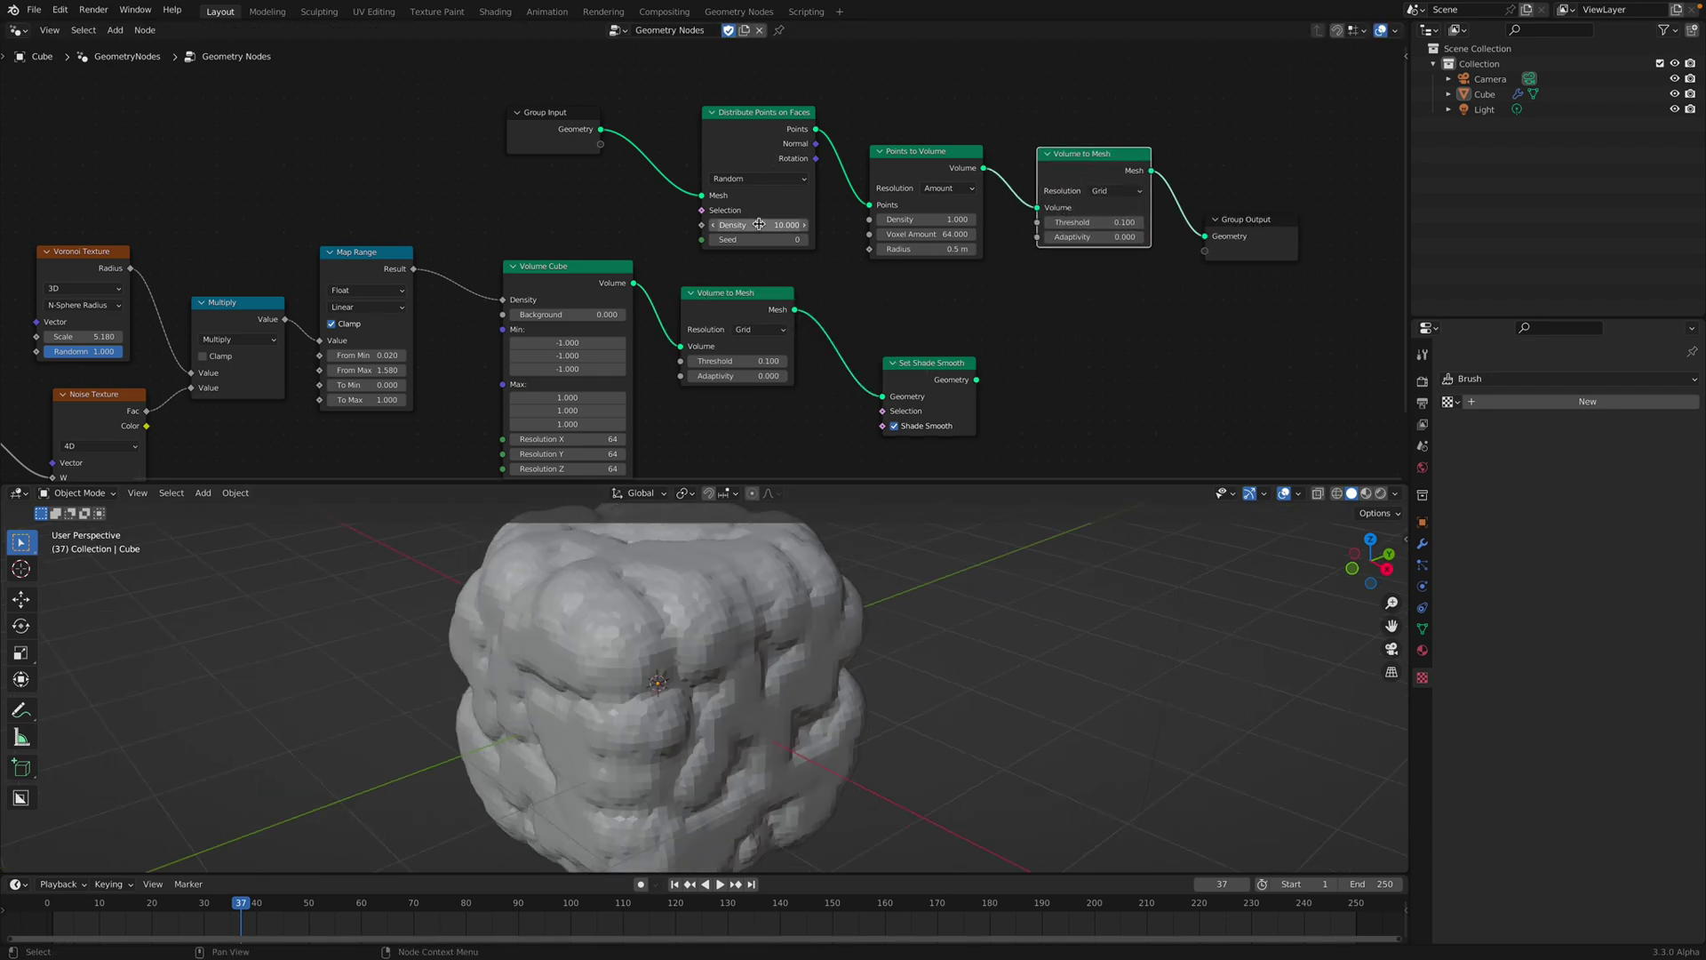
Step: Set the point distribution density to 15.800 and the Points to Volume radius to 0.2 m, and save
left_click_drag(759, 224, 800, 224)
left_click_drag(927, 249, 886, 249, "shift")
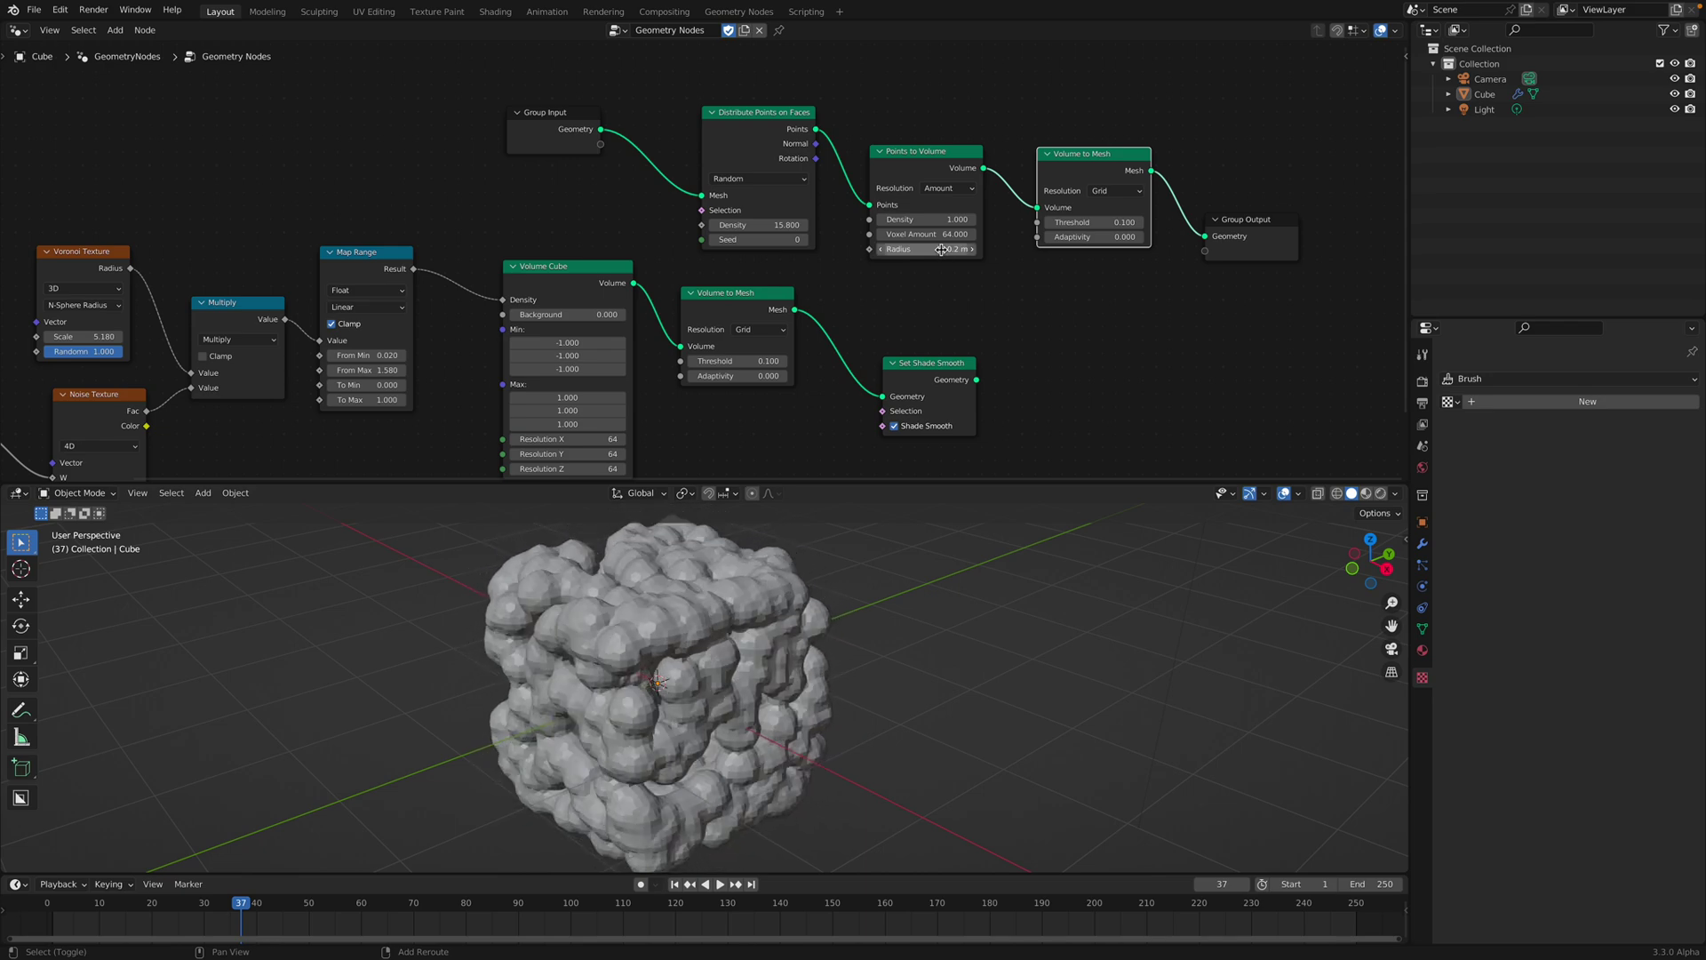
key("ctrl+s")
Step: Spread out both node chains, leaving a gap before each Volume to Mesh node
middle_click_drag(696, 154, 715, 201)
left_click_drag(578, 162, 409, 113)
left_click_drag(779, 181, 607, 129)
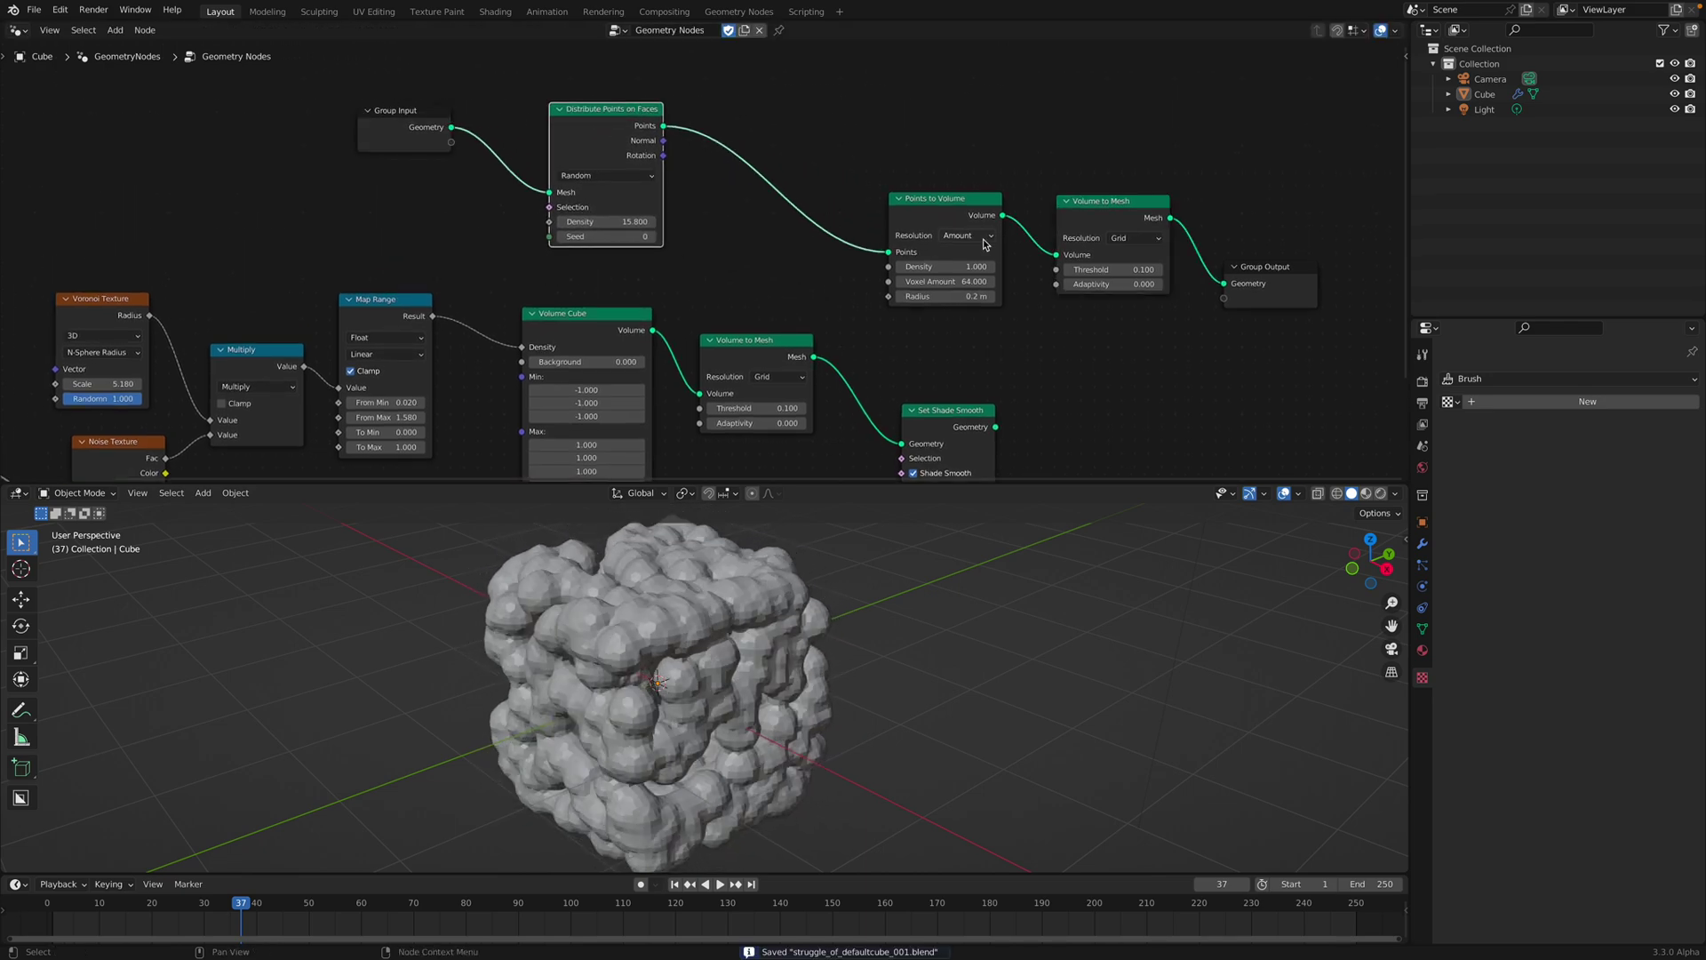
left_click_drag(984, 242, 789, 190)
left_click_drag(944, 411, 1044, 418)
left_click_drag(764, 342, 900, 377)
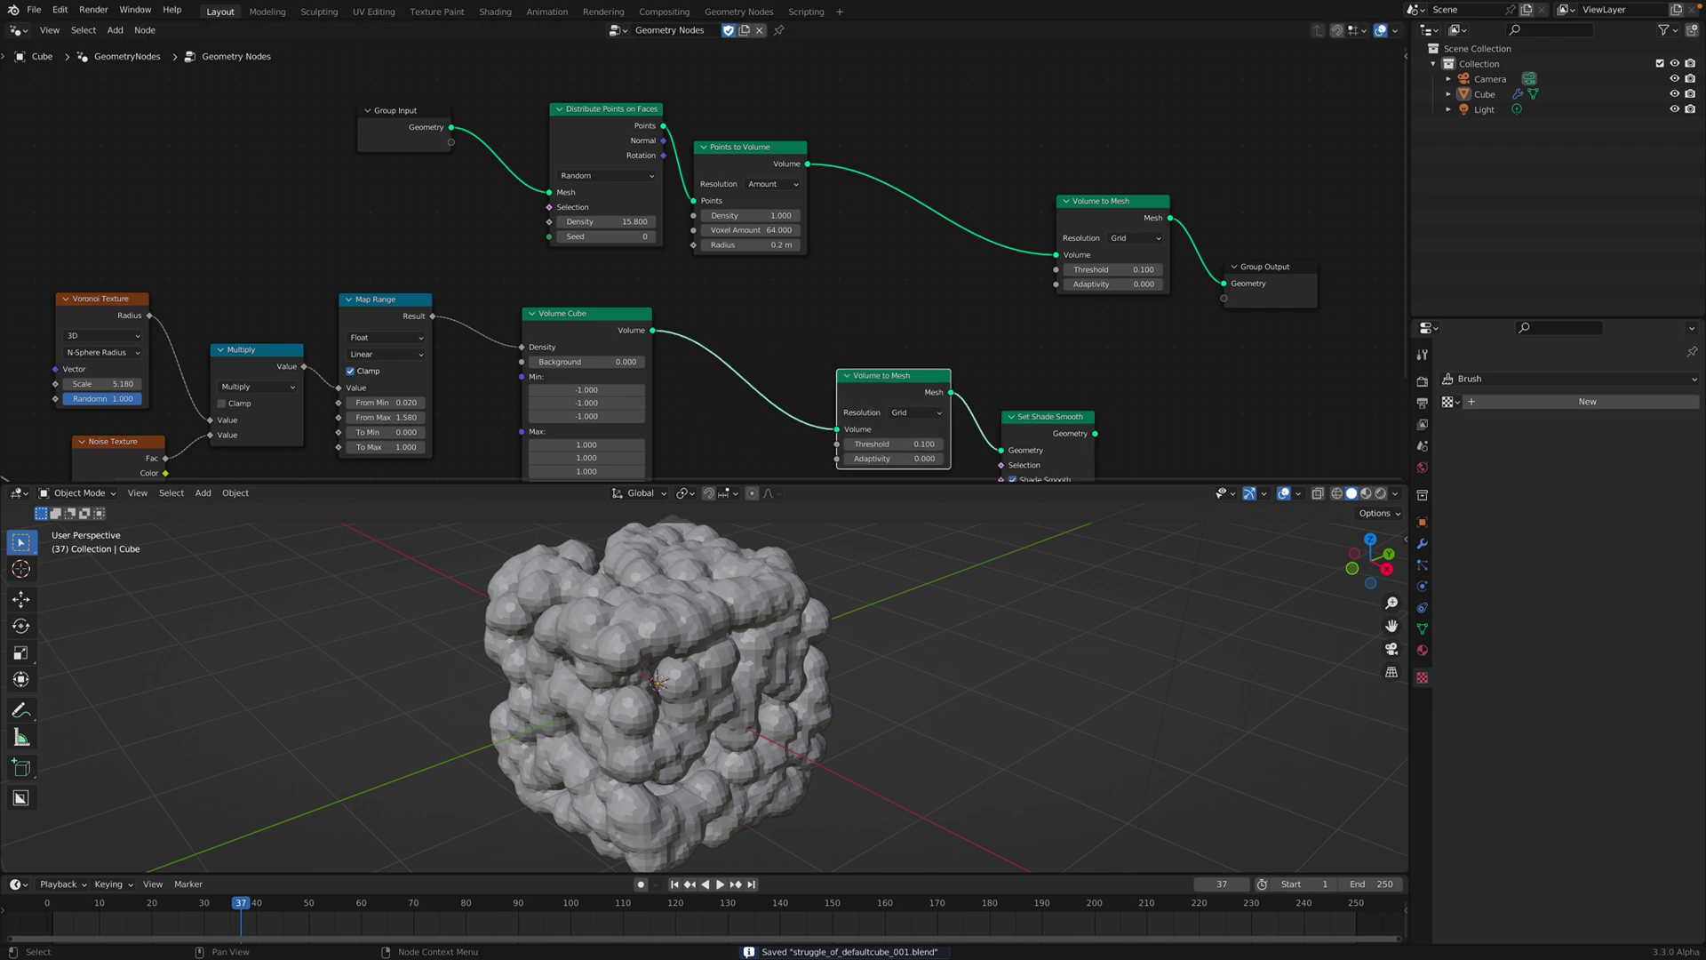
Step: Search the available nodes for "volume" and close the list without adding one
middle_click_drag(883, 314, 867, 320)
key("shift+a")
left_click(866, 320)
type("volume")
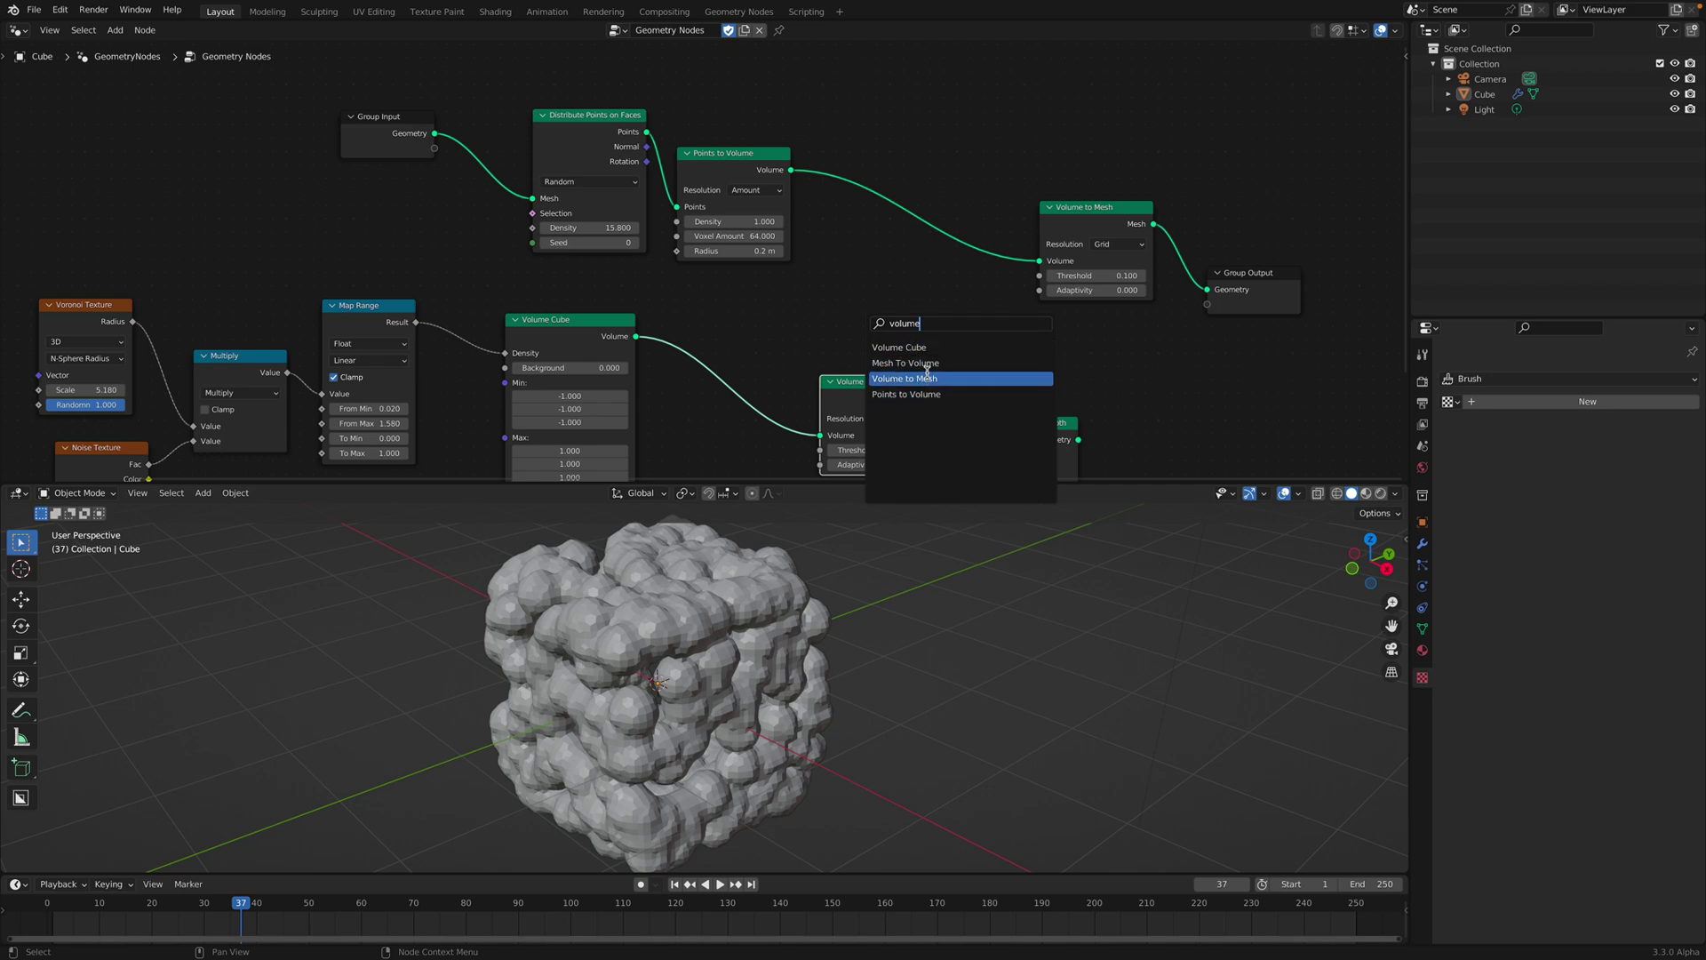
left_click(702, 334)
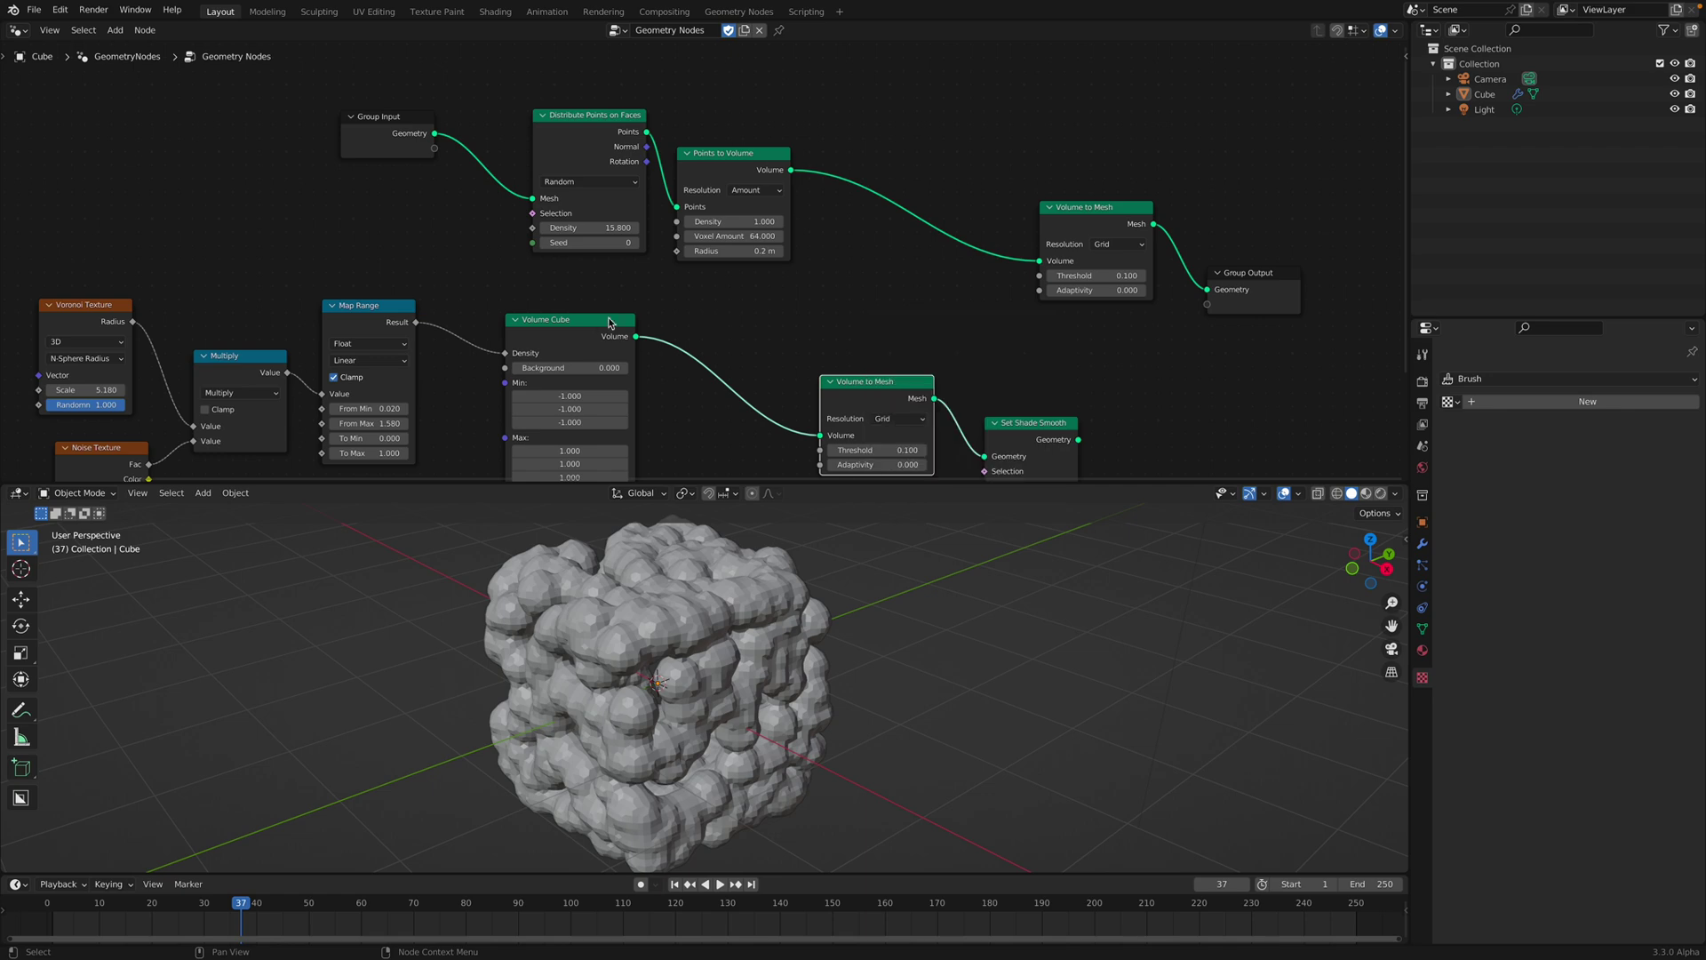
Step: Rearrange the Group Input, Distribute Points on Faces and Points to Volume nodes, and place Volume Cube below Points to Volume
left_click_drag(610, 320, 612, 323)
left_click(567, 126)
left_click_drag(410, 118, 329, 108)
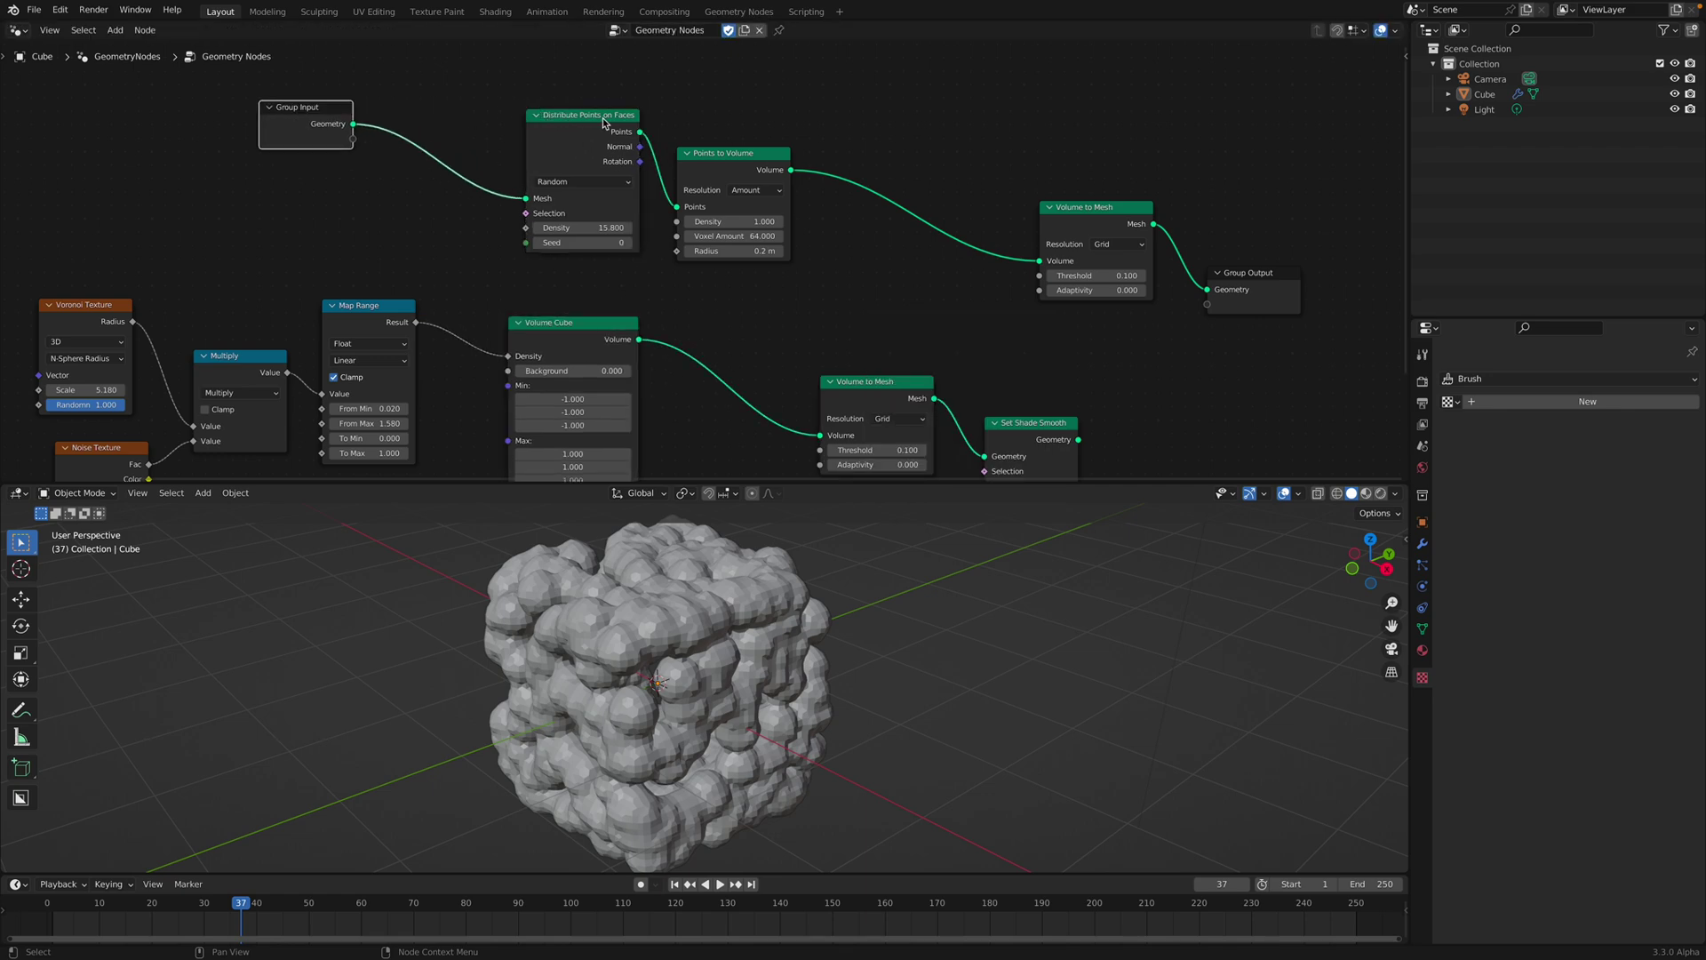
left_click_drag(605, 124, 512, 105)
left_click_drag(744, 169, 686, 138)
left_click_drag(611, 358, 693, 318)
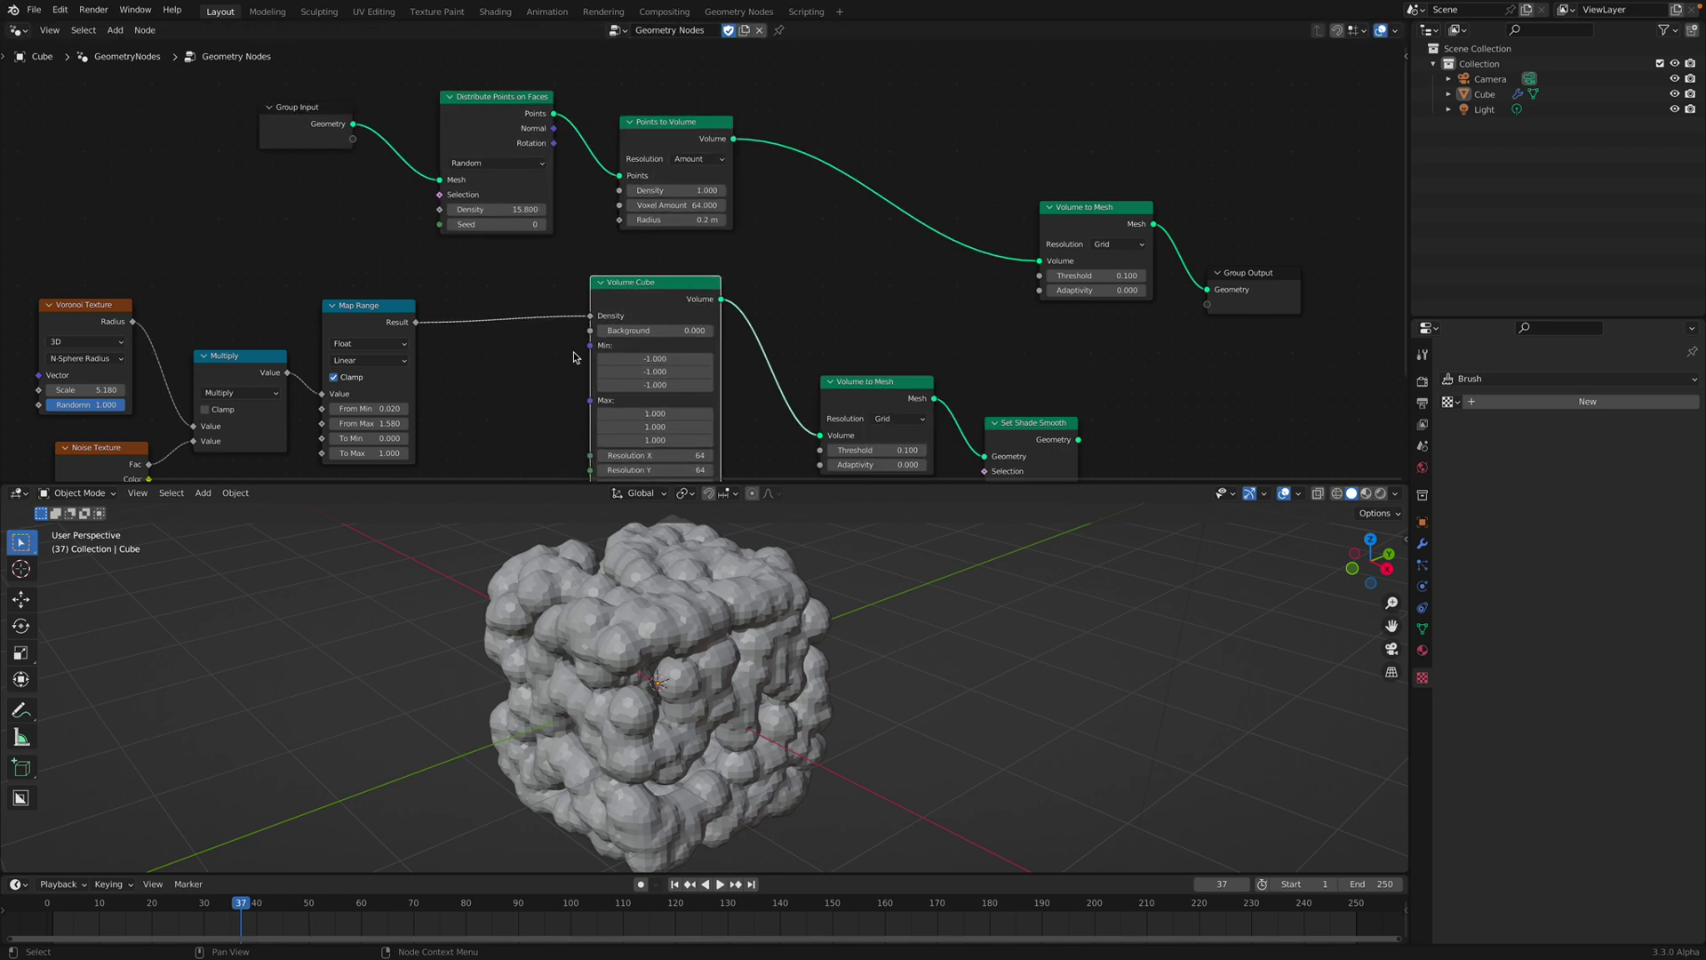
scroll(636, 225, "down", 2)
scroll(595, 298, "up", 2)
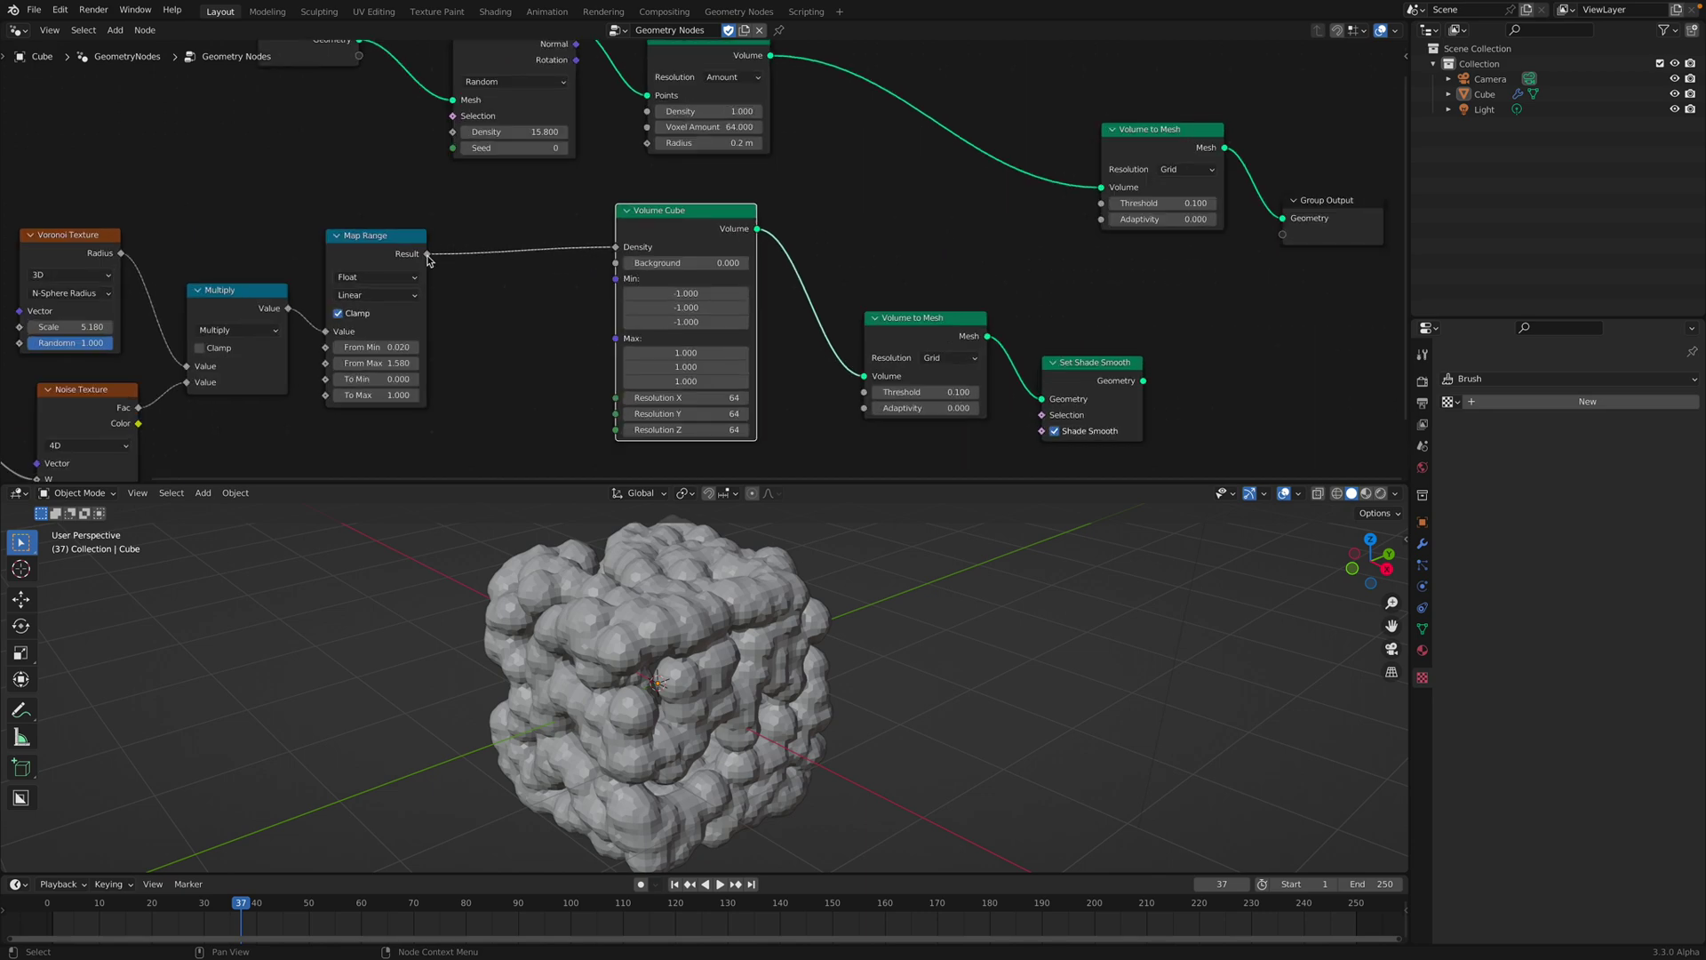
Step: Adjust the positions of the Voronoi Texture, Noise Texture and Multiply nodes so they line up neatly
middle_click_drag(428, 258, 672, 221)
left_click_drag(363, 204, 373, 193)
left_click(497, 275)
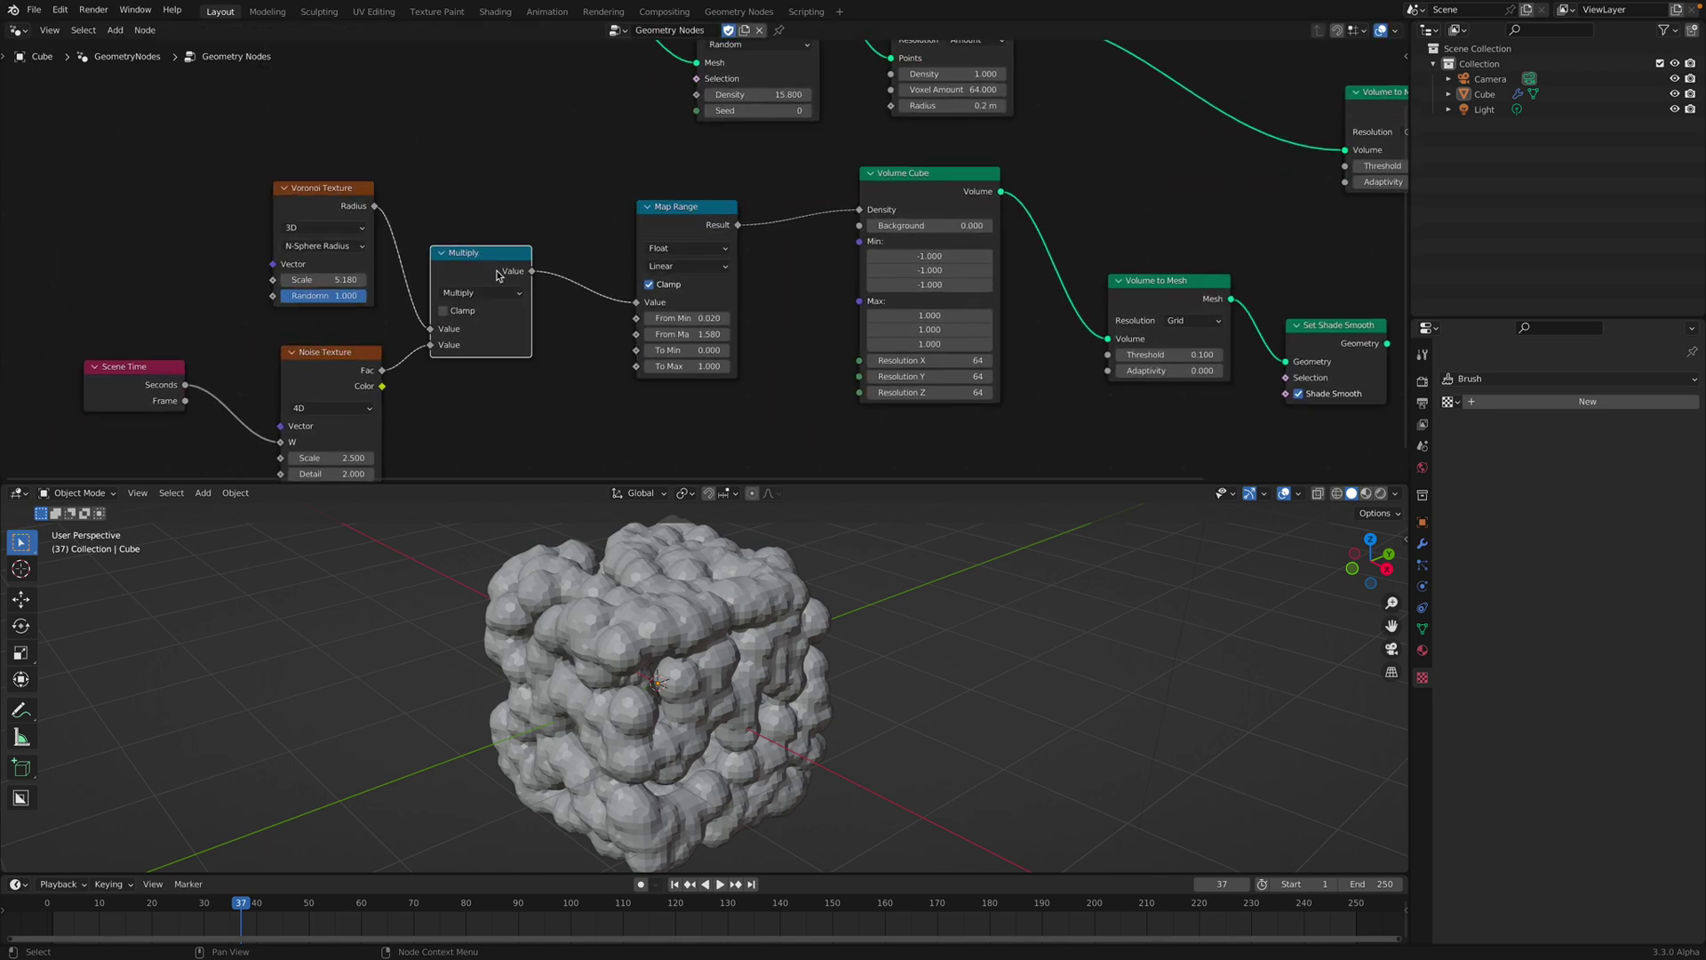
left_click_drag(330, 194, 339, 201)
left_click_drag(344, 361, 341, 358)
left_click_drag(323, 206, 325, 216)
left_click_drag(330, 365, 337, 368)
left_click_drag(341, 223, 343, 206)
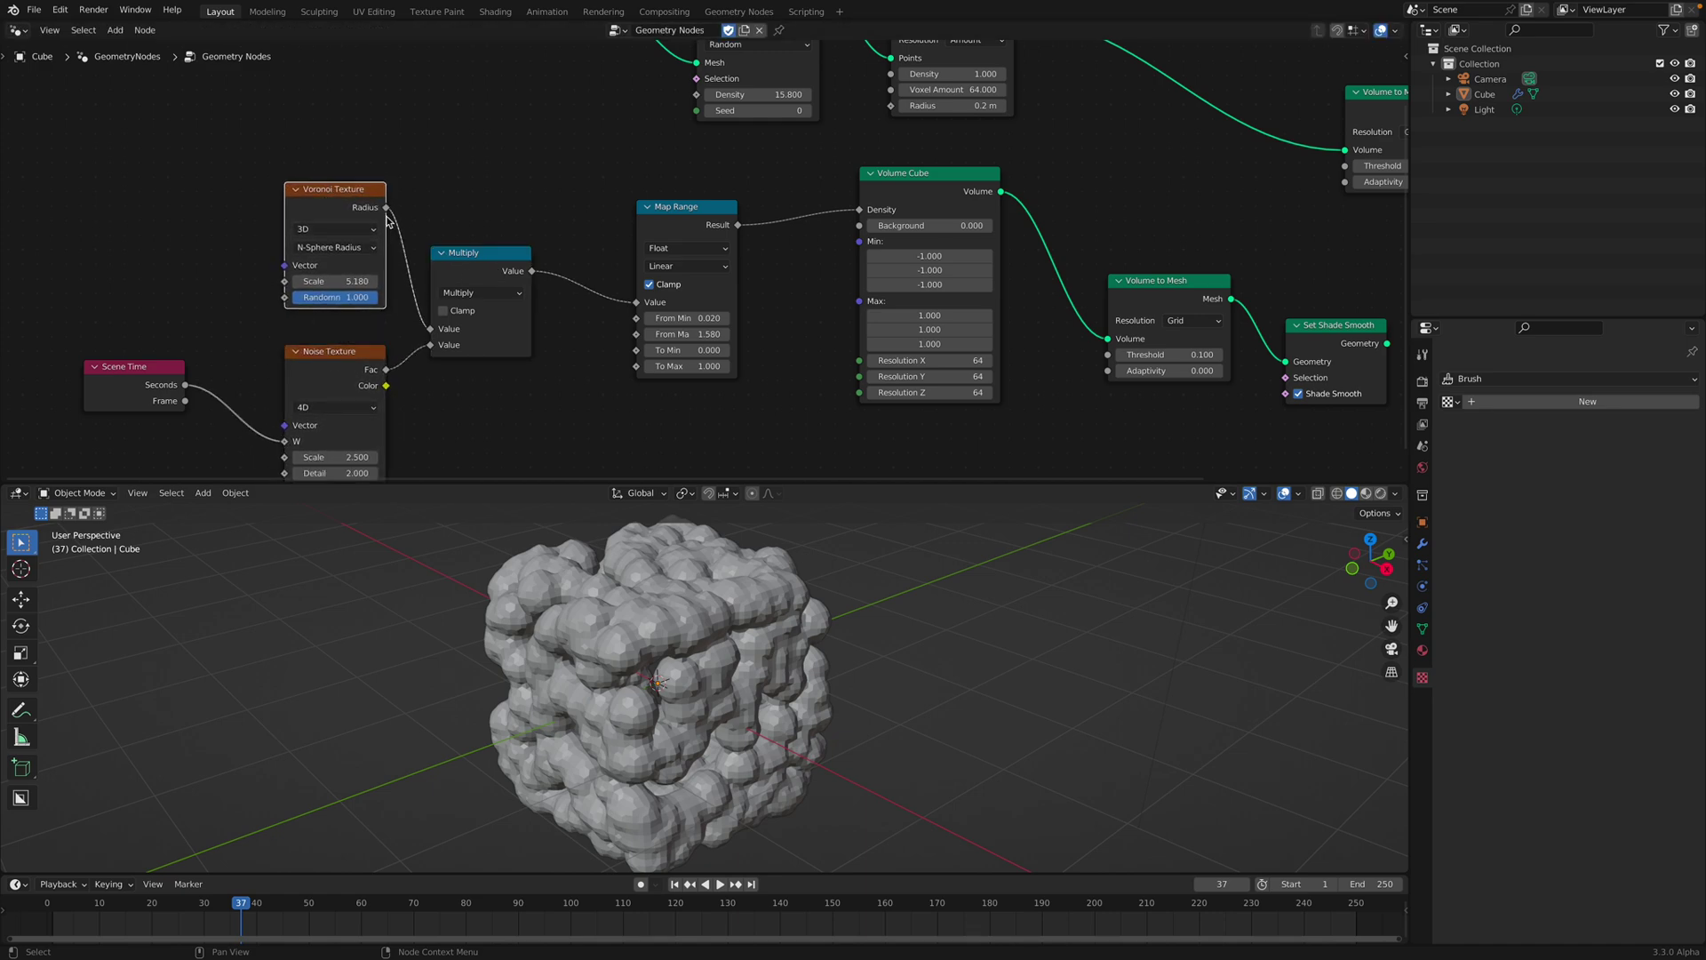
middle_click_drag(535, 261, 319, 373)
left_click(698, 289)
middle_click_drag(700, 290, 577, 335)
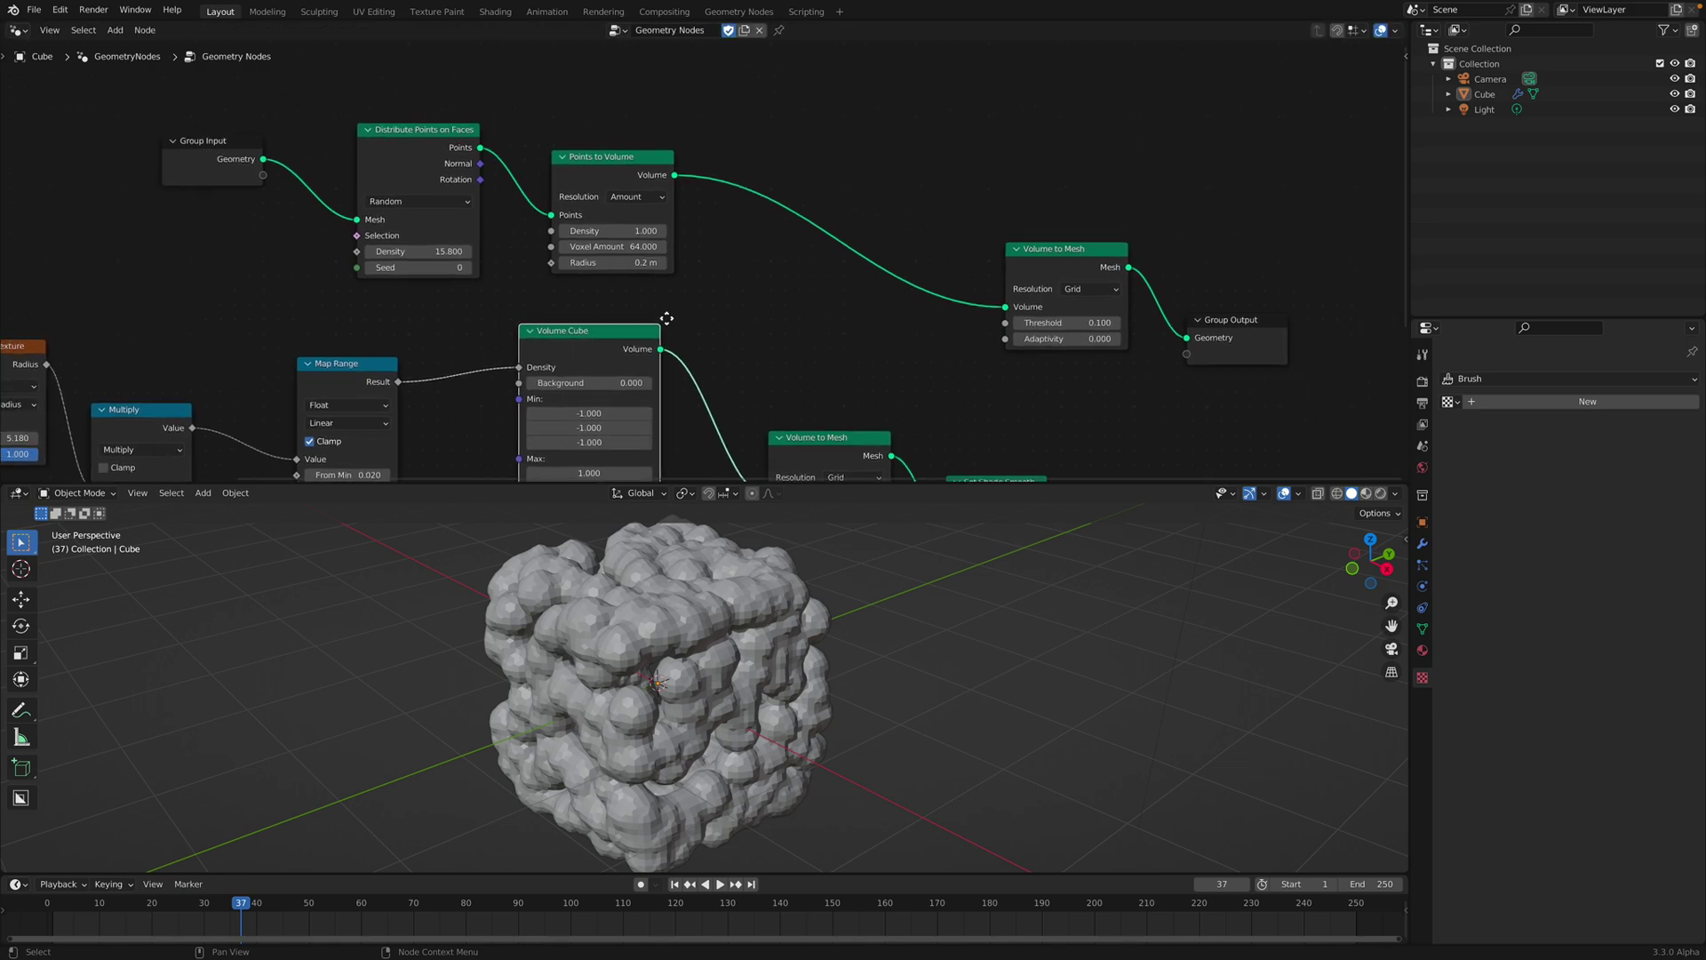
middle_click_drag(765, 281, 725, 283)
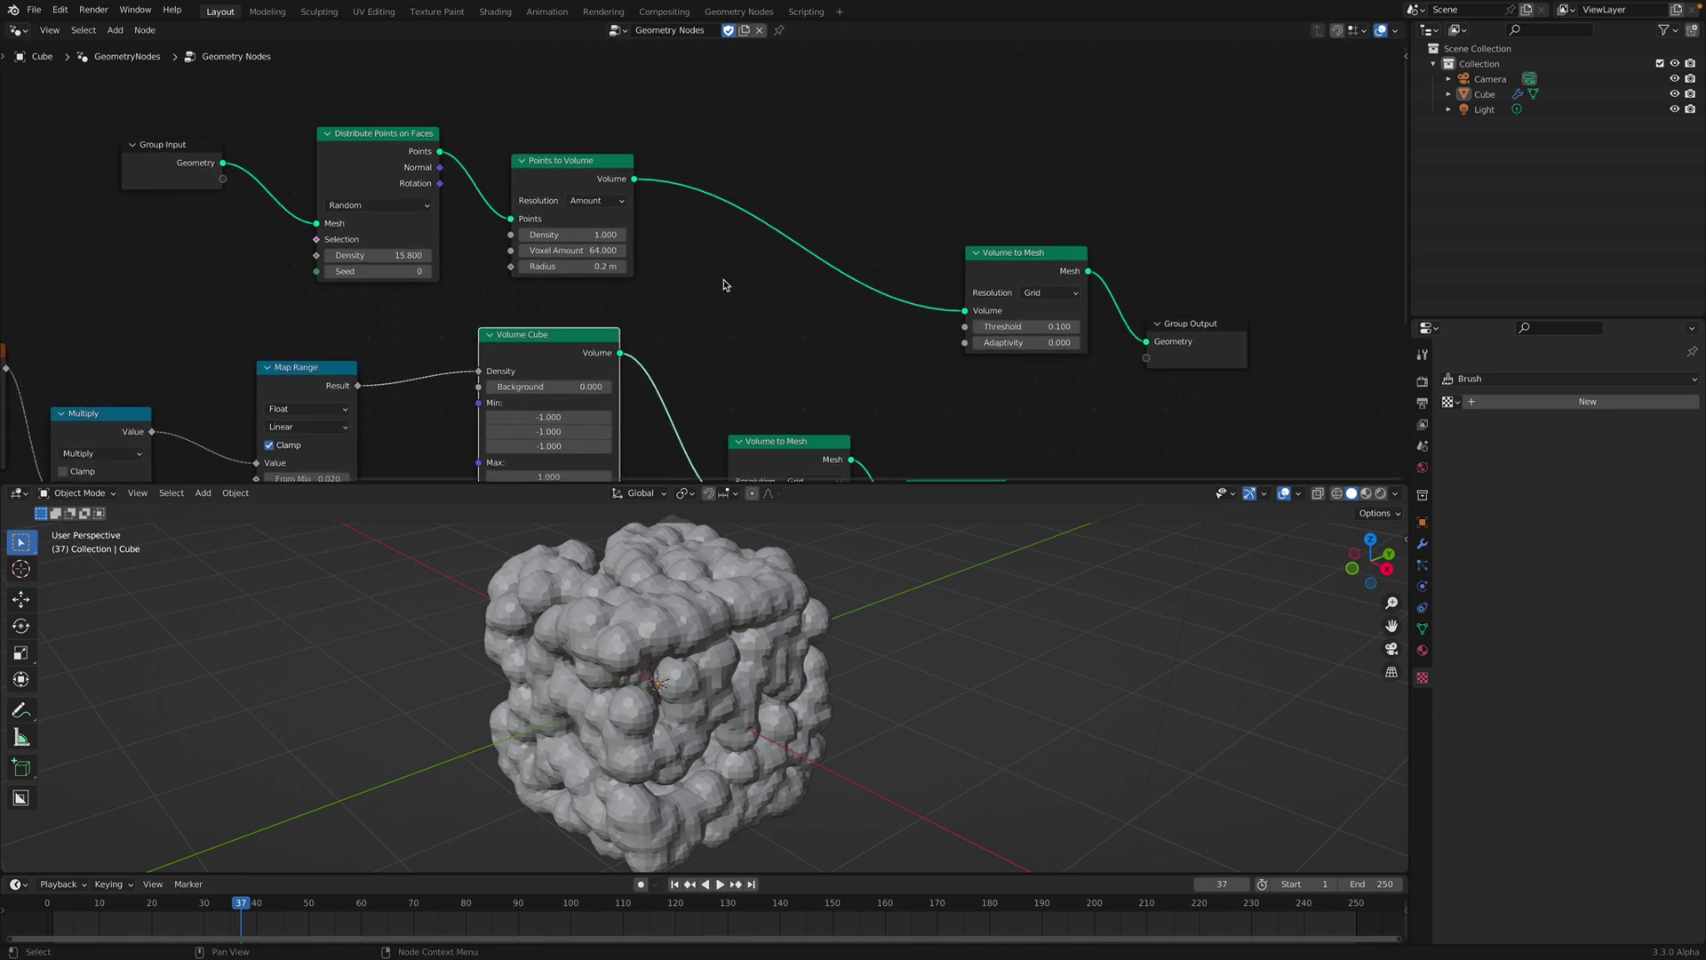
Step: Switch to the browser and review the b3dsdf README on GitHub, including its nodegroups overview image
scroll(737, 277, "right", 2)
scroll(737, 277, "down", 1)
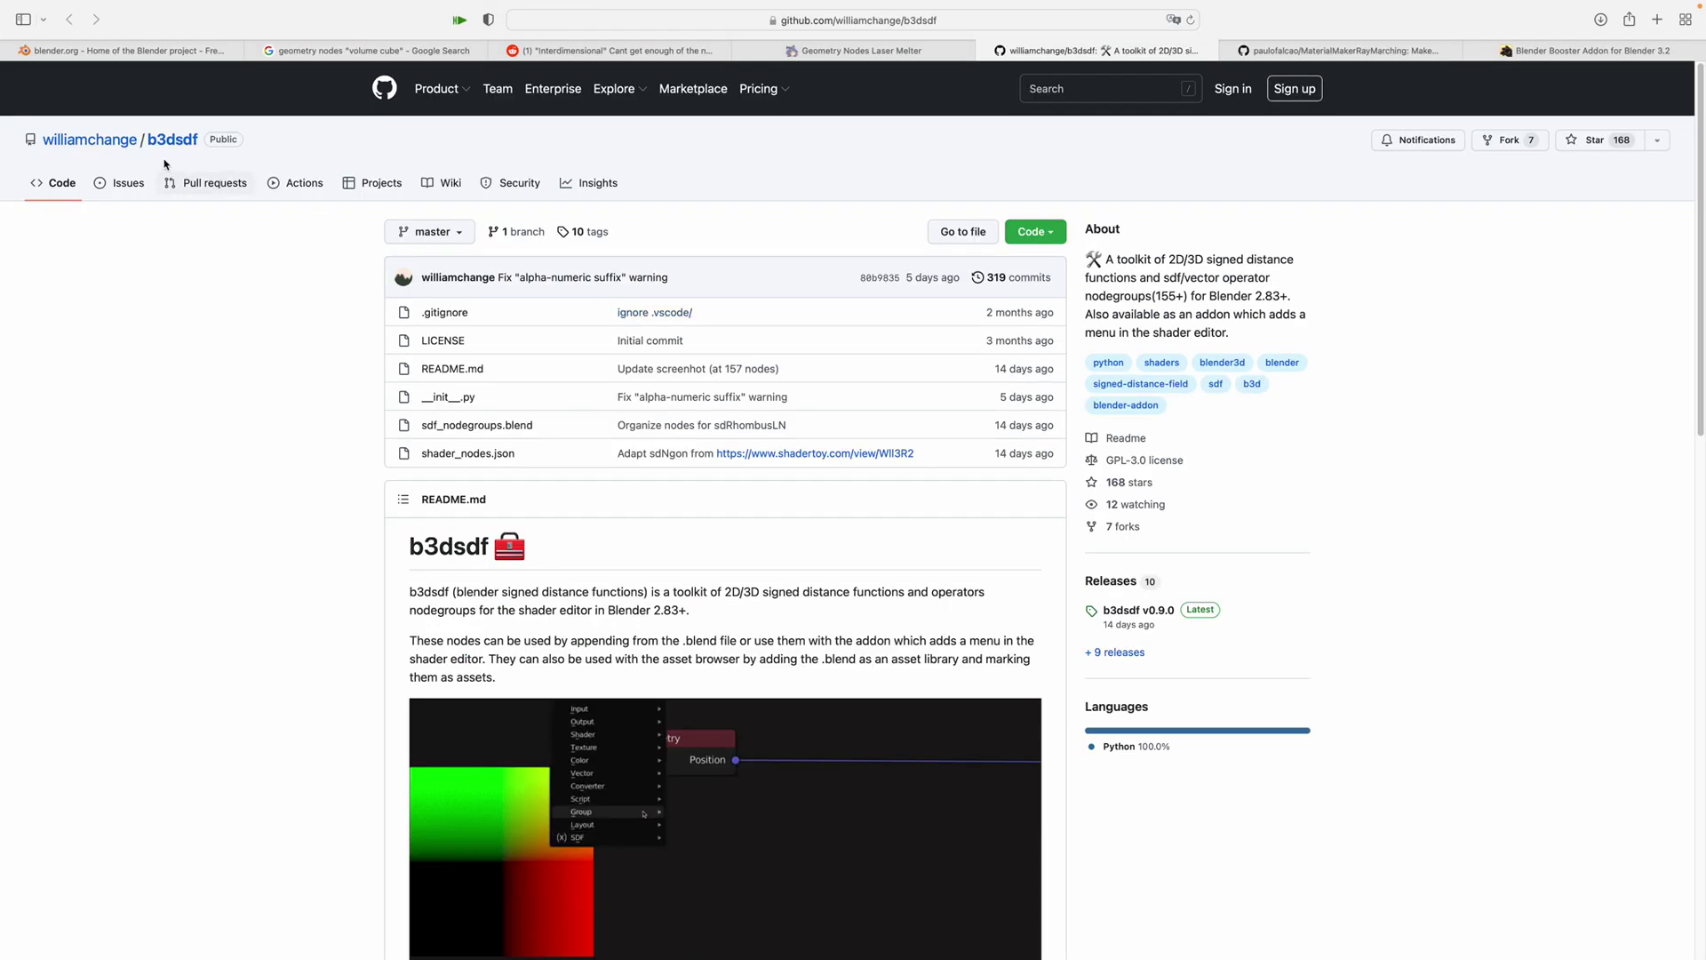
scroll(564, 526, "down", 5)
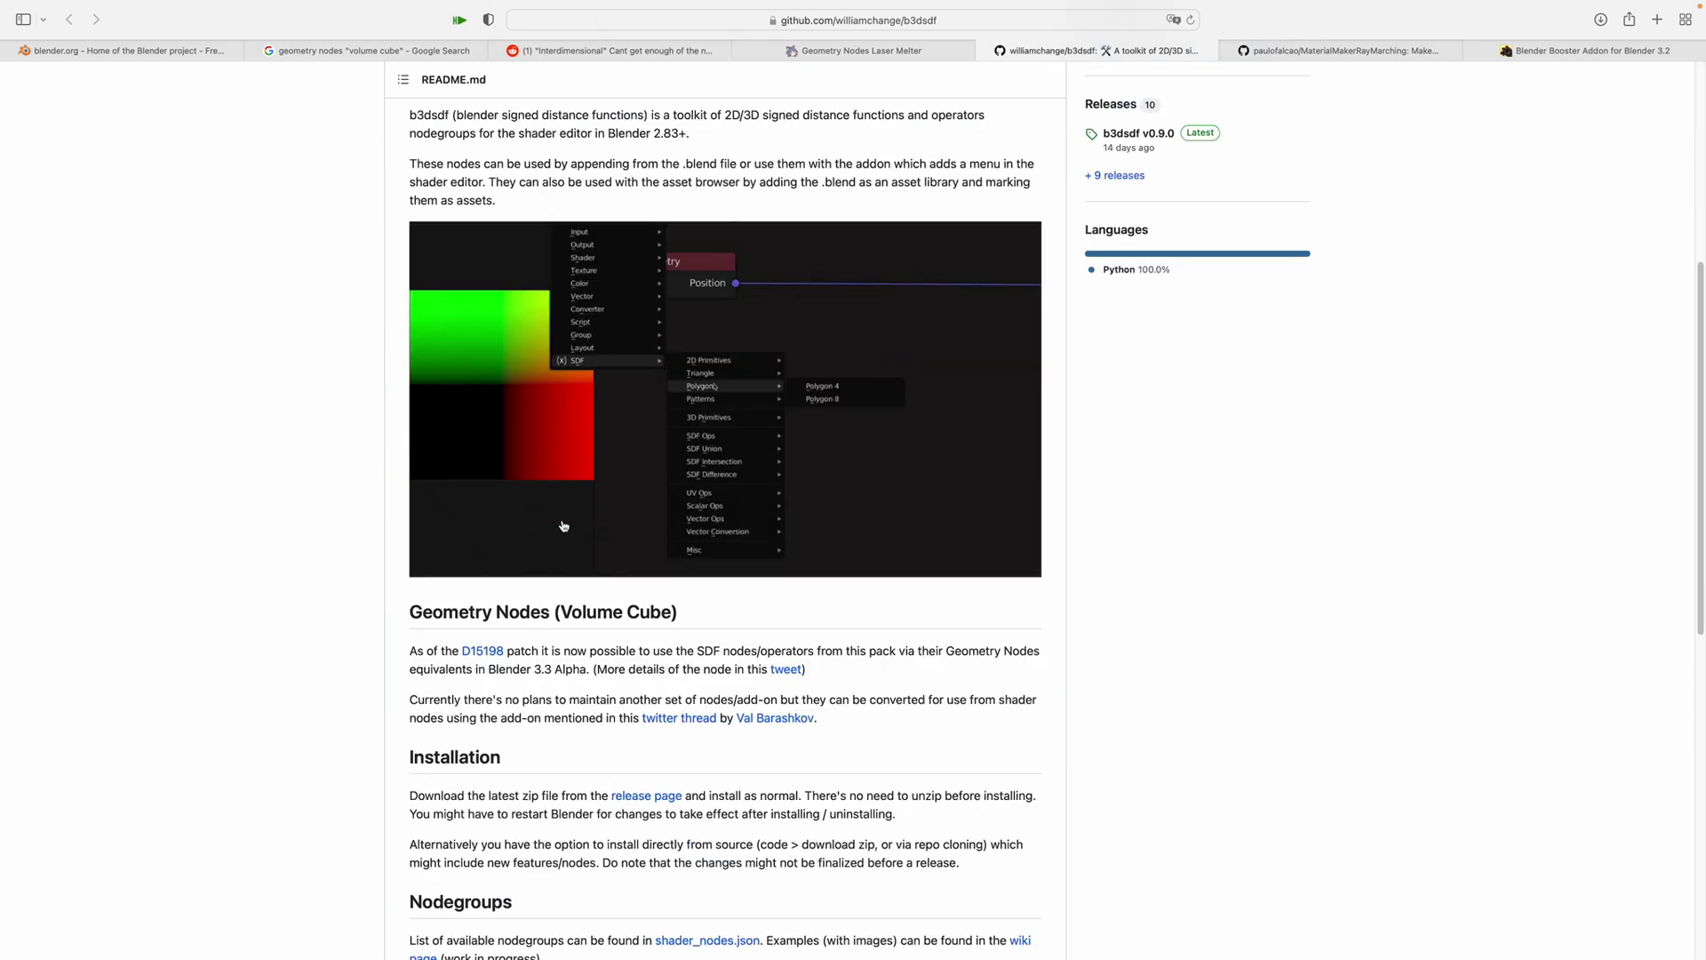
scroll(640, 354, "up", 1)
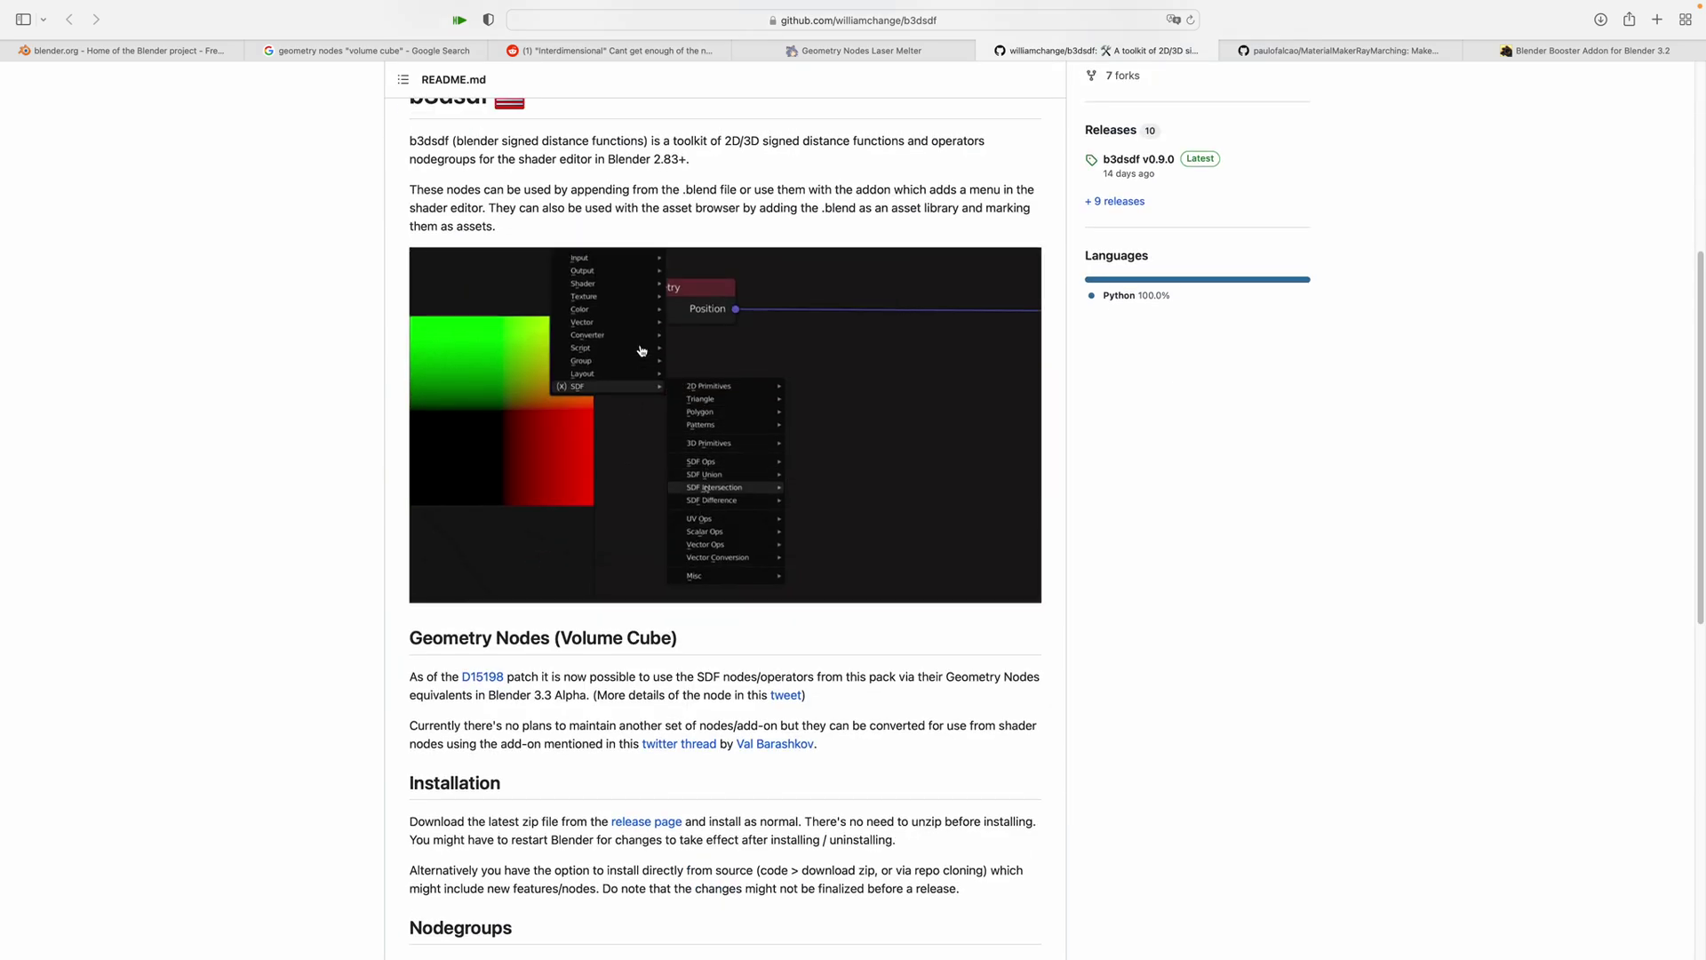
scroll(636, 471, "down", 8)
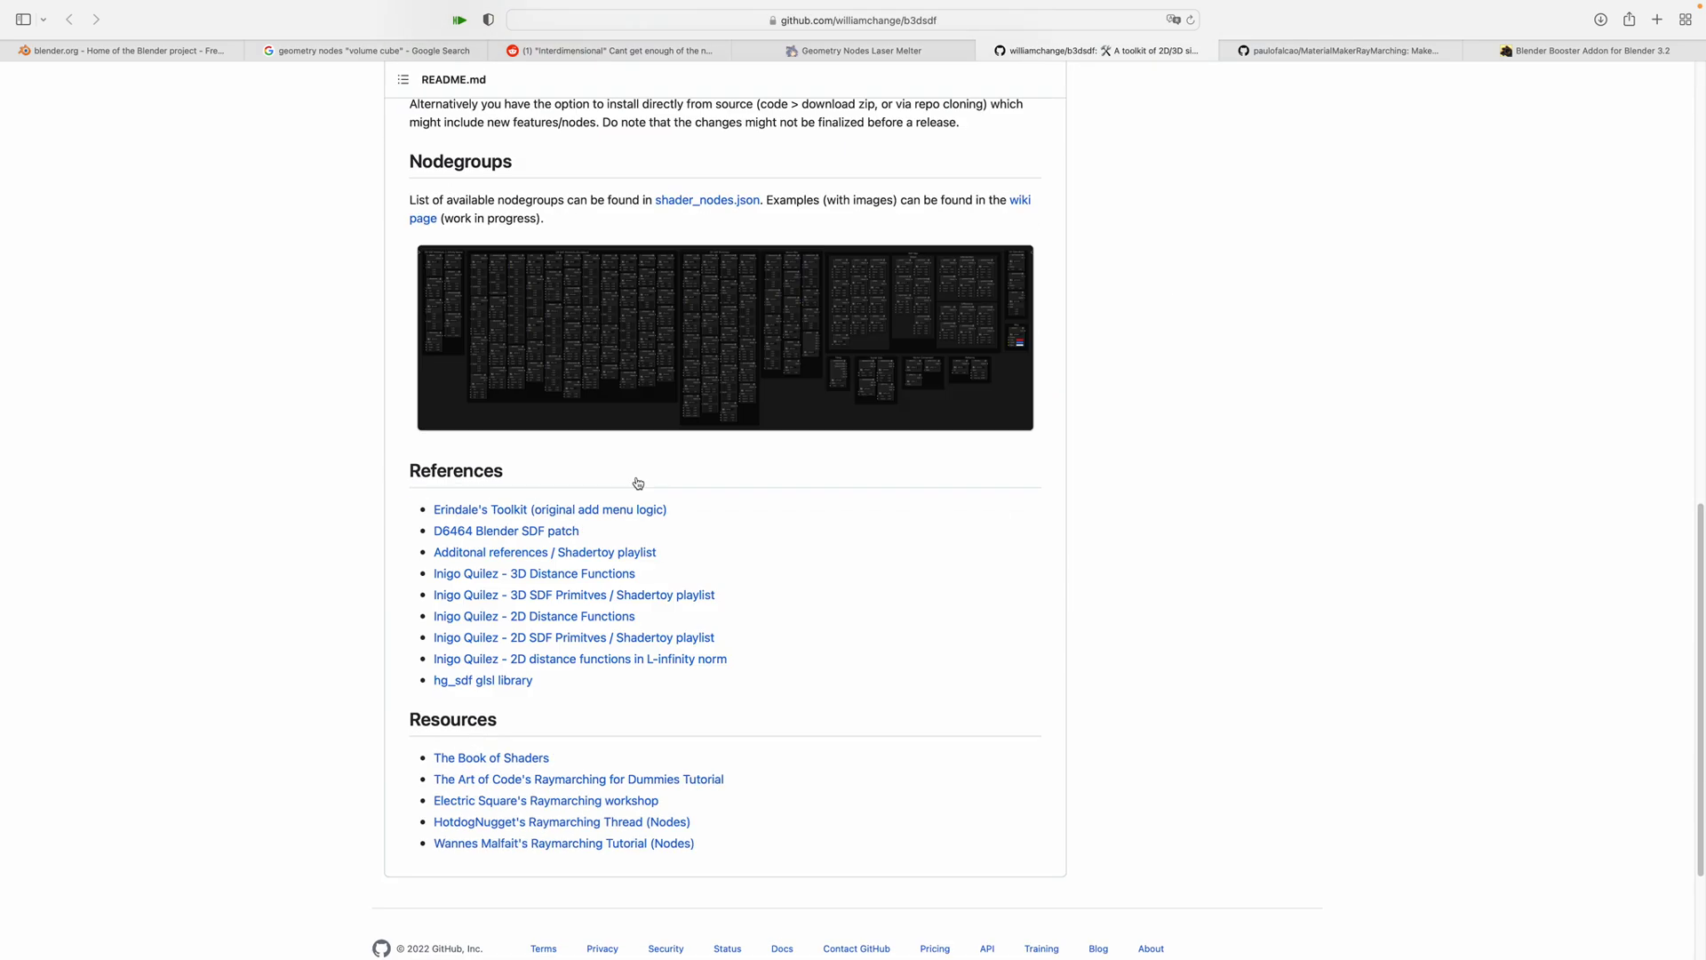
scroll(626, 445, "up", 2)
left_click(637, 446)
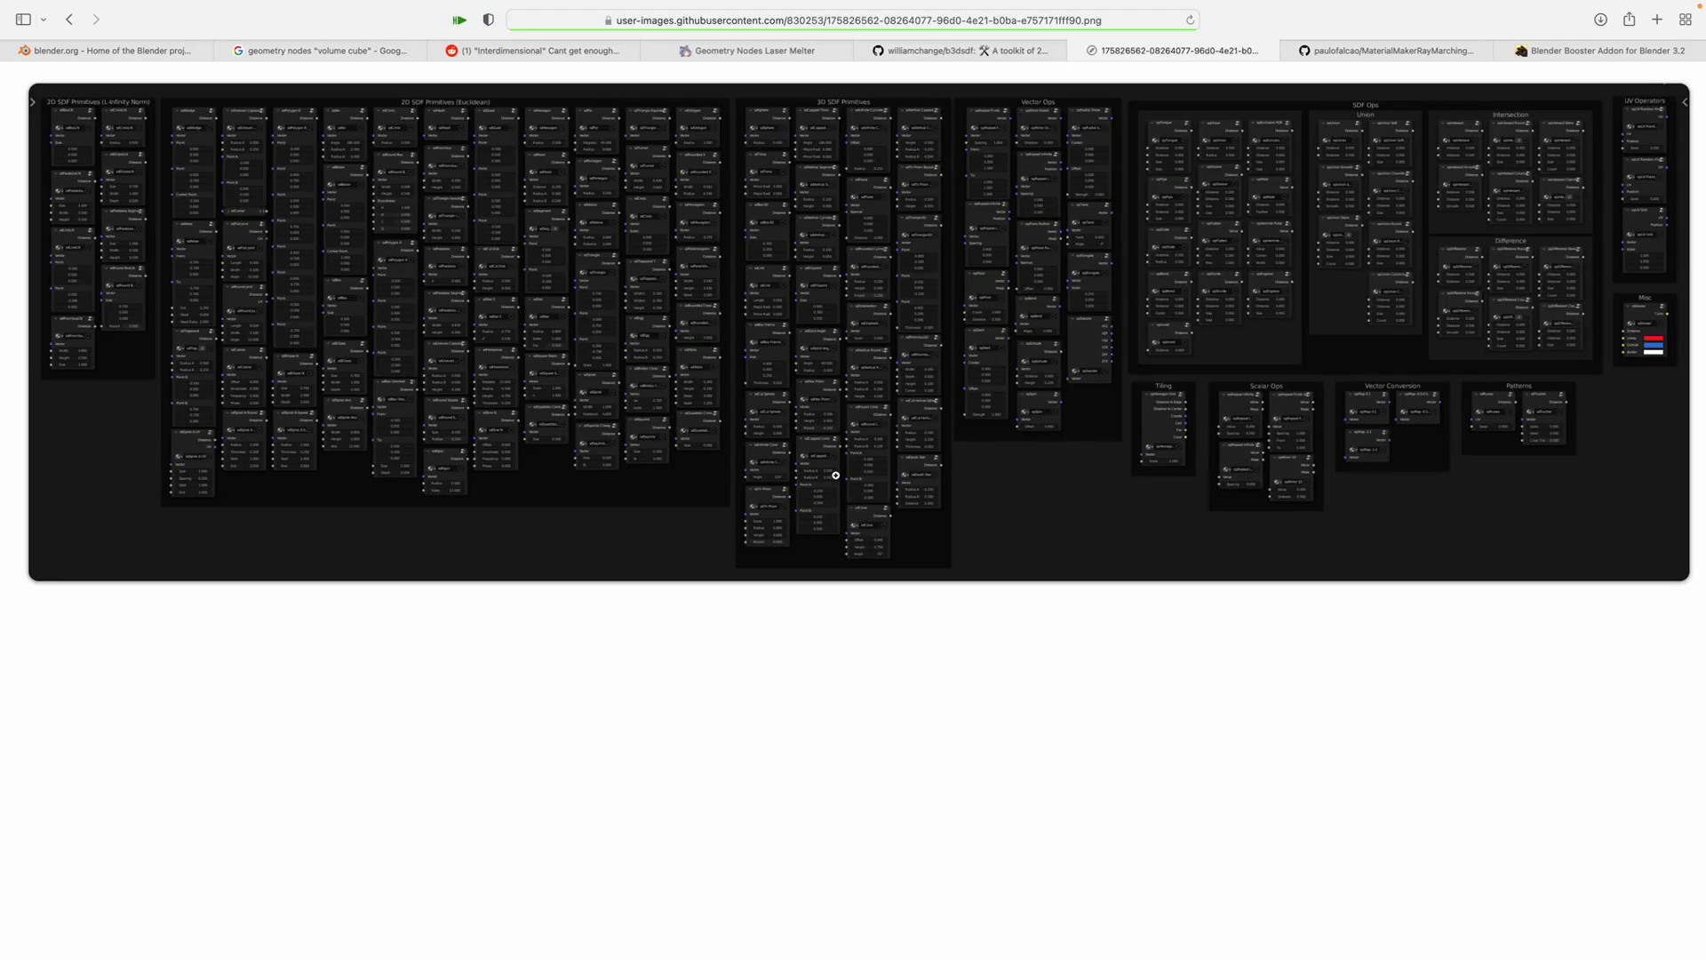
left_click(72, 20)
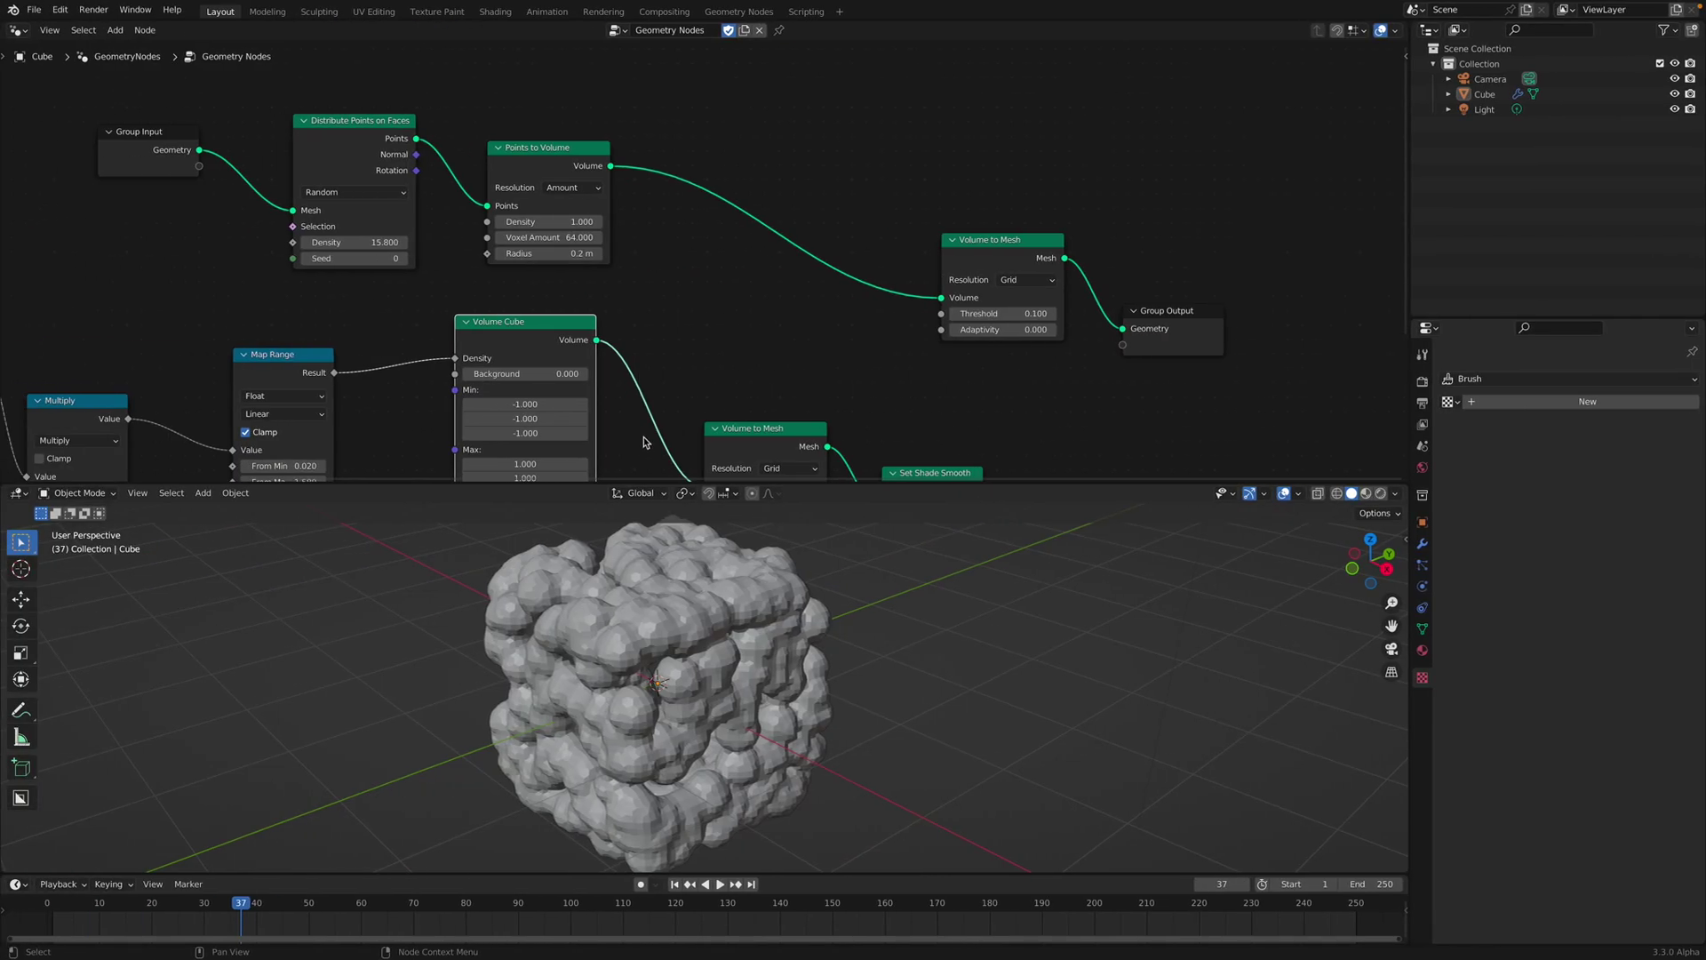
Step: Rearrange the upper chain, bringing Volume to Mesh and Group Output closer to the Points to Volume node
left_click_drag(552, 148, 625, 145)
left_click_drag(359, 121, 396, 106)
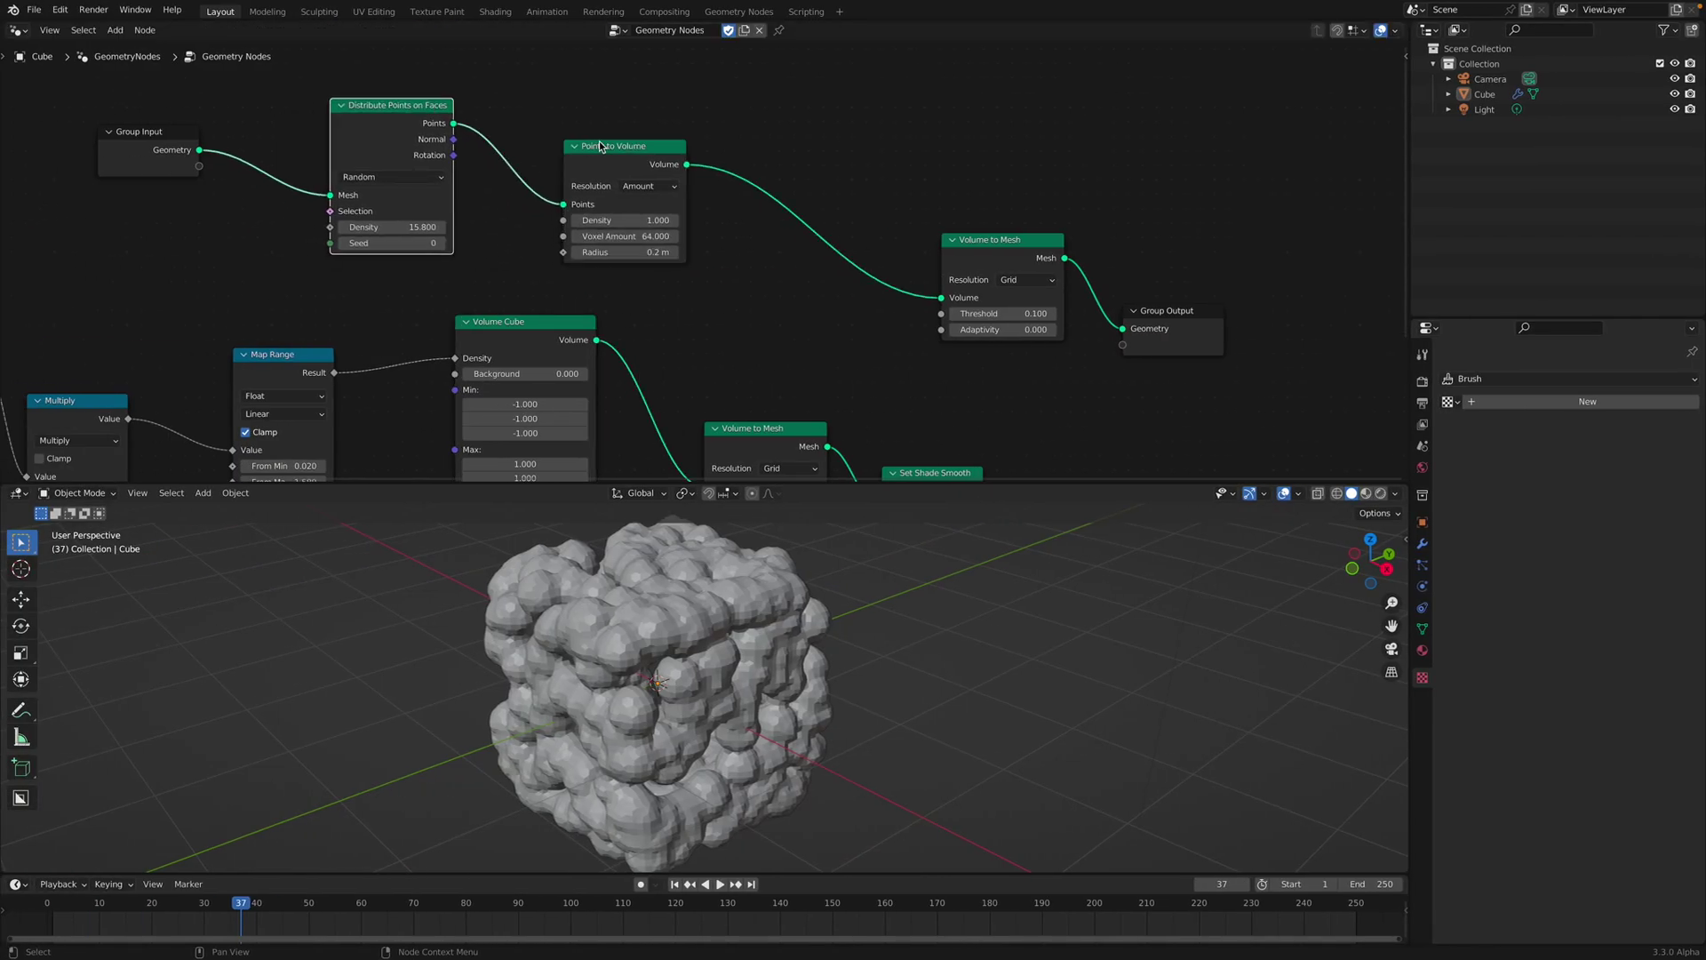
left_click_drag(599, 144, 621, 142)
middle_click_drag(871, 208, 787, 203)
left_click_drag(903, 236, 788, 147)
left_click_drag(1116, 322, 1124, 282)
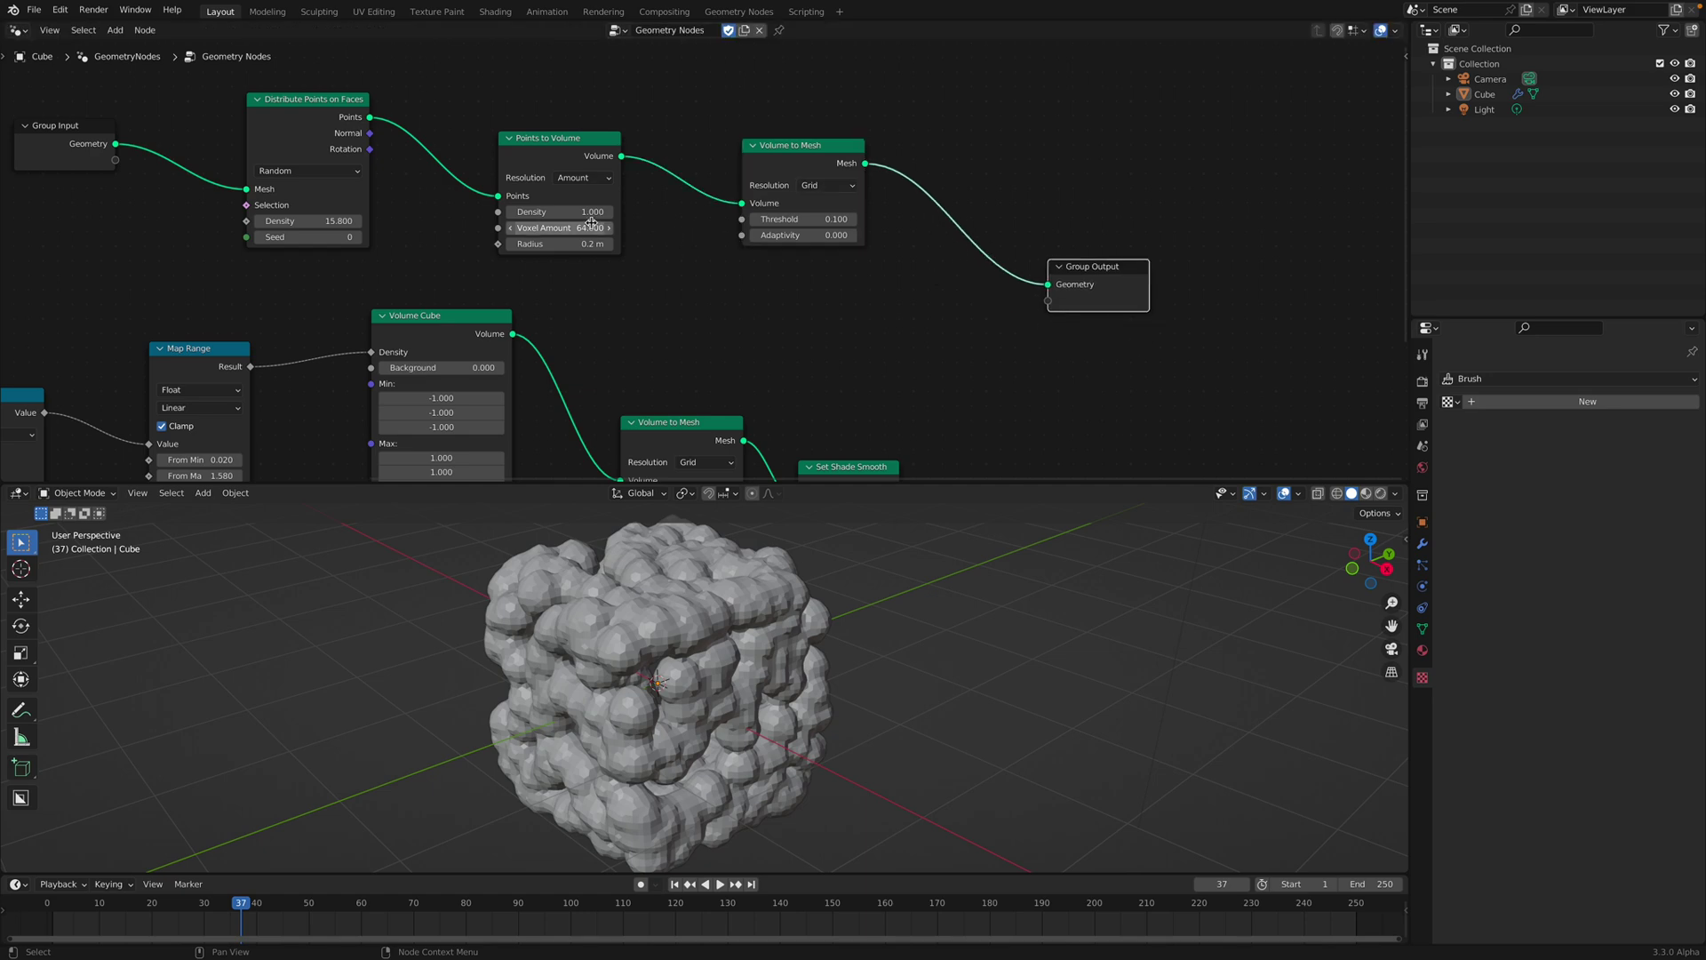
Step: Set the Points to Volume radius to 0.22 m and Distribute Points on Faces to density 23.3 and seed 56
left_click_drag(560, 244, 573, 244)
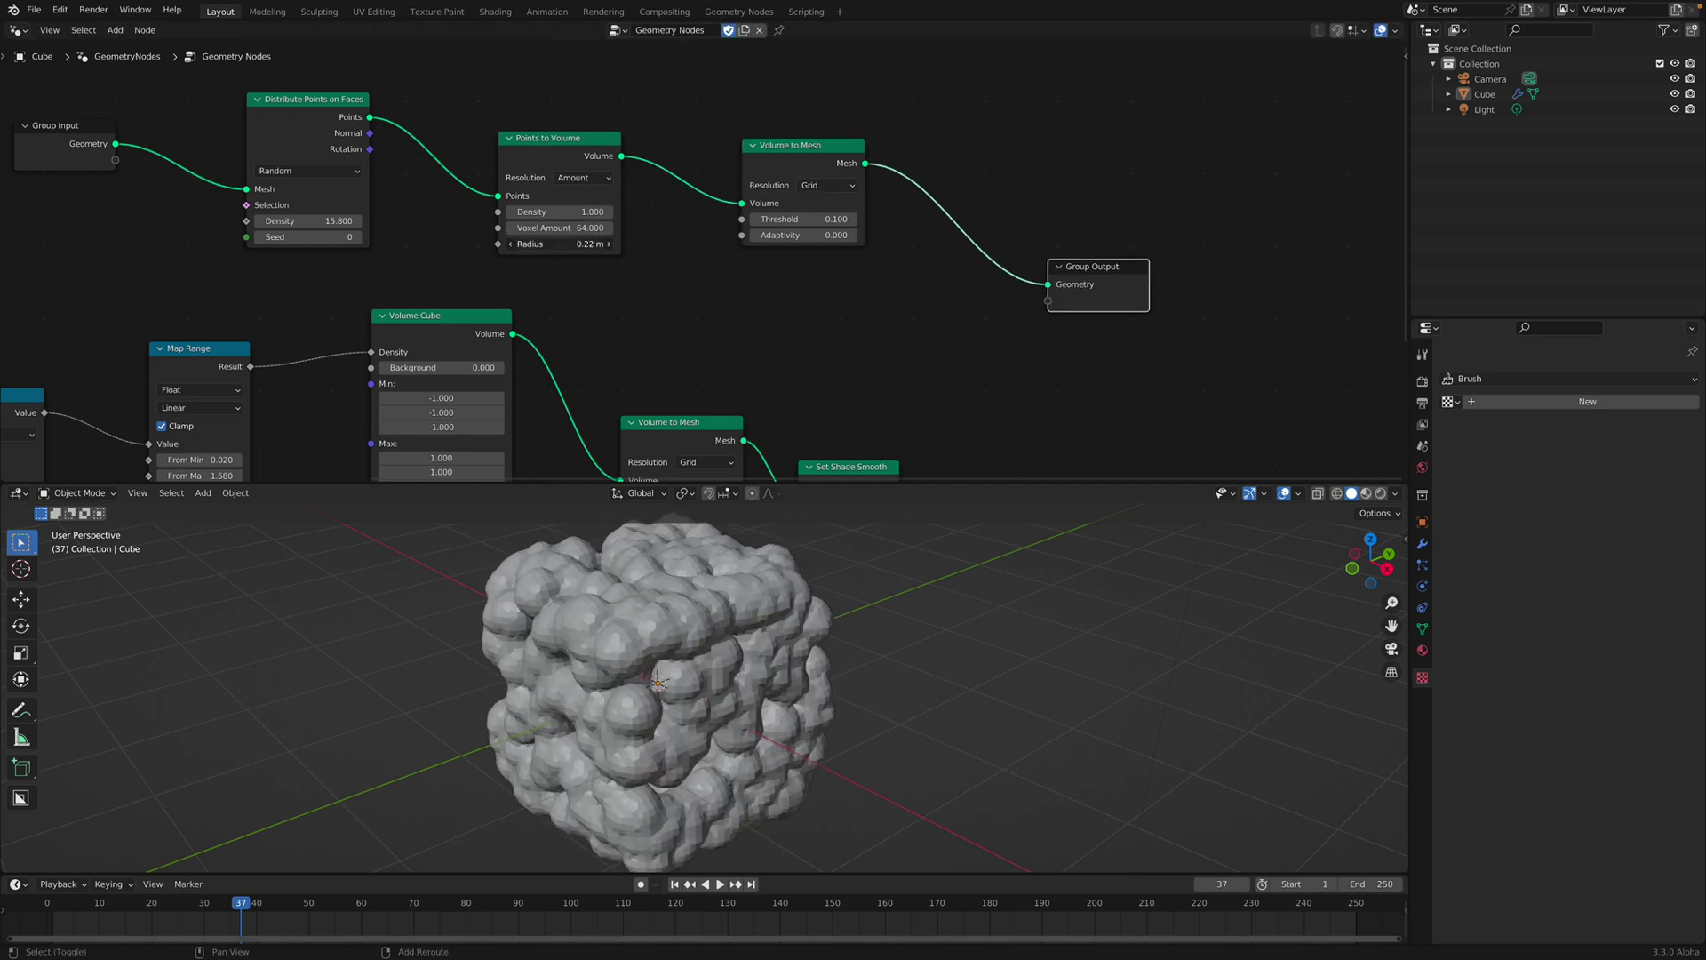
middle_click_drag(388, 211, 411, 214)
left_click_drag(326, 239, 399, 224)
left_click_drag(395, 114, 472, 95)
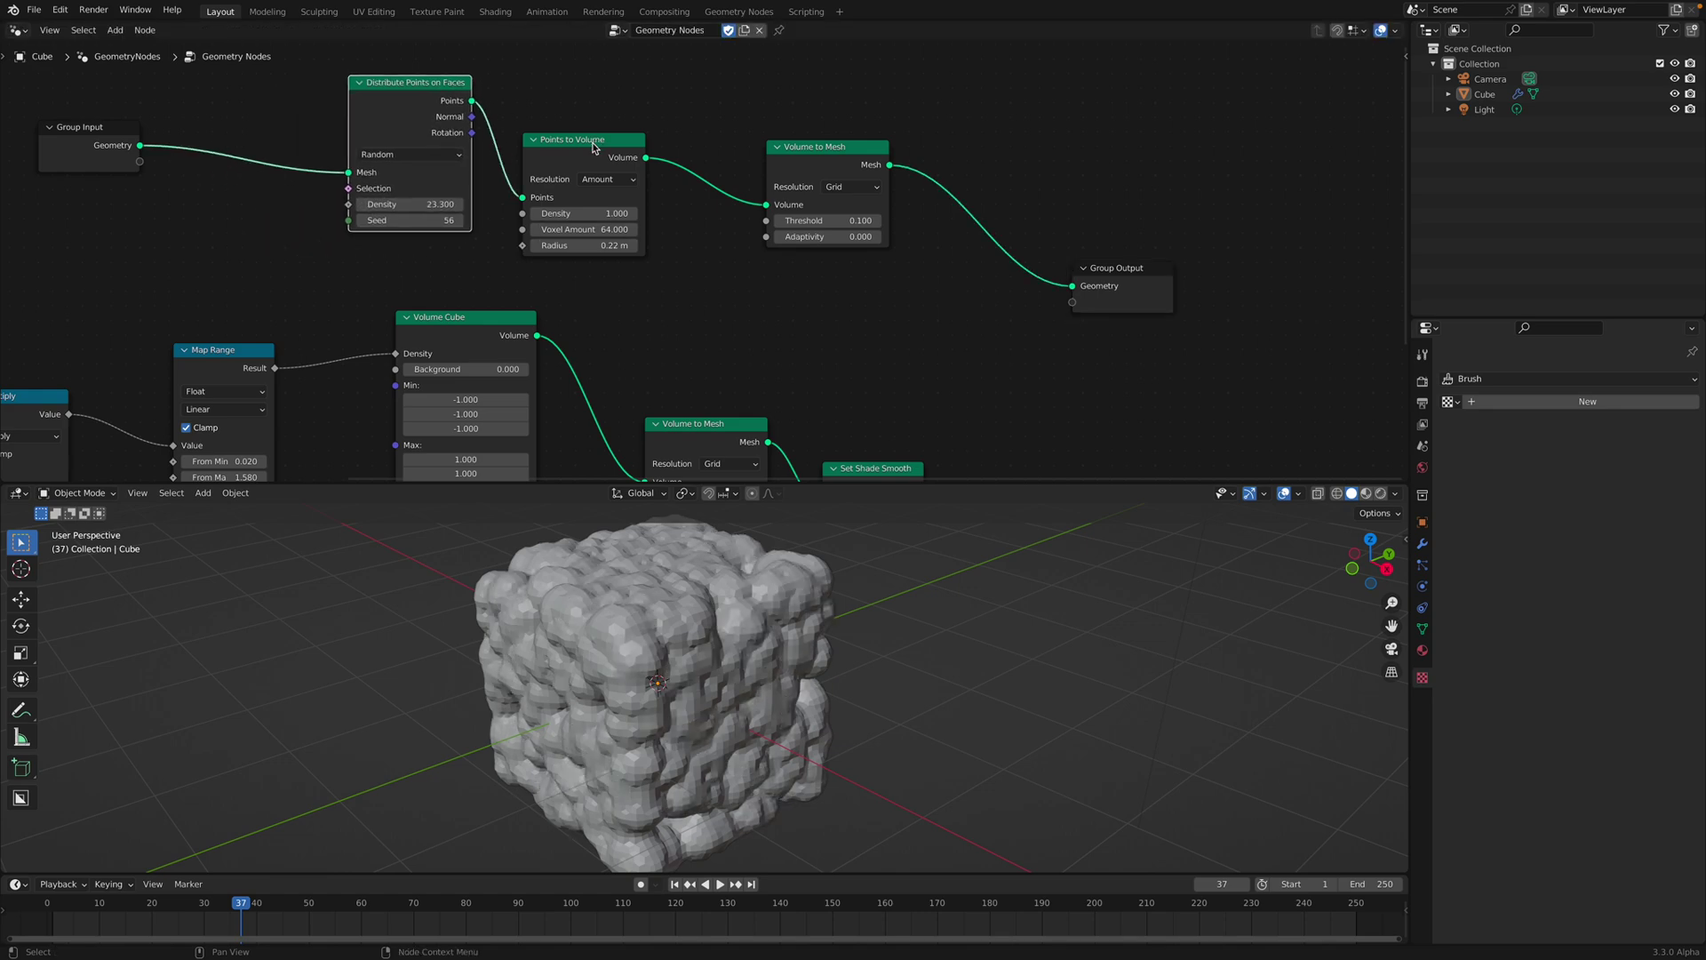
Step: Space the upper Volume to Mesh away from Points to Volume, and adjust the placement of Volume Cube and Distribute Points on Faces
left_click_drag(619, 158, 653, 145)
left_click_drag(780, 165, 888, 205)
middle_click_drag(543, 264, 519, 225)
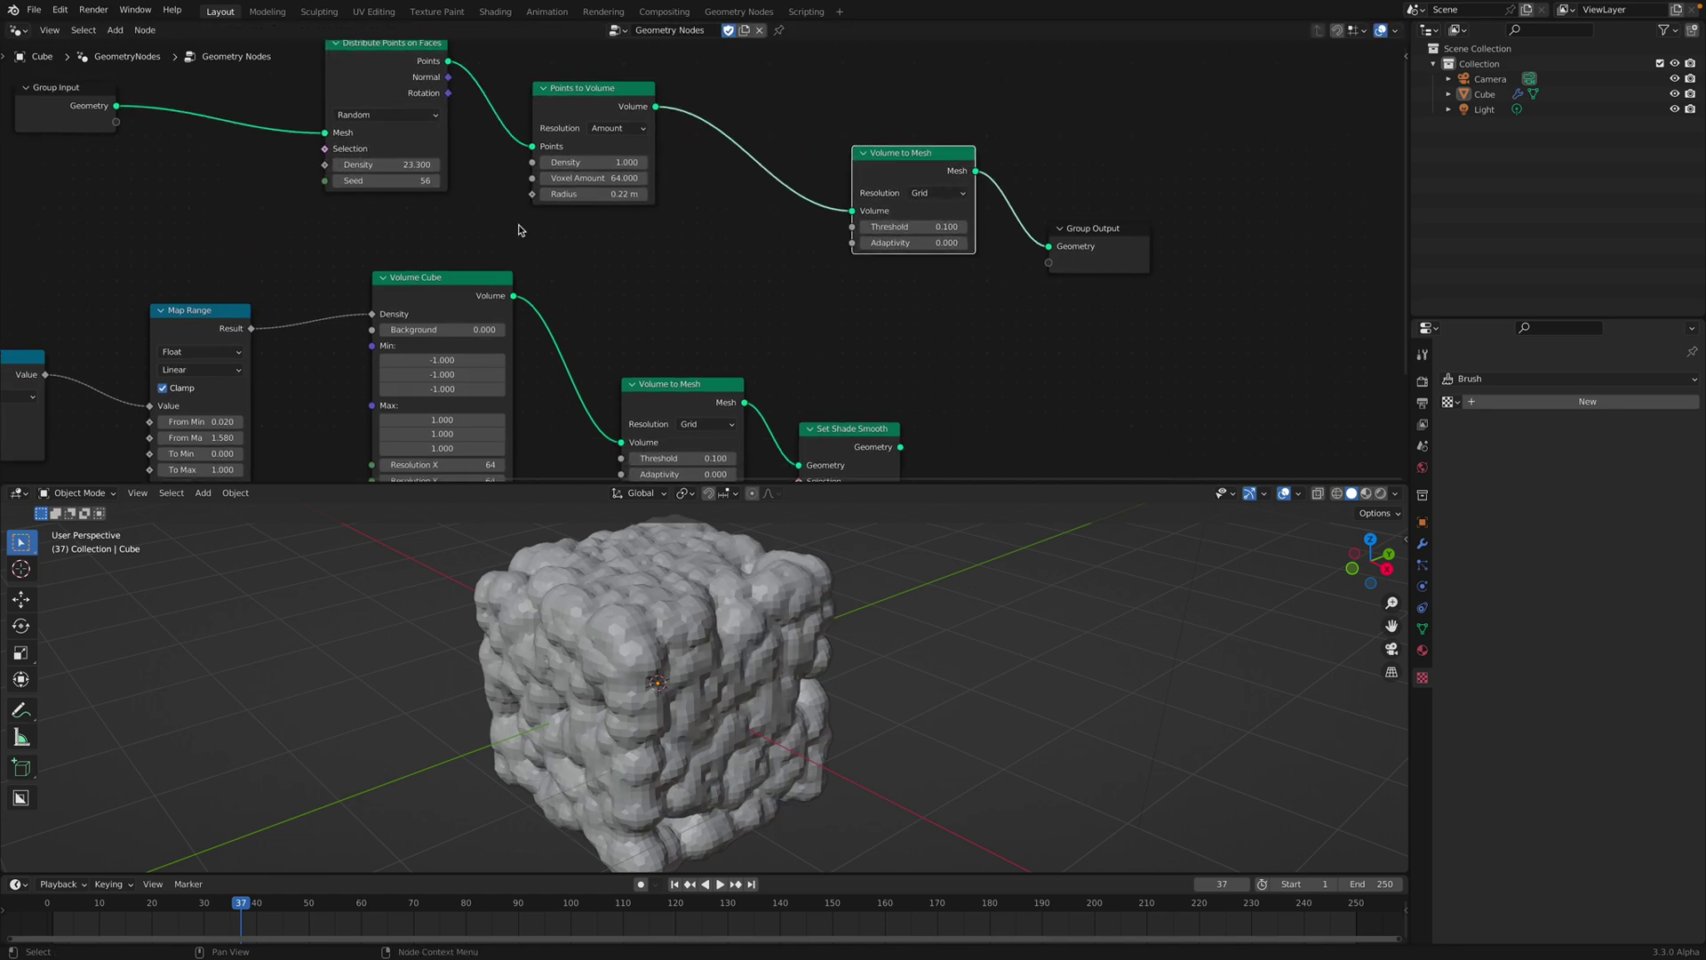
left_click_drag(476, 278, 506, 282)
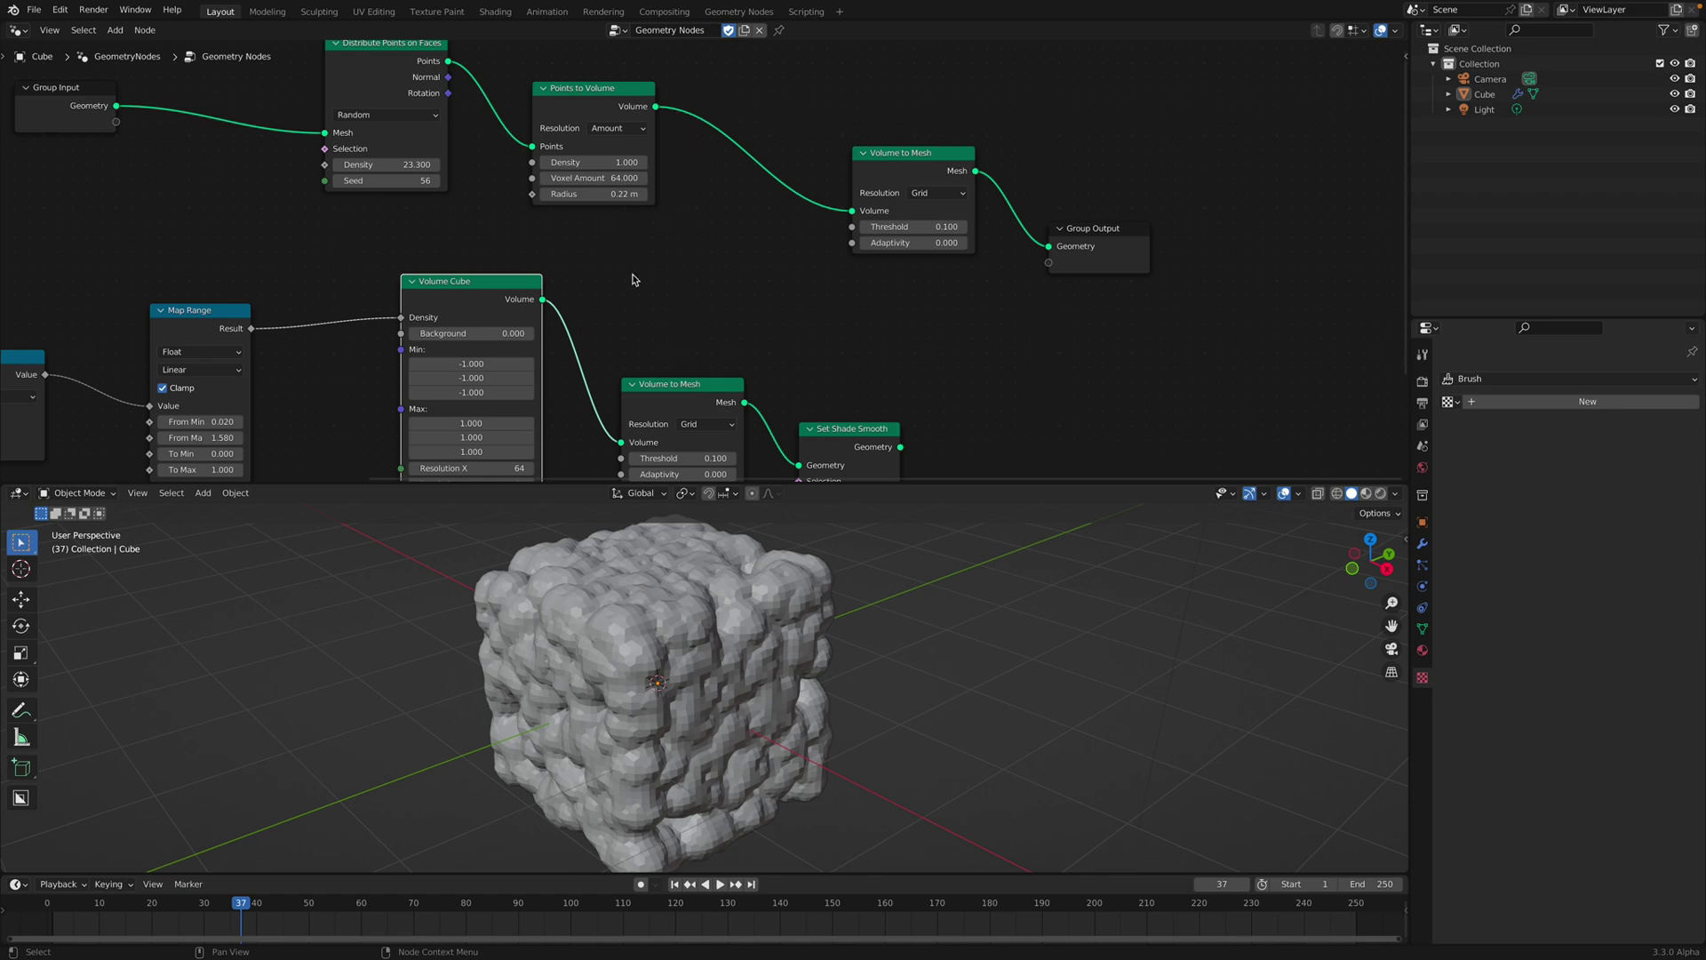
scroll(631, 280, "down", 2)
left_click_drag(405, 80, 374, 65)
left_click_drag(591, 159, 576, 140)
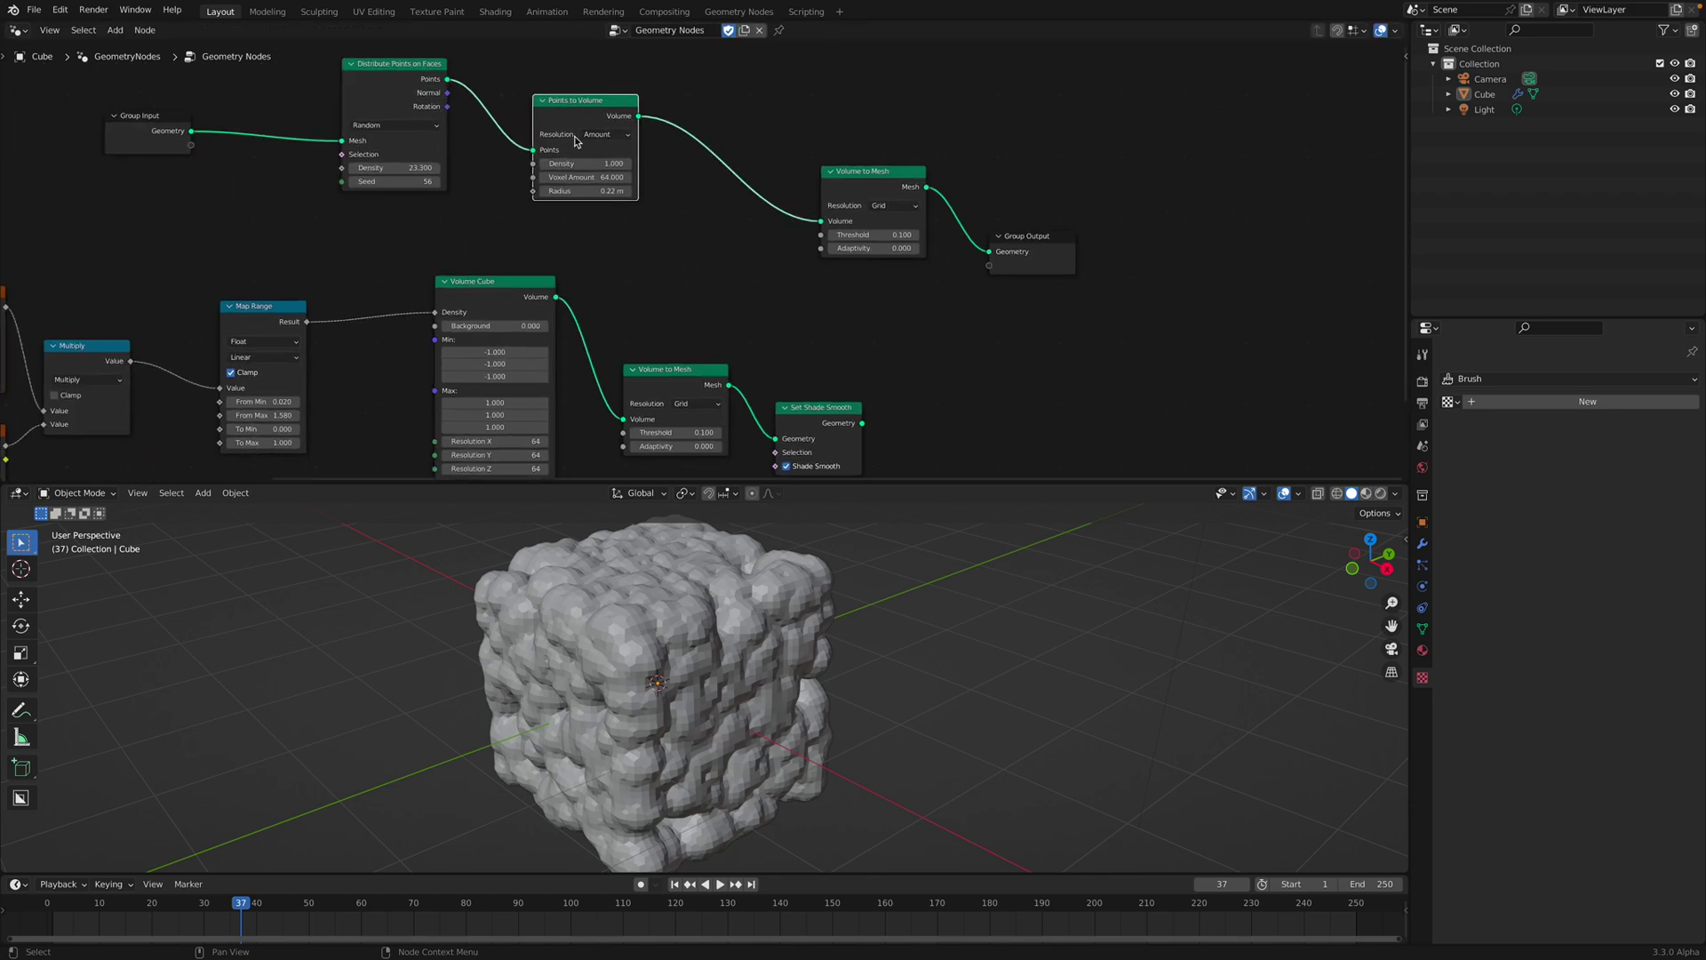
Step: Move the Volume Cube node up closer beneath the Points to Volume node
middle_click_drag(645, 246, 649, 298)
scroll(650, 296, "up", 1)
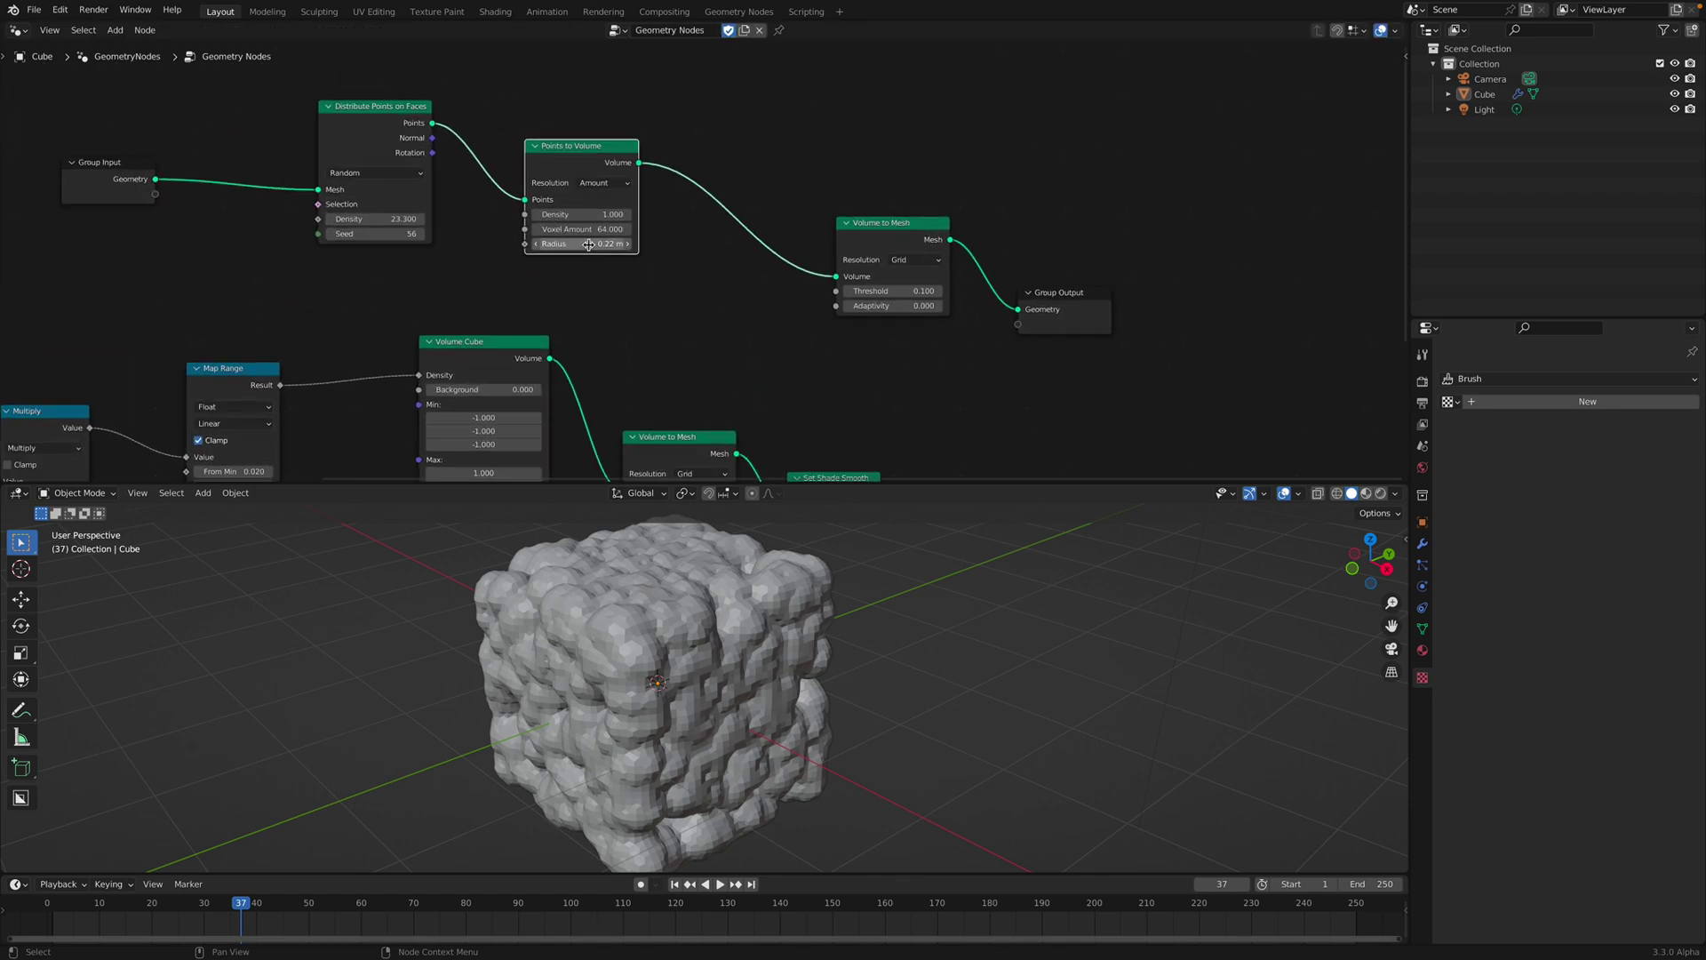
left_click_drag(582, 244, 569, 243, "shift")
middle_click_drag(587, 301, 567, 243)
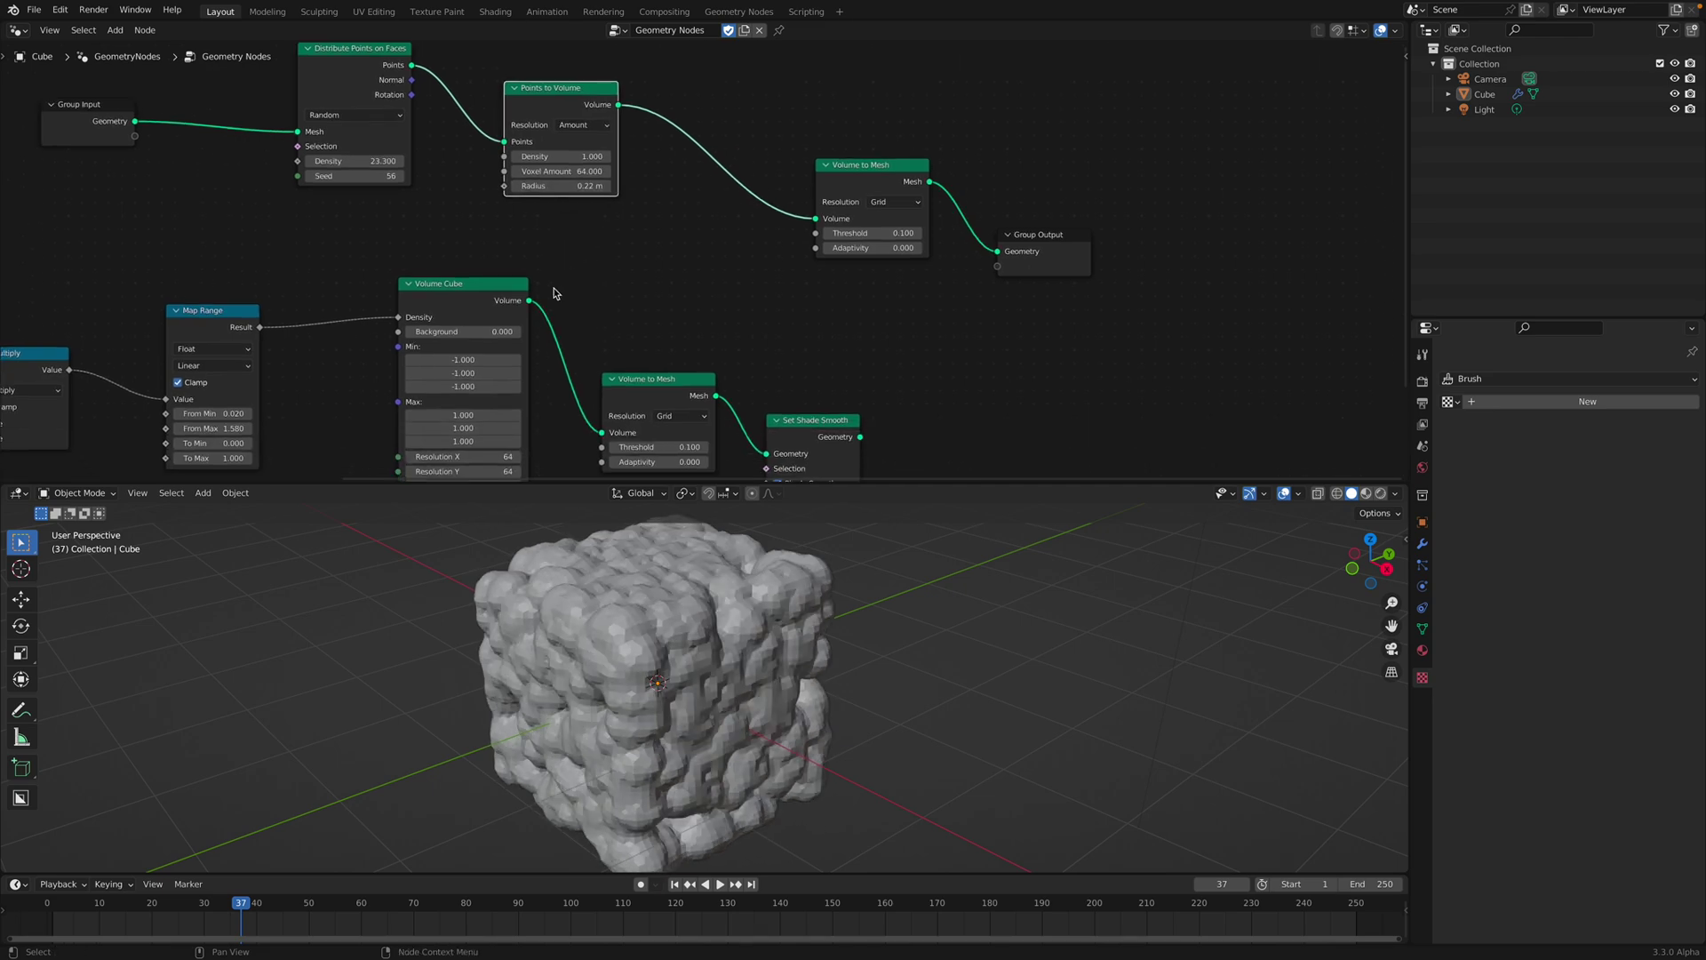
left_click_drag(499, 289, 484, 263)
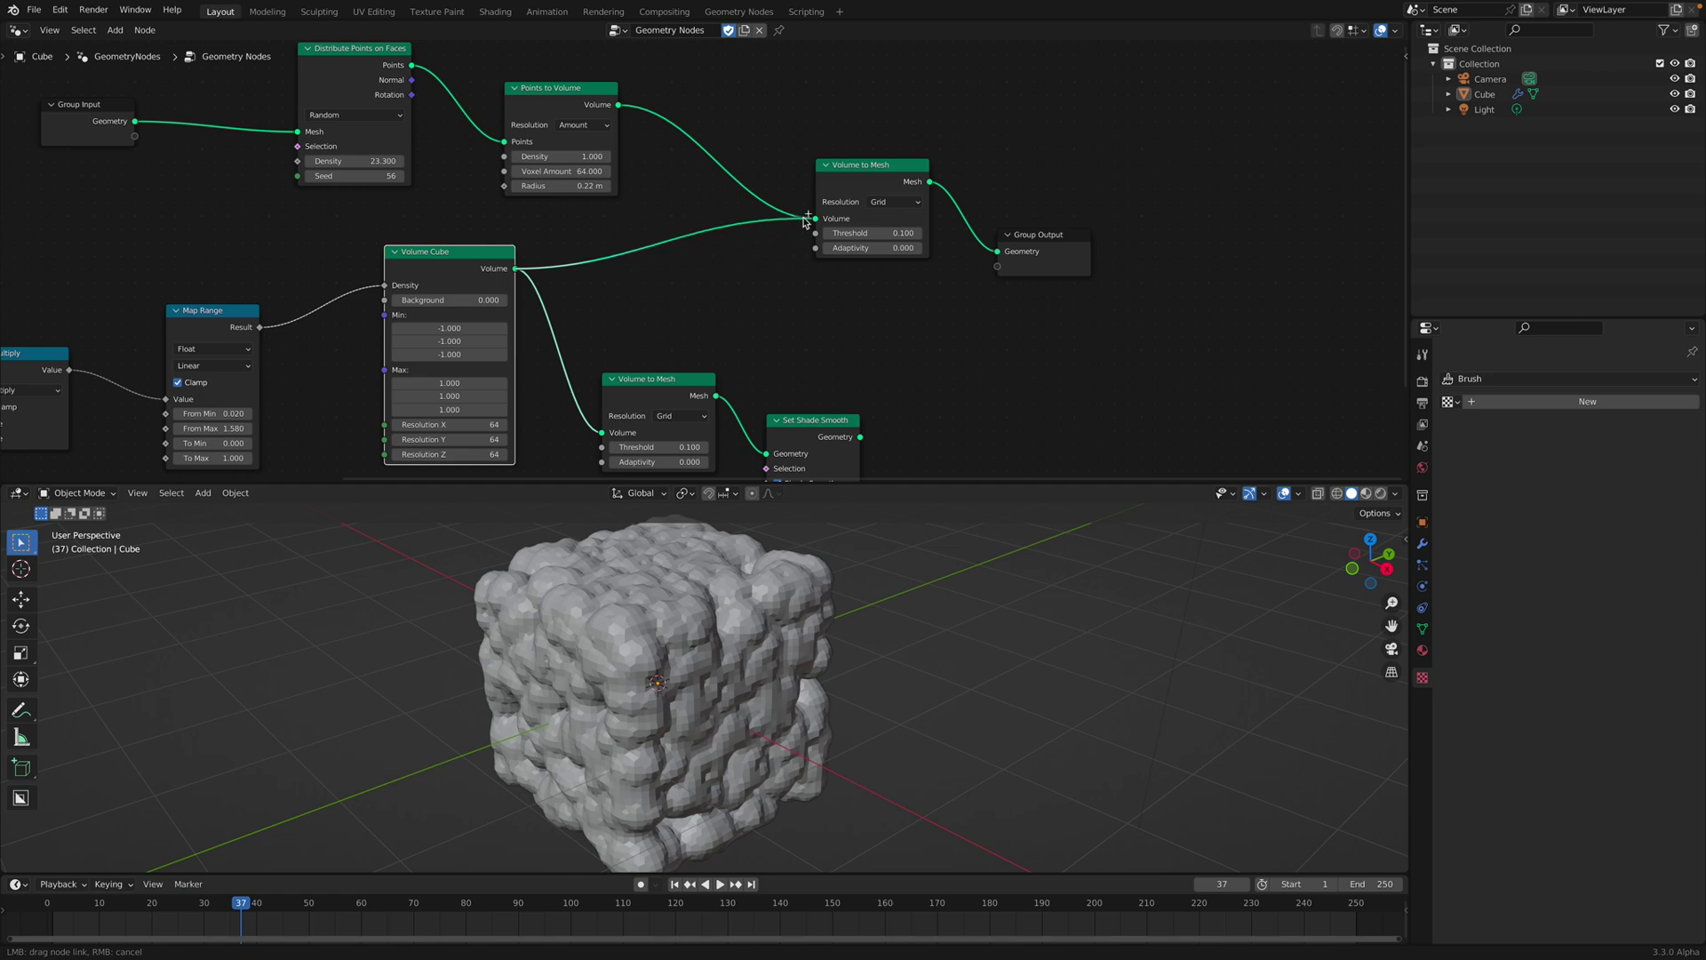
Step: Connect Volume Cube's Volume output to the upper Volume to Mesh node, and move that node and Group Output closer
left_click_drag(805, 222, 804, 222)
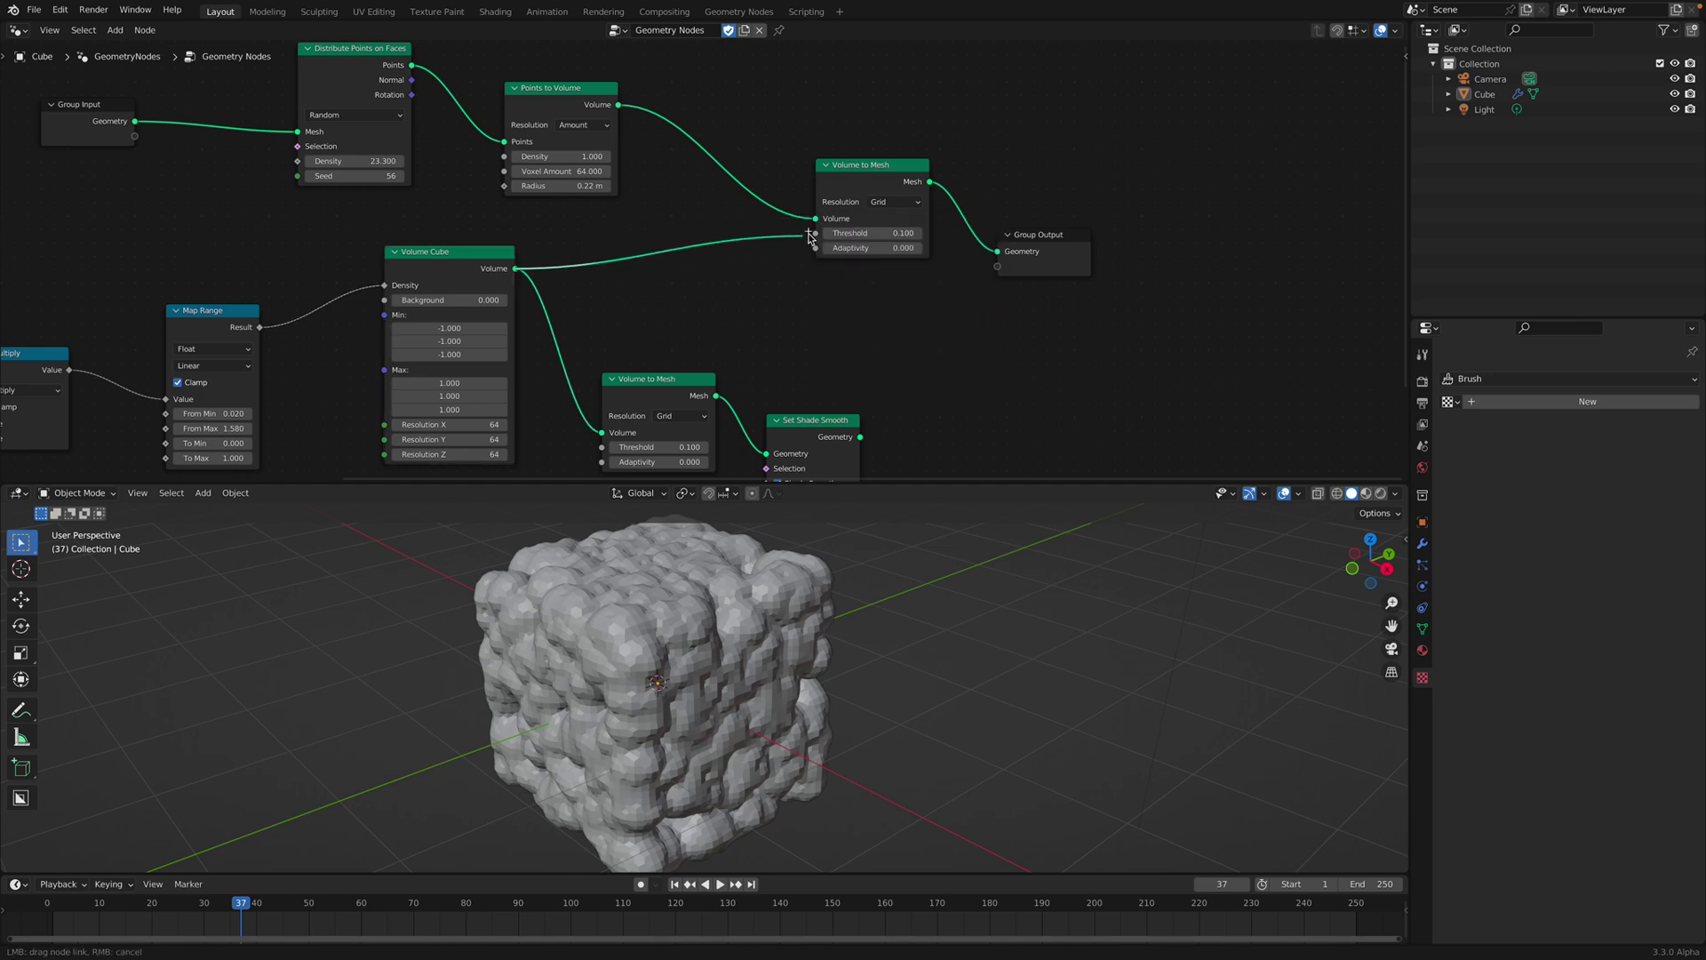
left_click_drag(827, 218, 827, 218)
left_click_drag(862, 184, 790, 177)
left_click_drag(1030, 248, 1008, 233)
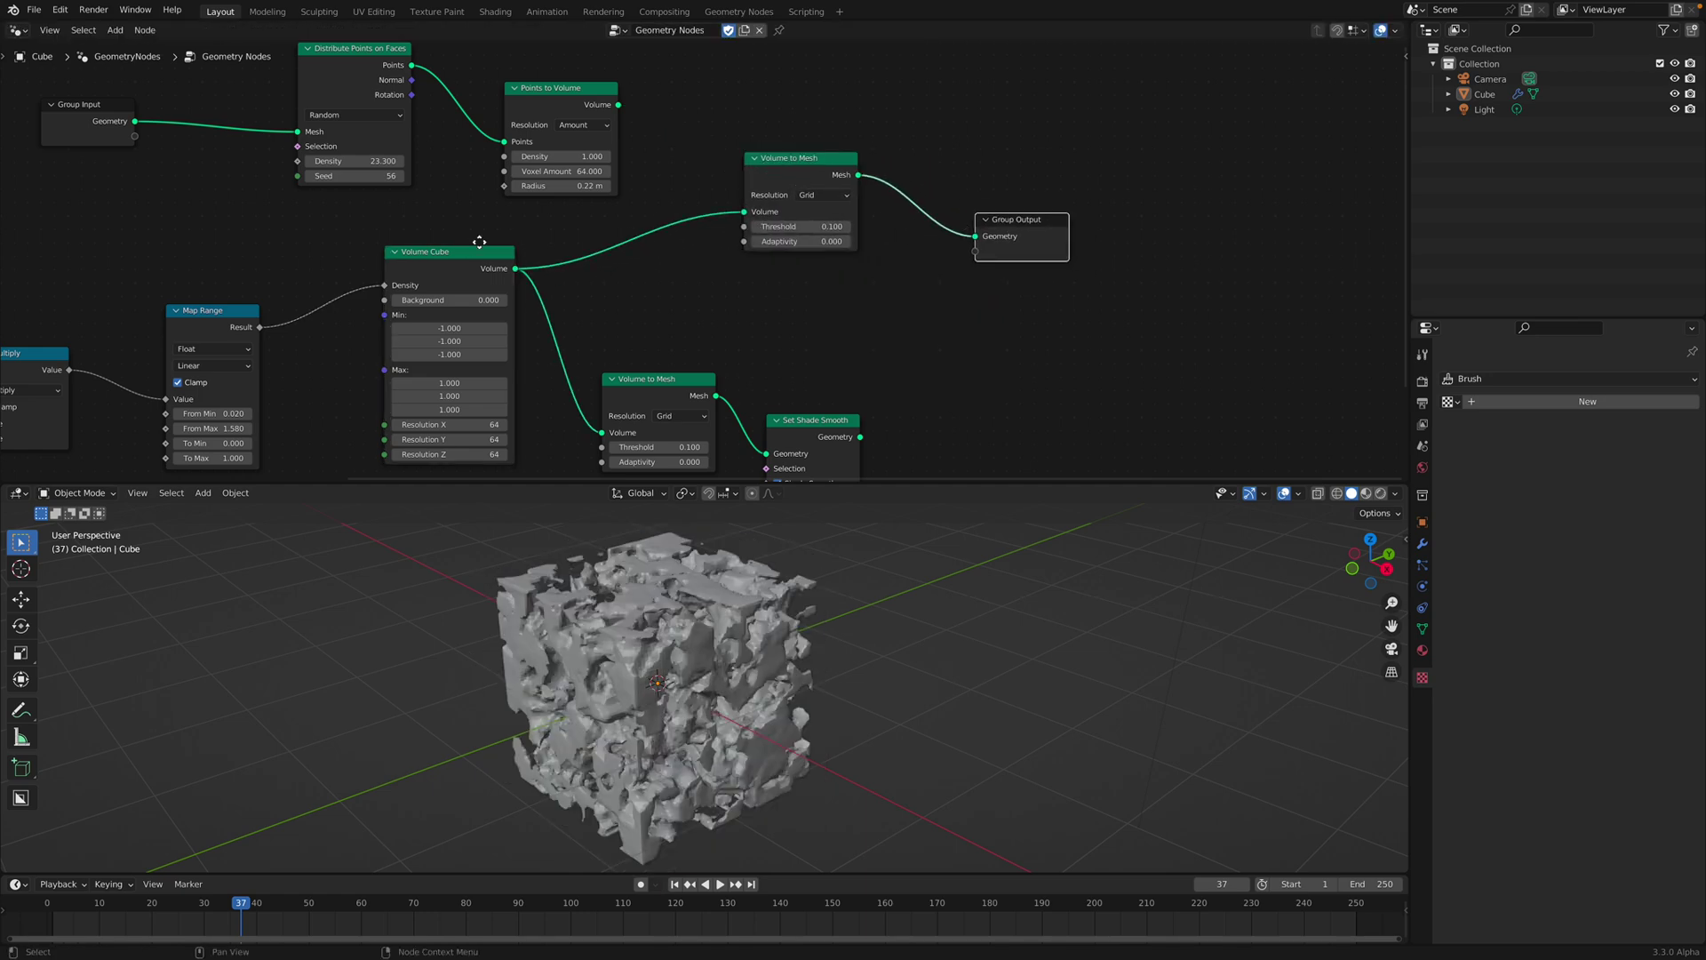
Step: Disconnect Map Range from Volume Cube's Density to compare the plain cube, and reconnect it
scroll(582, 248, "up", 2)
middle_click_drag(477, 266, 606, 226)
scroll(576, 242, "up", 1)
left_click(571, 242)
scroll(606, 226, "down", 2)
mouse_move(613, 578)
middle_mouse_down()
mouse_move(618, 604)
mouse_move(615, 547)
middle_mouse_up()
left_click_drag(546, 236, 480, 258)
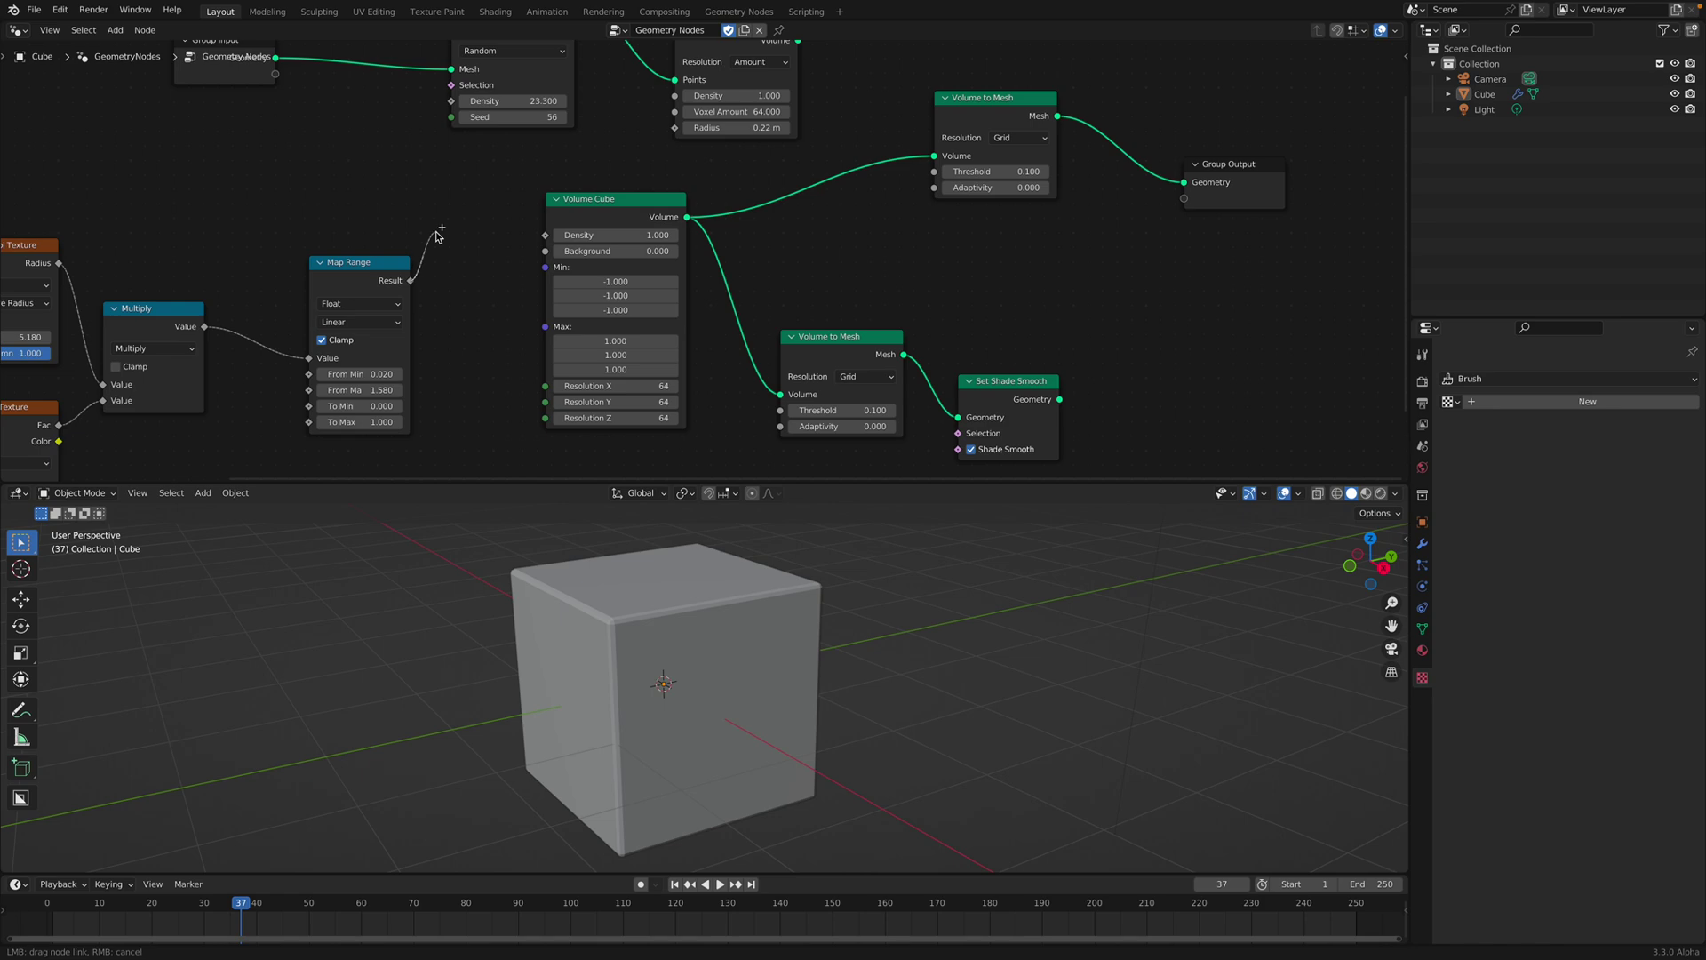
left_click_drag(544, 238, 545, 237)
Step: Save the file and set the Voronoi Texture's scale to 6.98
middle_click_drag(516, 233, 561, 220)
middle_click_drag(626, 604, 673, 608)
middle_click_drag(407, 266, 549, 242)
key("ctrl+s")
middle_click_drag(548, 319, 626, 303)
left_click_drag(267, 285, 364, 285)
Step: Try the Voronoi Texture in 4D with a different W value, and return it to 3D
left_click(268, 232)
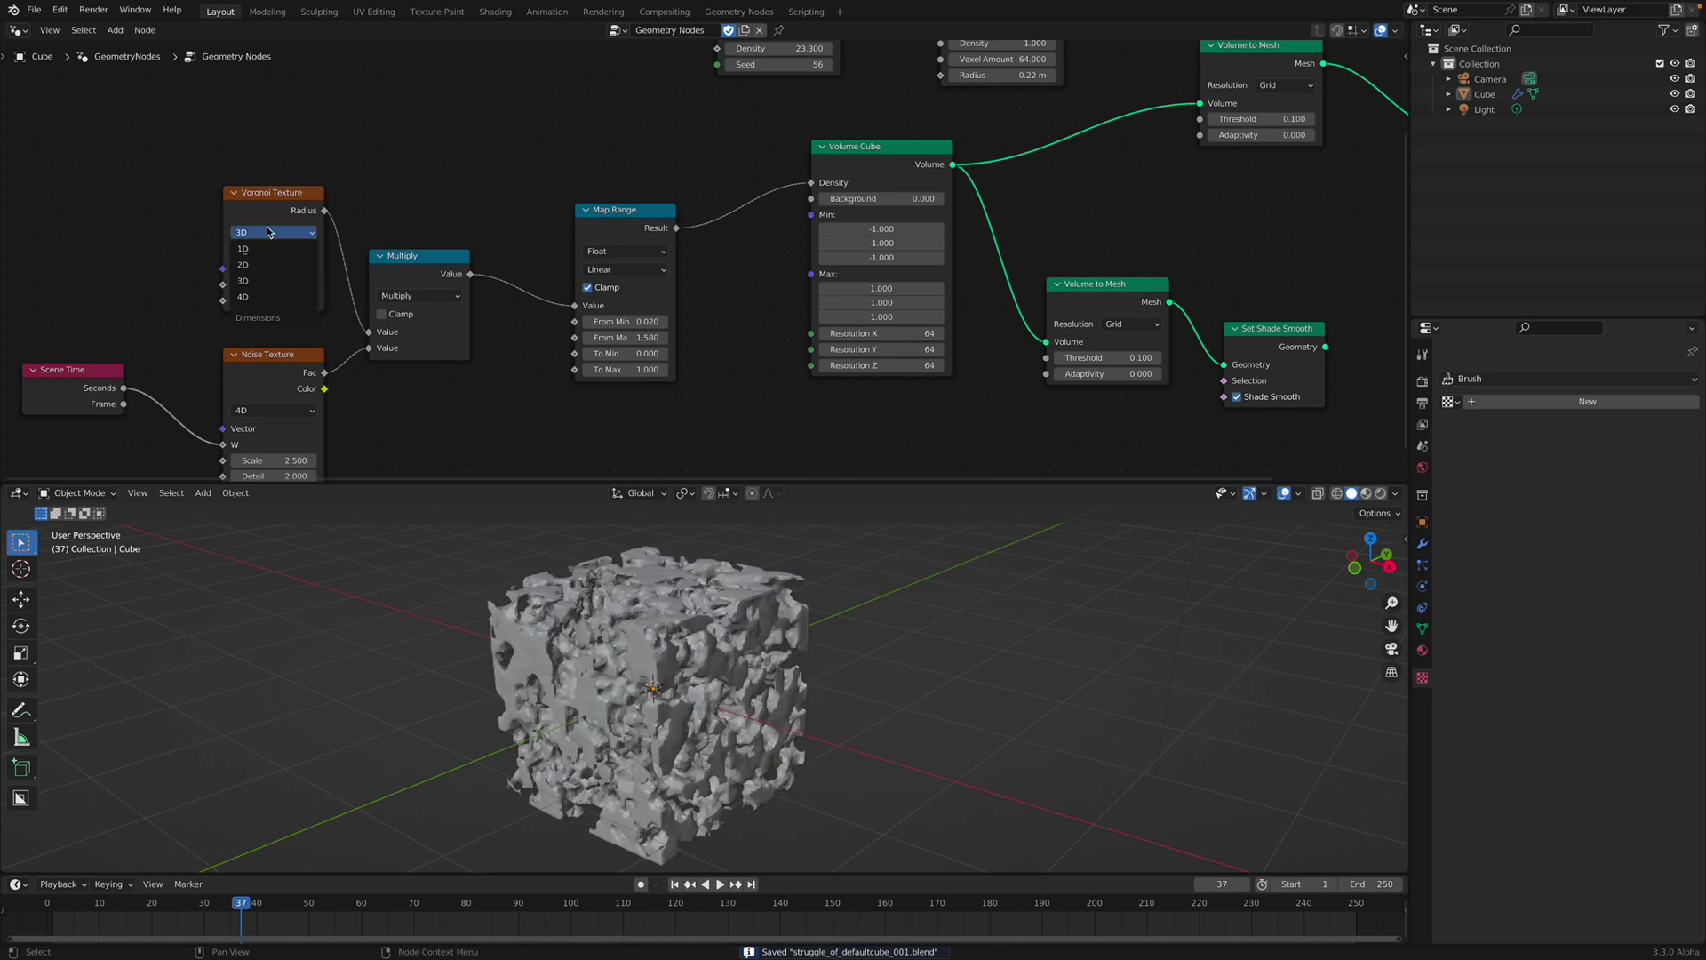
left_click(258, 297)
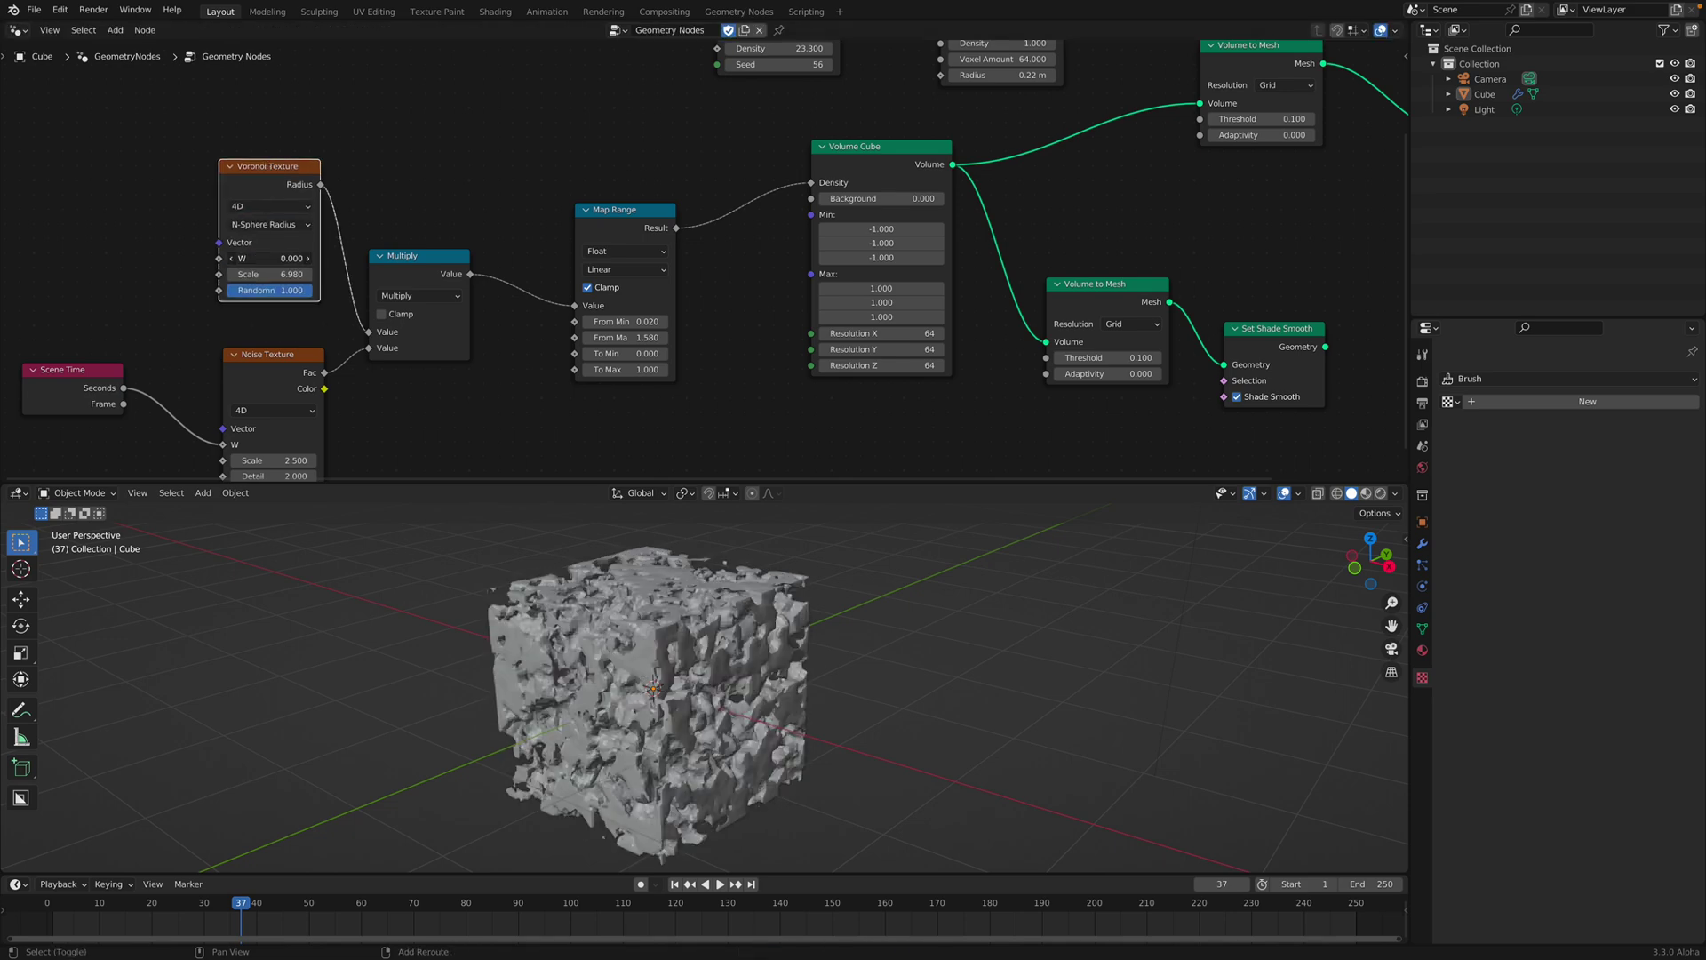
left_click_drag(271, 258, 364, 258)
left_click(261, 207)
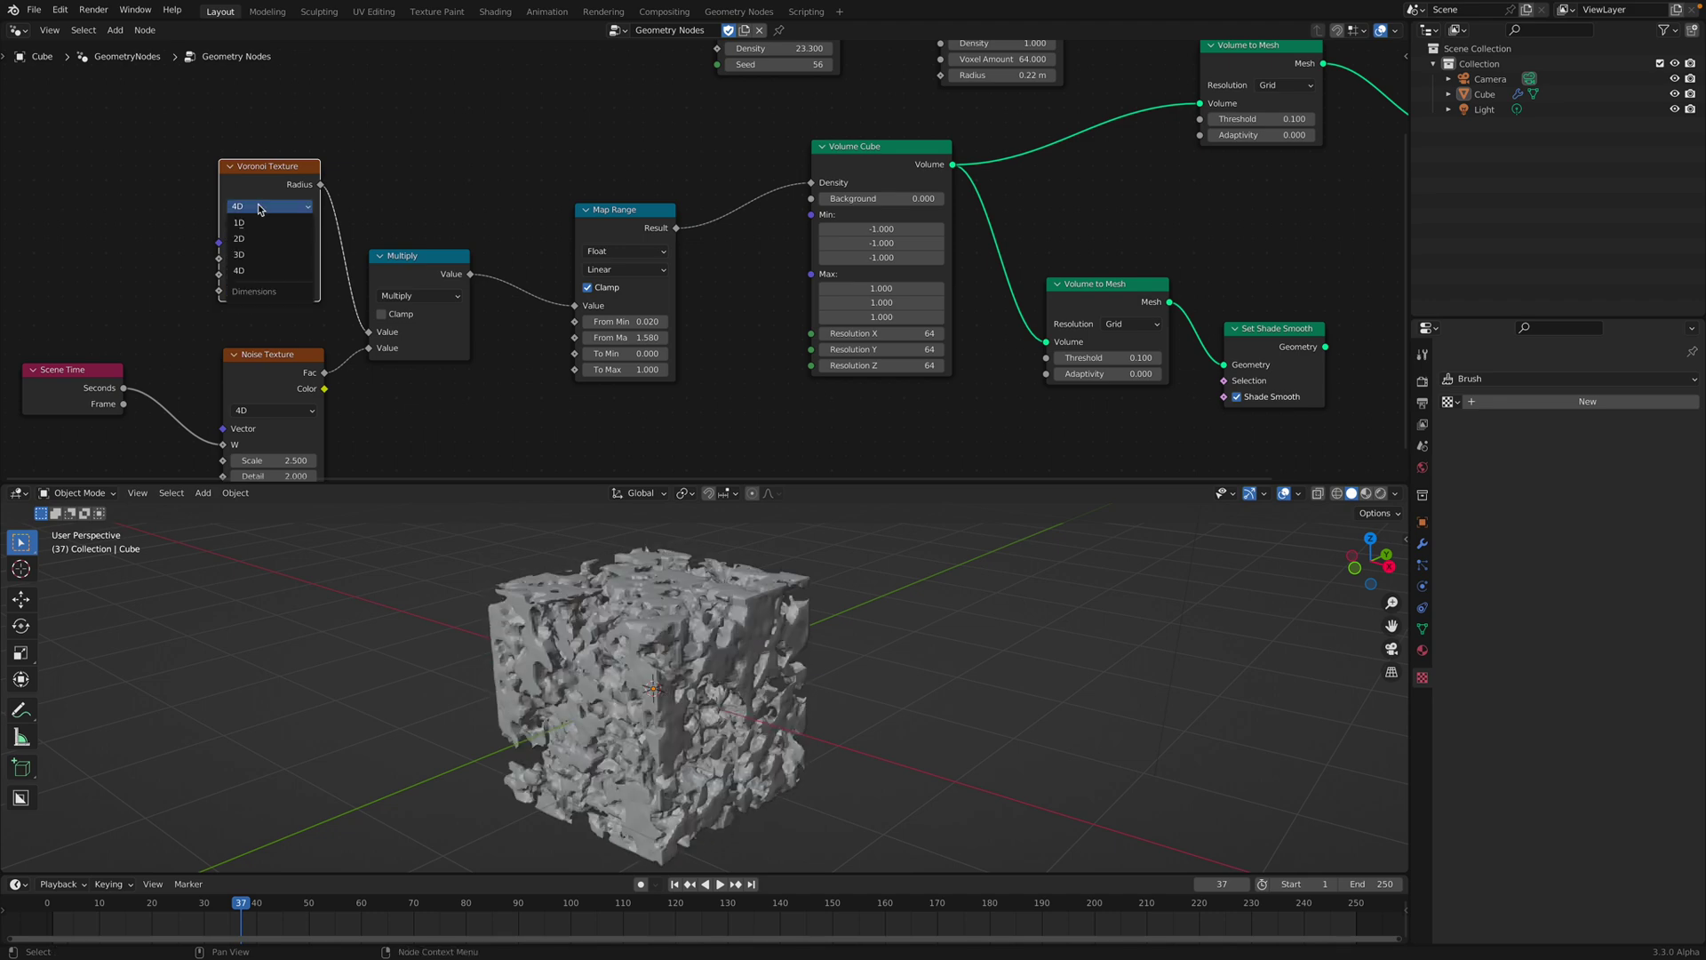
left_click(266, 255)
Step: Add a Position node ahead of the Voronoi Texture, leaving space between the two
scroll(256, 193, "up", 1)
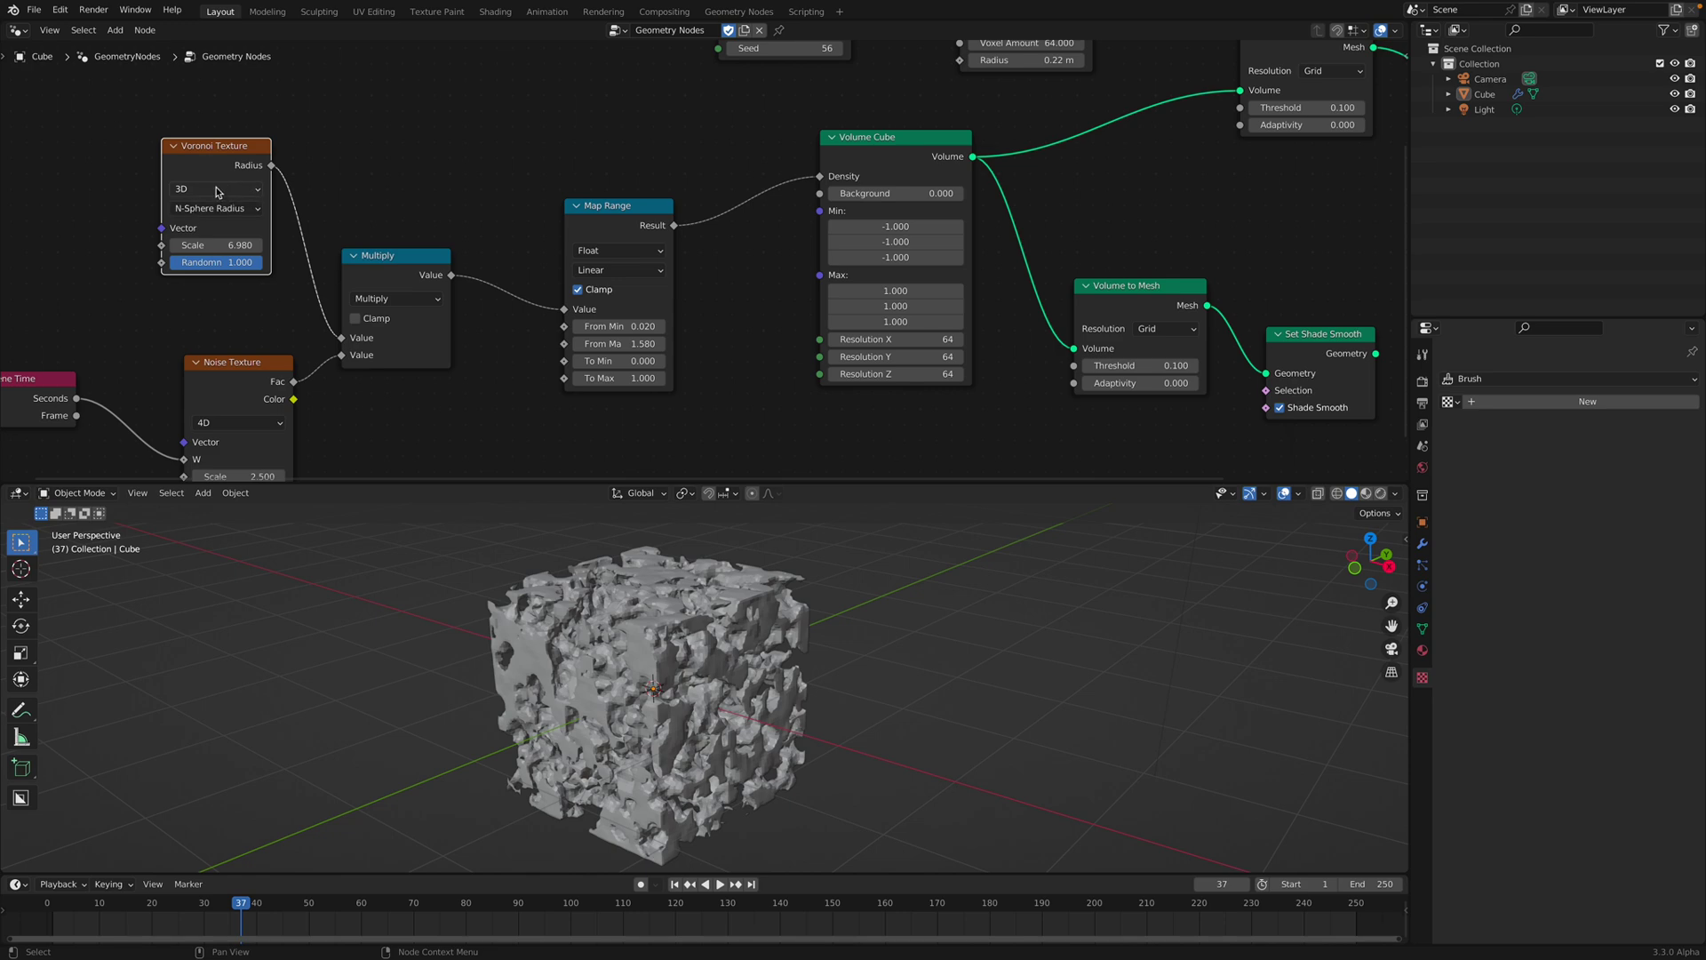
left_click(212, 154)
middle_click_drag(206, 158, 455, 193)
key("shift+a")
type("spo")
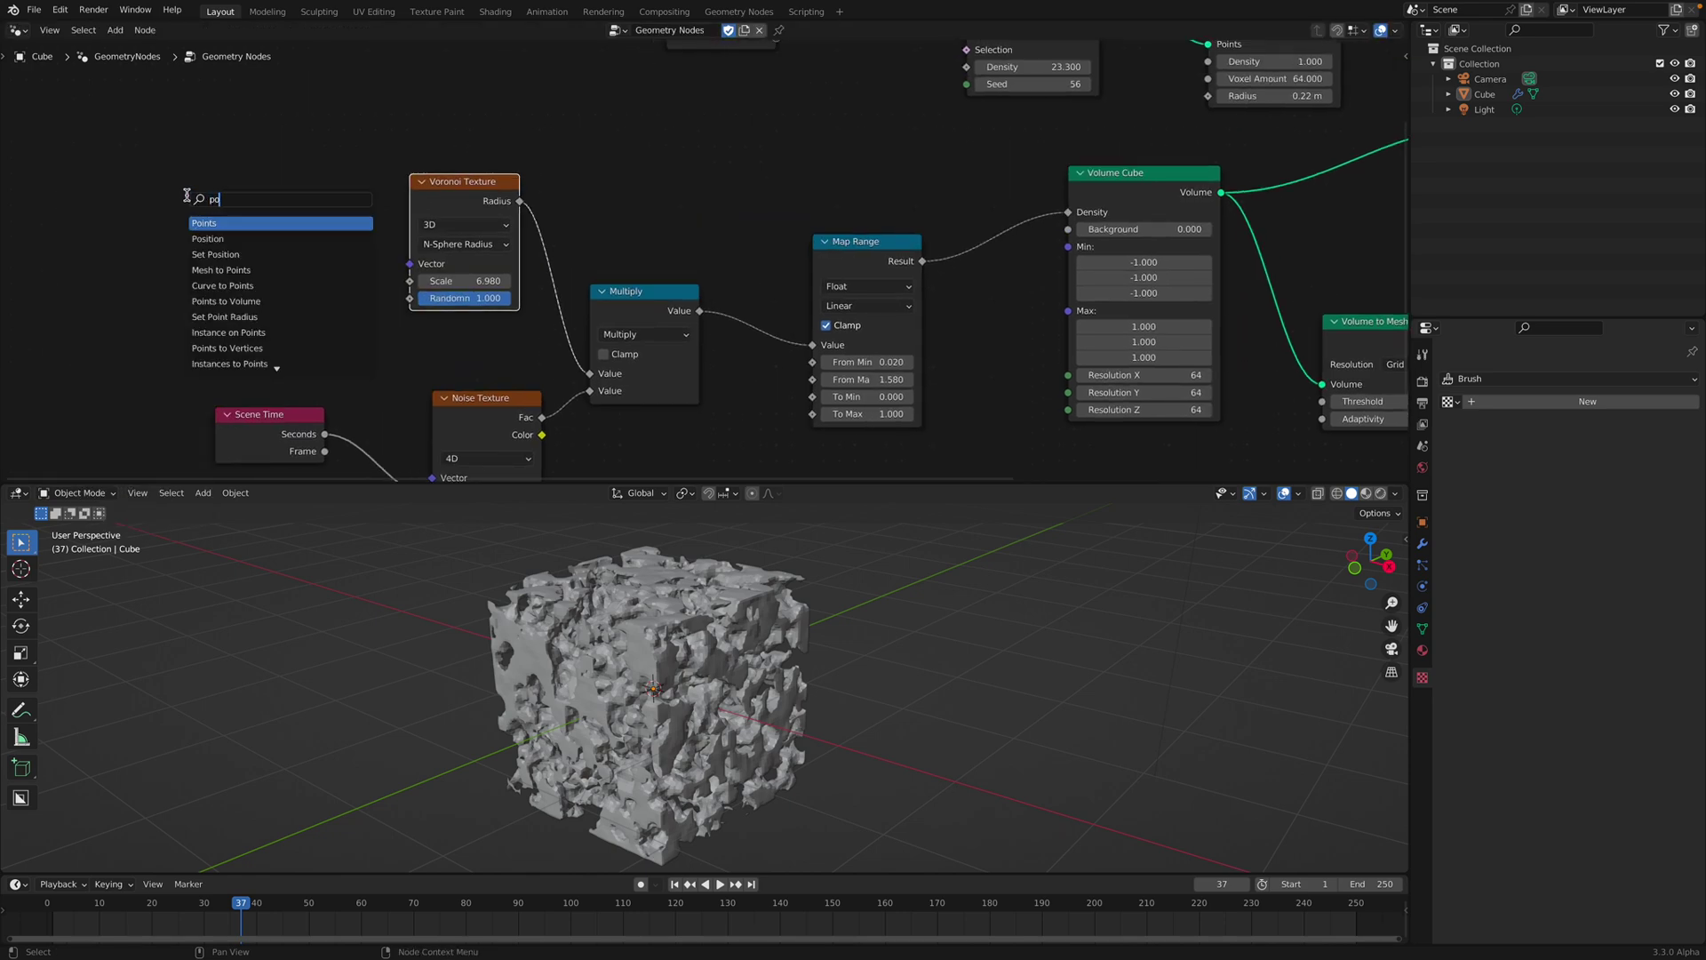
key("Return")
left_click(191, 238)
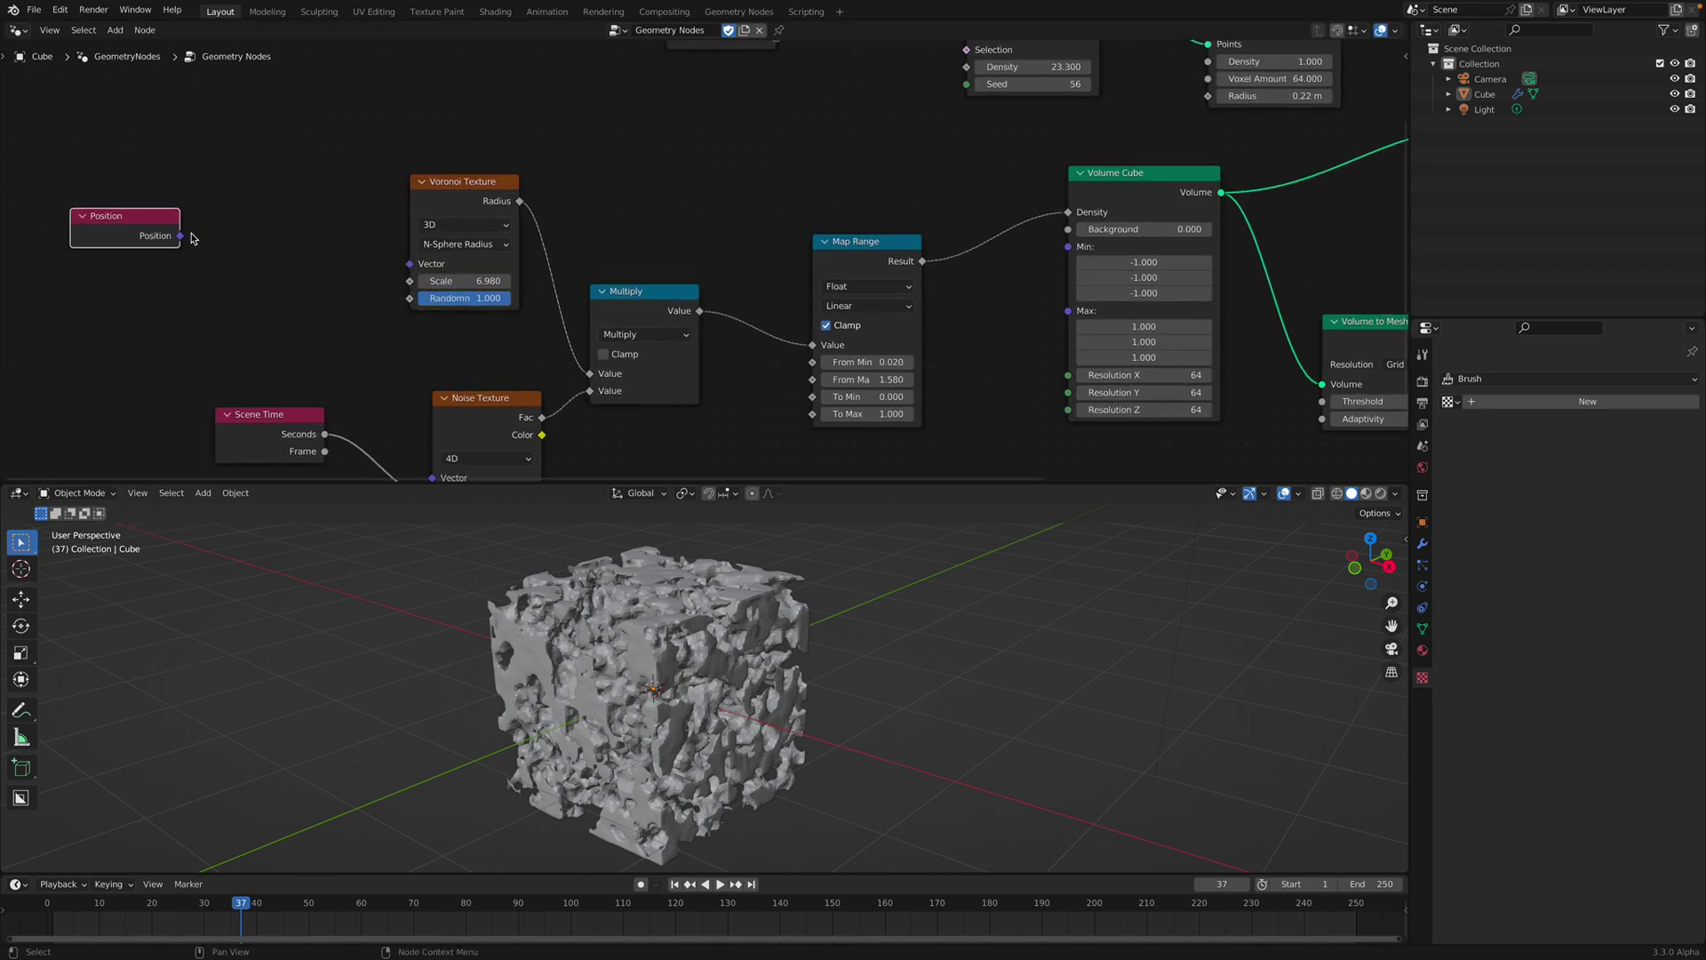
Step: Insert a Vector Math node set to Add between Position and the Voronoi Texture's Vector input
key("shift+a")
type("svec")
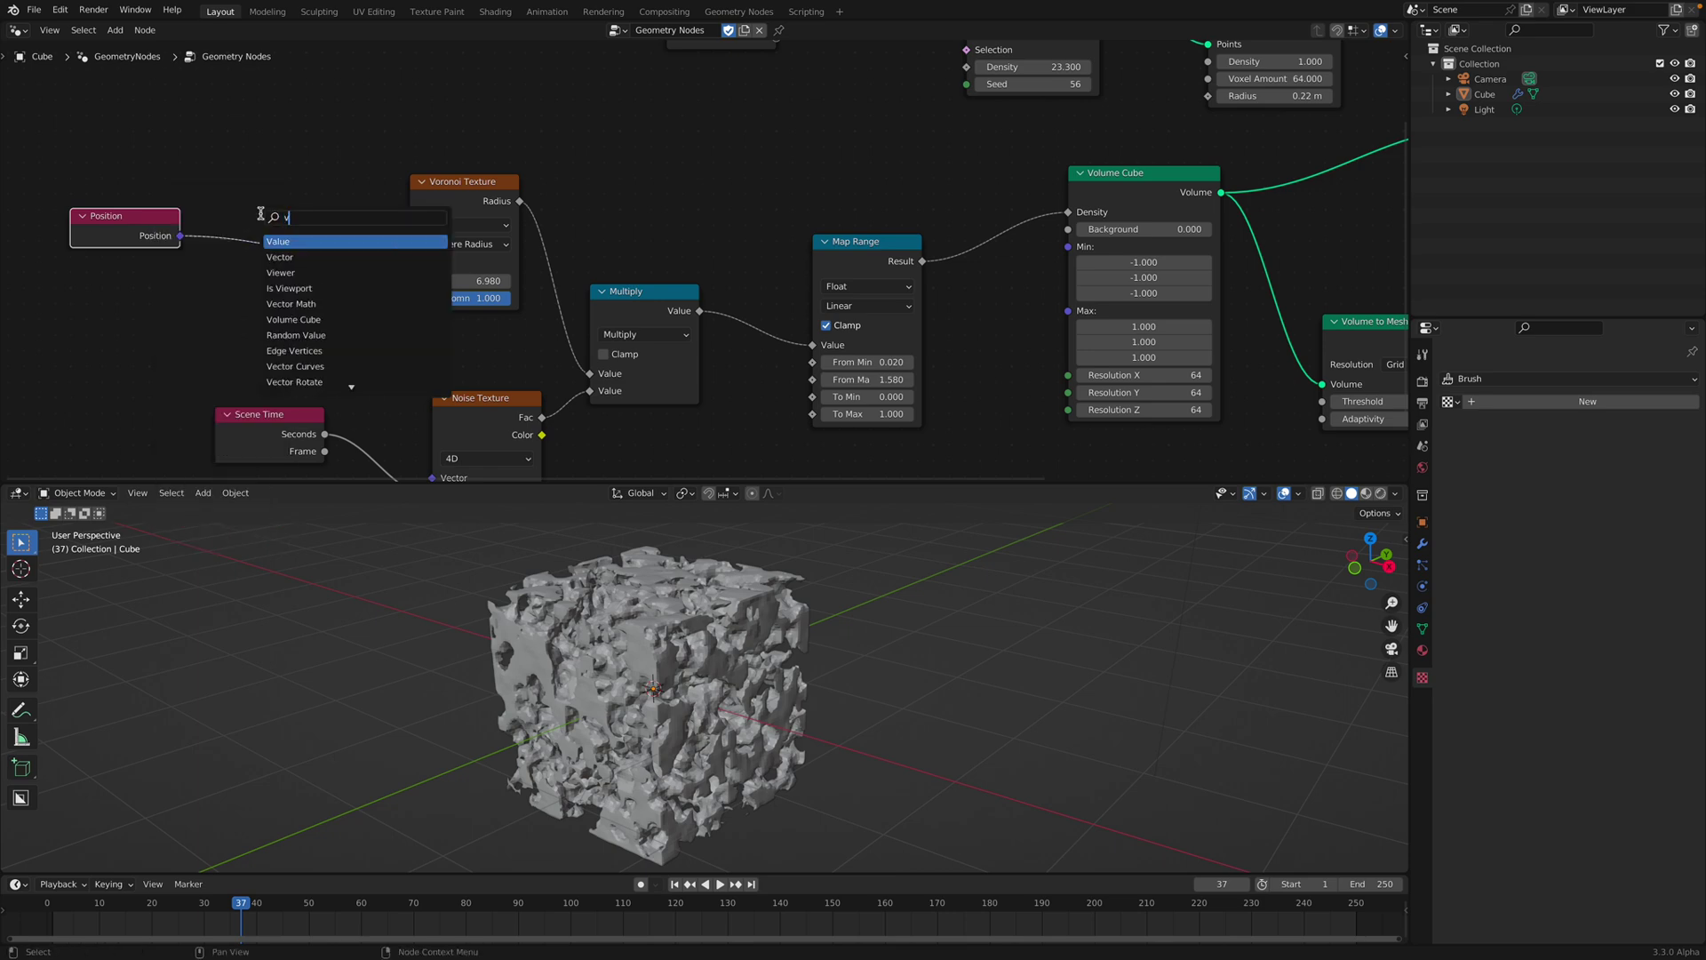
left_click(278, 253)
left_click(277, 249)
left_click_drag(303, 236, 297, 218)
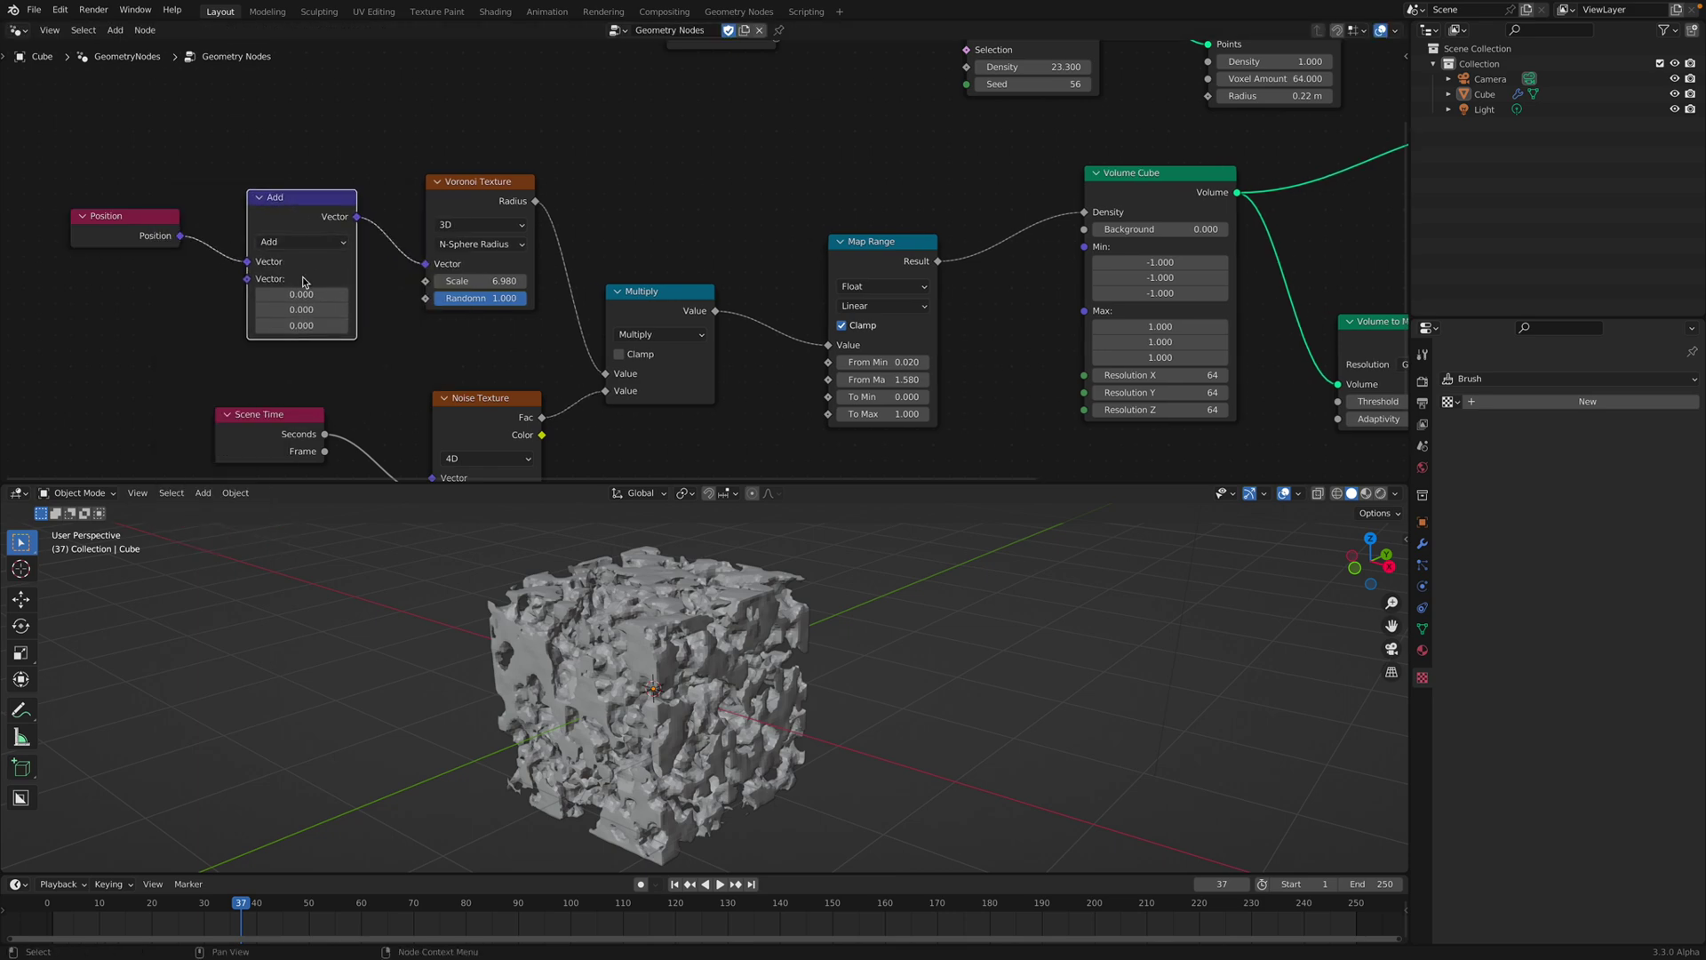
Step: Offset the Voronoi coordinates by setting the Add node's vector to 1.32, 1.66 and -1.6, and save the file
left_click_drag(297, 294, 445, 294)
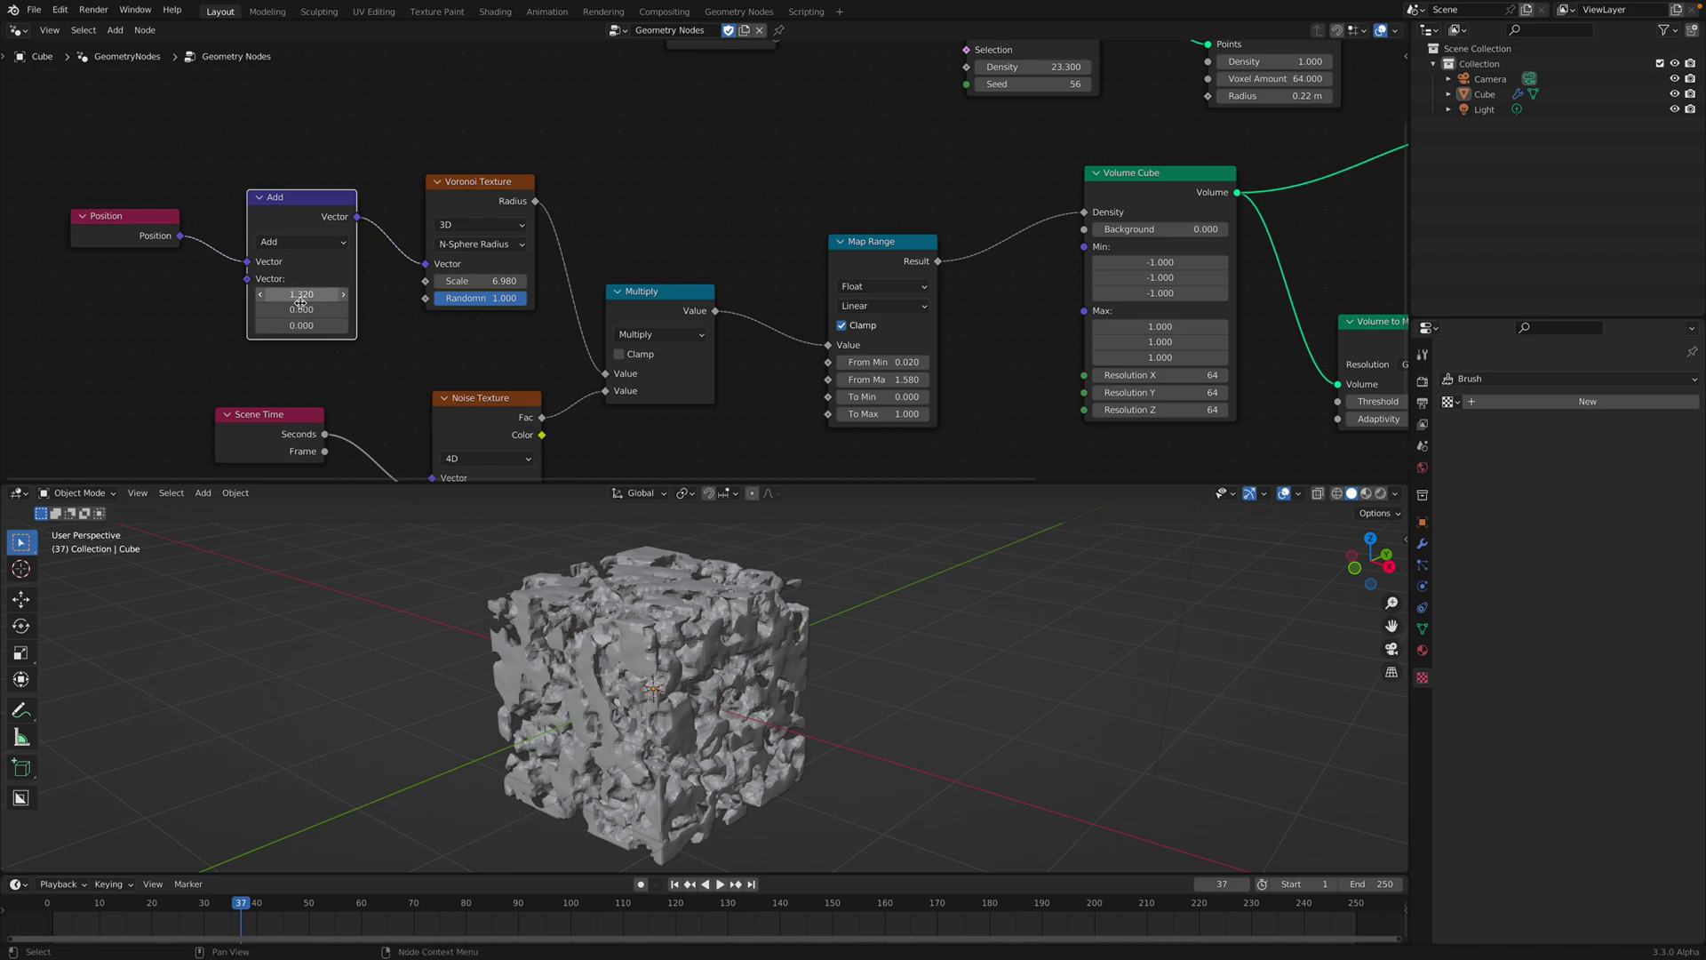
left_click_drag(301, 311, 244, 326)
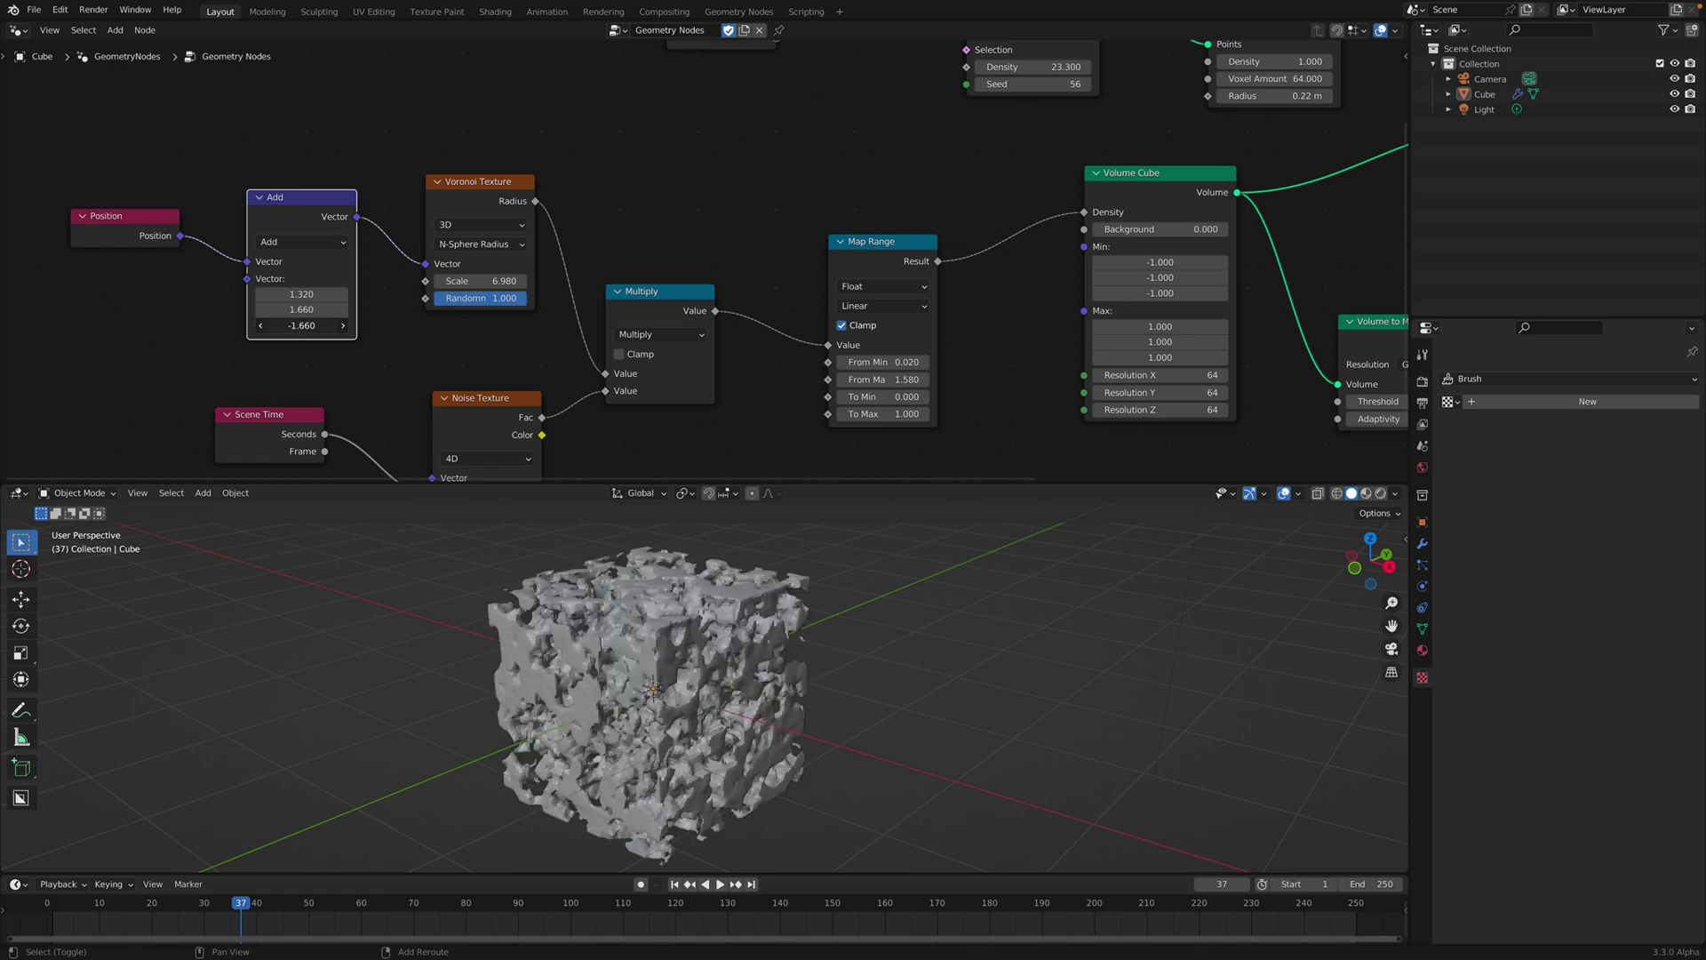
left_click(461, 228)
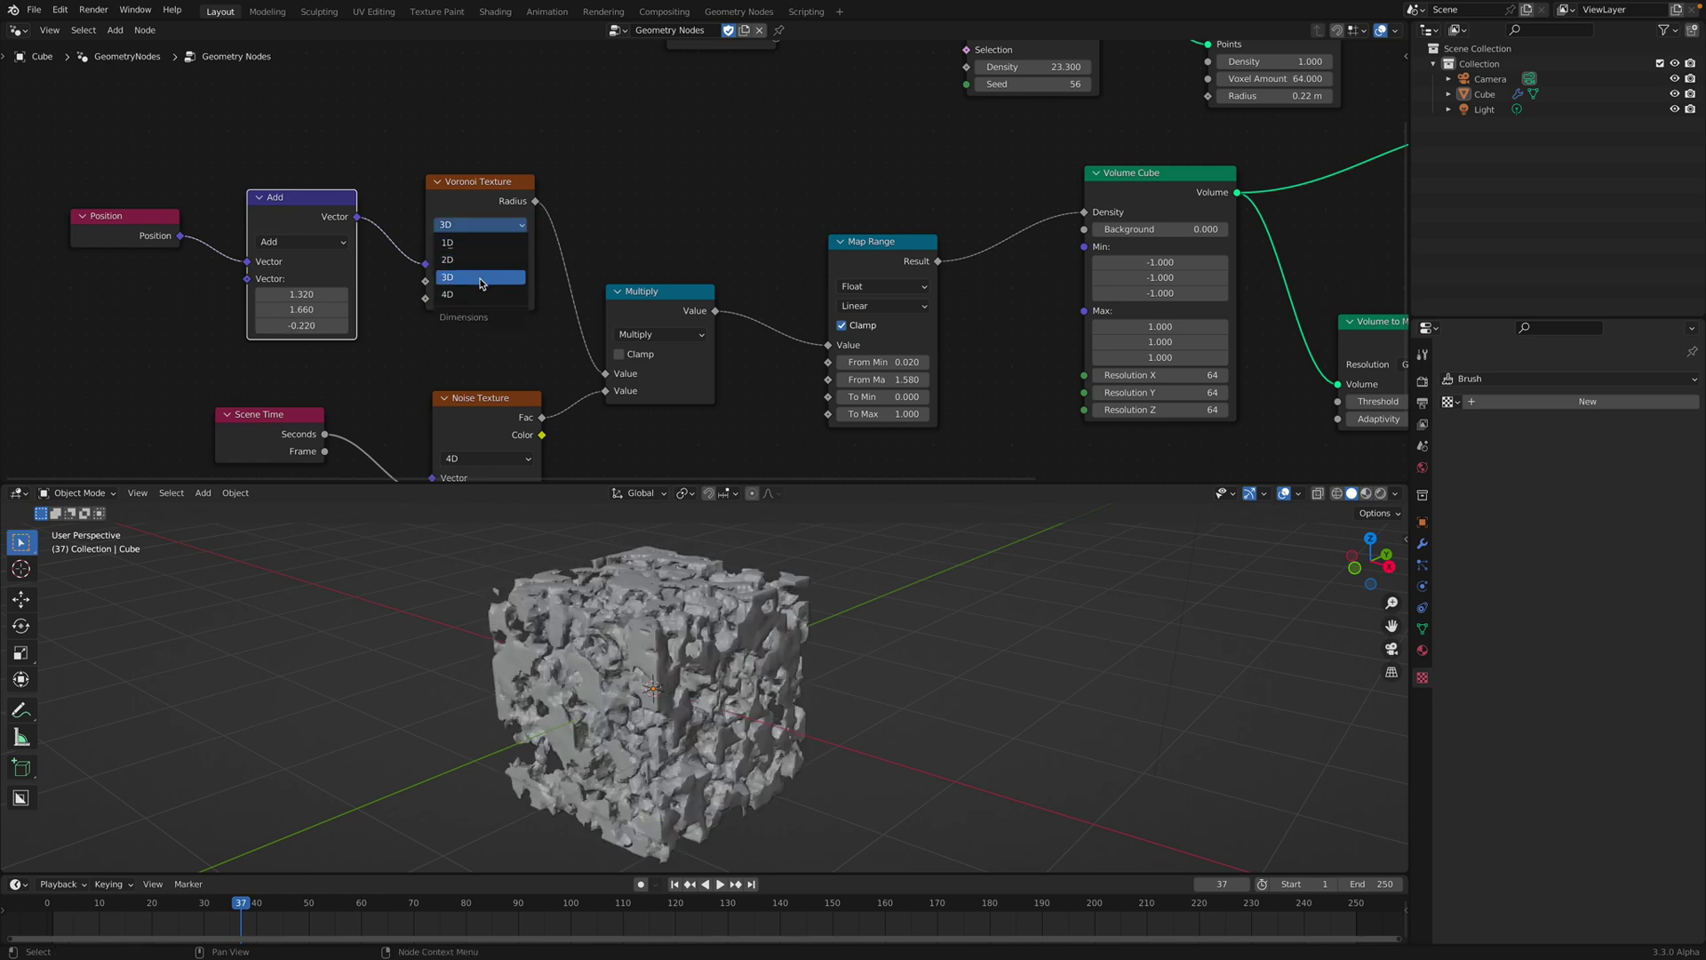
scroll(374, 283, "up", 2)
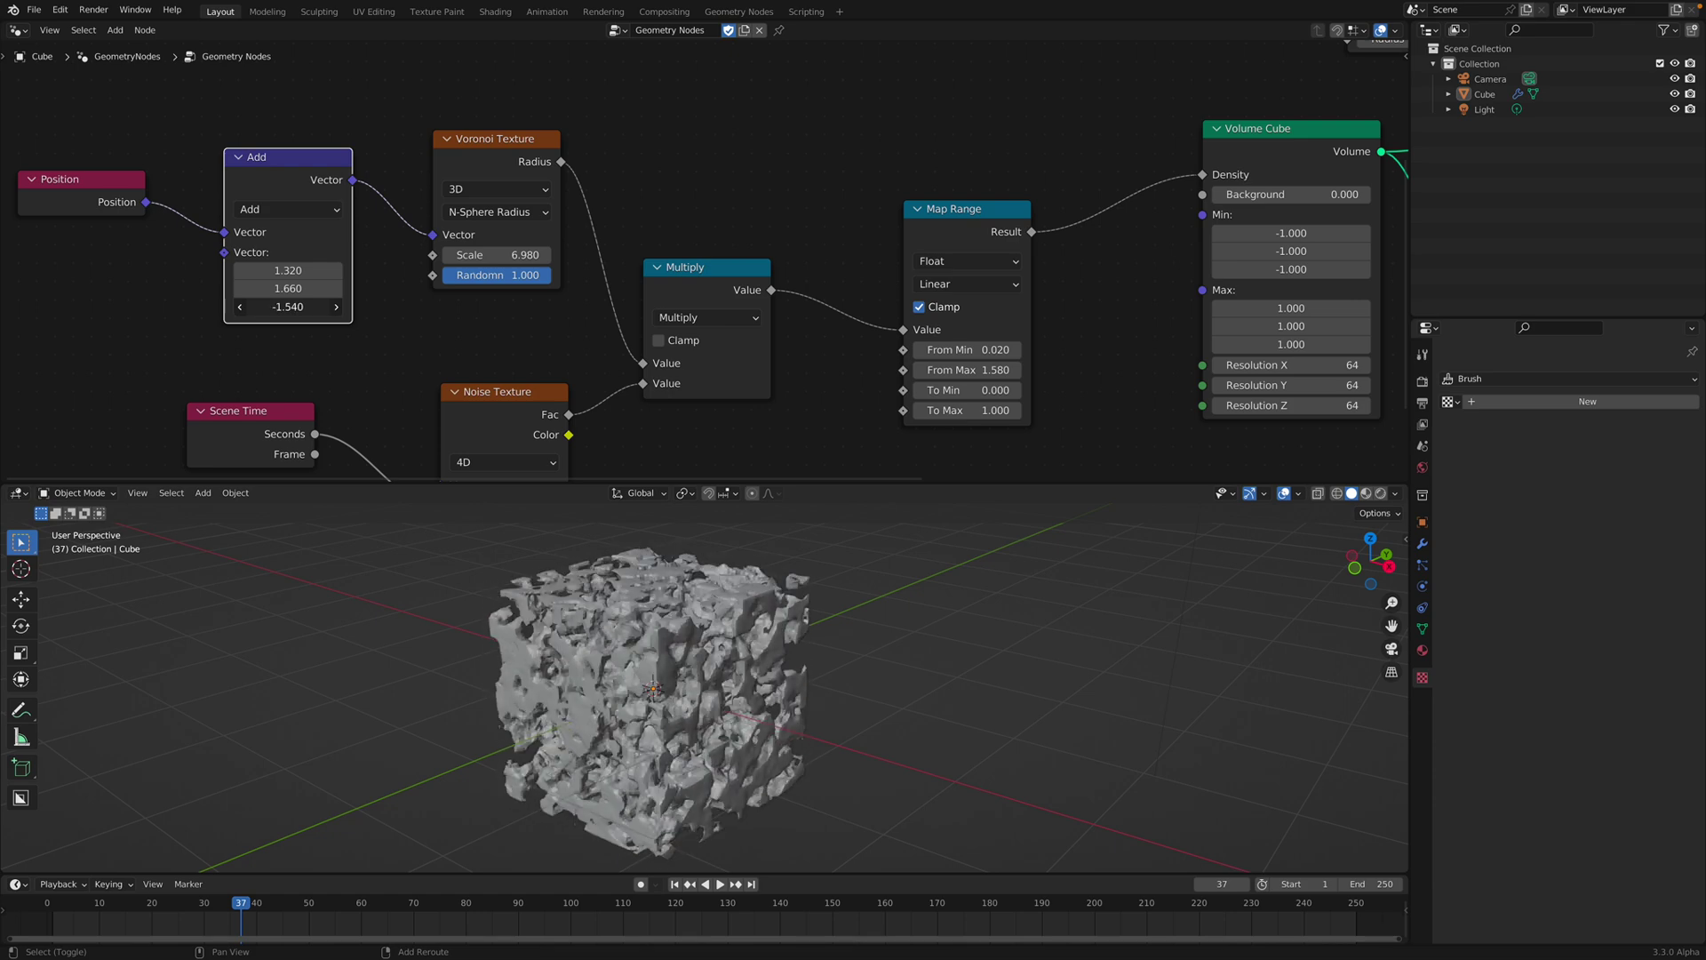
left_click_drag(288, 307, 159, 294)
key("ctrl+s")
Step: Move the Scene Time and Noise Texture nodes back so that Noise Texture sits below the Add node
left_click_drag(408, 362, 235, 391)
scroll(293, 331, "up", 2)
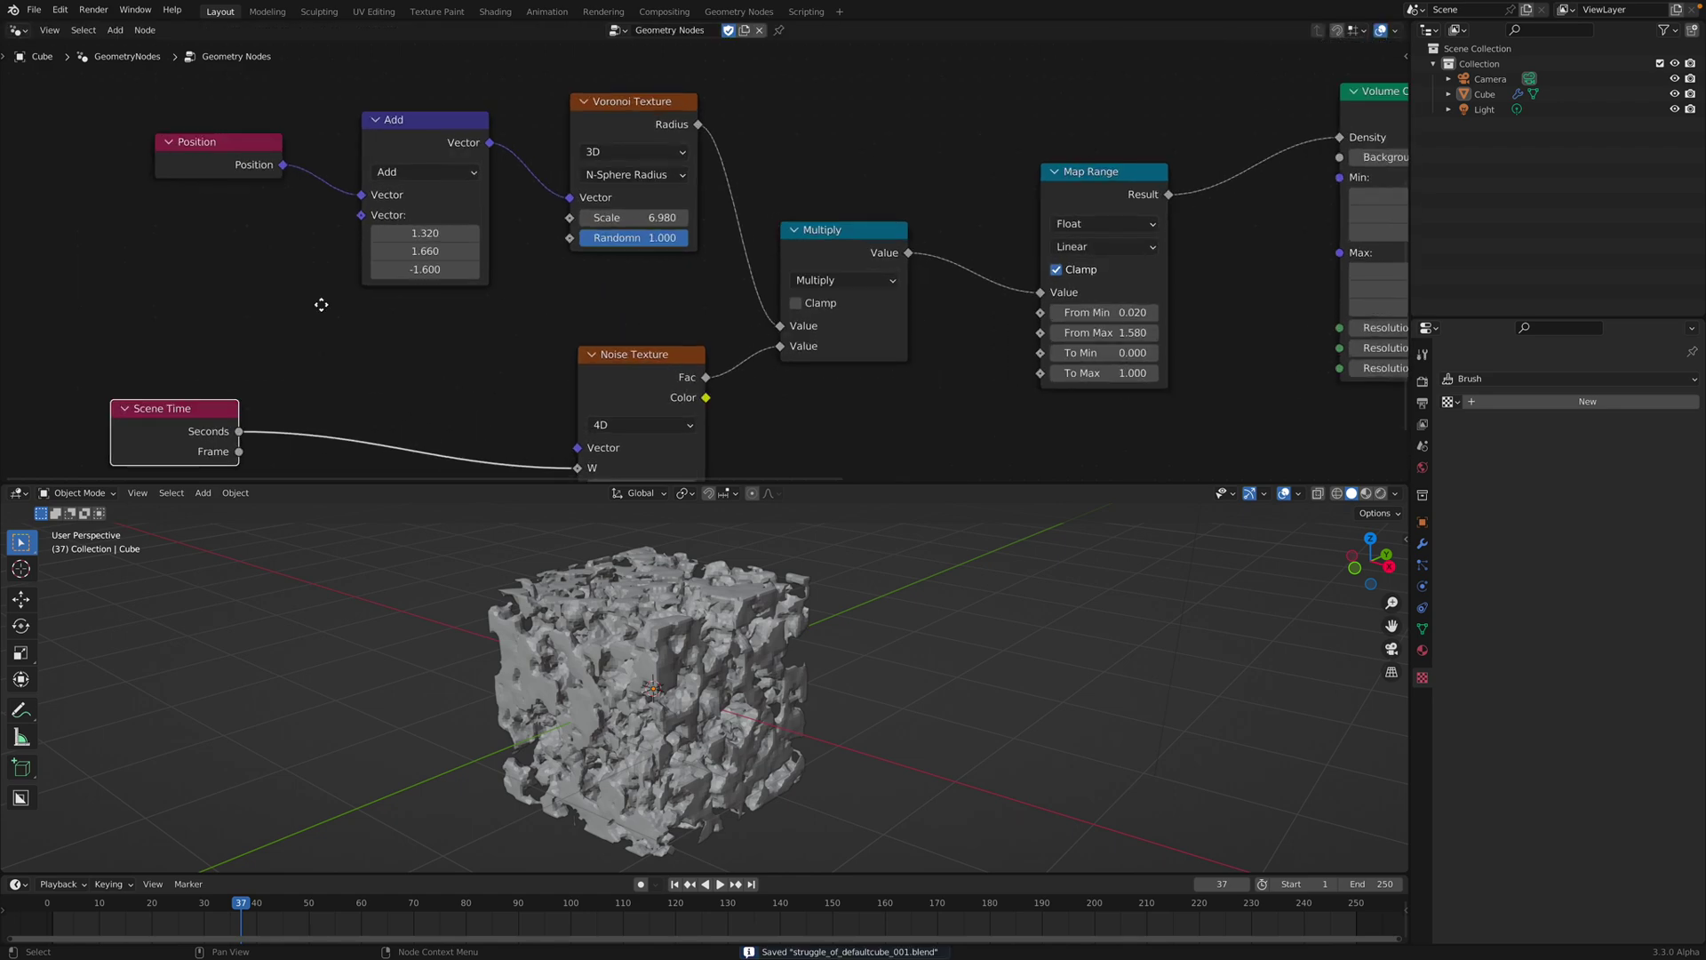
middle_click_drag(319, 305, 352, 339)
left_click_drag(408, 153, 413, 154)
scroll(653, 372, "down", 1)
left_click_drag(718, 407, 559, 396)
middle_click_drag(594, 419, 590, 393)
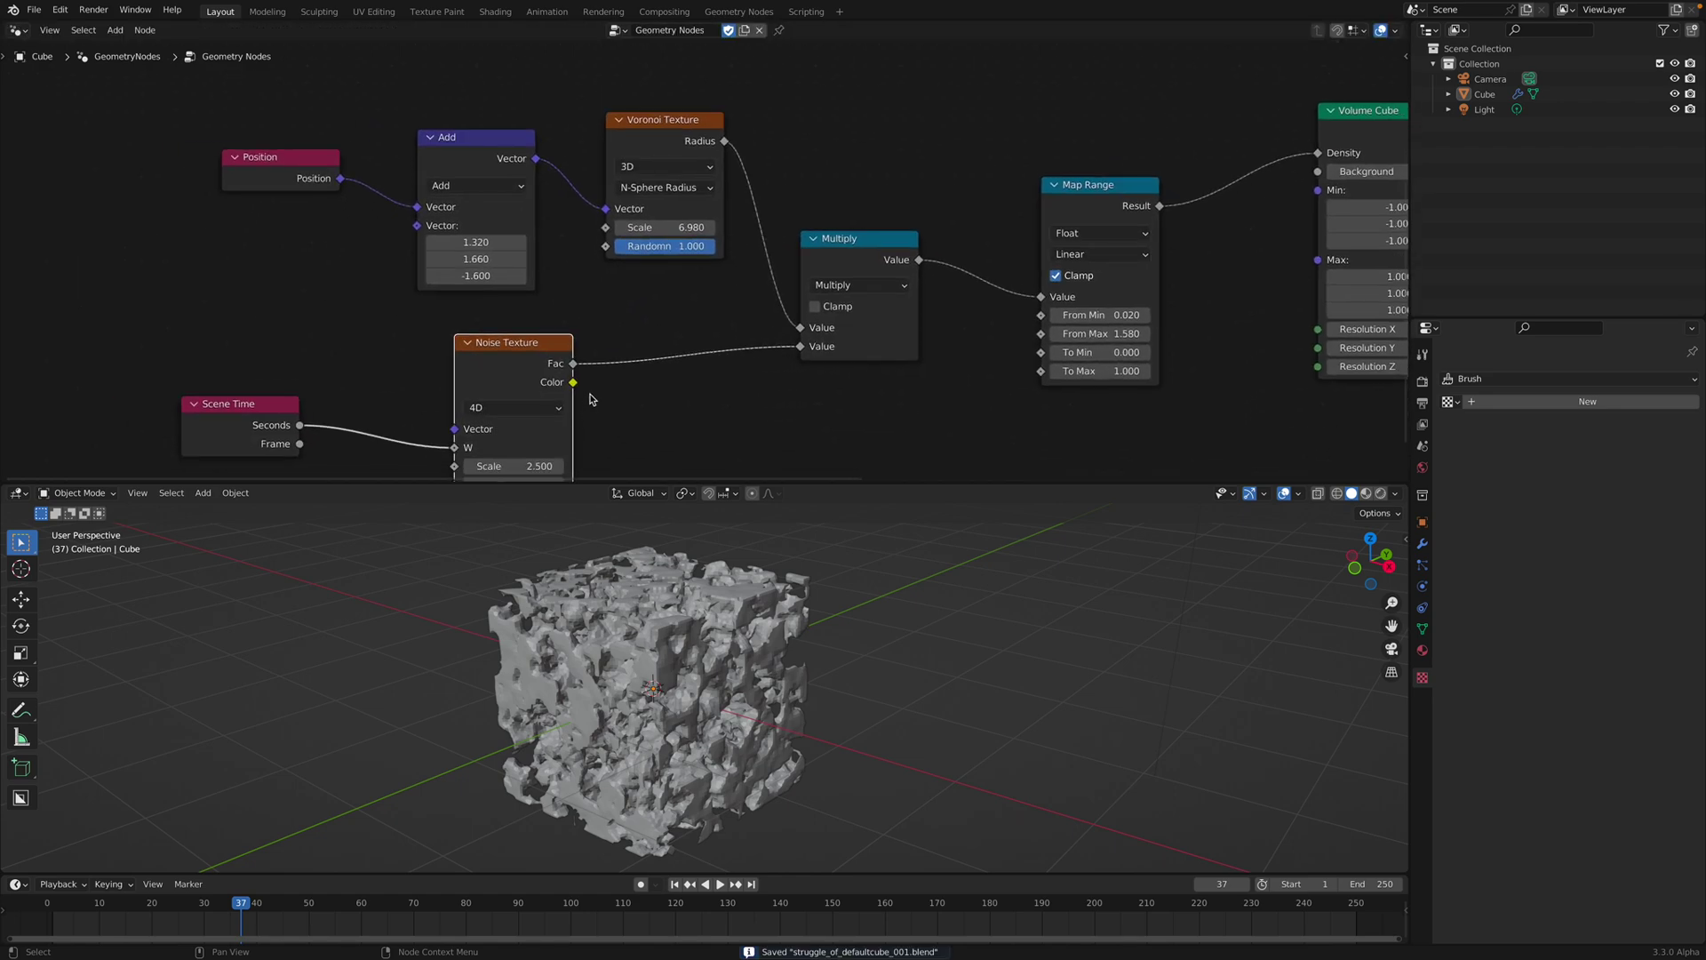
Step: Connect the Noise Texture's Color output to the Add node's second Vector input and set the noise scale to 3.36
left_click_drag(575, 383, 433, 228)
middle_click_drag(442, 461, 430, 407)
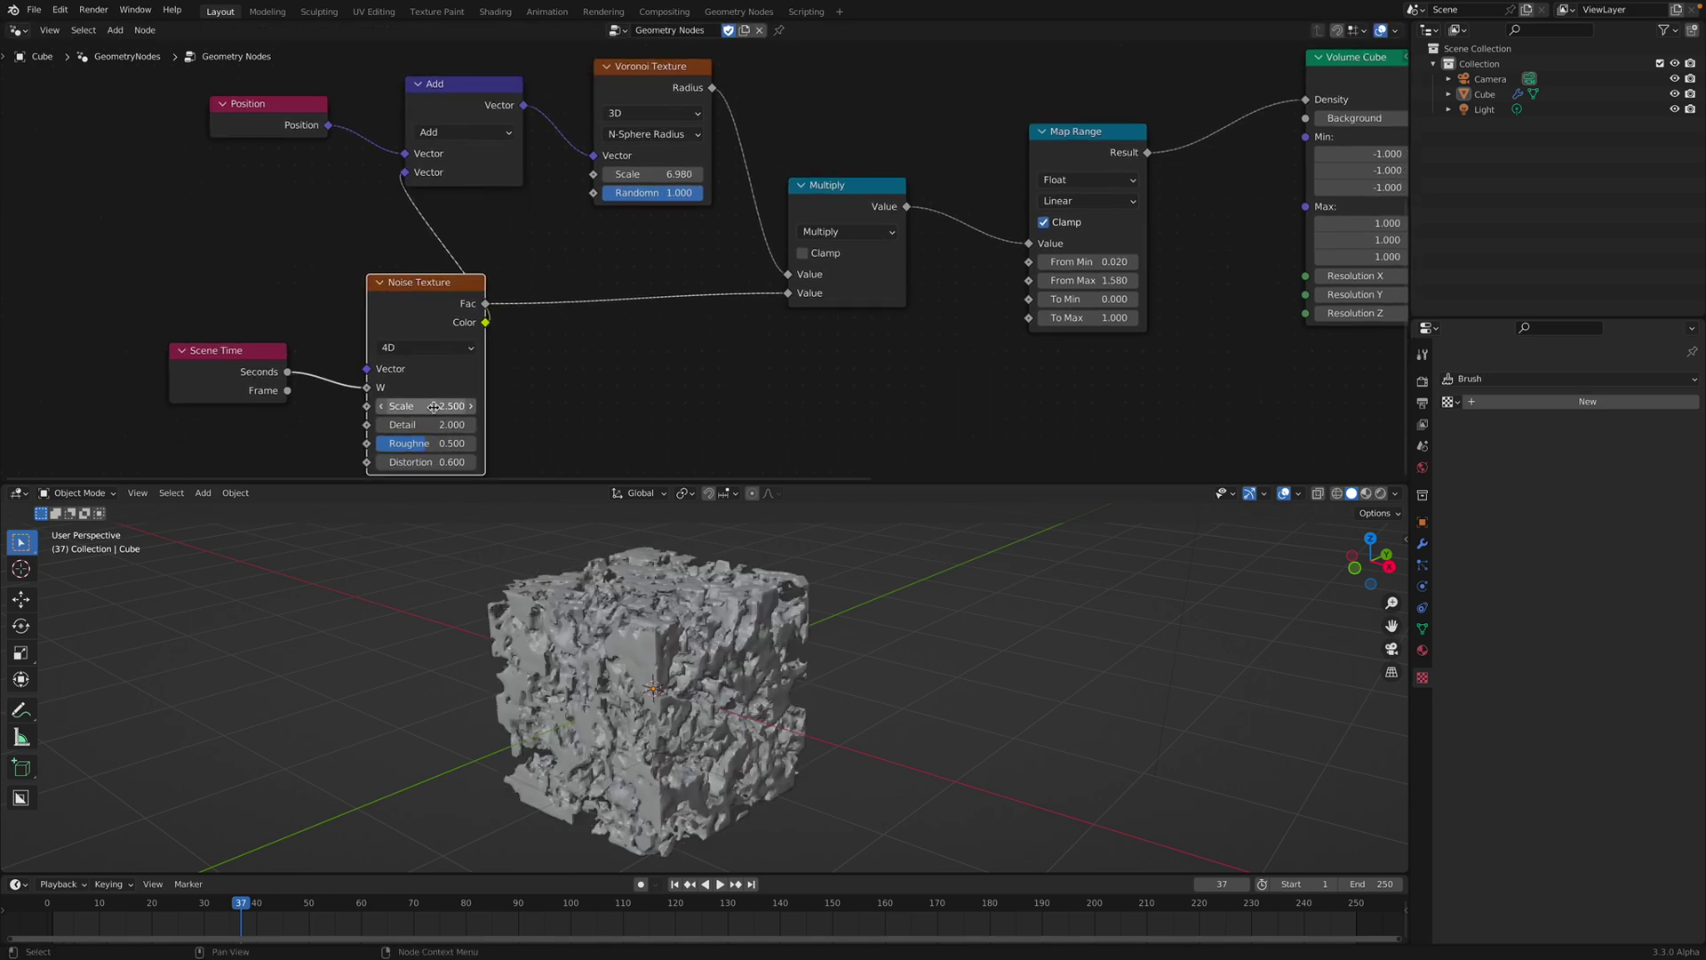
left_click_drag(427, 405, 480, 405, "shift")
Step: Disconnect the Noise Texture from the Add node's second Vector input and set that vector's third value to 0.06
left_click(406, 180)
left_click_drag(406, 181, 471, 223)
Step: Add a Combine XYZ node below Position and connect its Vector output to the Add node's second Vector input
middle_click_drag(208, 205, 255, 233)
key("shift+a")
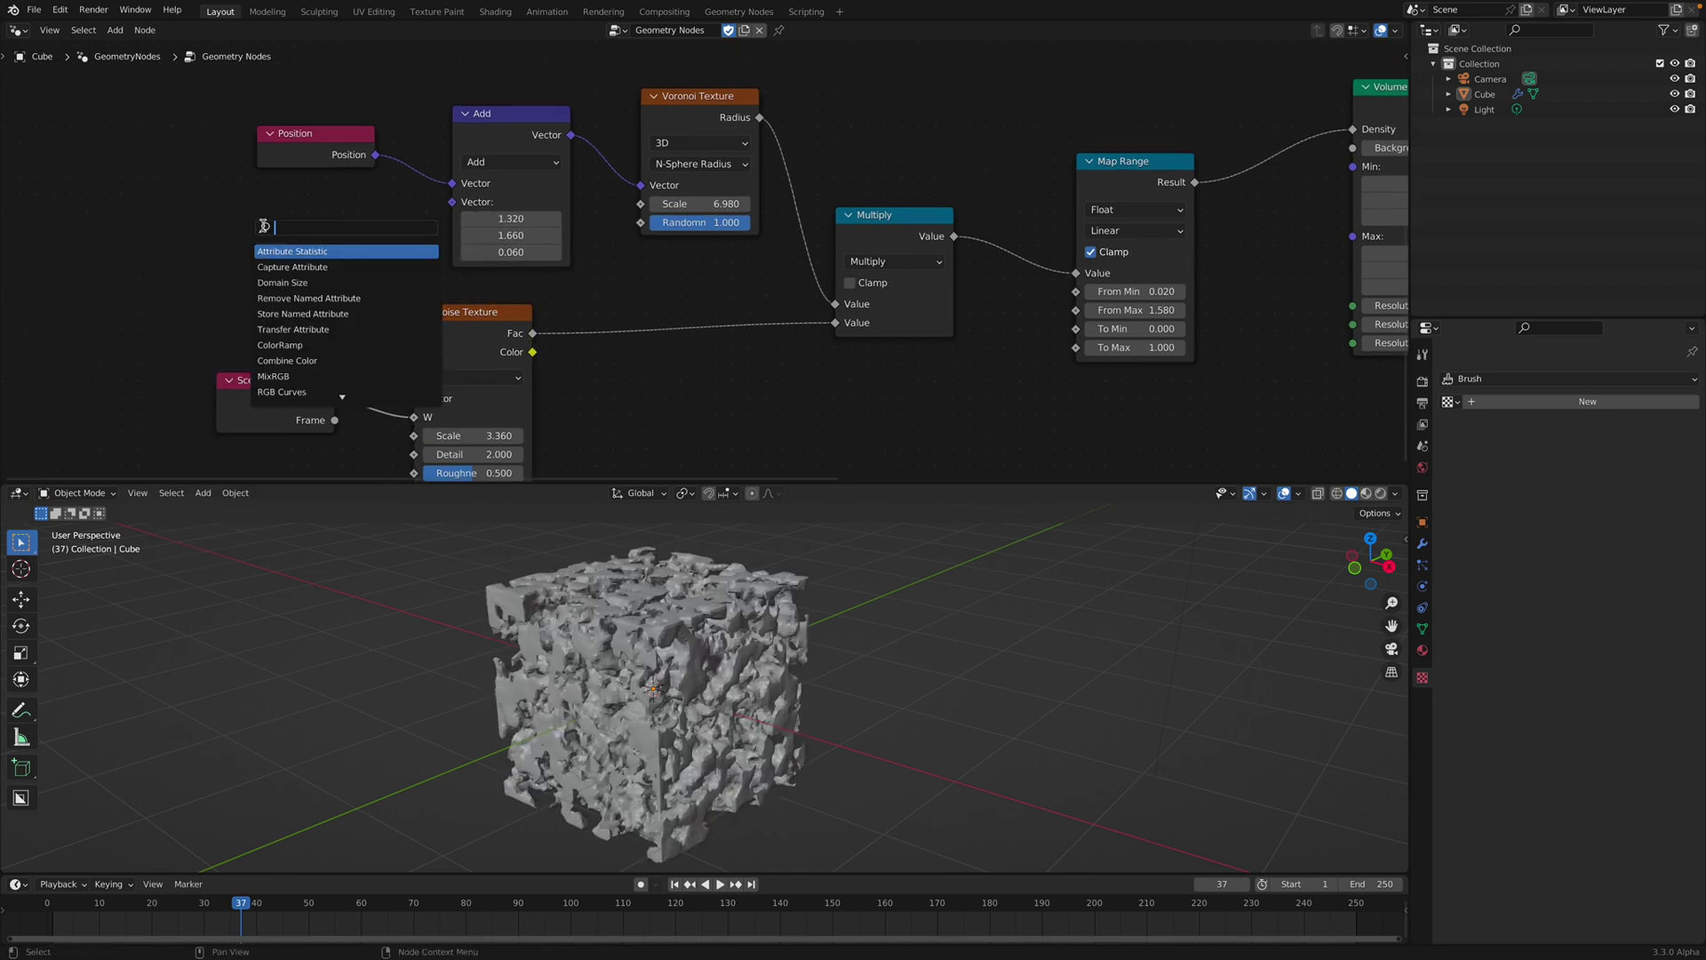
type("combin")
left_click(276, 250)
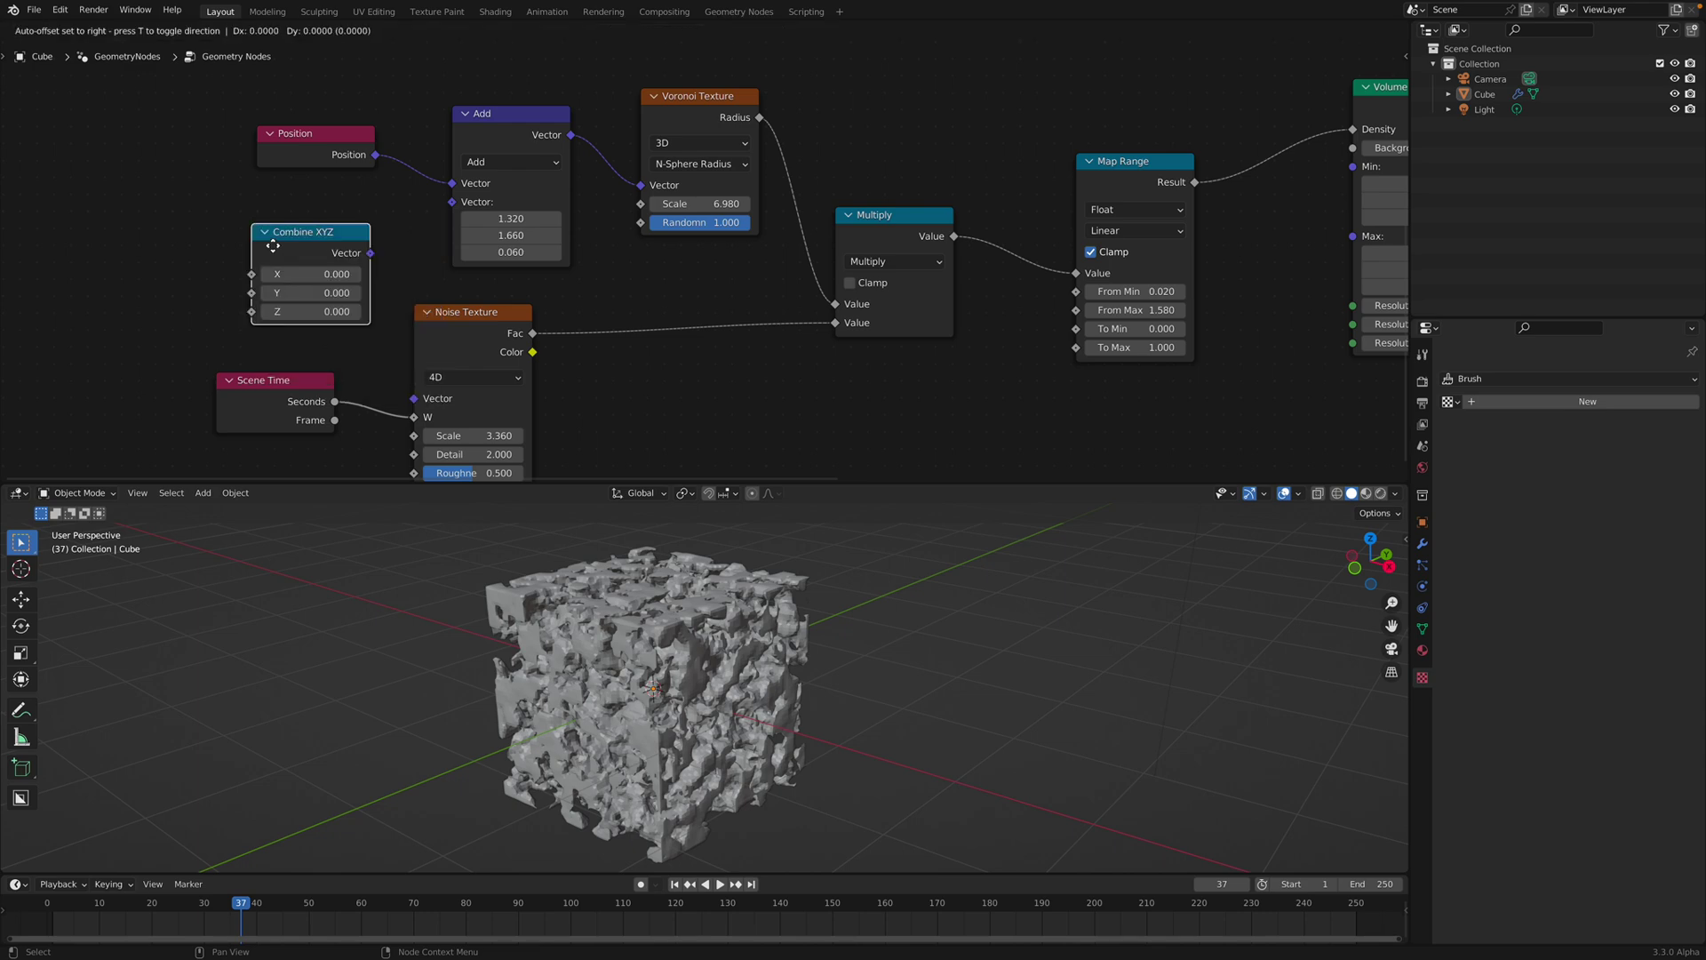
left_click(293, 240)
left_click_drag(364, 248, 455, 205)
middle_click_drag(373, 285, 409, 275)
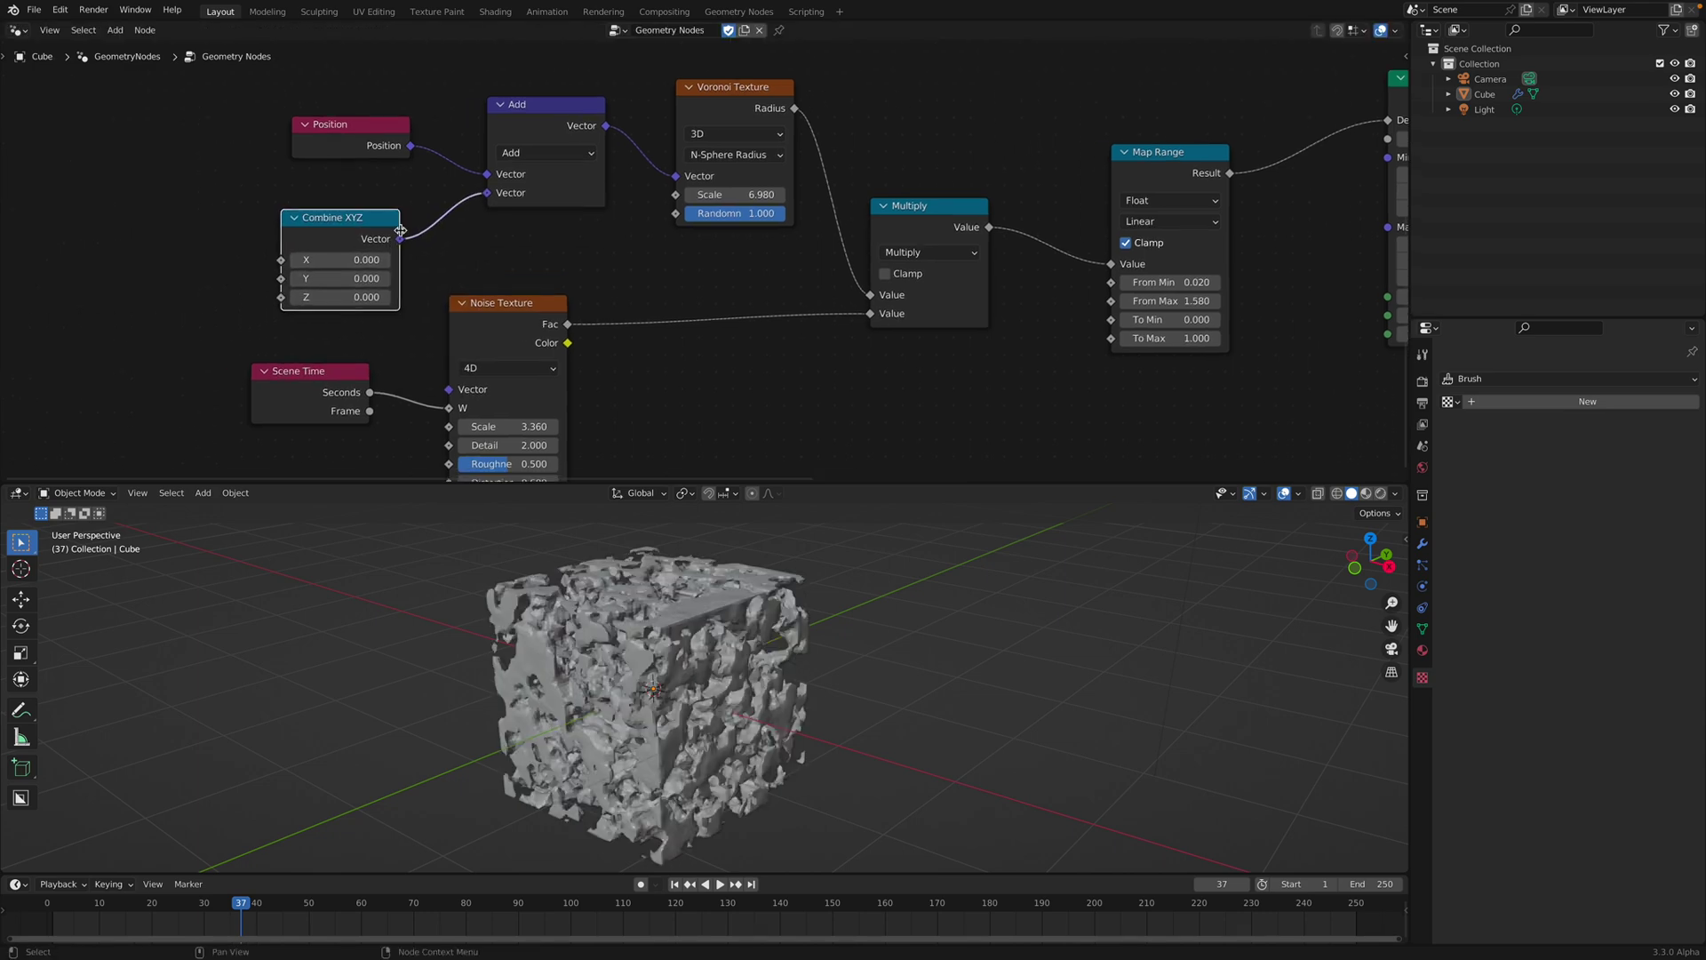
Step: Drive the Combine XYZ node's Z input with Scene Time's Seconds output, preview the animation and save the file
left_click_drag(338, 297, 386, 297)
left_click_drag(336, 370, 281, 297)
key("space")
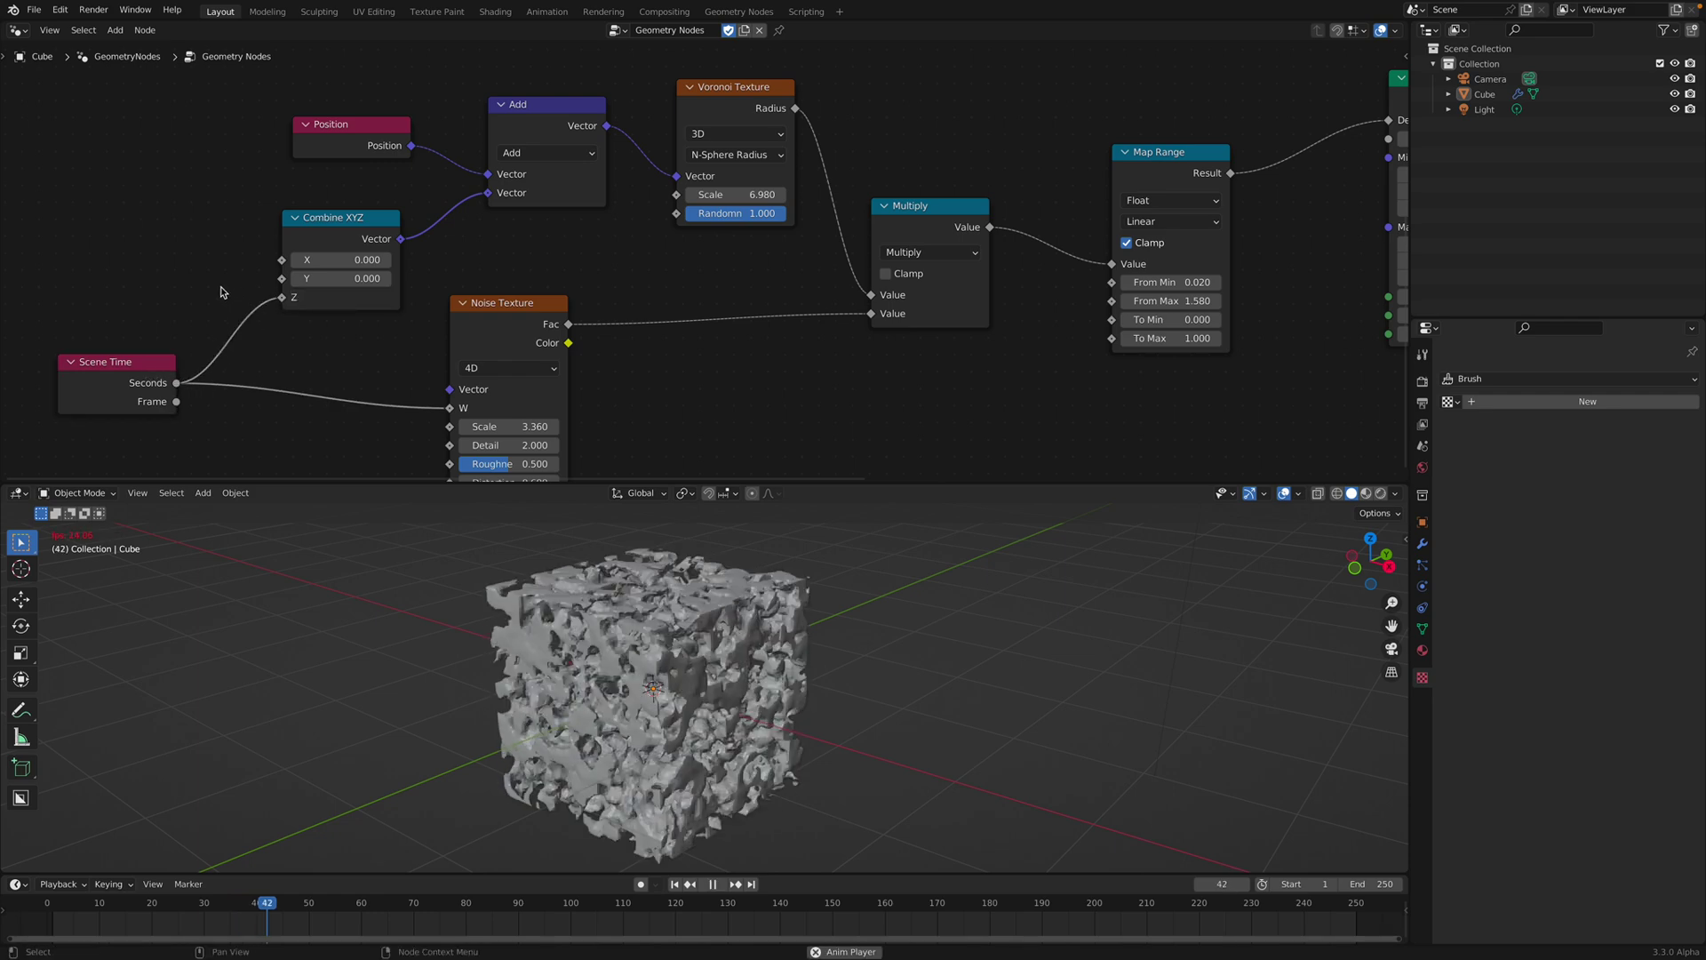
key("space")
key("ctrl+s")
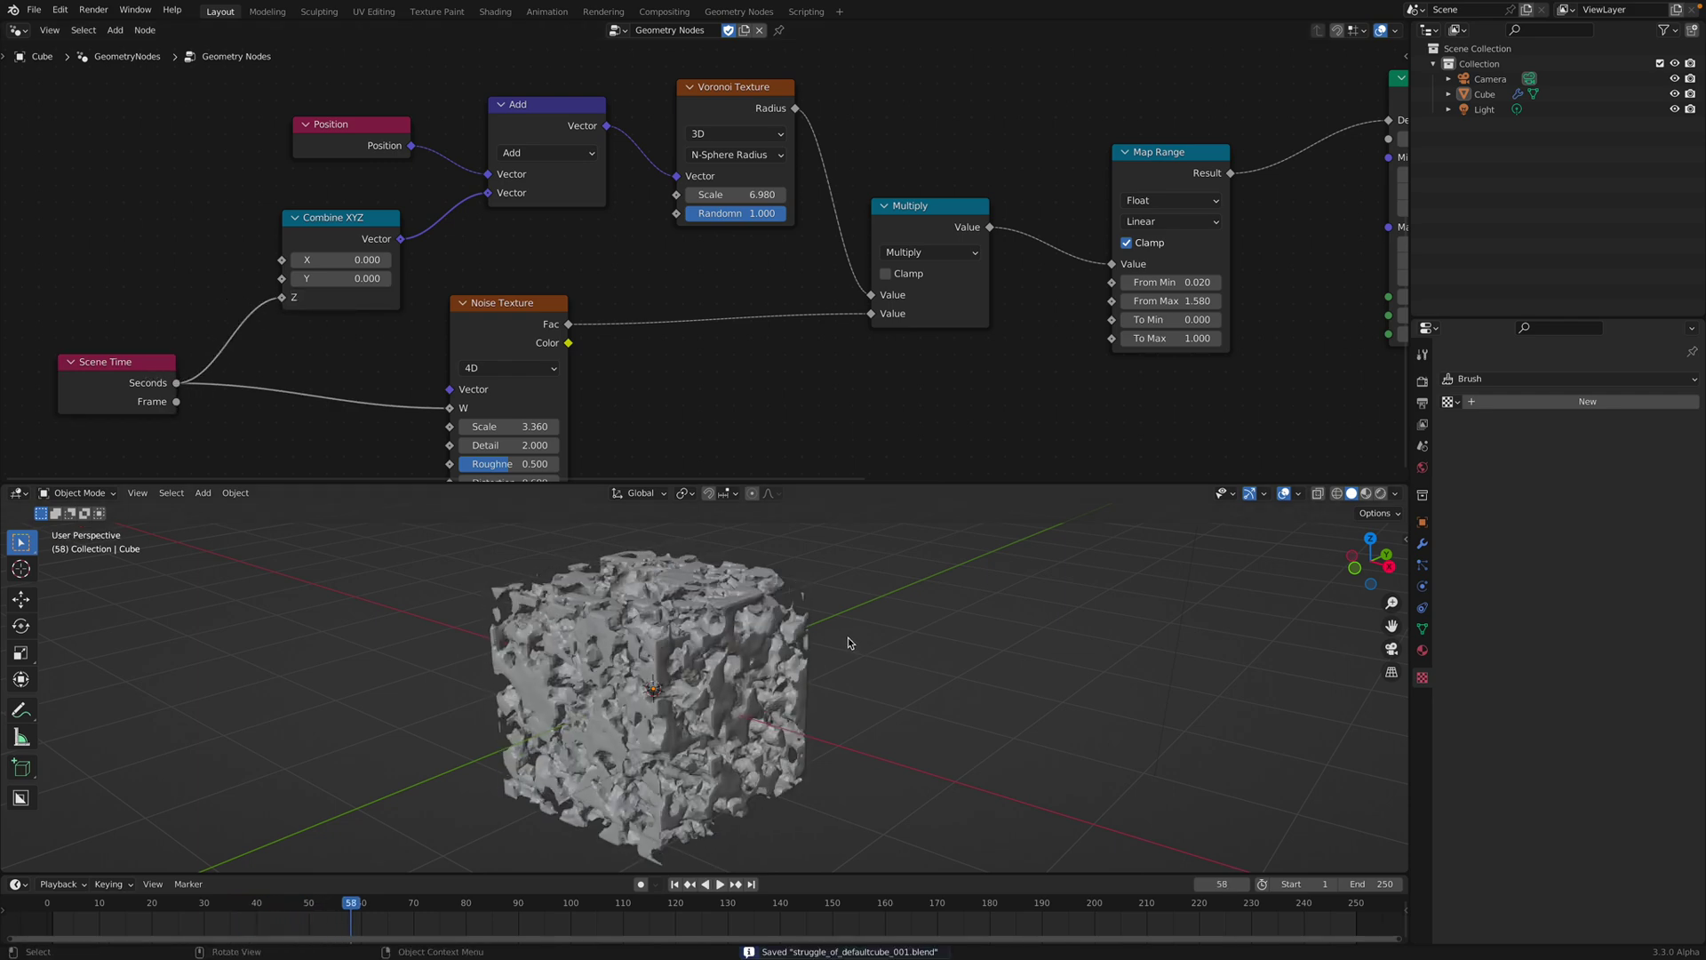
Step: Examine the eroded cube and the full geometry node network around the Volume Cube
mouse_move(848, 637)
middle_mouse_down()
mouse_move(877, 647)
mouse_move(844, 622)
middle_mouse_up()
scroll(831, 394, "up", 1)
scroll(833, 393, "down", 2)
middle_click_drag(875, 391, 678, 342)
scroll(636, 331, "down", 4)
middle_click_drag(921, 258, 663, 302)
scroll(663, 302, "down", 2)
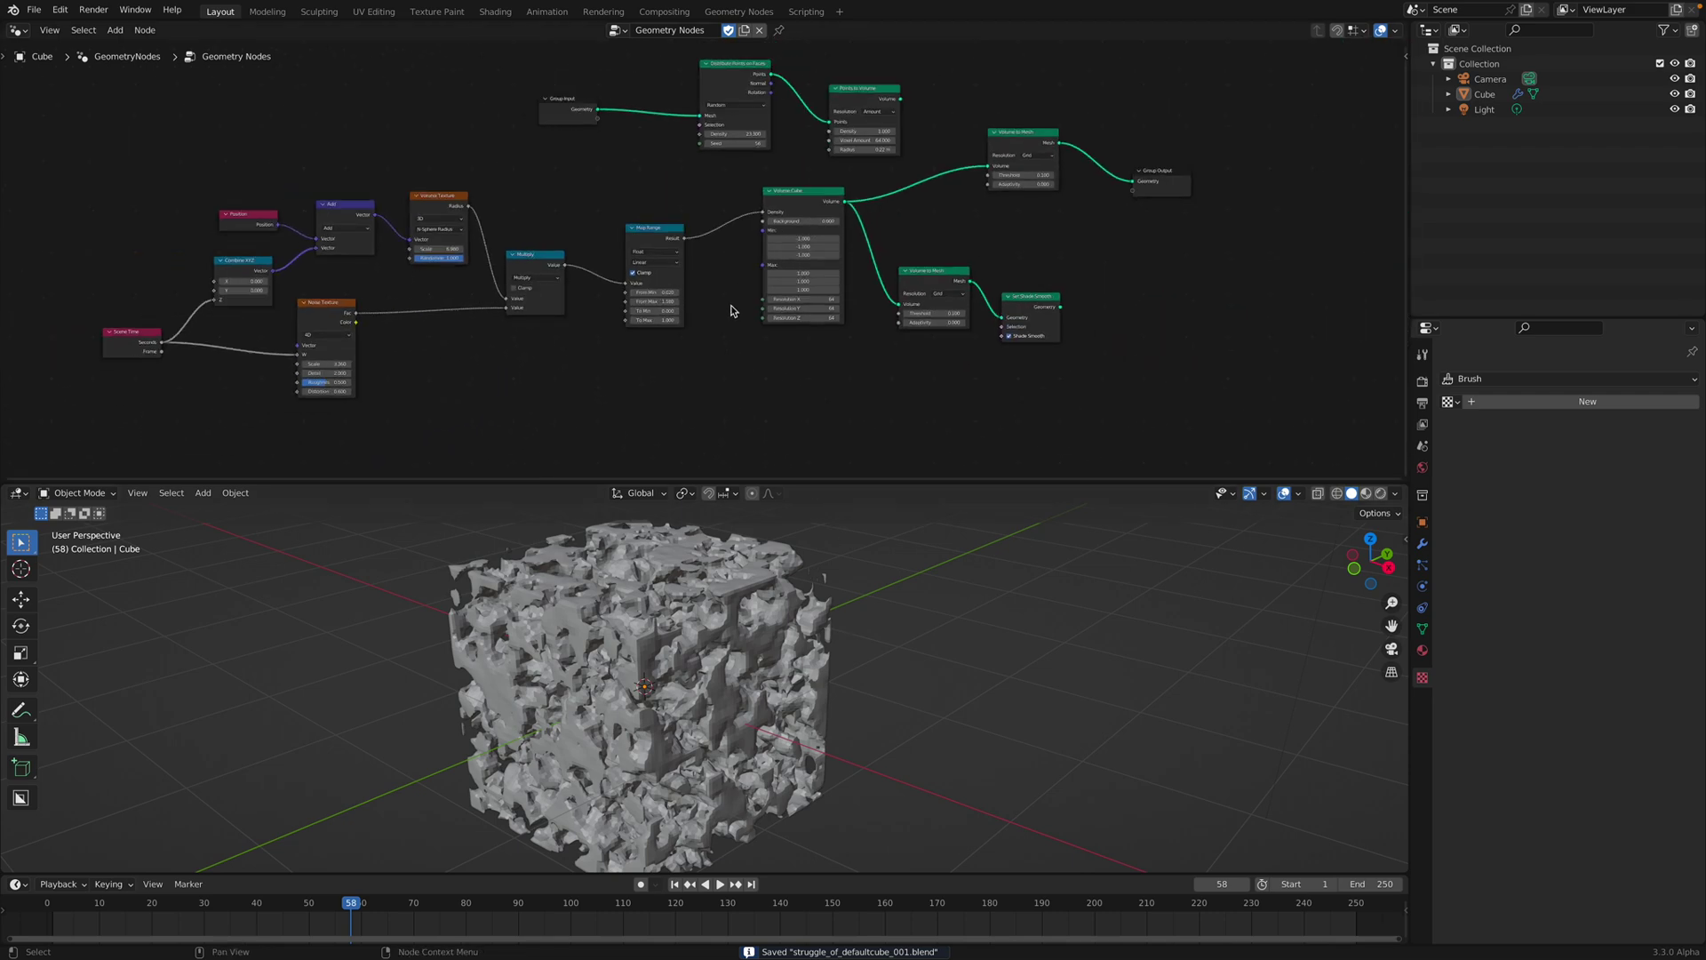
scroll(731, 311, "up", 1)
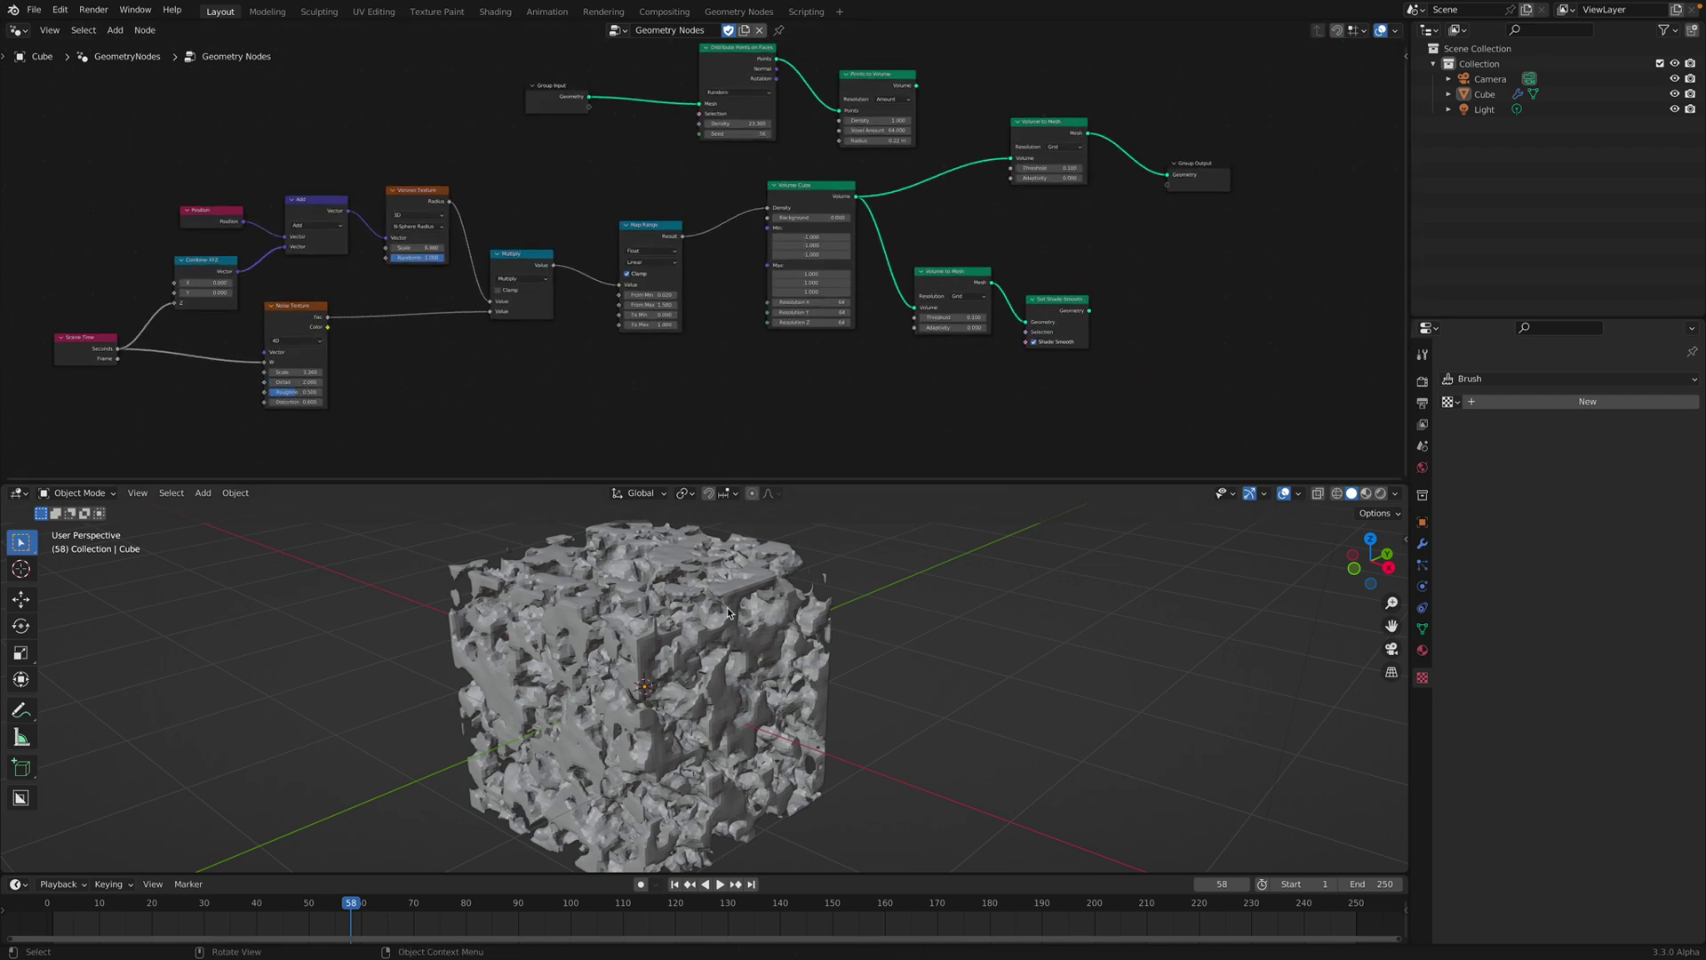
scroll(728, 611, "down", 3)
middle_click_drag(688, 598, 959, 654)
scroll(889, 278, "up", 3)
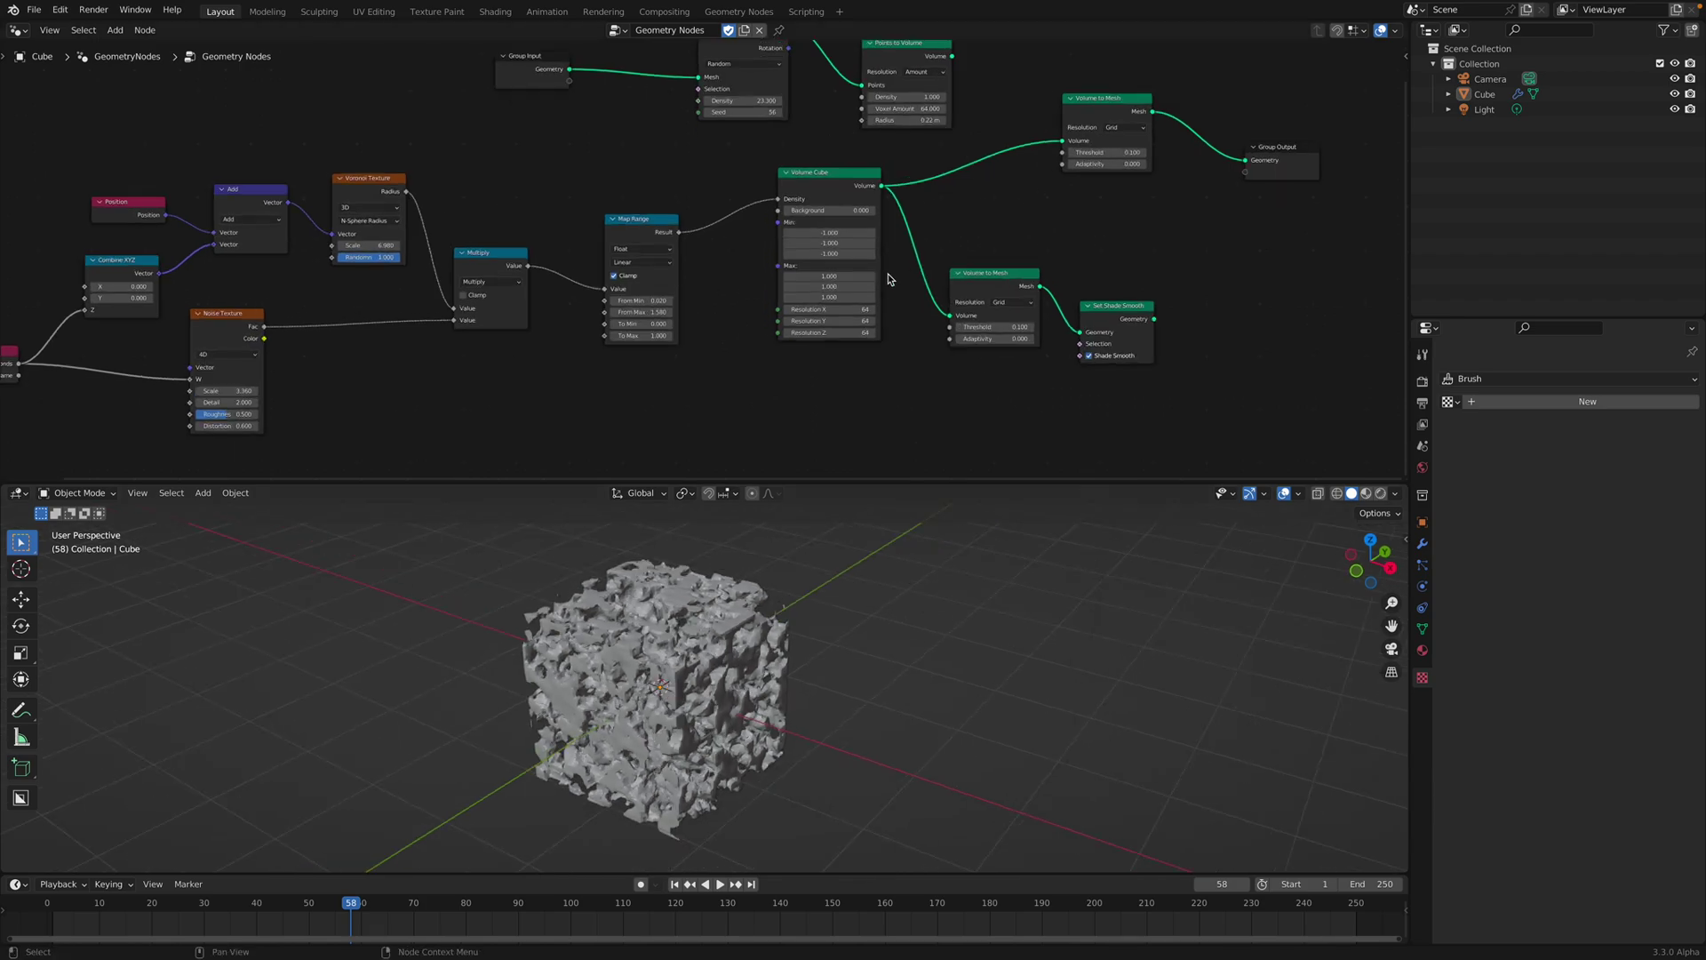
middle_click_drag(864, 273, 762, 315)
Step: Switch to the browser to view the Geometry Nodes (Volume Cube) section of the b3dsdf readme, and return to Blender
key("ctrl+Right")
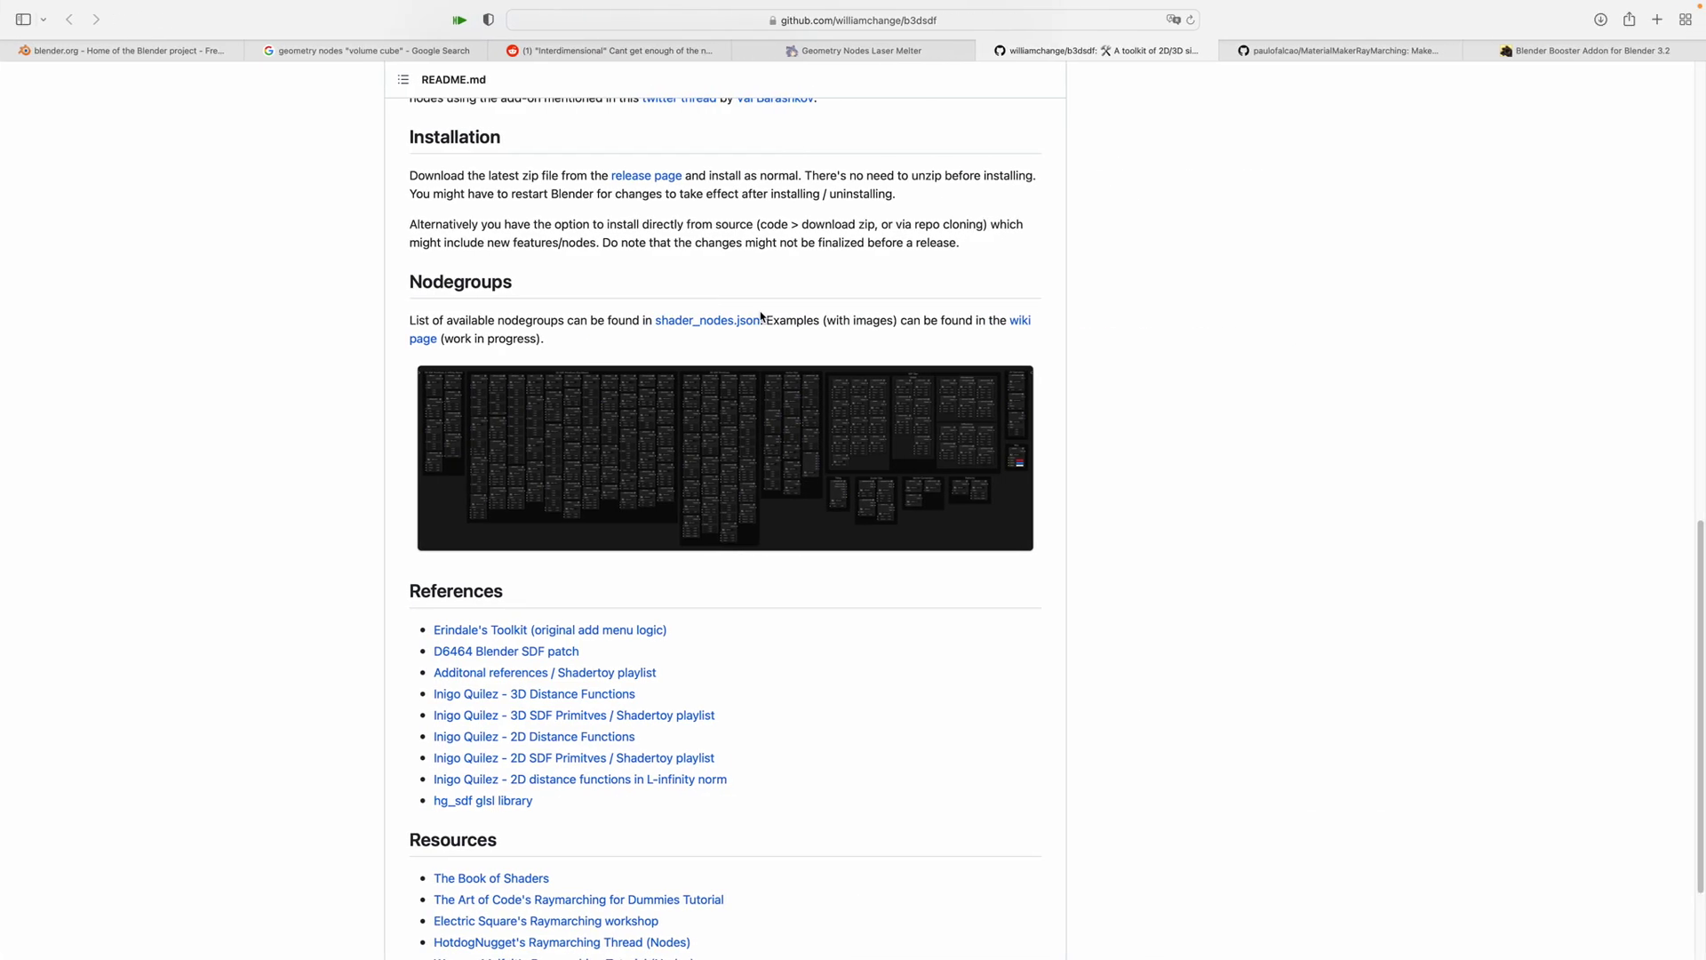
scroll(791, 266, "up", 5)
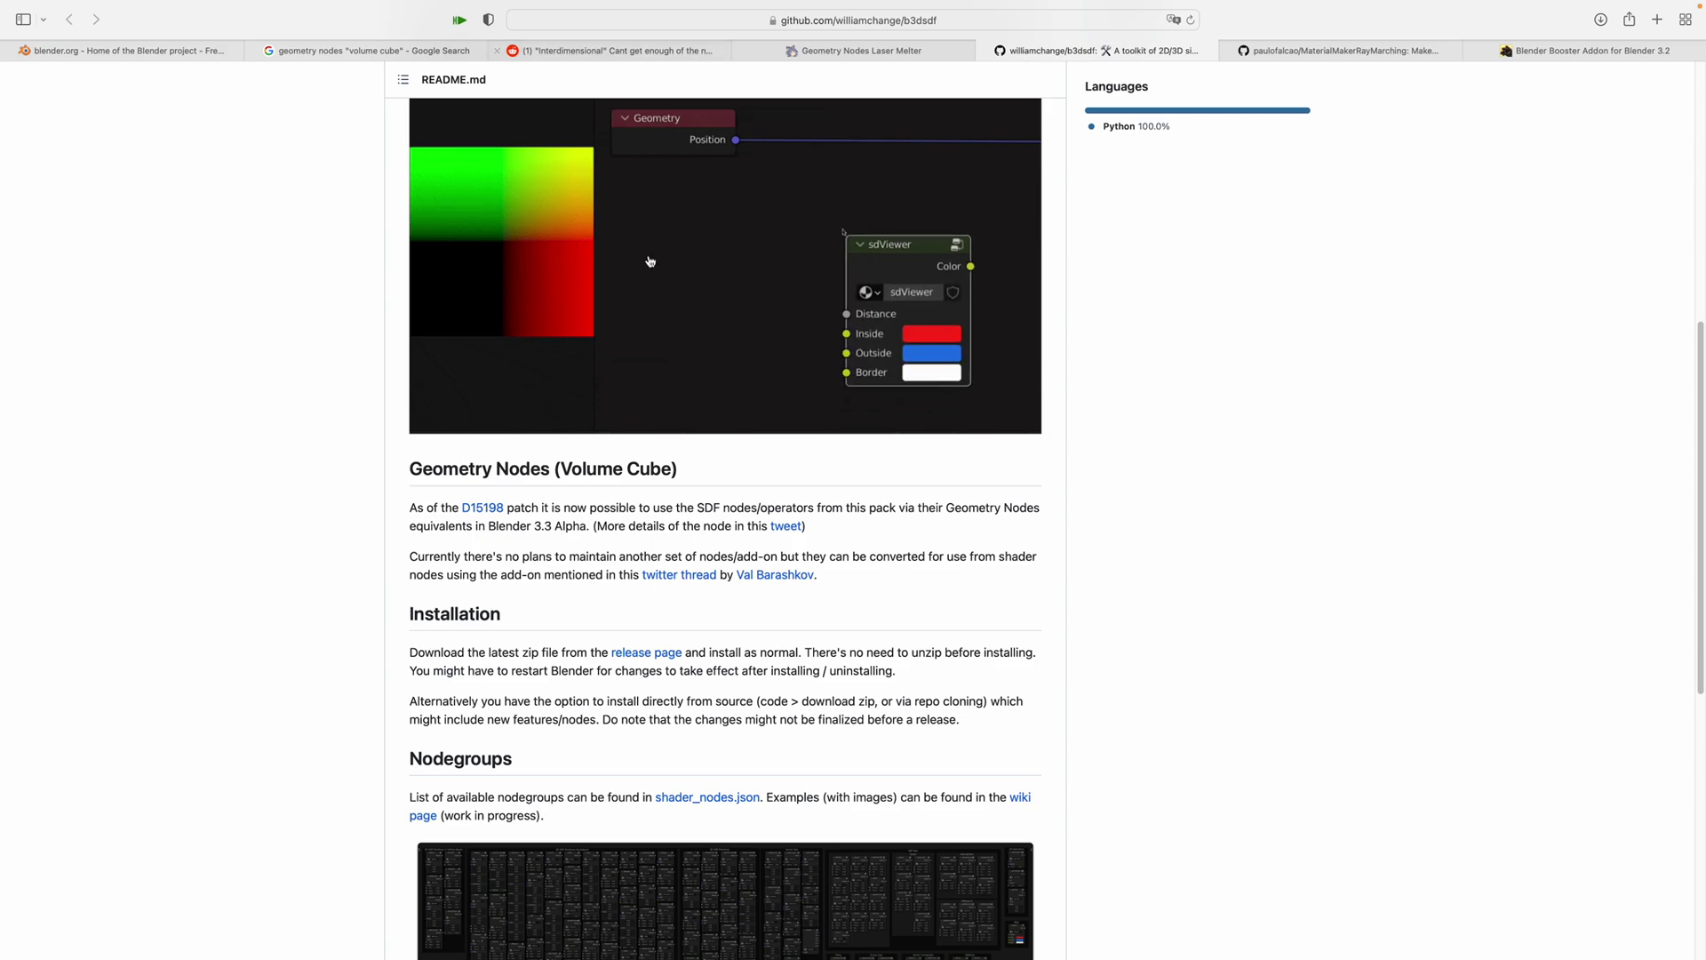
scroll(693, 338, "down", 3)
key("ctrl+Left")
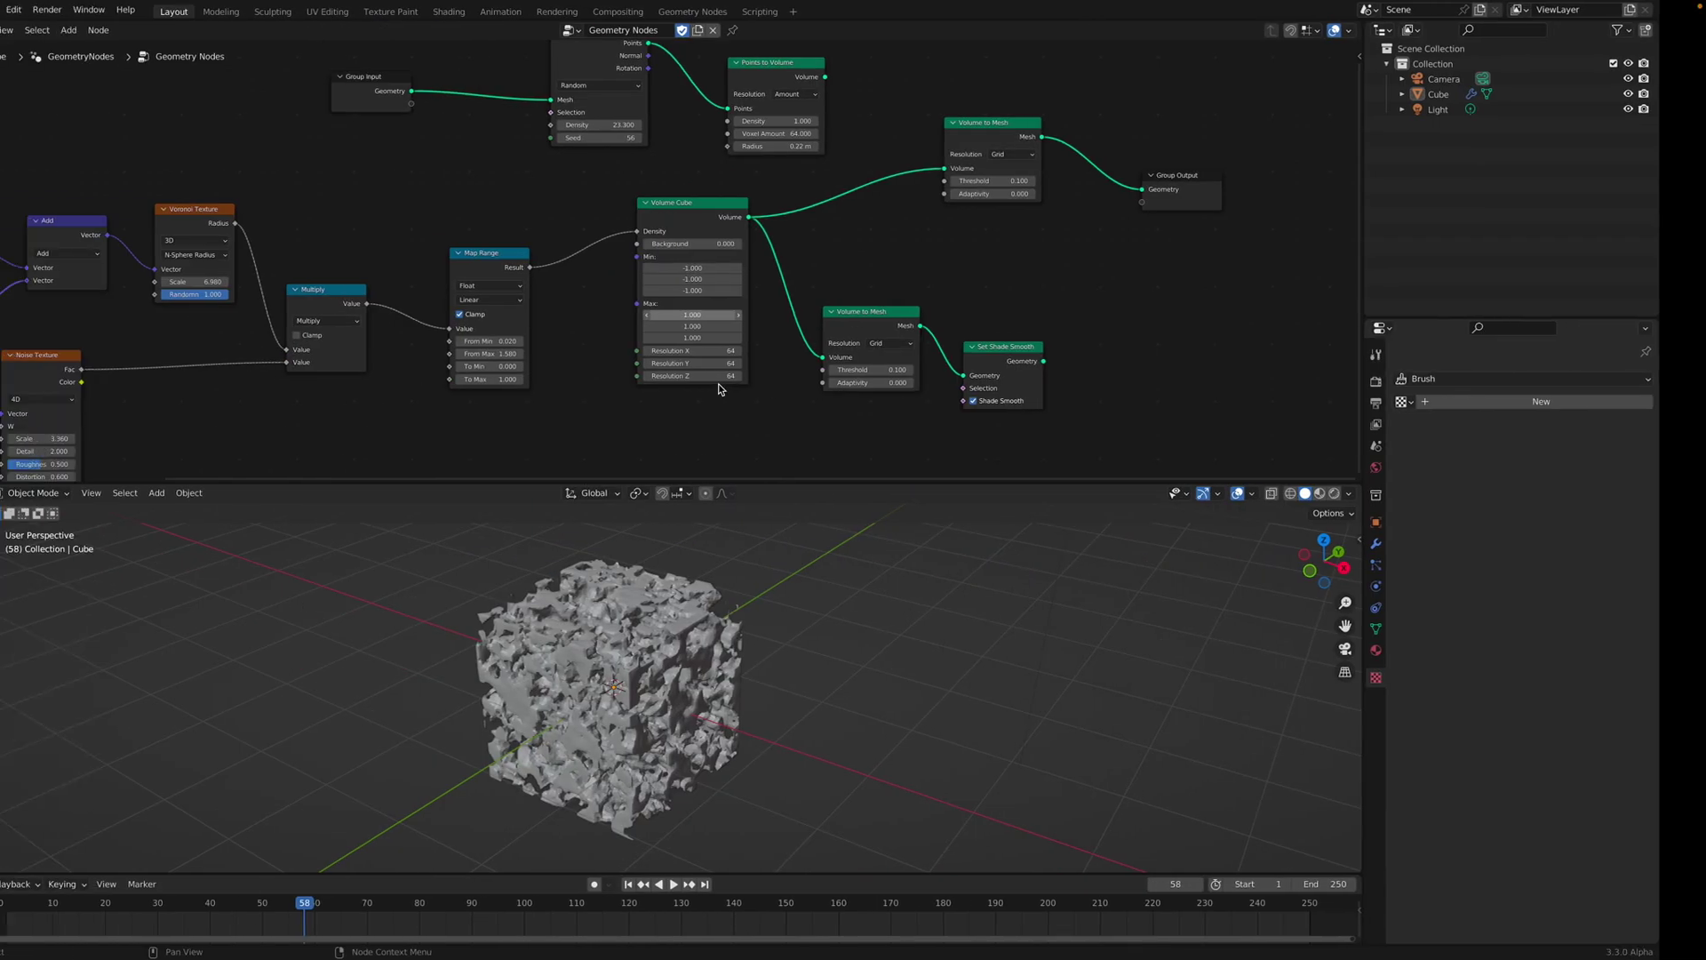
Step: Enlarge the 3D viewport and play the animation briefly to examine the changing erosion from several angles
scroll(722, 389, "left", 3)
left_click_drag(788, 483, 788, 431)
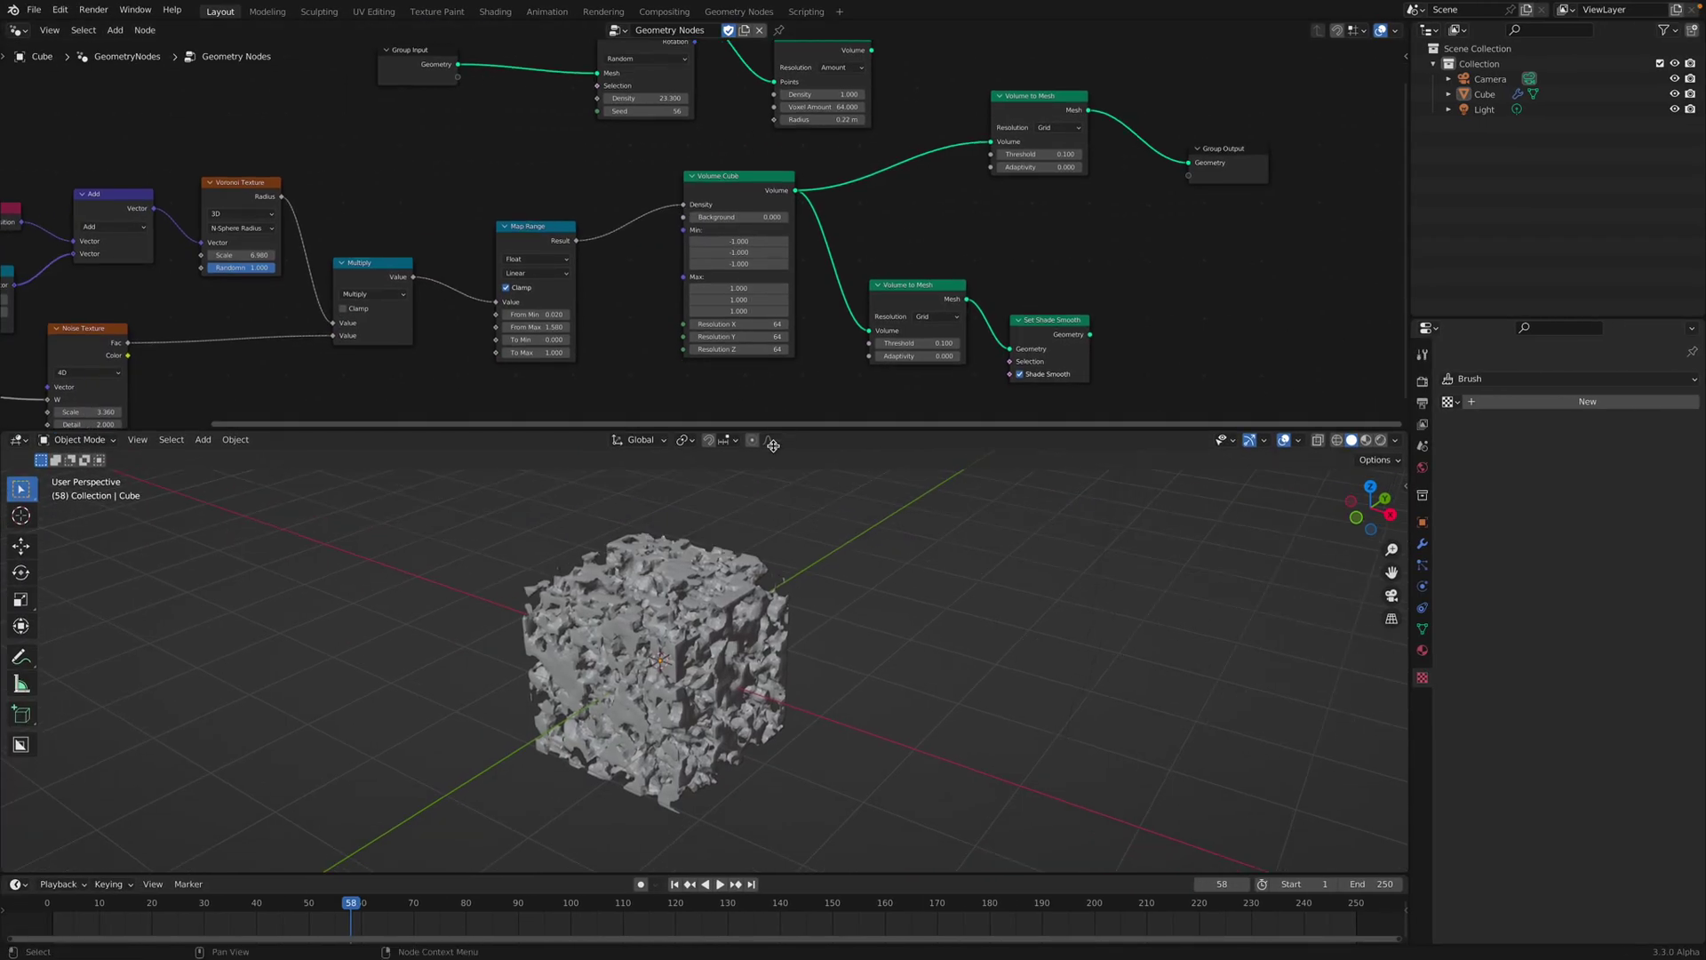
middle_click_drag(765, 569, 706, 624)
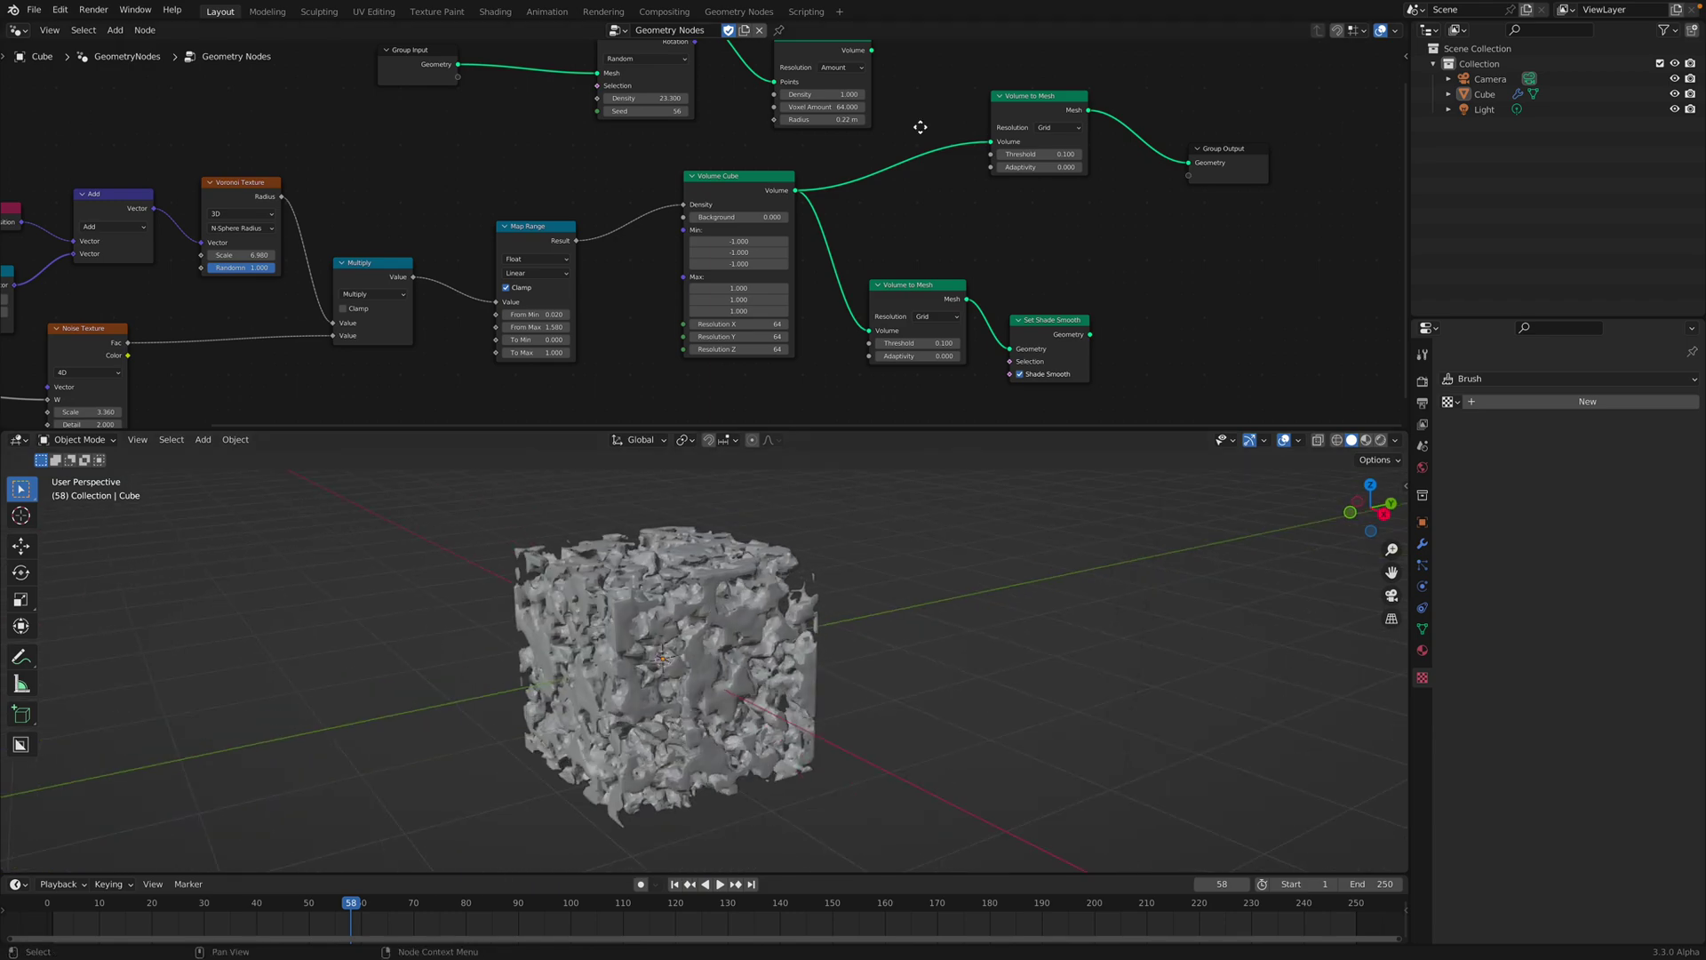
middle_click_drag(966, 174, 859, 195)
key("space")
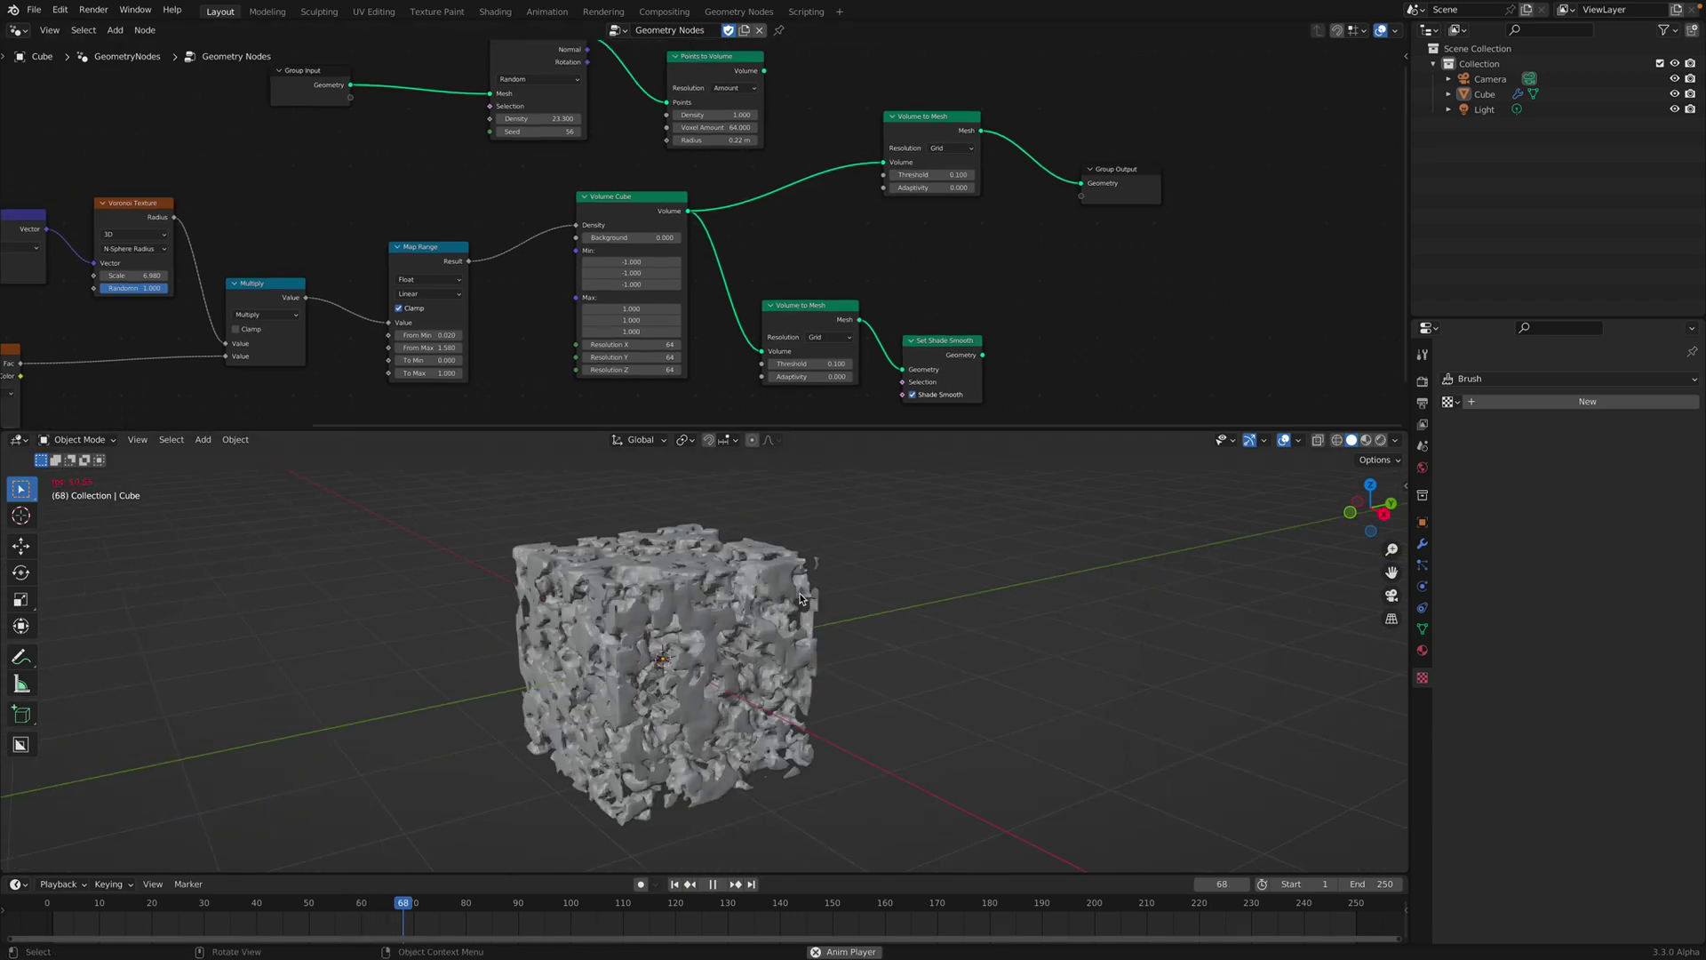
middle_click_drag(732, 516, 782, 509)
scroll(782, 509, "up", 2)
scroll(782, 509, "down", 1)
key("space")
scroll(826, 560, "down", 2)
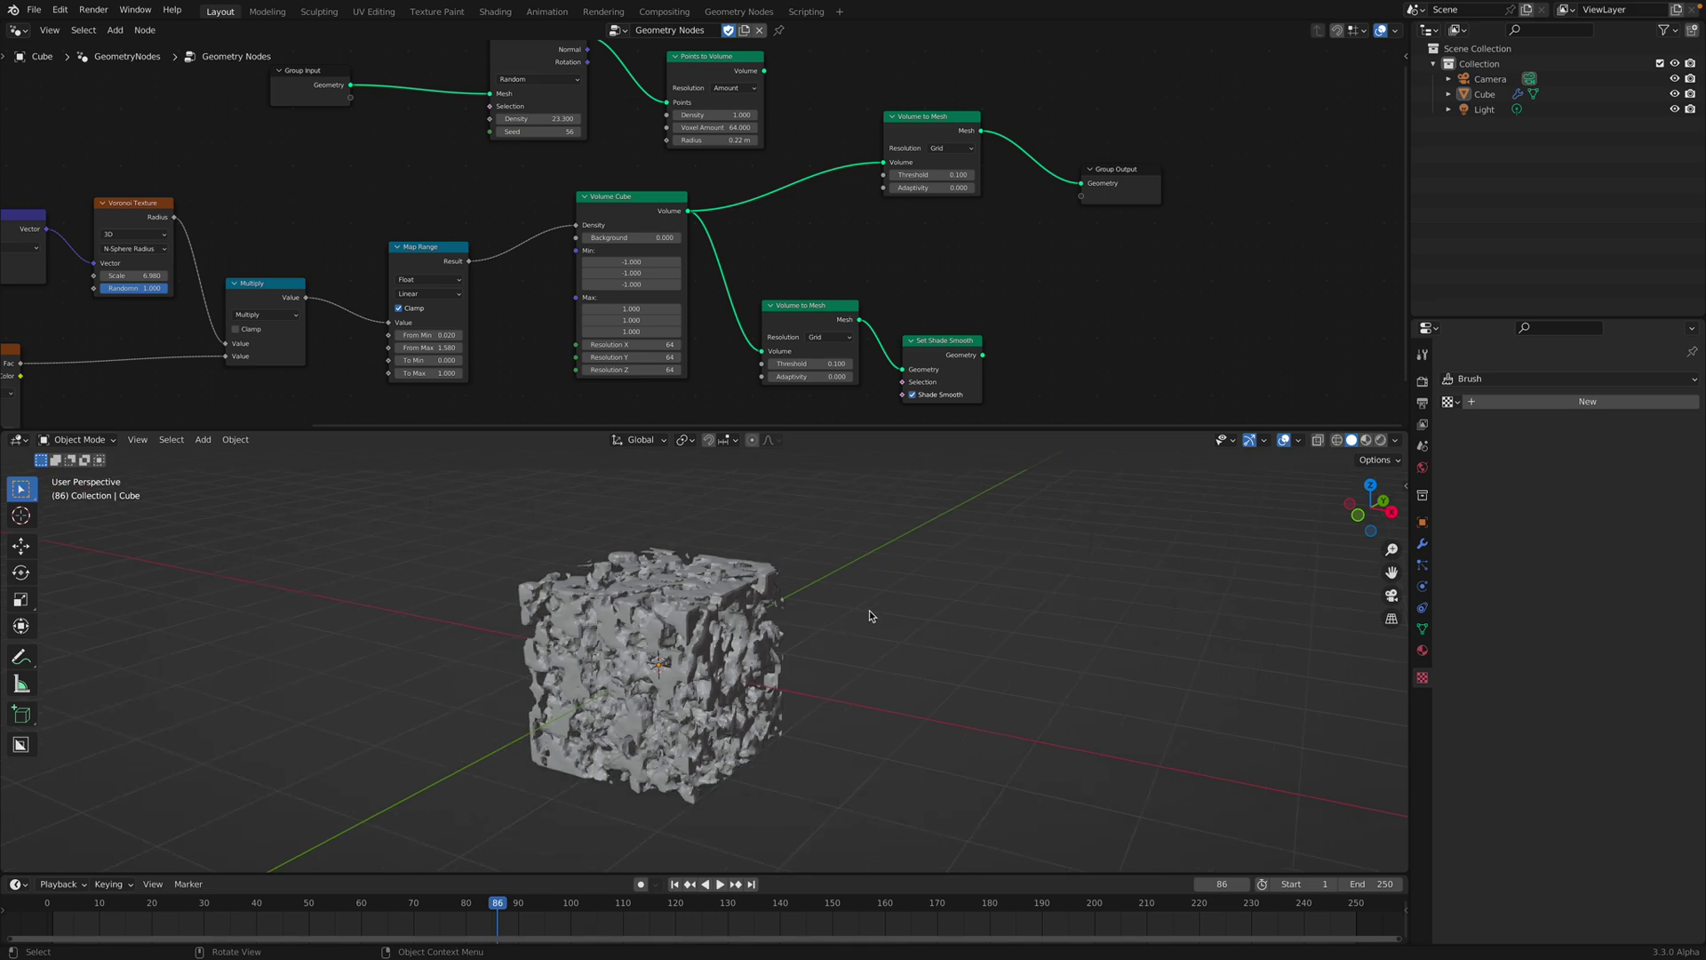
Step: Add a Monkey mesh, move it along the X axis beside the eroded cube, and save the file
key("shift+a")
mouse_move(869, 610)
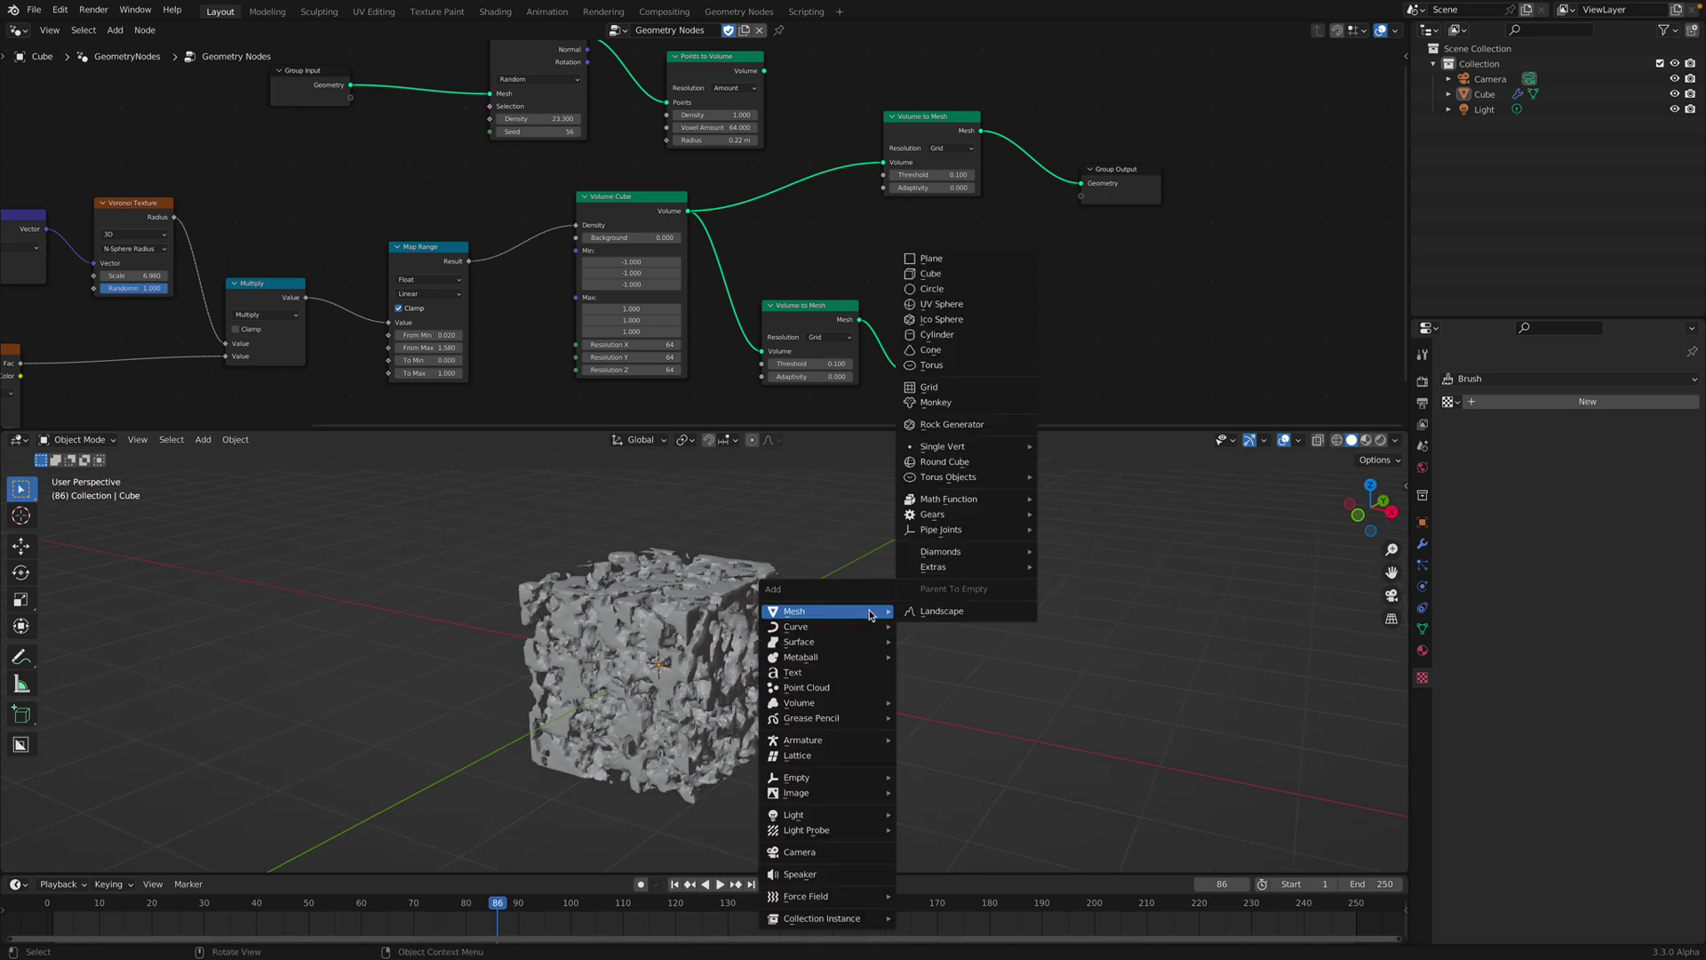
left_click(950, 402)
scroll(813, 631, "down", 4)
middle_click_drag(799, 651, 824, 659)
key("g")
key("x")
left_click(970, 666)
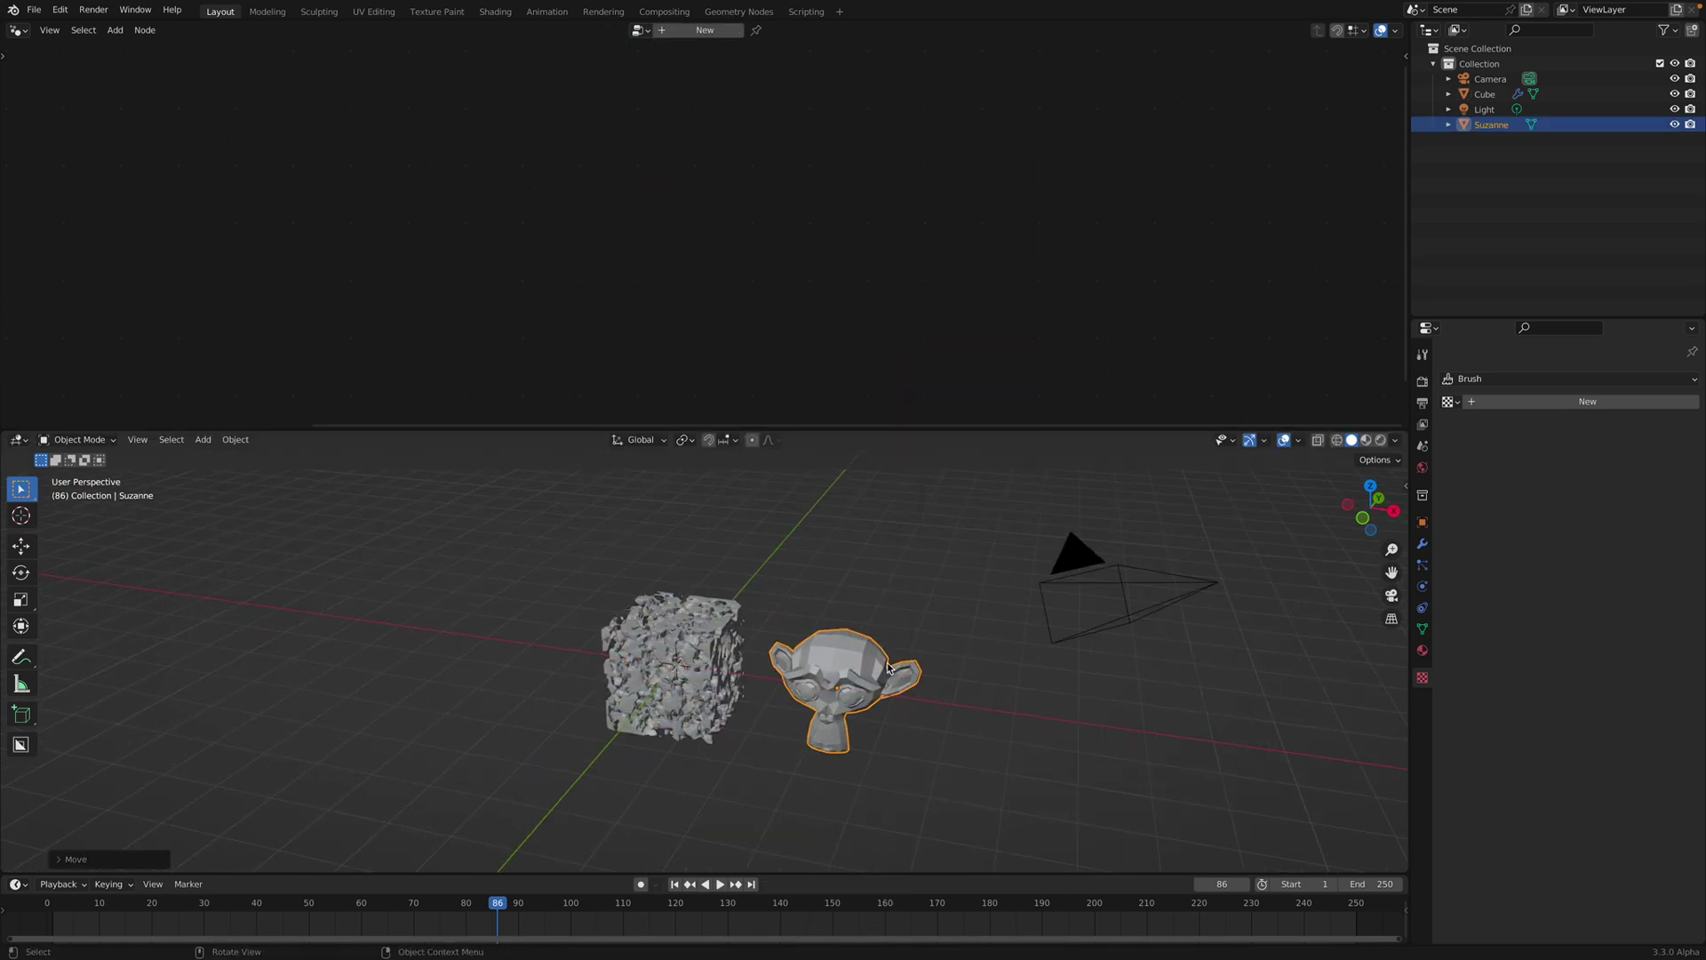
scroll(971, 667, "up", 3)
key("ctrl+s")
Step: Add a Geometry Nodes modifier to Suzanne and assign the existing Geometry Nodes group to it
left_click(1423, 544)
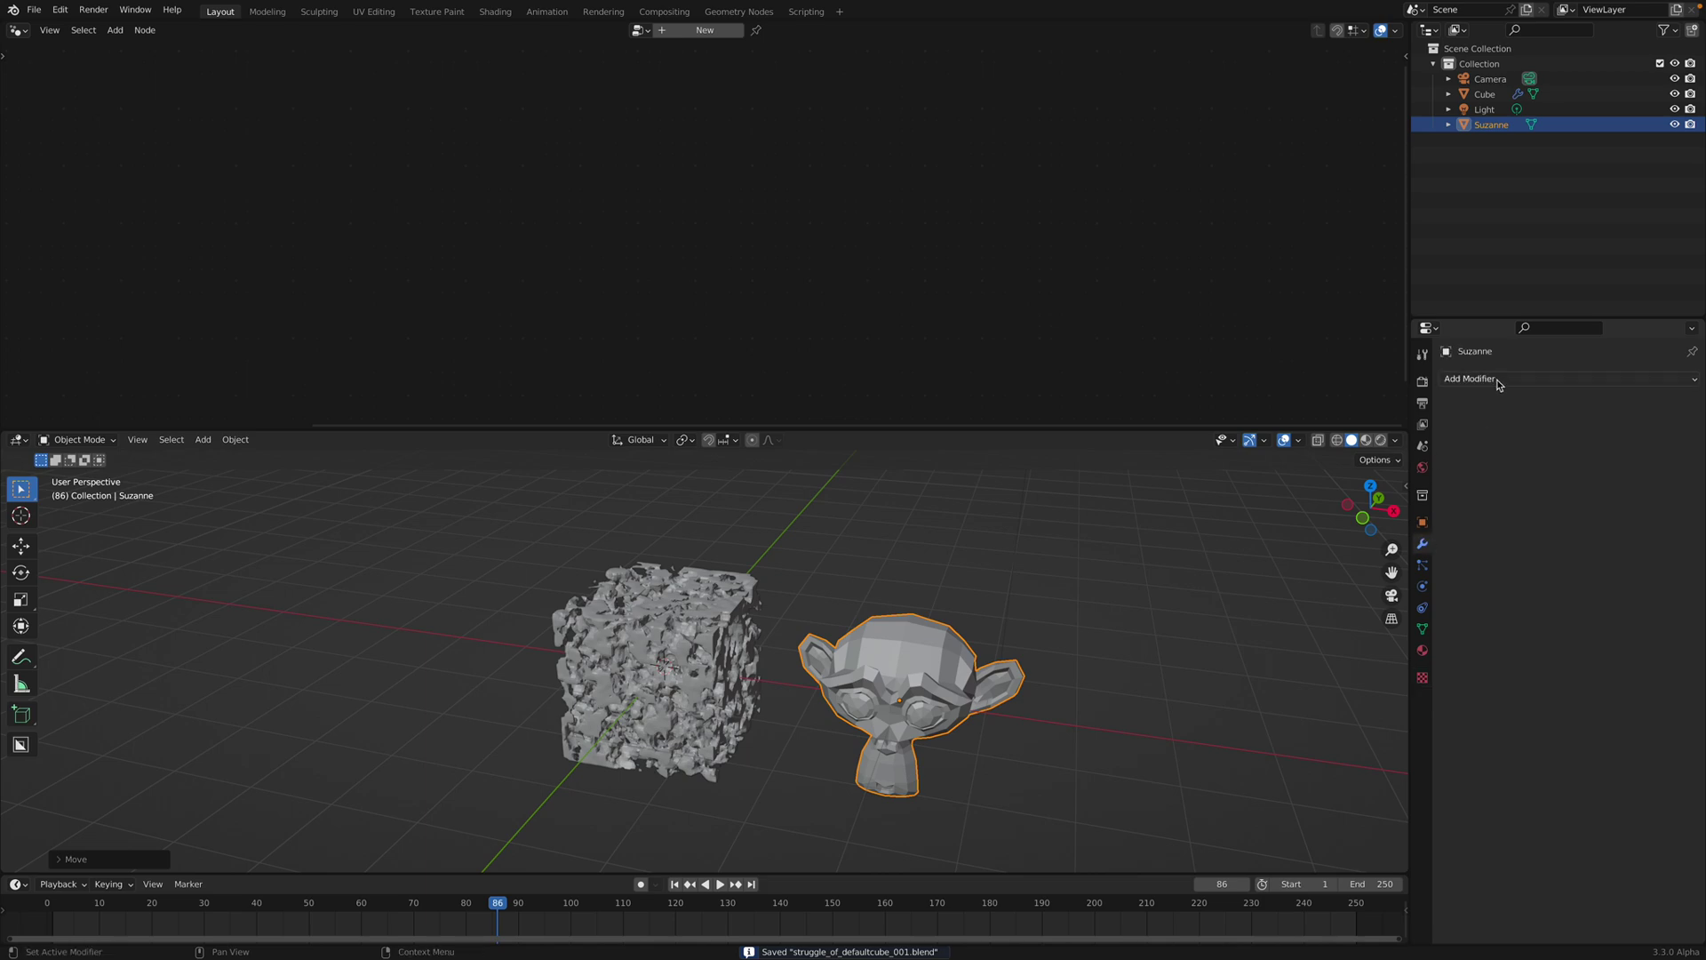
left_click(1498, 384)
left_click(1420, 524)
left_click(1456, 427)
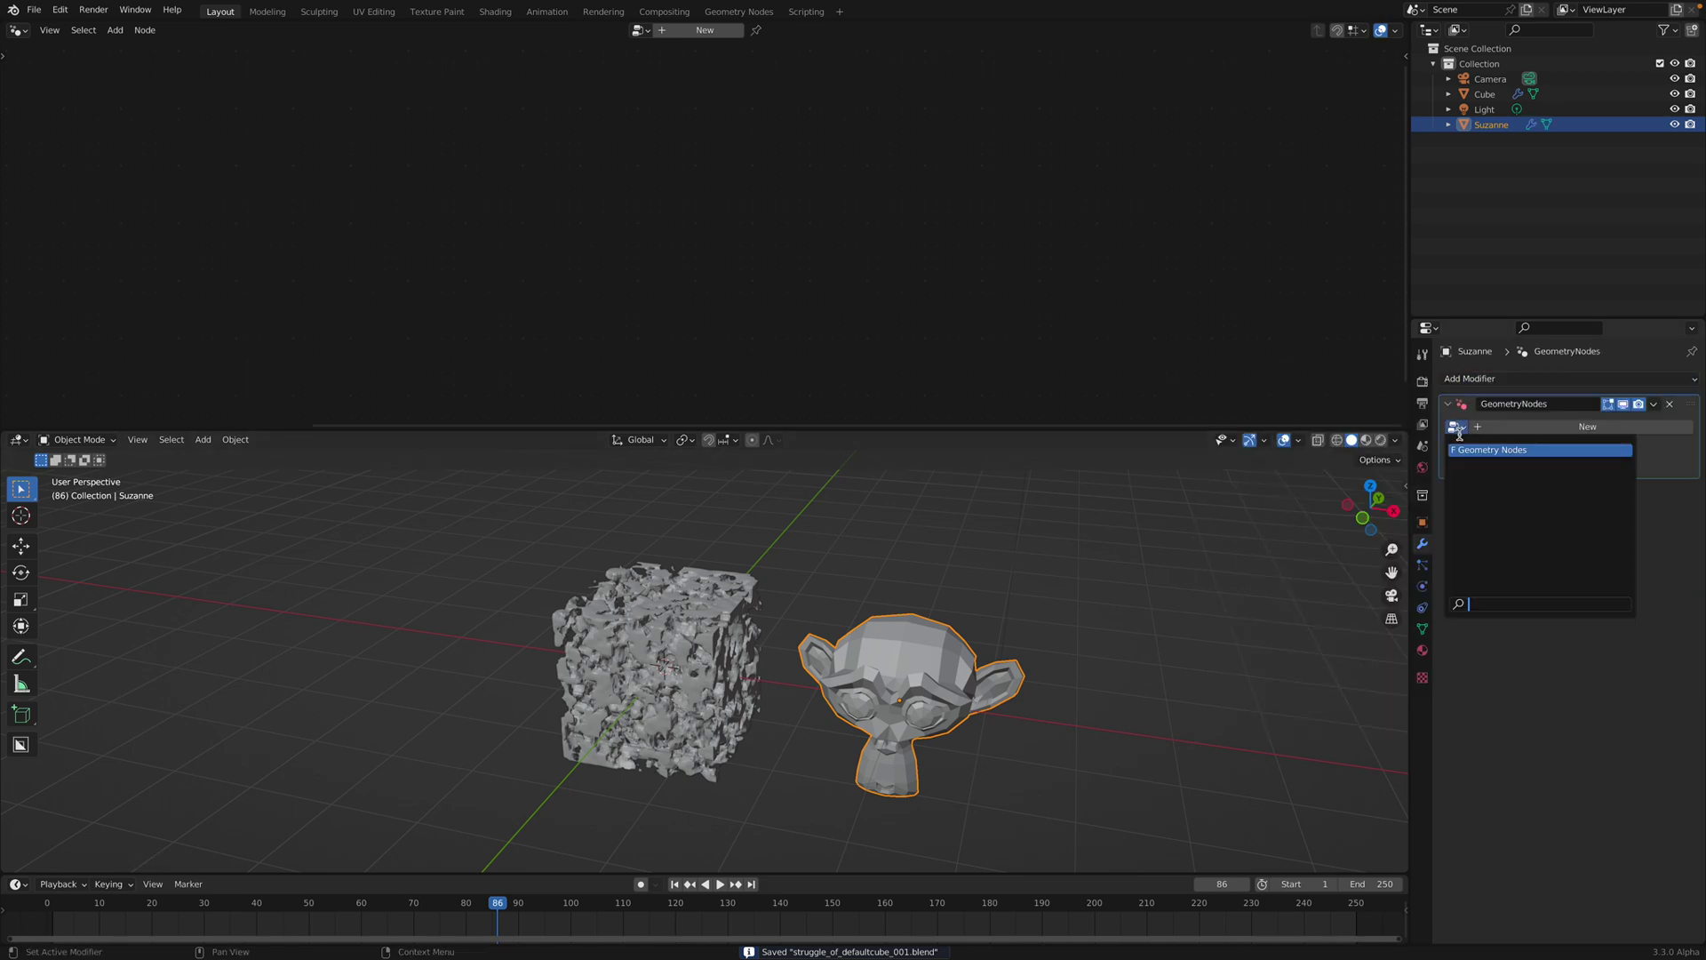
left_click(1511, 450)
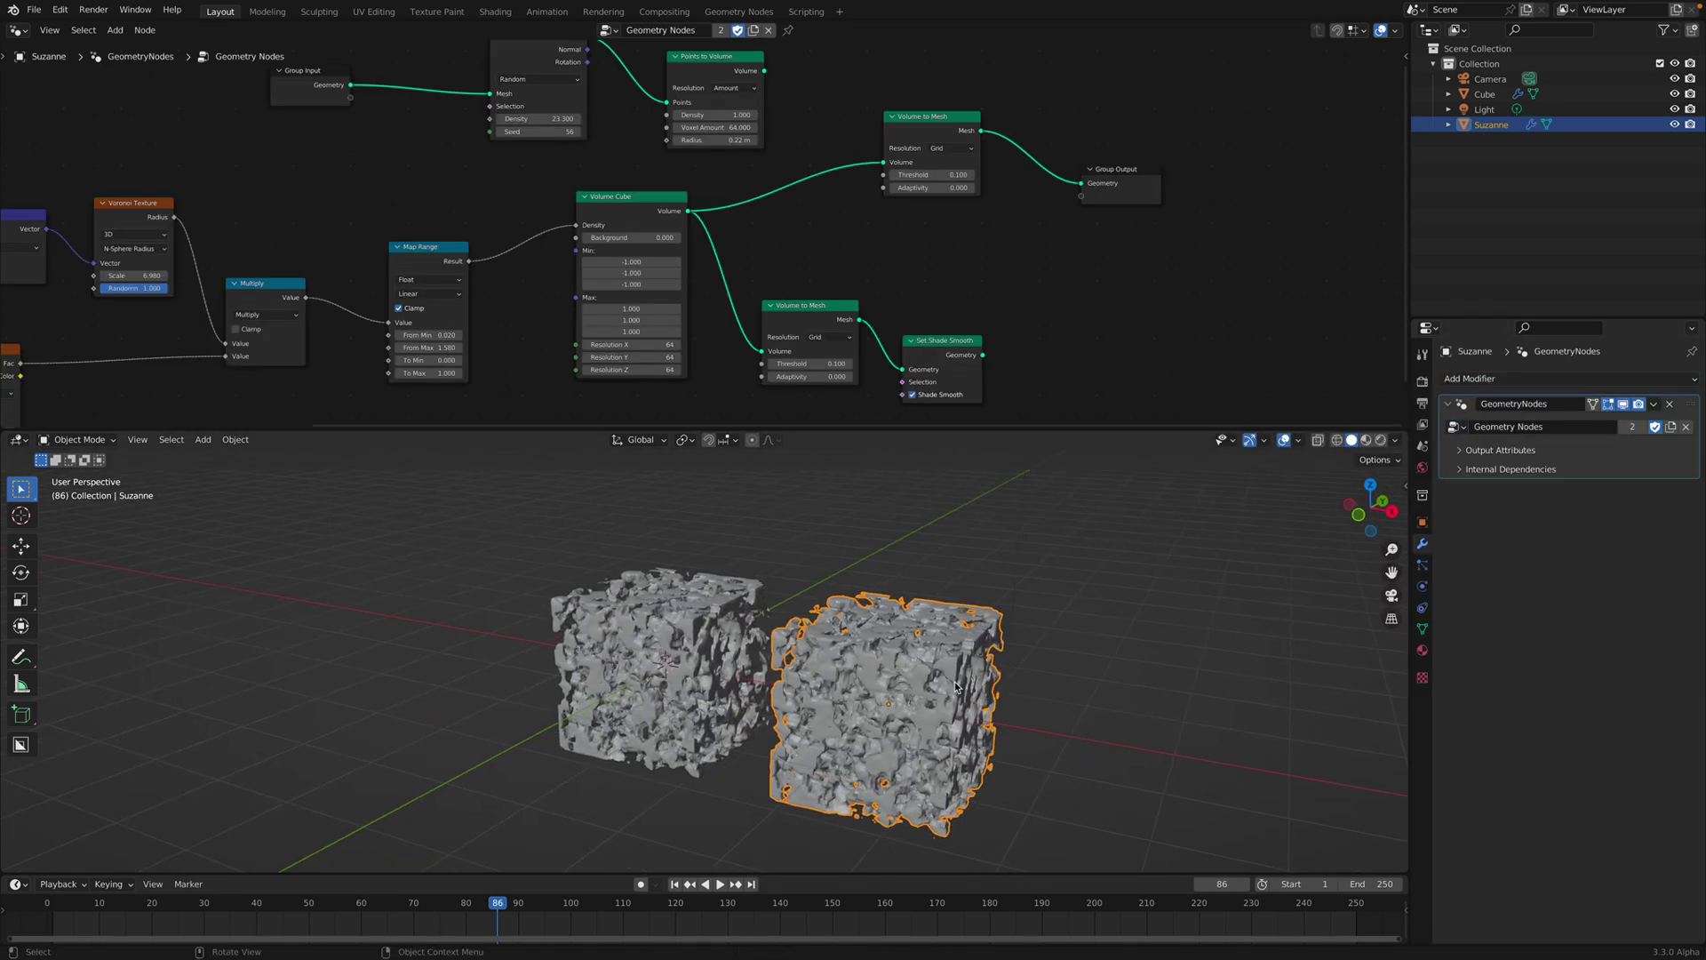
Step: Deselect everything and play the animation briefly to compare Suzanne's volume with the original cube
scroll(913, 689, "up", 1)
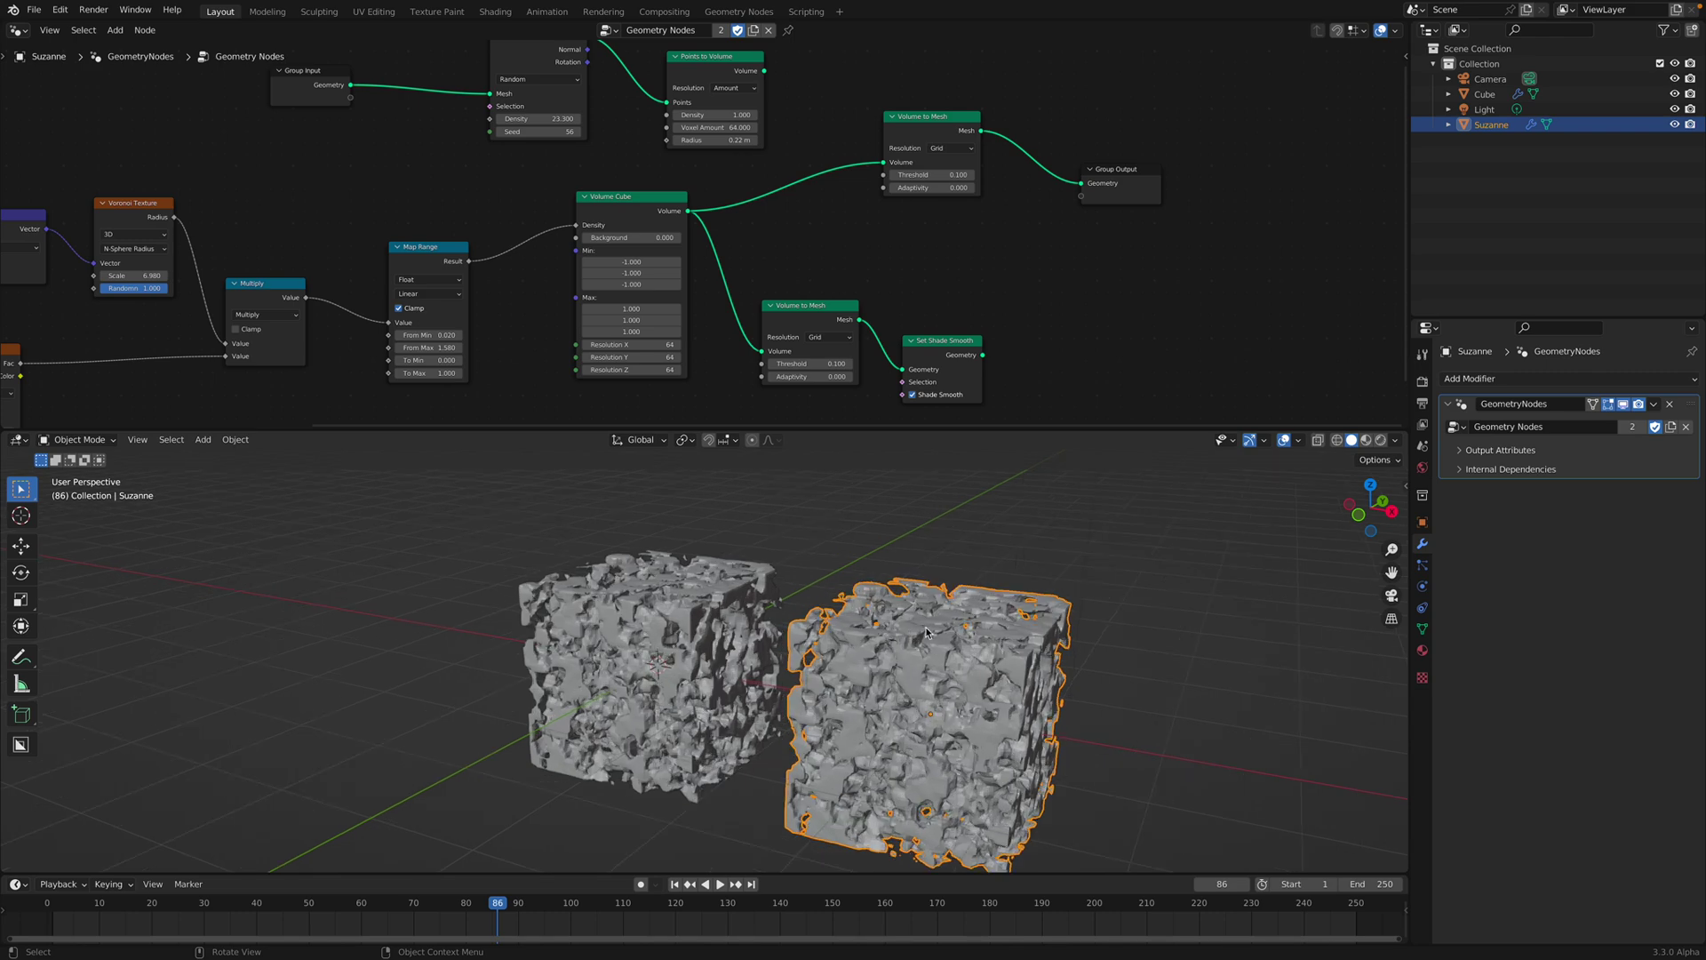
key("alt+a")
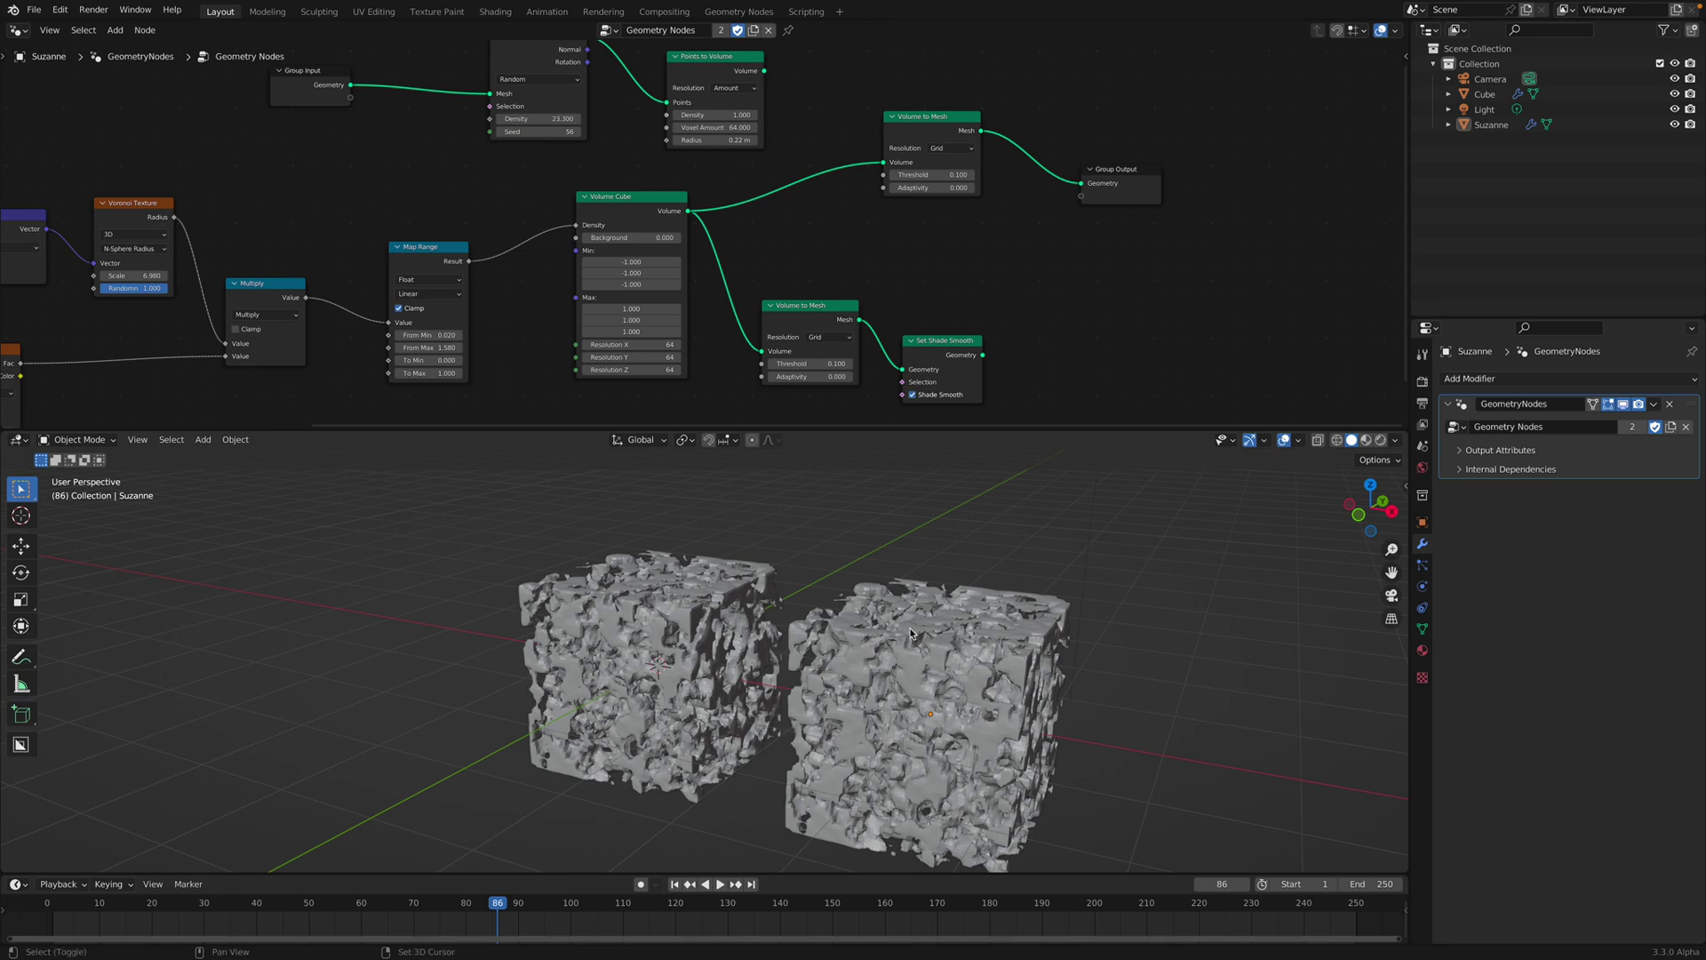
middle_click_drag(933, 640, 826, 619)
key("space")
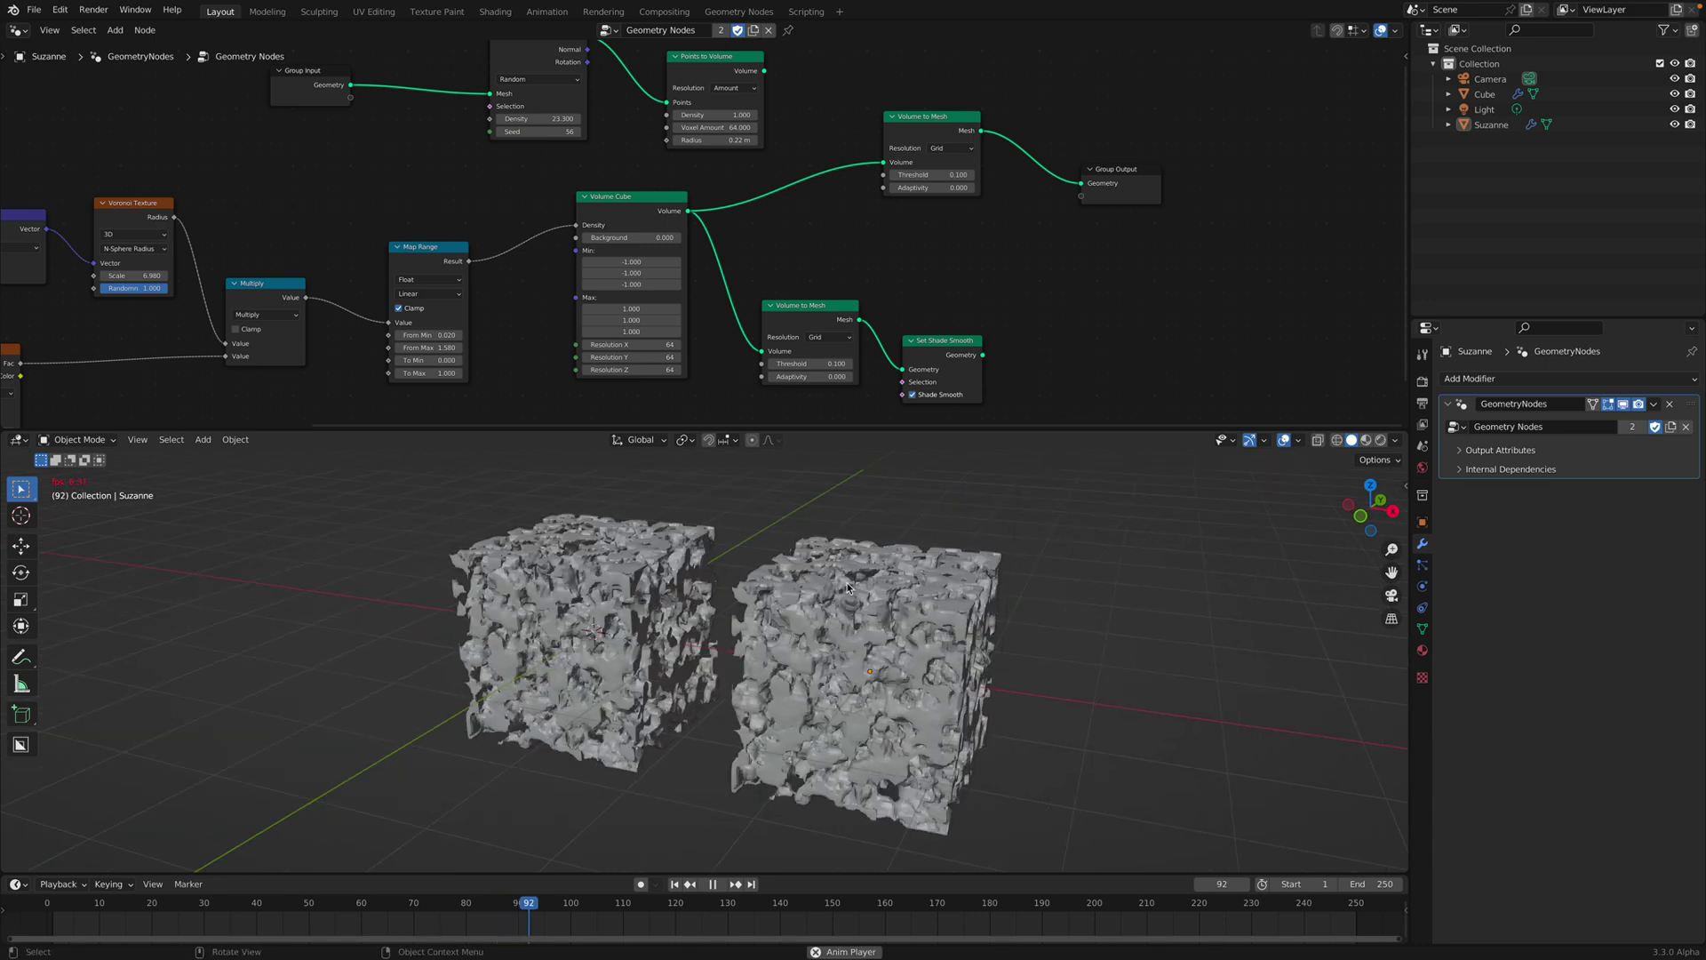
key("space")
Step: Remove the Geometry Nodes modifier from Suzanne and delete the monkey object
left_click(859, 615)
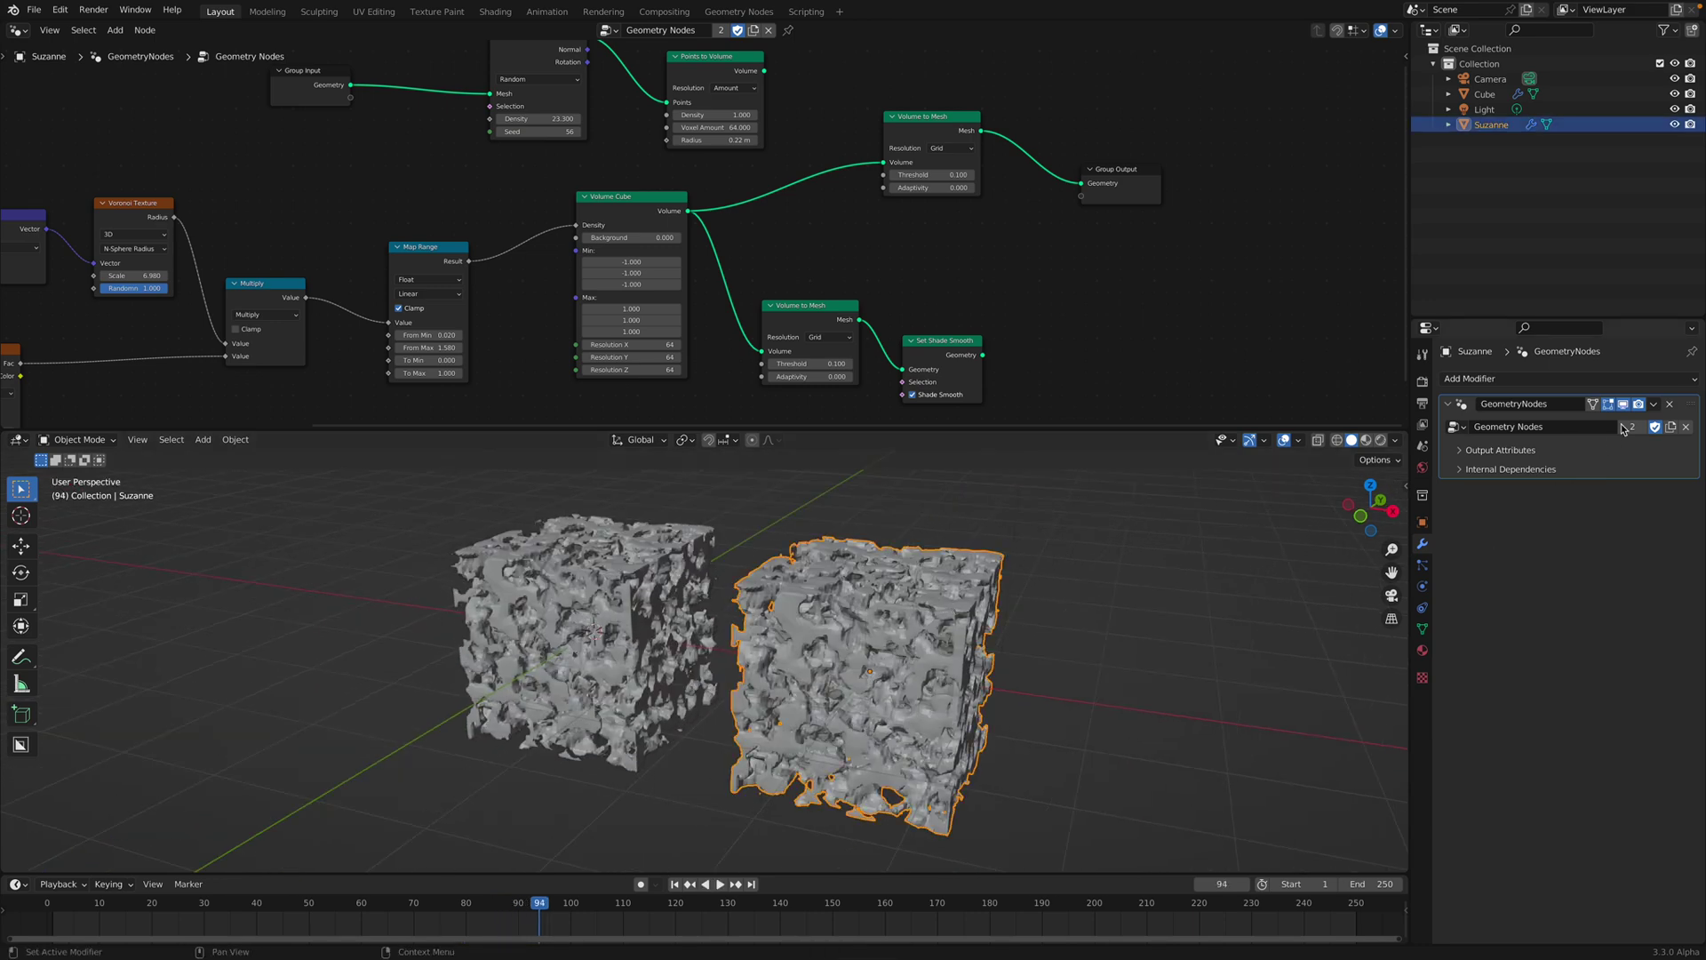
left_click(1671, 405)
left_click(1107, 524)
left_click(907, 617)
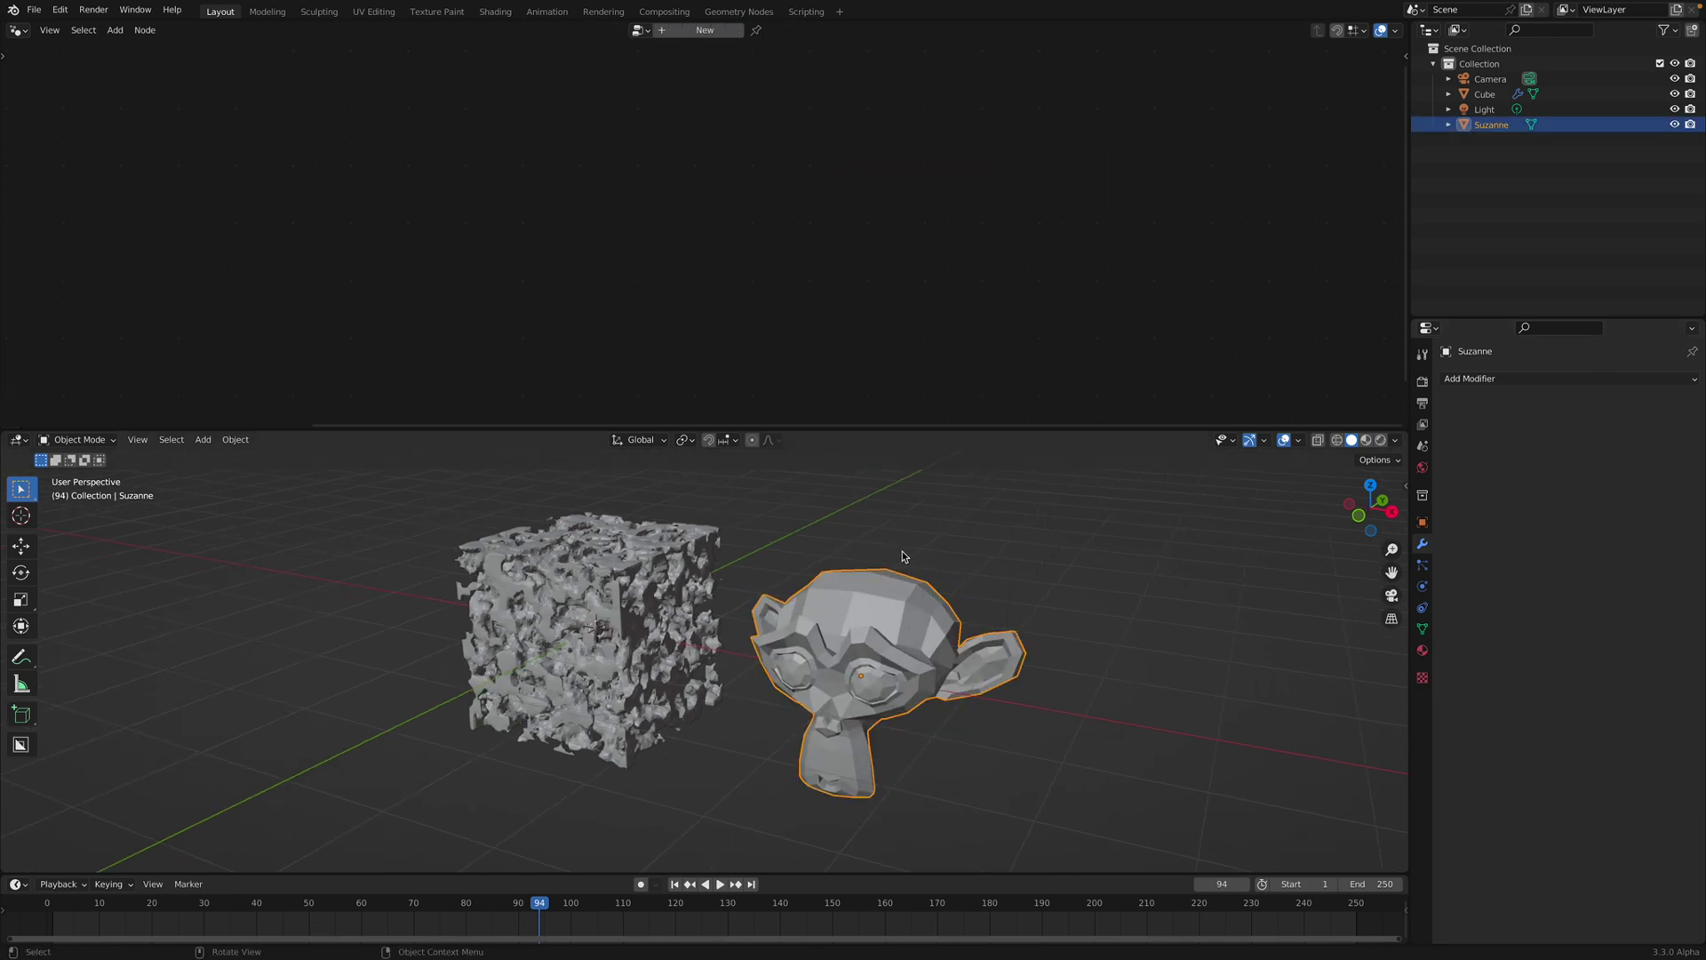
key("x")
left_click(889, 604)
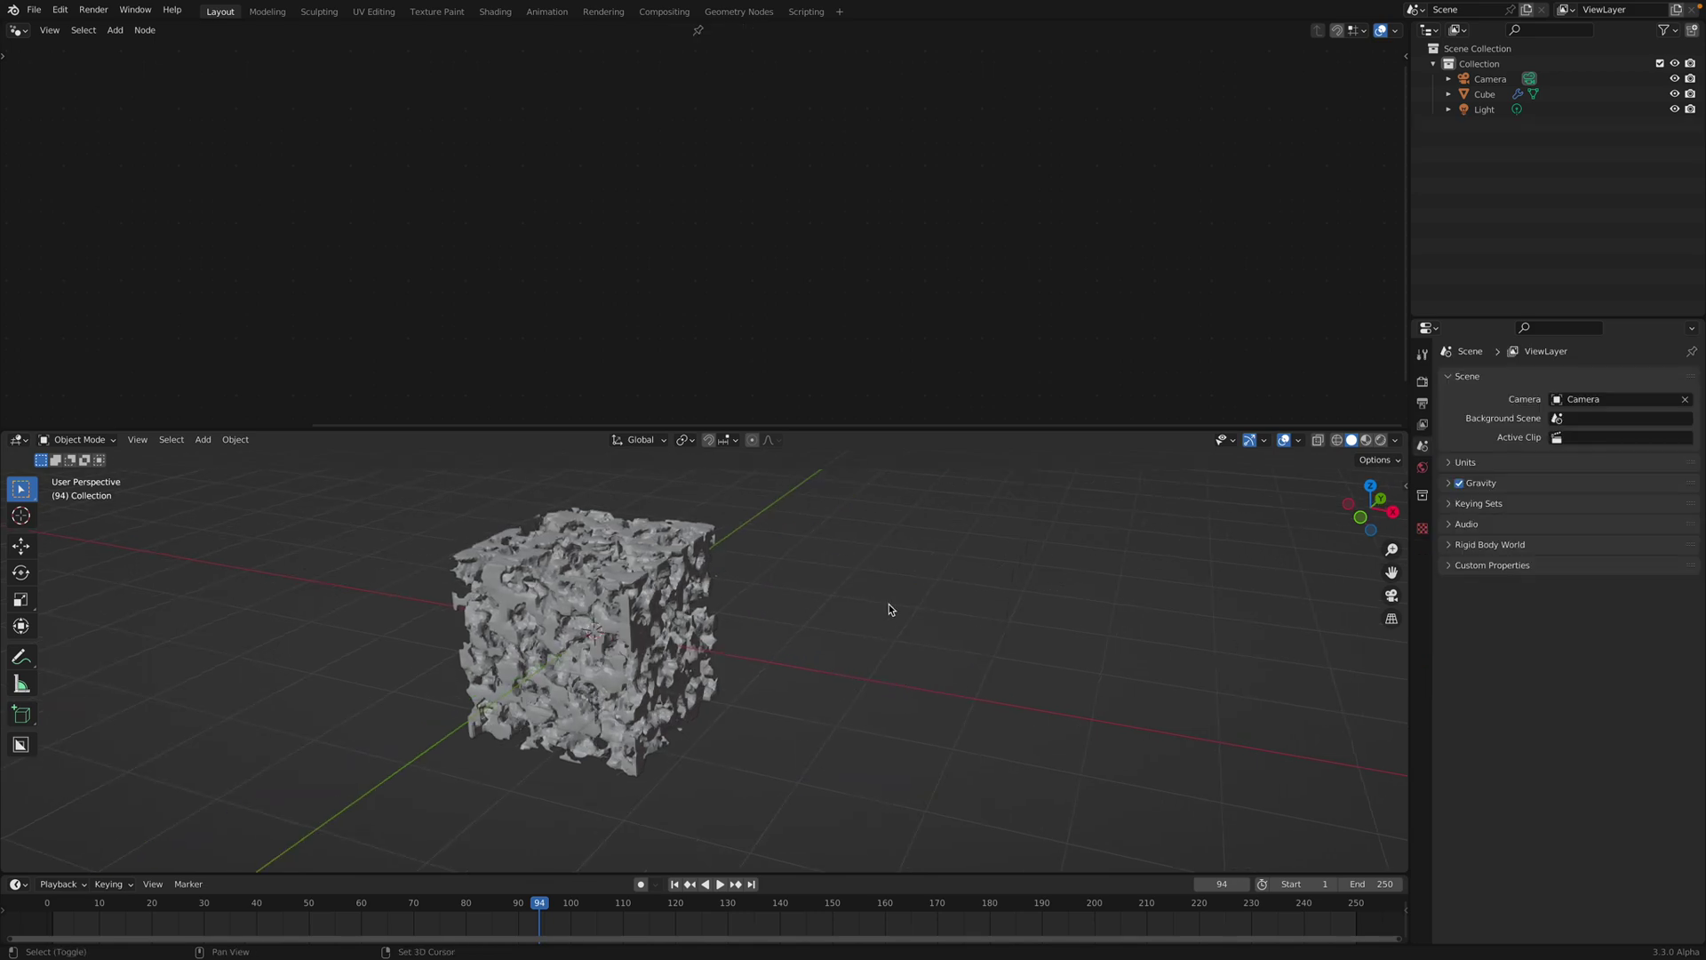
Step: Select the eroded cube and reposition its Group Input, Distribute Points on Faces, Points to Volume and upper Volume to Mesh nodes
scroll(817, 588, "up", 3)
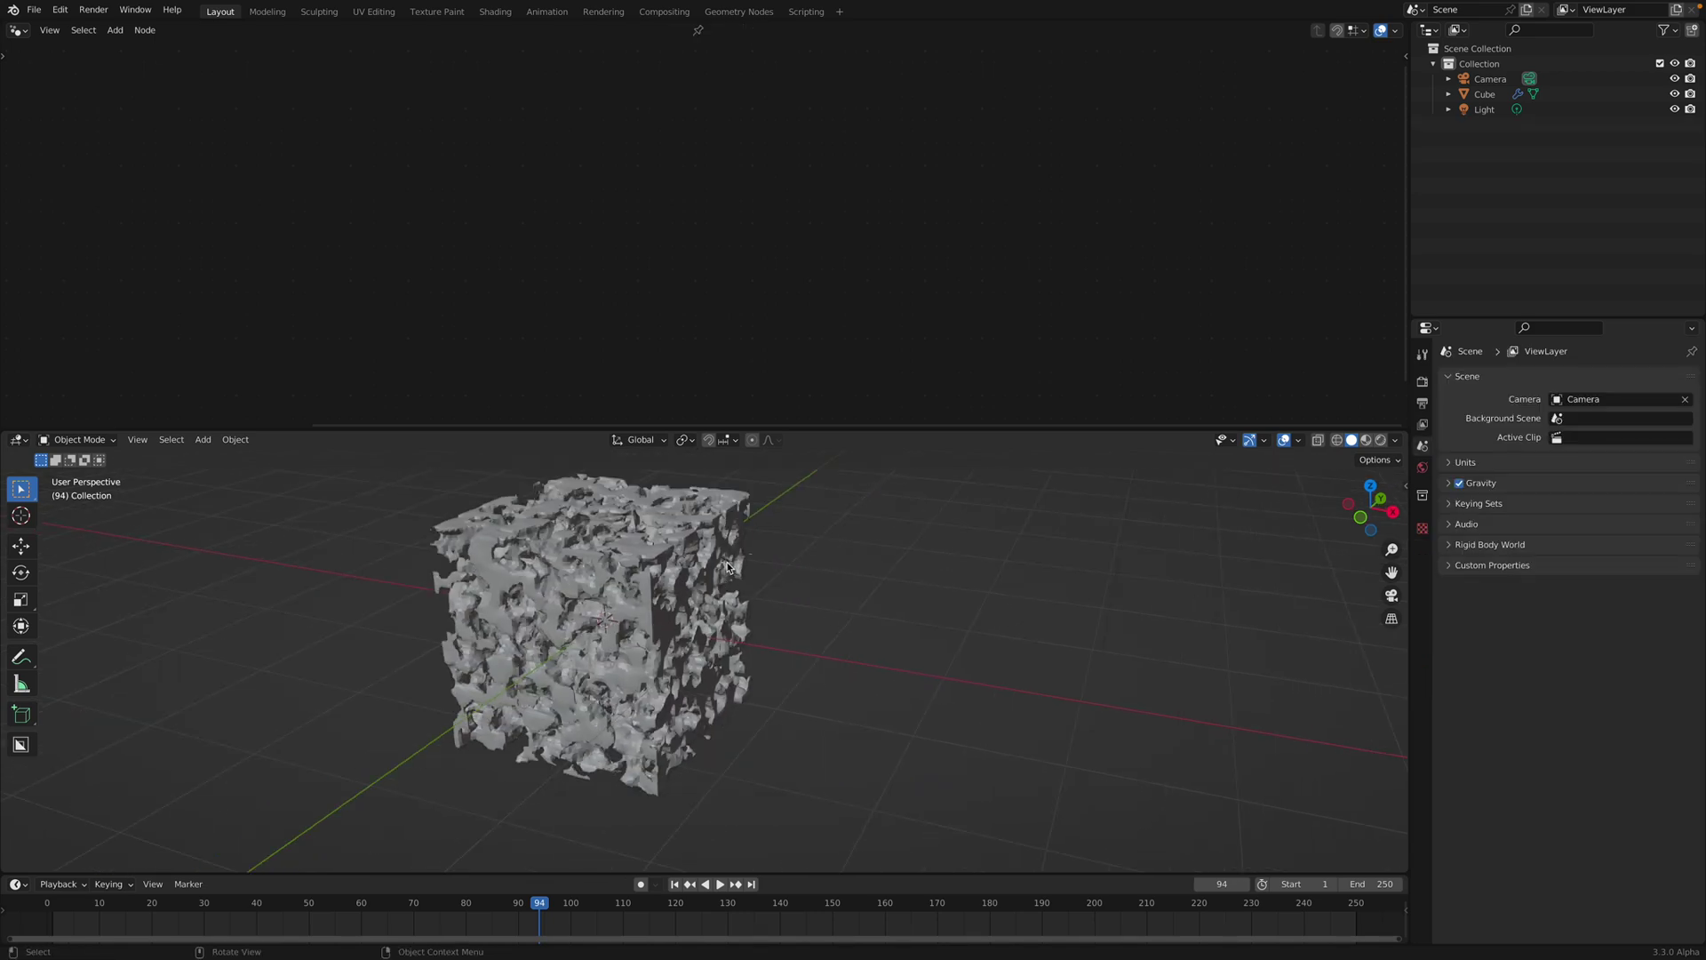
left_click(693, 622)
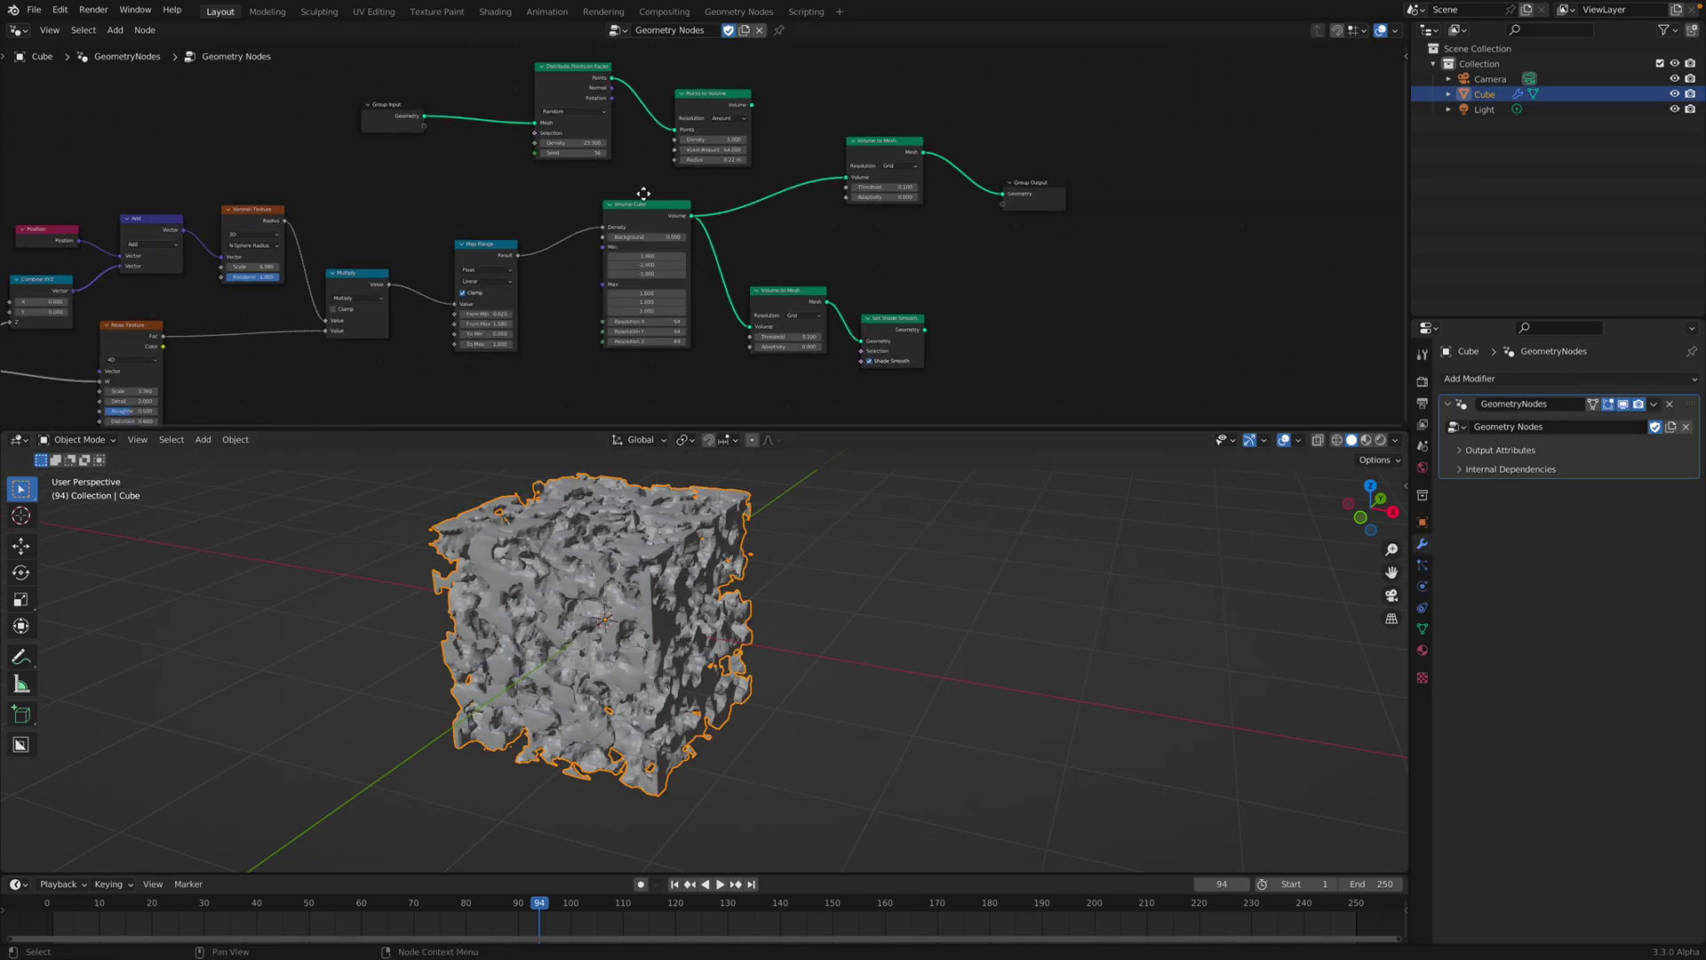
middle_click_drag(691, 224, 710, 285)
left_click_drag(611, 109, 578, 74)
left_click_drag(796, 142, 766, 108)
left_click_drag(451, 167, 475, 124)
middle_click_drag(1006, 205, 1010, 190)
left_click_drag(1010, 193, 985, 194)
middle_click_drag(957, 204, 1023, 208)
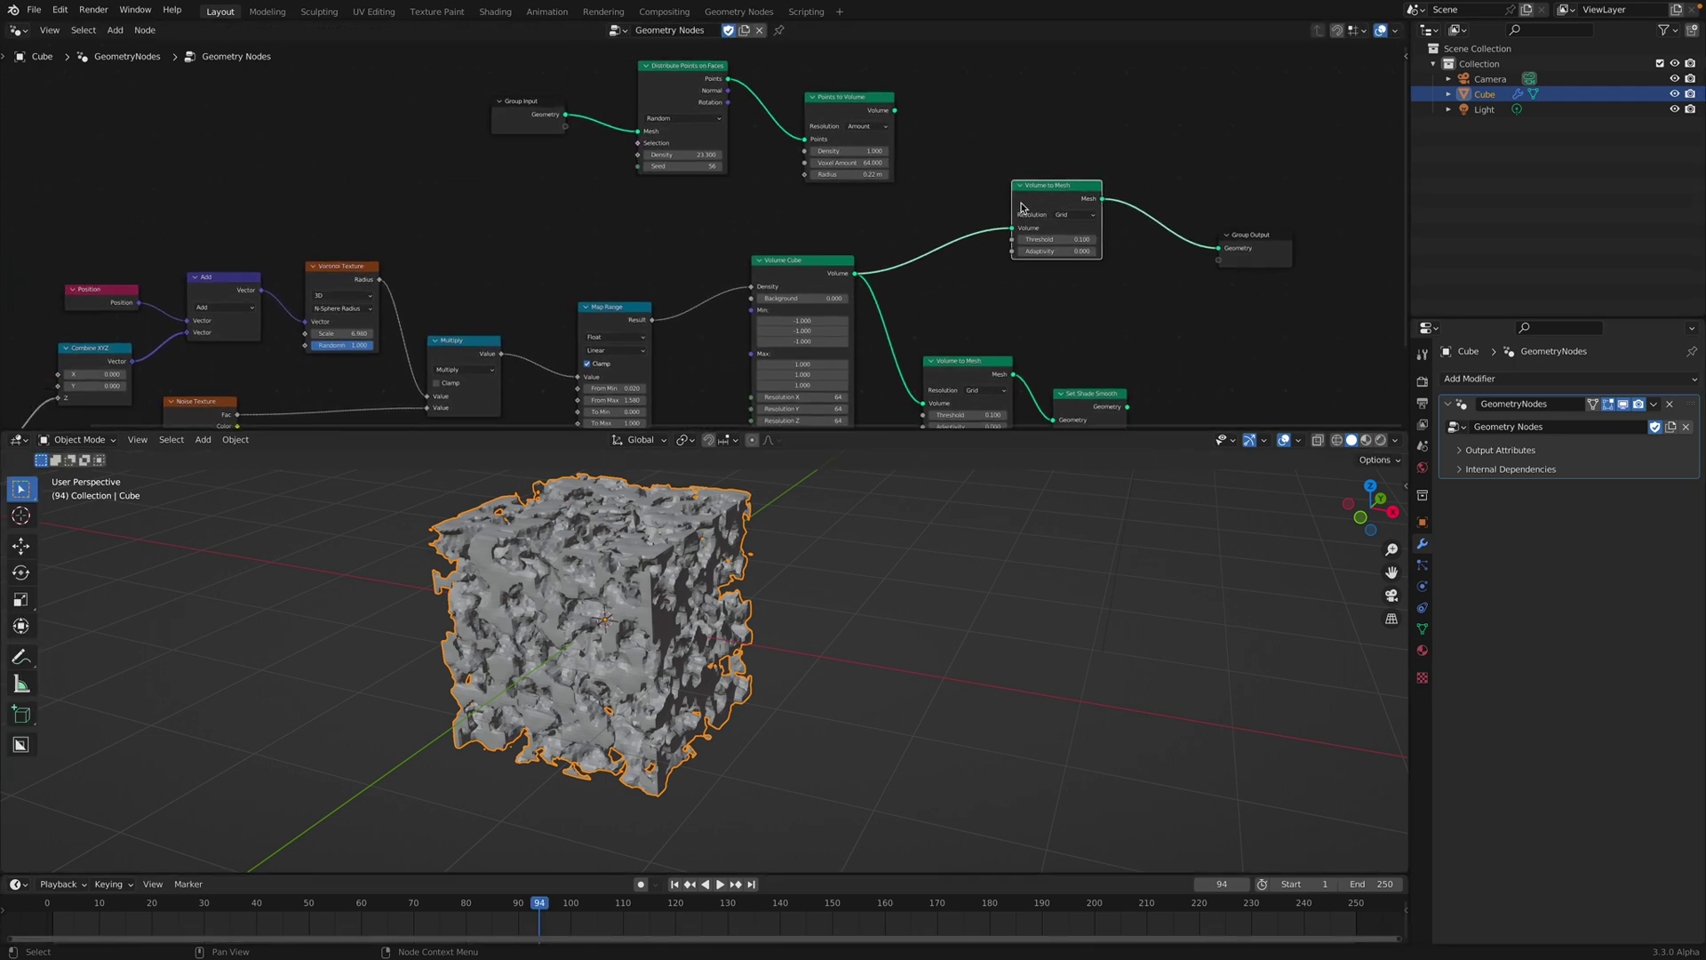
left_click_drag(860, 110, 851, 107)
Step: Set the Volume Cube node's X, Y and Z resolutions to 100
middle_click_drag(814, 178, 919, 216)
scroll(919, 216, "up", 2)
middle_click_drag(908, 303, 761, 191)
scroll(725, 194, "up", 1)
left_click(714, 153)
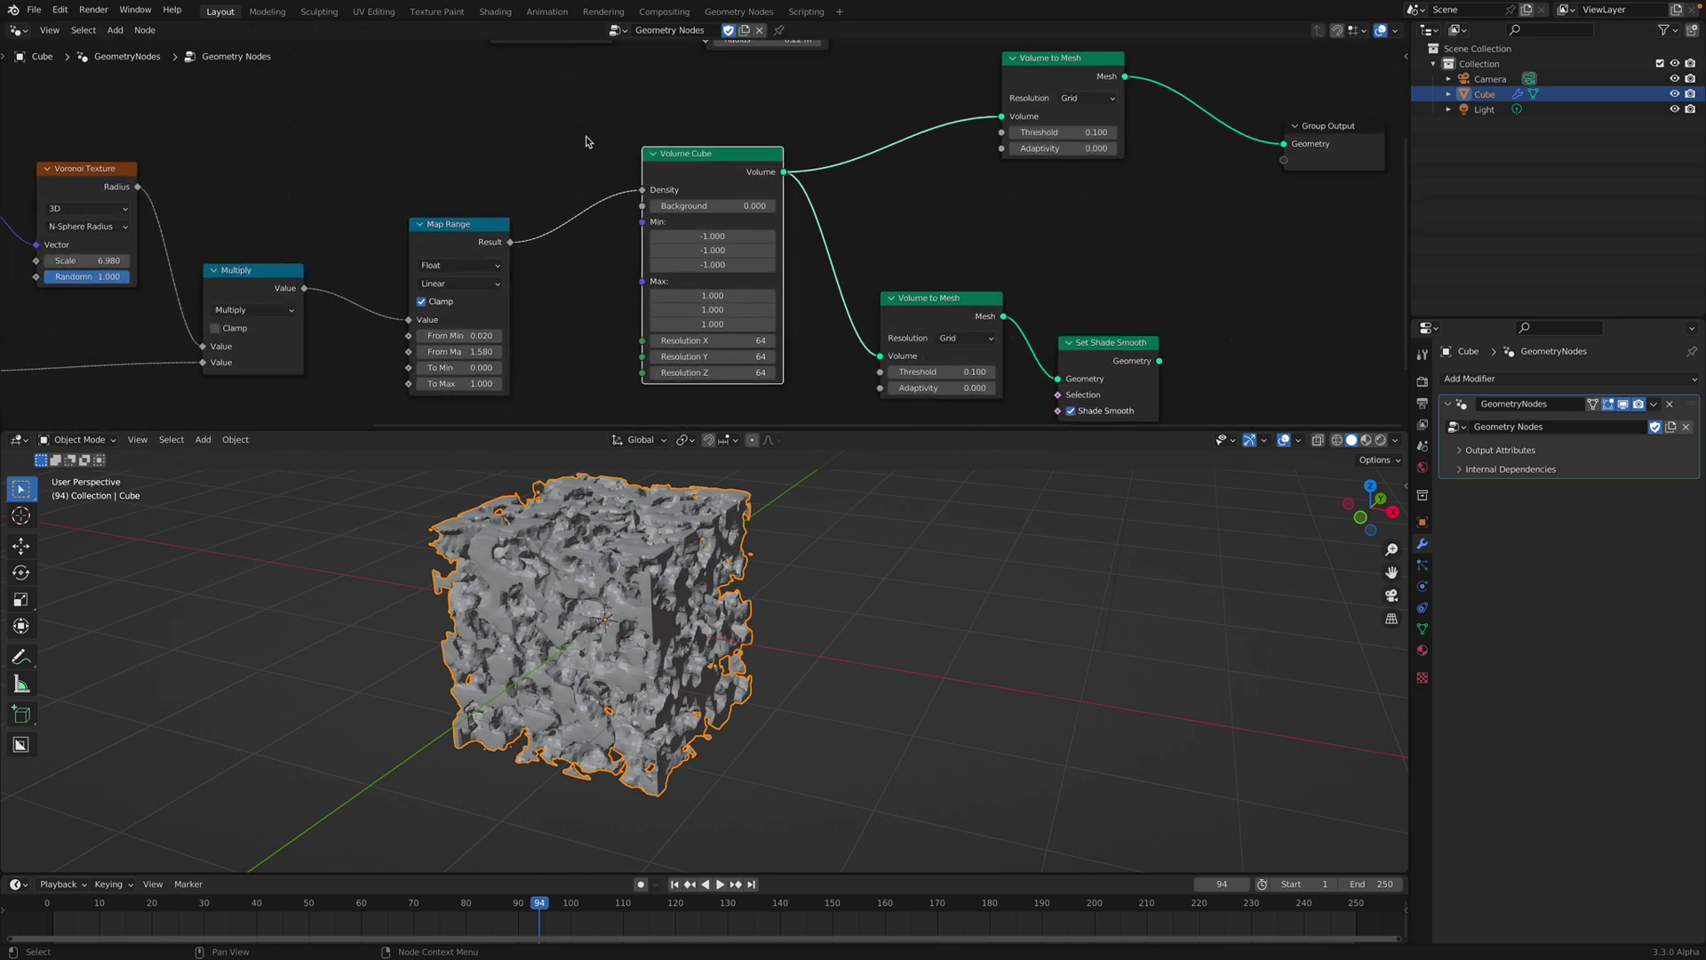
middle_click_drag(688, 285, 671, 238)
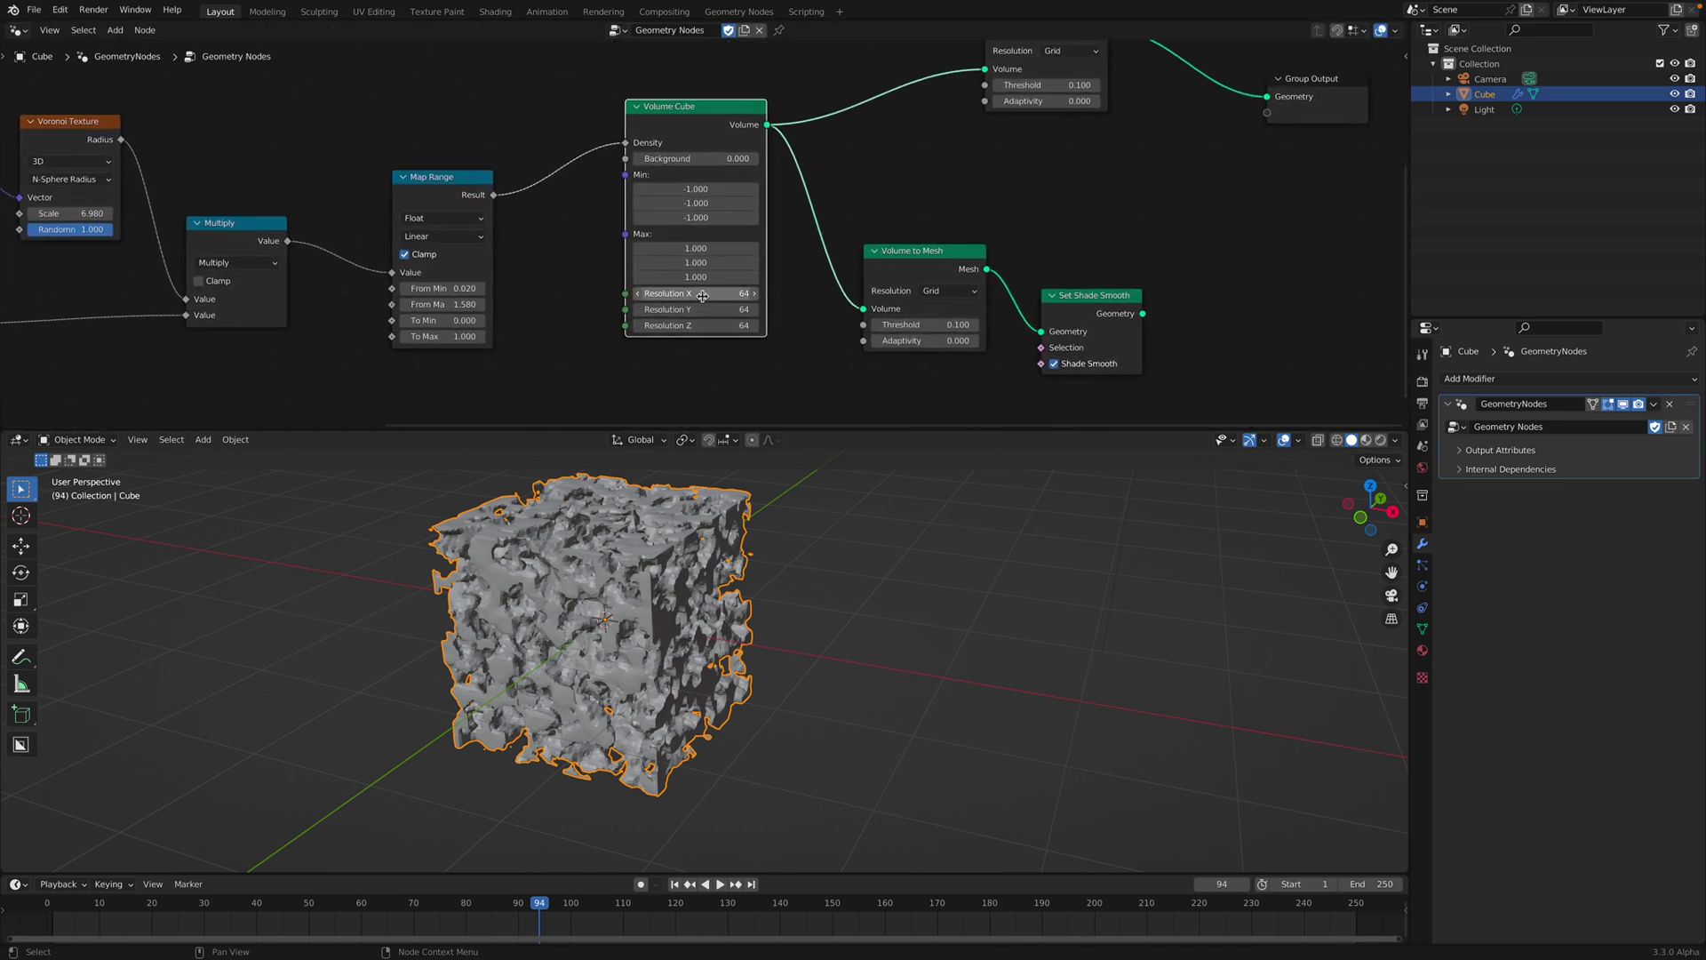
left_click_drag(702, 297, 702, 325)
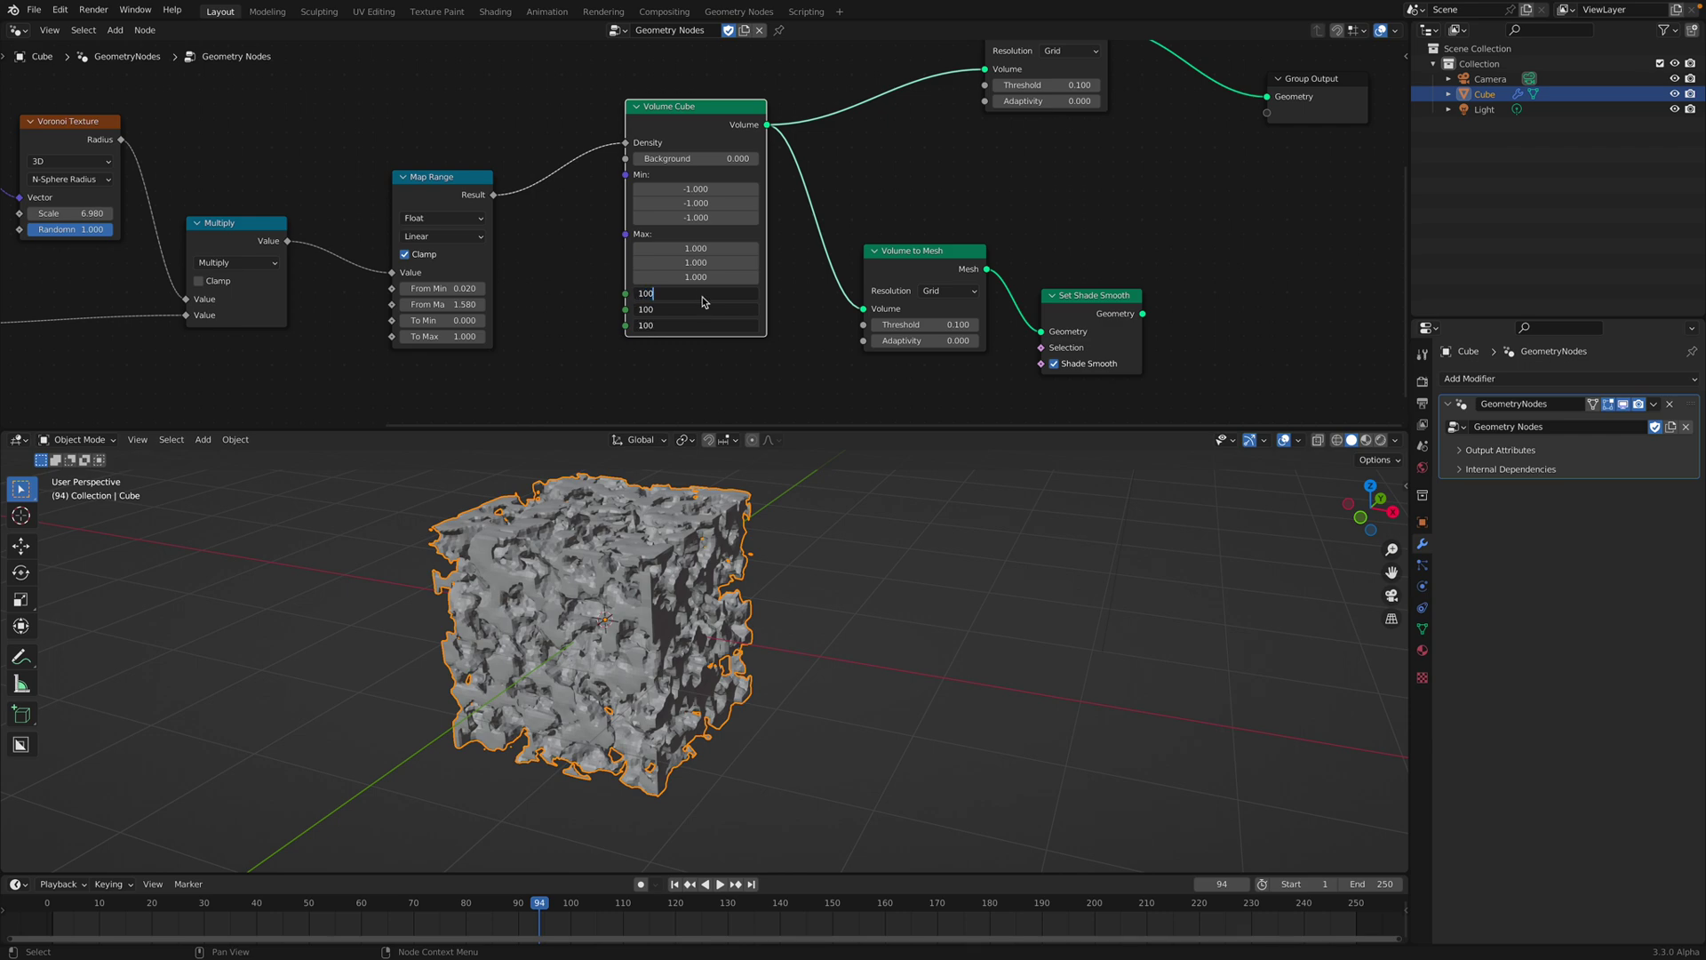
key("Return")
Step: Lower the Volume Cube's resolution to 20 on all three axes, and raise it to 76
left_click(686, 295)
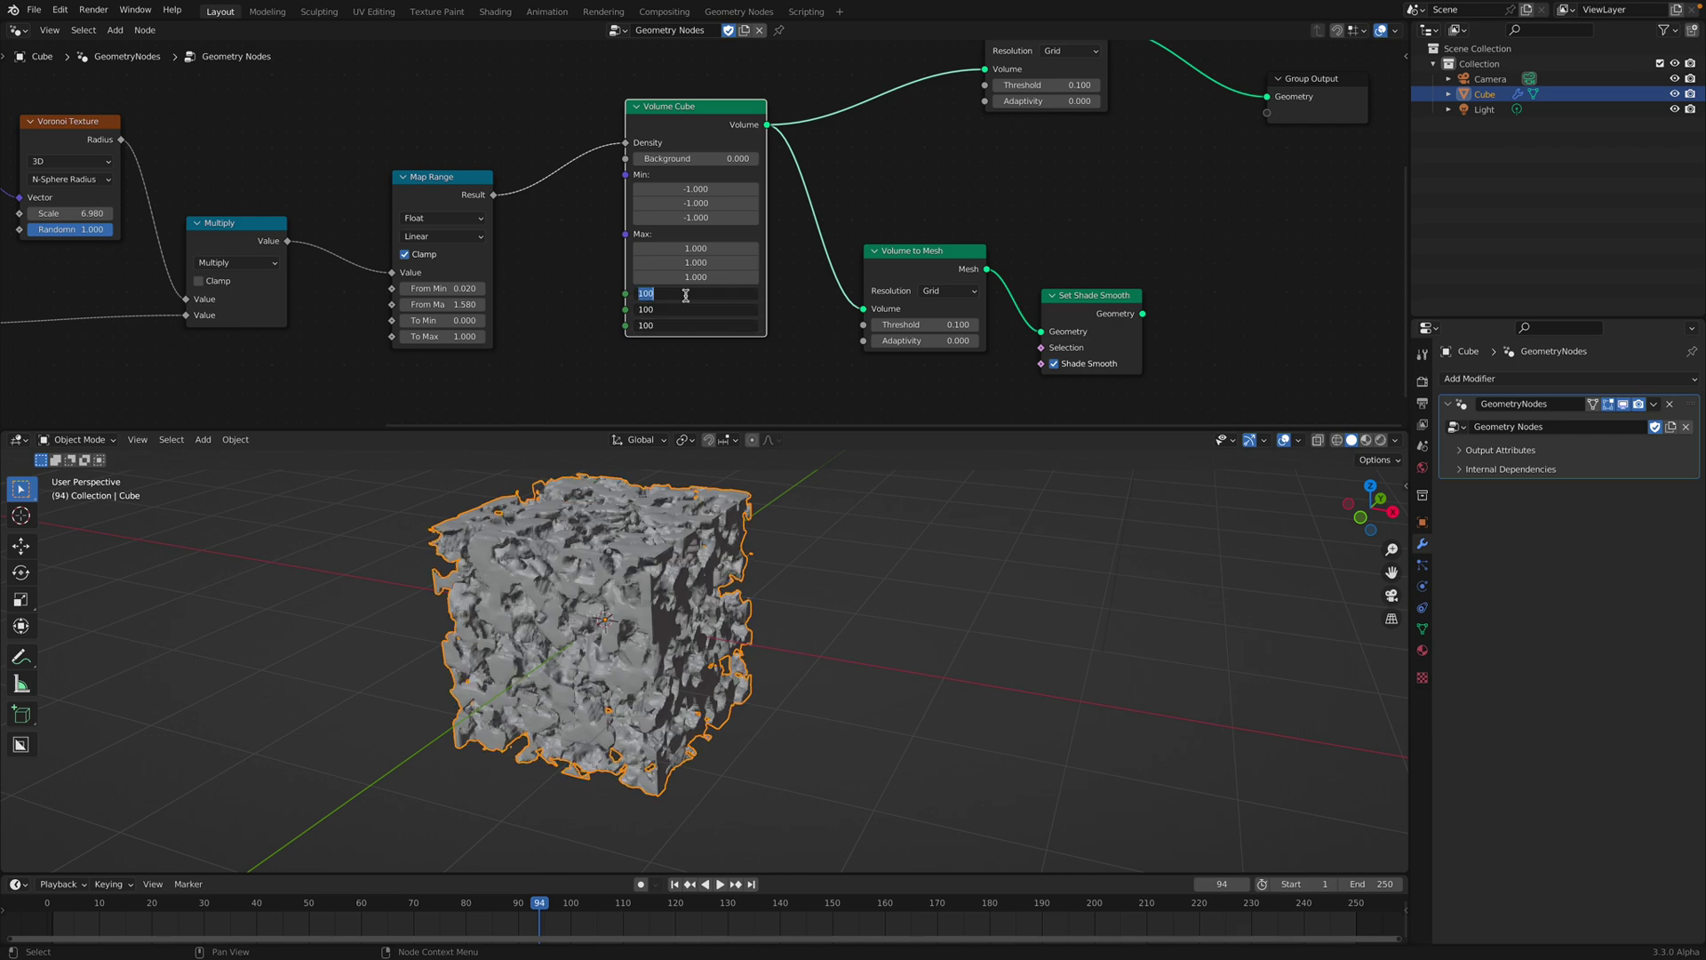
type("20")
key("Return")
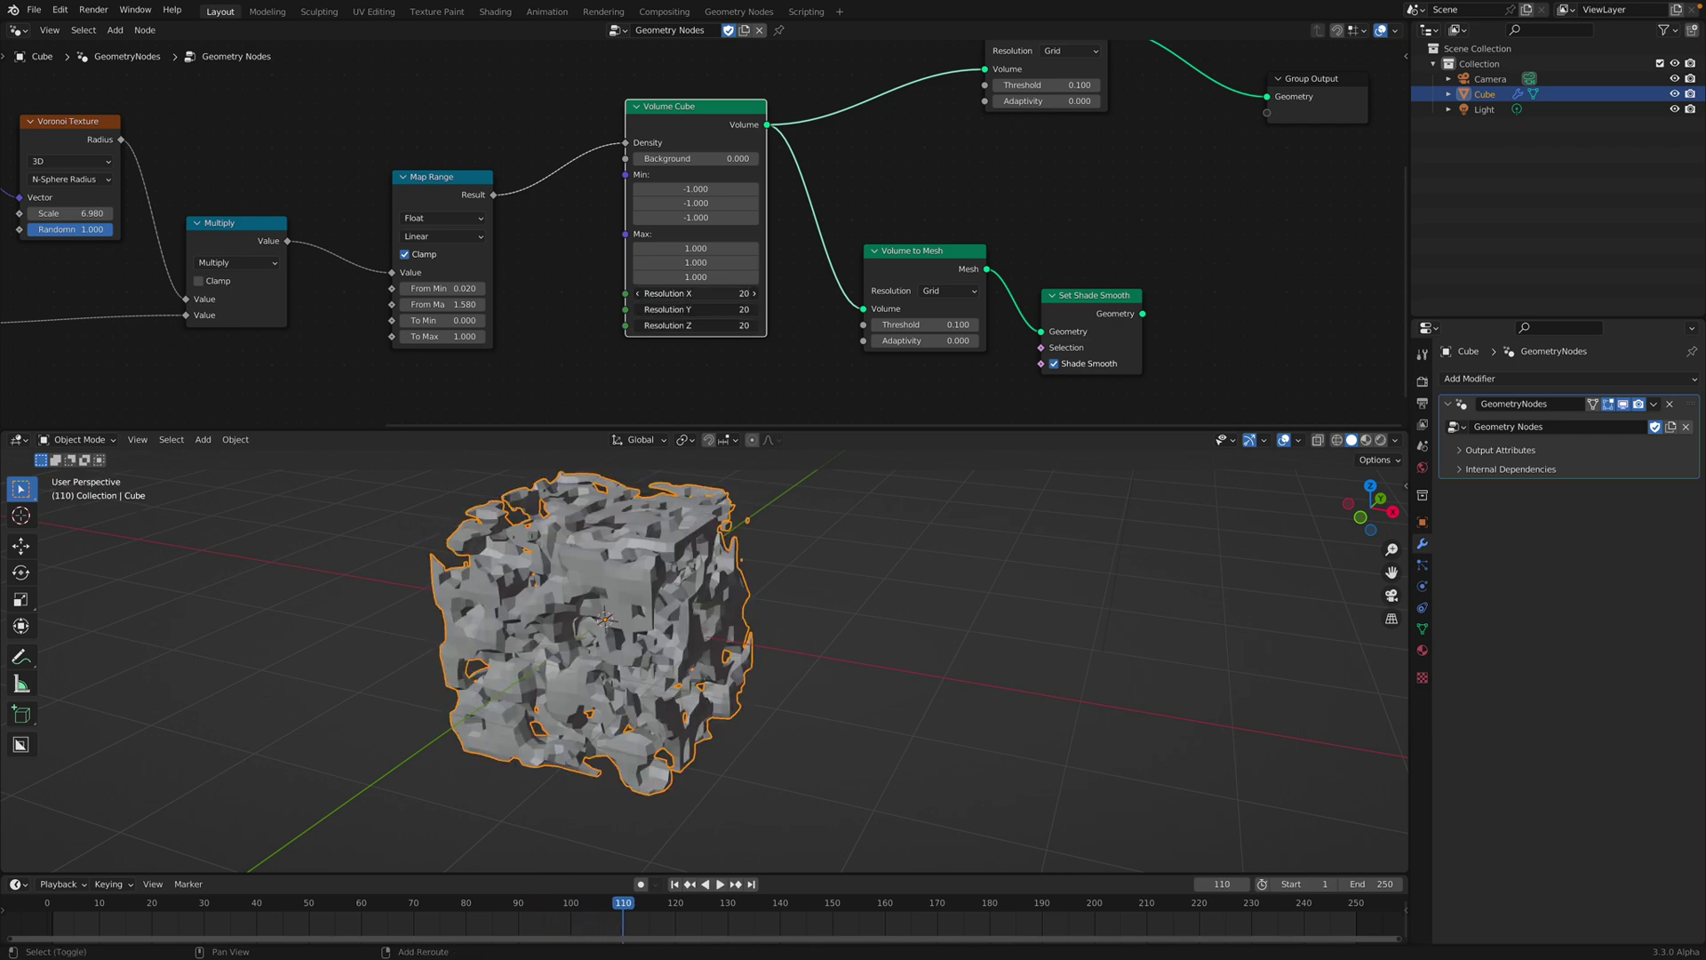
left_click_drag(698, 326, 749, 326)
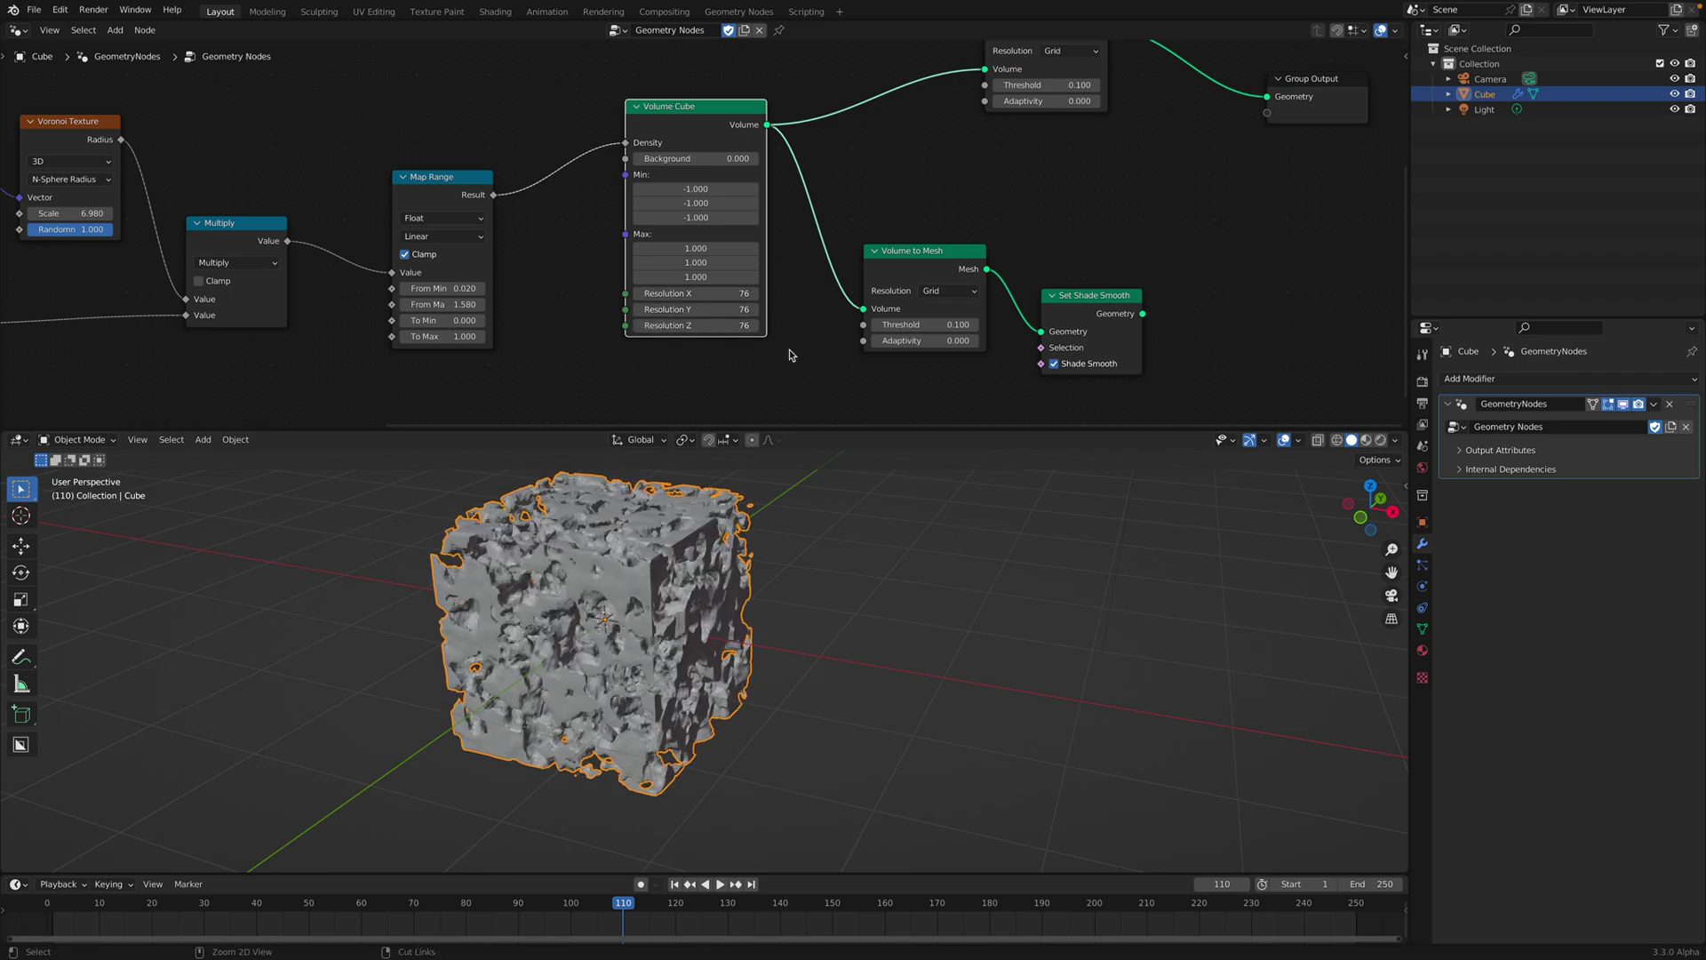
Step: Save the Blender file and deselect the eroded cube in the viewport
key("ctrl+s")
left_click(796, 579)
middle_click_drag(796, 579, 760, 582)
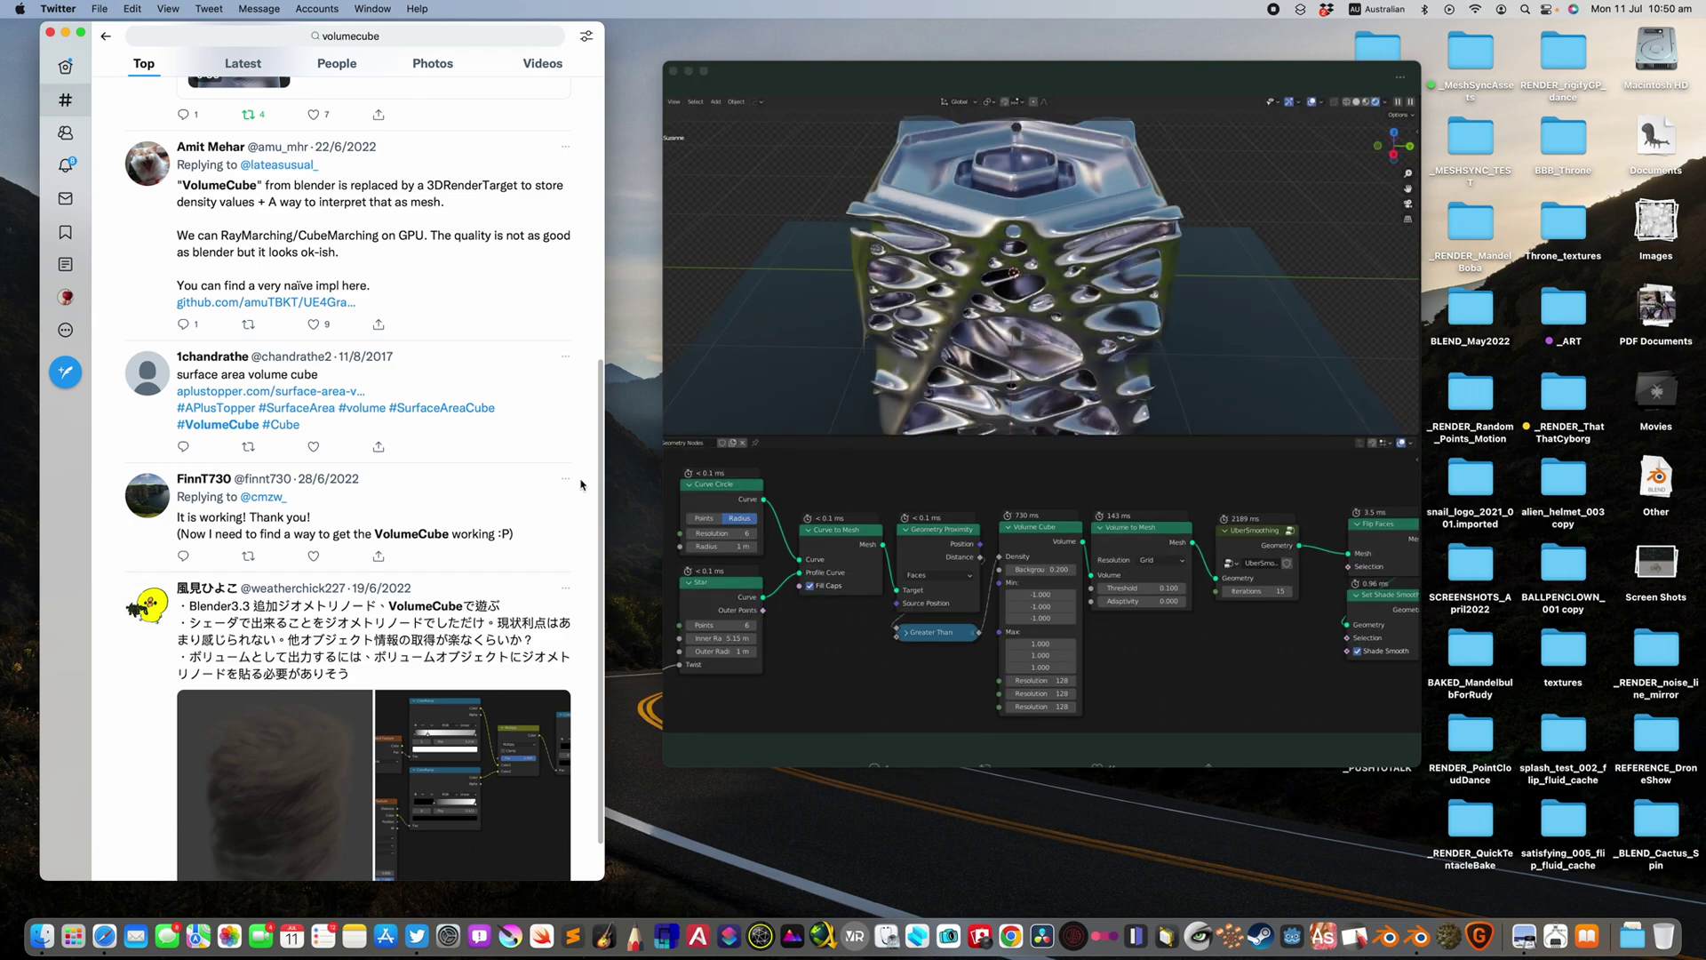
Step: Browse the volumecube search results in Twitter, view the node tree image of the Blender 3.3 Volume Cube post at full size, and close it
scroll(348, 315, "up", 4)
scroll(348, 316, "up", 3)
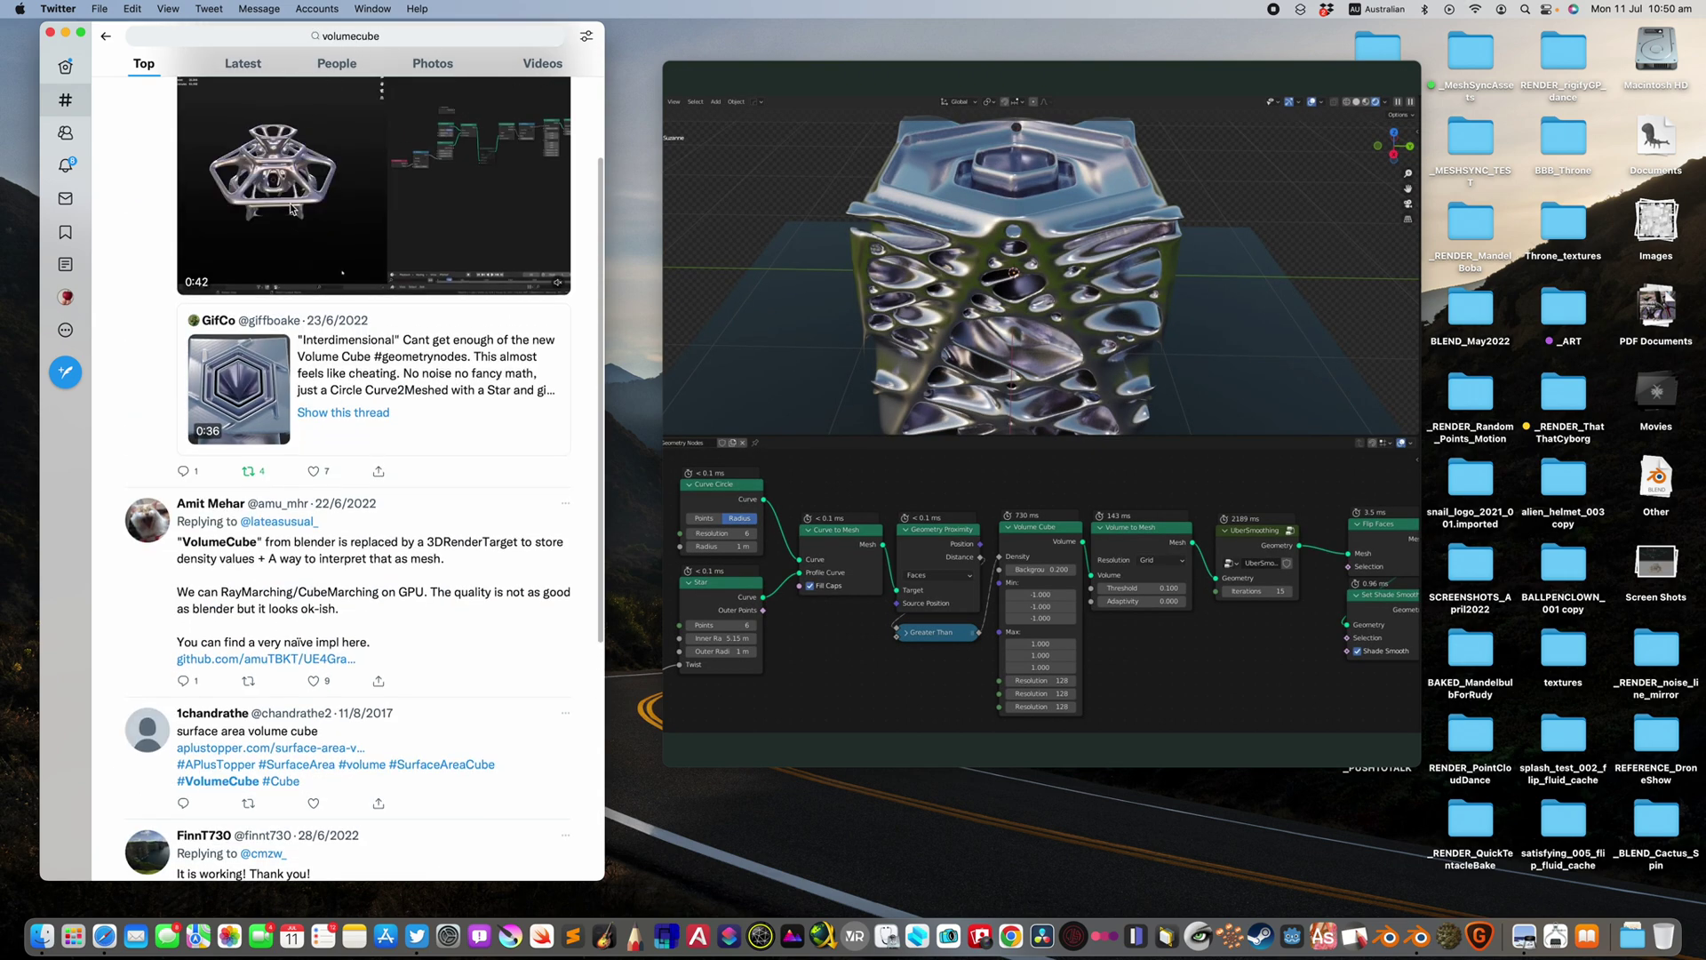
scroll(291, 208, "down", 5)
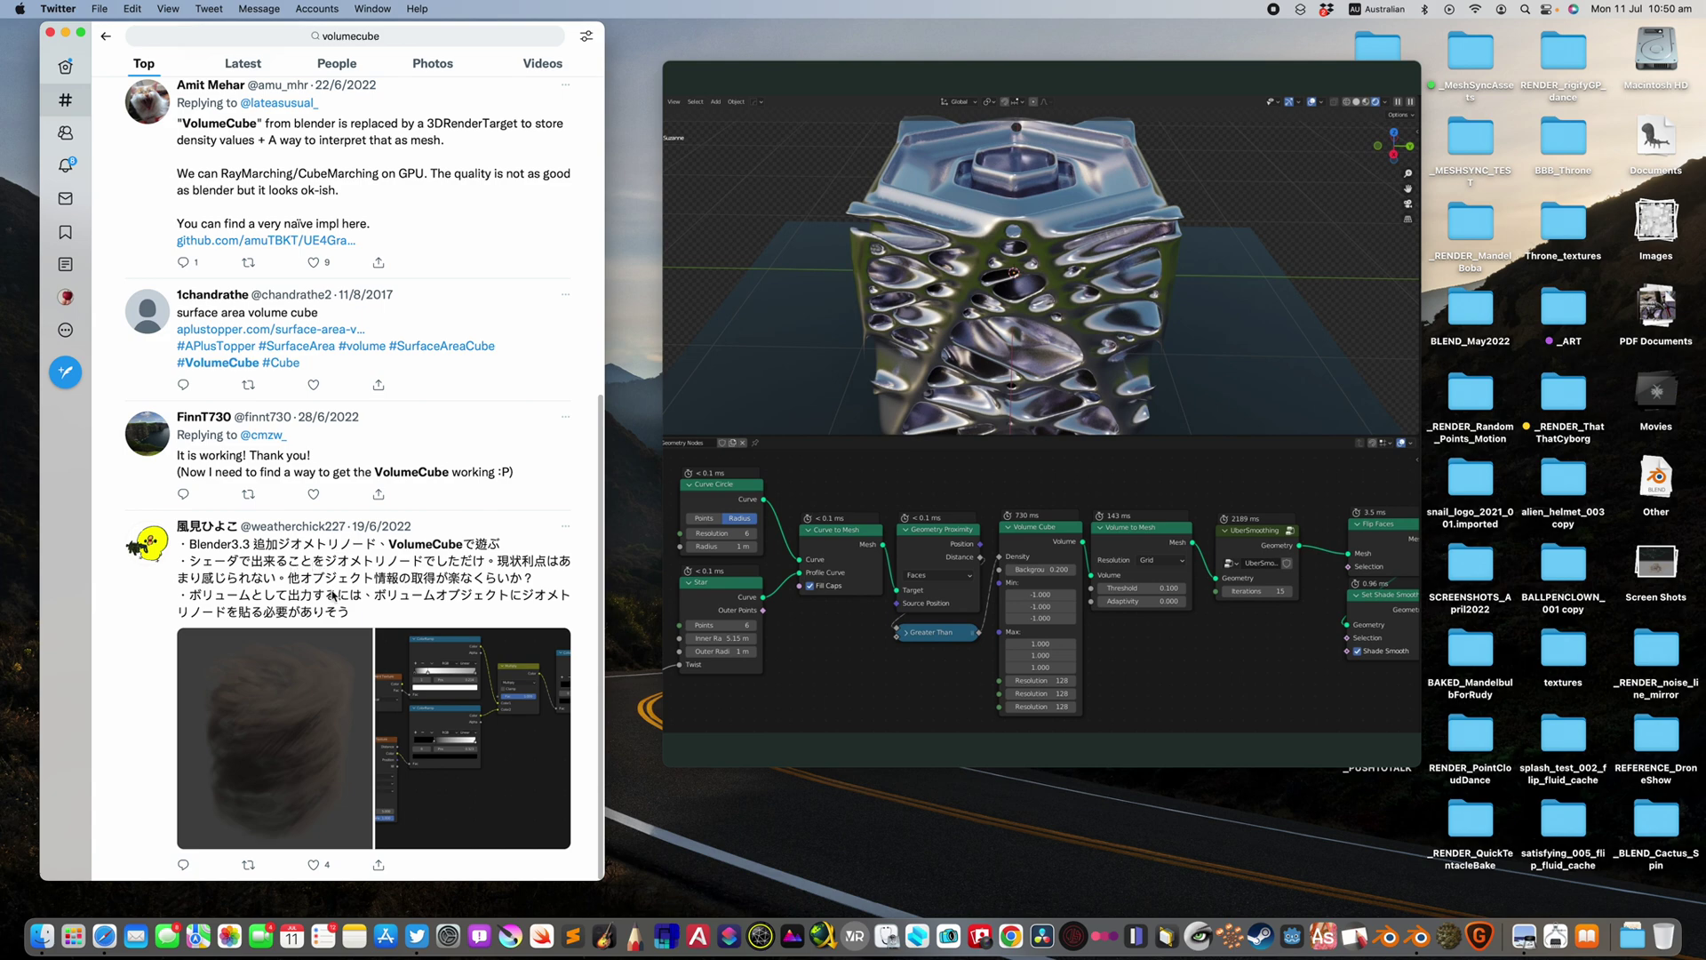
left_click(507, 667)
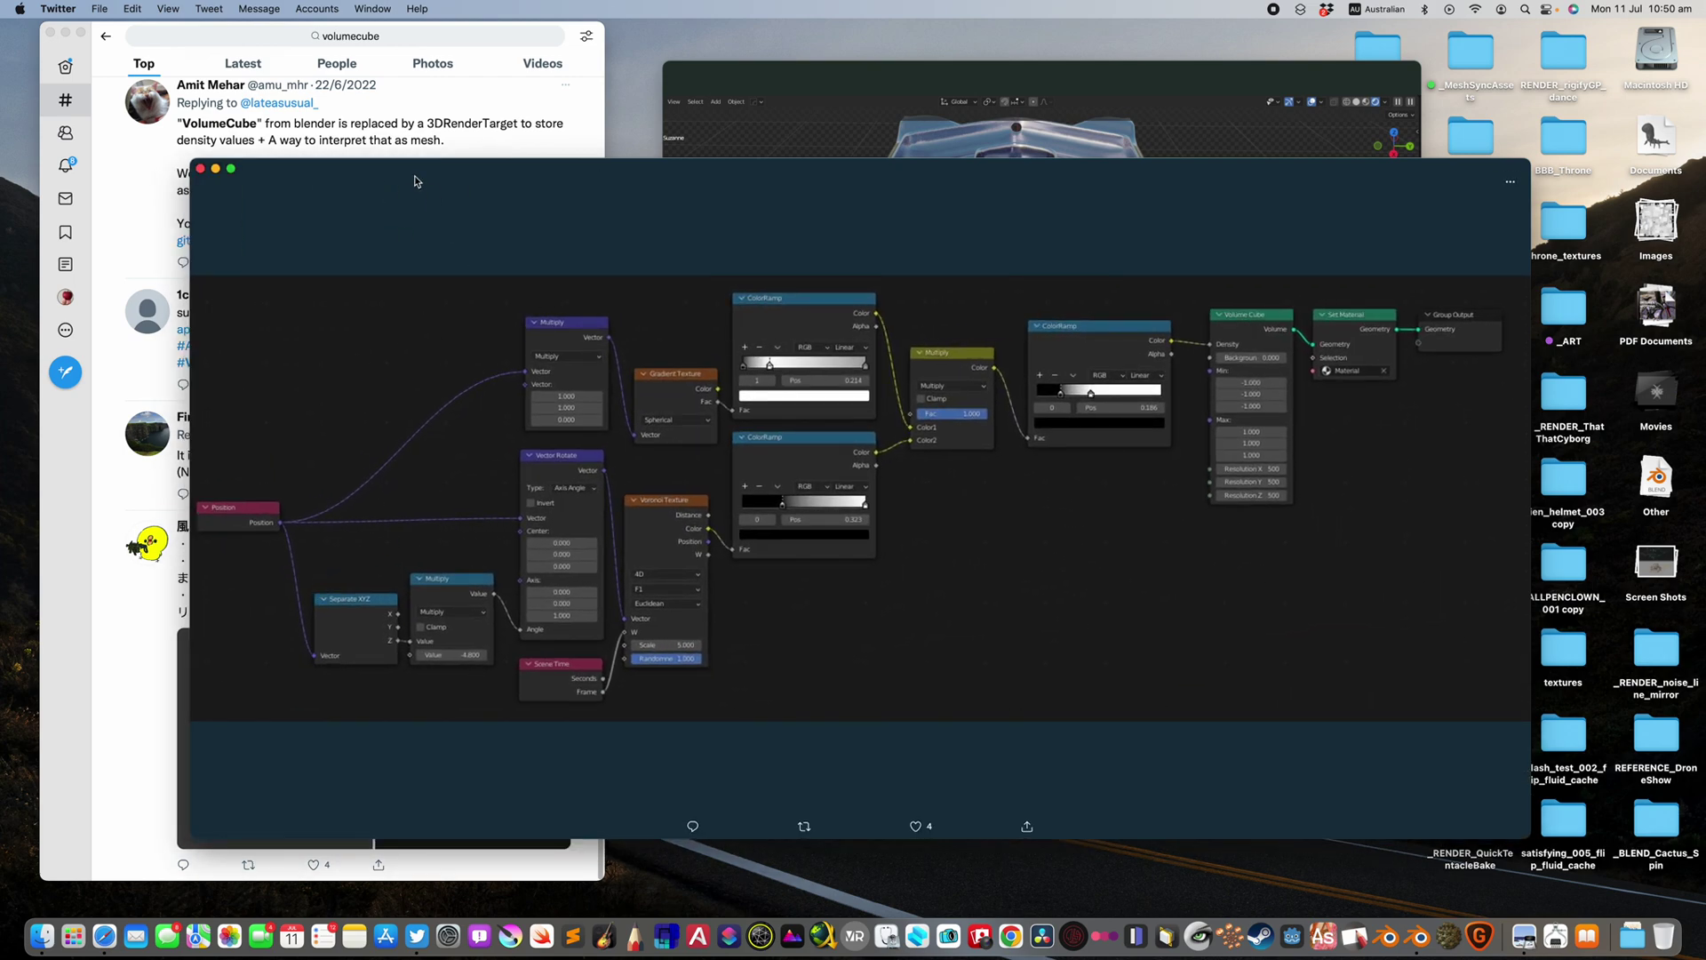
left_click_drag(411, 172, 734, 161)
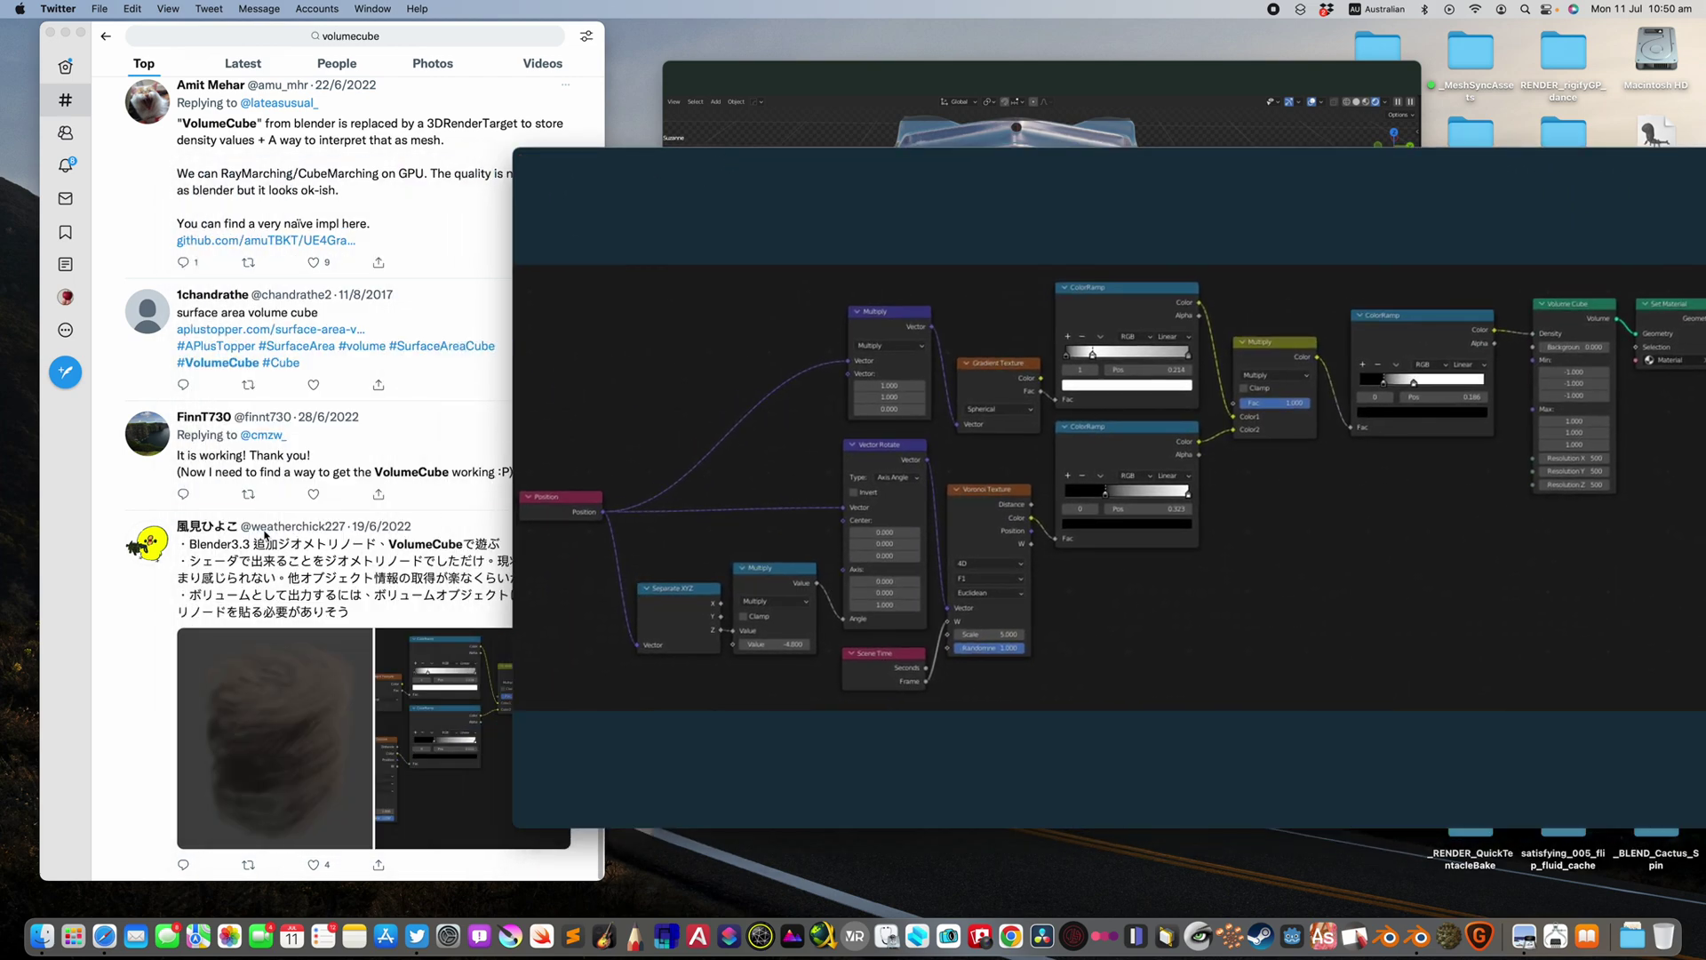
left_click_drag(644, 151, 400, 123)
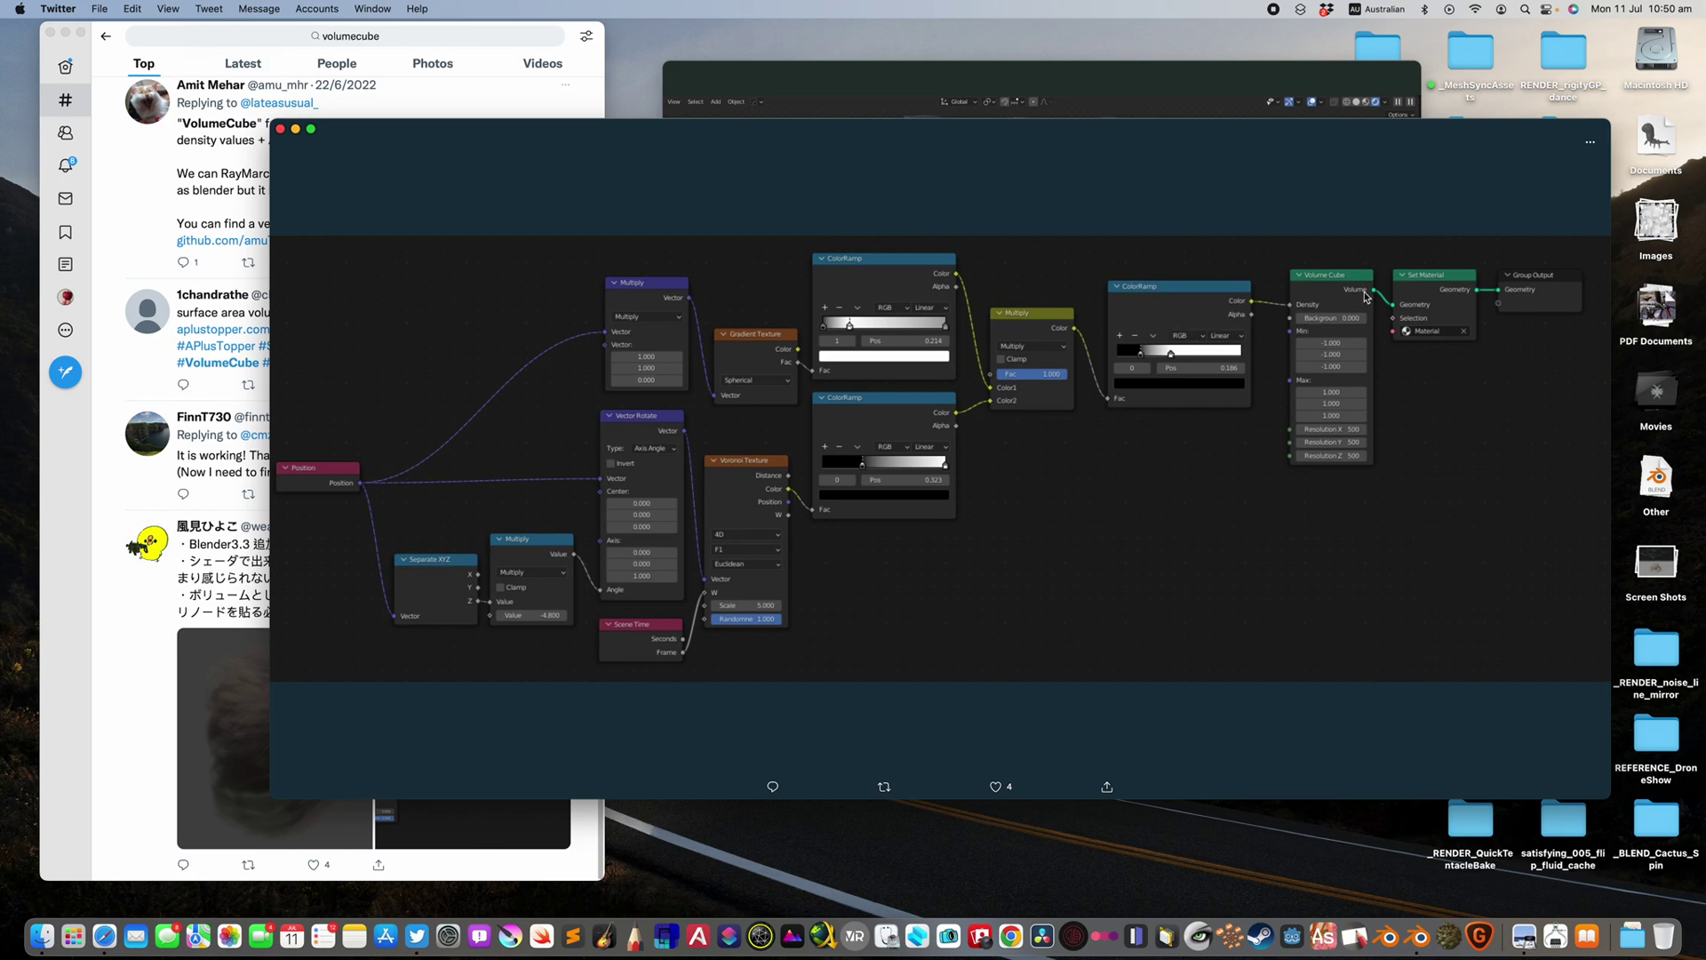
left_click(281, 129)
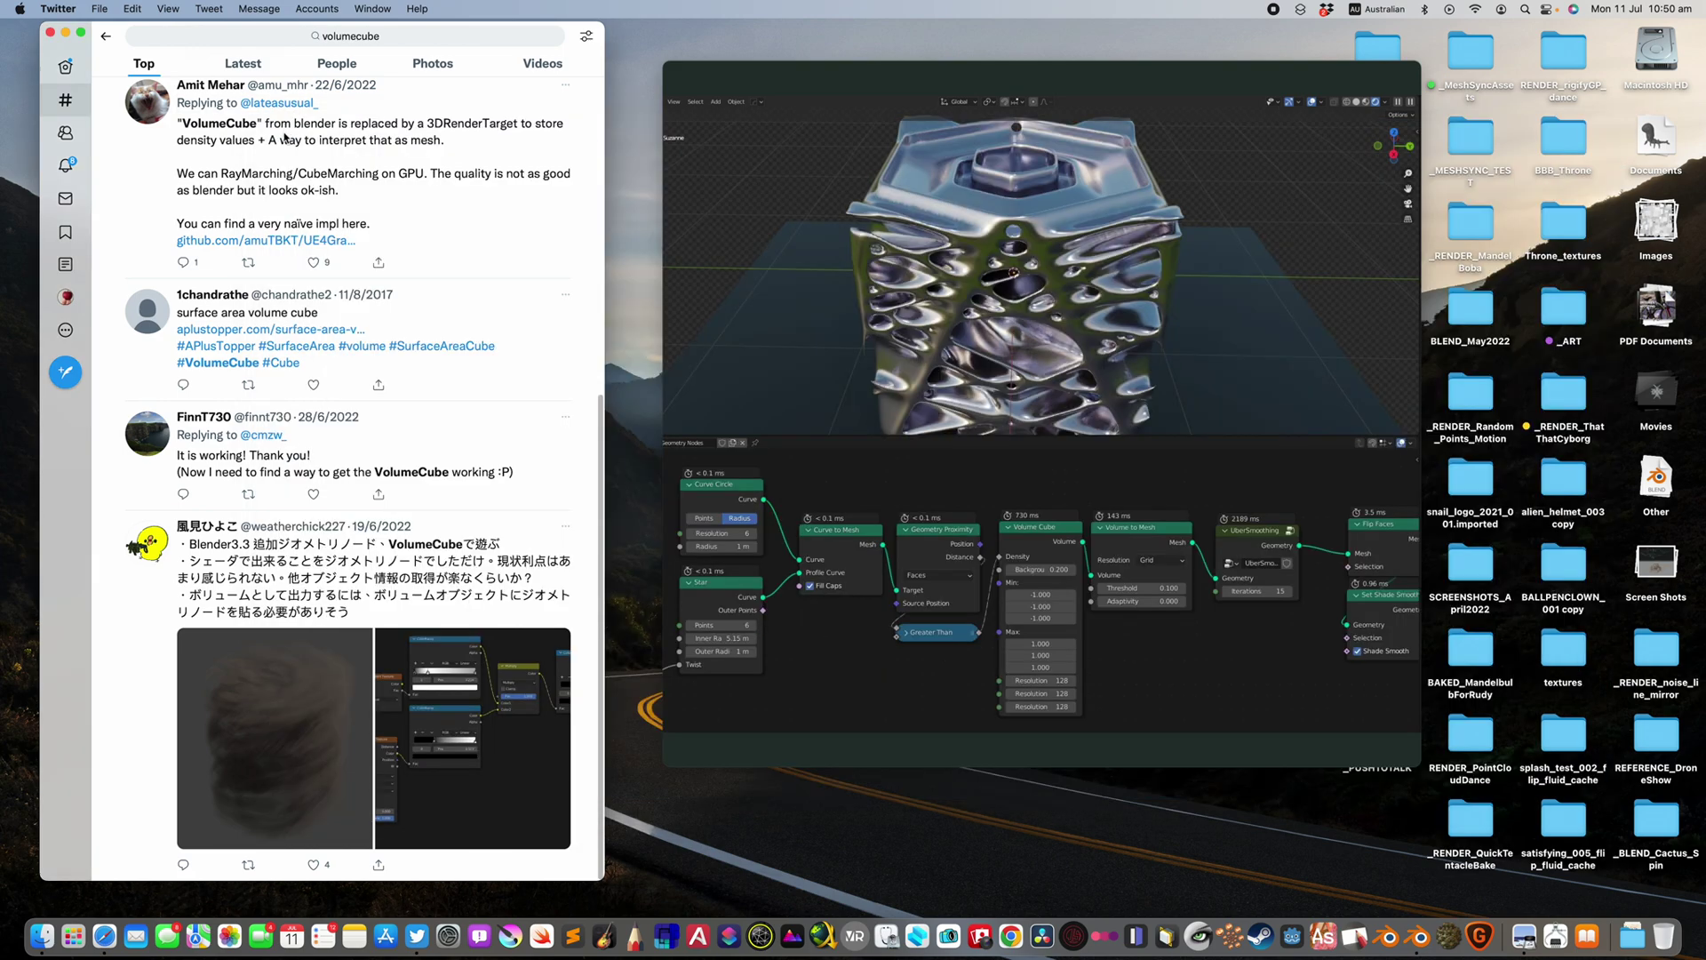
Step: View the same post's cloudy volume render and its node setup image, and close the image viewer
left_click(286, 774)
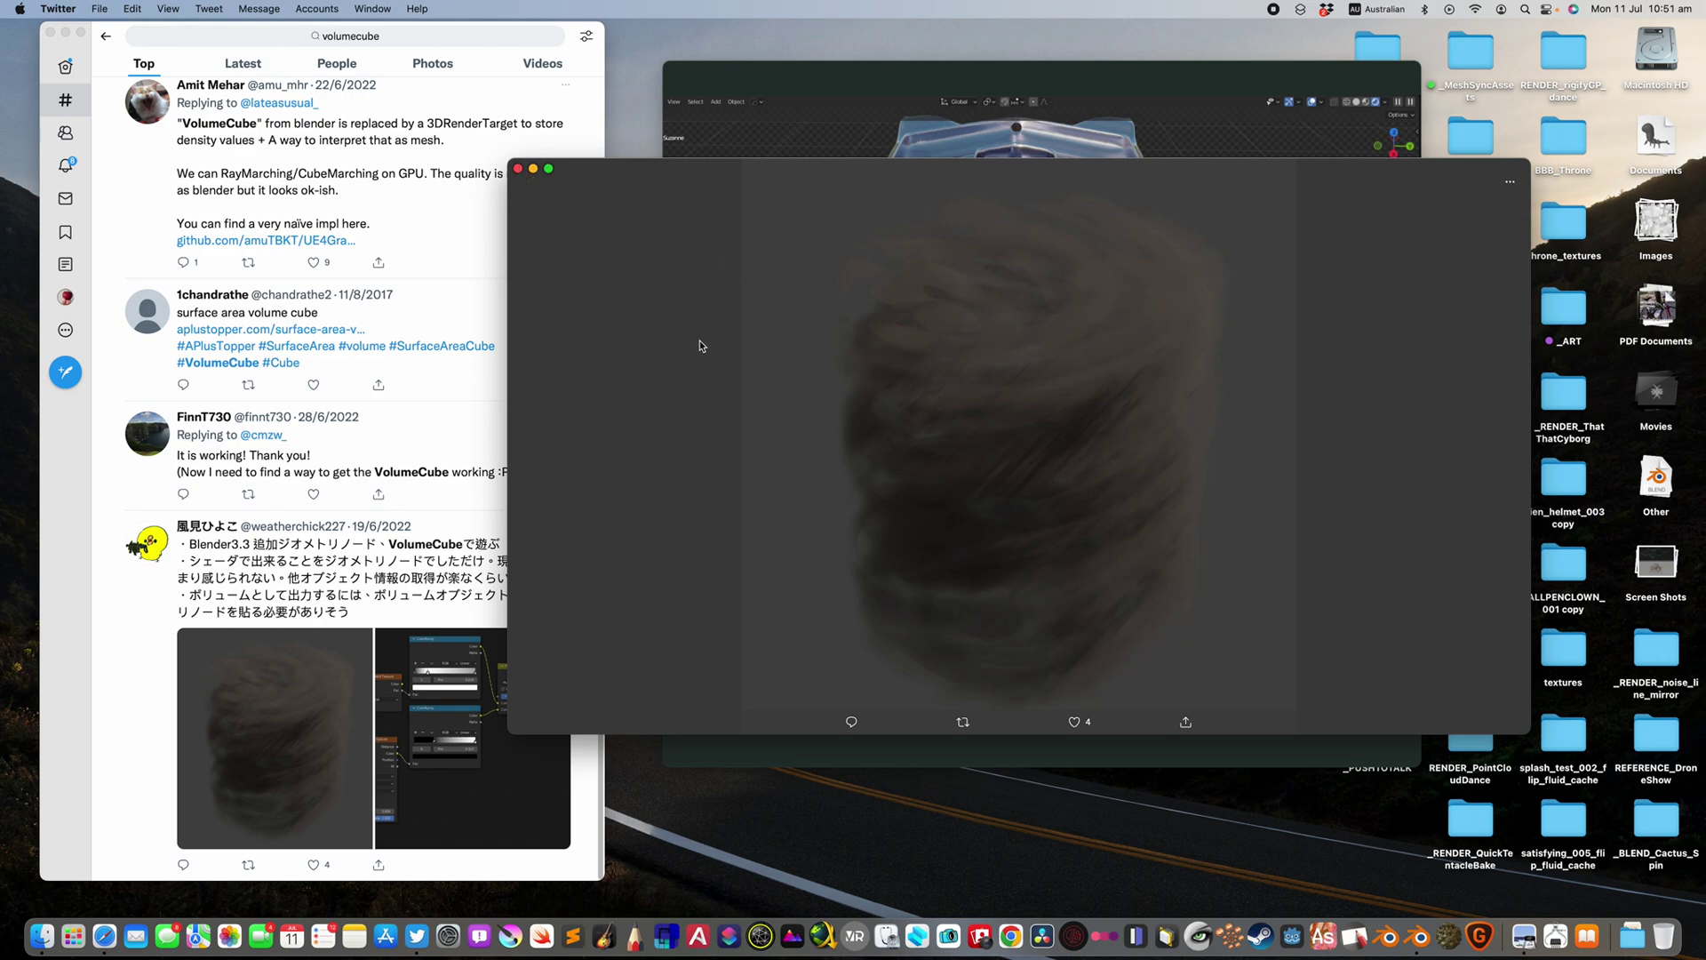
left_click(471, 669)
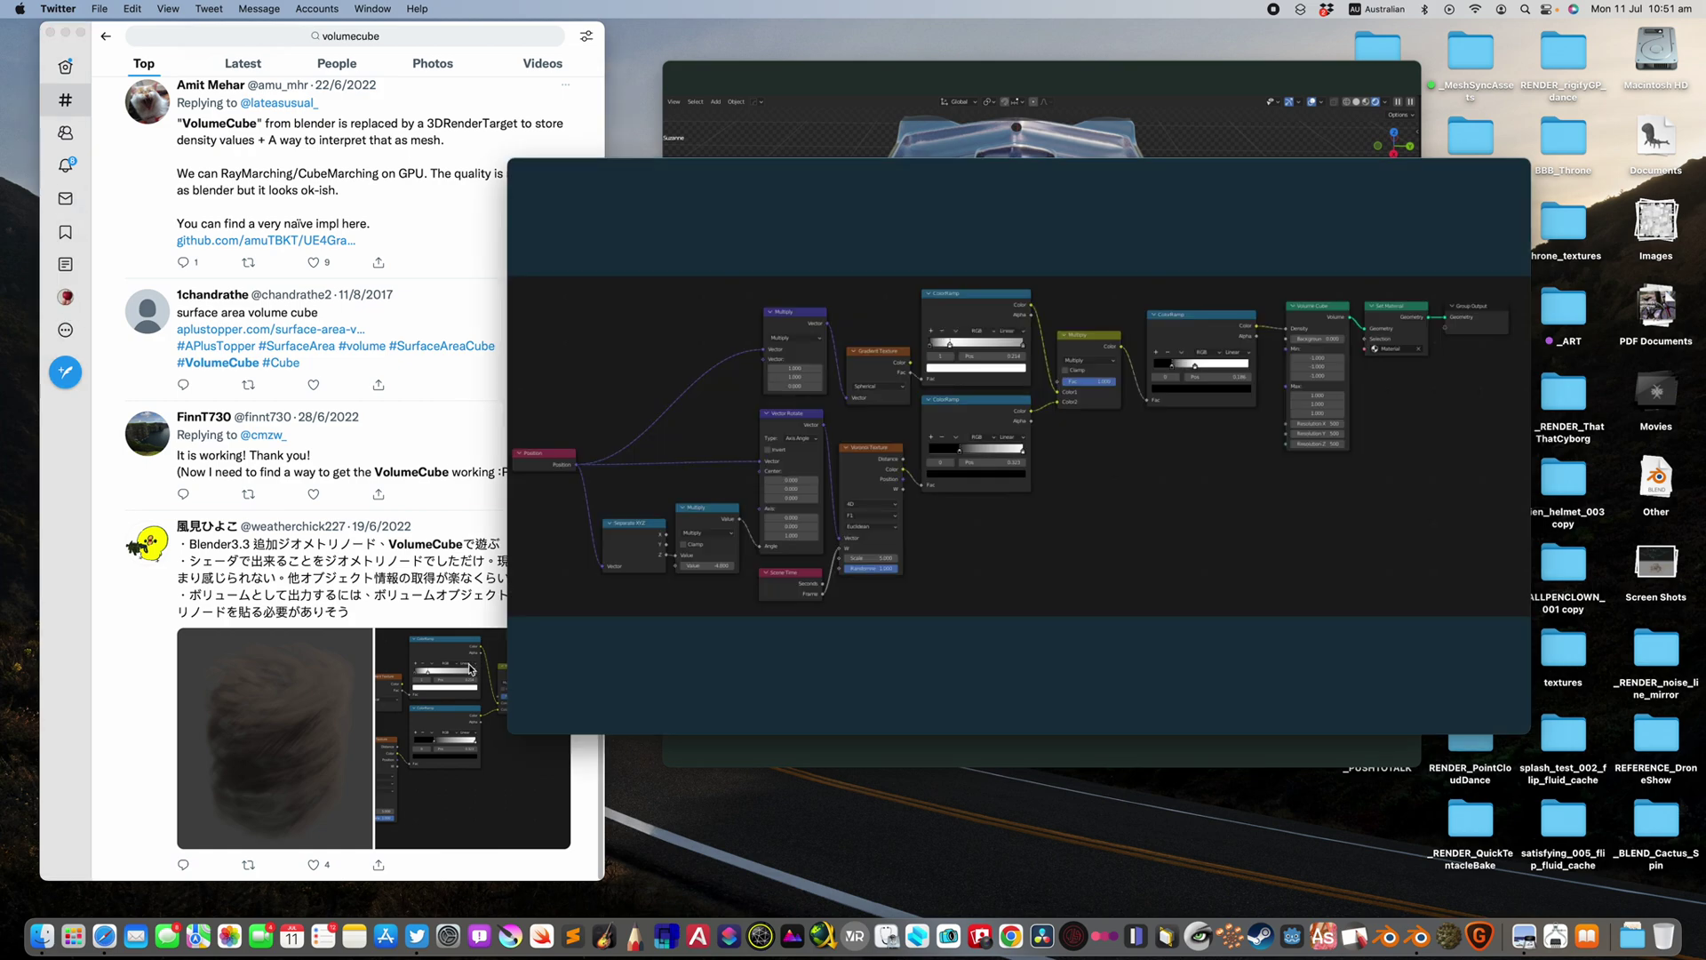
mouse_move(551, 216)
left_click(519, 169)
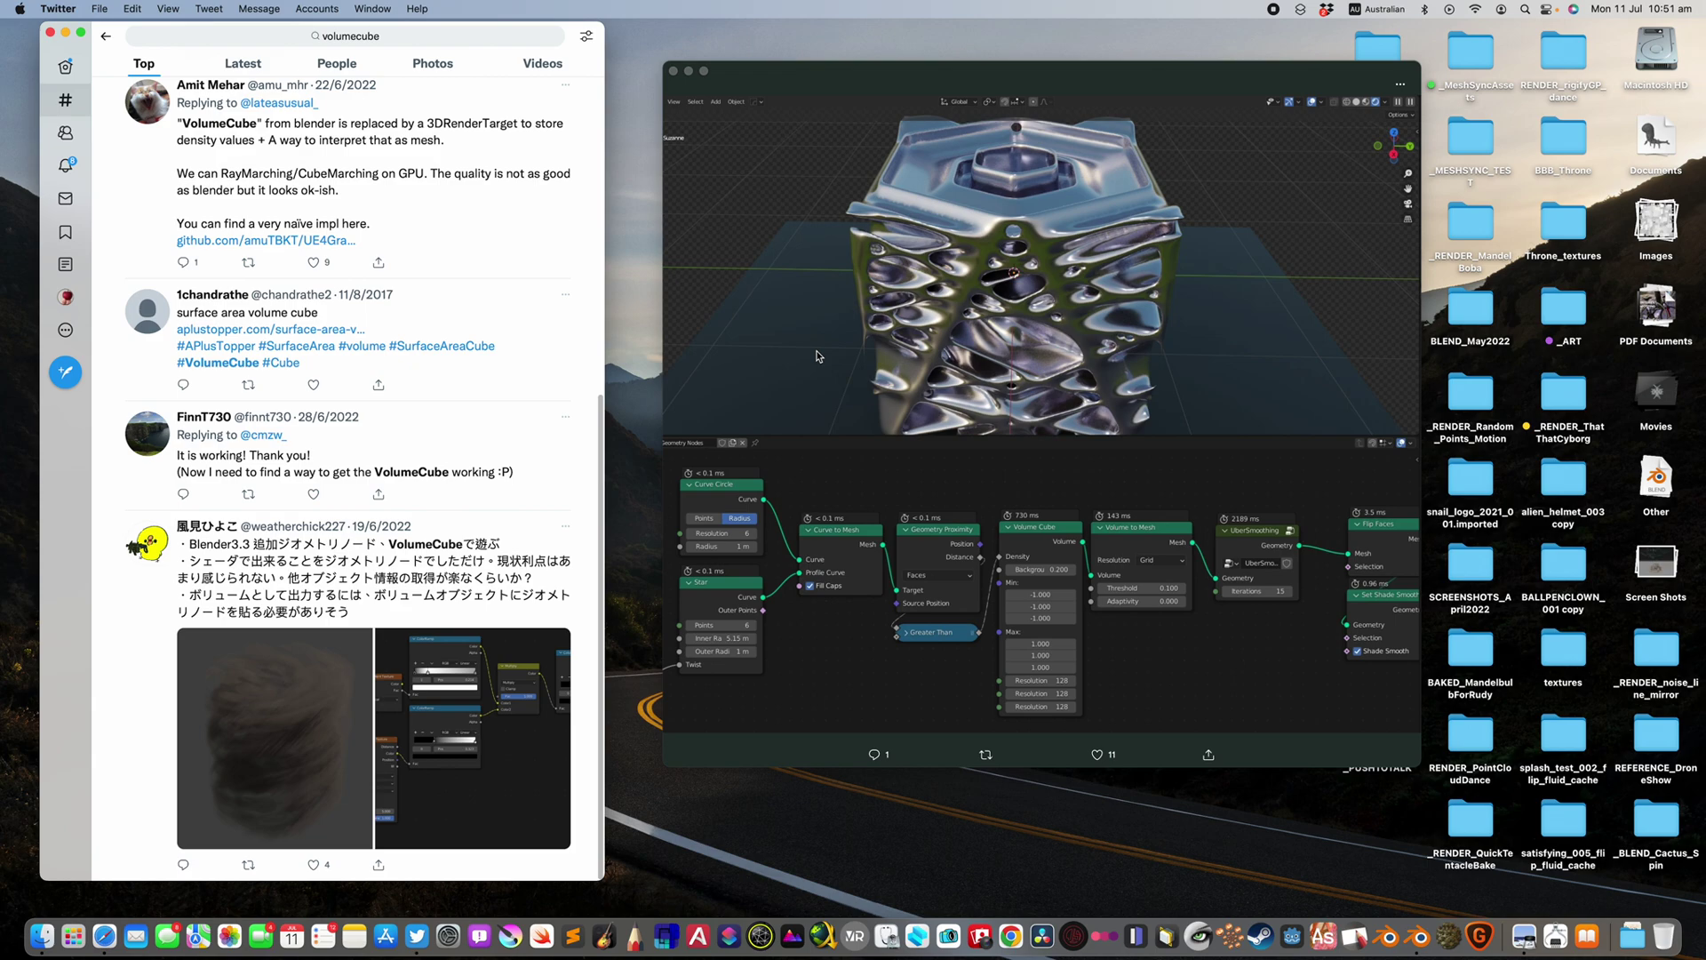
Step: Switch back to Blender, enlarge the 3D viewport, select the eroded cube and save the file
key("ctrl+Right")
middle_click_drag(720, 540, 756, 507)
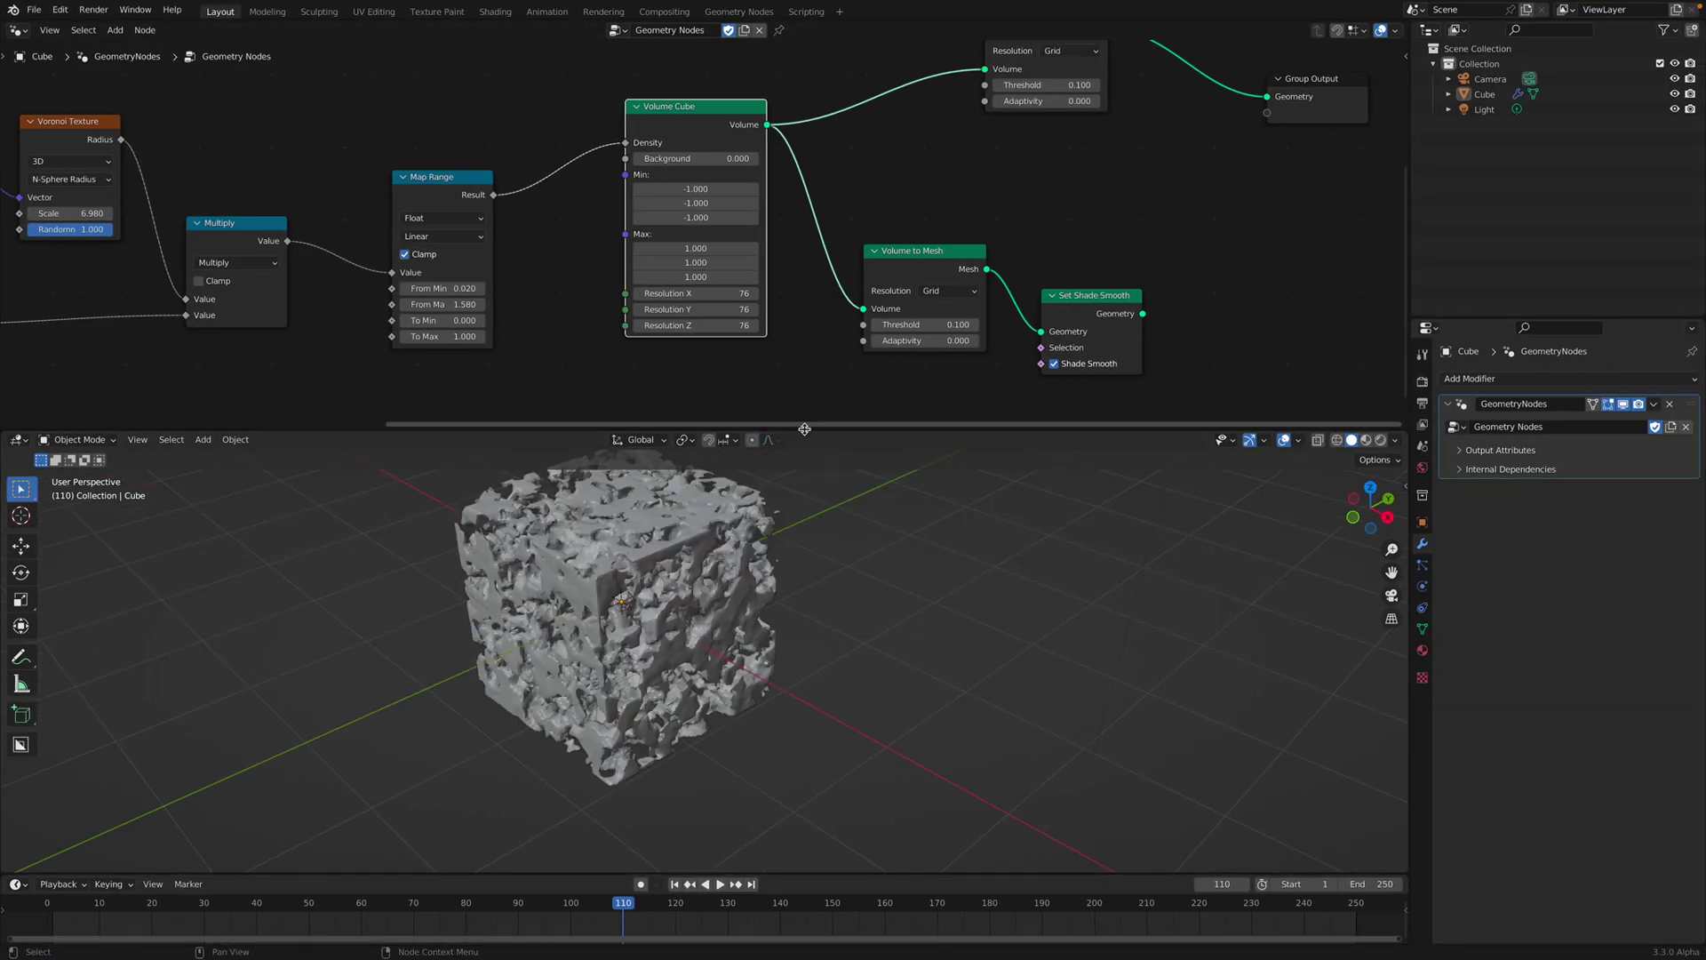
left_click_drag(804, 431, 787, 267)
scroll(662, 469, "up", 3)
left_click(687, 487)
key("ctrl+s")
middle_click_drag(688, 487, 686, 465)
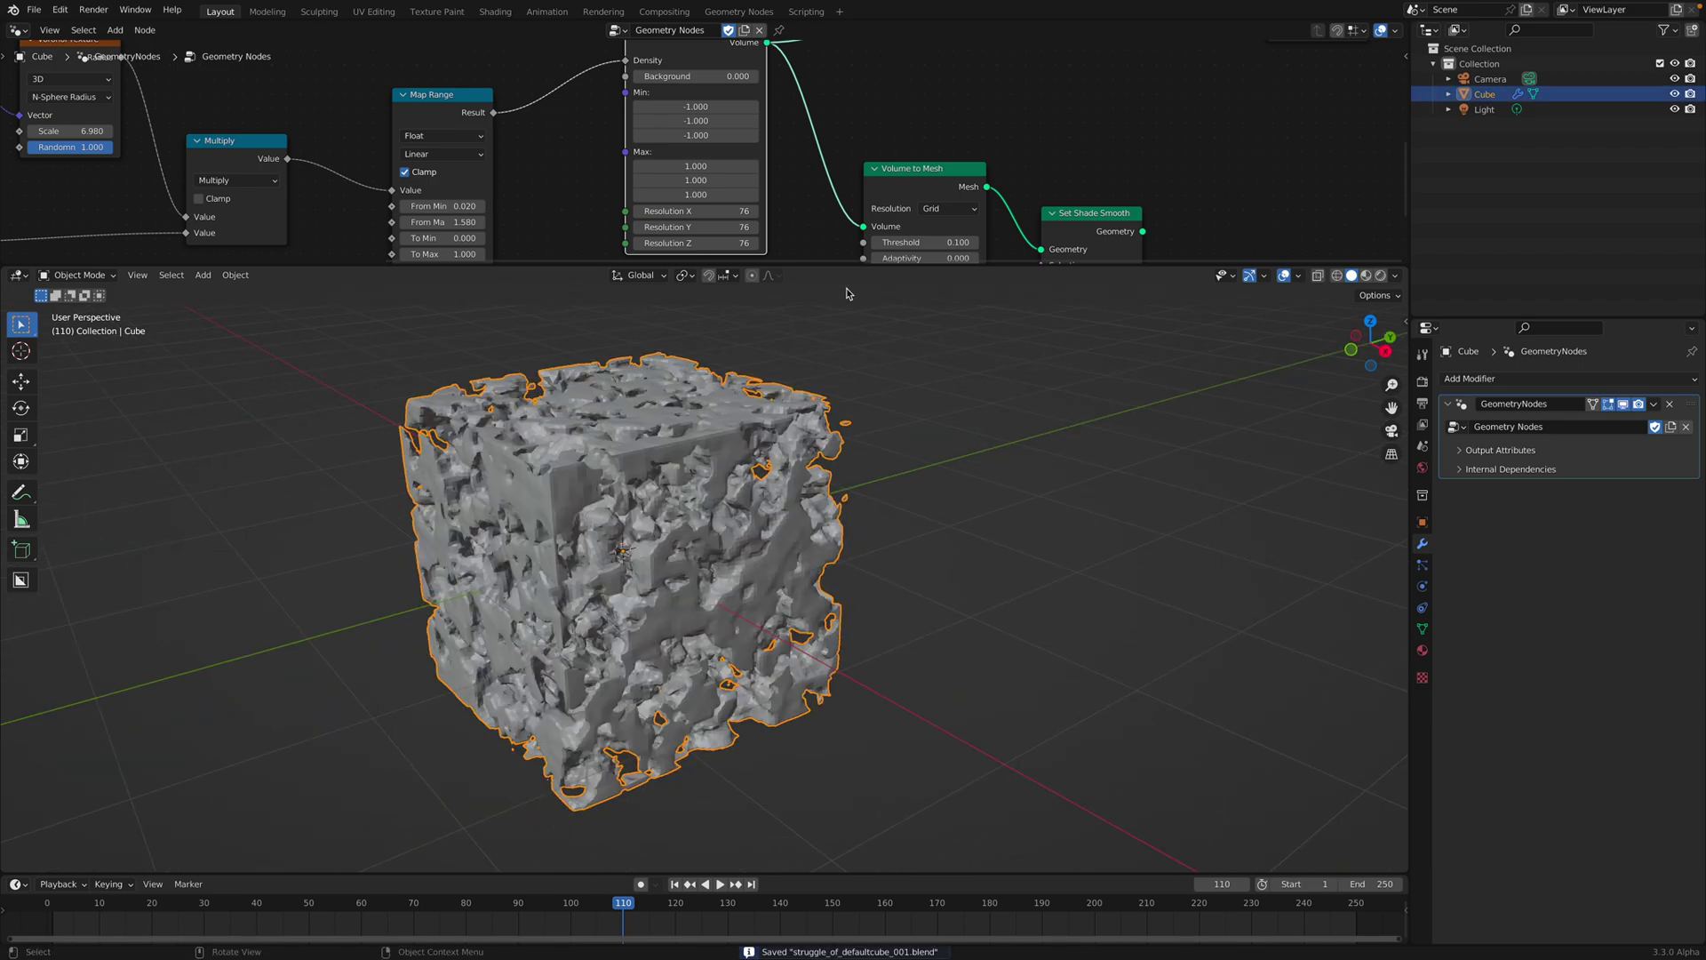
Step: Connect Set Shade Smooth's Geometry output to the Group Output and reposition both nodes in a taller node editor
middle_click_drag(1050, 183, 888, 190)
scroll(888, 190, "up", 1)
left_click_drag(984, 267, 929, 485)
left_click_drag(937, 332, 937, 279)
middle_click_drag(987, 289, 974, 318)
left_click_drag(972, 327, 1107, 147)
left_click_drag(1160, 134, 1180, 181)
Step: Examine the smooth-shaded eroded cube in a taller viewport, and give the node editor more height again
left_click_drag(923, 485, 918, 331)
middle_click_drag(949, 469, 729, 507)
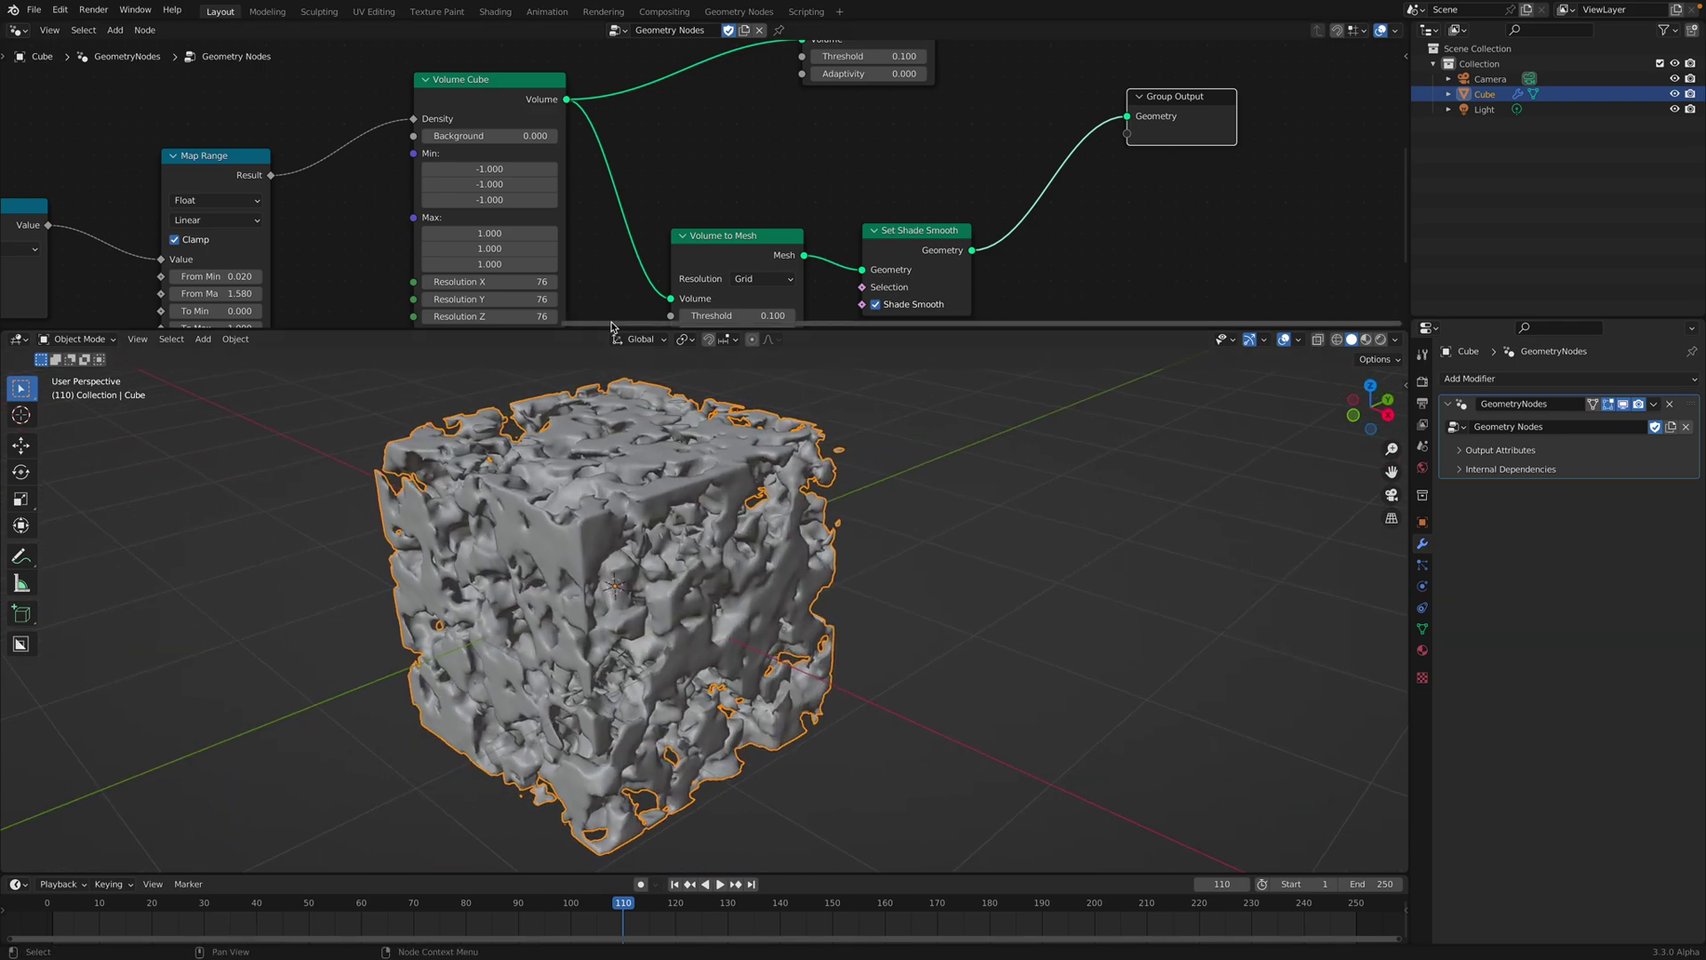
left_click_drag(612, 330, 613, 471)
scroll(743, 349, "down", 2)
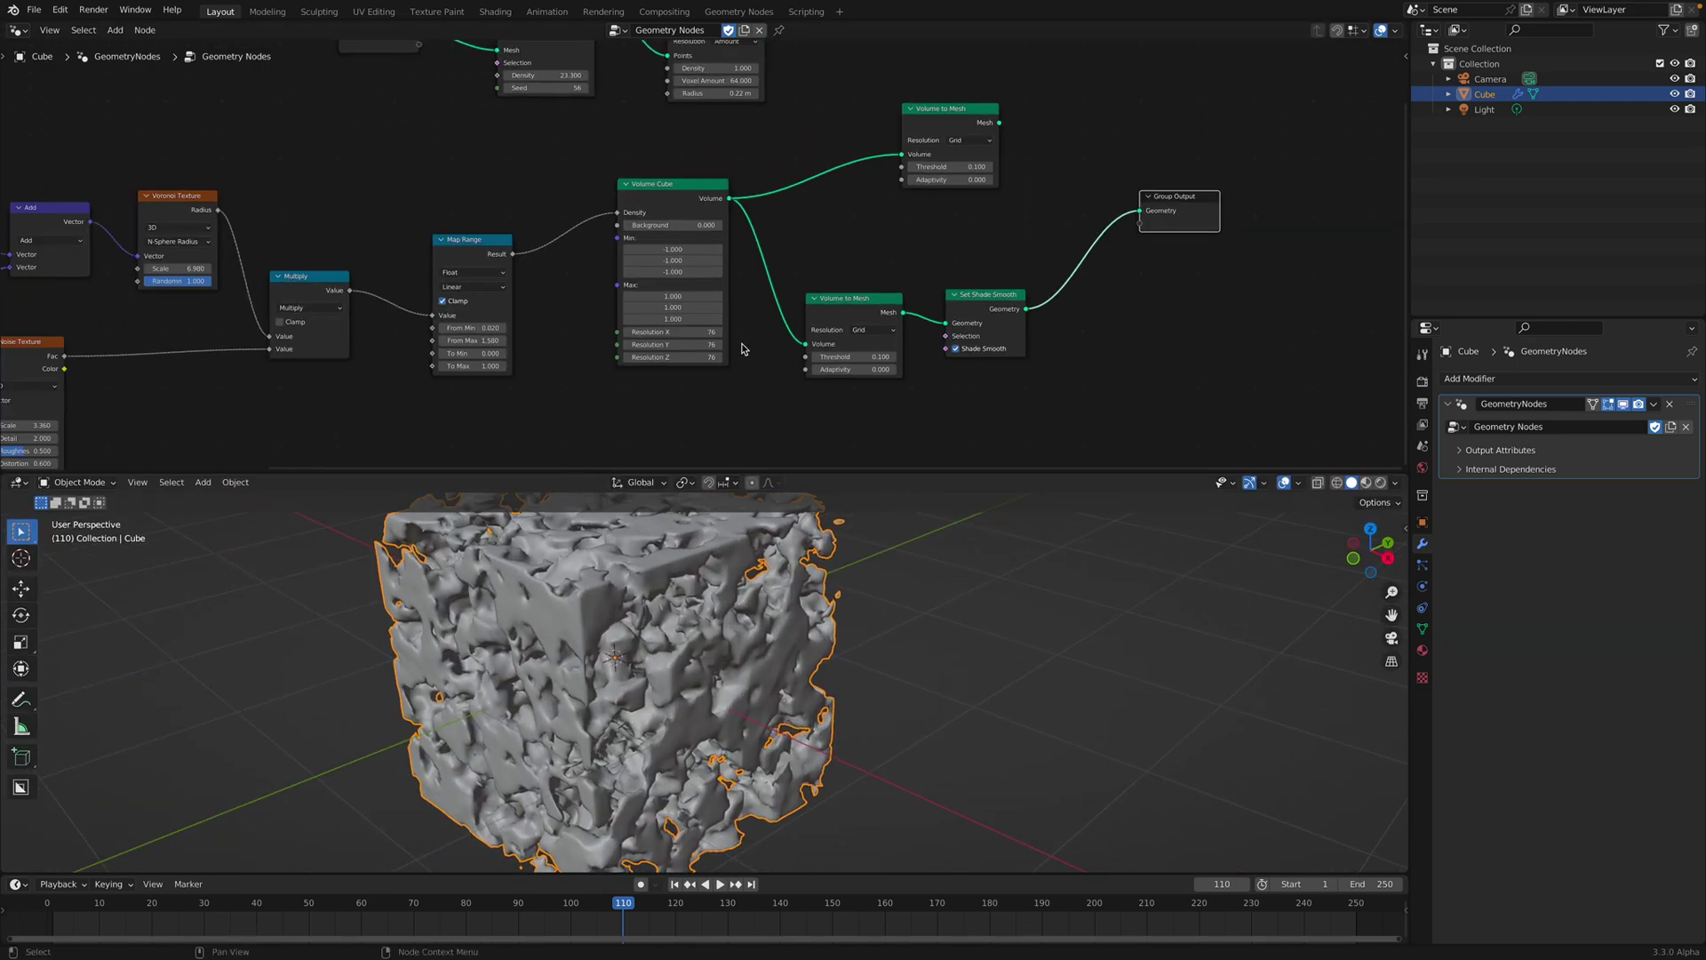